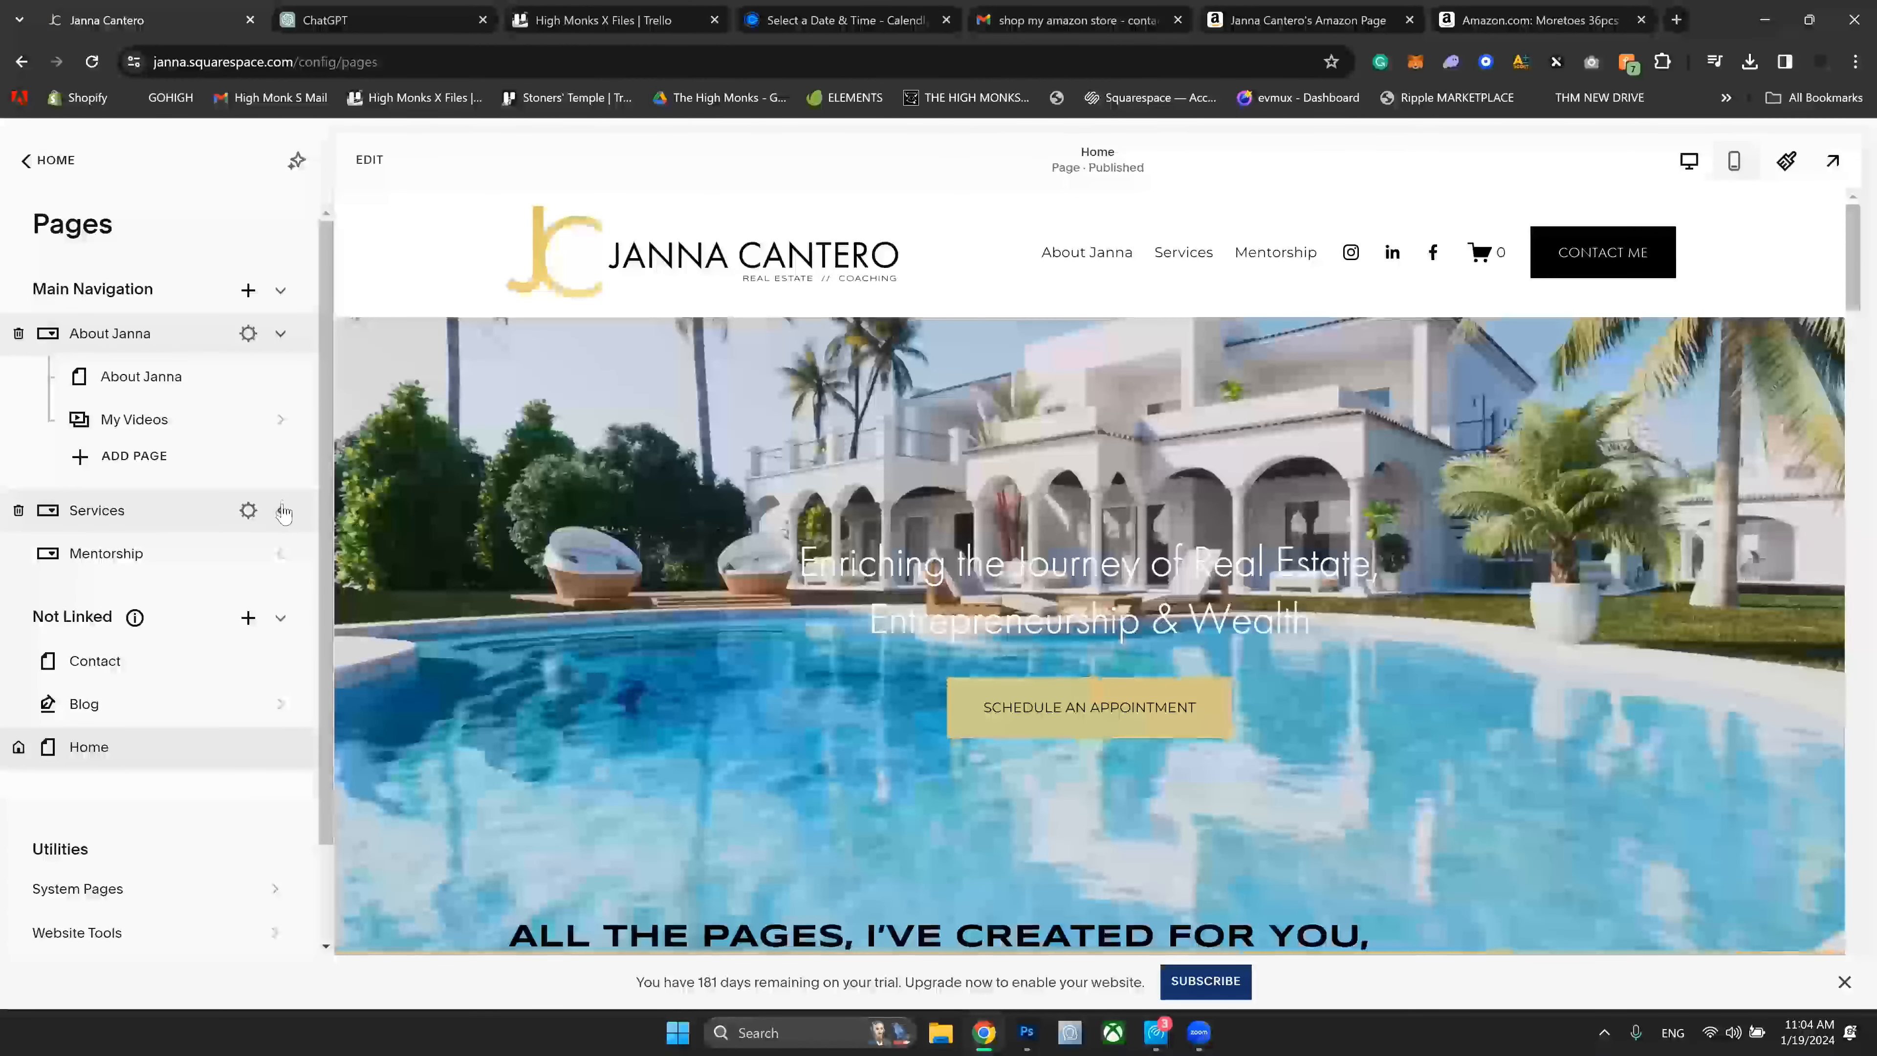
Step: Expand the Services and Mentorship page folders and open the Home page for editing
{"action": "left_click", "coordinate": [281, 511]}
{"action": "scroll", "coordinate": [284, 533], "scroll_direction": "down", "scroll_amount": 3}
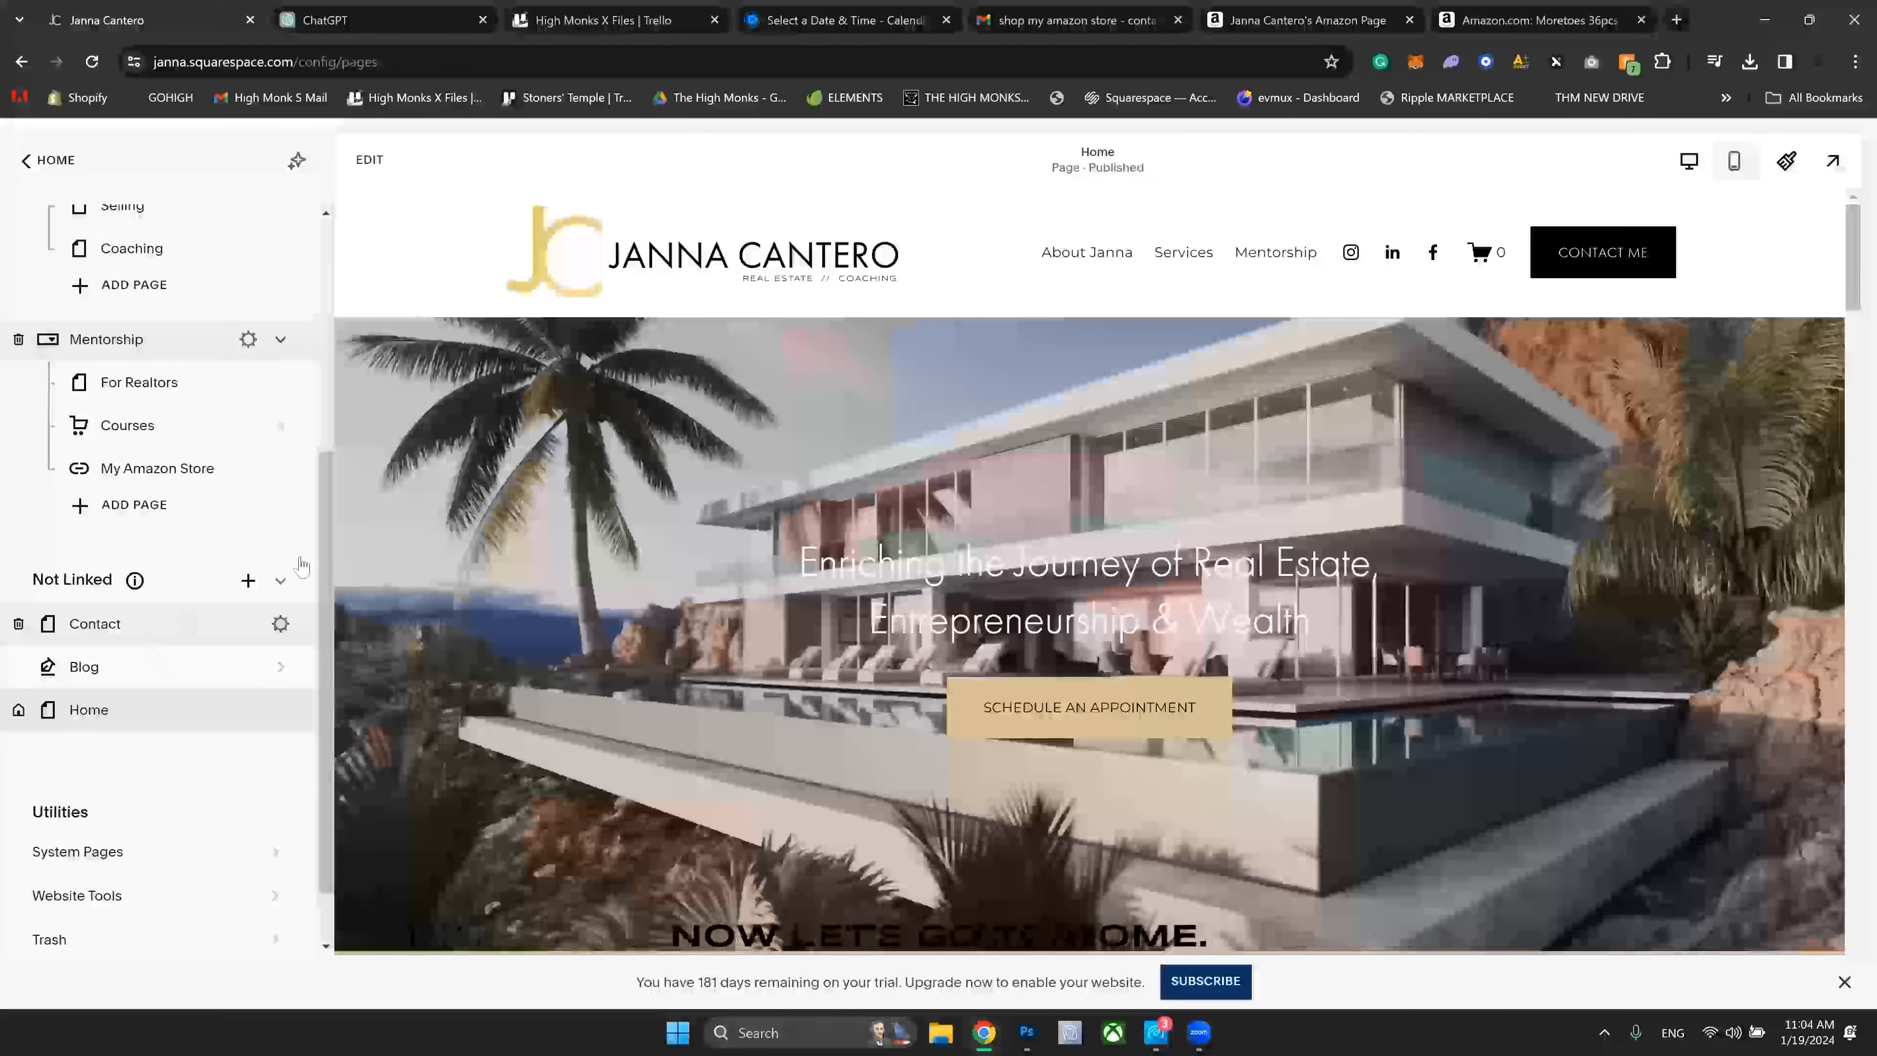
{"action": "scroll", "coordinate": [141, 650], "scroll_direction": "down", "scroll_amount": 1}
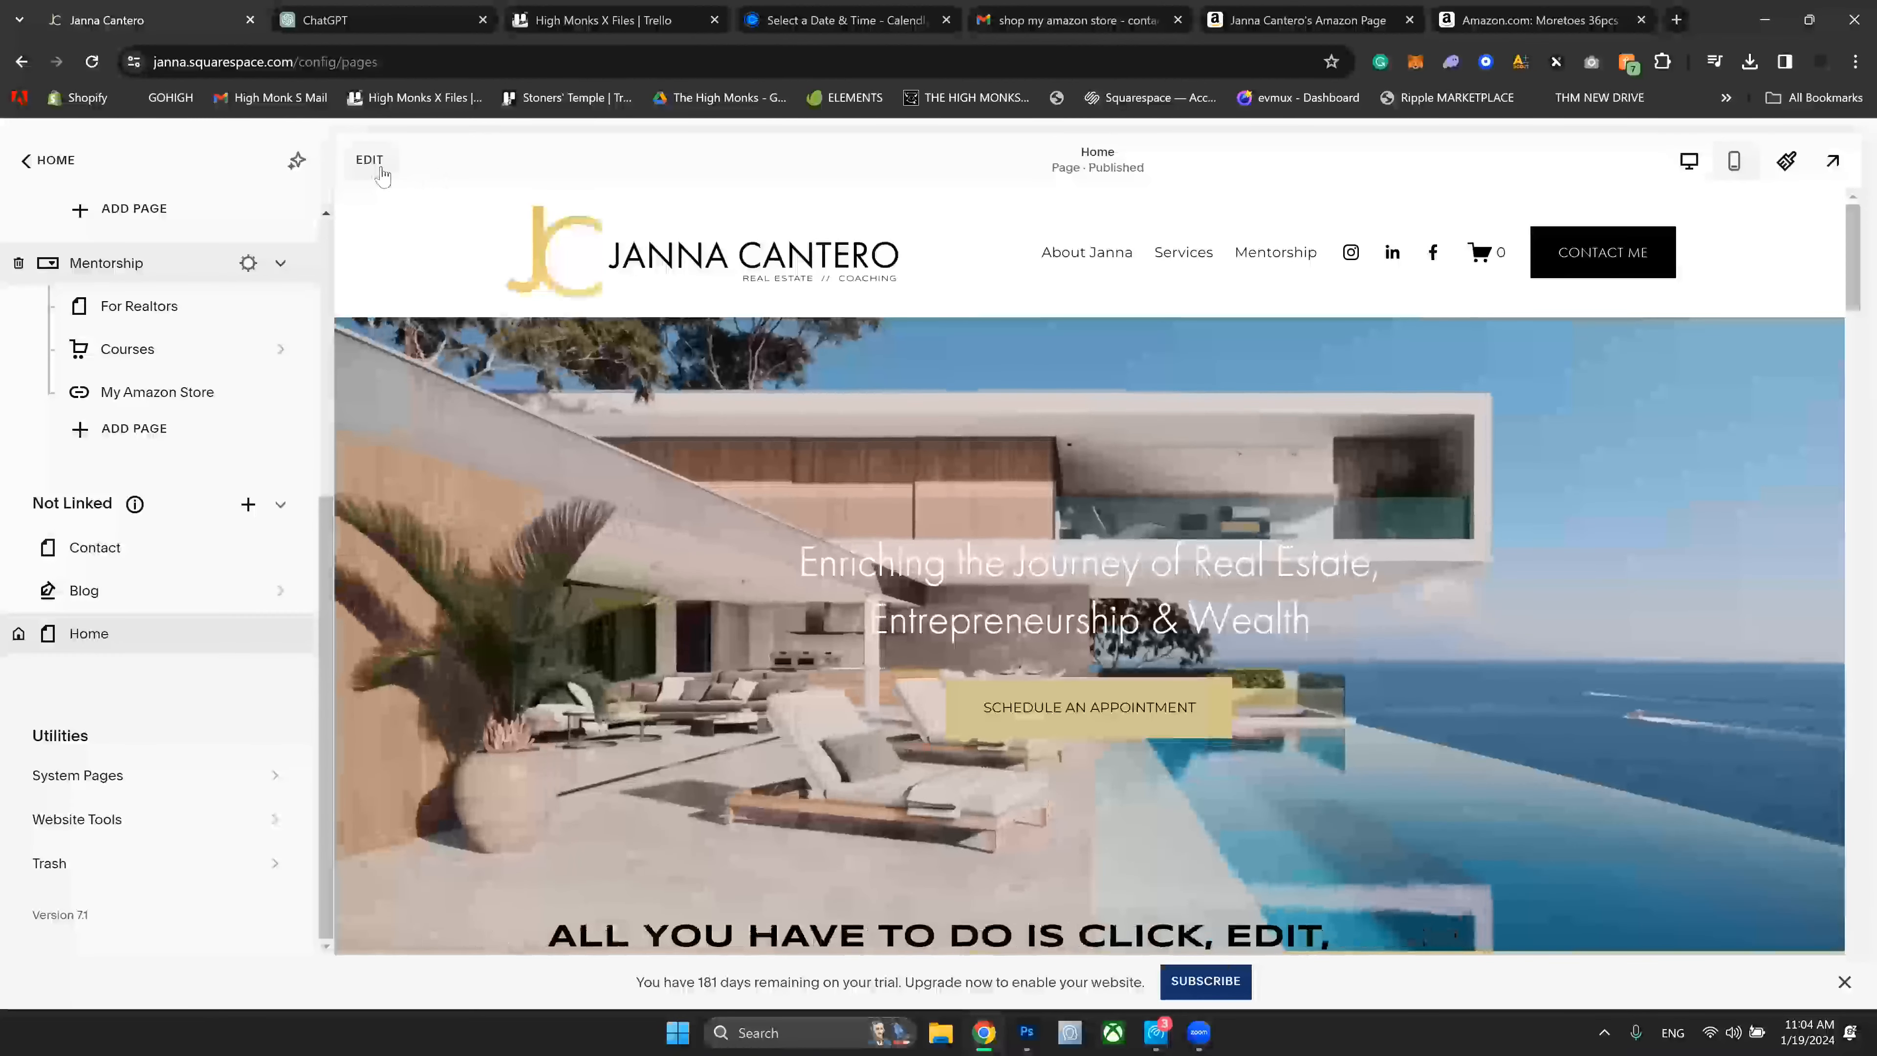
{"action": "left_click", "coordinate": [379, 169]}
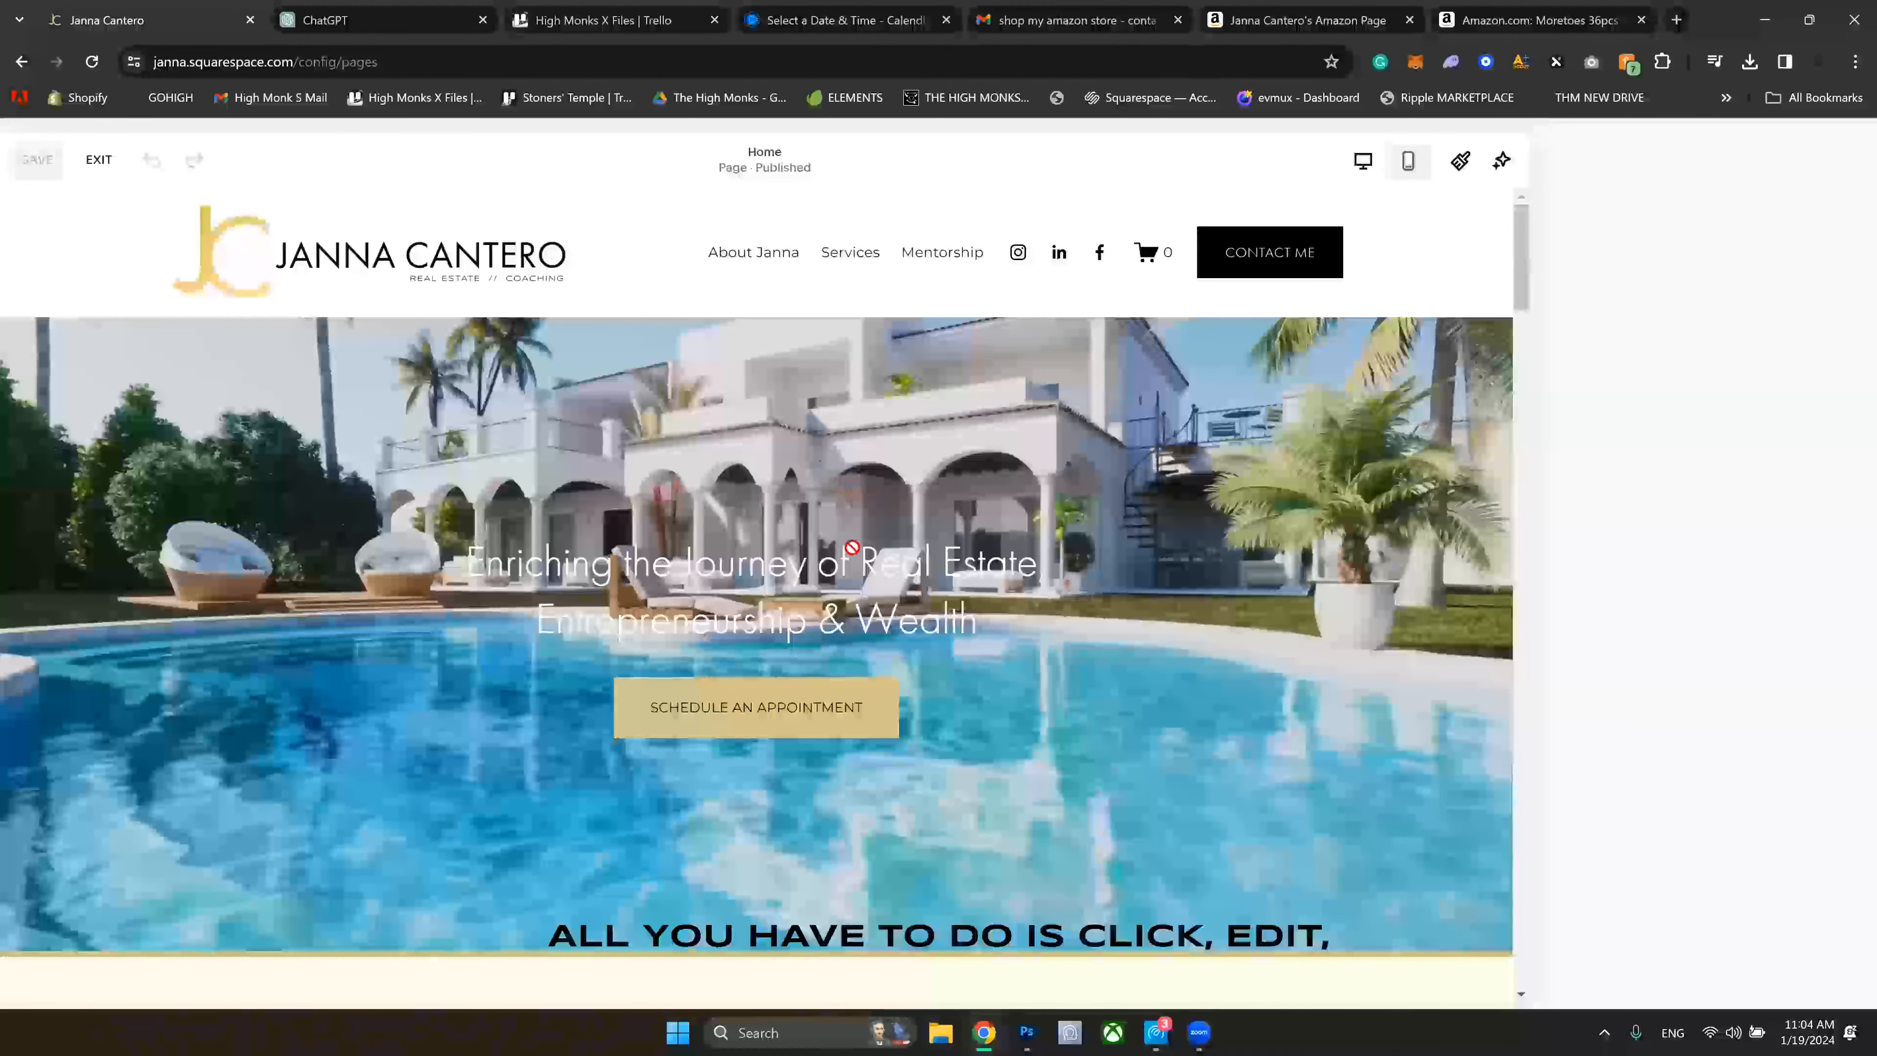
Step: Replace the hero section's heading text with "CHANGE THIS OR NOT"
{"action": "scroll", "coordinate": [927, 482], "scroll_direction": "down", "scroll_amount": 1}
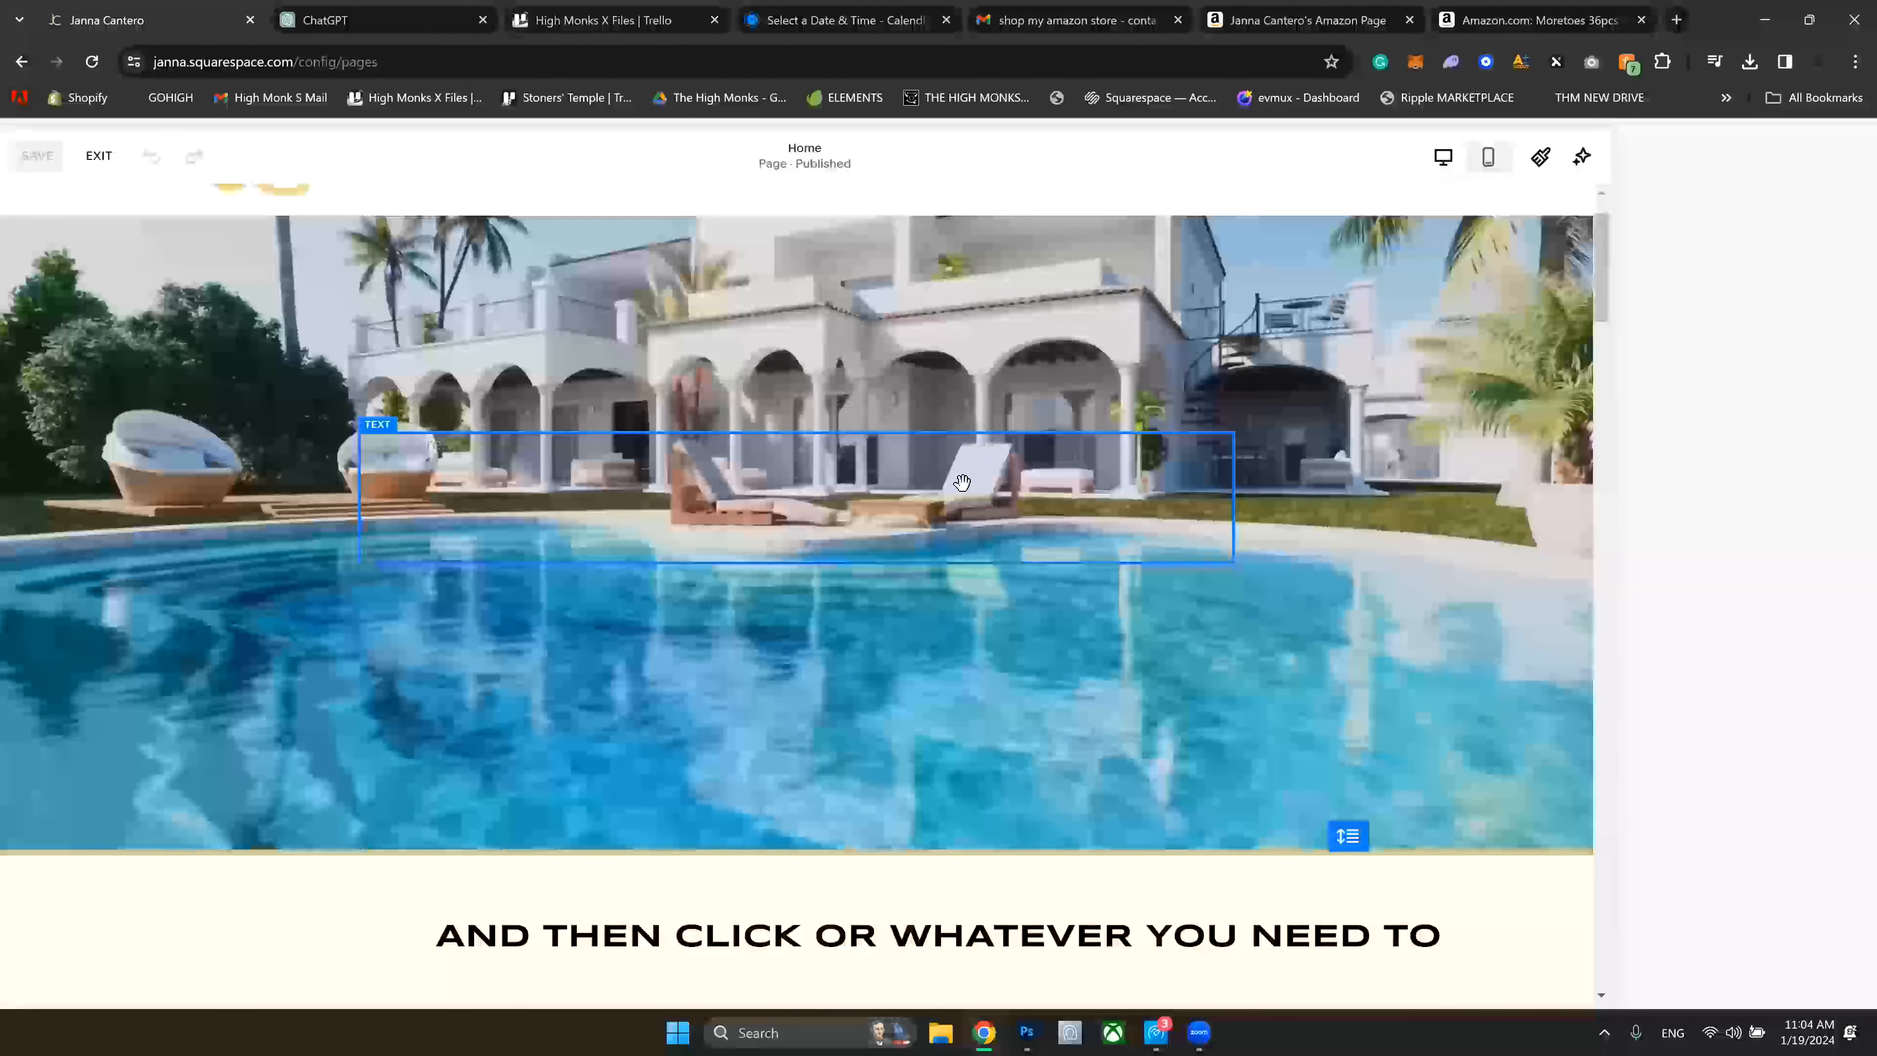
{"action": "left_click", "coordinate": [962, 482]}
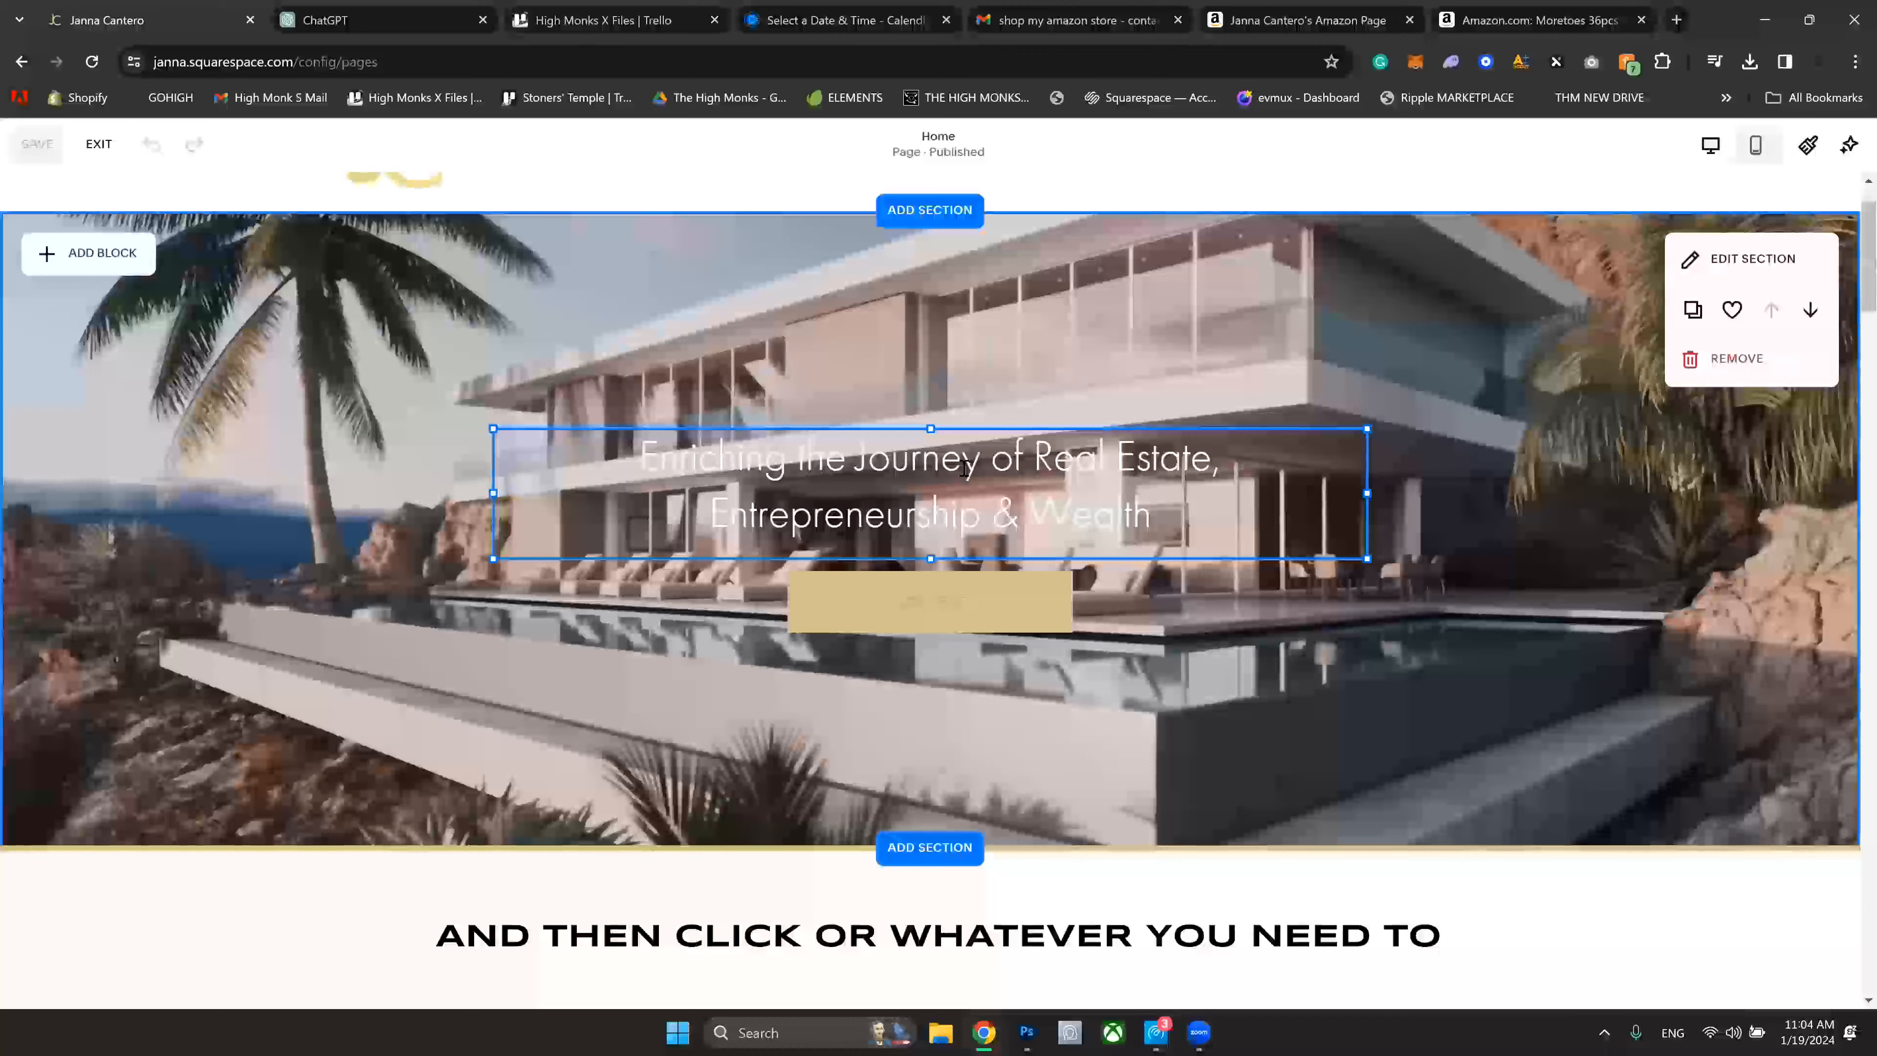
{"action": "double_click", "coordinate": [965, 467]}
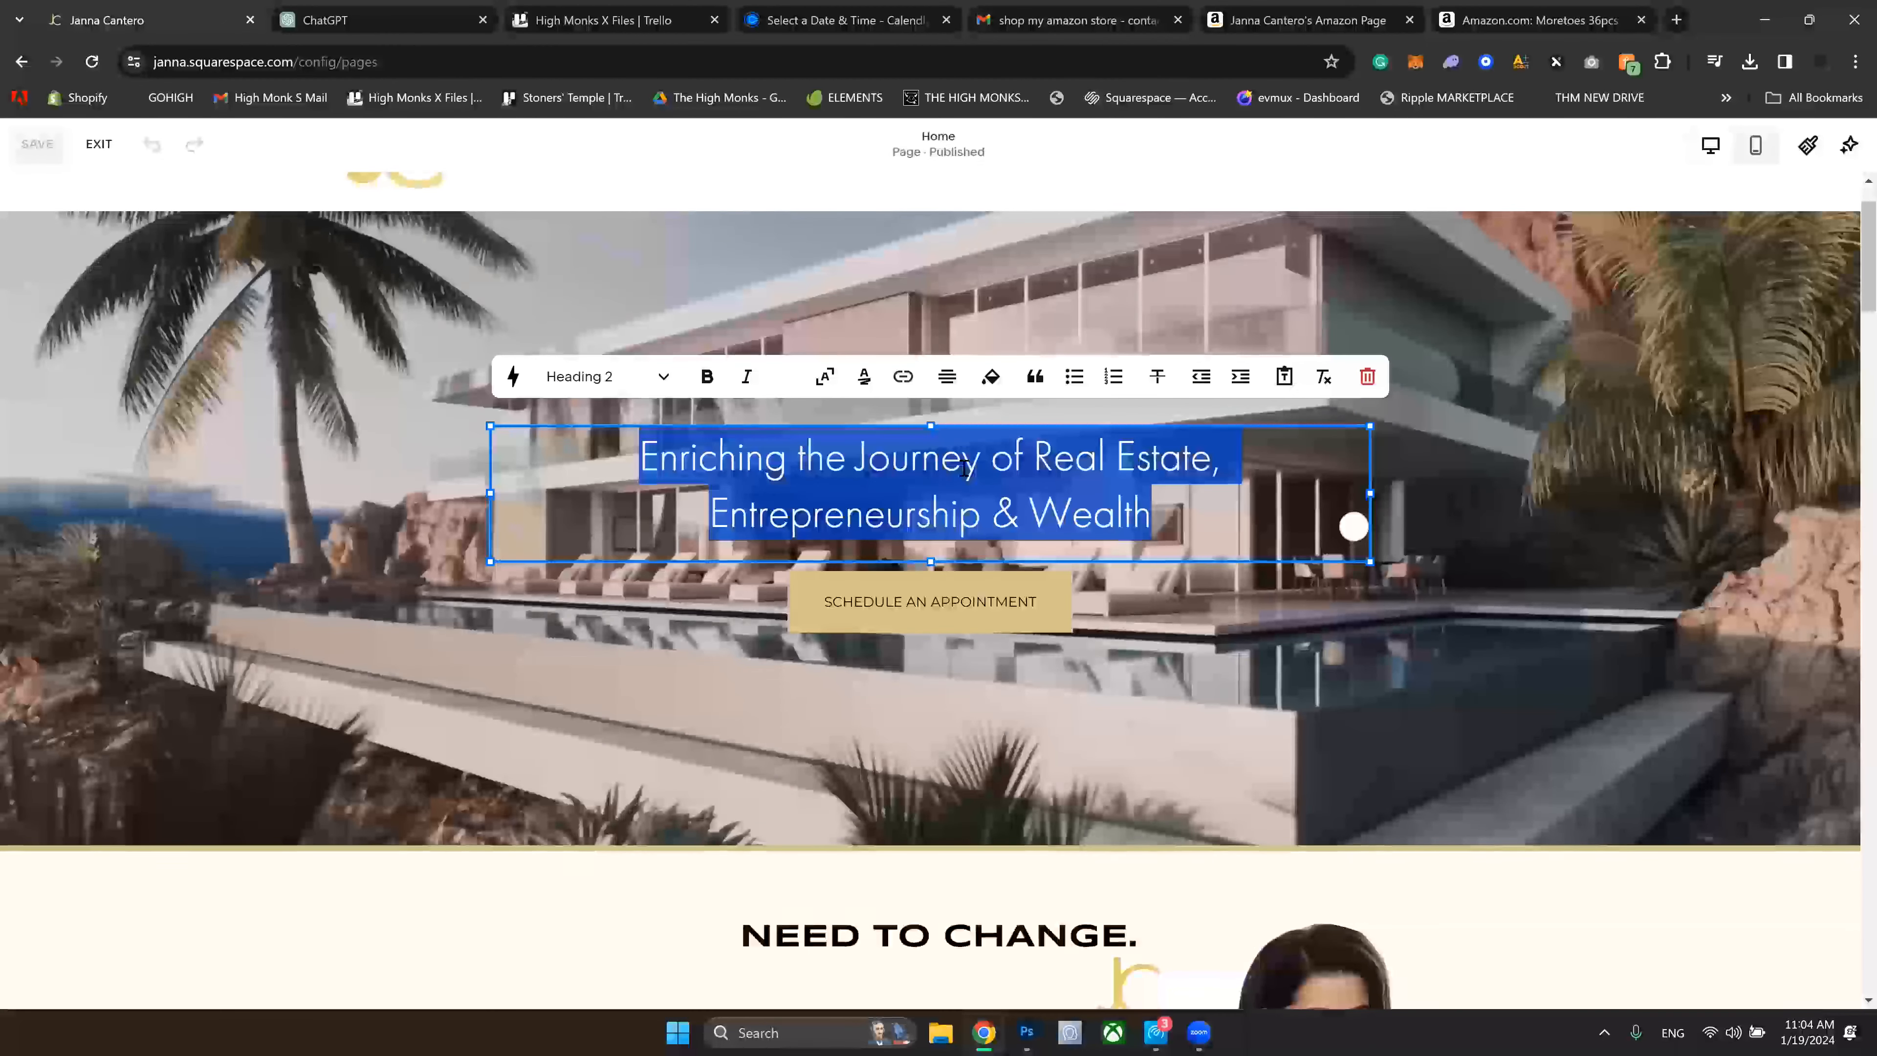
{"action": "type", "text": "CHANGE THIS"}
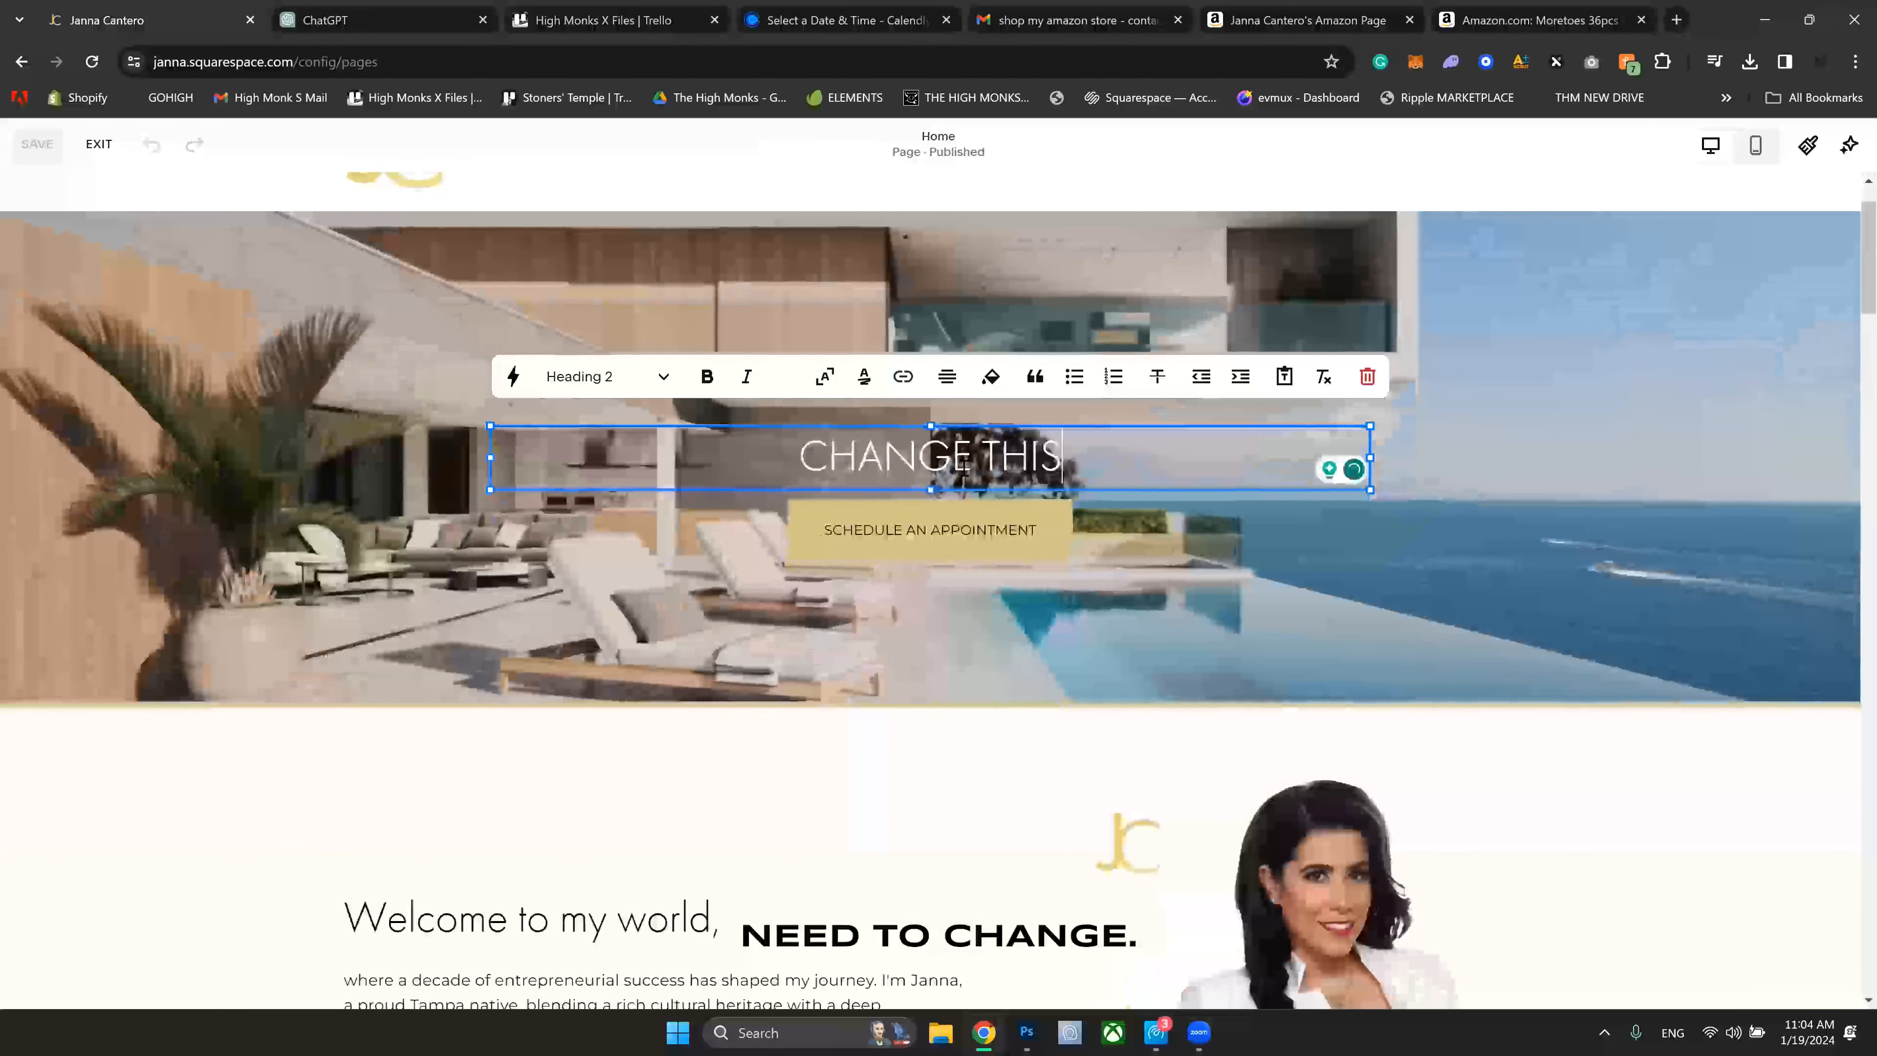
{"action": "type", "text": " OR NOT"}
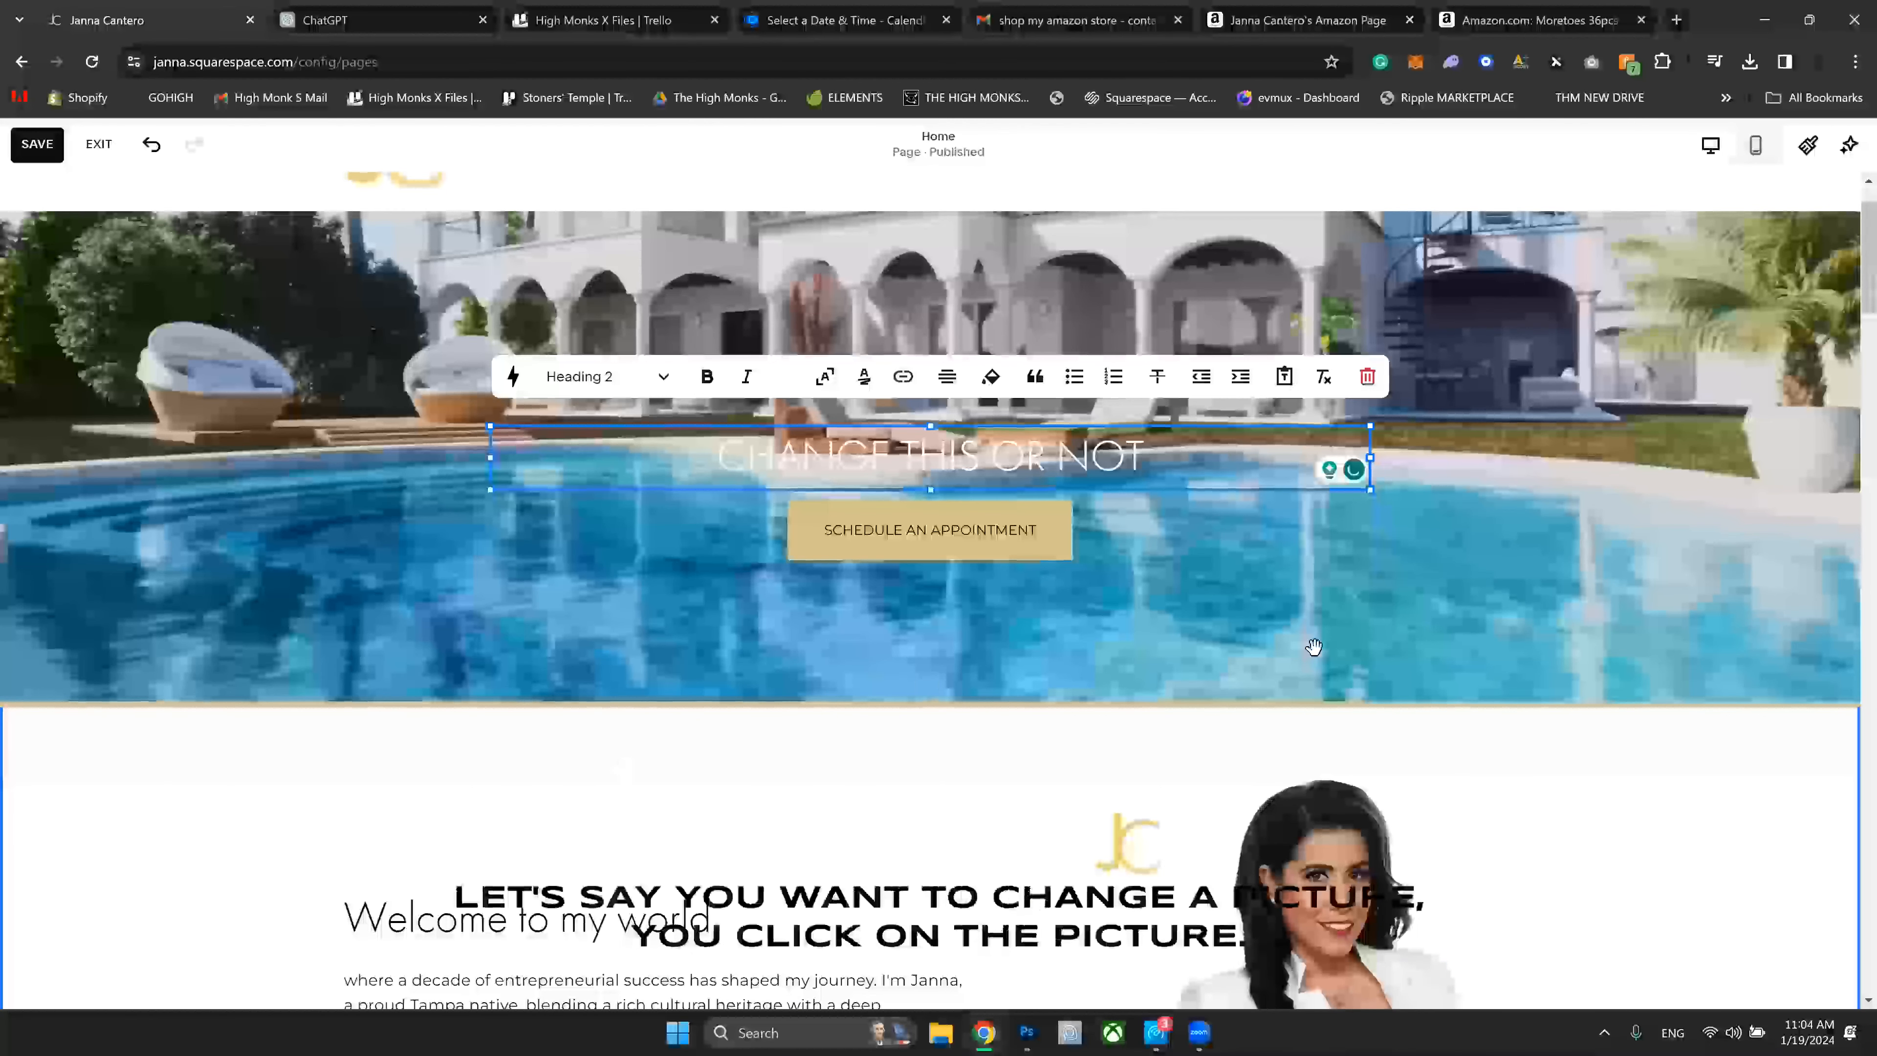
Step: Replace the portrait in the welcome section by uploading the $1,200,000 land listing picture
{"action": "scroll", "coordinate": [1314, 647], "scroll_direction": "down", "scroll_amount": 4}
{"action": "left_click", "coordinate": [1314, 647]}
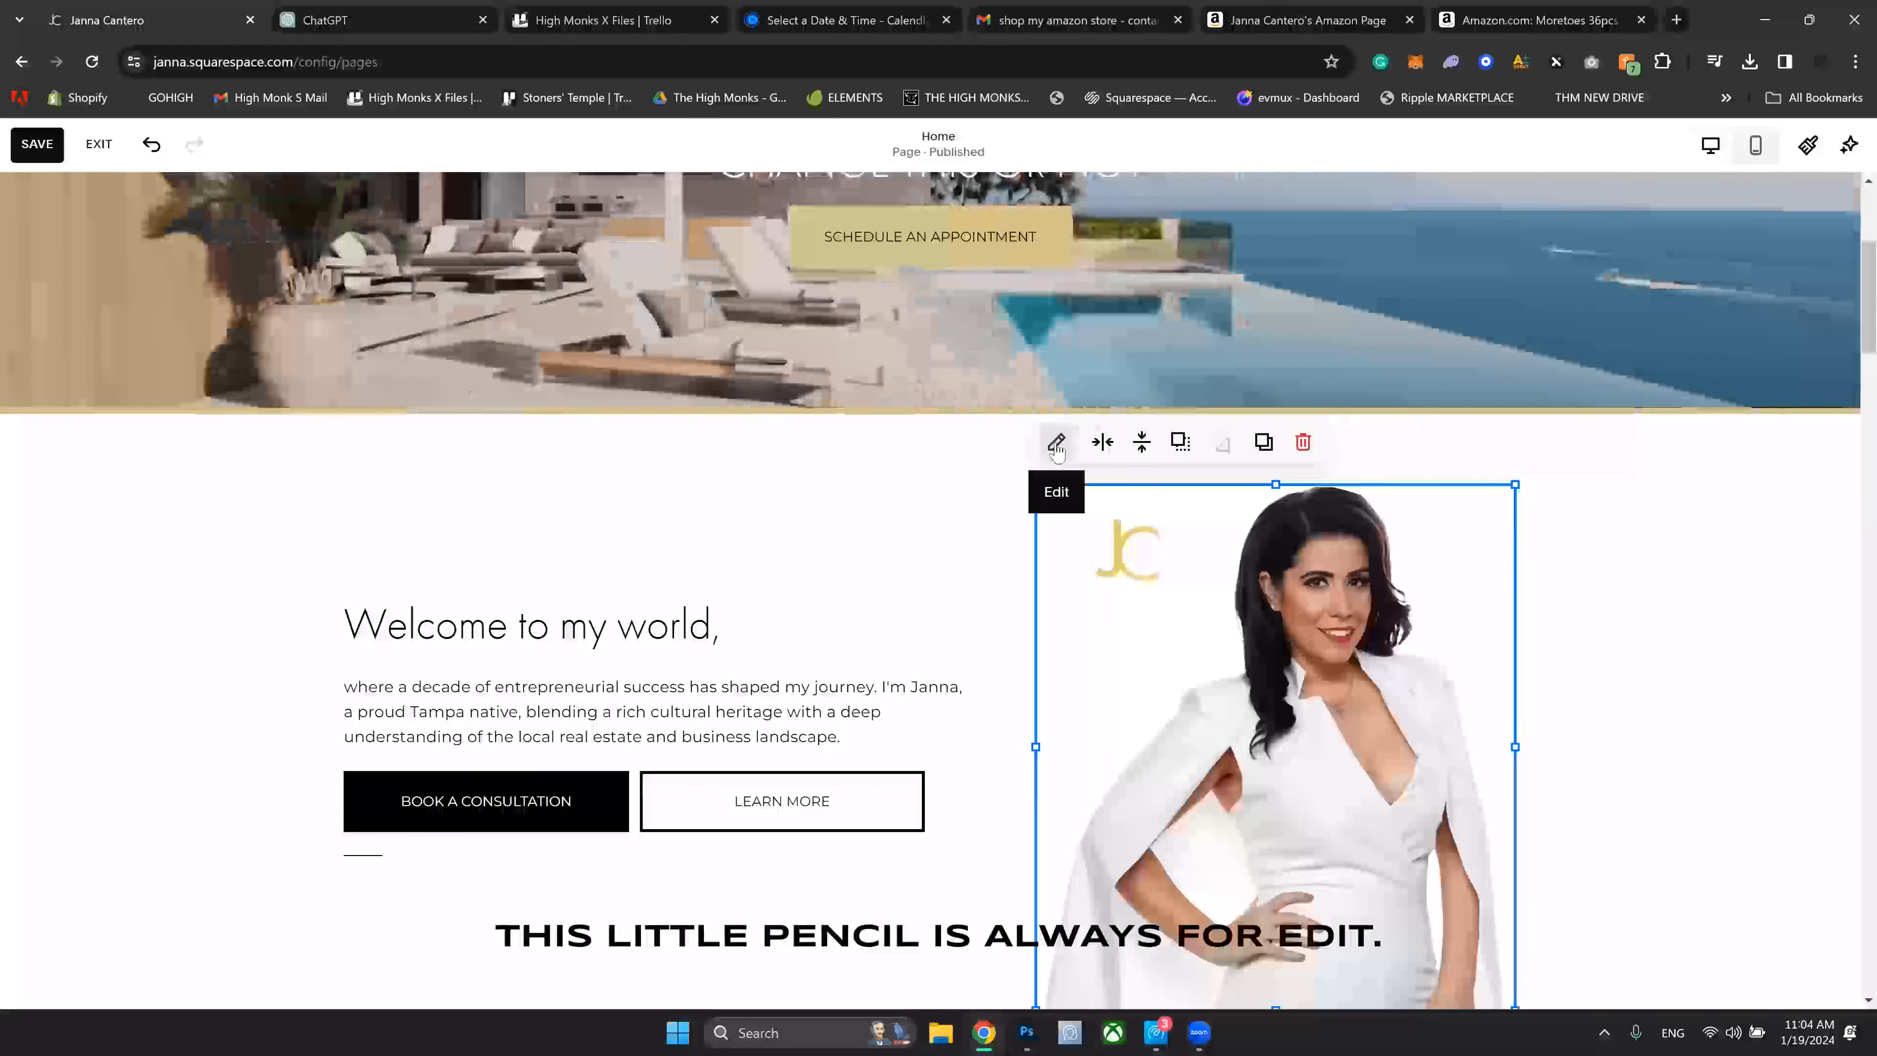
{"action": "left_click", "coordinate": [1055, 442]}
{"action": "scroll", "coordinate": [1510, 594], "scroll_direction": "down", "scroll_amount": 1}
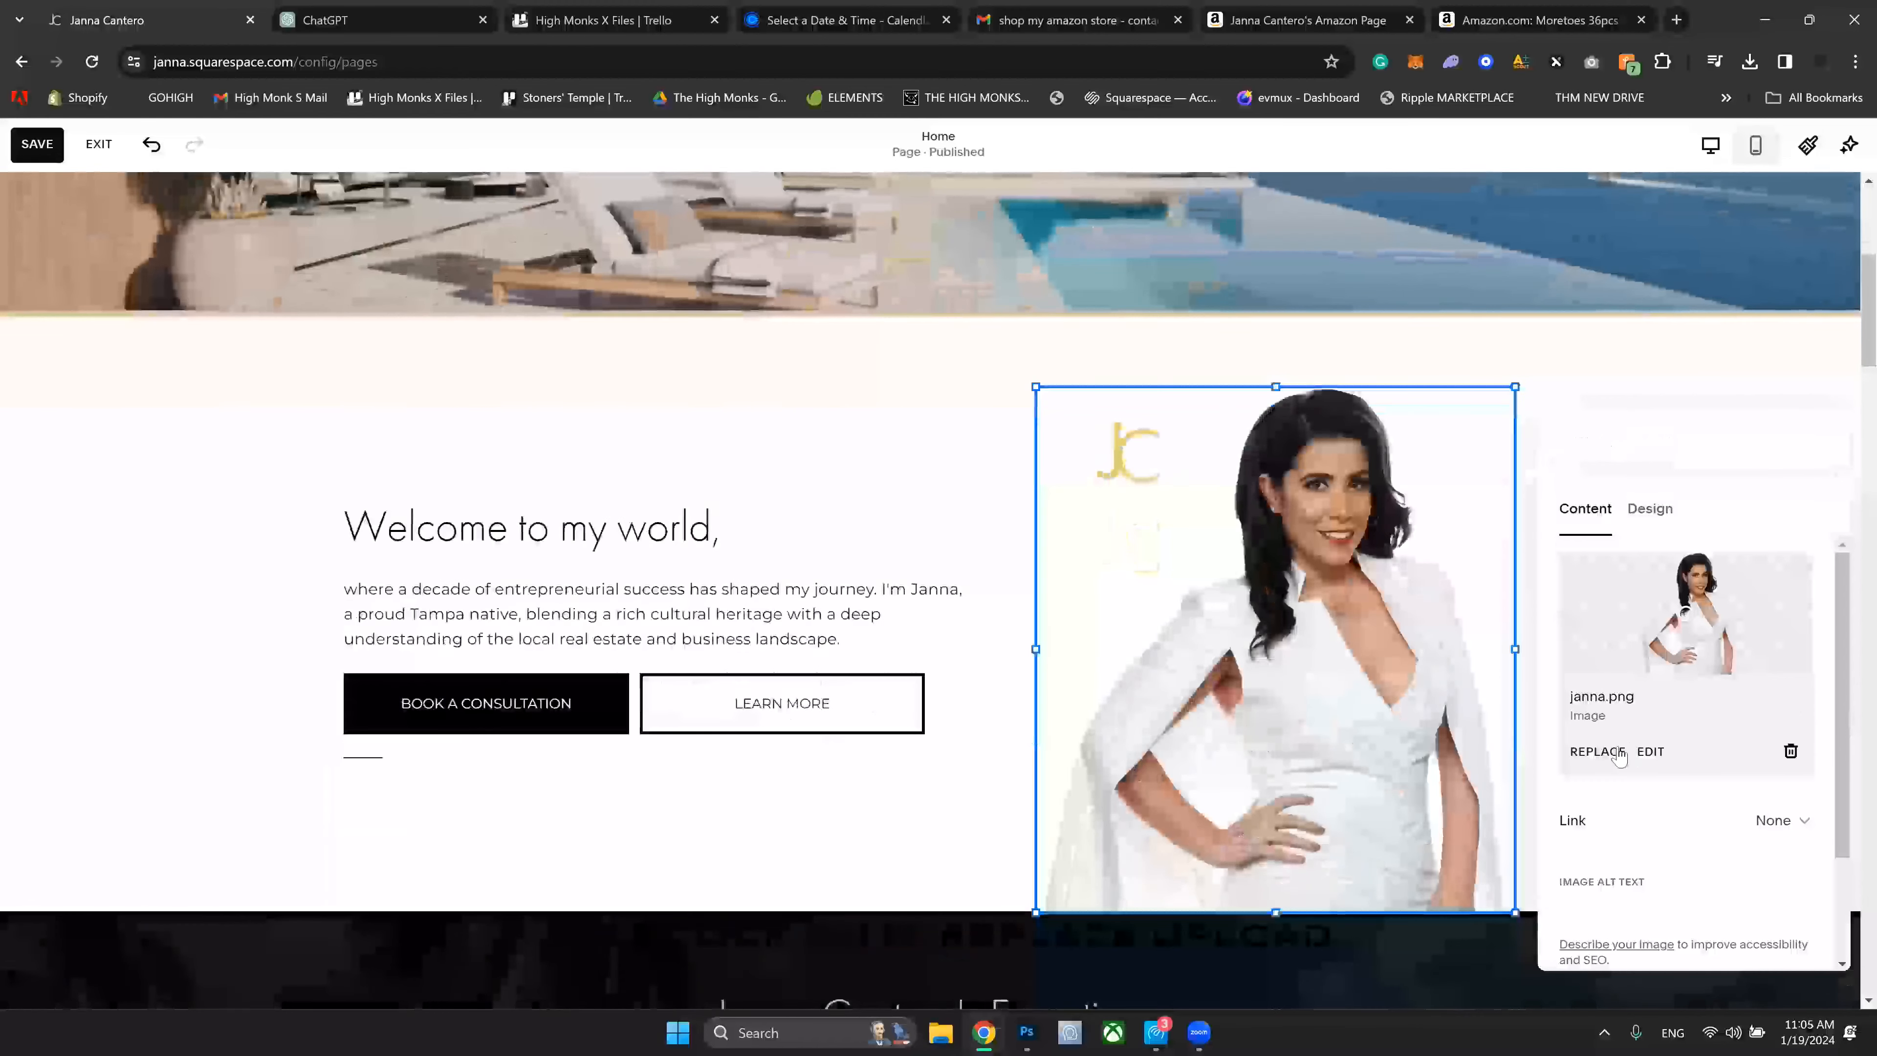
{"action": "left_click", "coordinate": [1597, 750]}
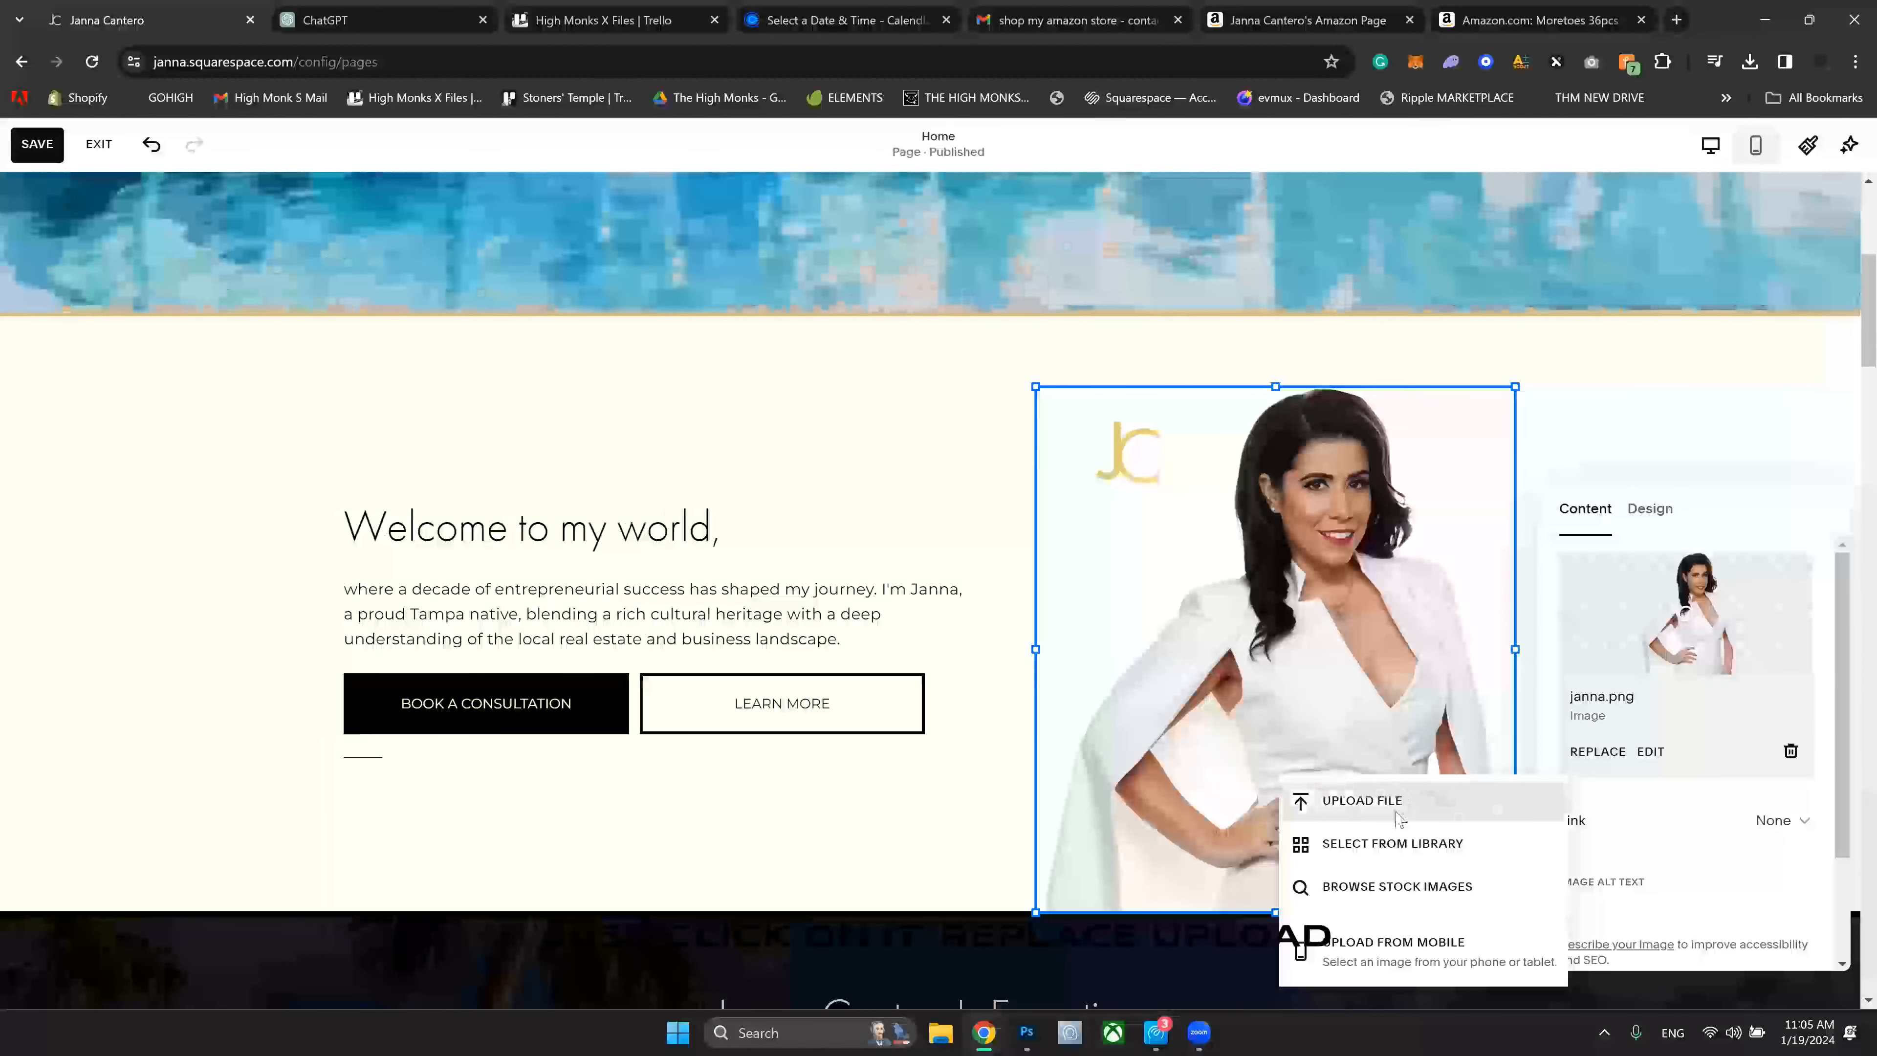
{"action": "left_click", "coordinate": [1390, 809]}
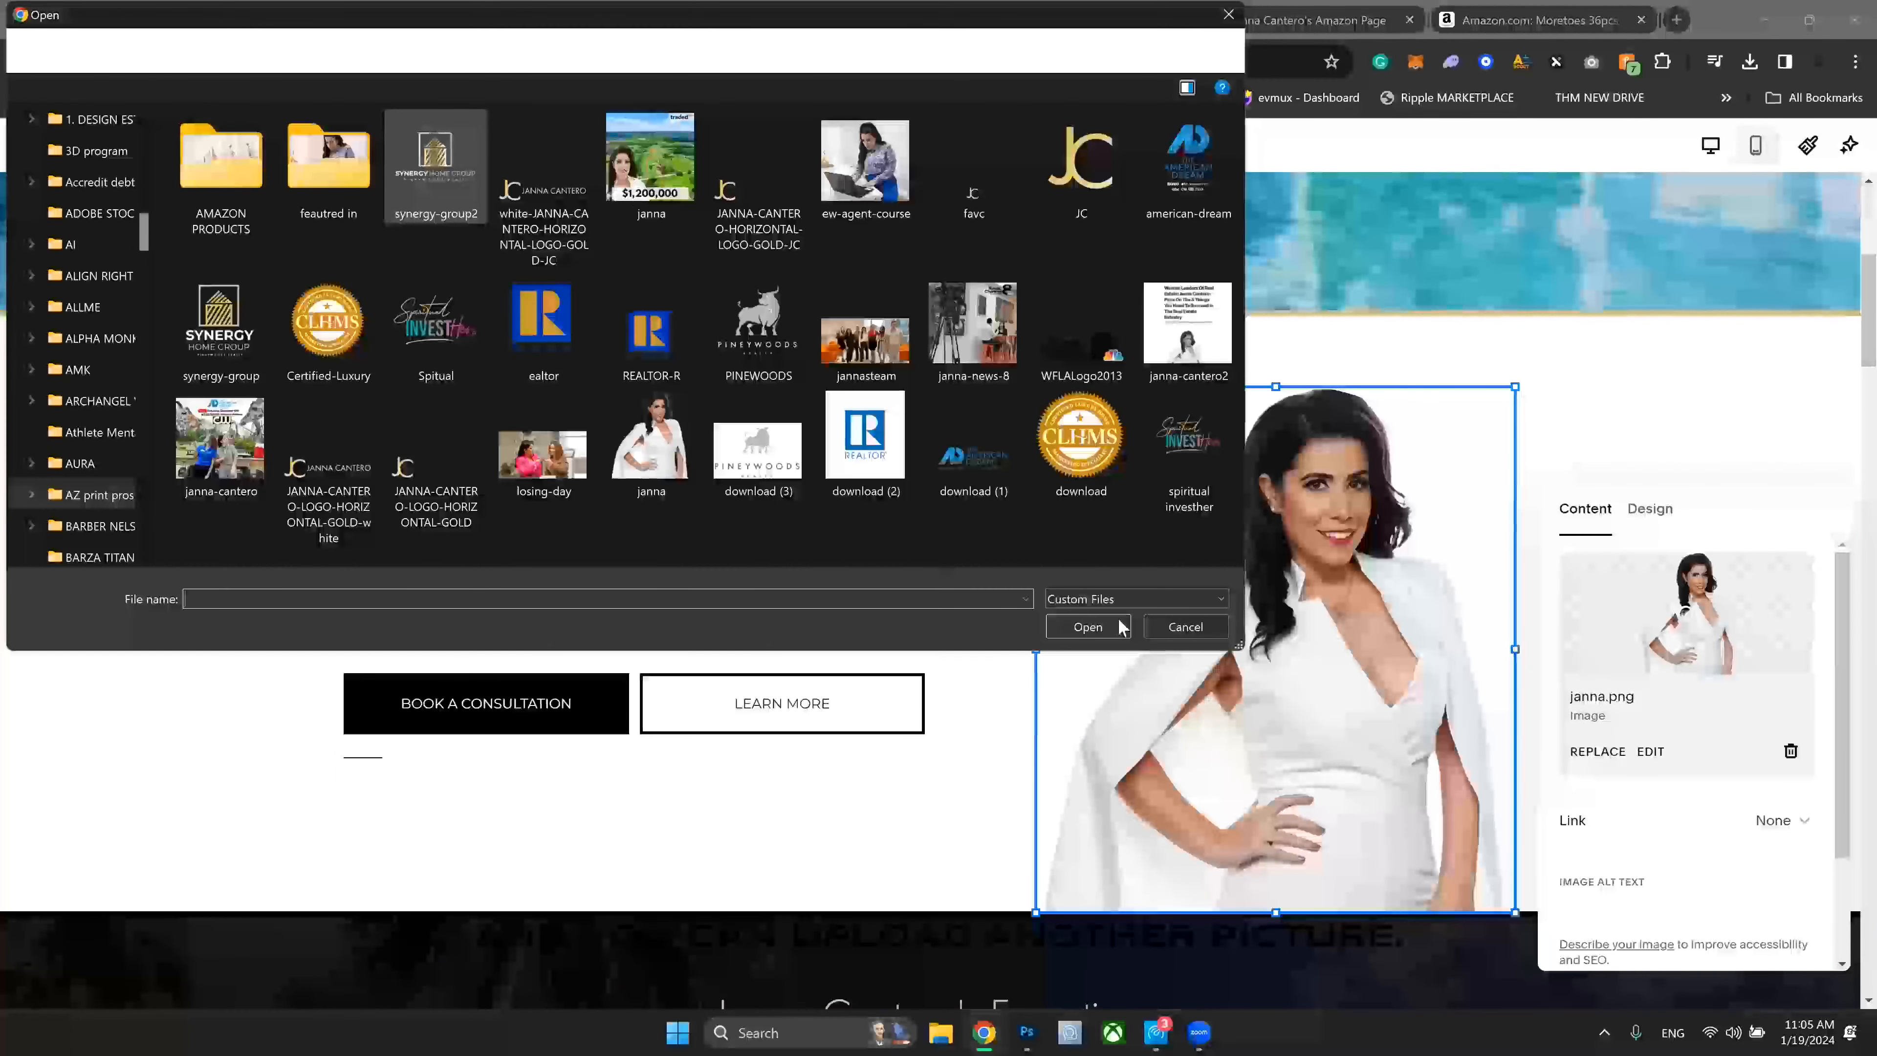
{"action": "left_click", "coordinate": [1101, 627]}
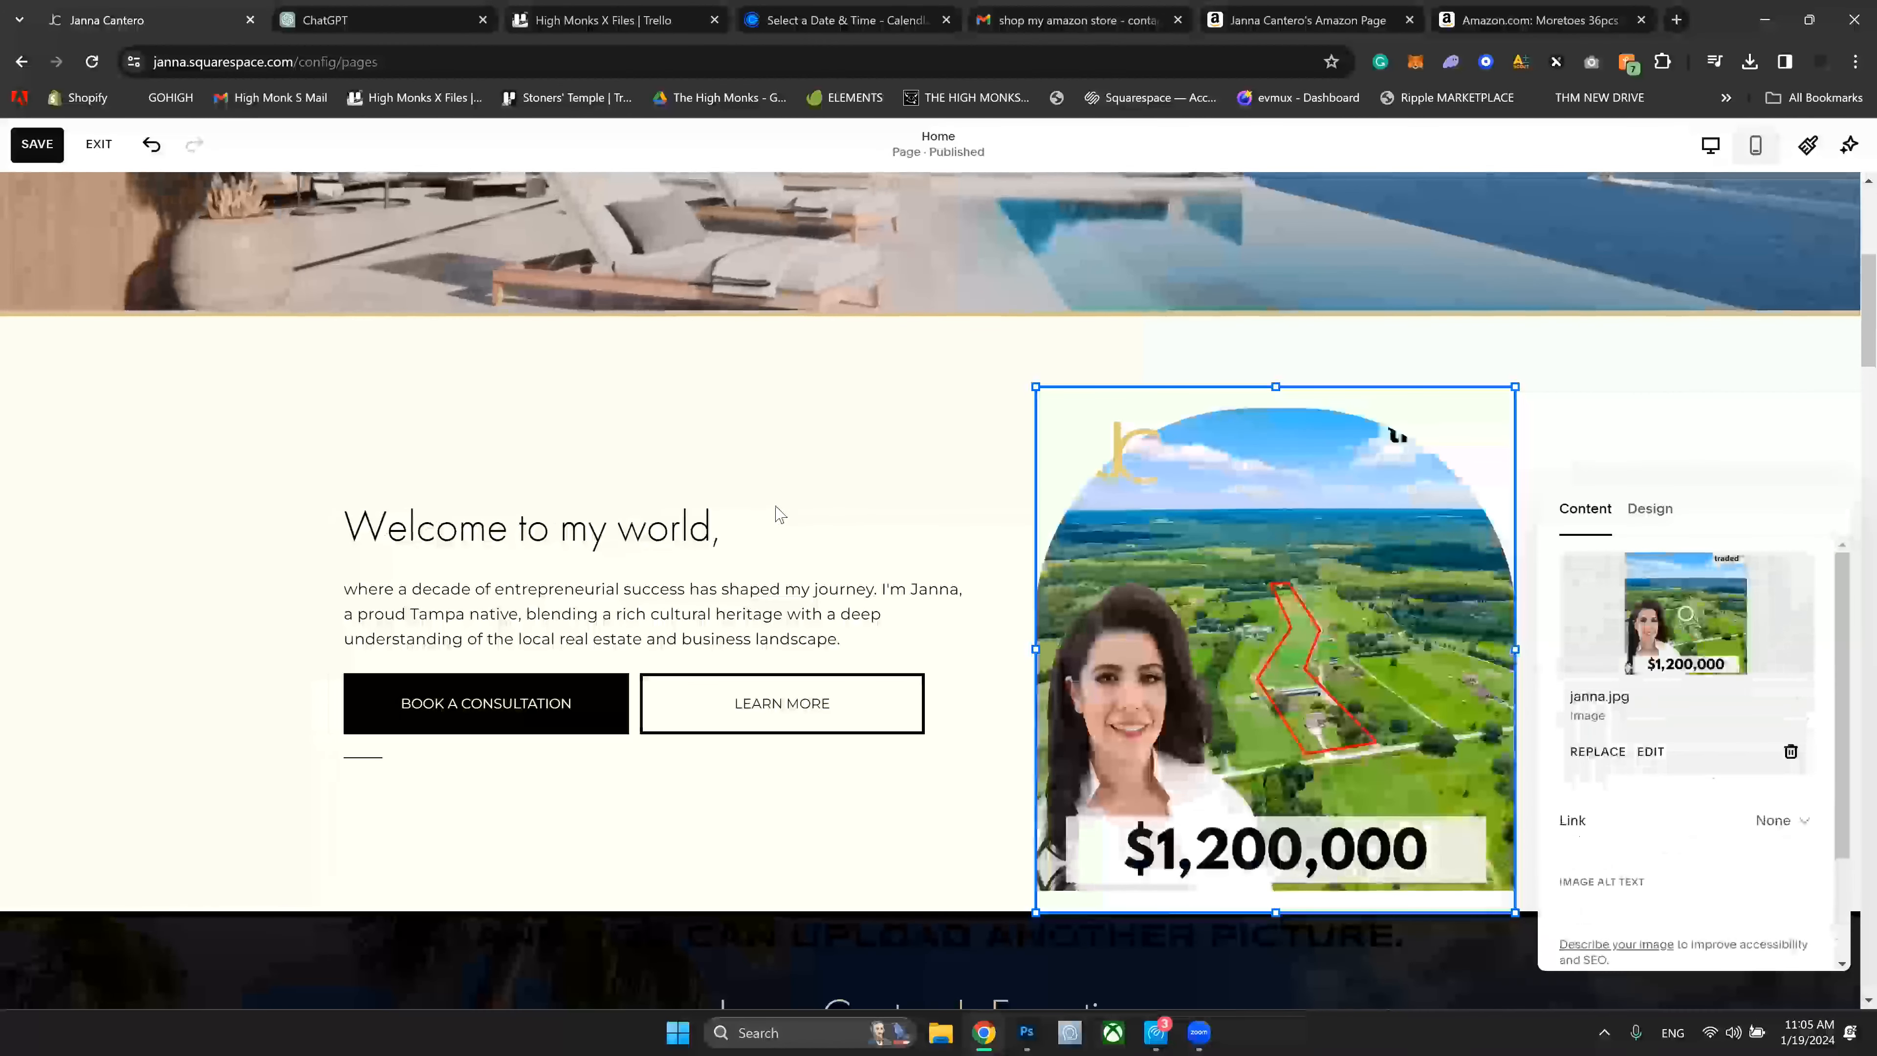
Step: Set the corner radius of the welcome section's image to 0
{"action": "scroll", "coordinate": [1404, 532], "scroll_direction": "down", "scroll_amount": 2}
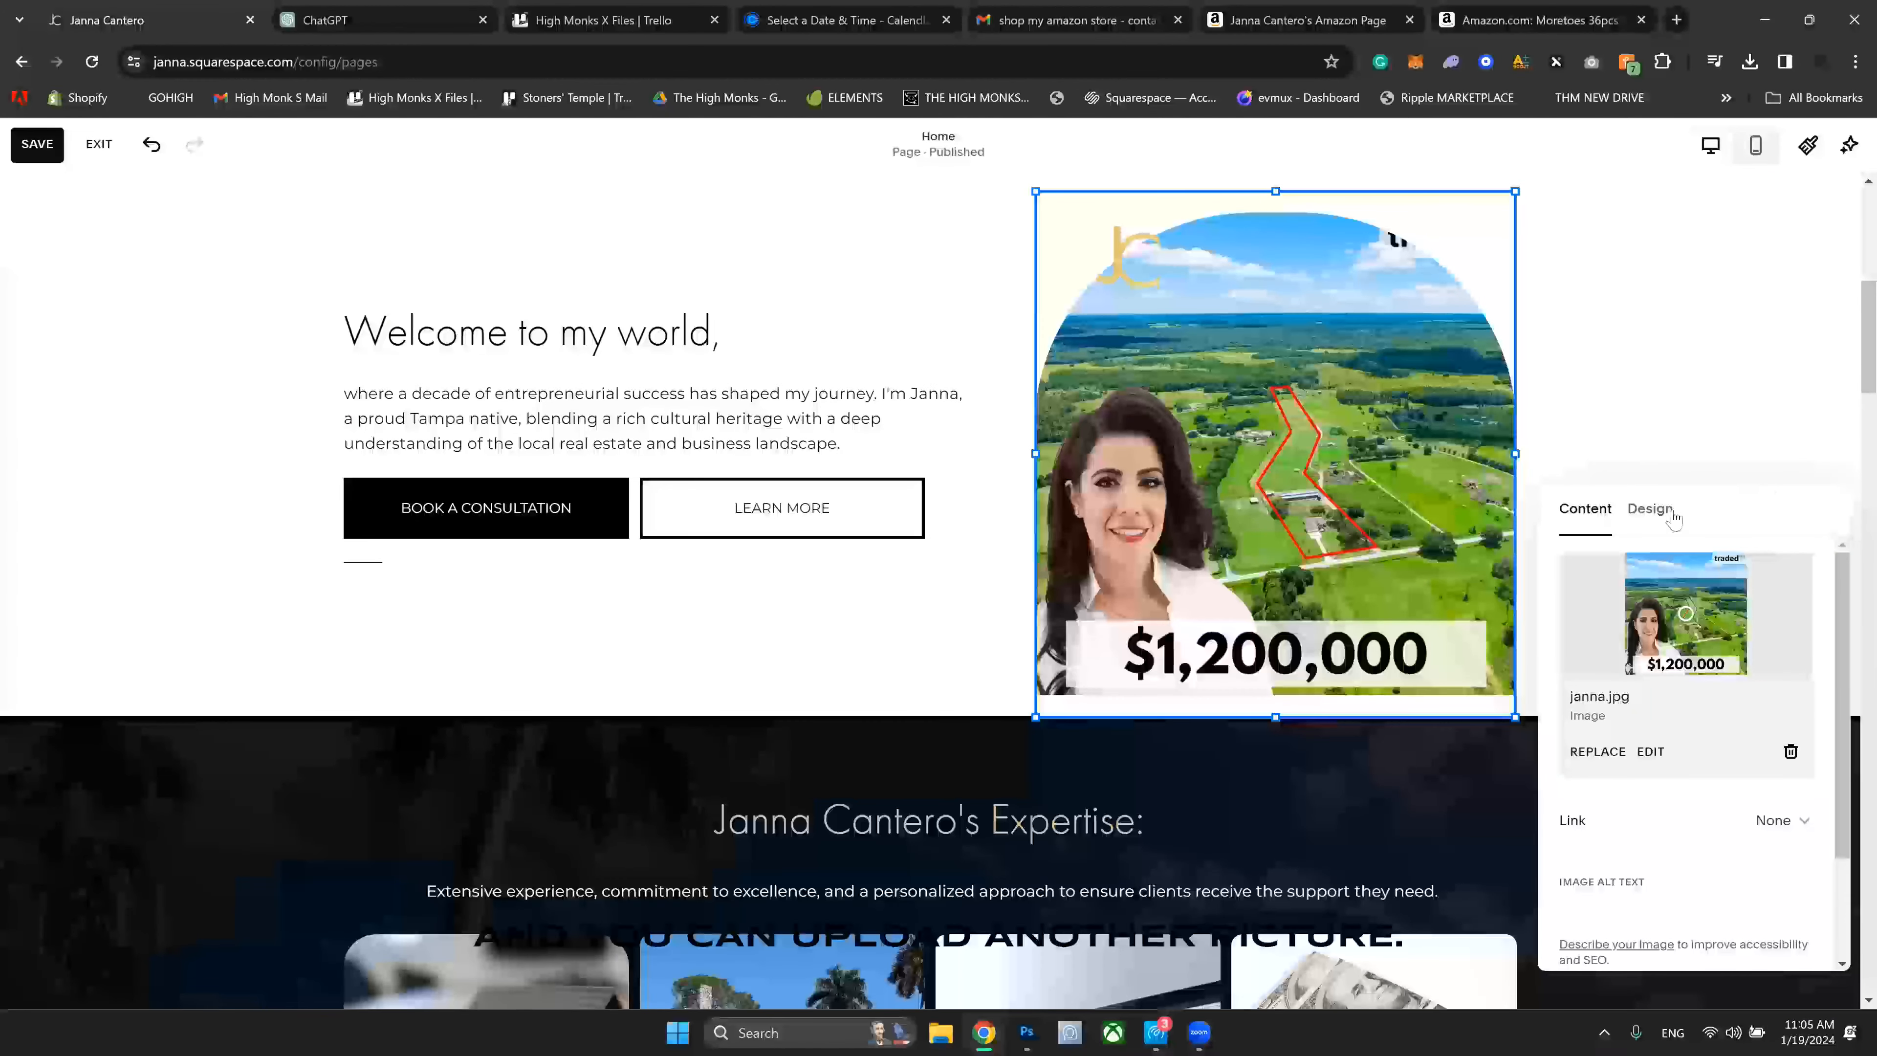
{"action": "left_click", "coordinate": [1650, 509]}
{"action": "left_click", "coordinate": [1580, 665]}
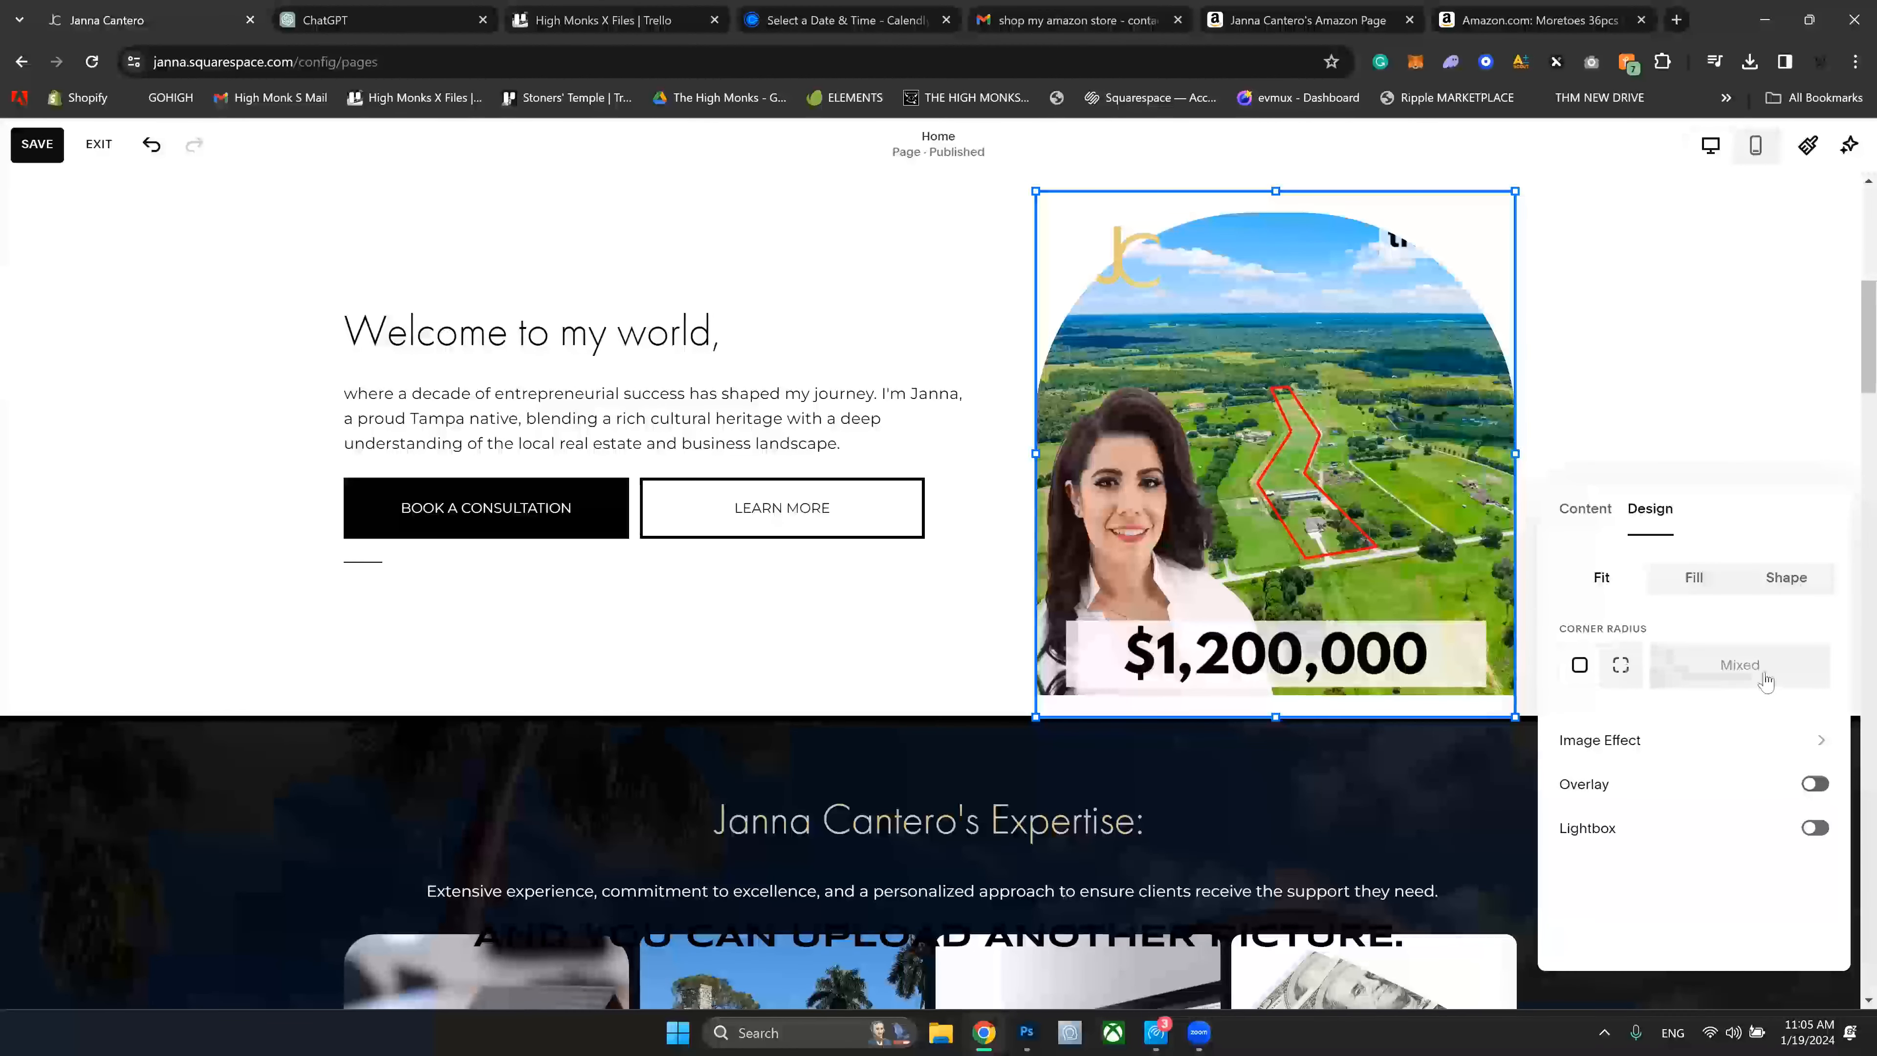
{"action": "left_click", "coordinate": [1718, 679]}
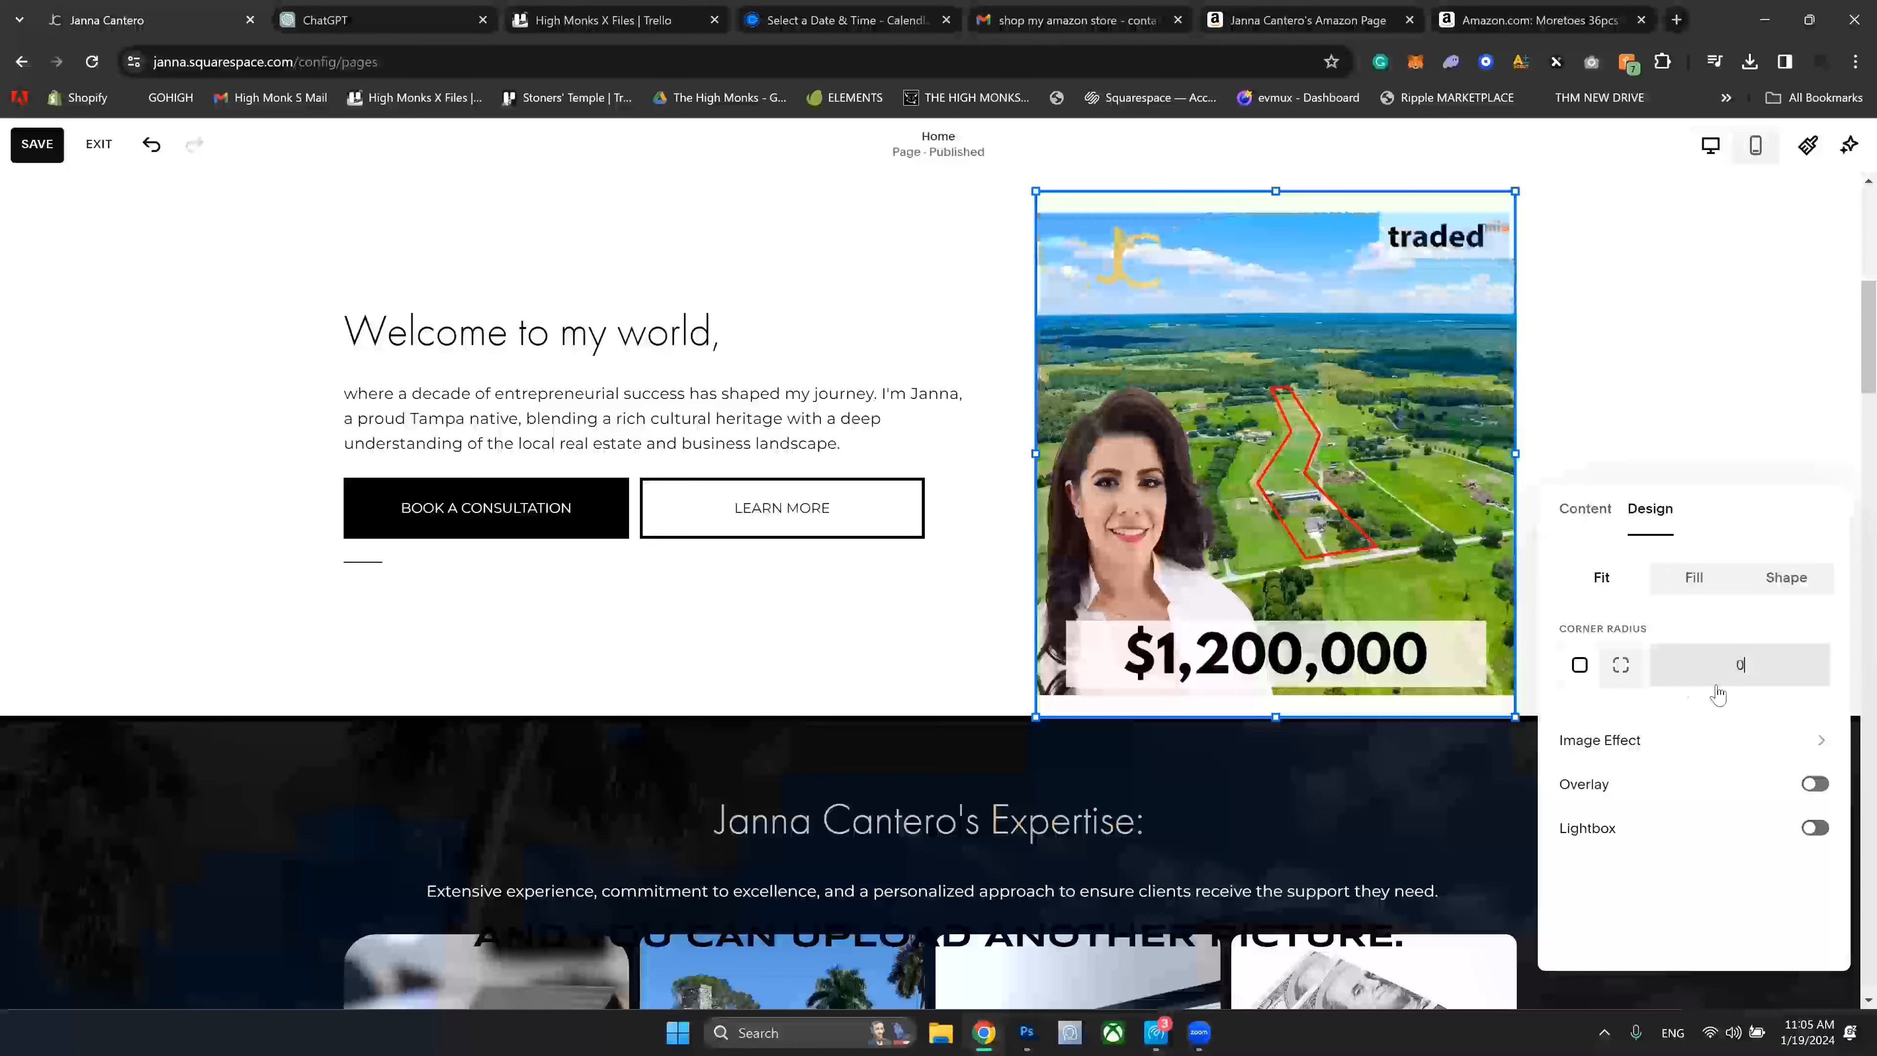
{"action": "left_click", "coordinate": [940, 352]}
Step: Move the Business Consulting image so it overlaps the Financial Coaching image, and undo the move
{"action": "scroll", "coordinate": [686, 436], "scroll_direction": "up", "scroll_amount": 2}
{"action": "scroll", "coordinate": [706, 424], "scroll_direction": "down", "scroll_amount": 3}
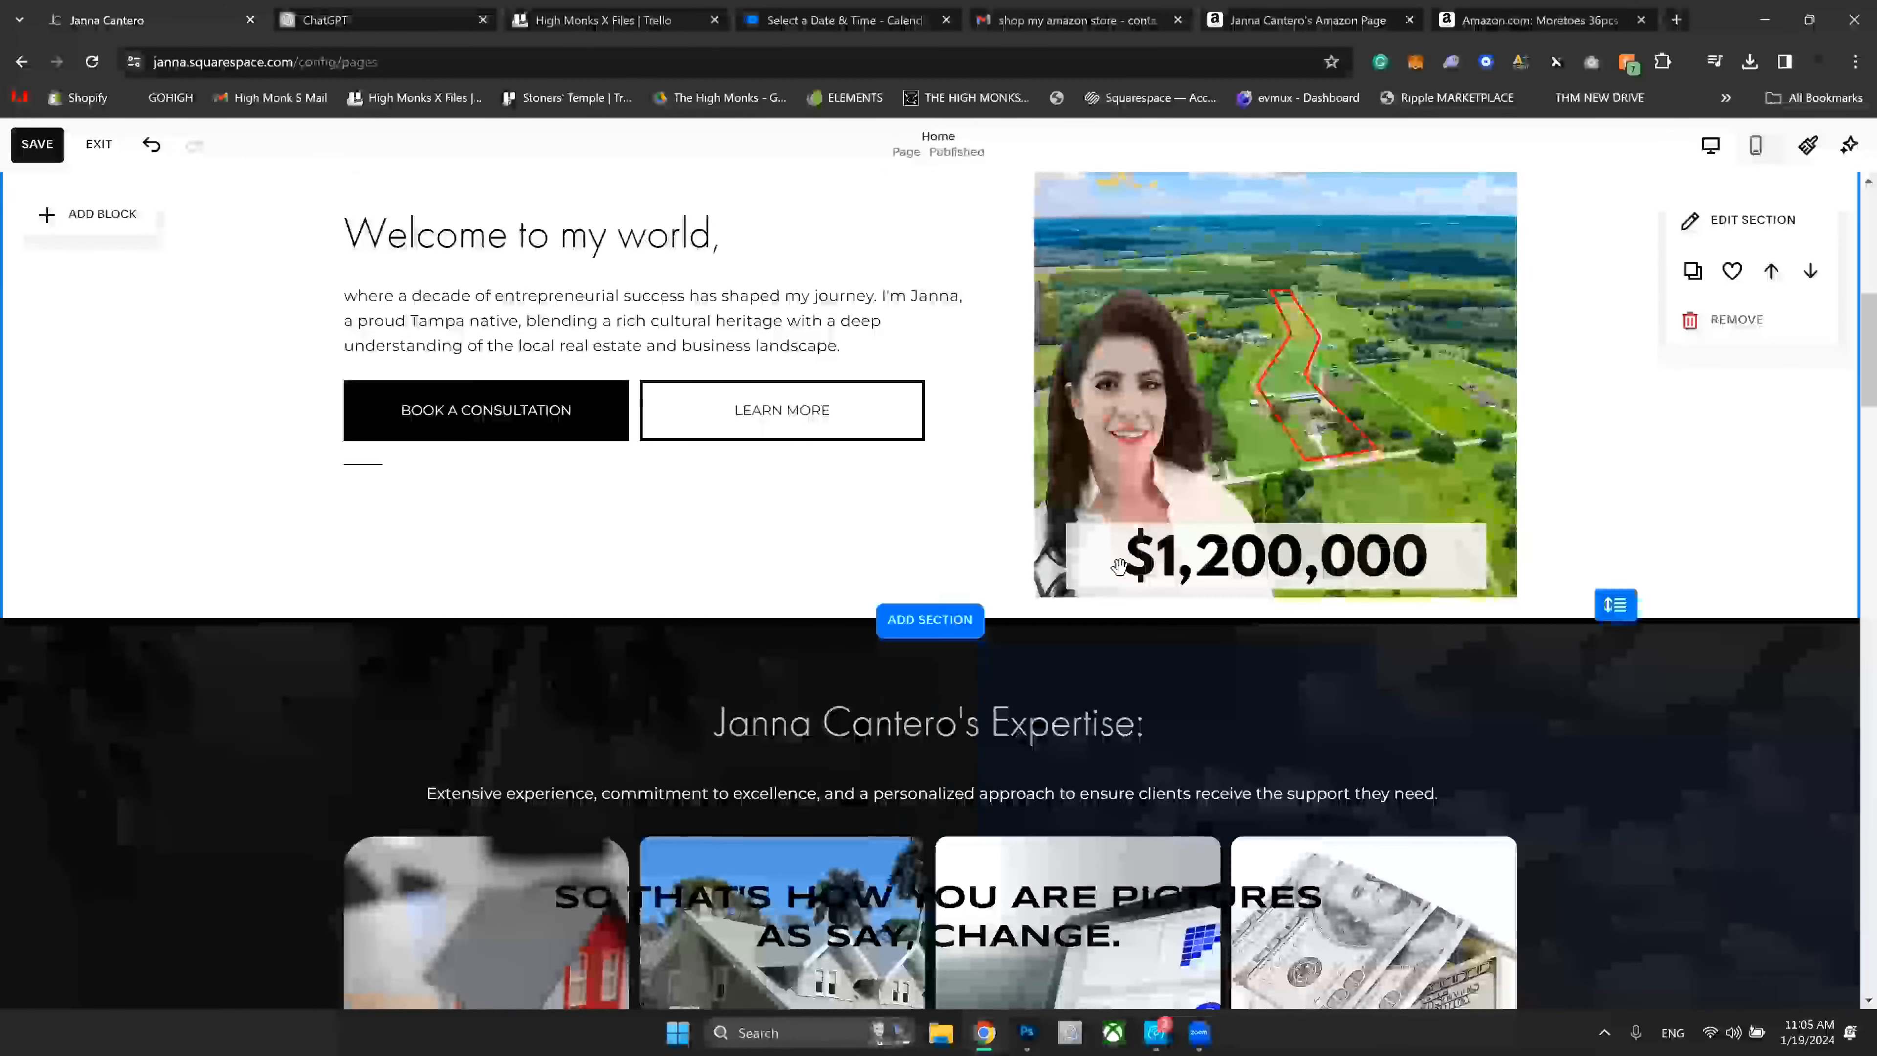
{"action": "scroll", "coordinate": [1119, 565], "scroll_direction": "down", "scroll_amount": 5}
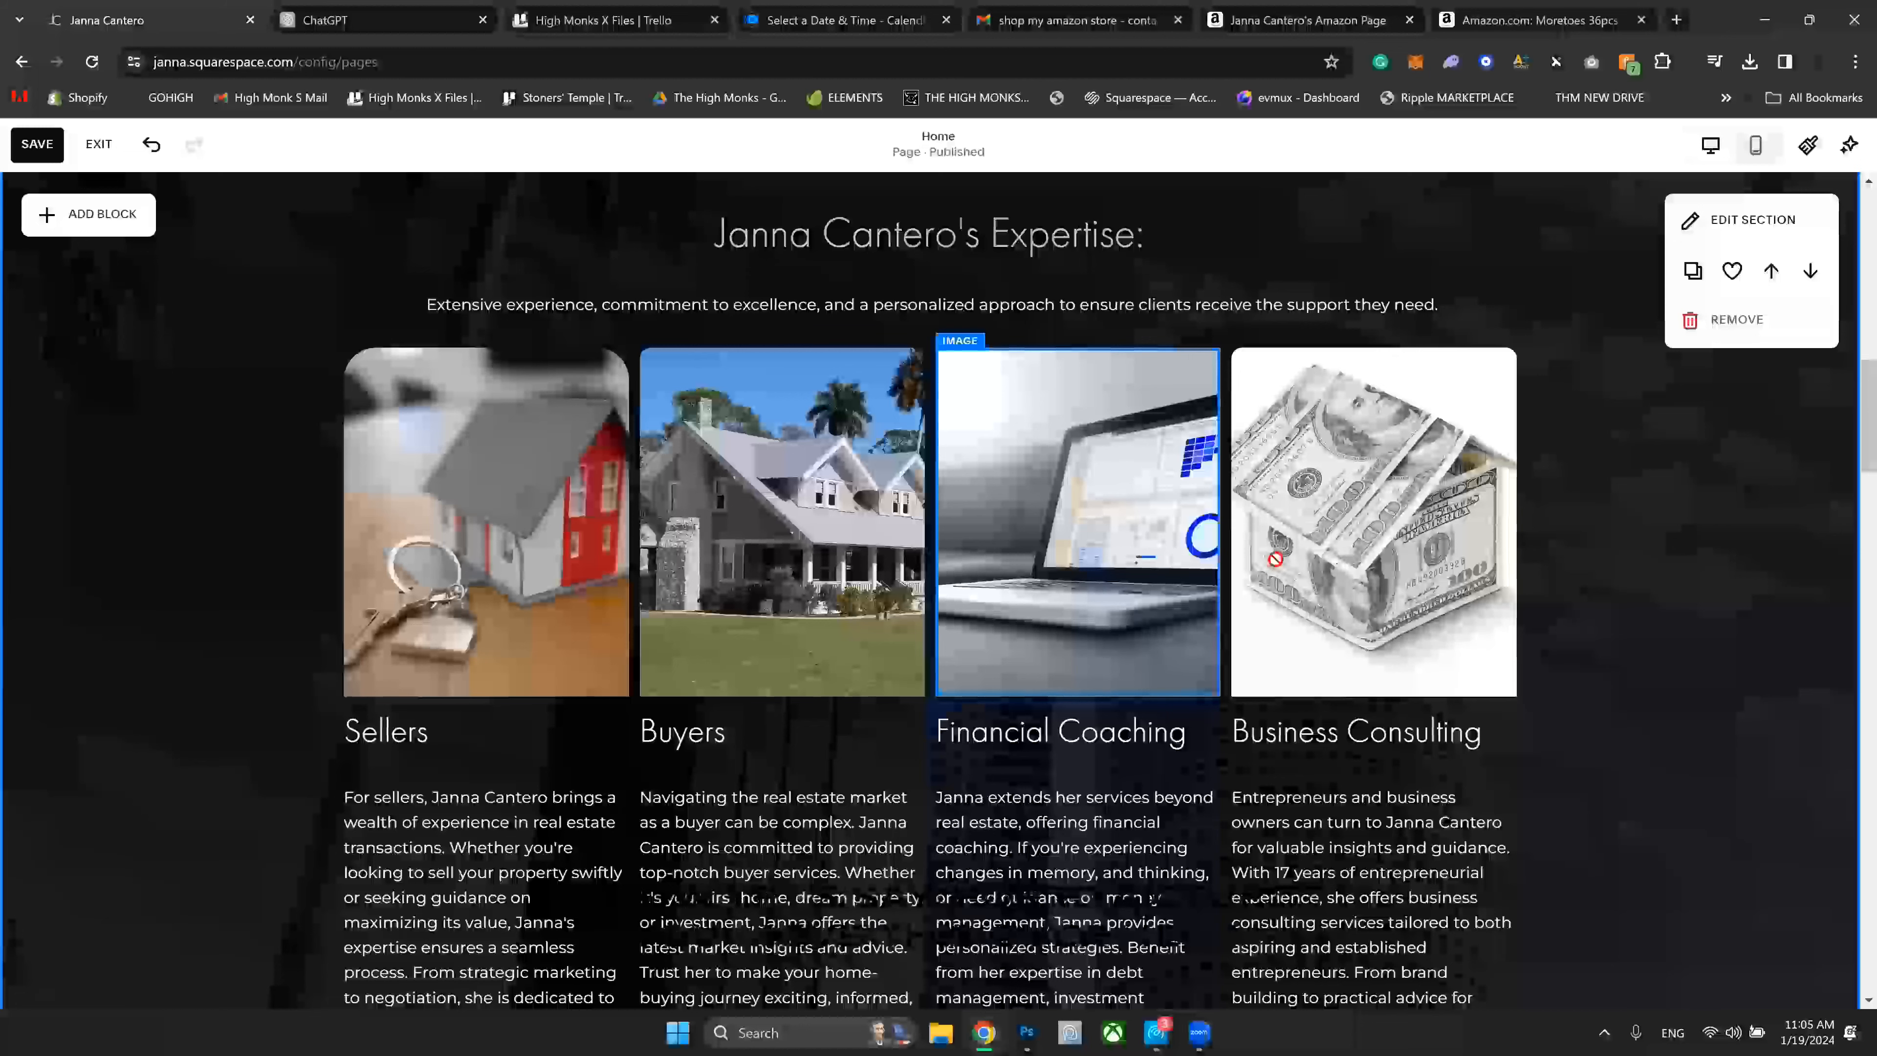
{"action": "left_click_drag", "start_coordinate": [1365, 636], "coordinate": [1268, 674]}
{"action": "scroll", "coordinate": [1268, 674], "scroll_direction": "down", "scroll_amount": 1}
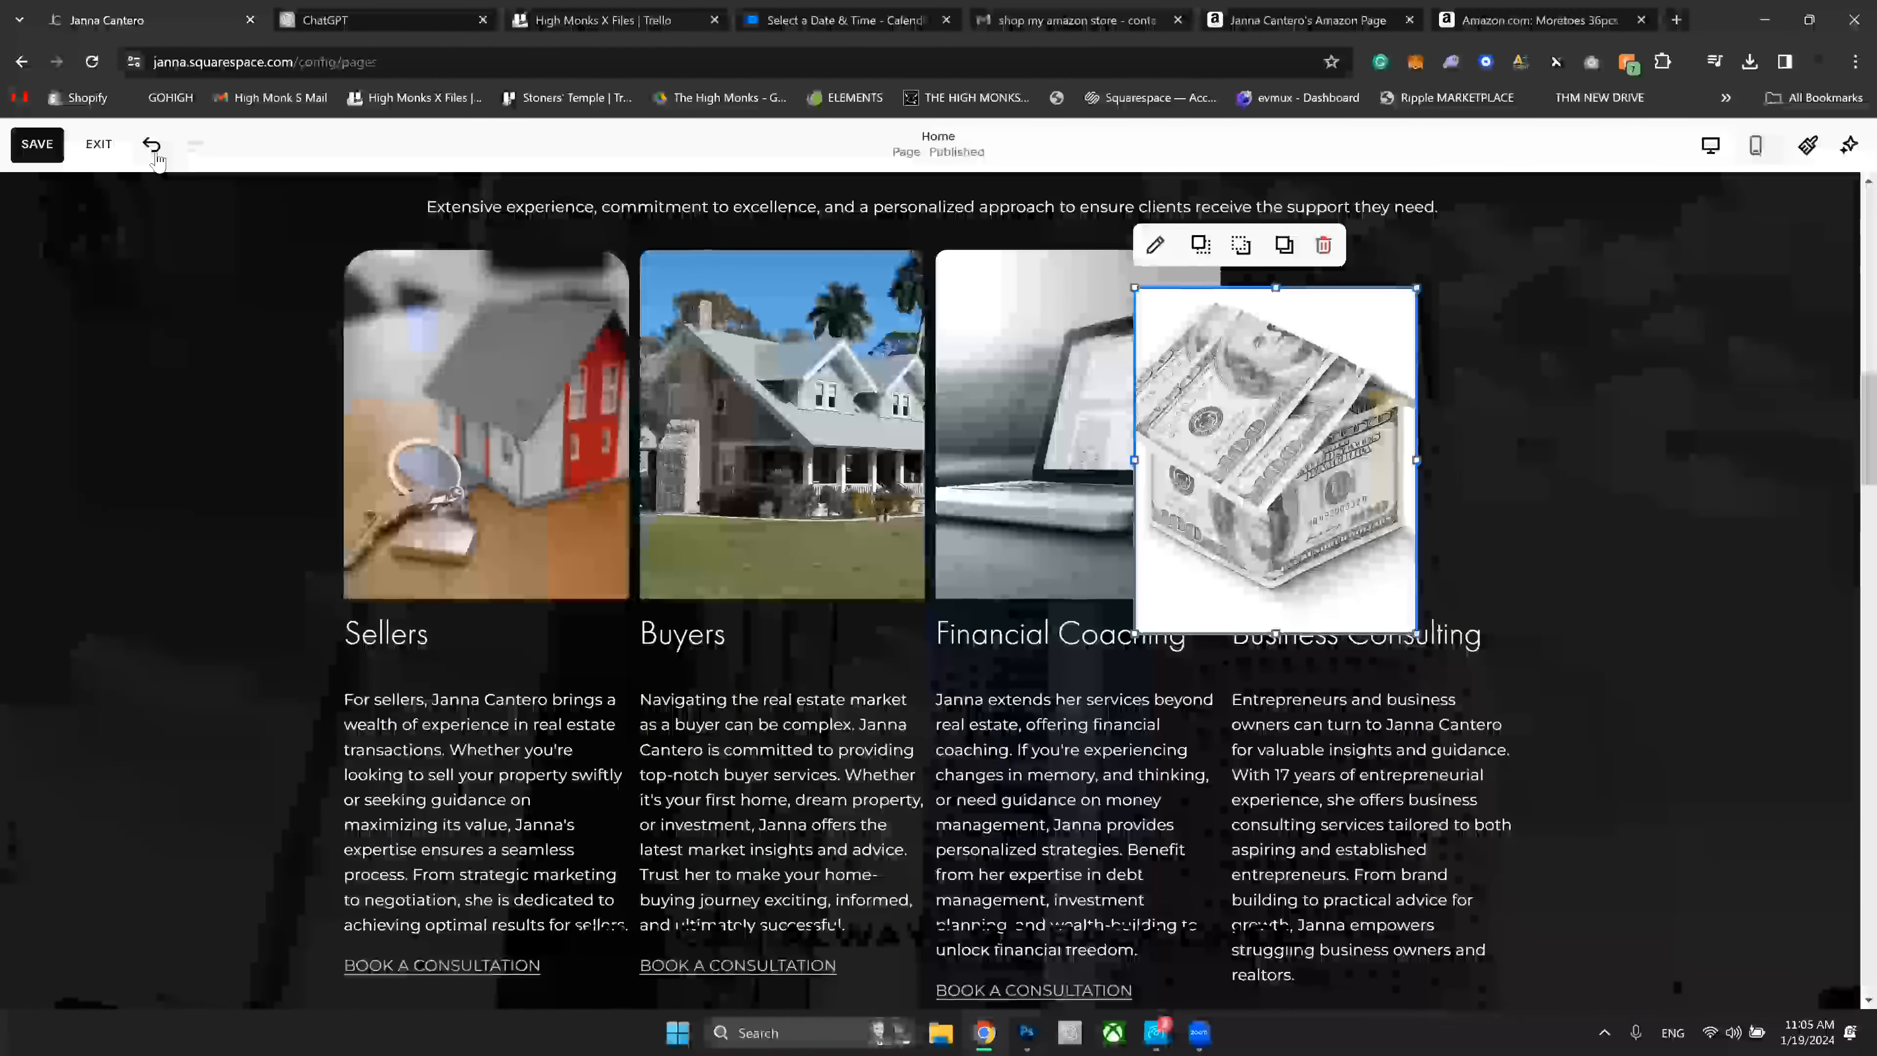
{"action": "left_click", "coordinate": [152, 145]}
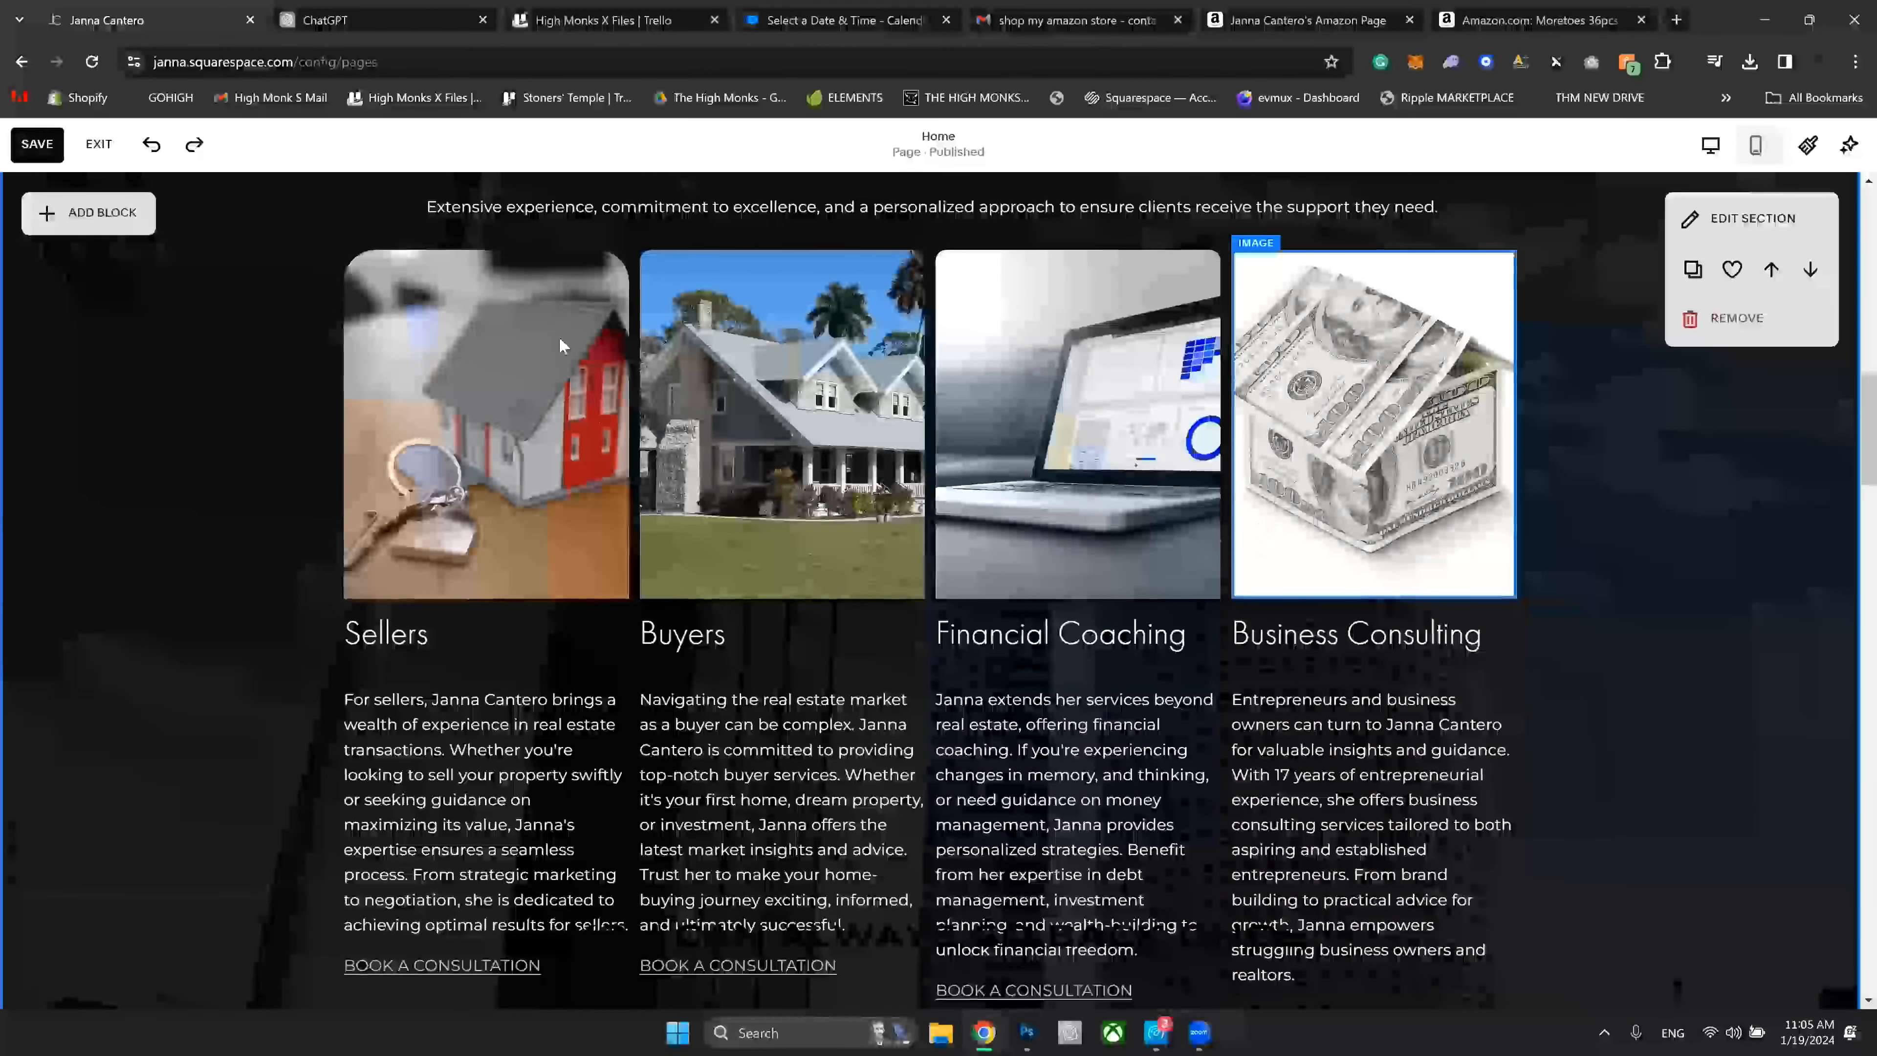
Step: Undo the welcome image and hero heading changes, and slightly reduce the hero section's height
{"action": "scroll", "coordinate": [563, 346], "scroll_direction": "up", "scroll_amount": 8}
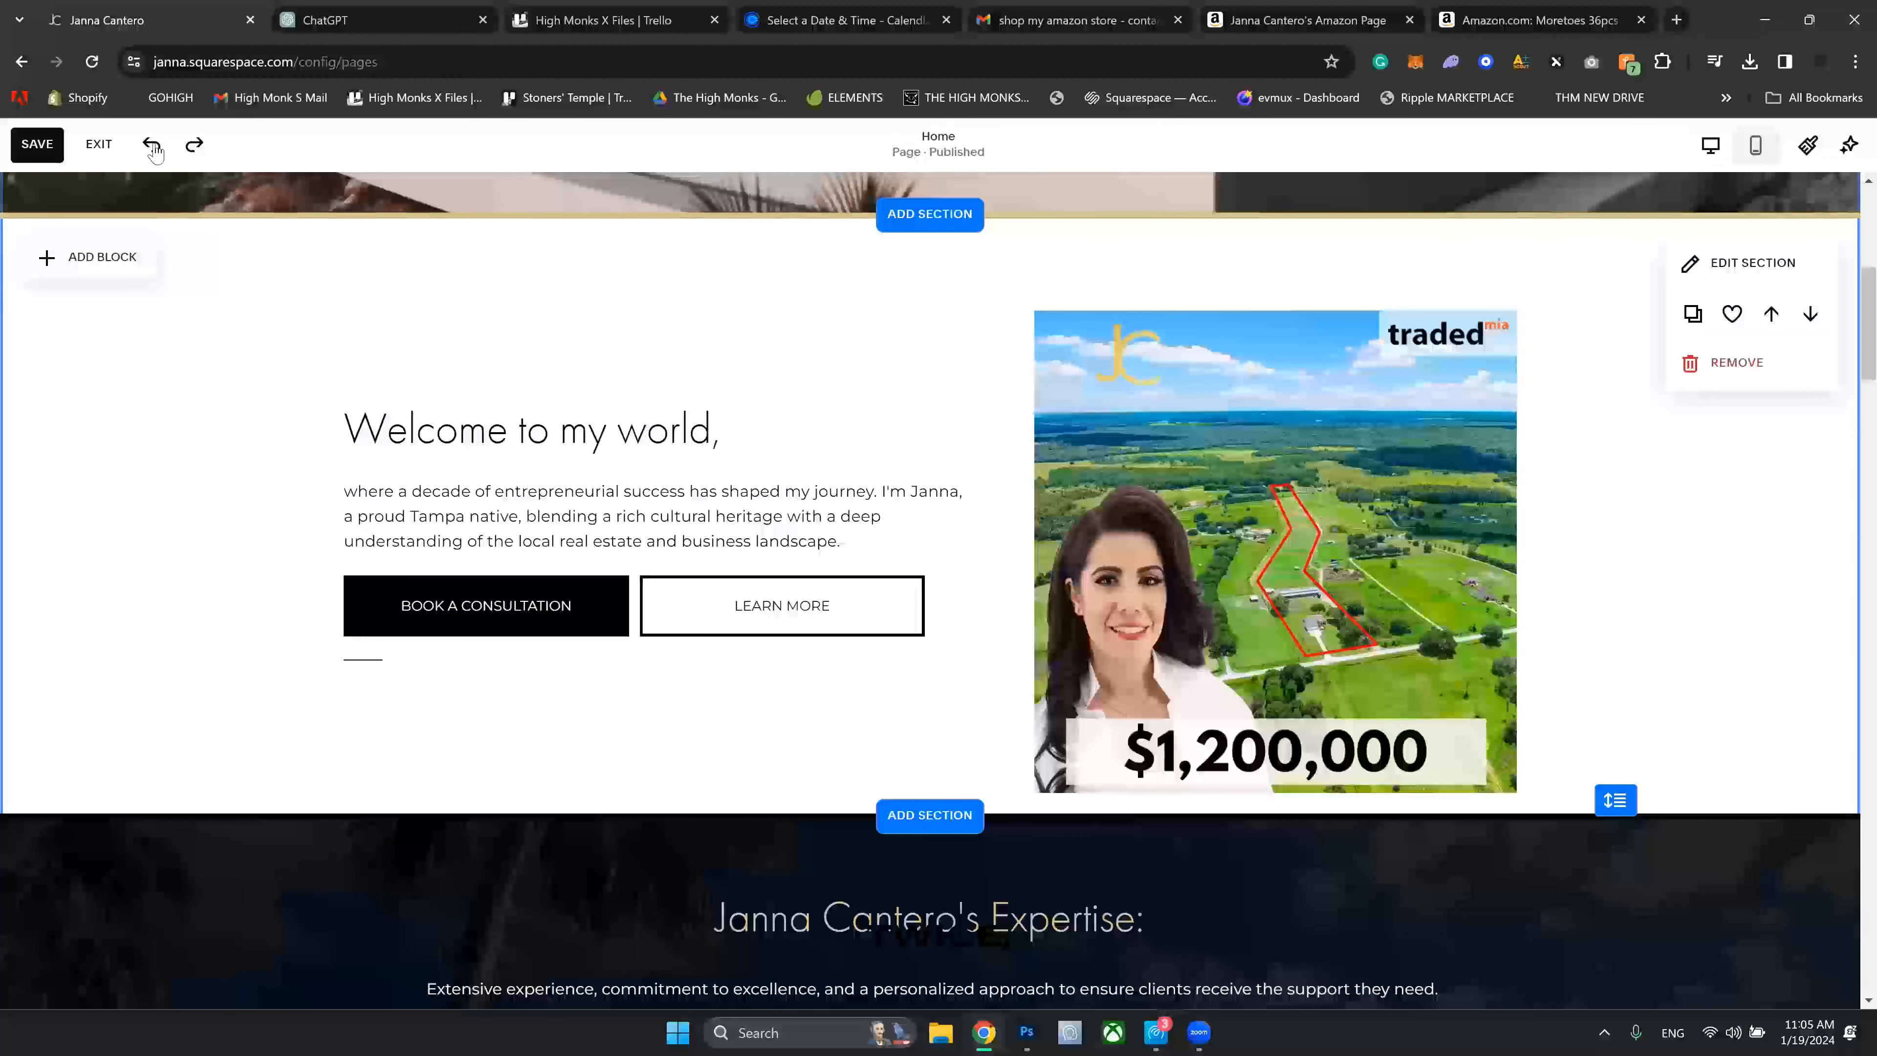
{"action": "left_click", "coordinate": [152, 146]}
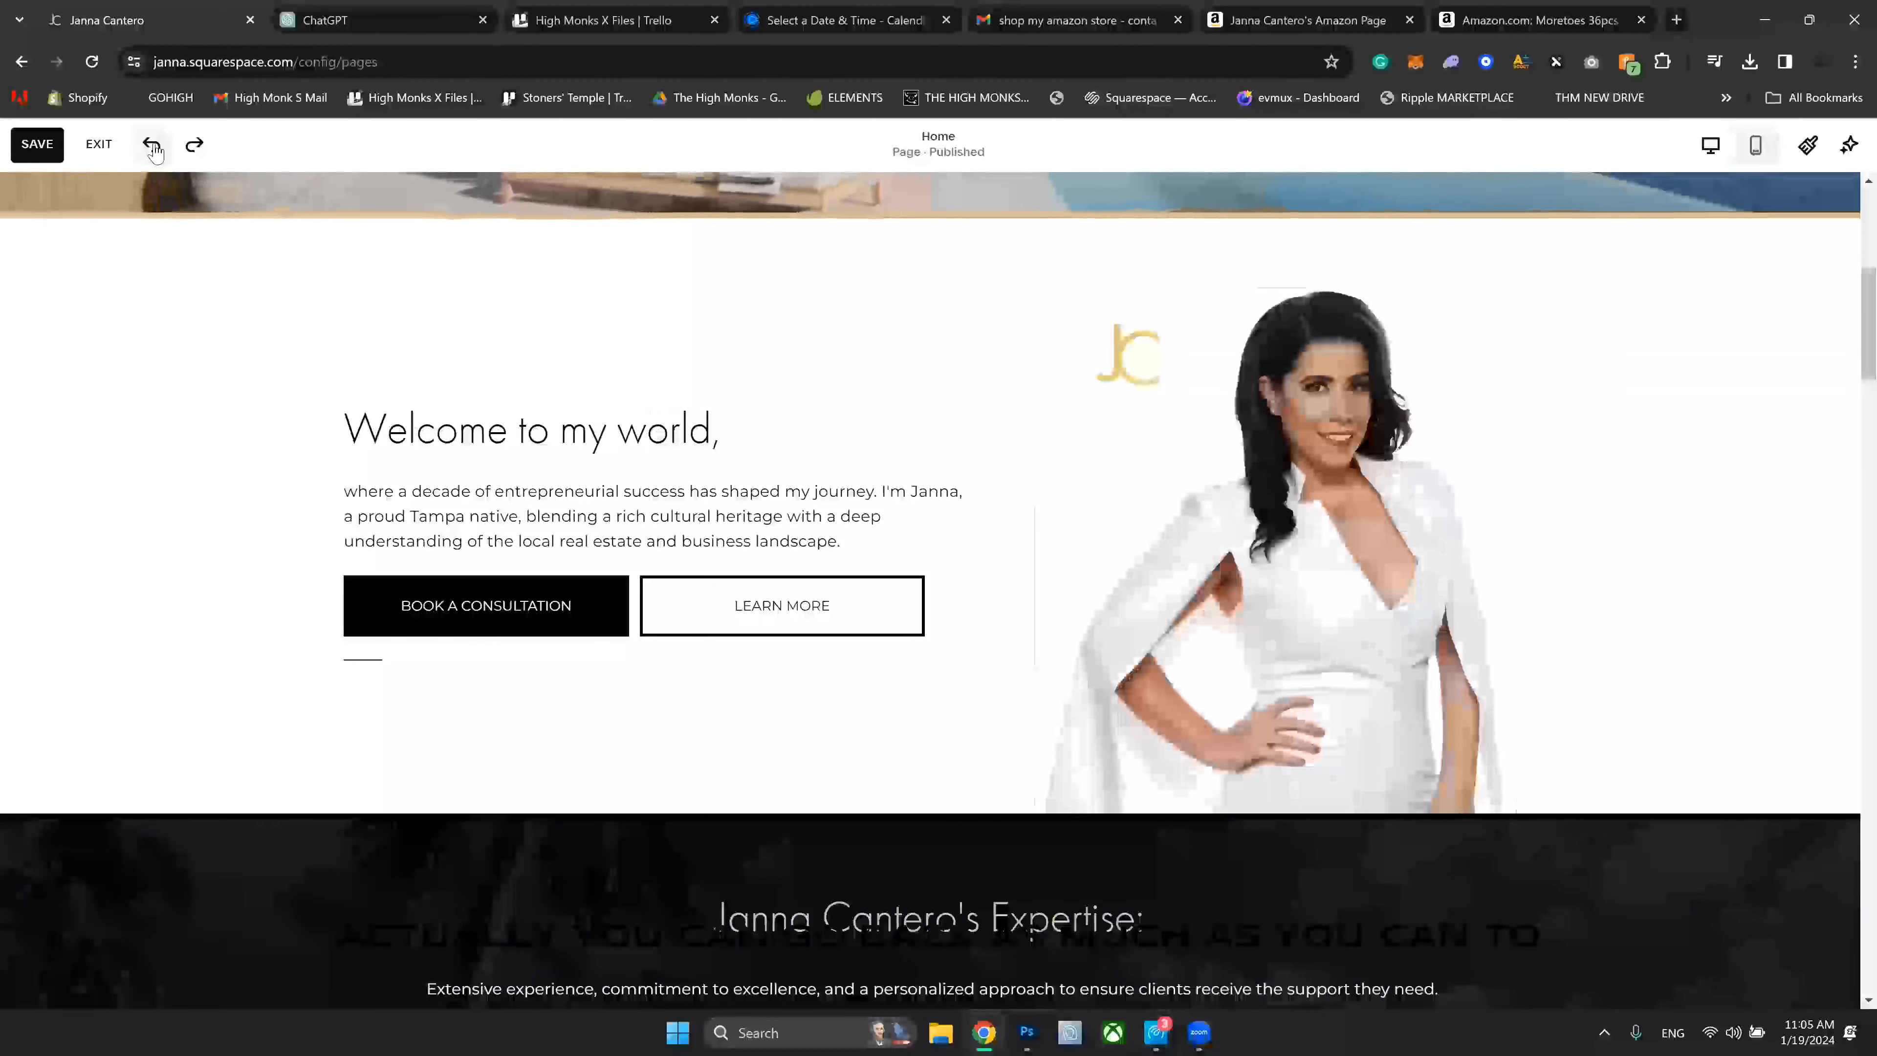
{"action": "scroll", "coordinate": [906, 536], "scroll_direction": "up", "scroll_amount": 5}
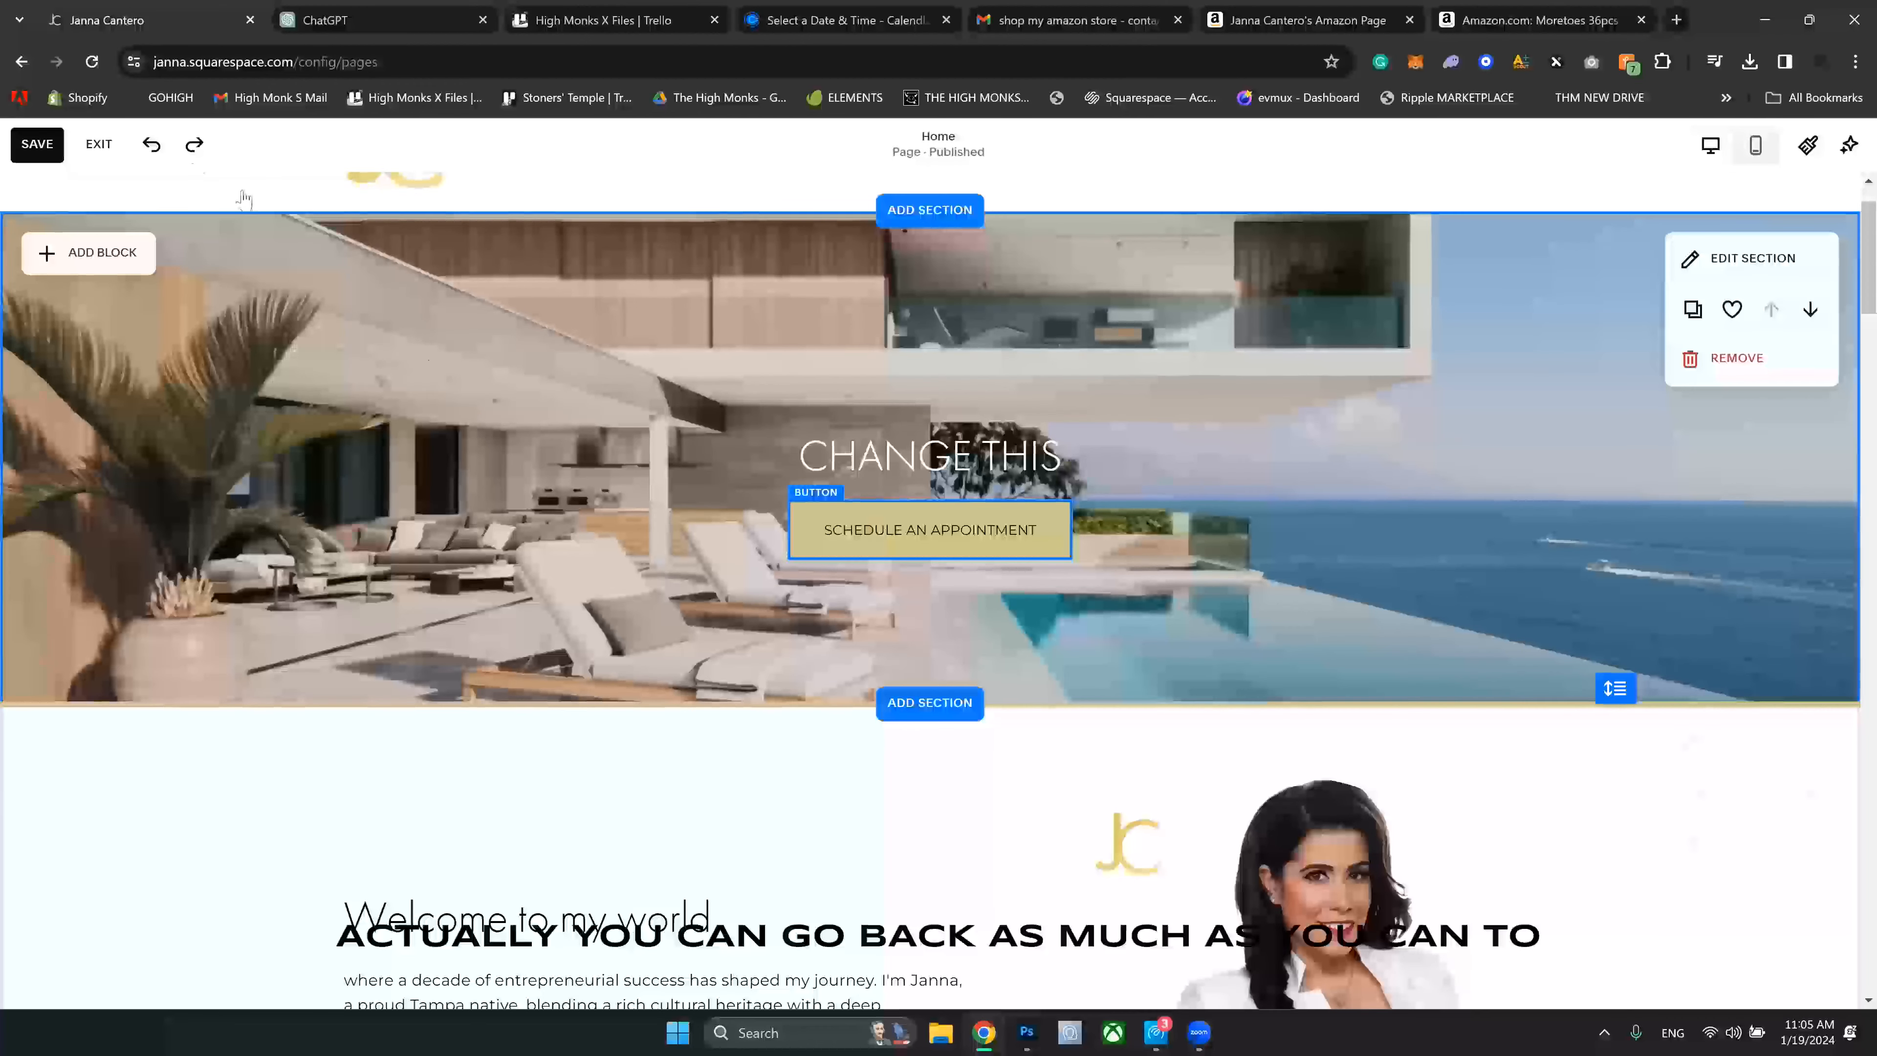
{"action": "left_click", "coordinate": [153, 144]}
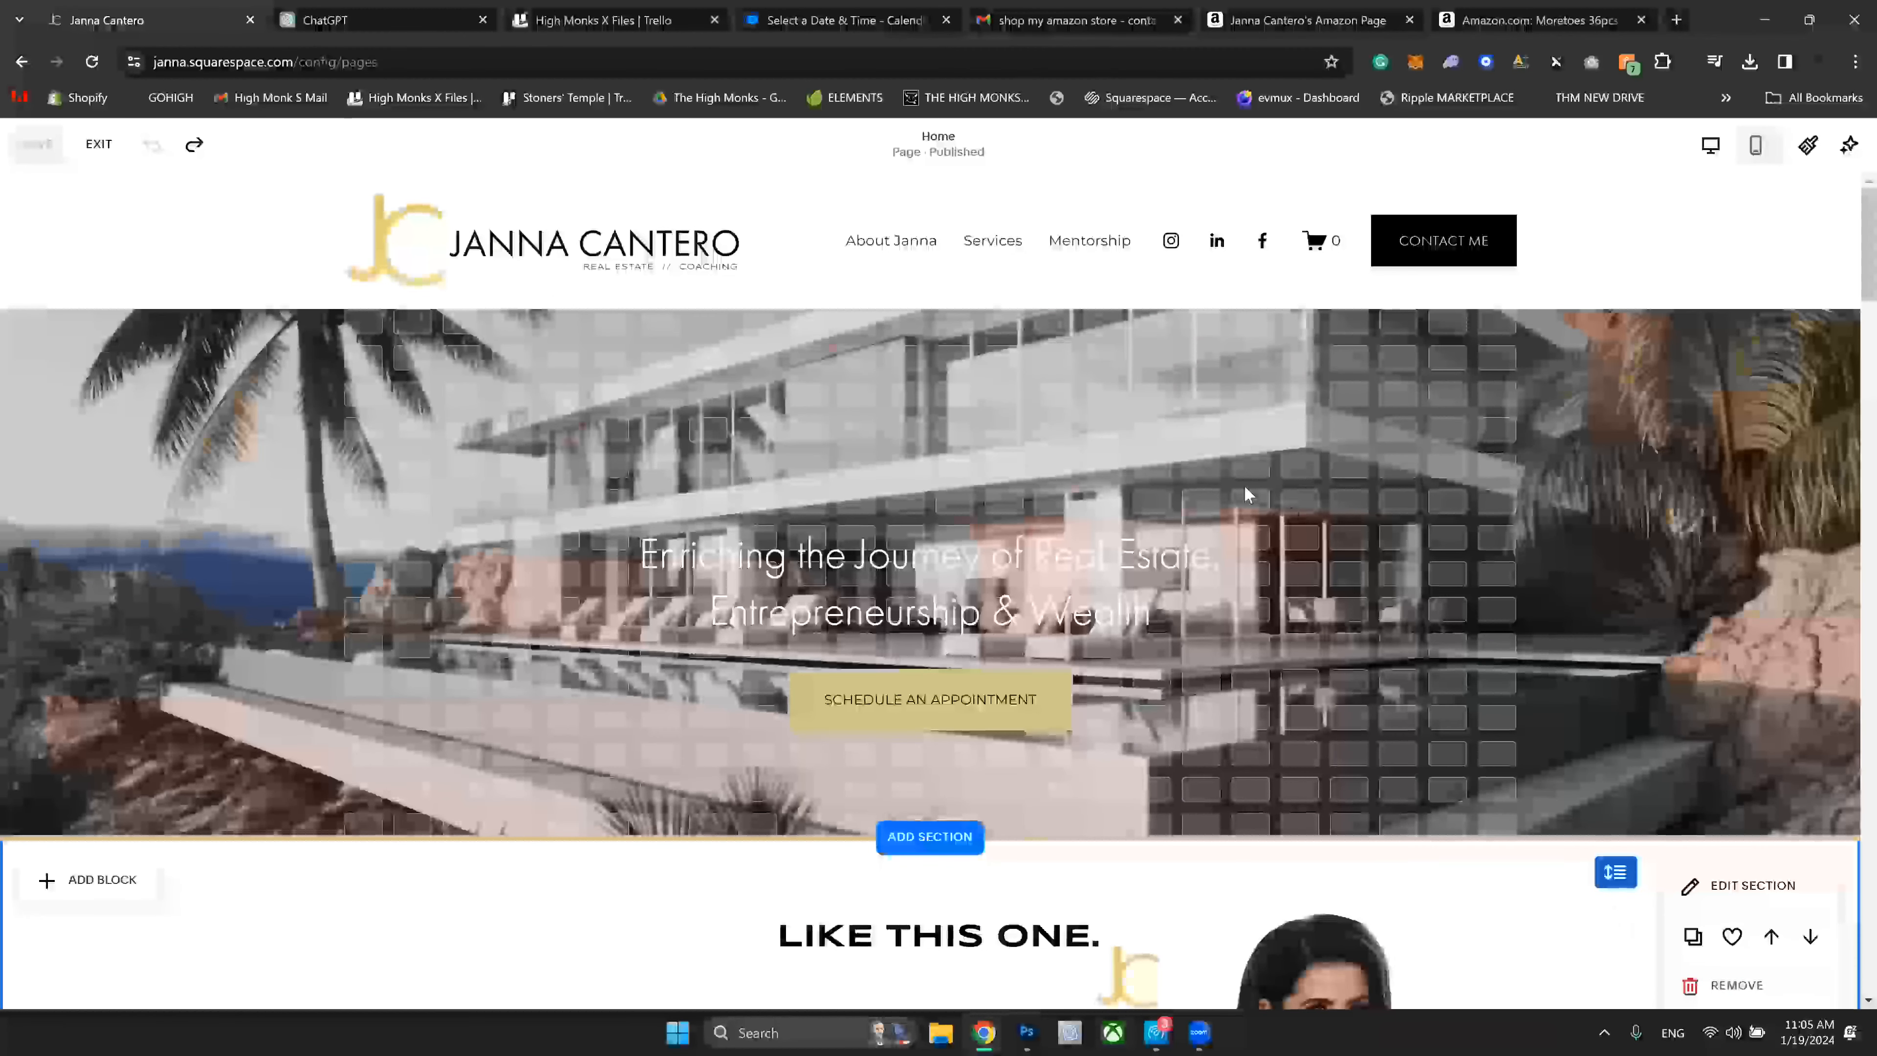
{"action": "key", "text": "ctrl+y"}
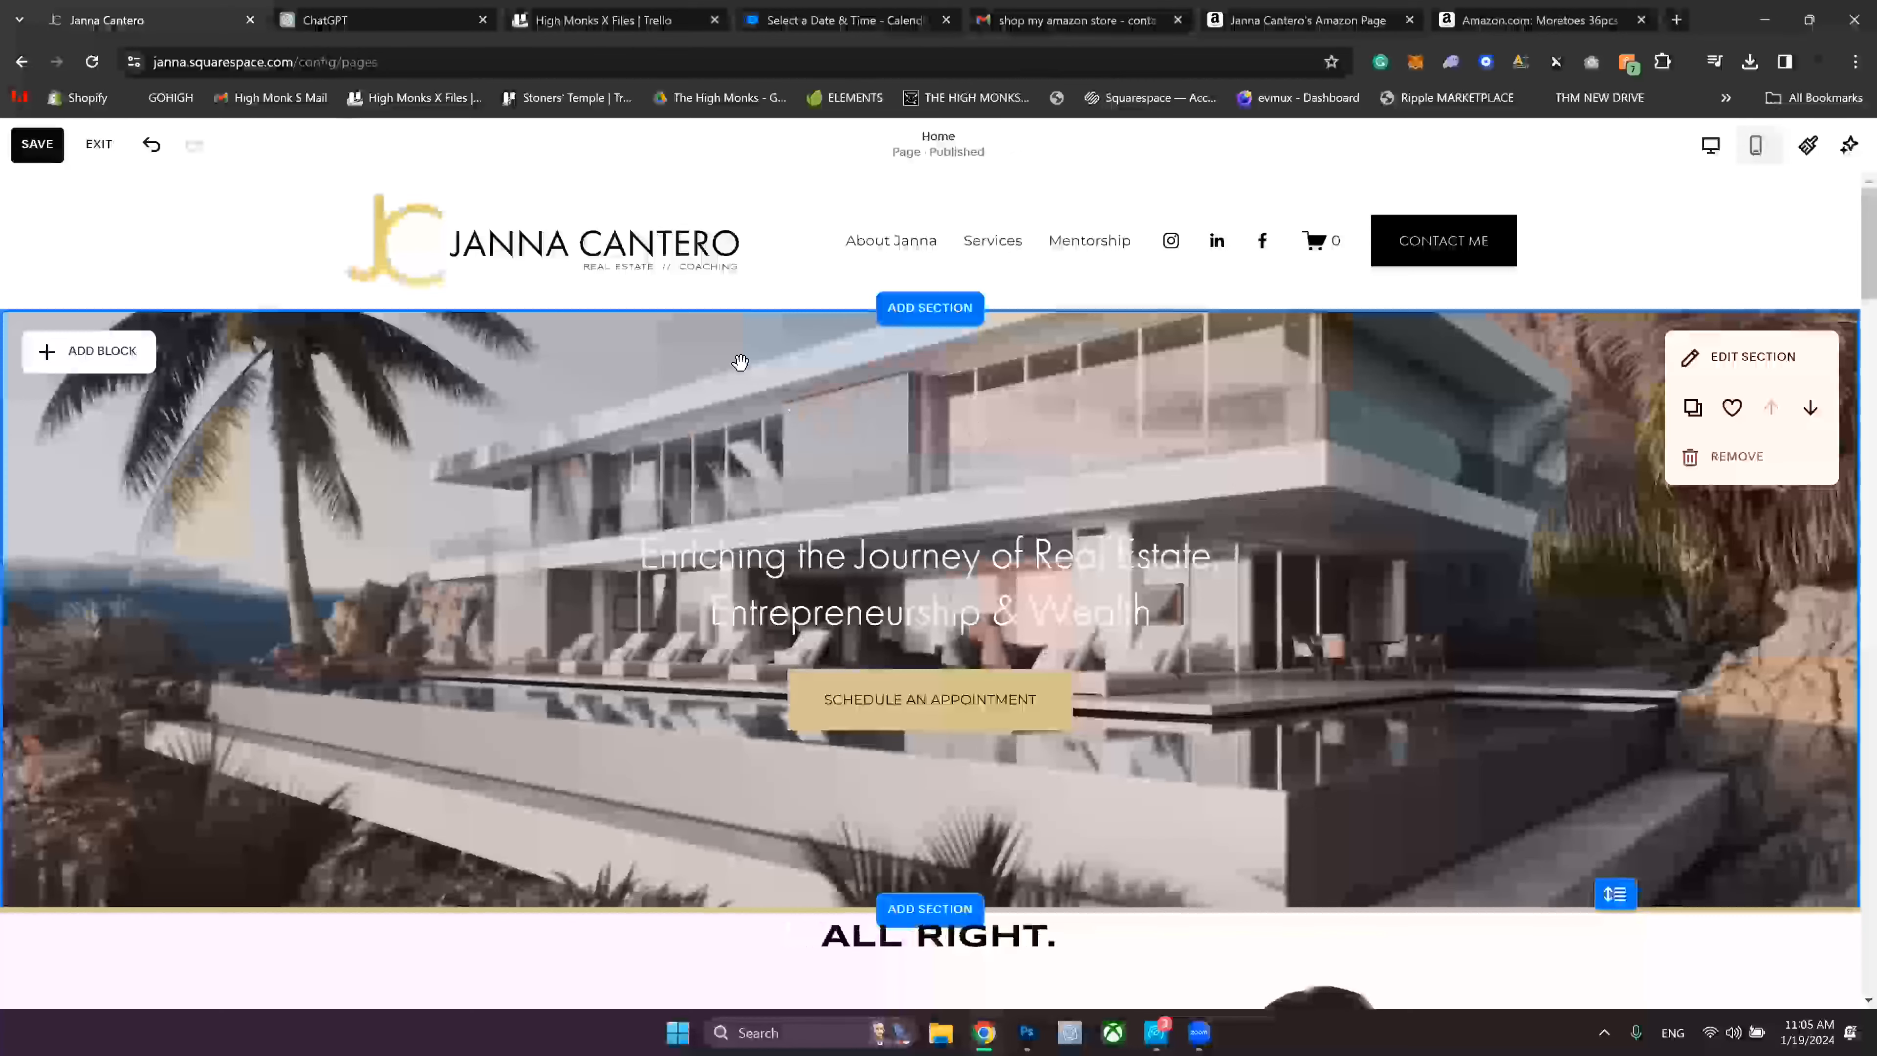
Step: Add a video block to the Affiliations and Certifications section and place it centred below the logos
{"action": "scroll", "coordinate": [740, 463], "scroll_direction": "down", "scroll_amount": 10}
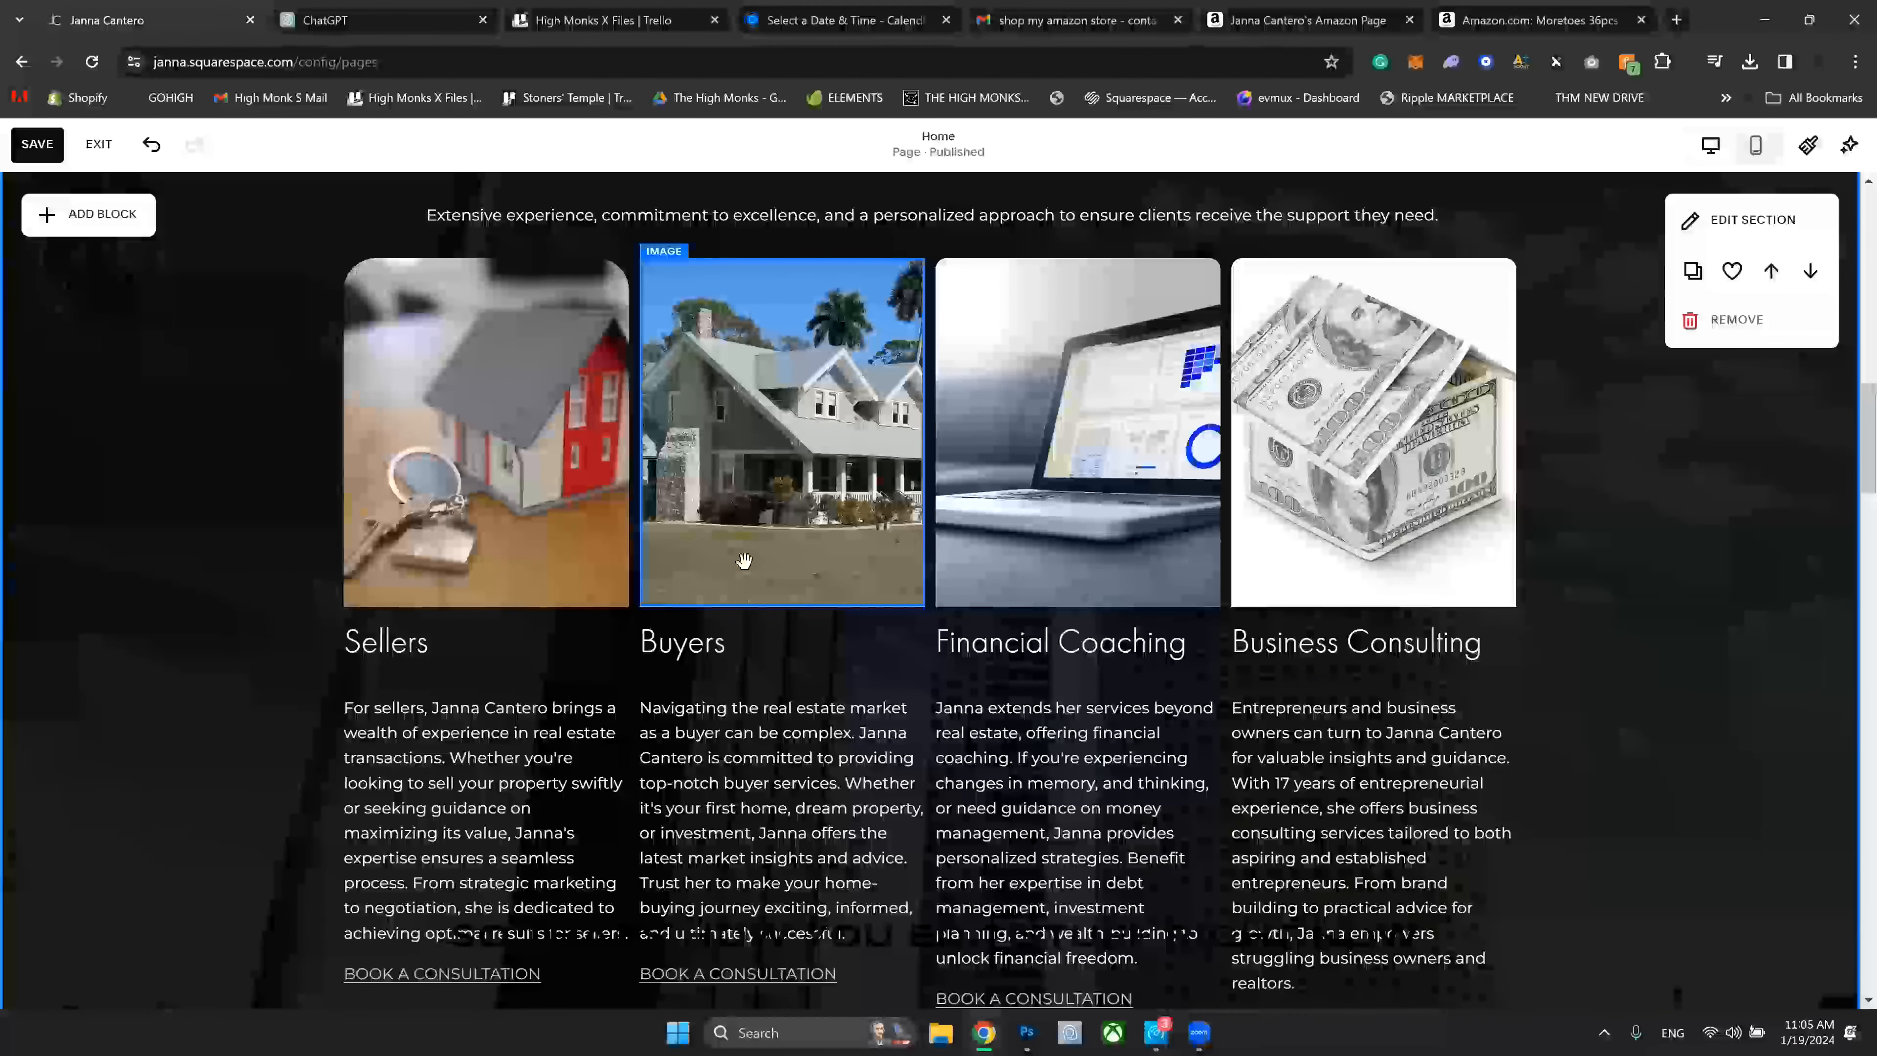
{"action": "scroll", "coordinate": [1424, 592], "scroll_direction": "down", "scroll_amount": 10}
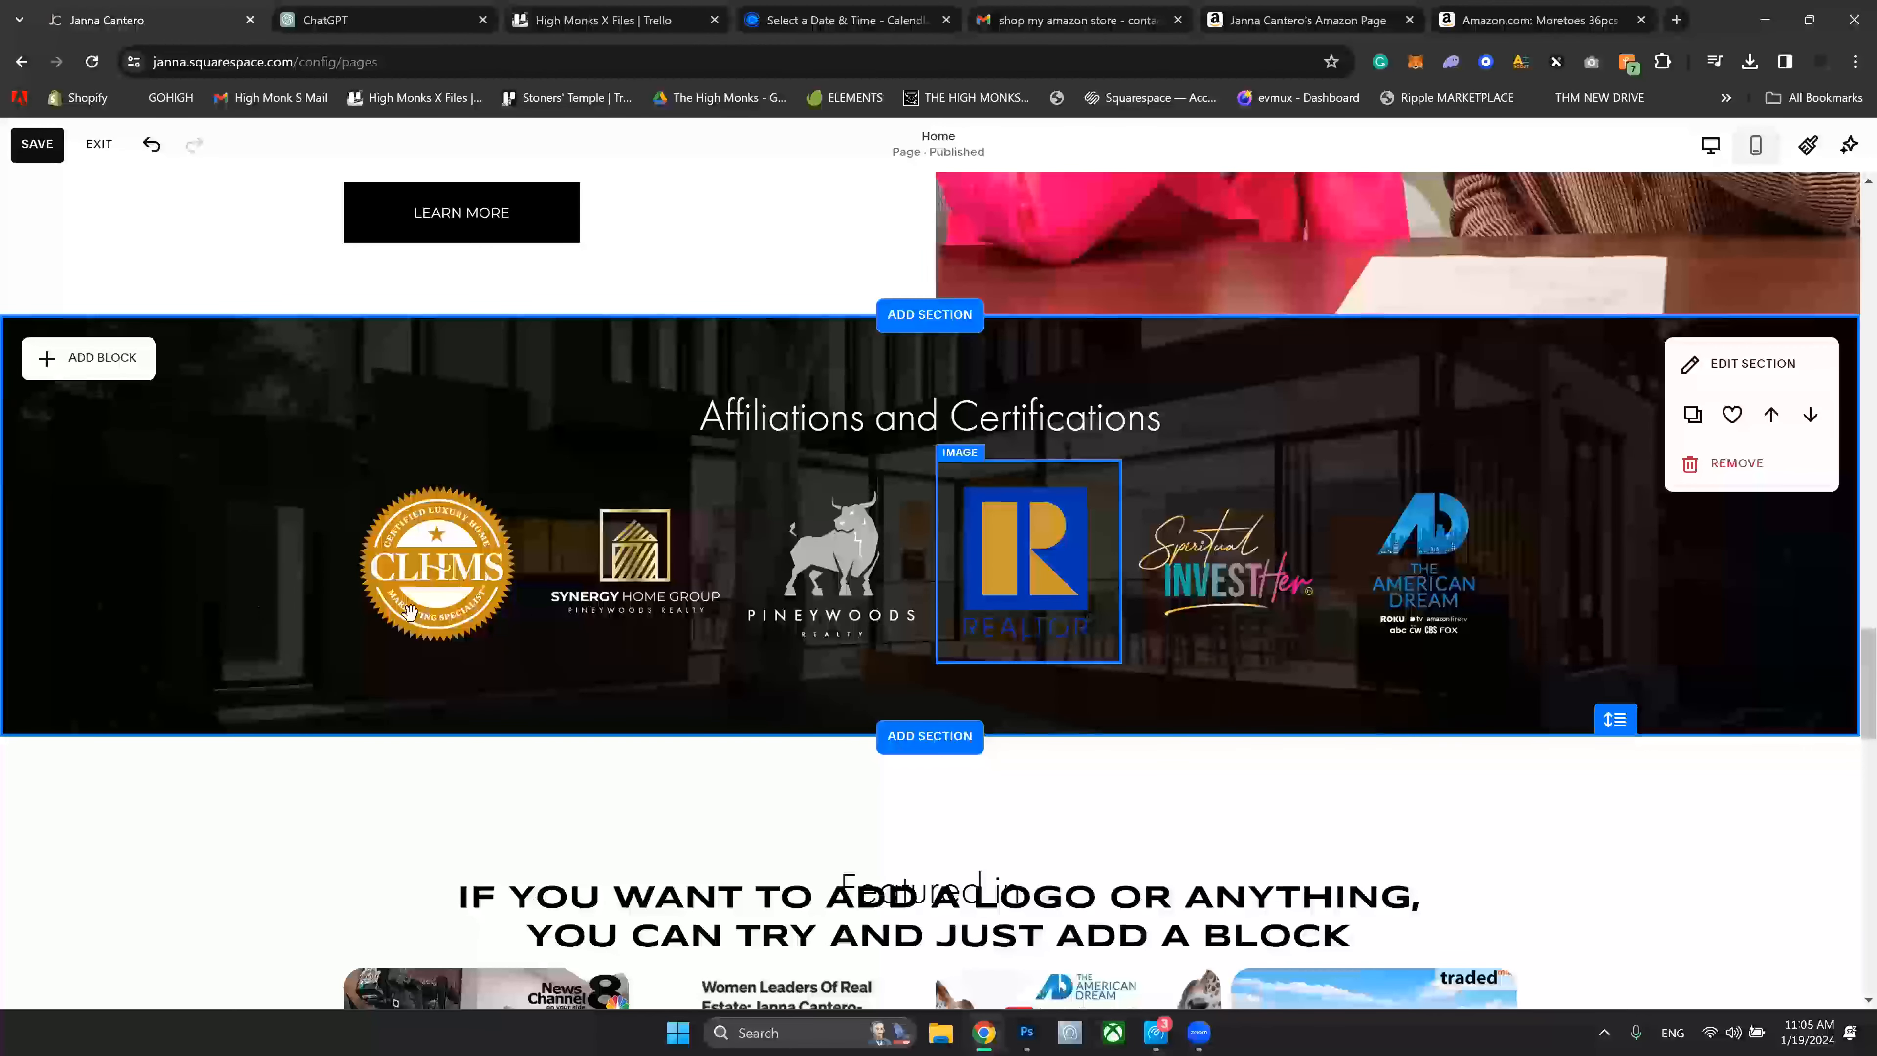
{"action": "left_click", "coordinate": [94, 374]}
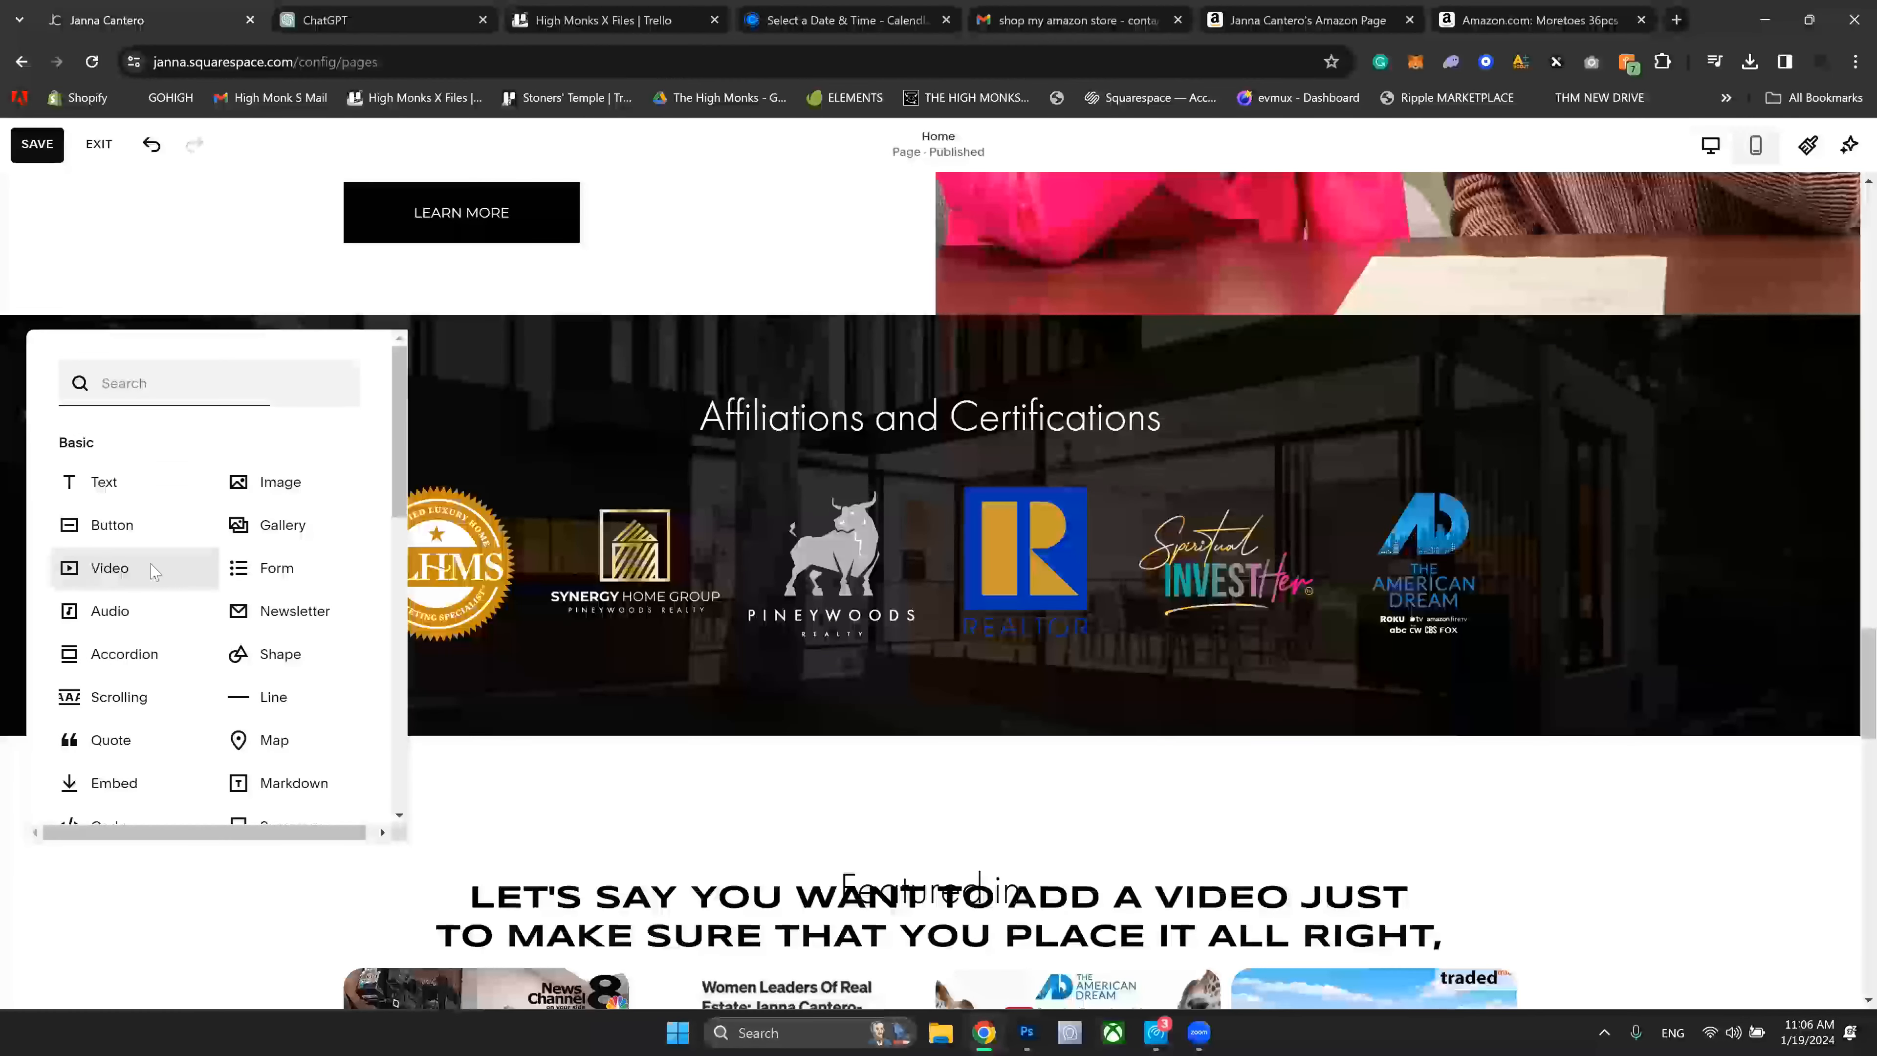
{"action": "left_click", "coordinate": [89, 576]}
{"action": "left_click_drag", "start_coordinate": [643, 570], "coordinate": [1186, 732]}
{"action": "scroll", "coordinate": [773, 453], "scroll_direction": "down", "scroll_amount": 3}
Step: Open the new video block's settings and view the source options for adding a video
{"action": "left_click", "coordinate": [768, 444]}
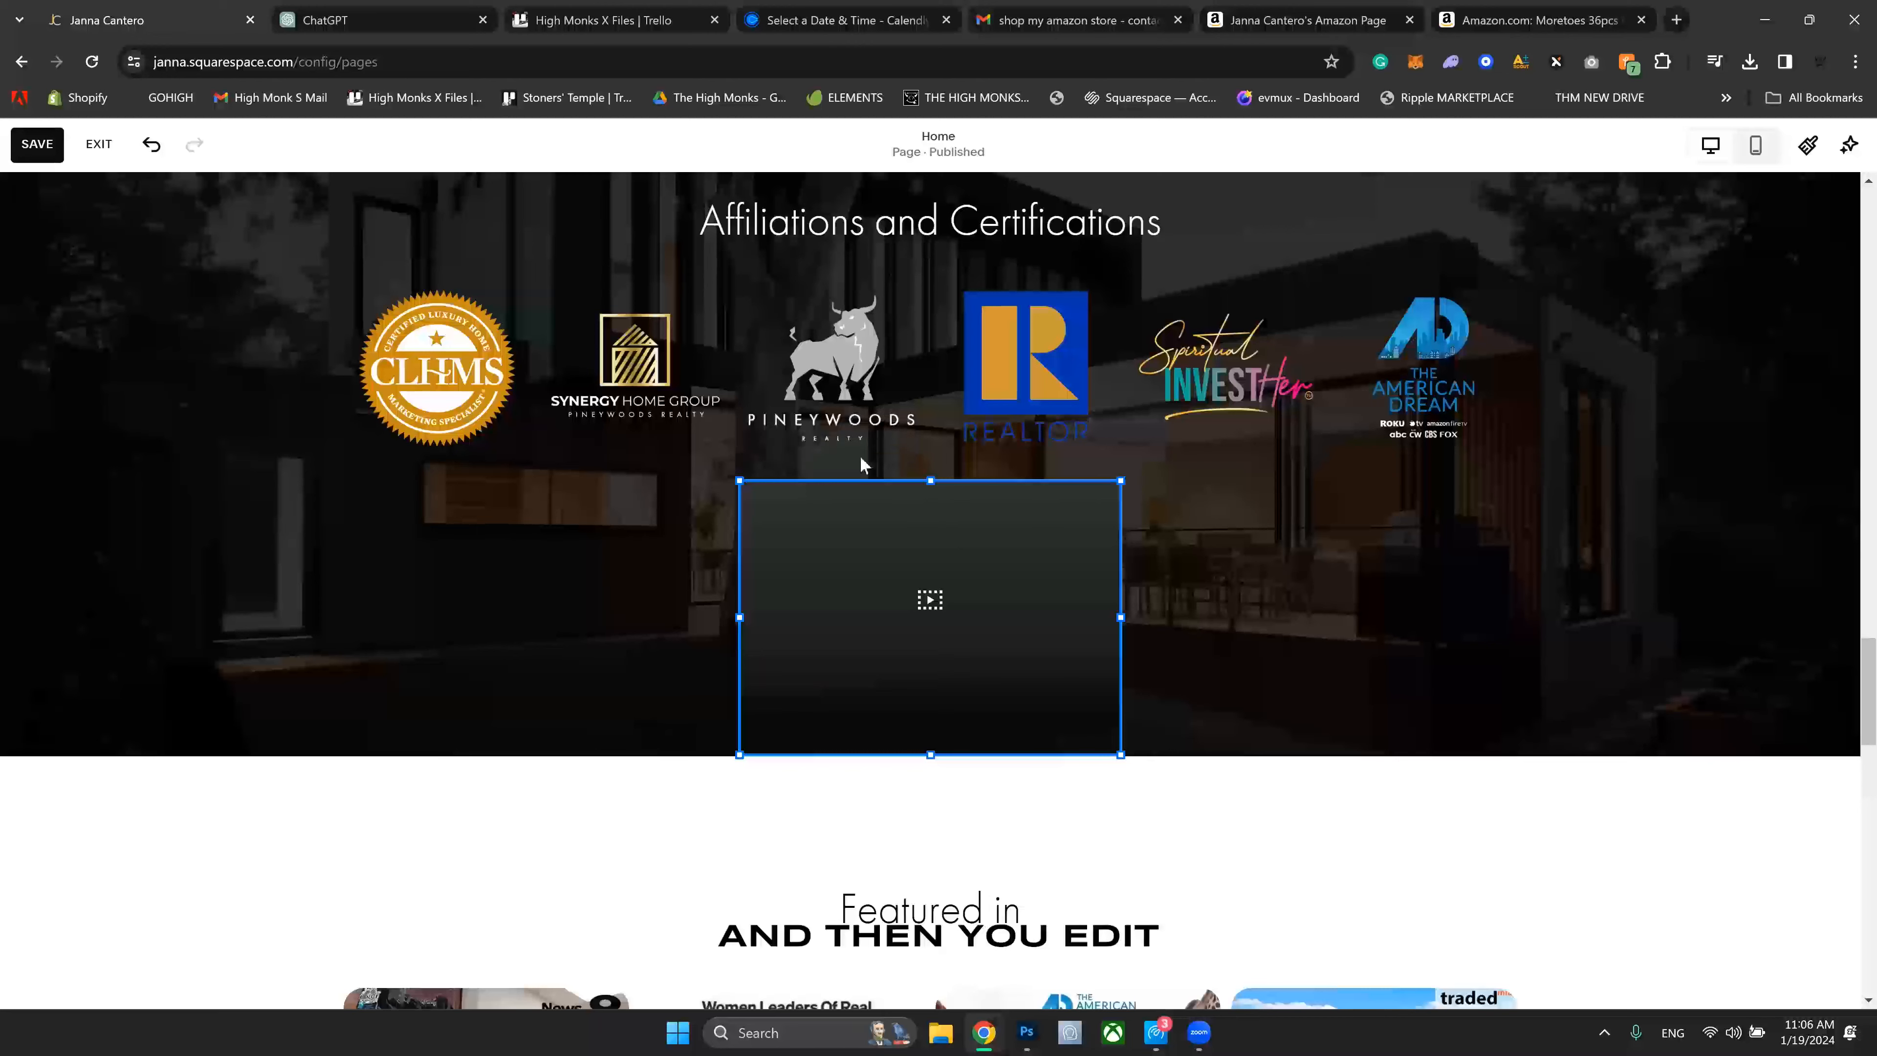
{"action": "left_click", "coordinate": [1294, 600]}
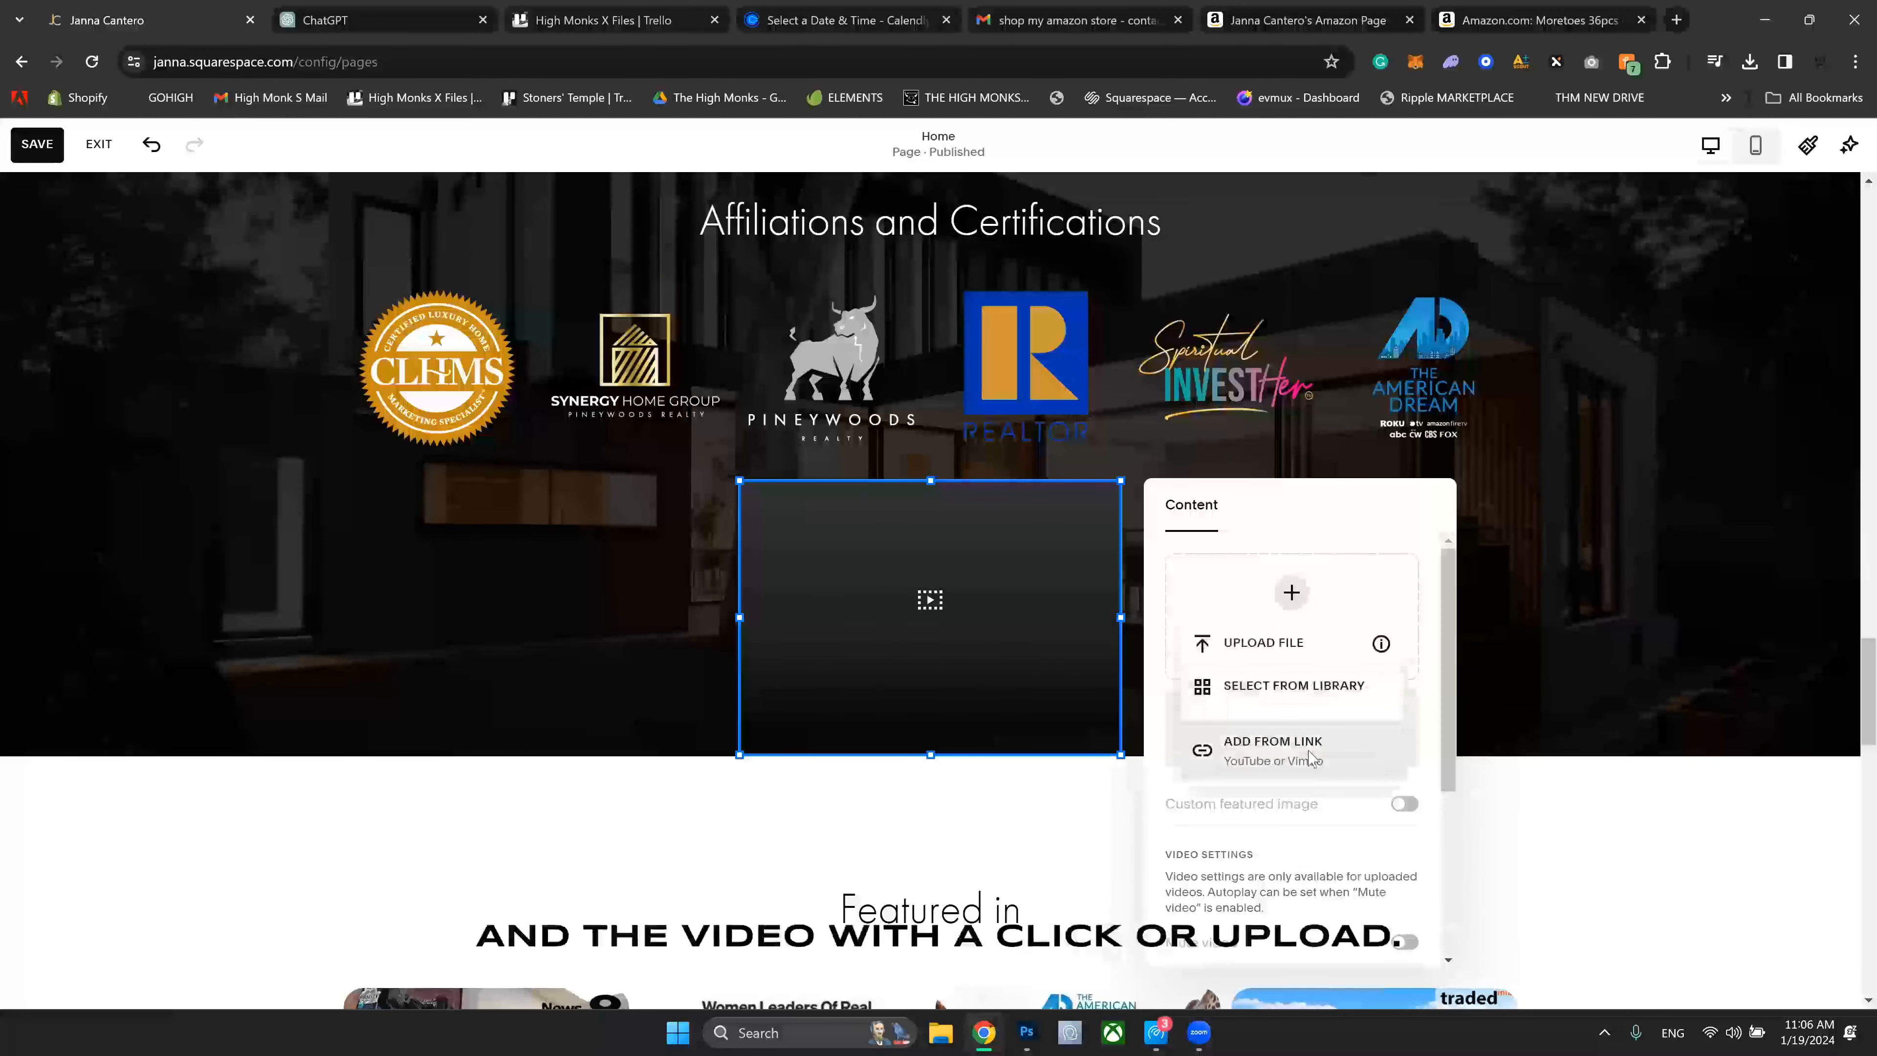
{"action": "left_click", "coordinate": [689, 570]}
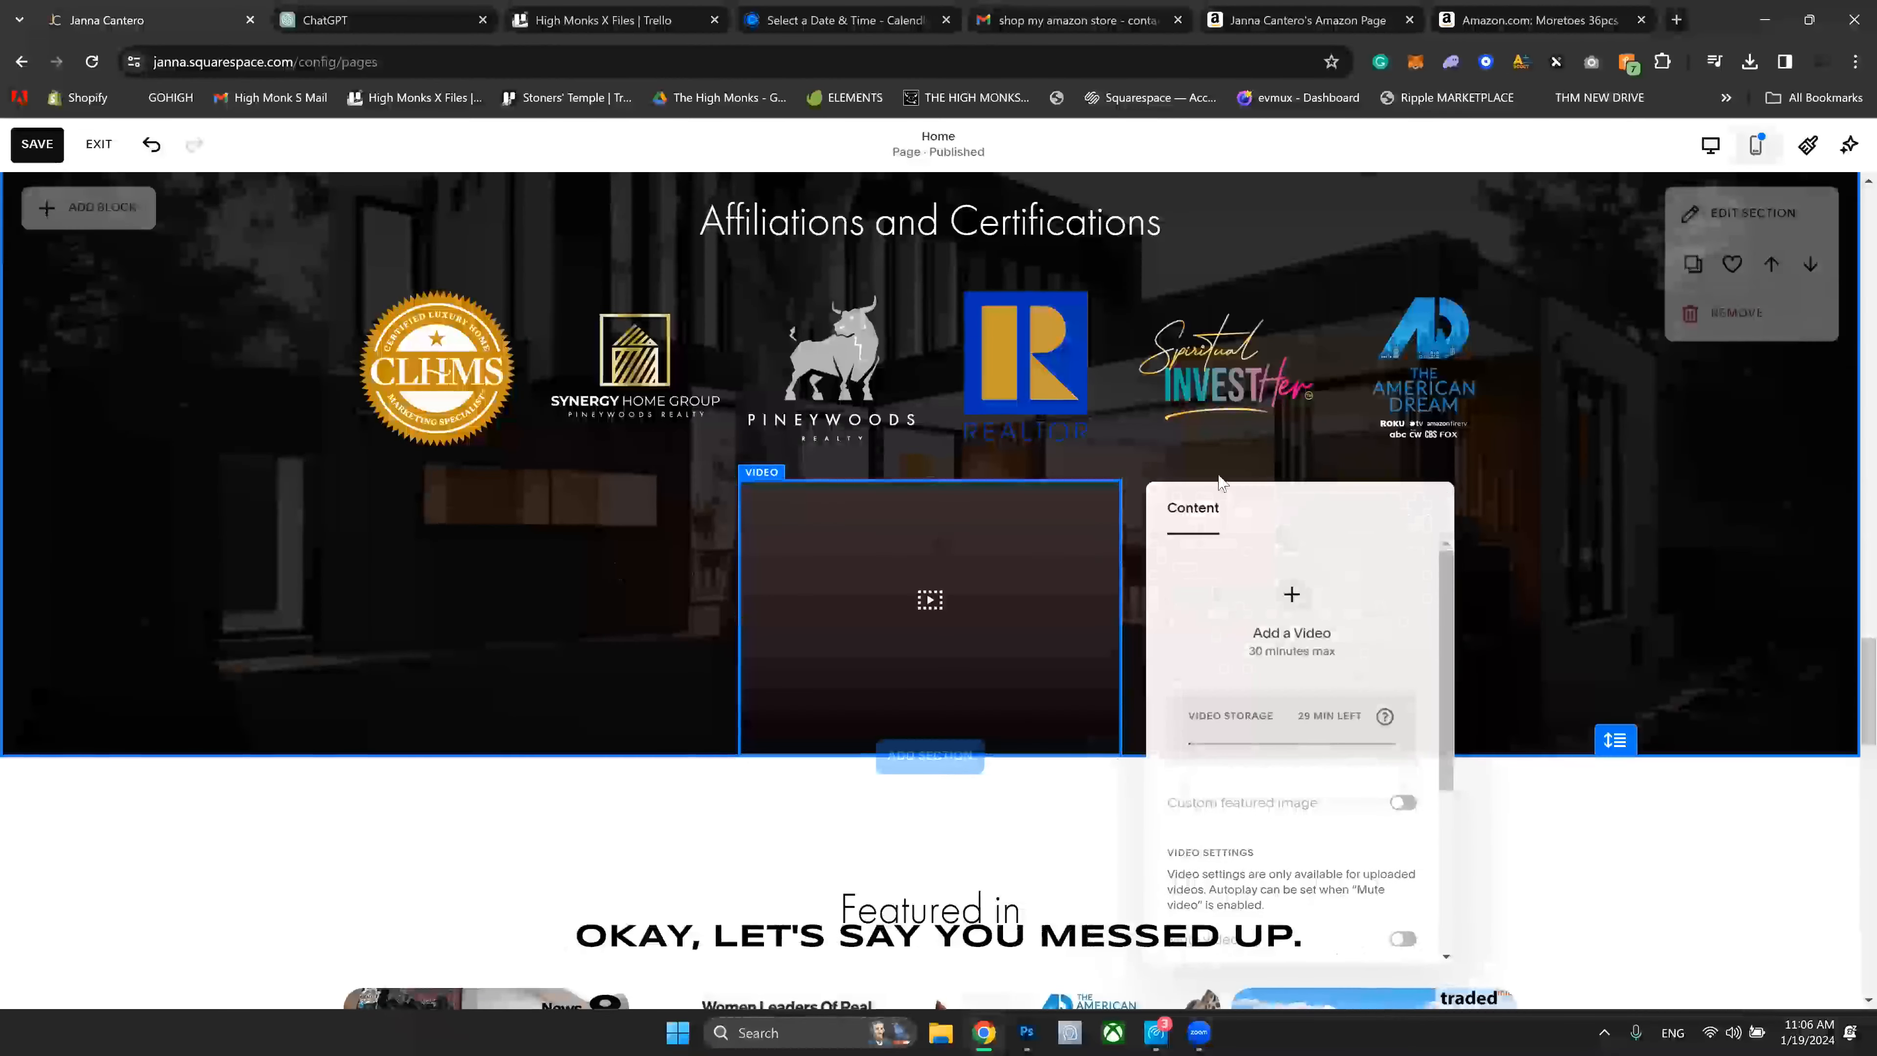
Step: Undo the video block's placement and insertion, and exit the Home page editor without saving
{"action": "left_click", "coordinate": [151, 143]}
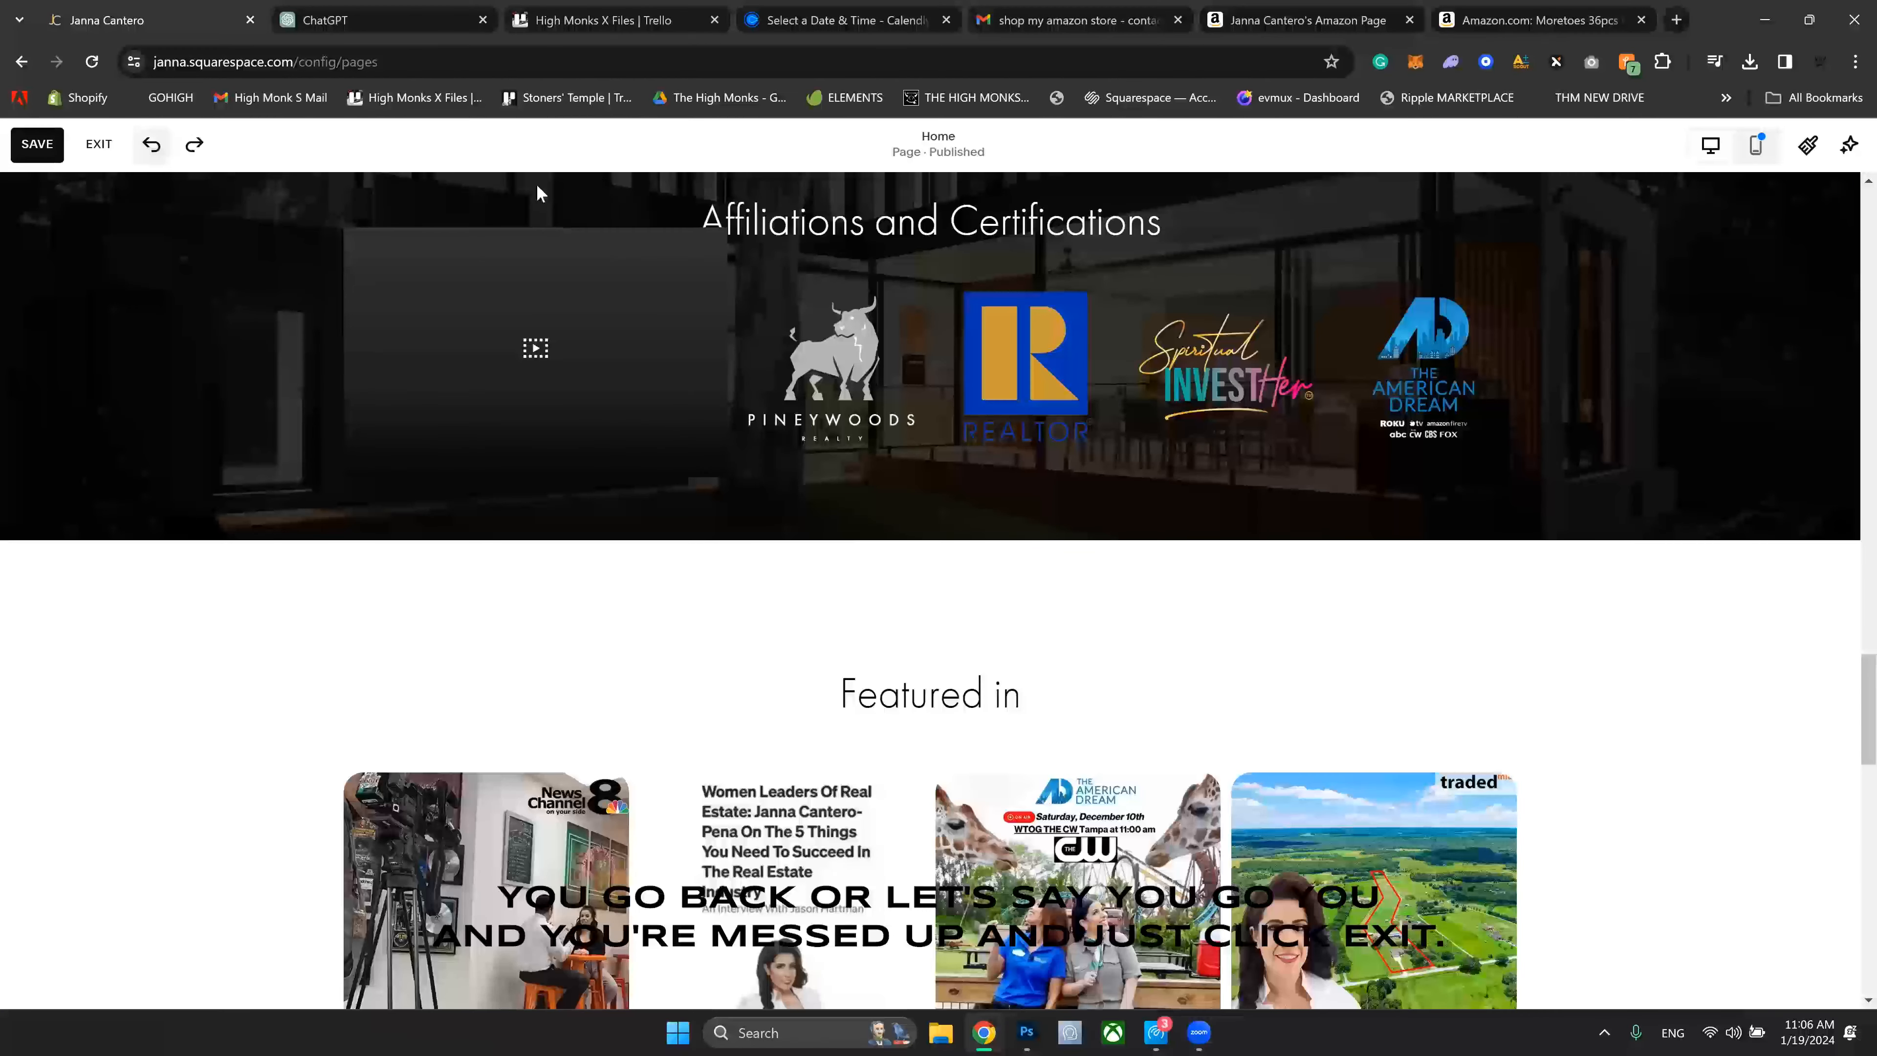
{"action": "left_click", "coordinate": [151, 145]}
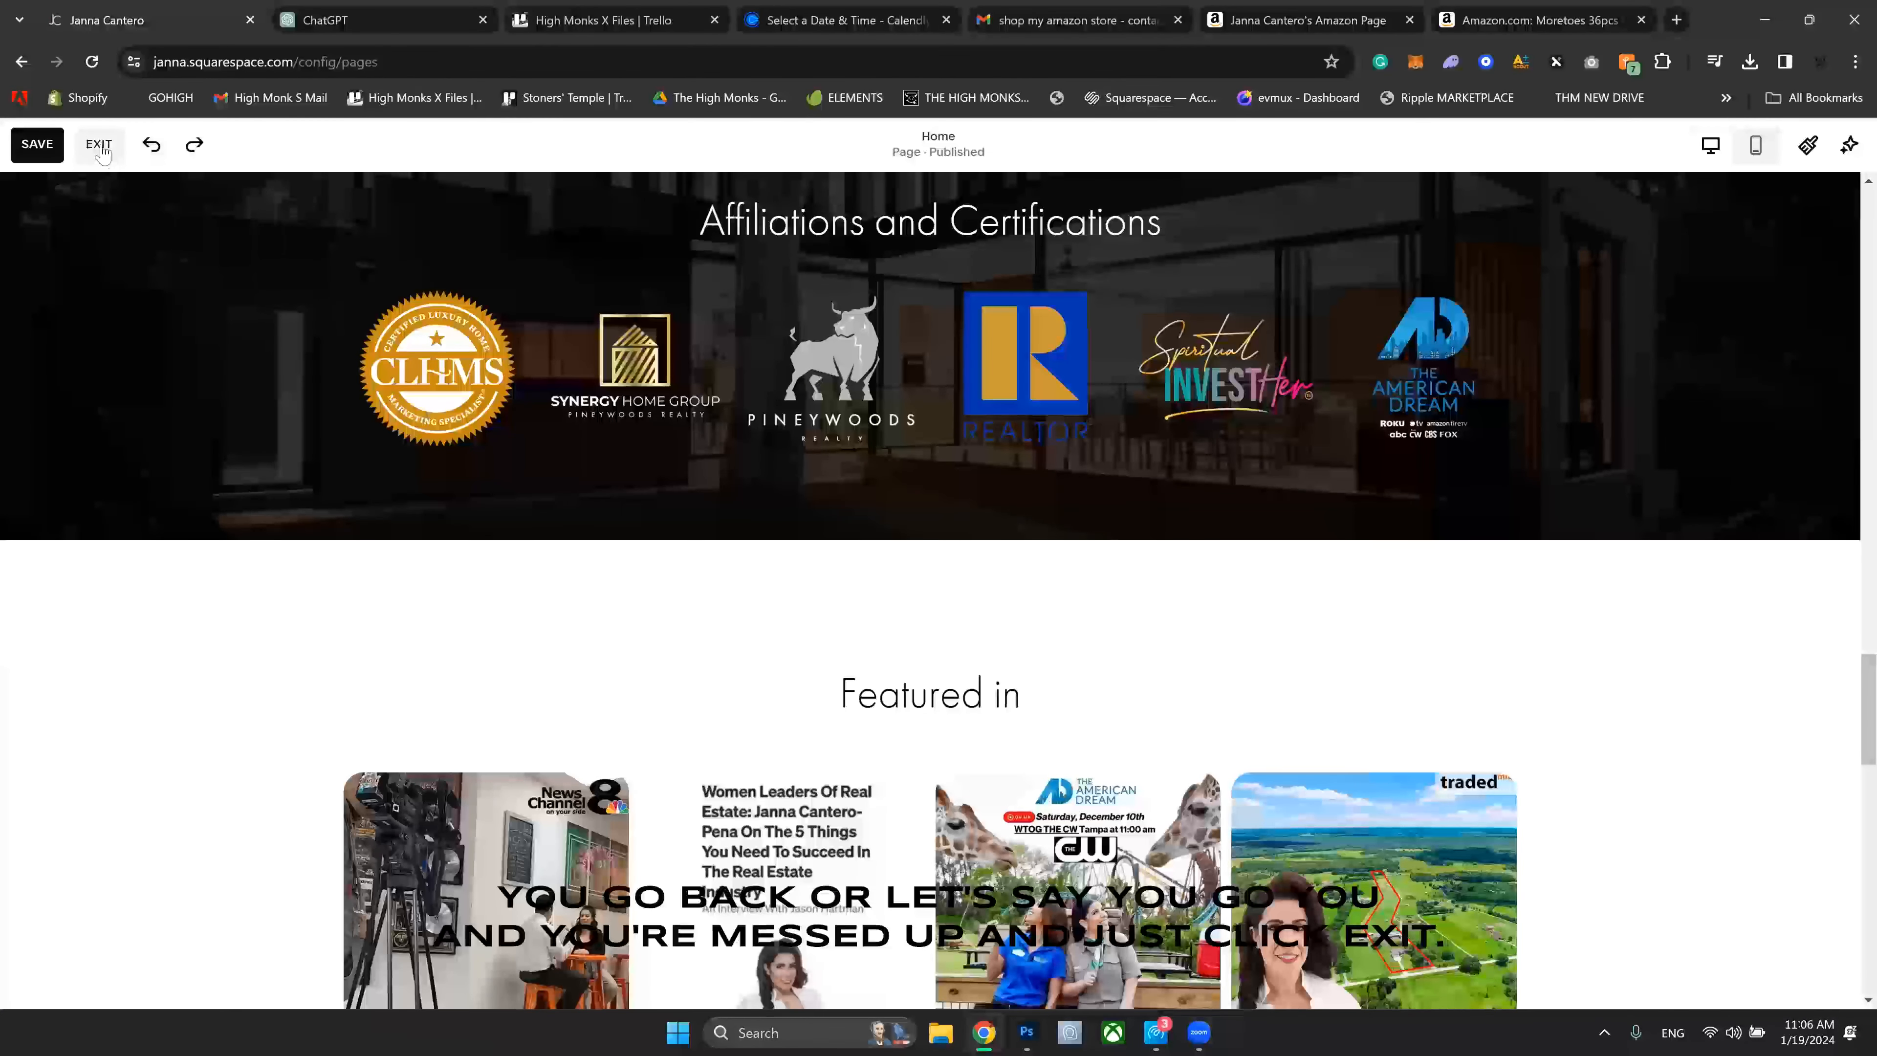
{"action": "left_click", "coordinate": [101, 144]}
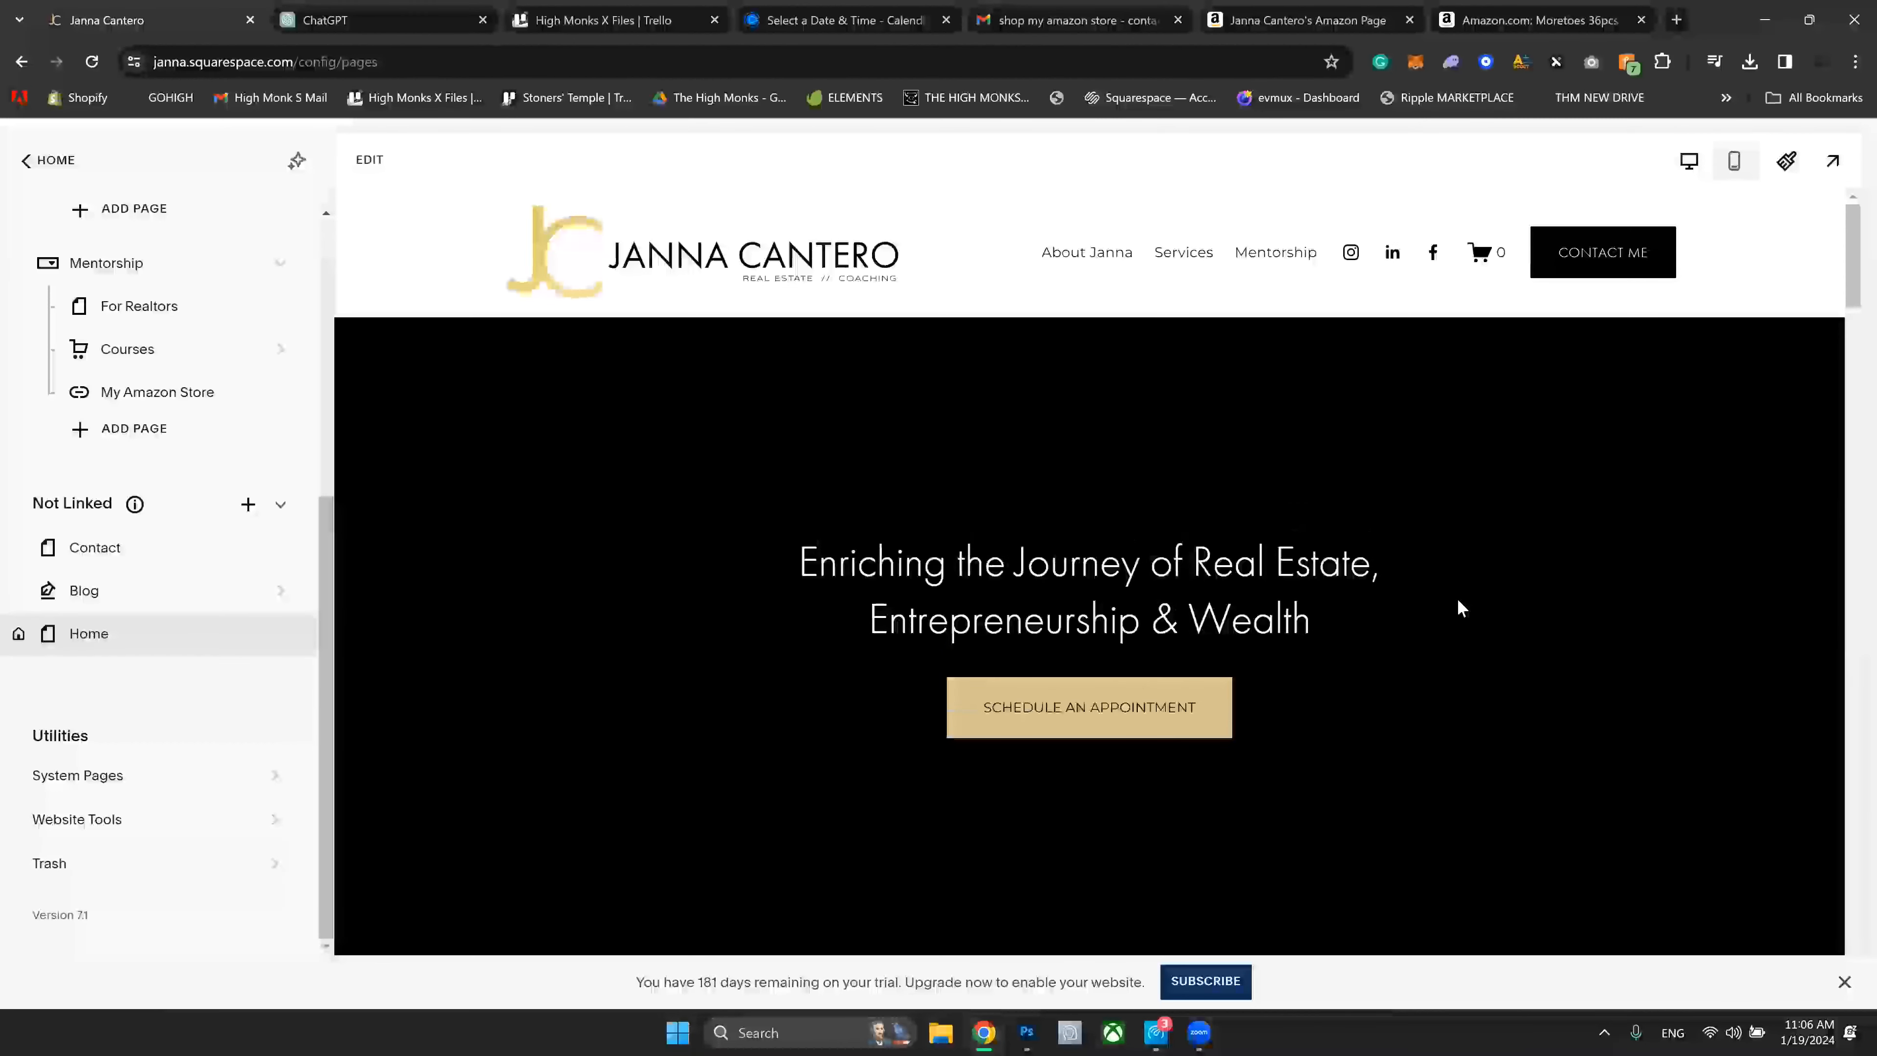
{"action": "scroll", "coordinate": [1466, 468], "scroll_direction": "down", "scroll_amount": 4}
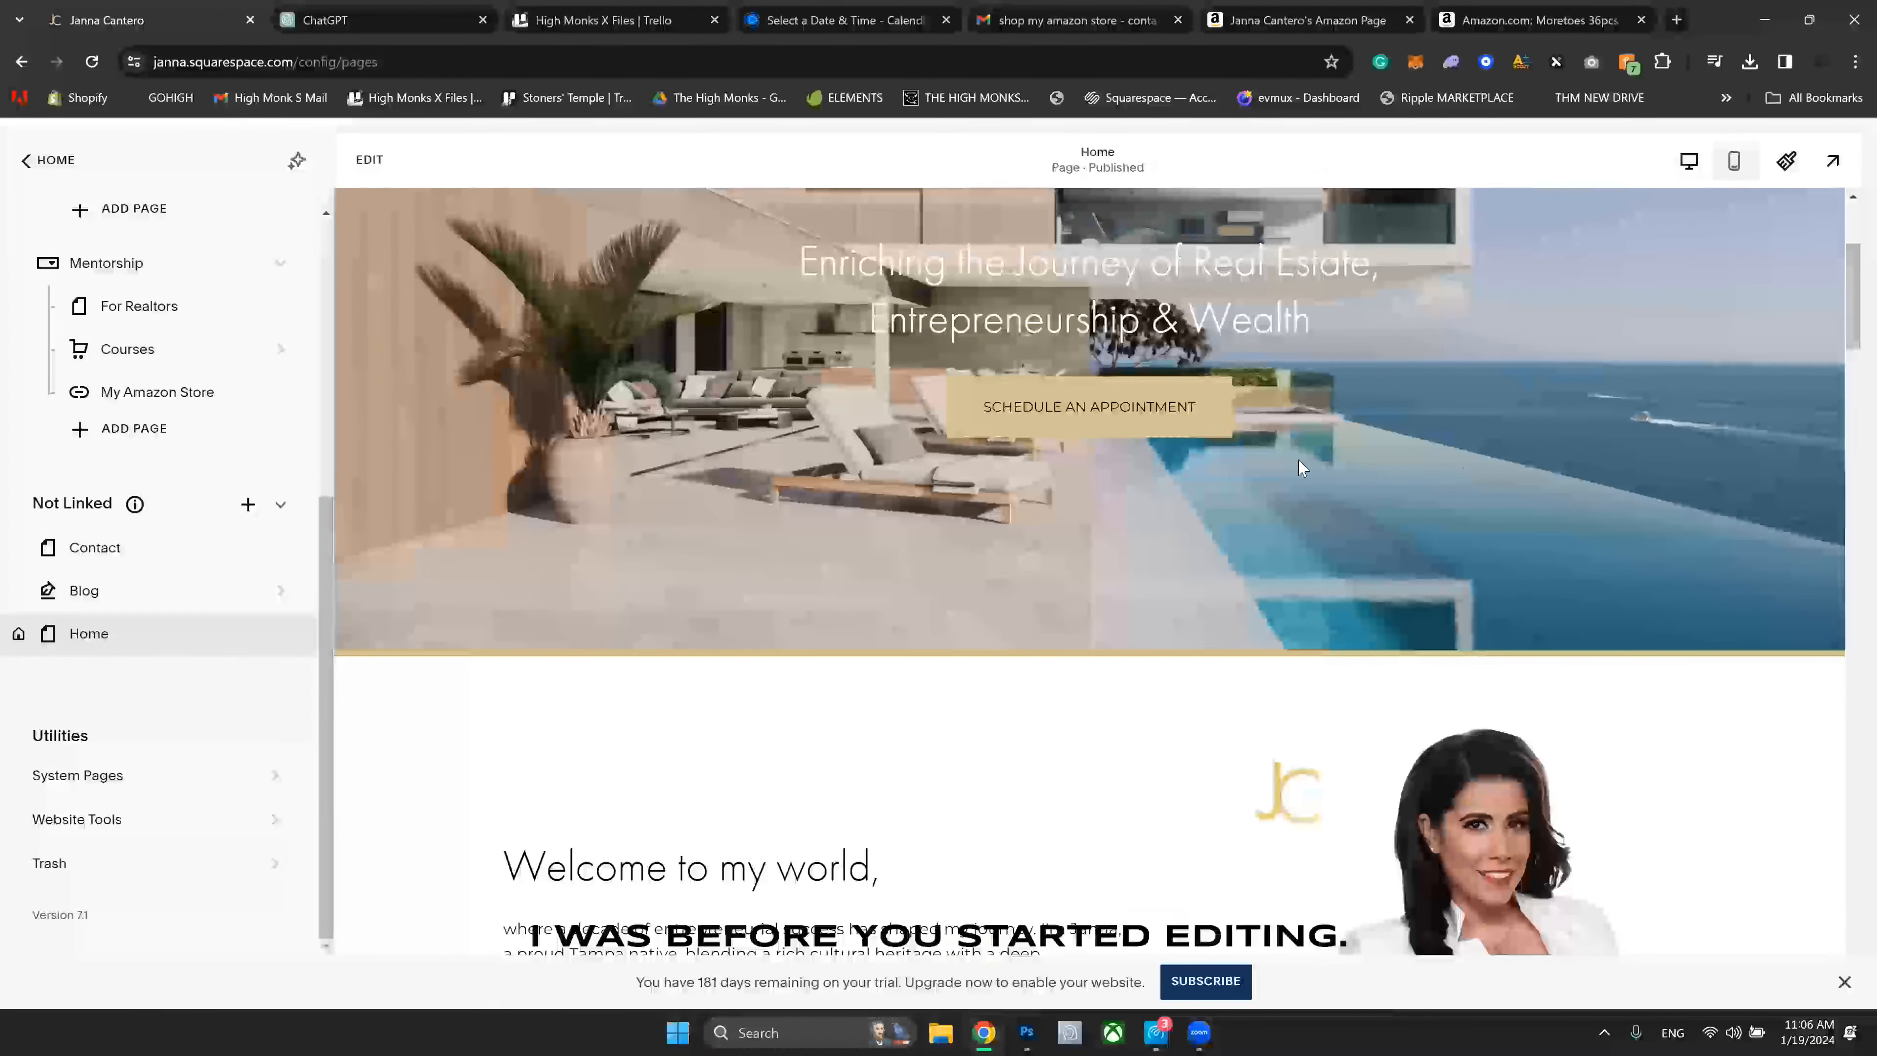
Step: Look over the Home page preview and the site's page list, including the navigation folders and the unlinked pages
{"action": "scroll", "coordinate": [1301, 467], "scroll_direction": "down", "scroll_amount": 10}
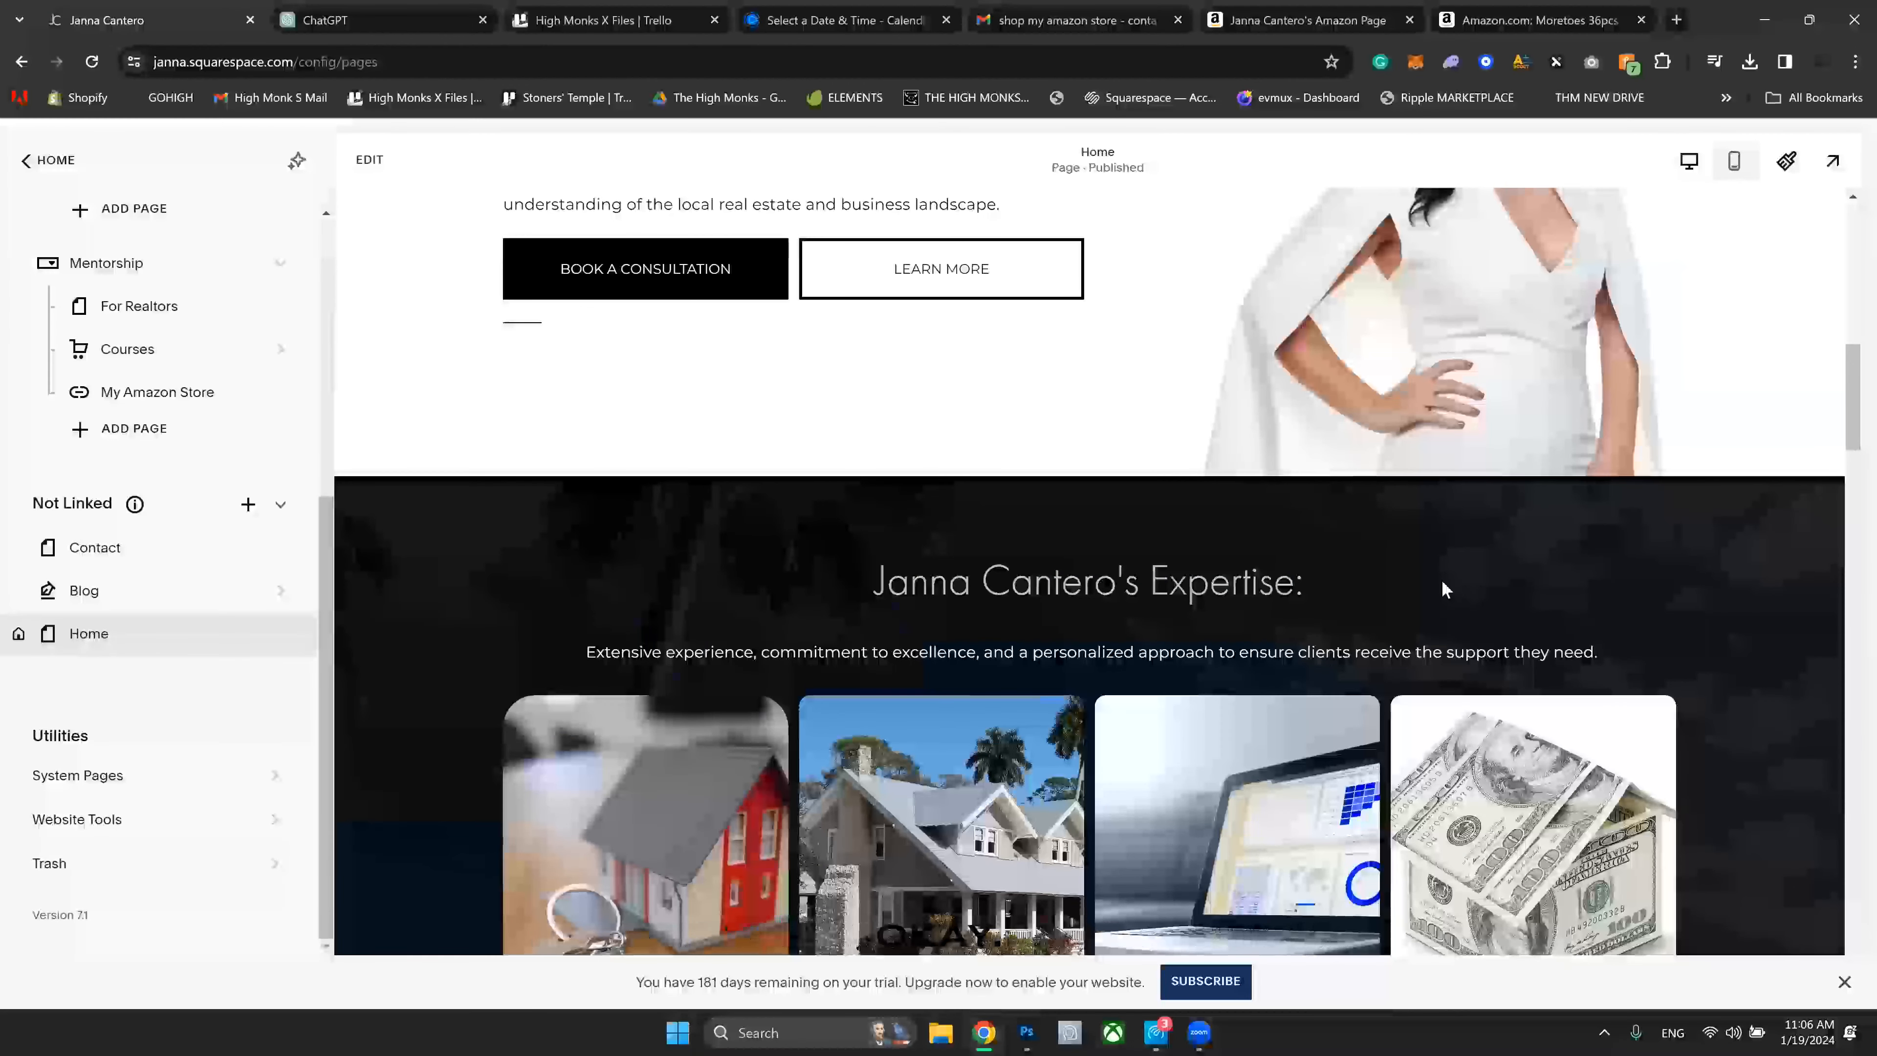
{"action": "scroll", "coordinate": [1442, 580], "scroll_direction": "up", "scroll_amount": 3}
{"action": "scroll", "coordinate": [976, 300], "scroll_direction": "up", "scroll_amount": 8}
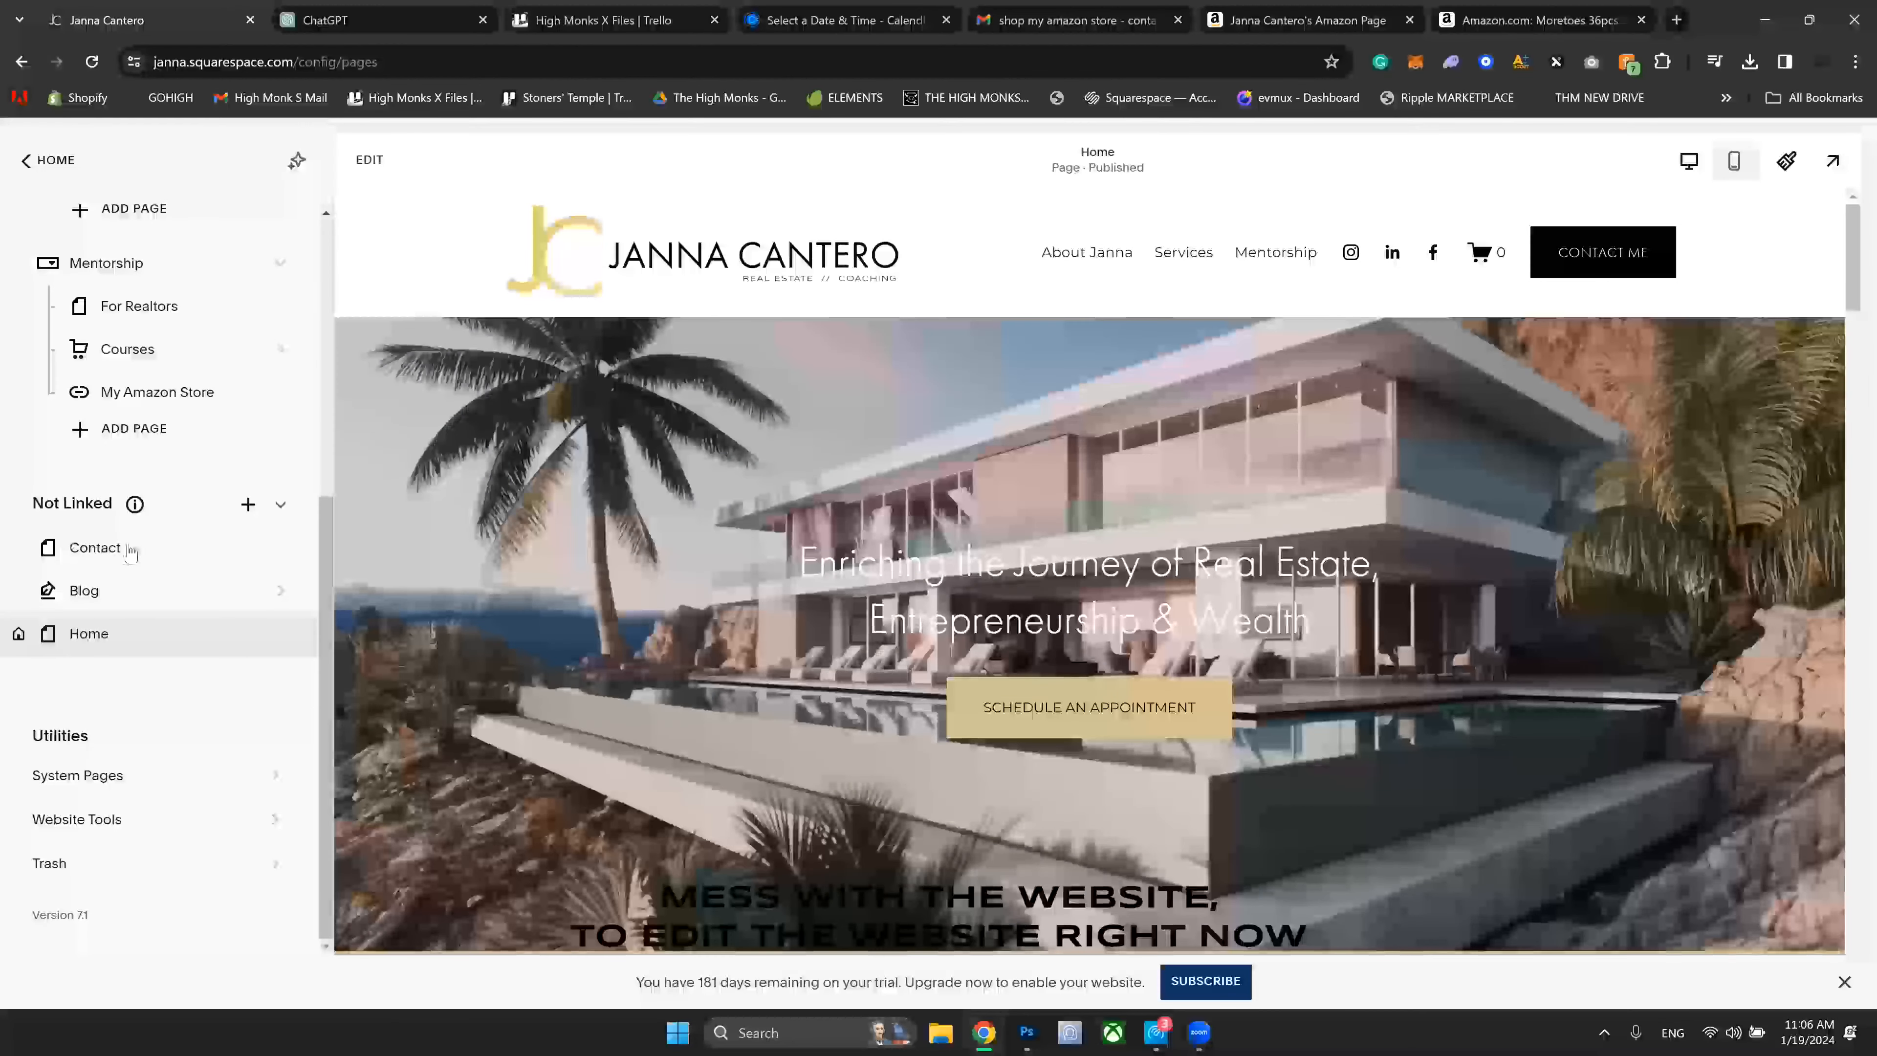
{"action": "scroll", "coordinate": [74, 380], "scroll_direction": "up", "scroll_amount": 5}
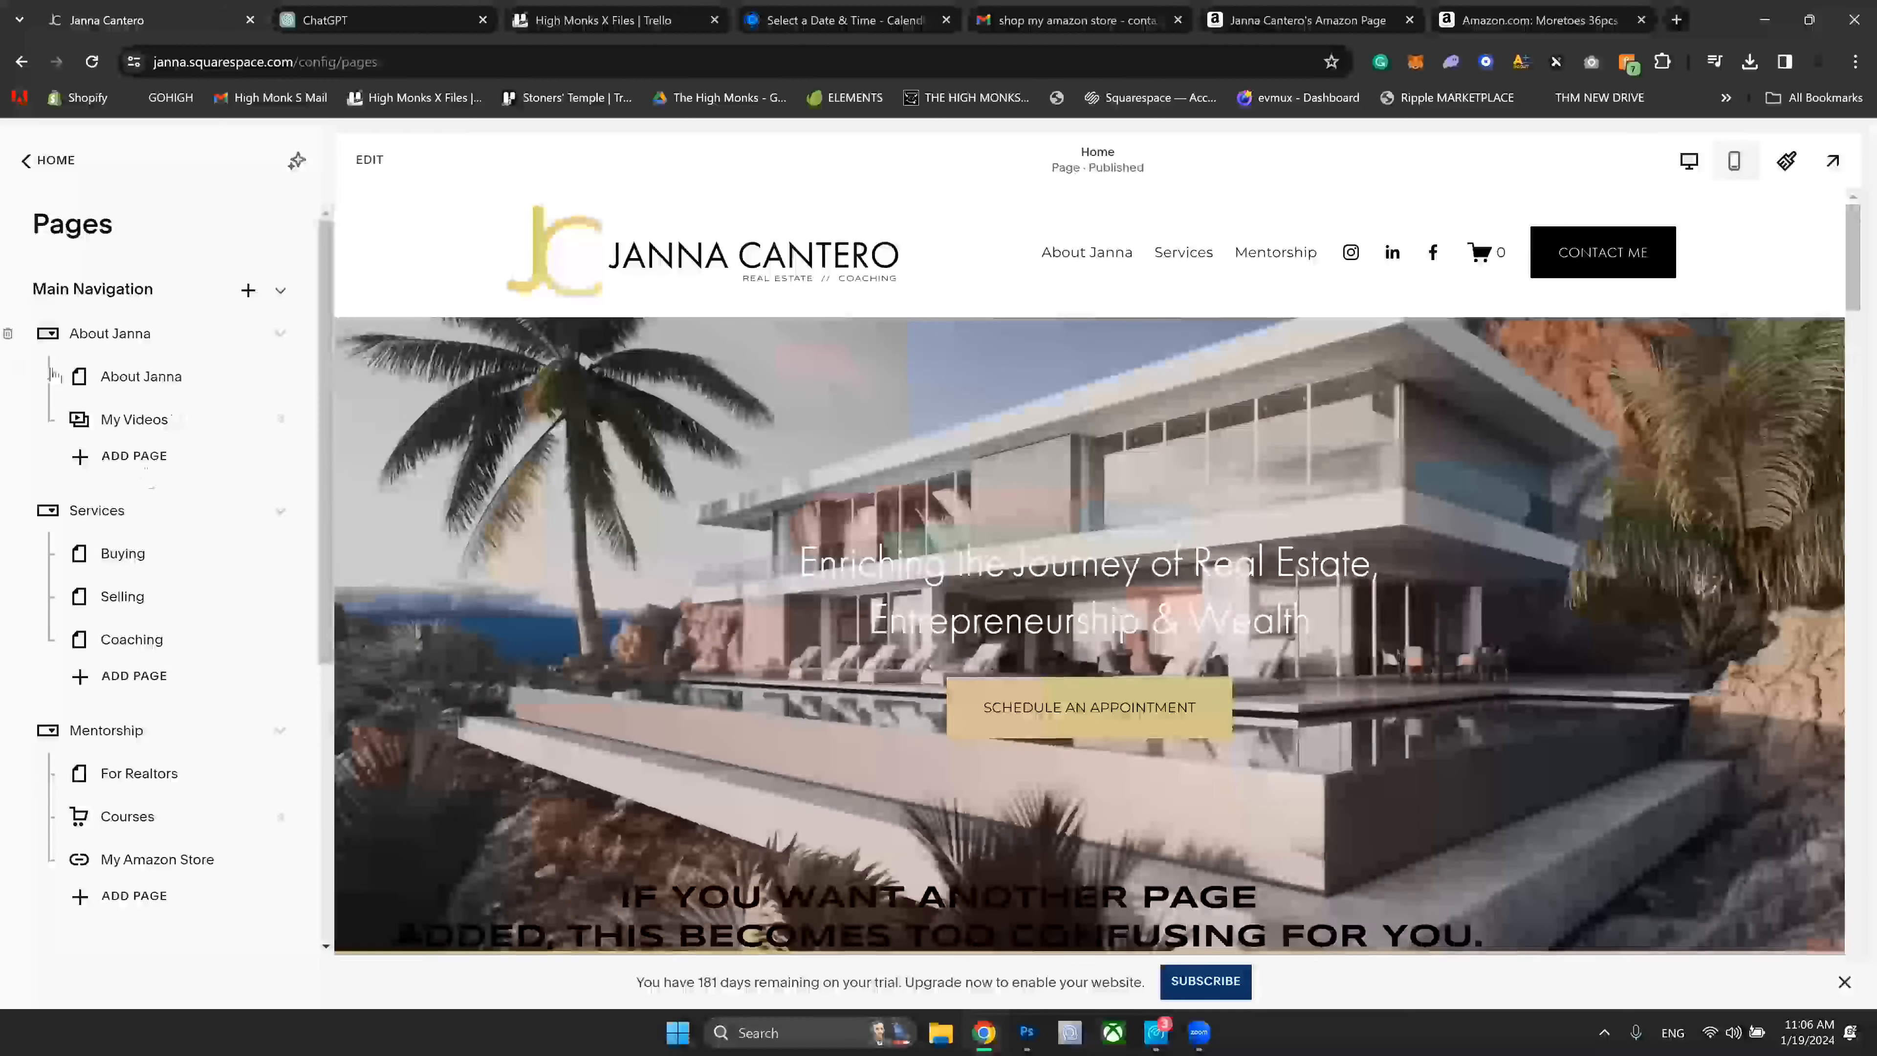
{"action": "scroll", "coordinate": [209, 398], "scroll_direction": "down", "scroll_amount": 3}
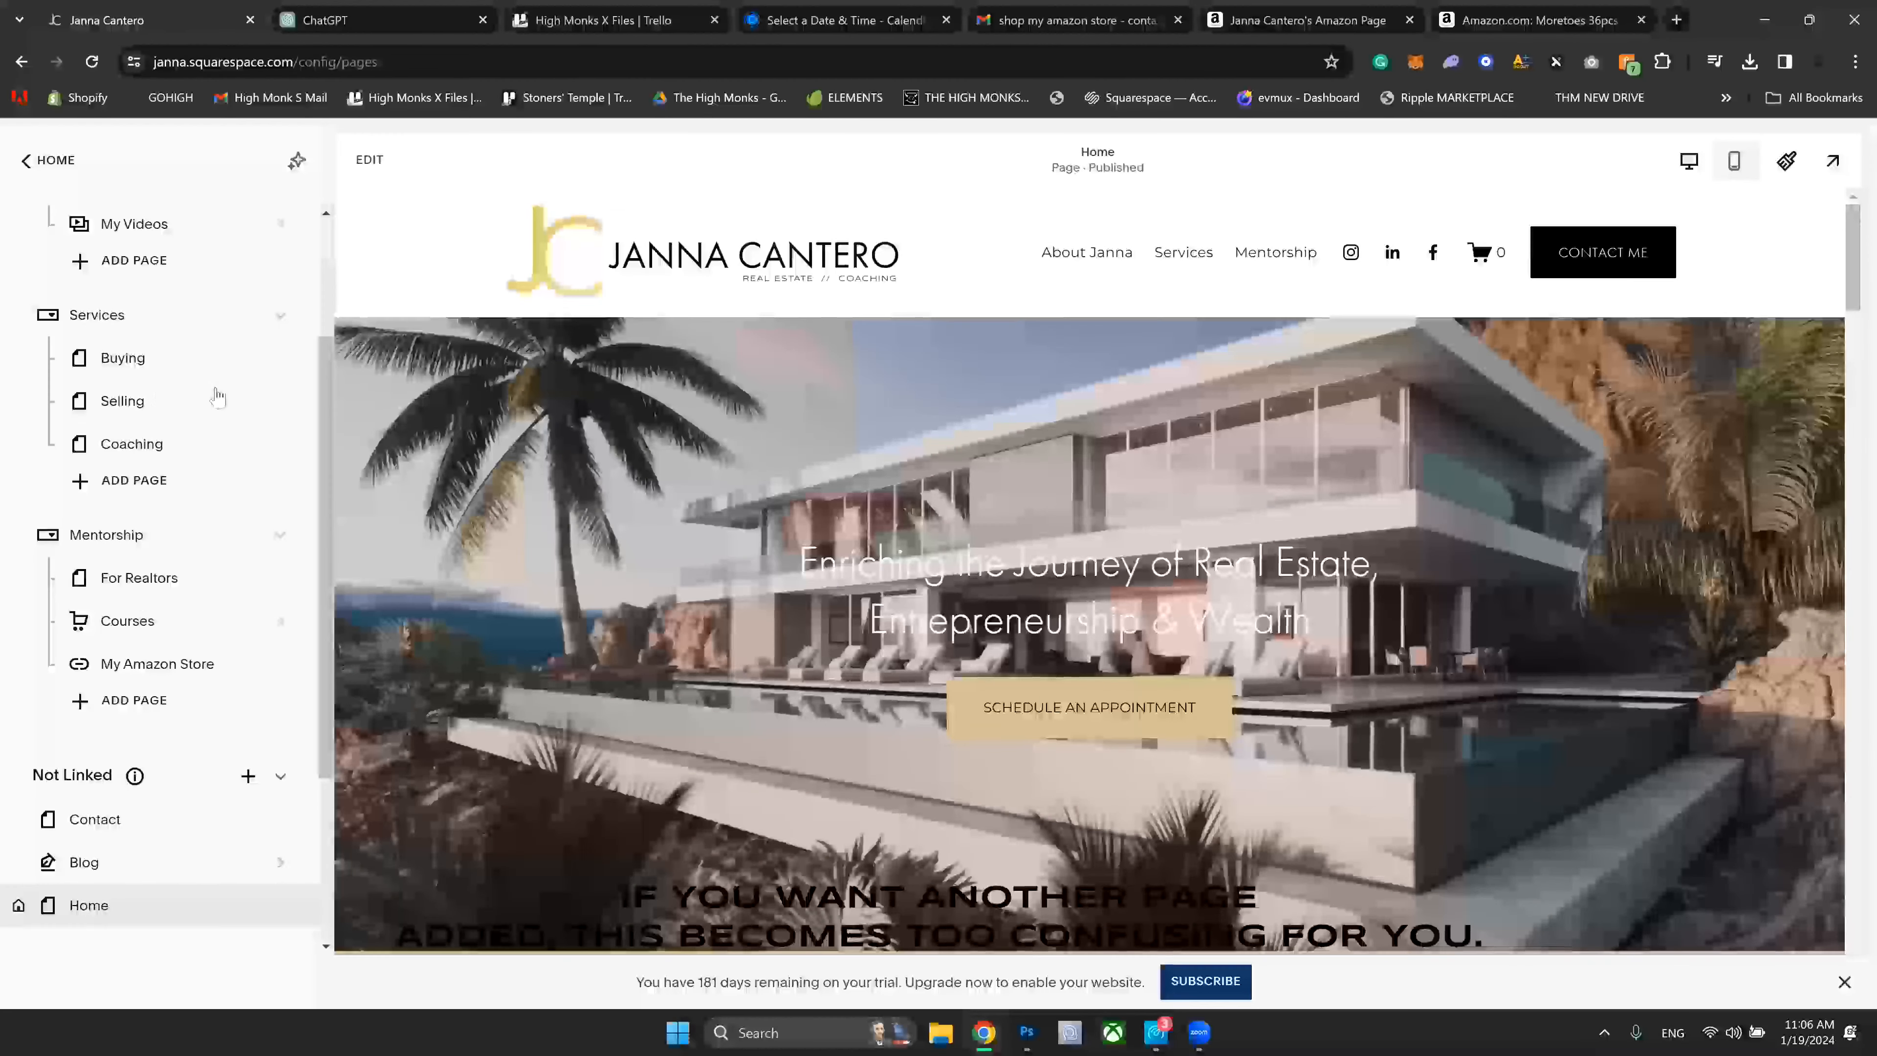
{"action": "scroll", "coordinate": [214, 397], "scroll_direction": "up", "scroll_amount": 3}
{"action": "scroll", "coordinate": [211, 392], "scroll_direction": "down", "scroll_amount": 5}
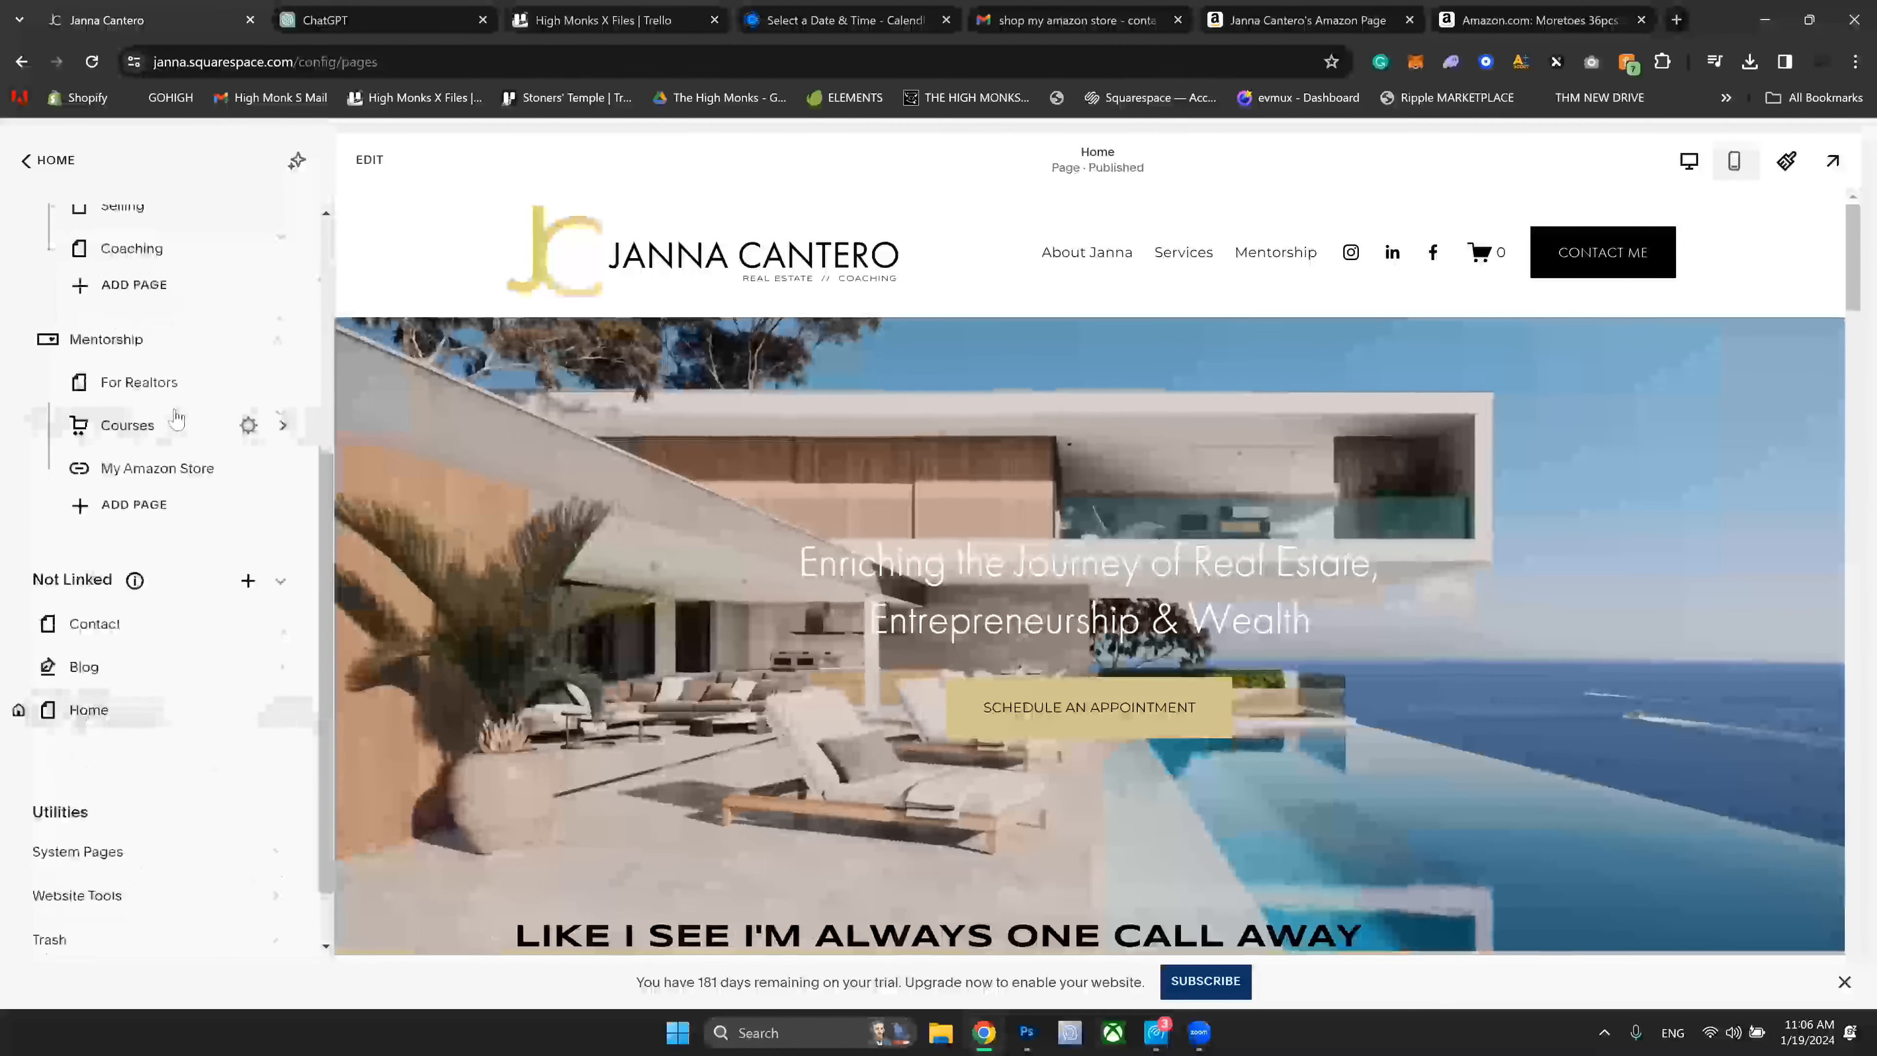
{"action": "scroll", "coordinate": [162, 451], "scroll_direction": "down", "scroll_amount": 1}
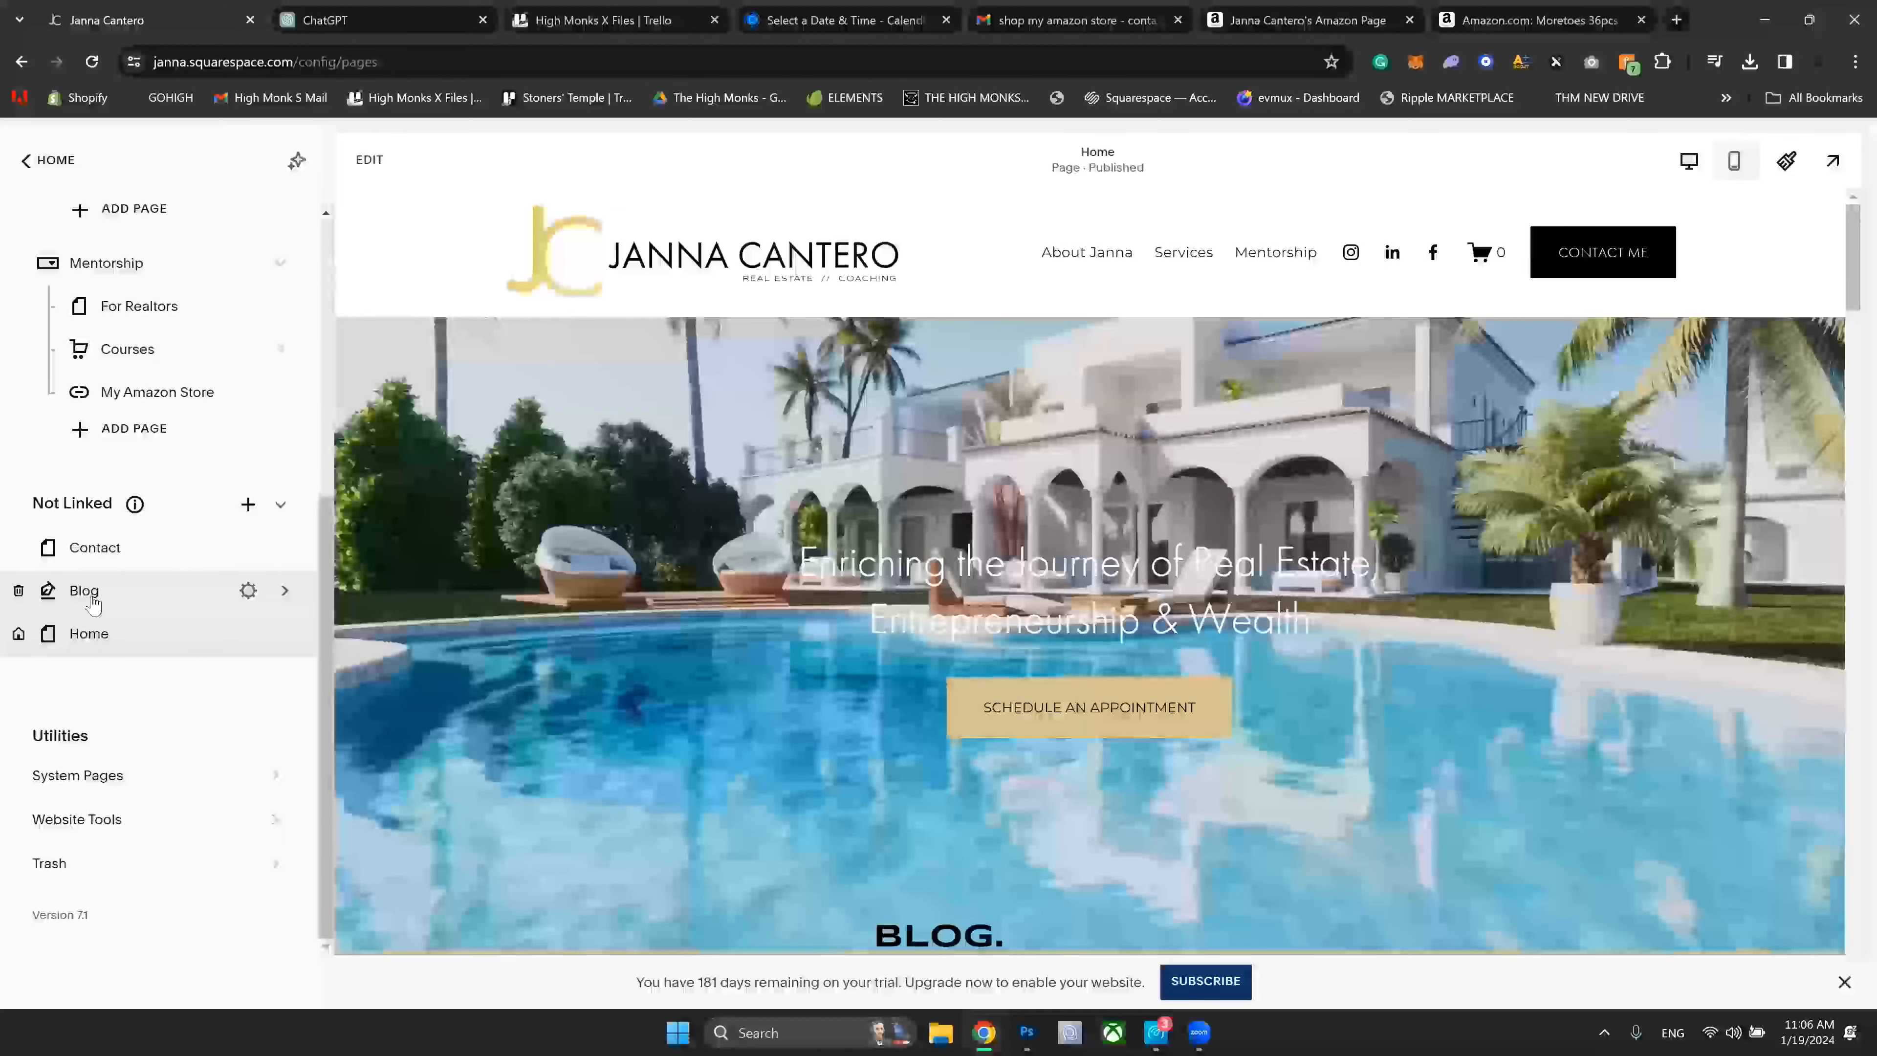
{"action": "scroll", "coordinate": [152, 503], "scroll_direction": "up", "scroll_amount": 6}
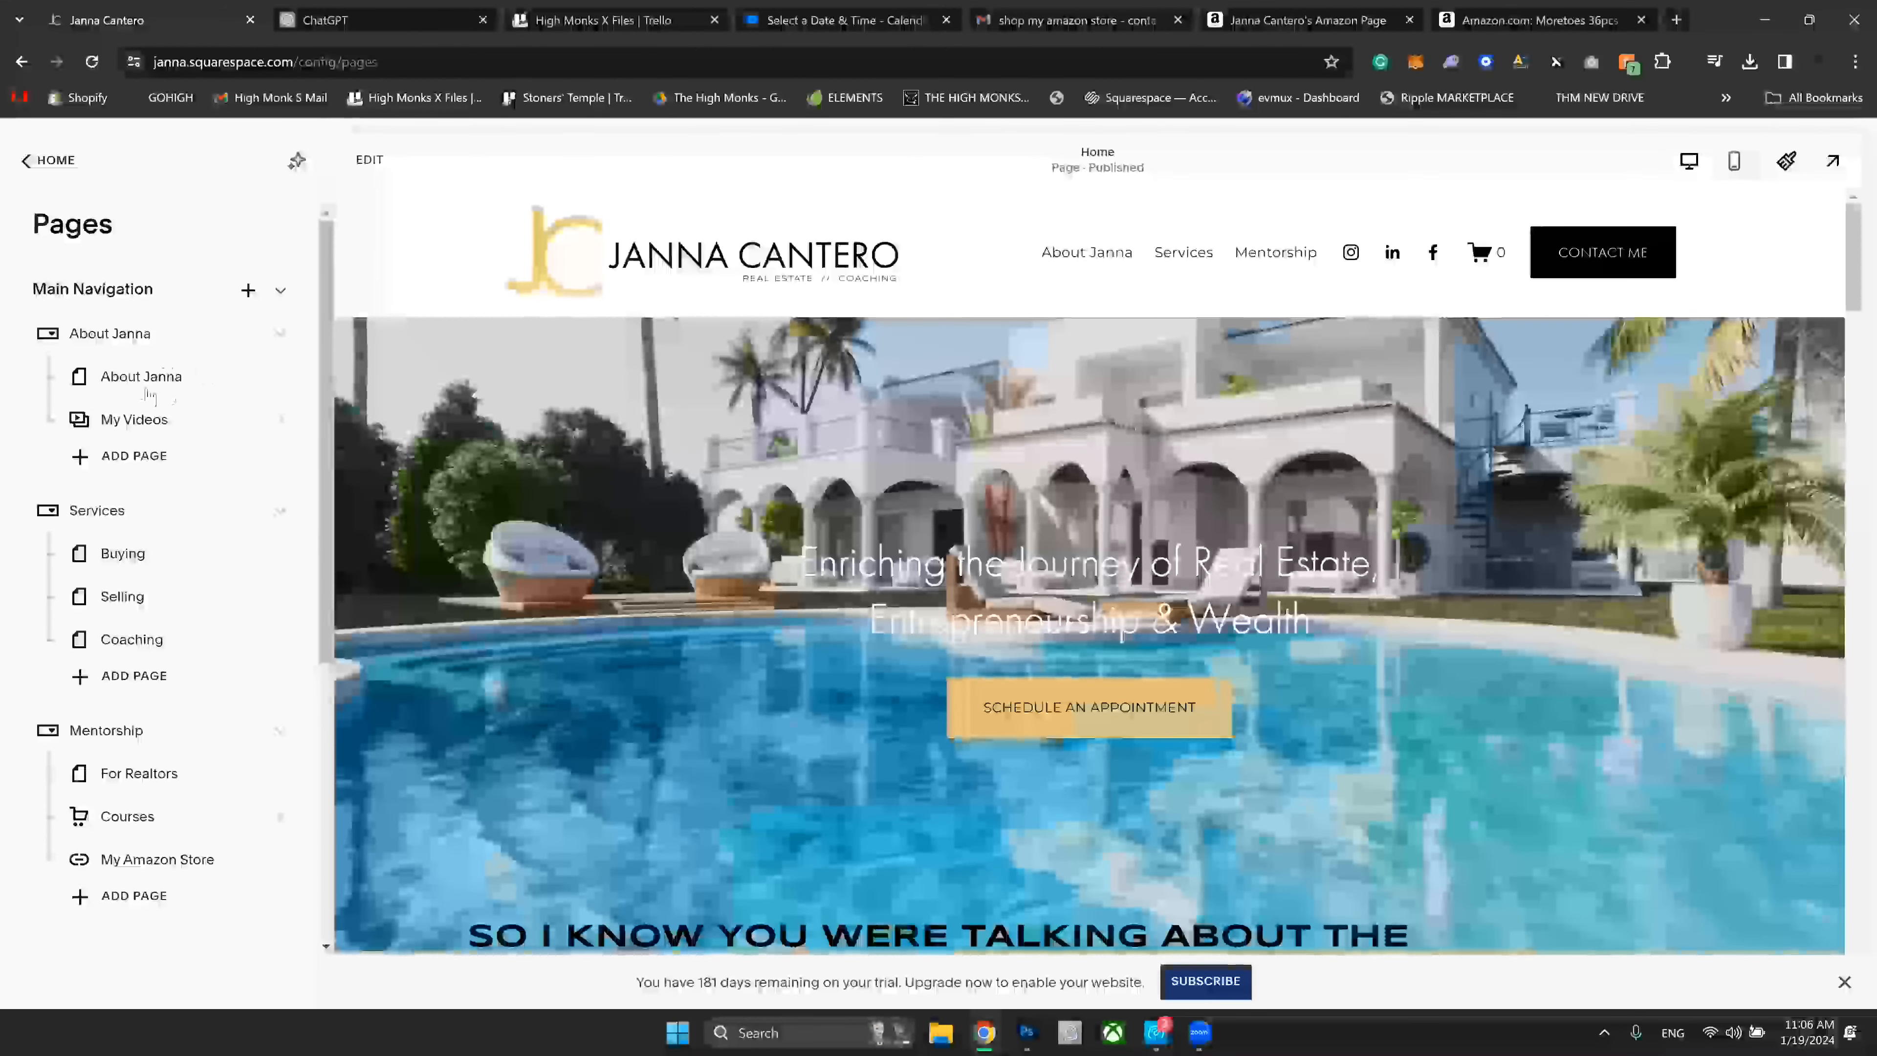
{"action": "scroll", "coordinate": [166, 493], "scroll_direction": "down", "scroll_amount": 1}
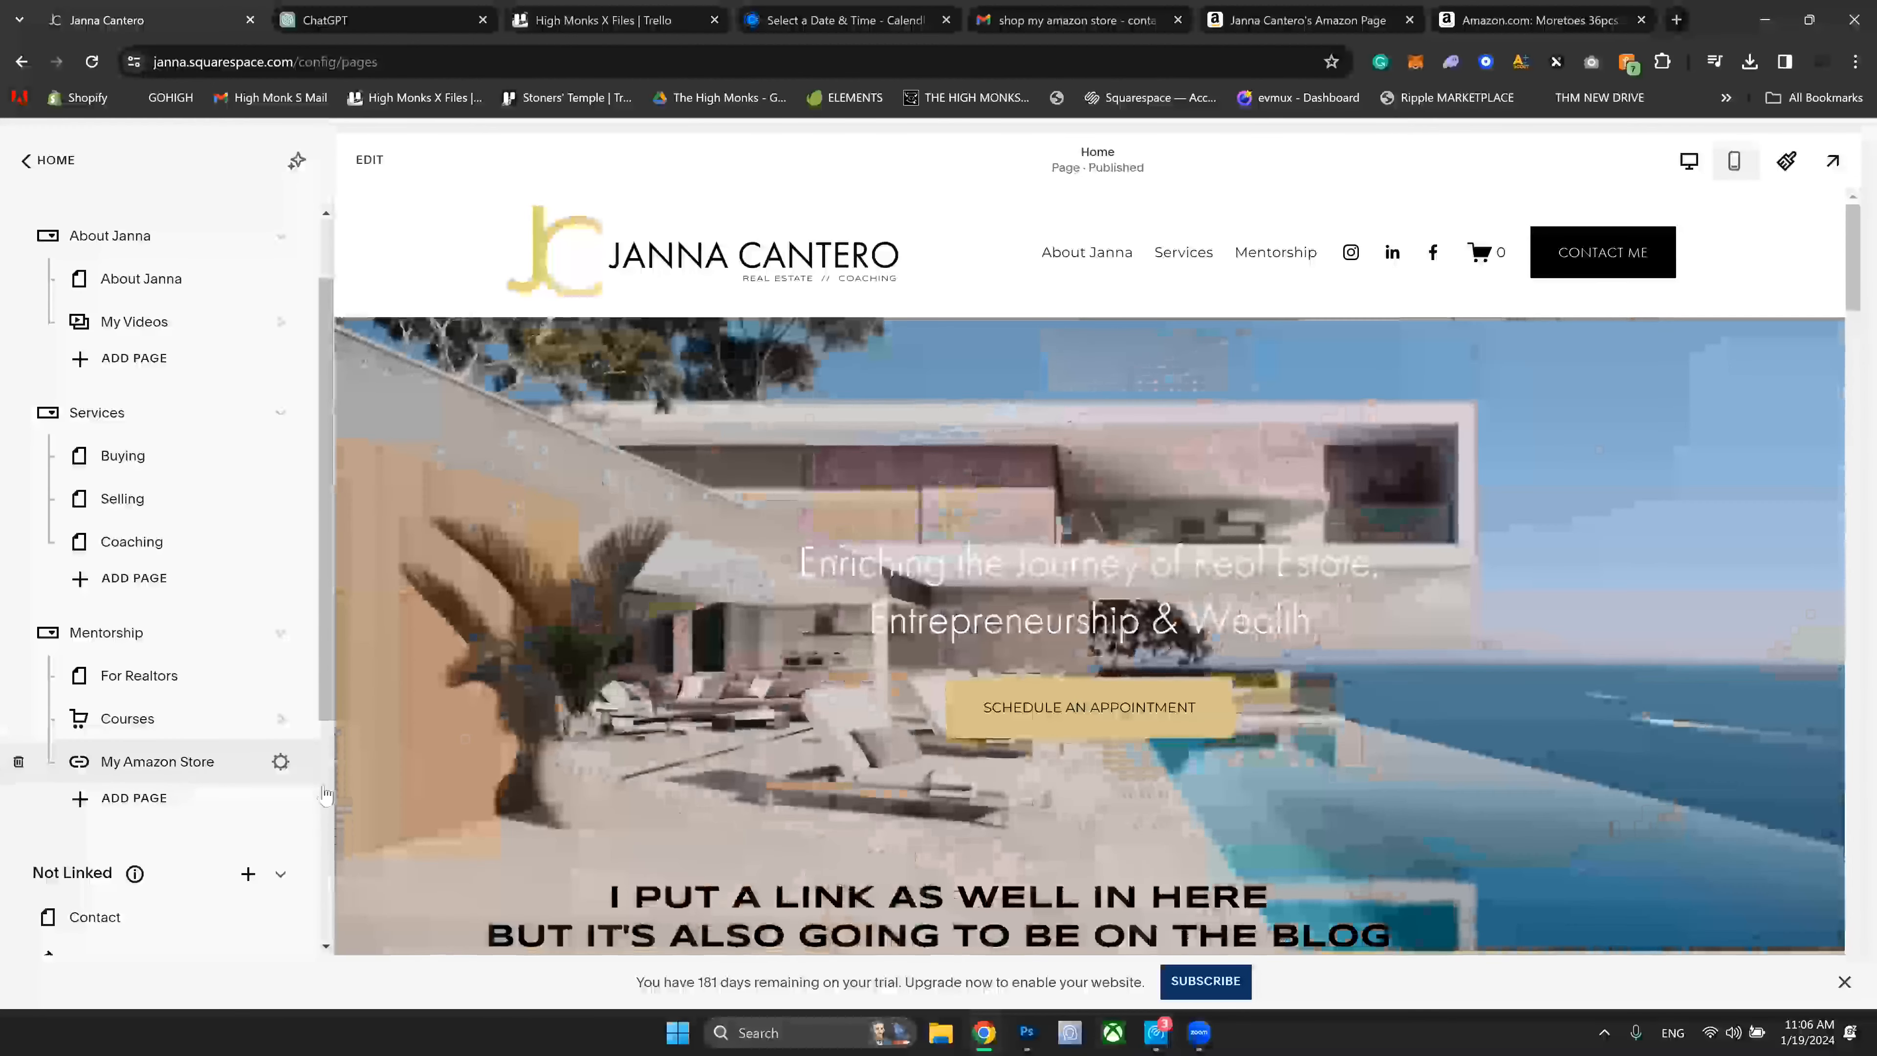
{"action": "scroll", "coordinate": [147, 599], "scroll_direction": "down", "scroll_amount": 3}
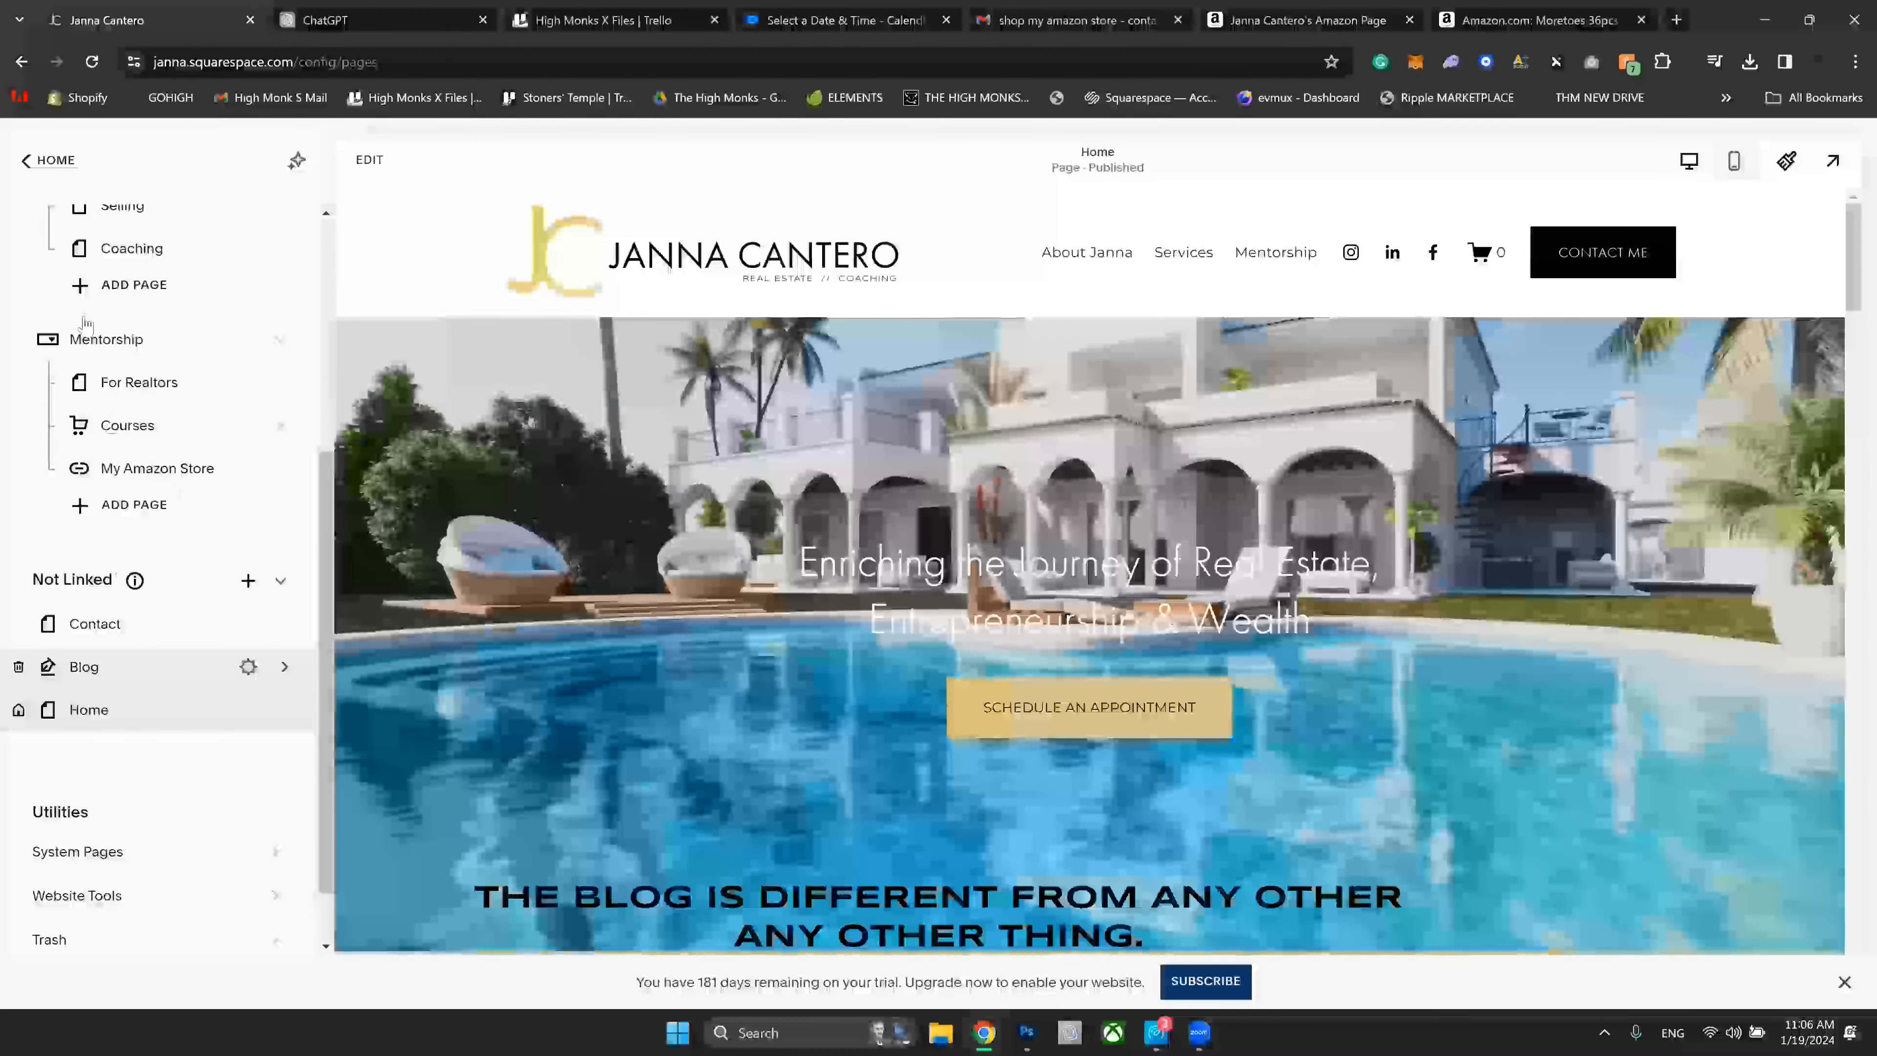
{"action": "scroll", "coordinate": [136, 544], "scroll_direction": "up", "scroll_amount": 1}
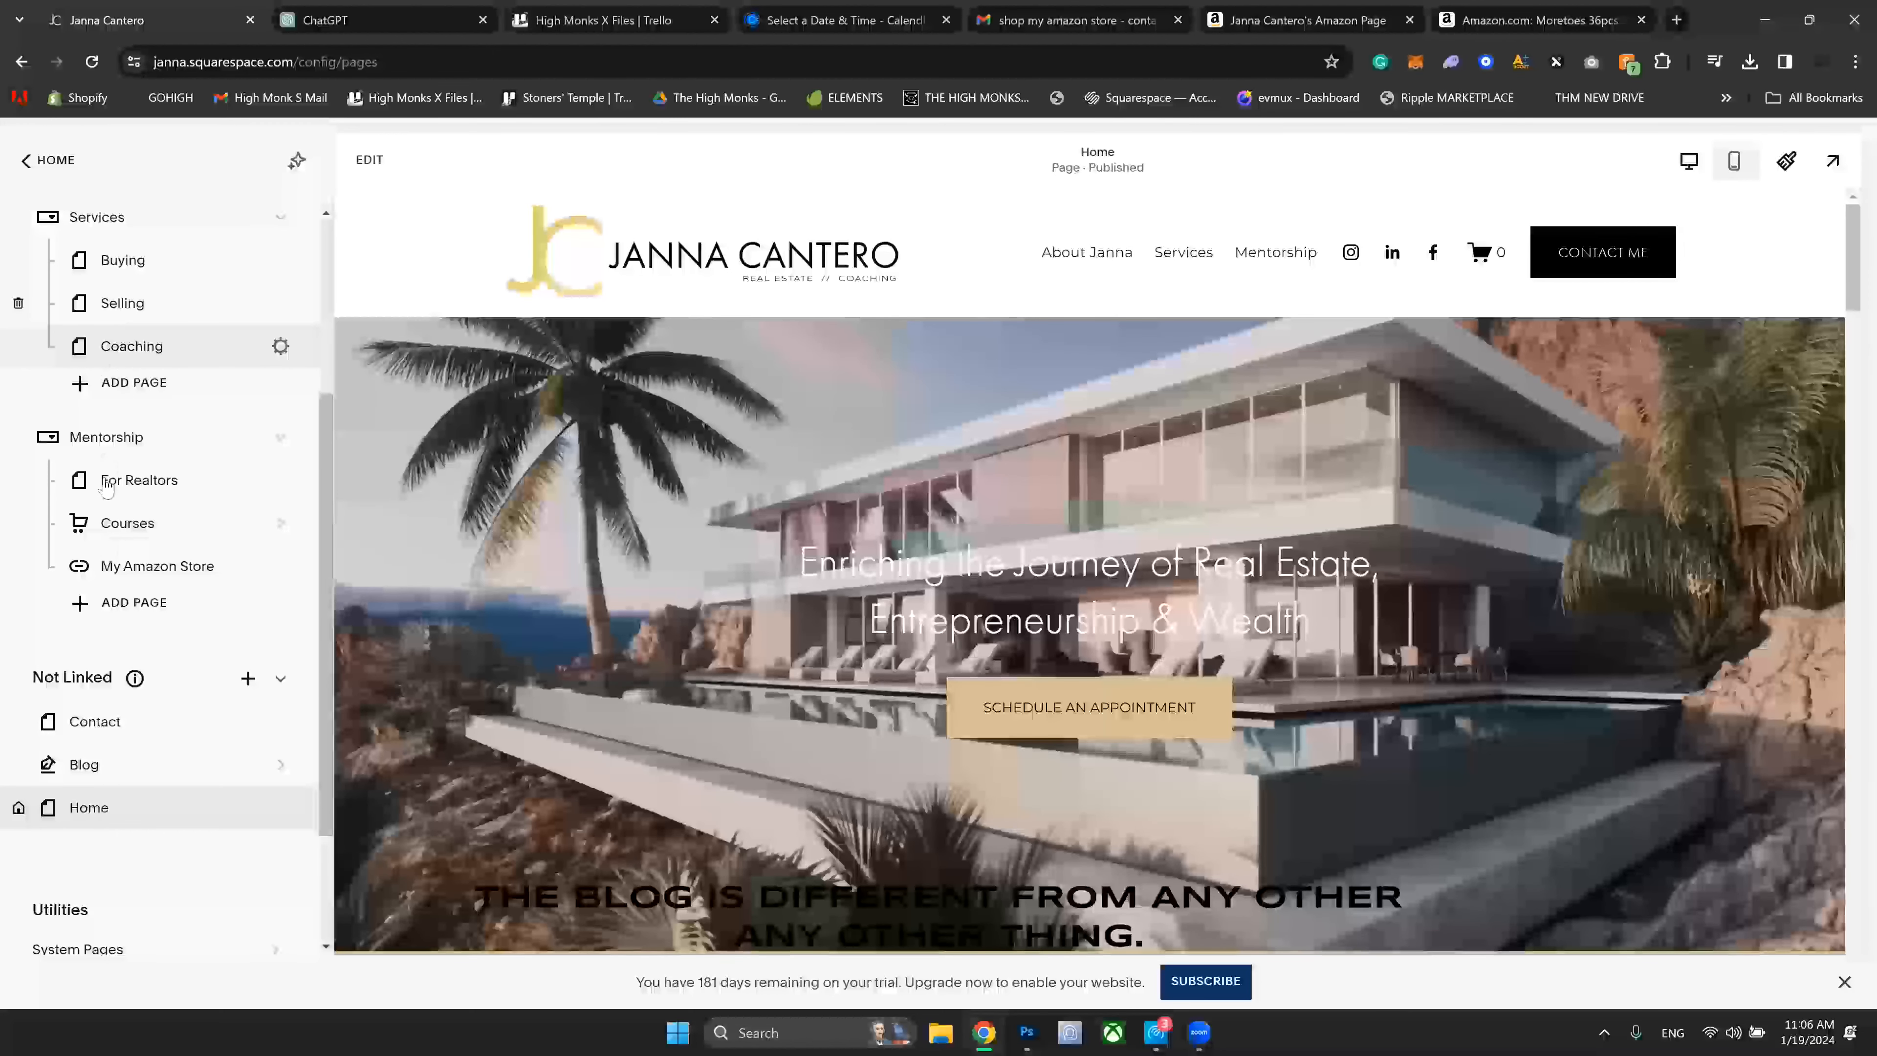
Step: Open the unlinked Blog page and create a new blank post
{"action": "scroll", "coordinate": [107, 488], "scroll_direction": "down", "scroll_amount": 1}
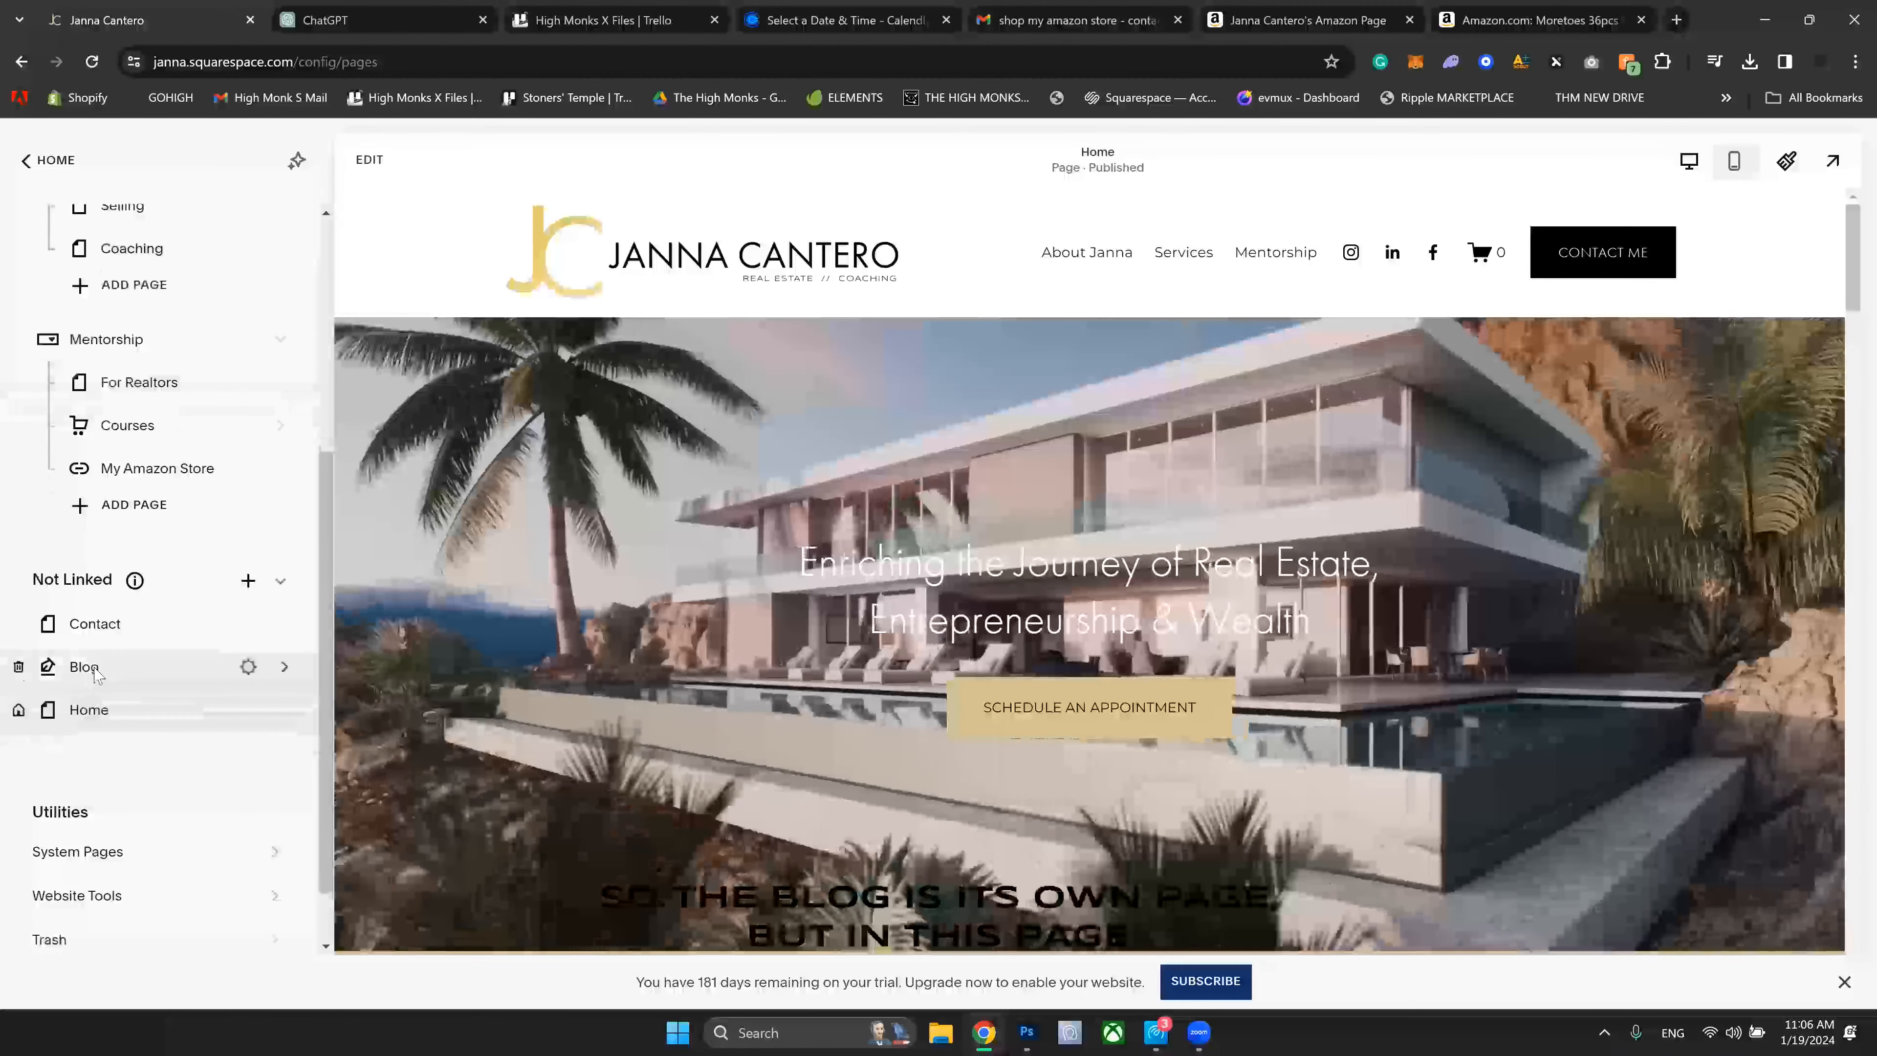
{"action": "left_click", "coordinate": [135, 679]}
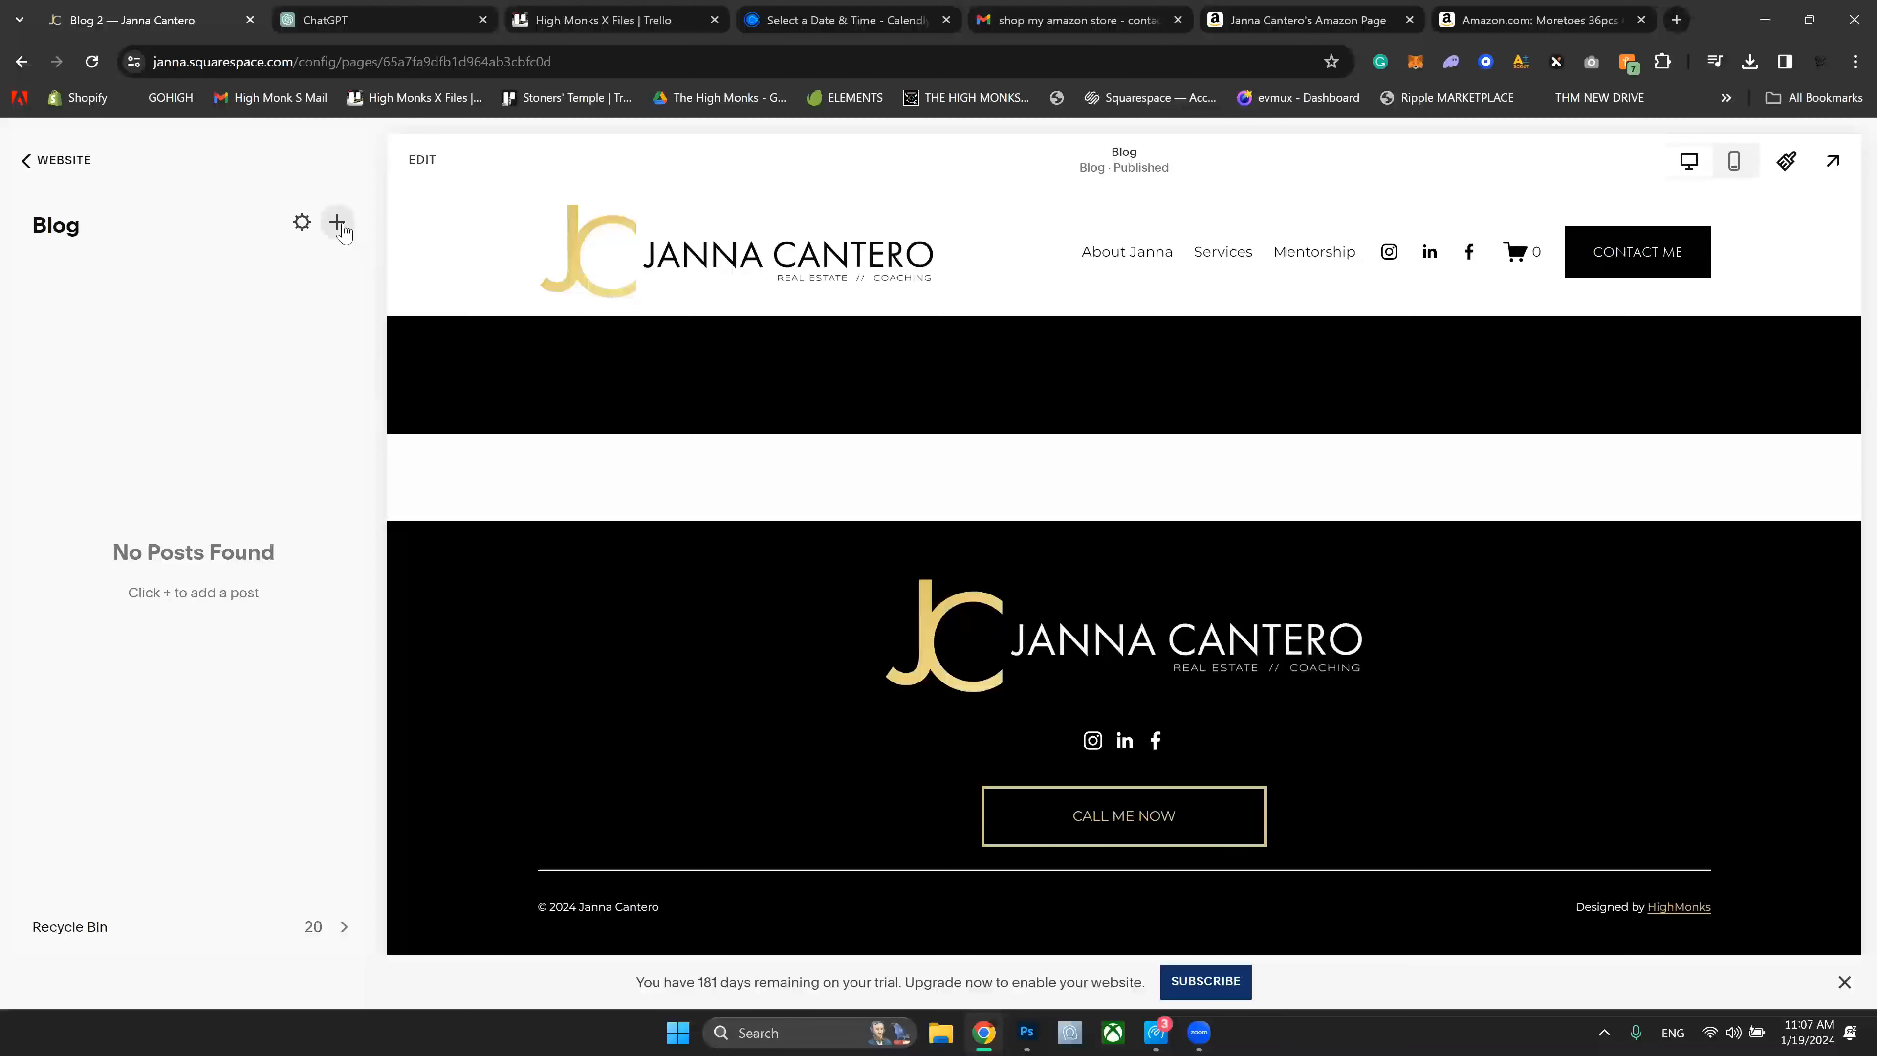
{"action": "left_click", "coordinate": [339, 223]}
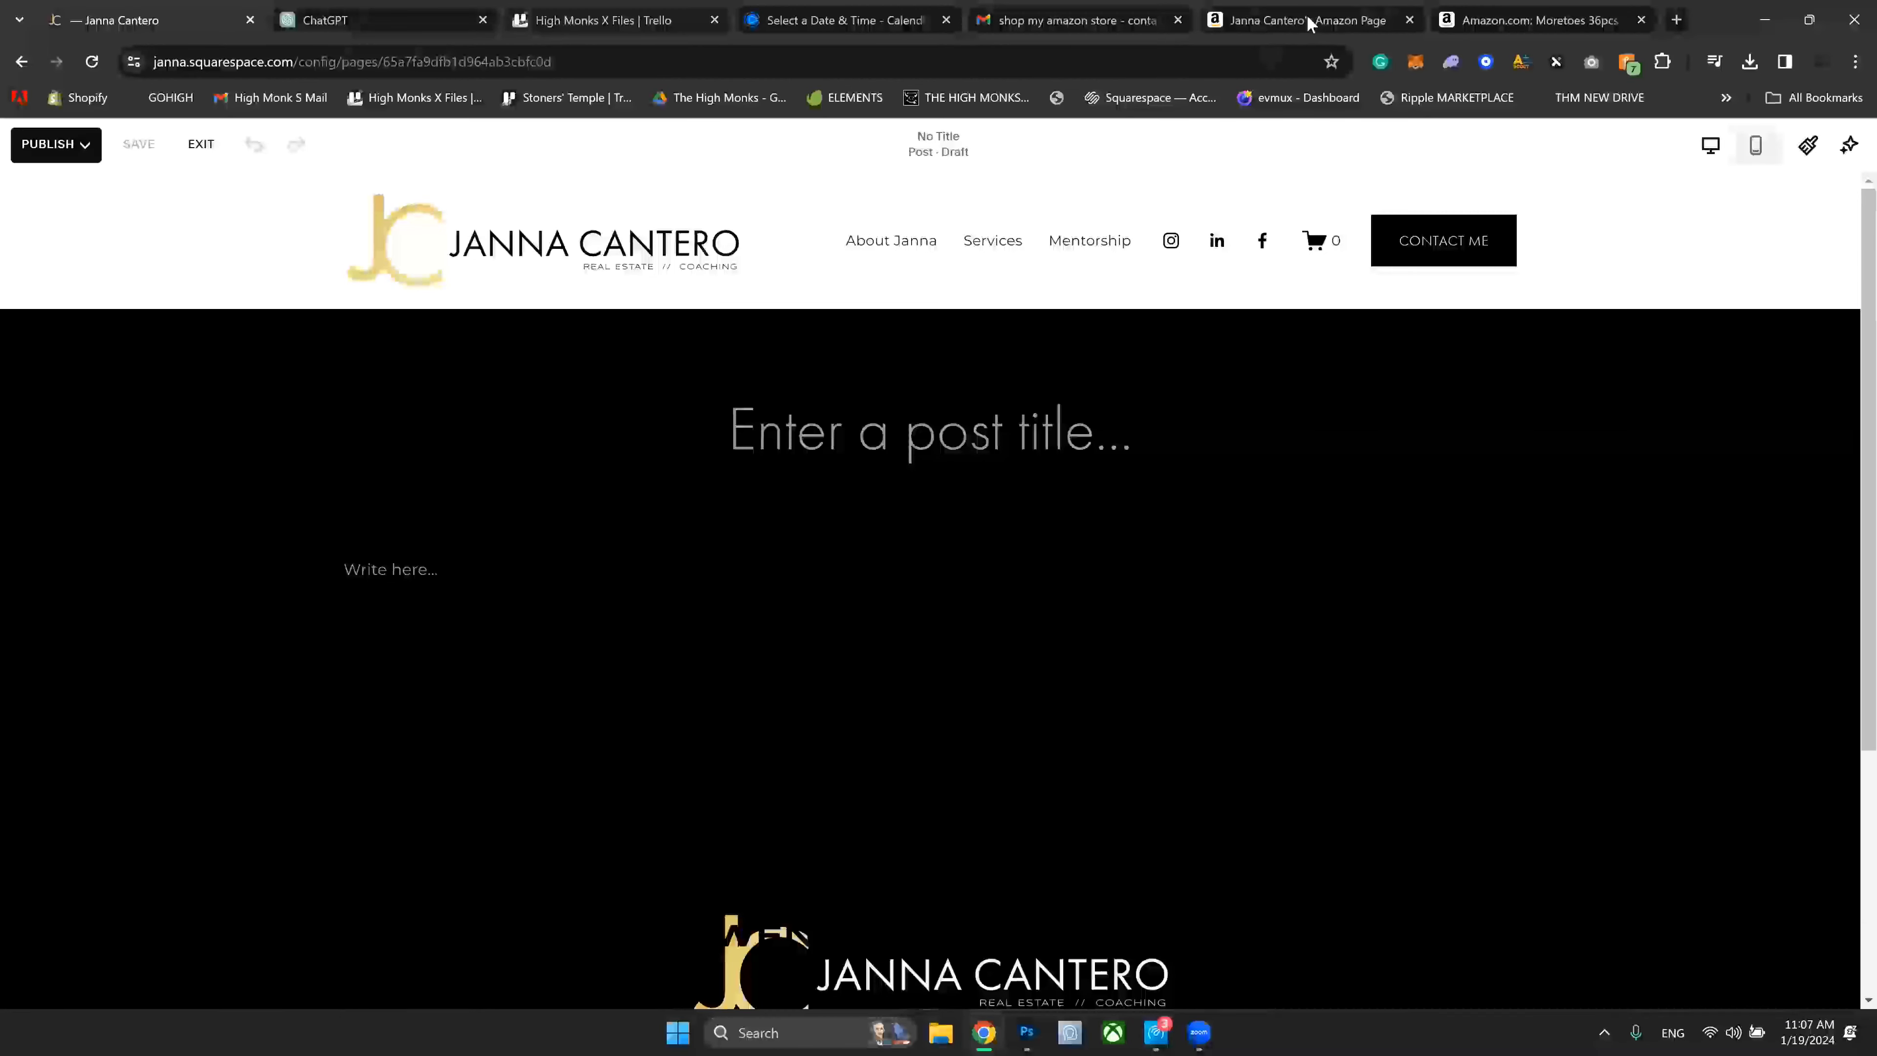
Step: Switch to the Amazon page for the Moretoes 36pcs Cookie Treat Boxes and review the product's pictures, title and description
{"action": "left_click", "coordinate": [1375, 21]}
{"action": "left_click", "coordinate": [1539, 21]}
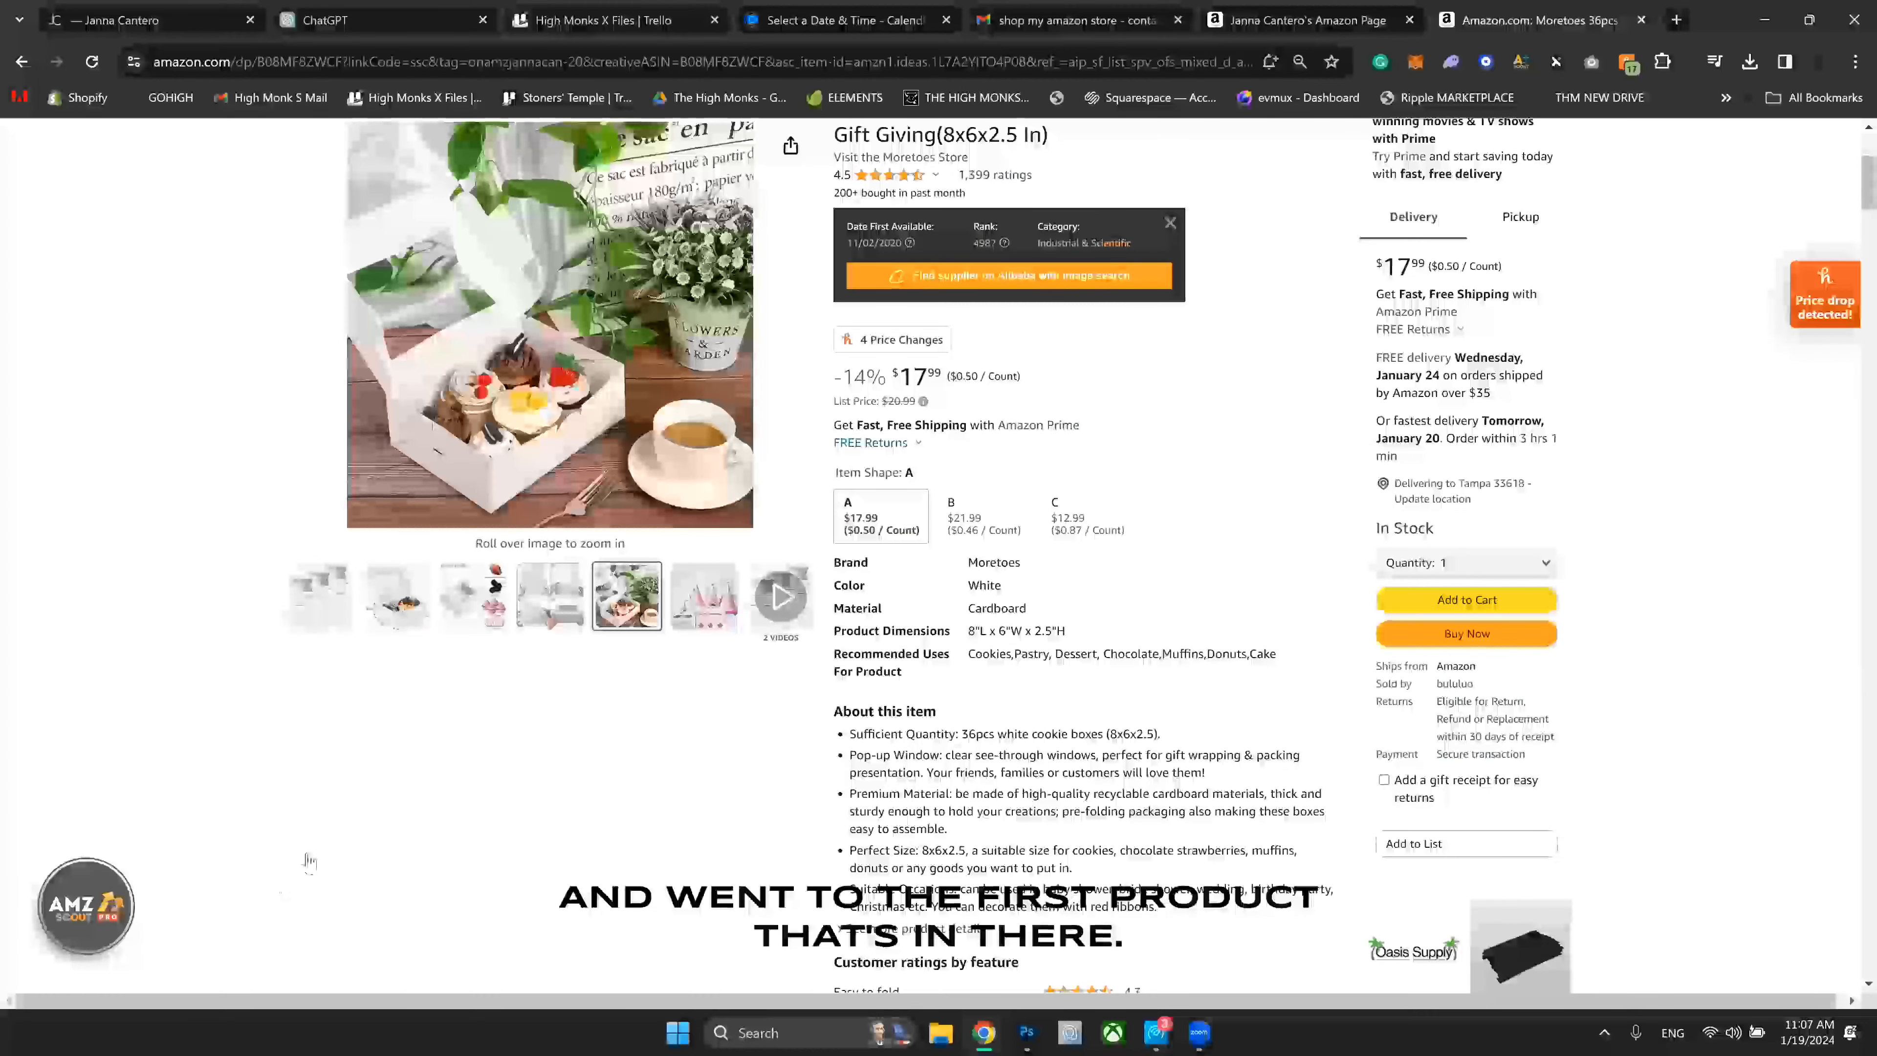
{"action": "scroll", "coordinate": [402, 835], "scroll_direction": "up", "scroll_amount": 4}
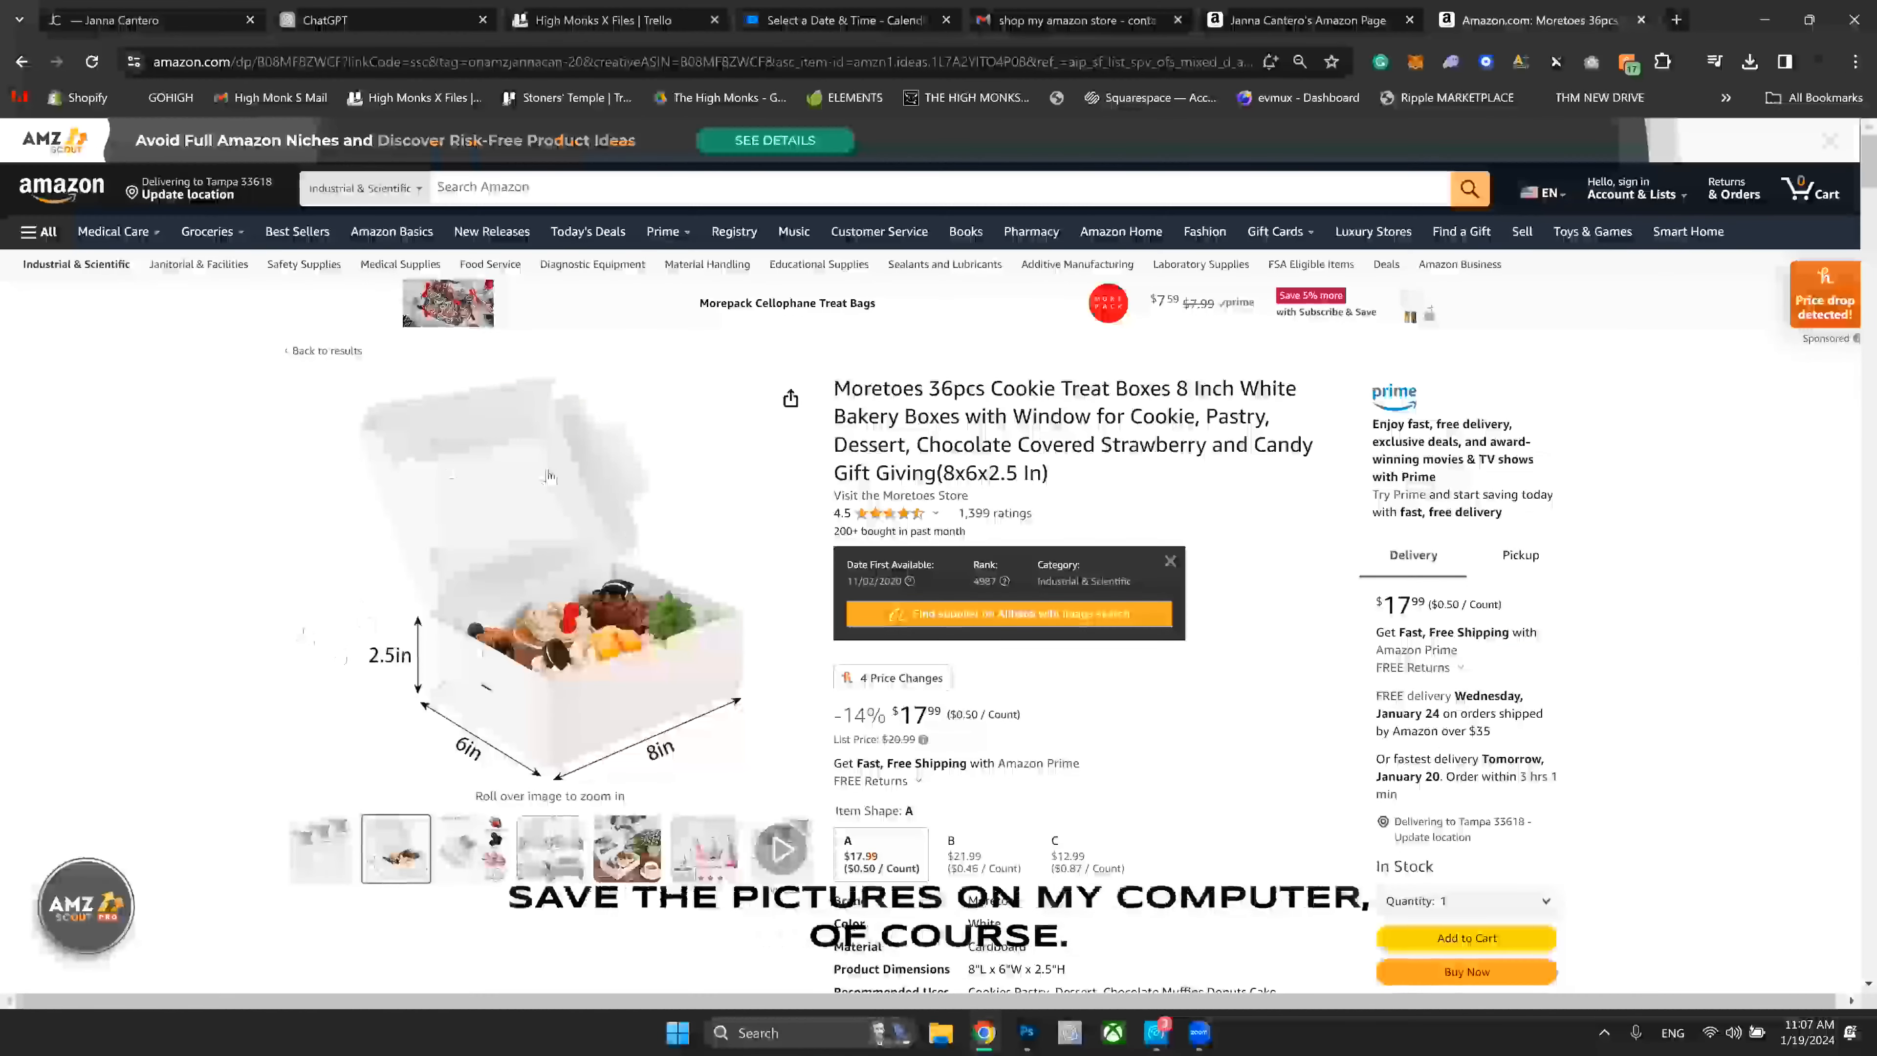
{"action": "scroll", "coordinate": [1162, 465], "scroll_direction": "down", "scroll_amount": 1}
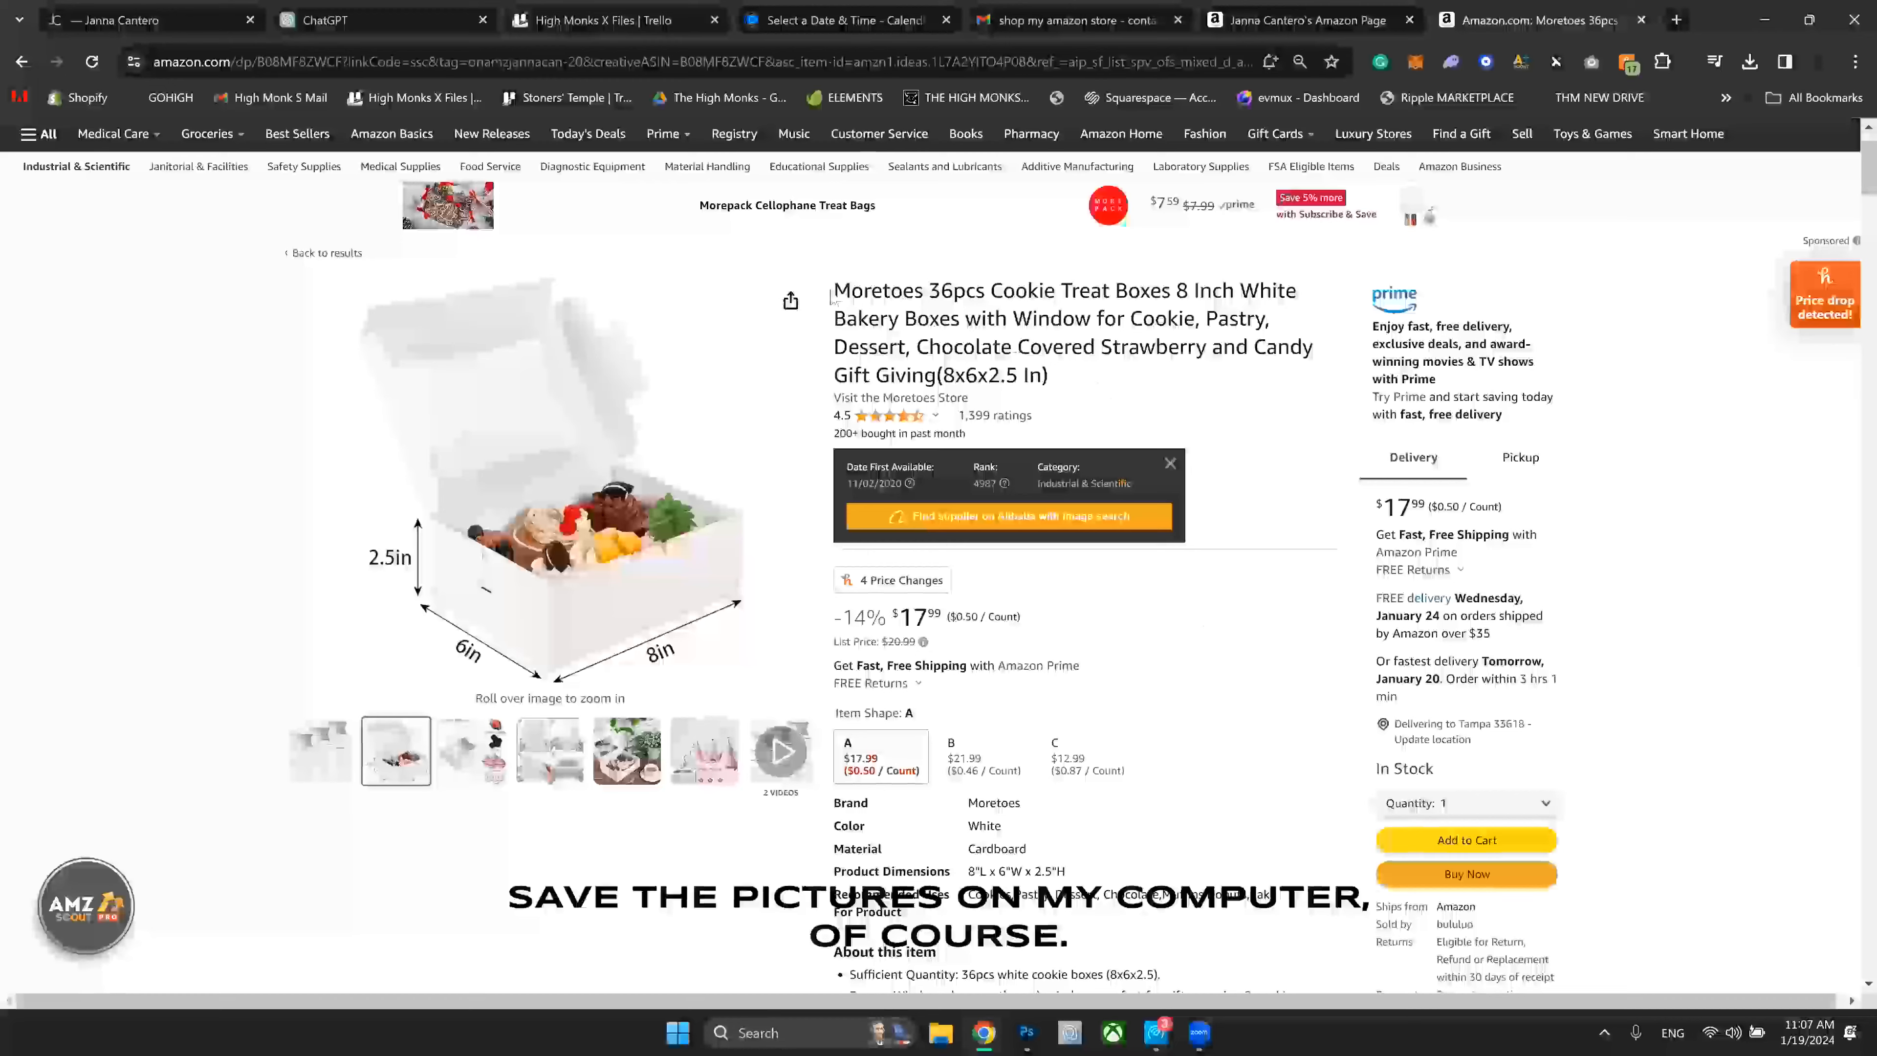
{"action": "left_click_drag", "start_coordinate": [903, 290], "coordinate": [1218, 443]}
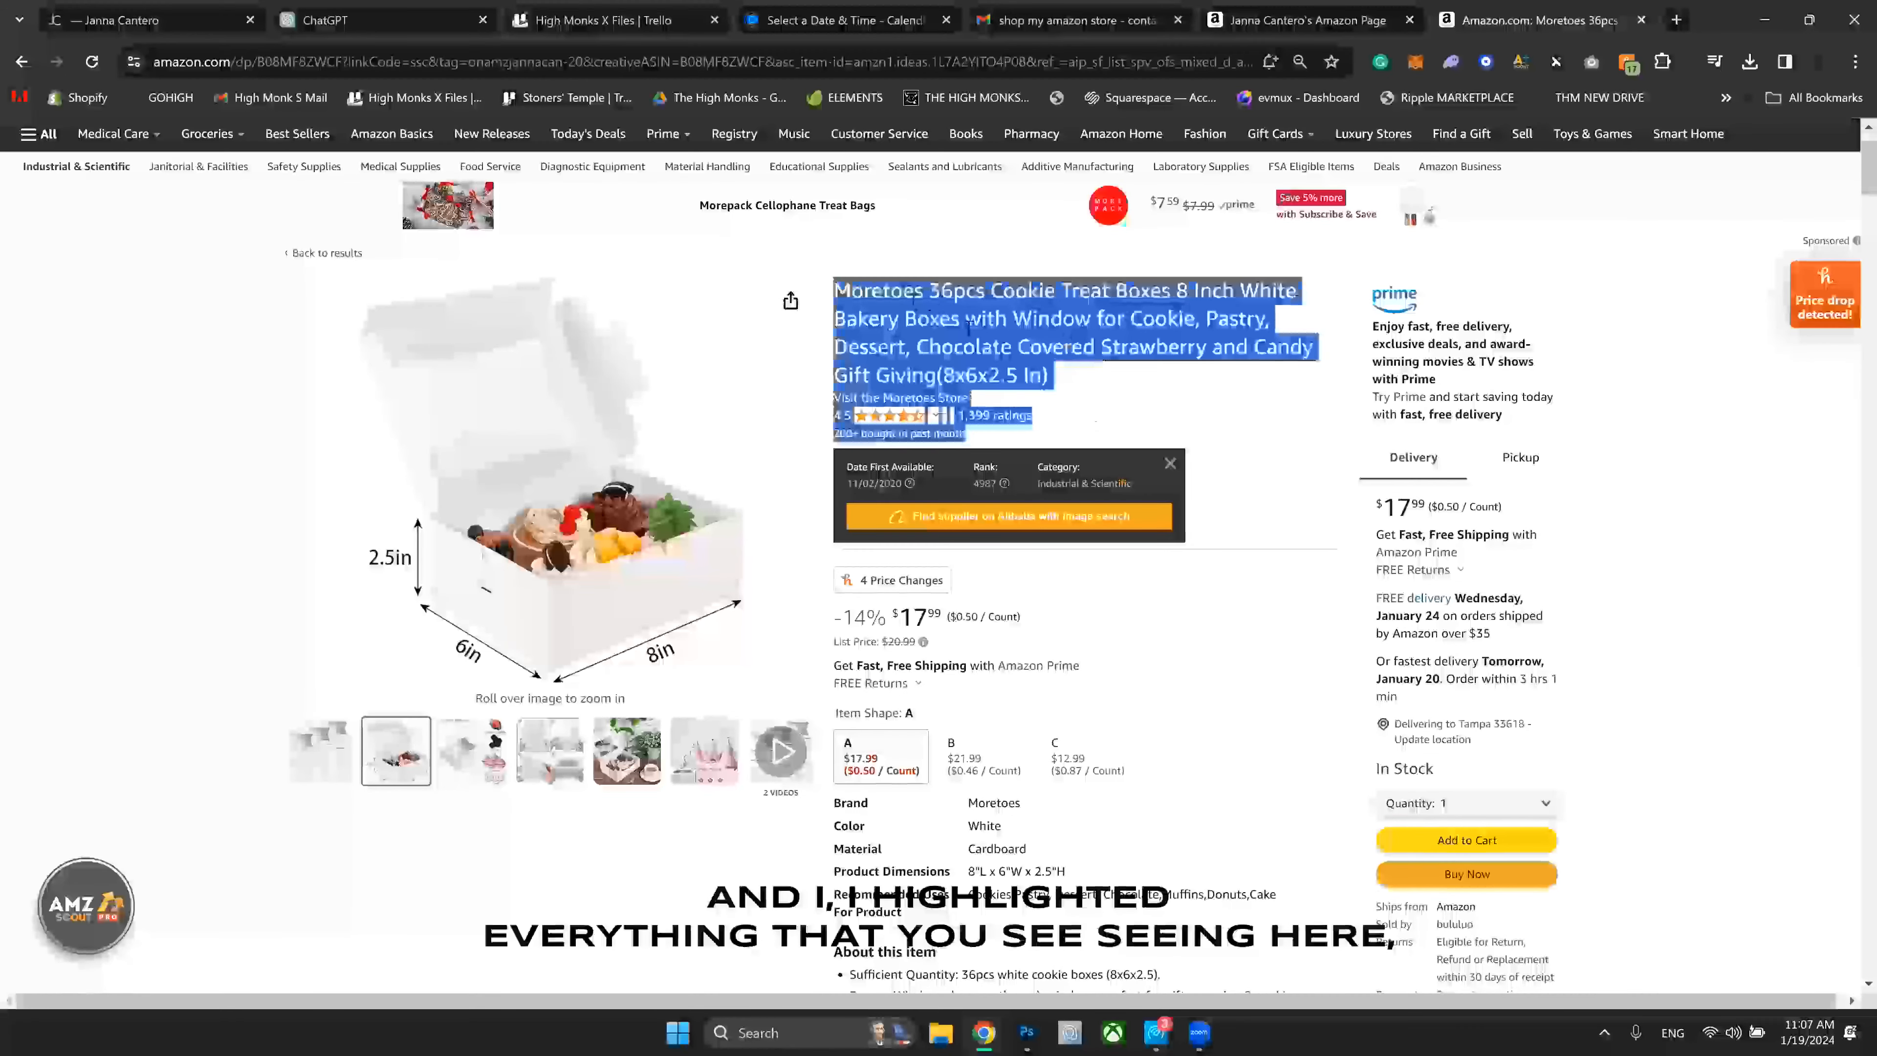
{"action": "scroll", "coordinate": [1131, 545], "scroll_direction": "down", "scroll_amount": 4}
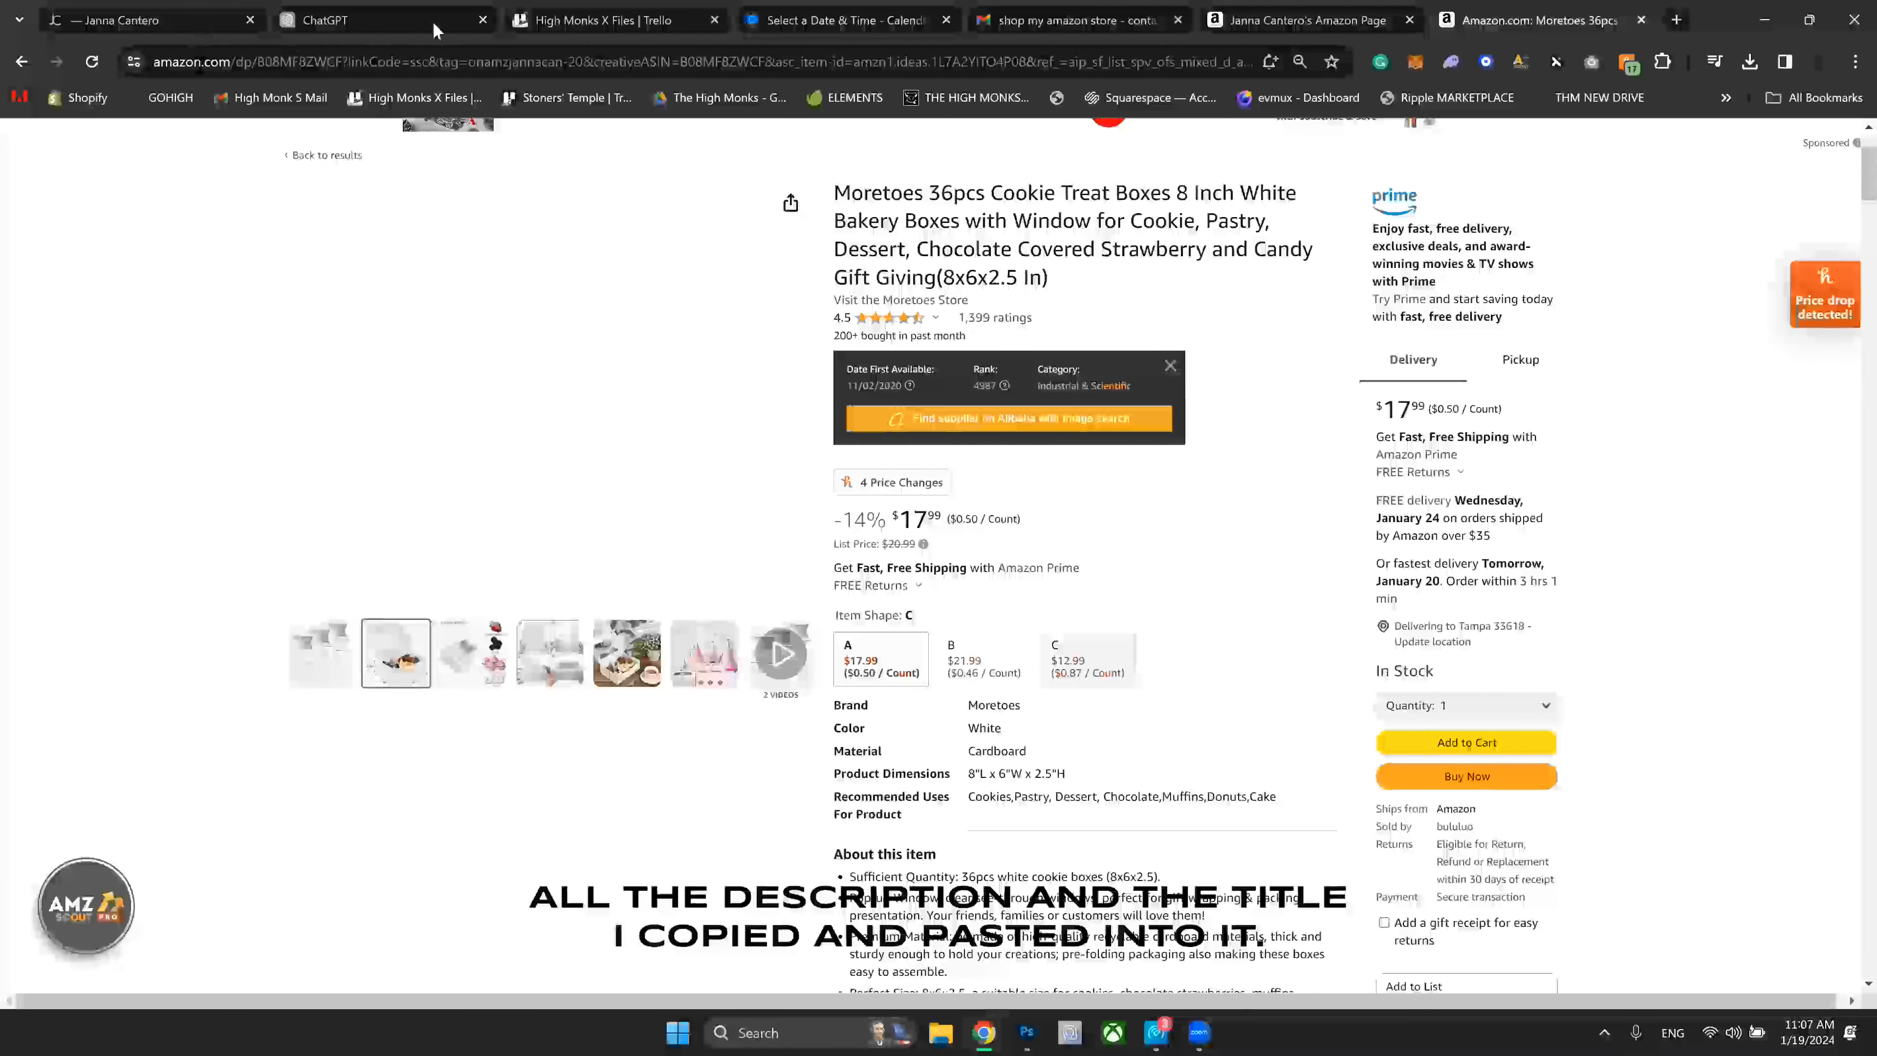
Step: In ChatGPT, submit the prepared prompt for a blog selling the Moretoes cookie treat boxes to realtors, and return to the Squarespace post draft
{"action": "left_click", "coordinate": [435, 29]}
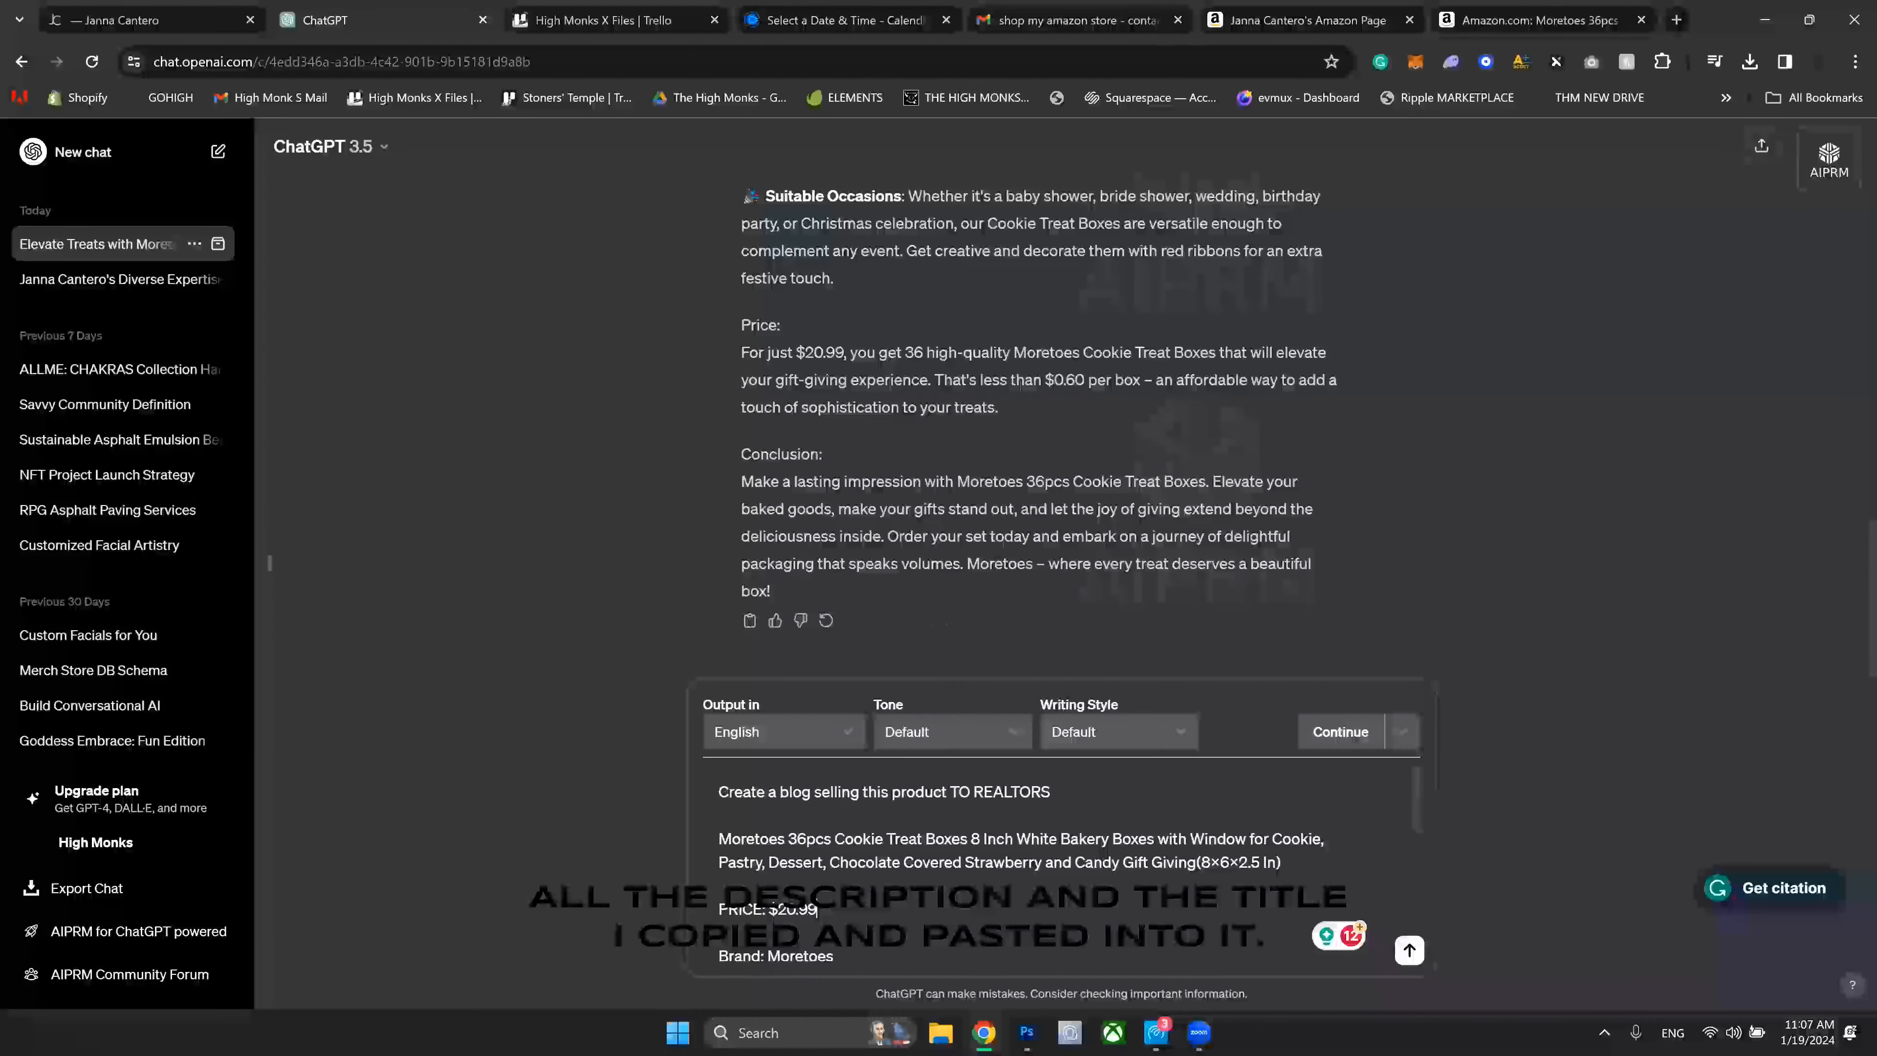
{"action": "left_click_drag", "start_coordinate": [720, 791], "coordinate": [1008, 789]}
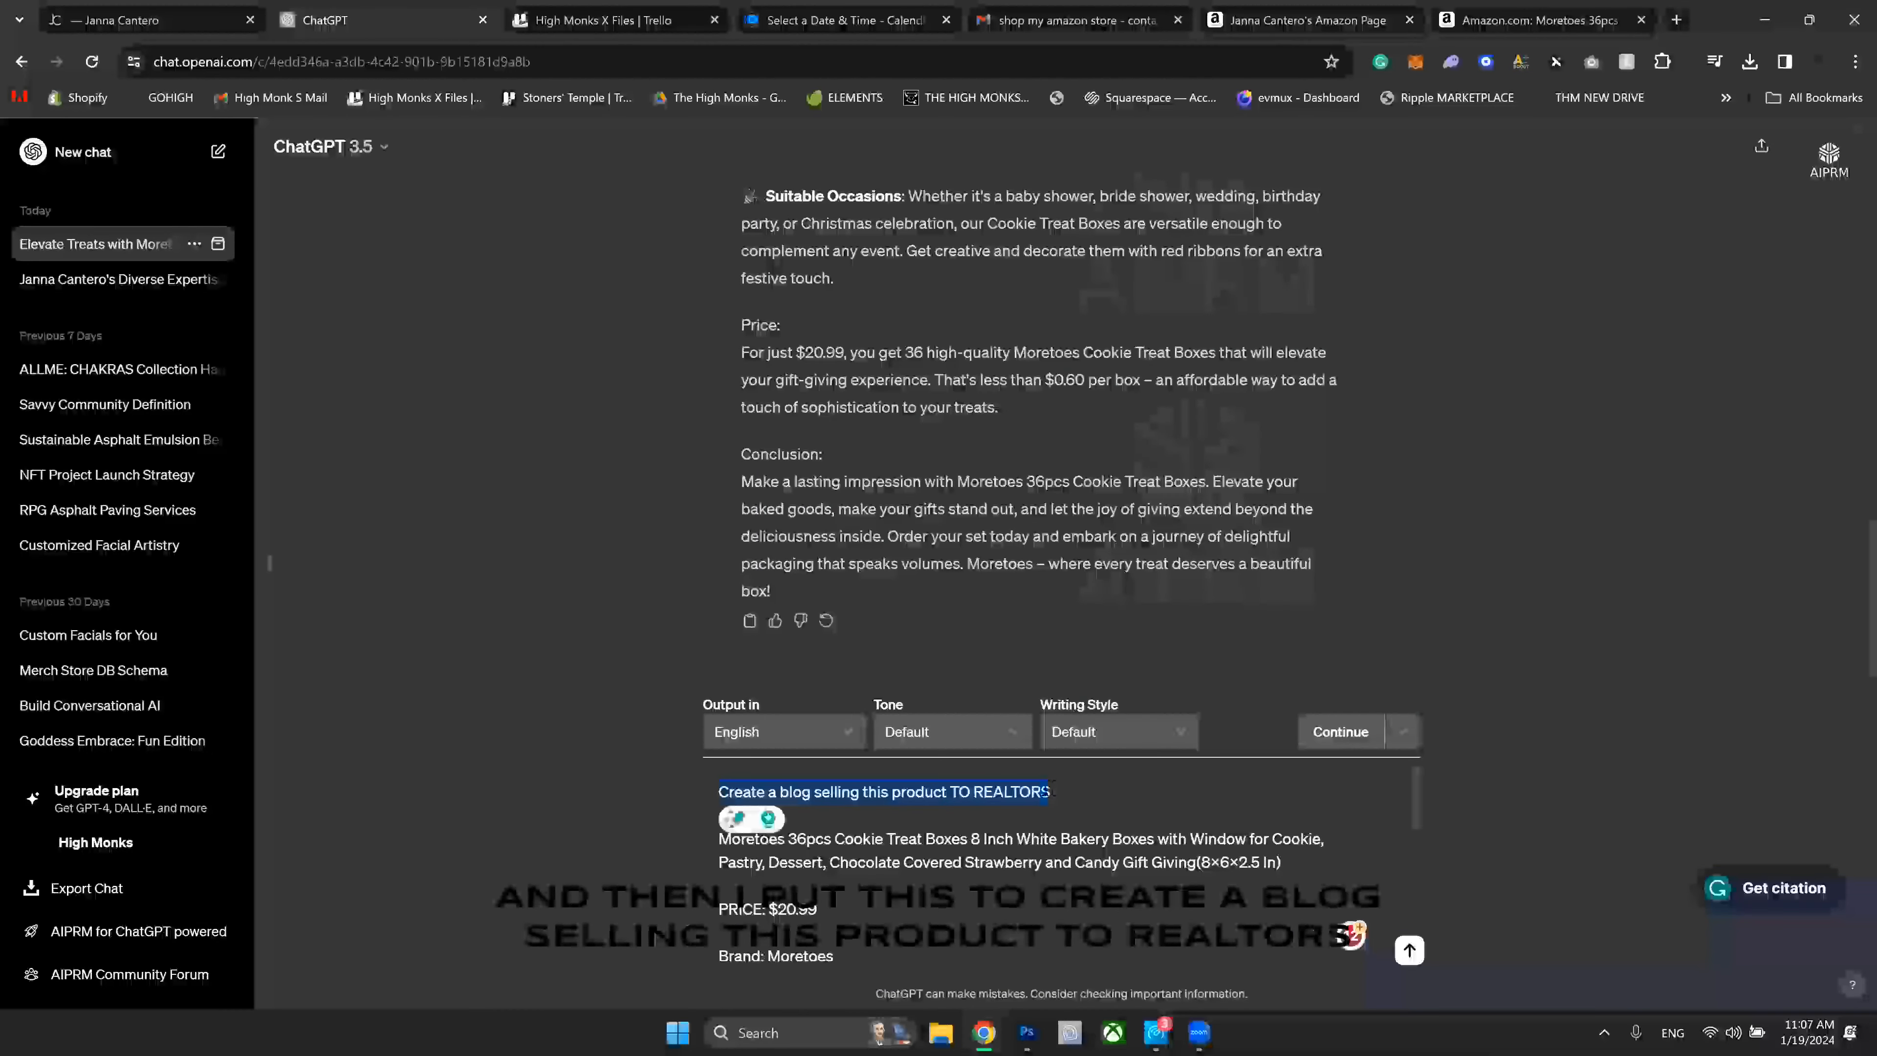
{"action": "scroll", "coordinate": [945, 761], "scroll_direction": "down", "scroll_amount": 5}
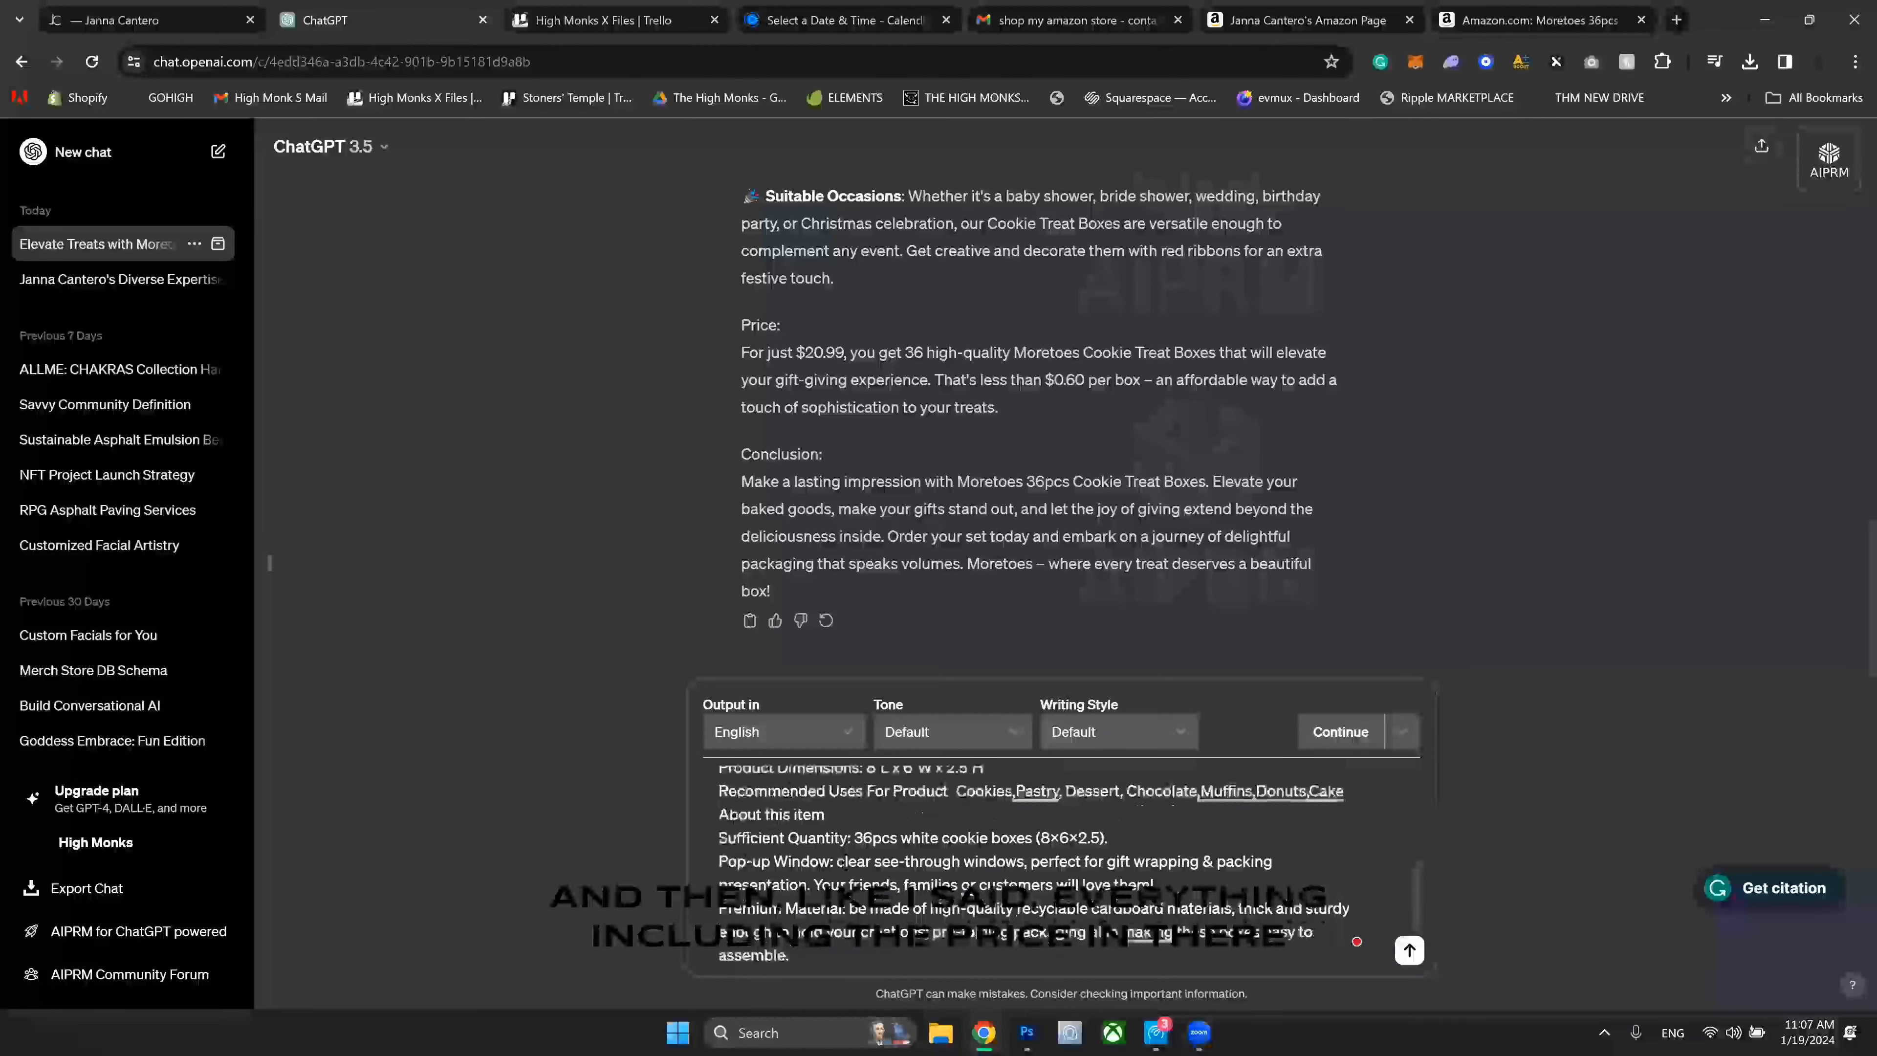
{"action": "scroll", "coordinate": [846, 861], "scroll_direction": "up", "scroll_amount": 4}
{"action": "scroll", "coordinate": [794, 909], "scroll_direction": "down", "scroll_amount": 10}
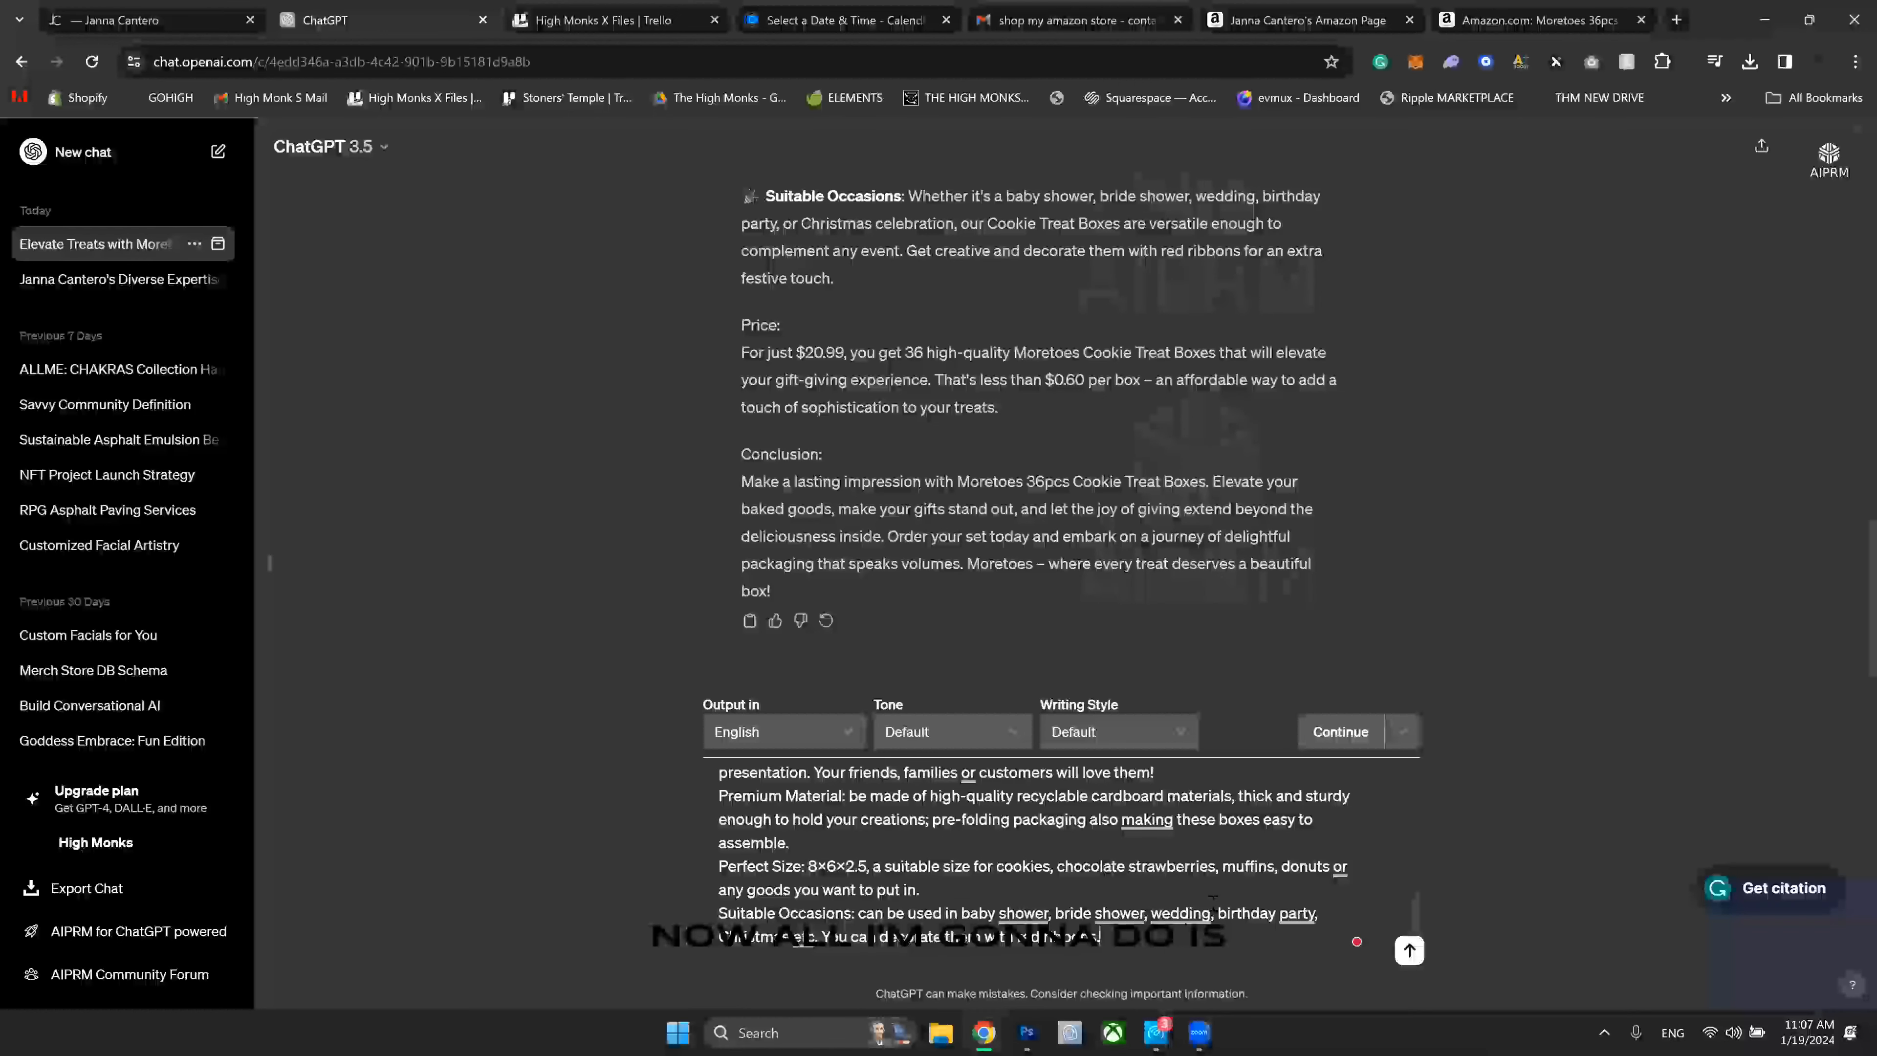
{"action": "key", "text": "Return"}
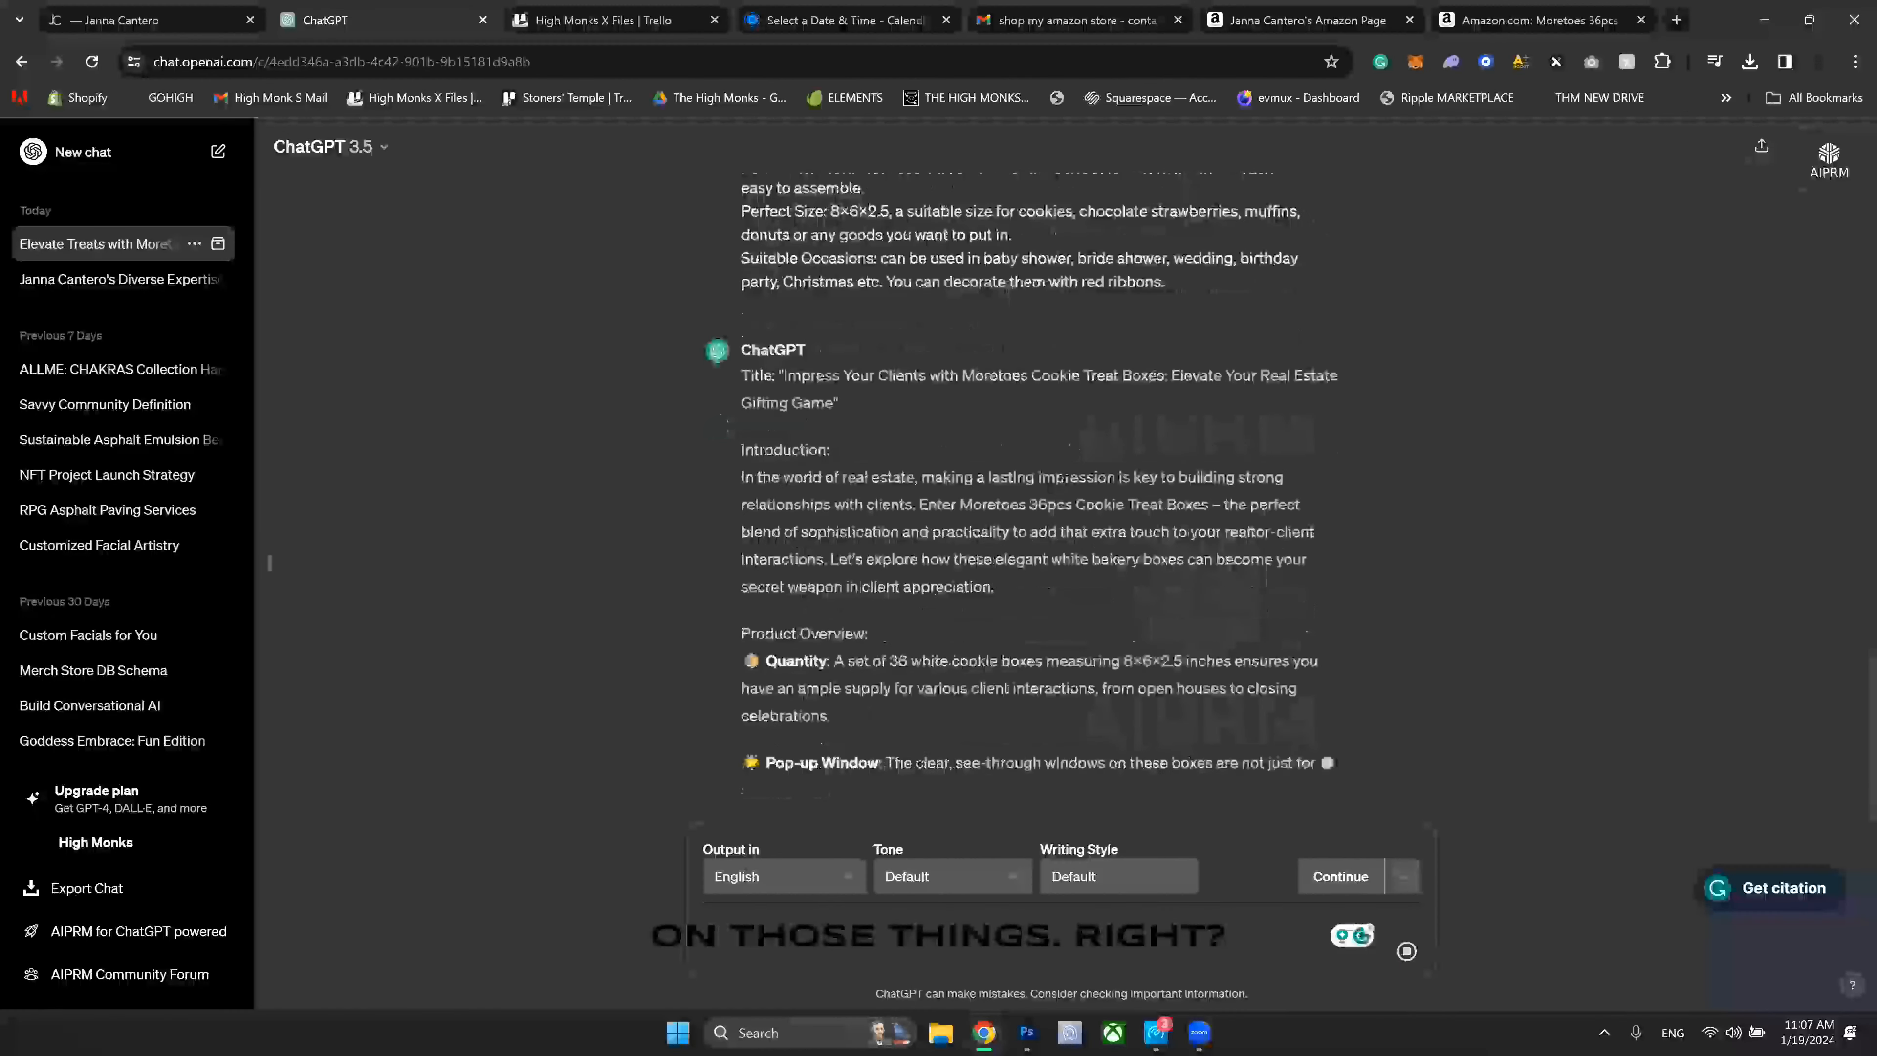
{"action": "left_click", "coordinate": [111, 21]}
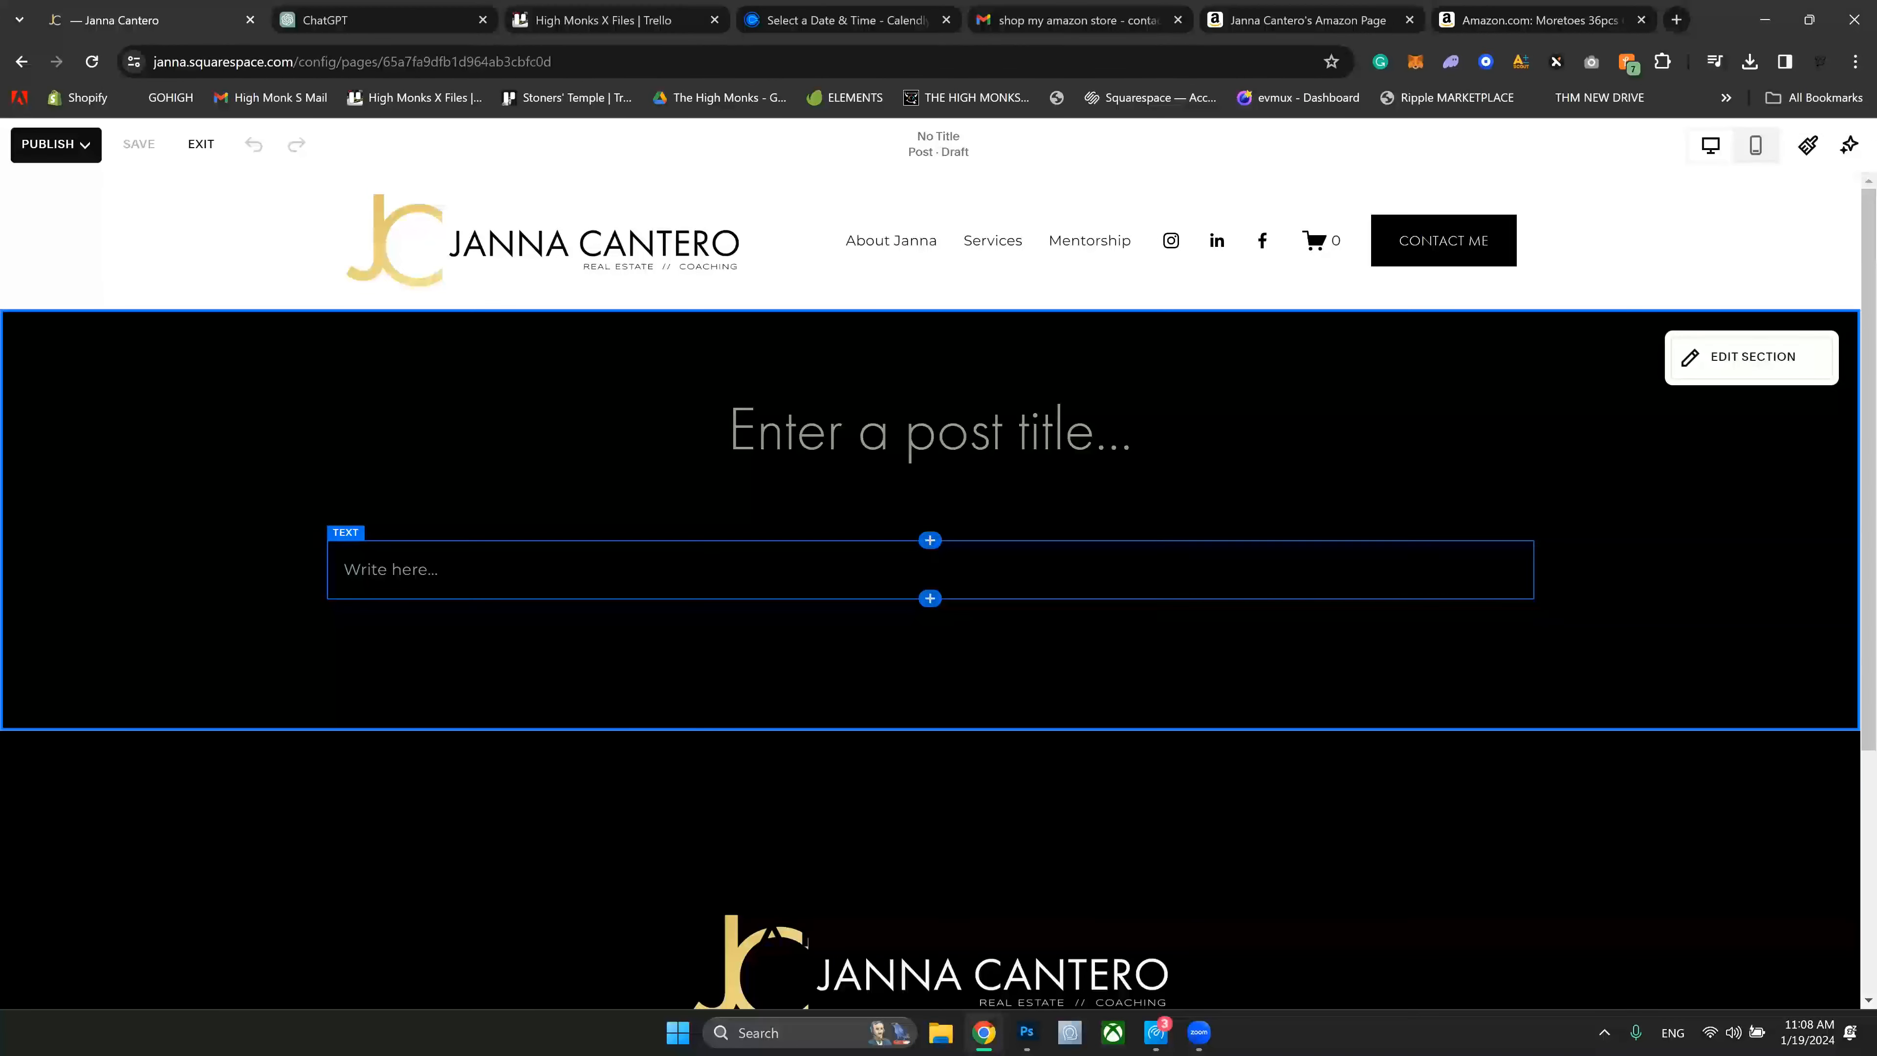
{"action": "left_click", "coordinate": [929, 540]}
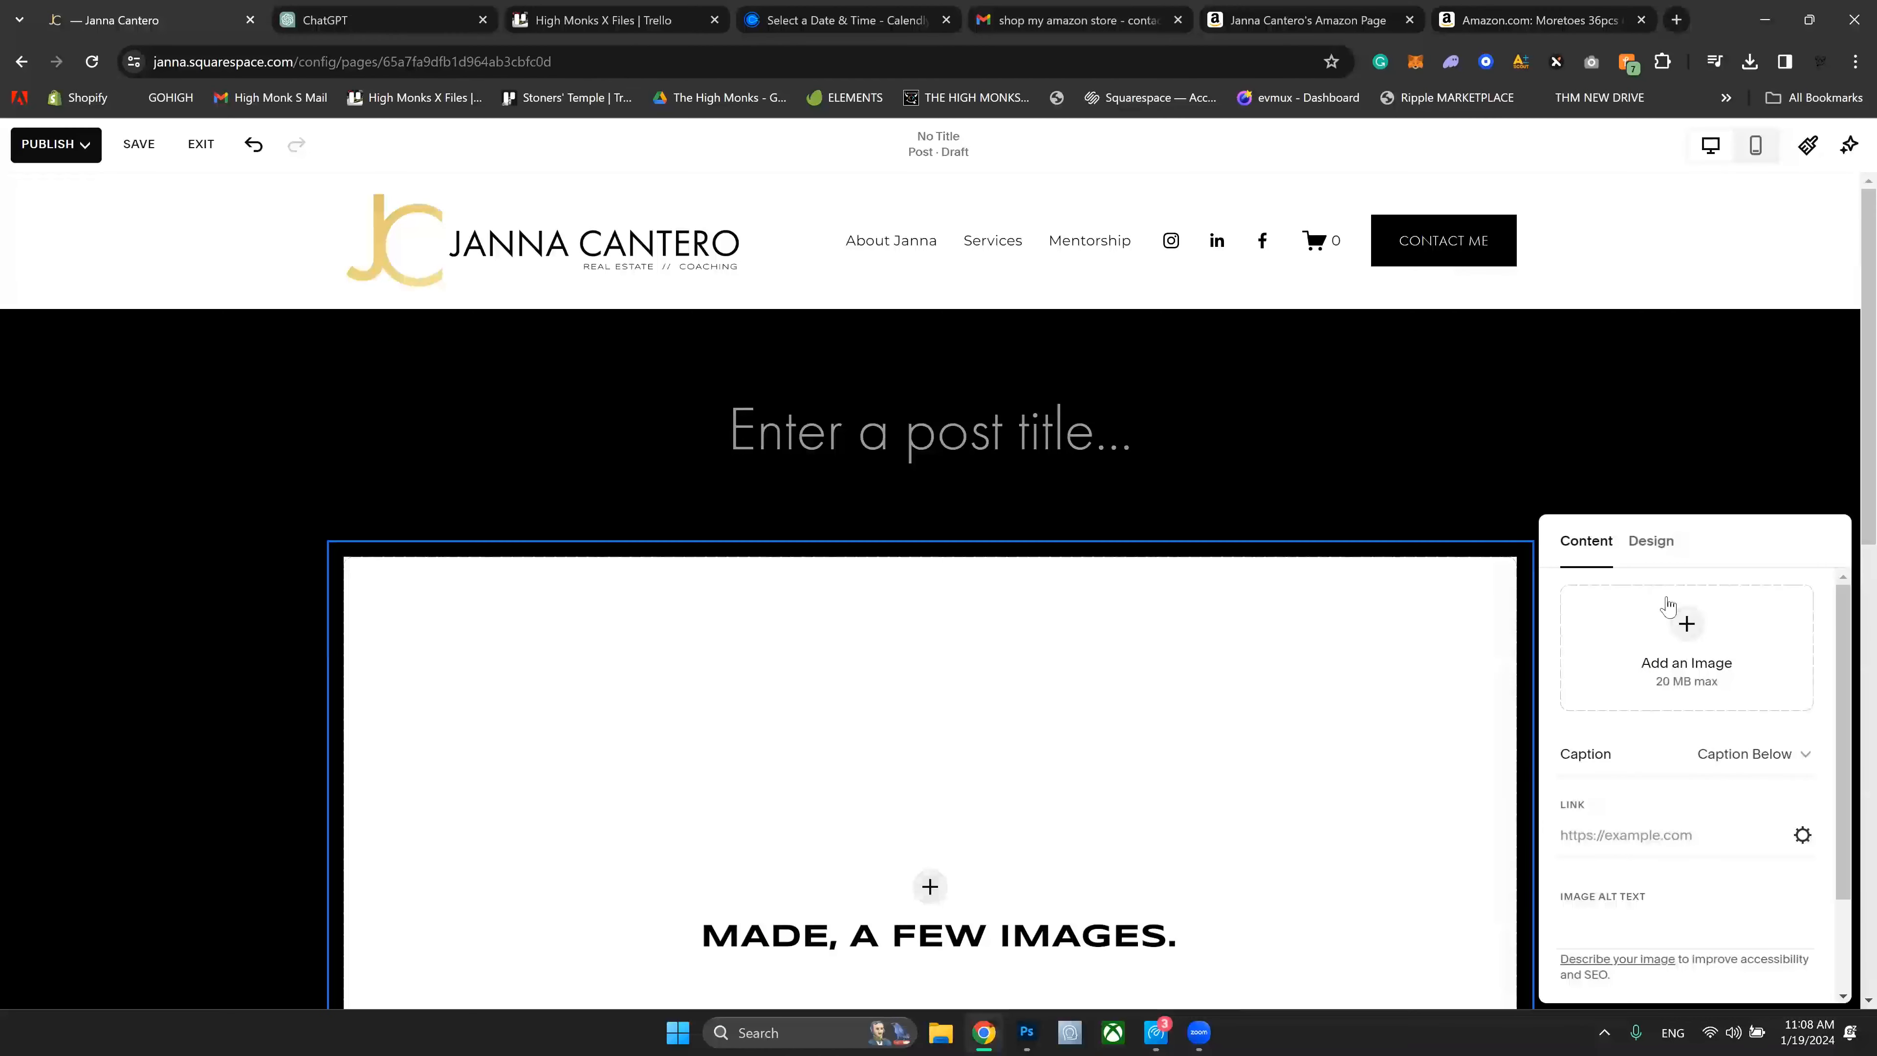
{"action": "scroll", "coordinate": [1669, 606], "scroll_direction": "down", "scroll_amount": 2}
{"action": "scroll", "coordinate": [1672, 613], "scroll_direction": "up", "scroll_amount": 2}
{"action": "left_click", "coordinate": [1684, 627]}
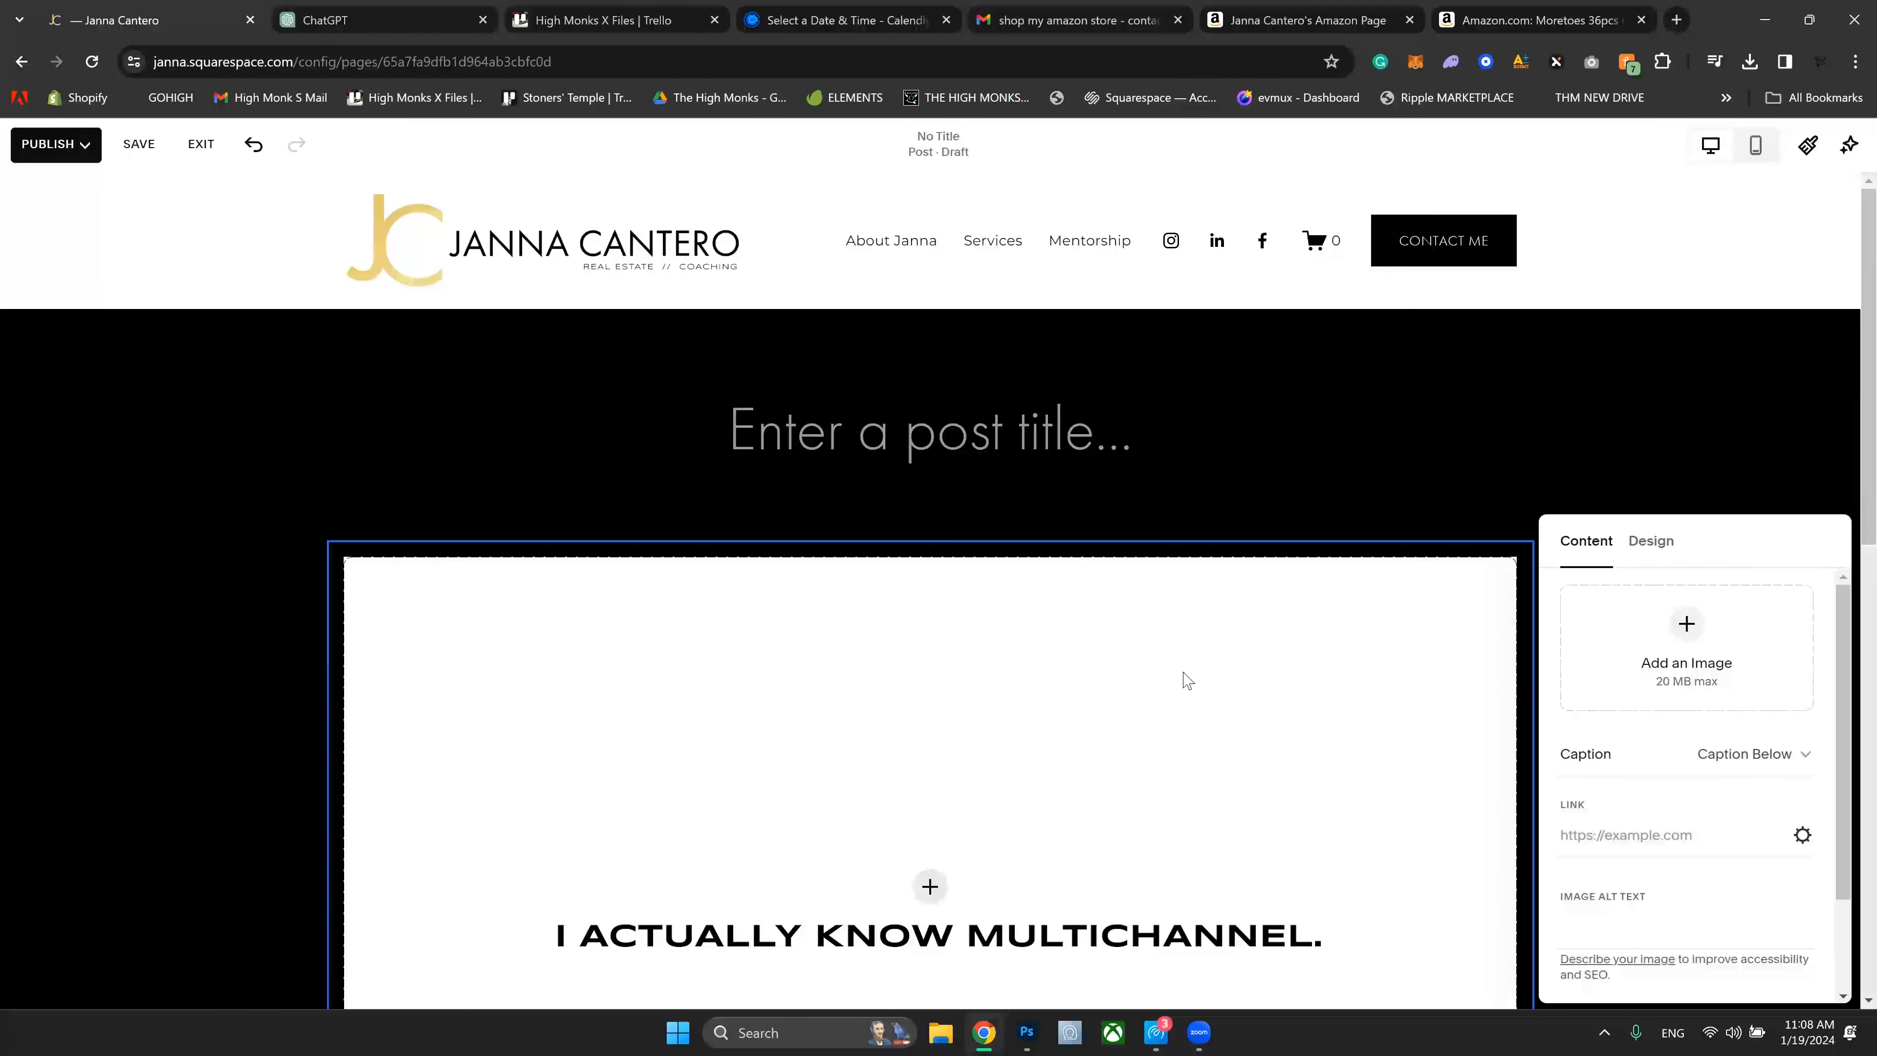
{"action": "left_click", "coordinate": [636, 479]}
{"action": "left_click", "coordinate": [515, 642]}
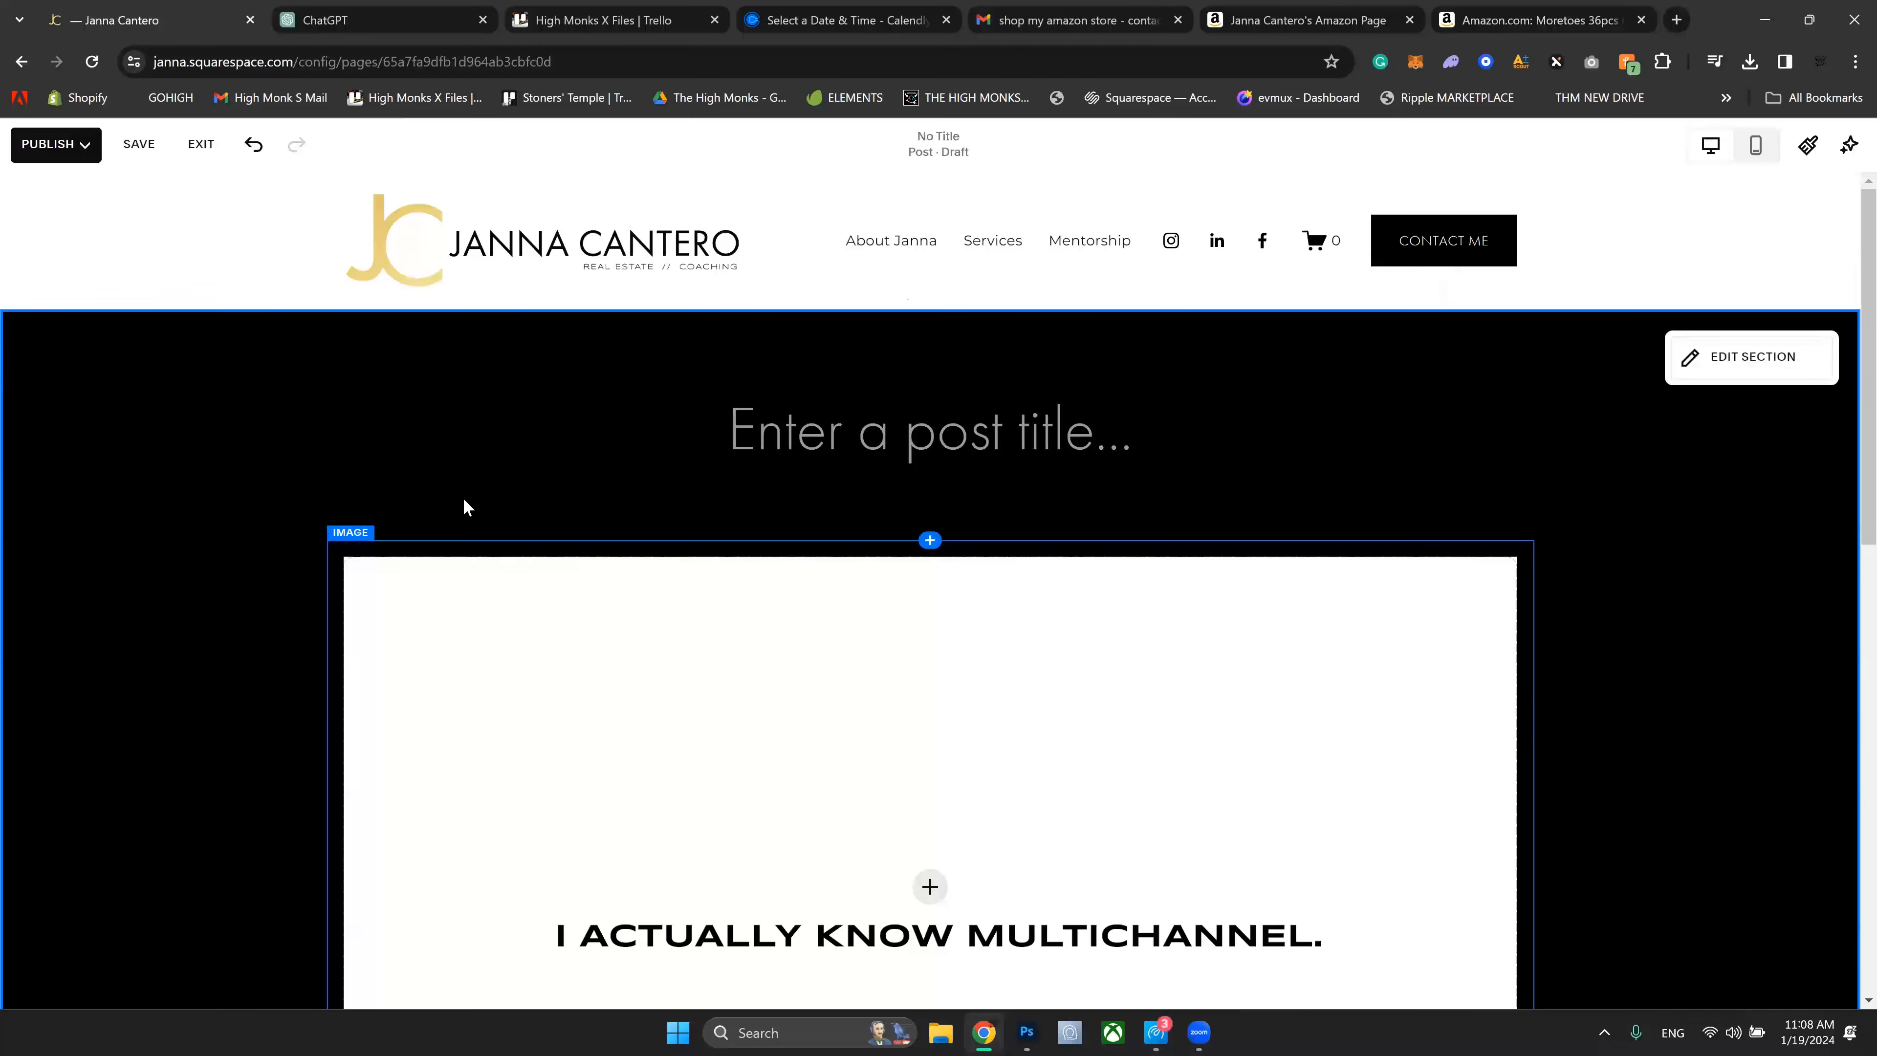
{"action": "left_click", "coordinate": [479, 501]}
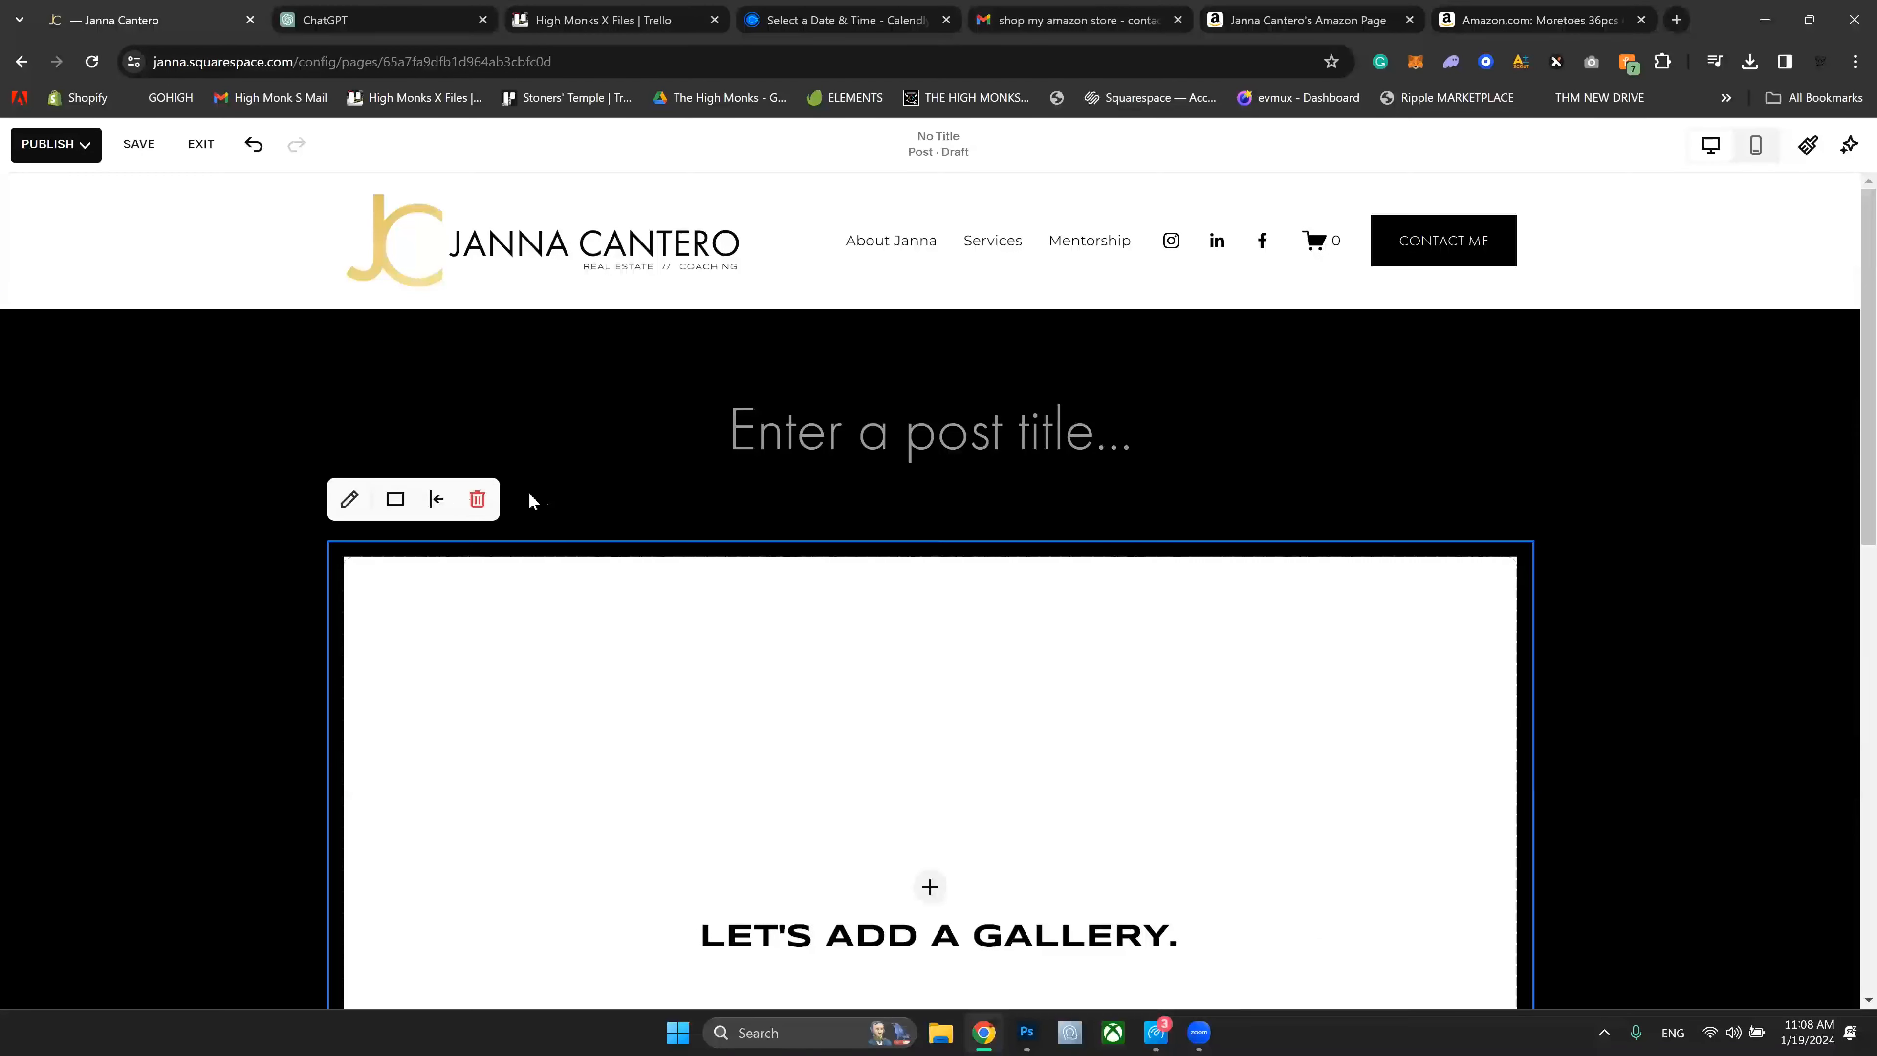
{"action": "left_click", "coordinate": [478, 502]}
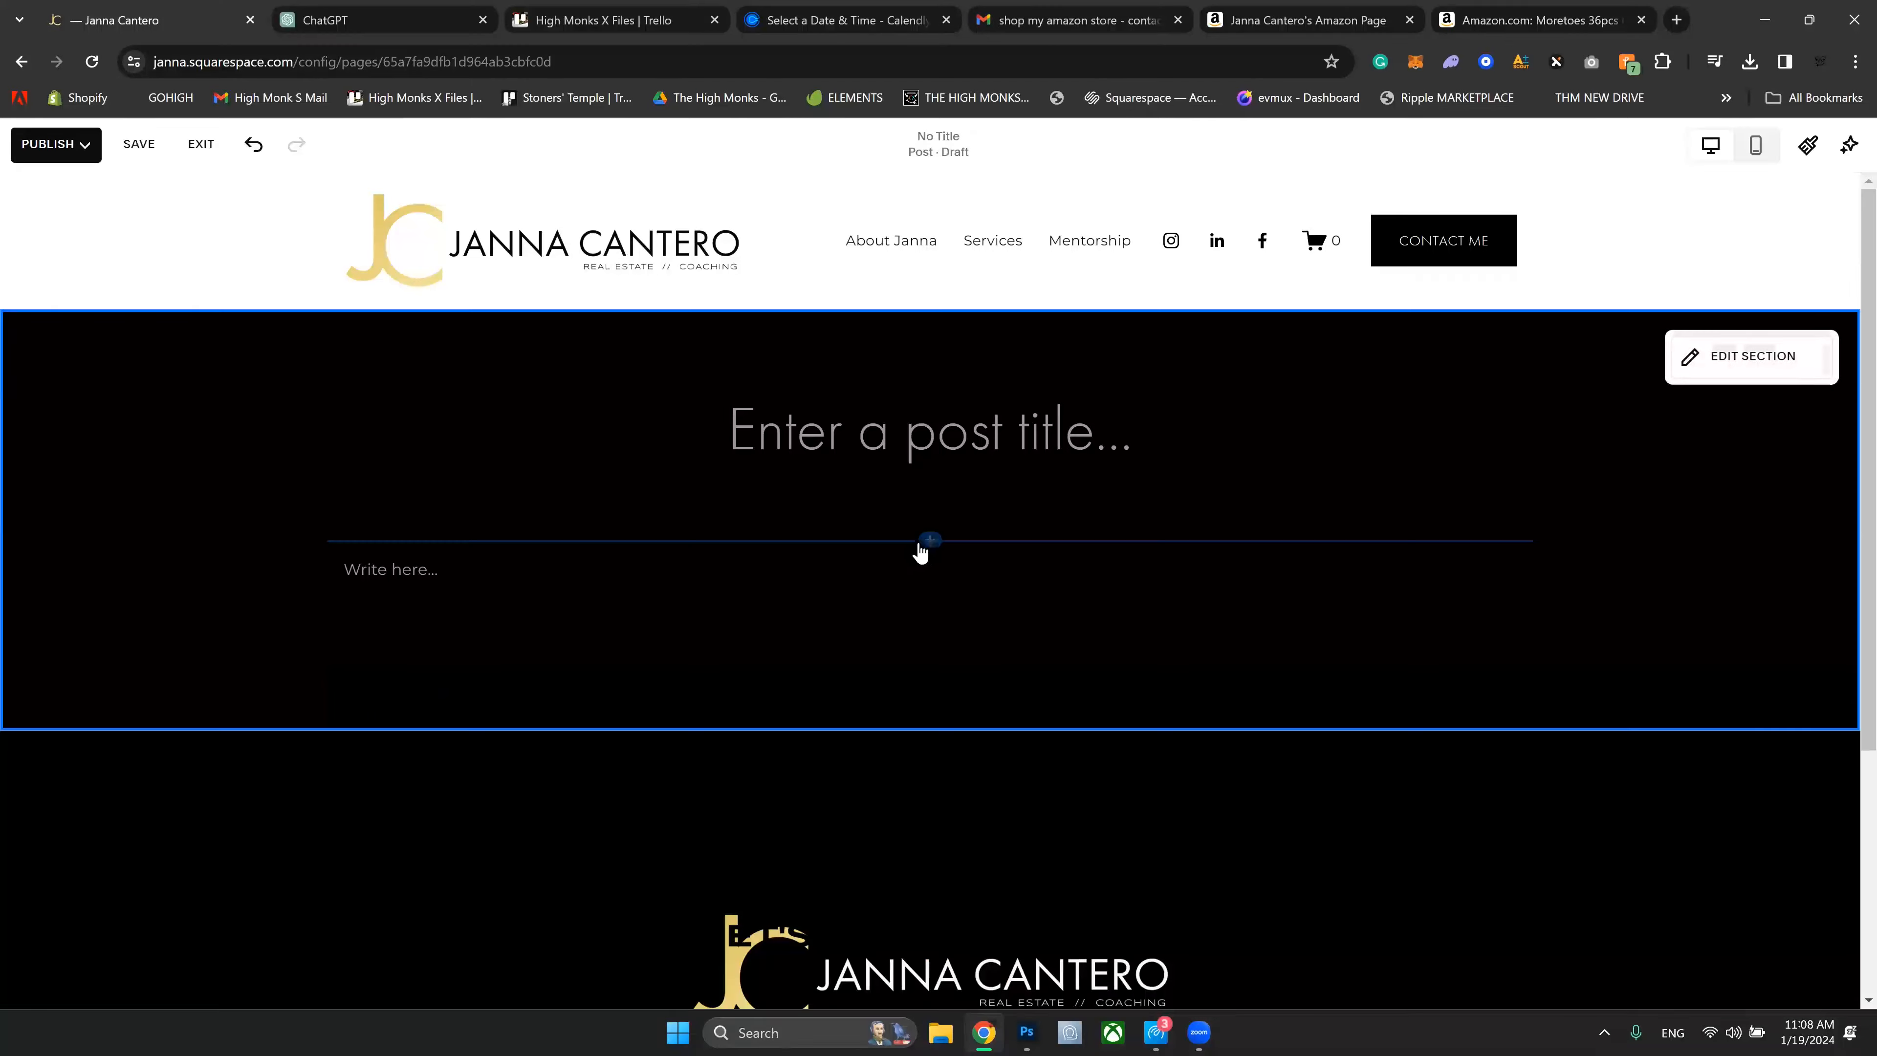
Step: Add a gallery block above the post's text, laid out as a carousel with automatic slide transitions every 3 seconds
{"action": "left_click", "coordinate": [930, 542]}
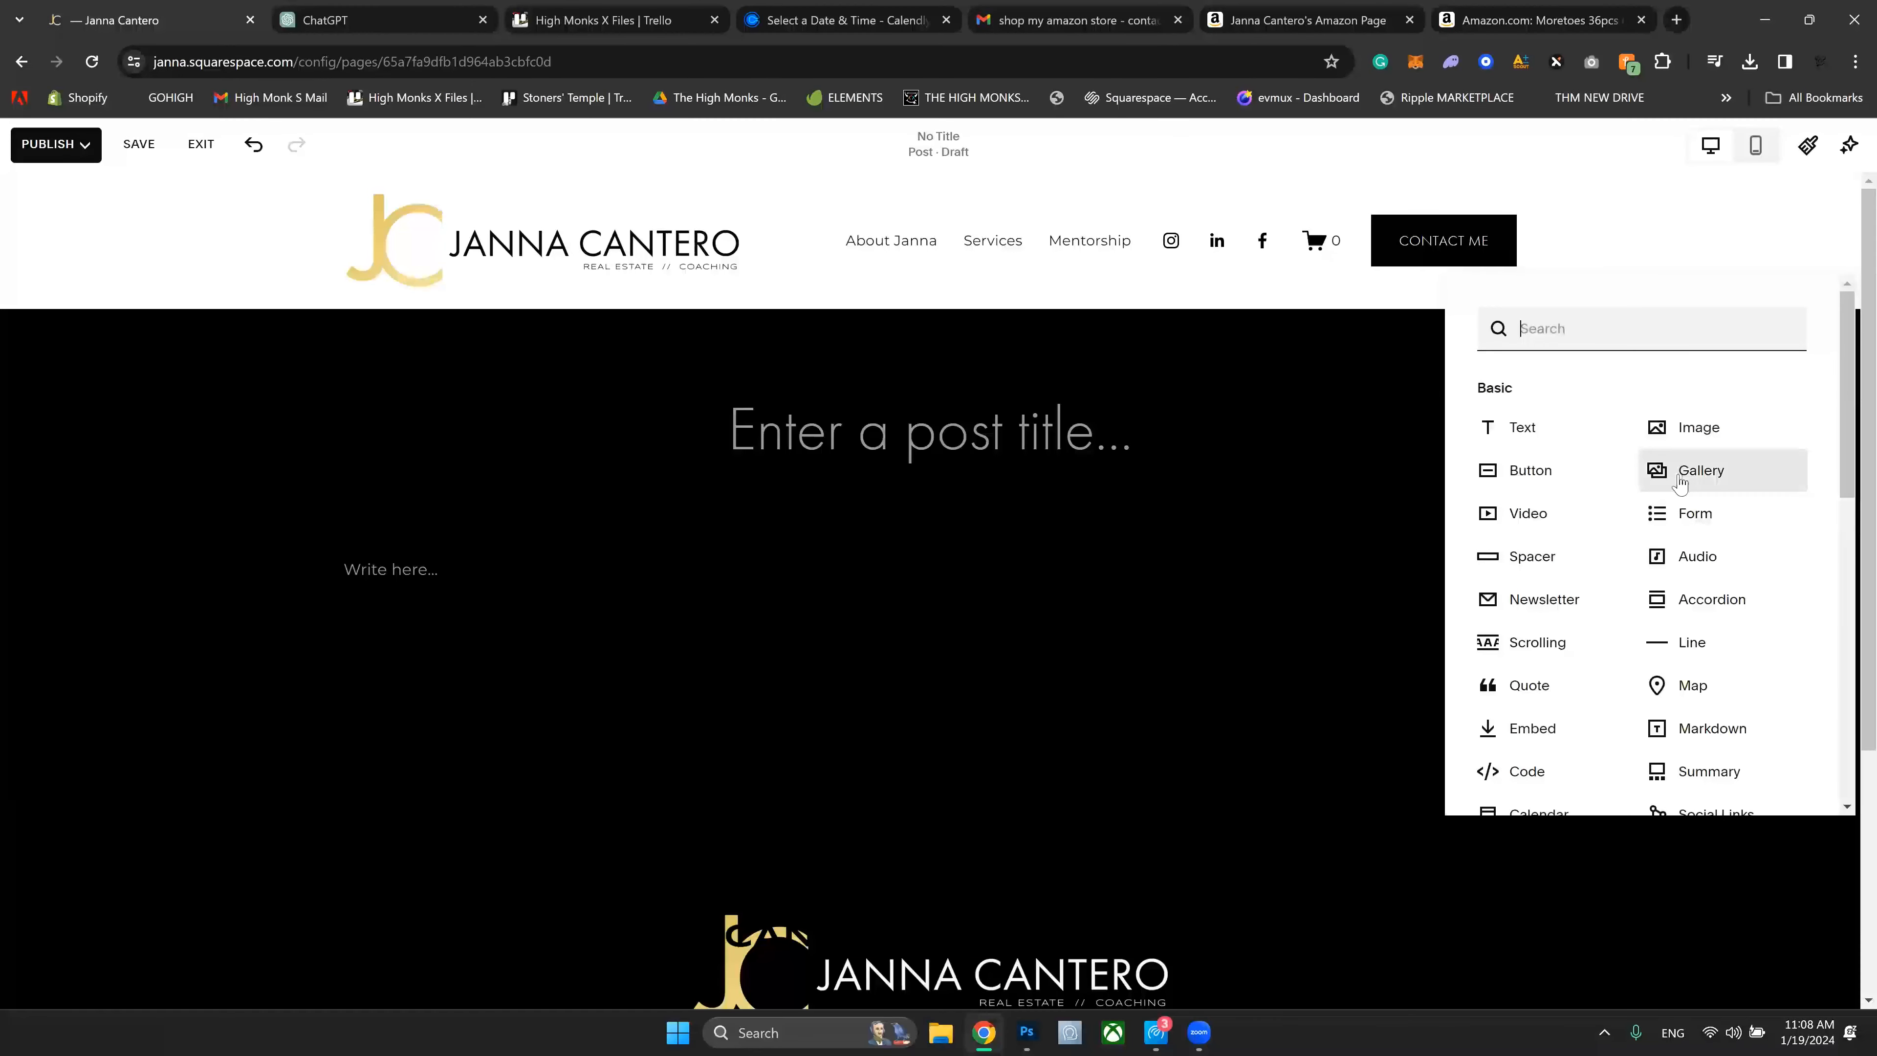
{"action": "left_click", "coordinate": [1680, 481]}
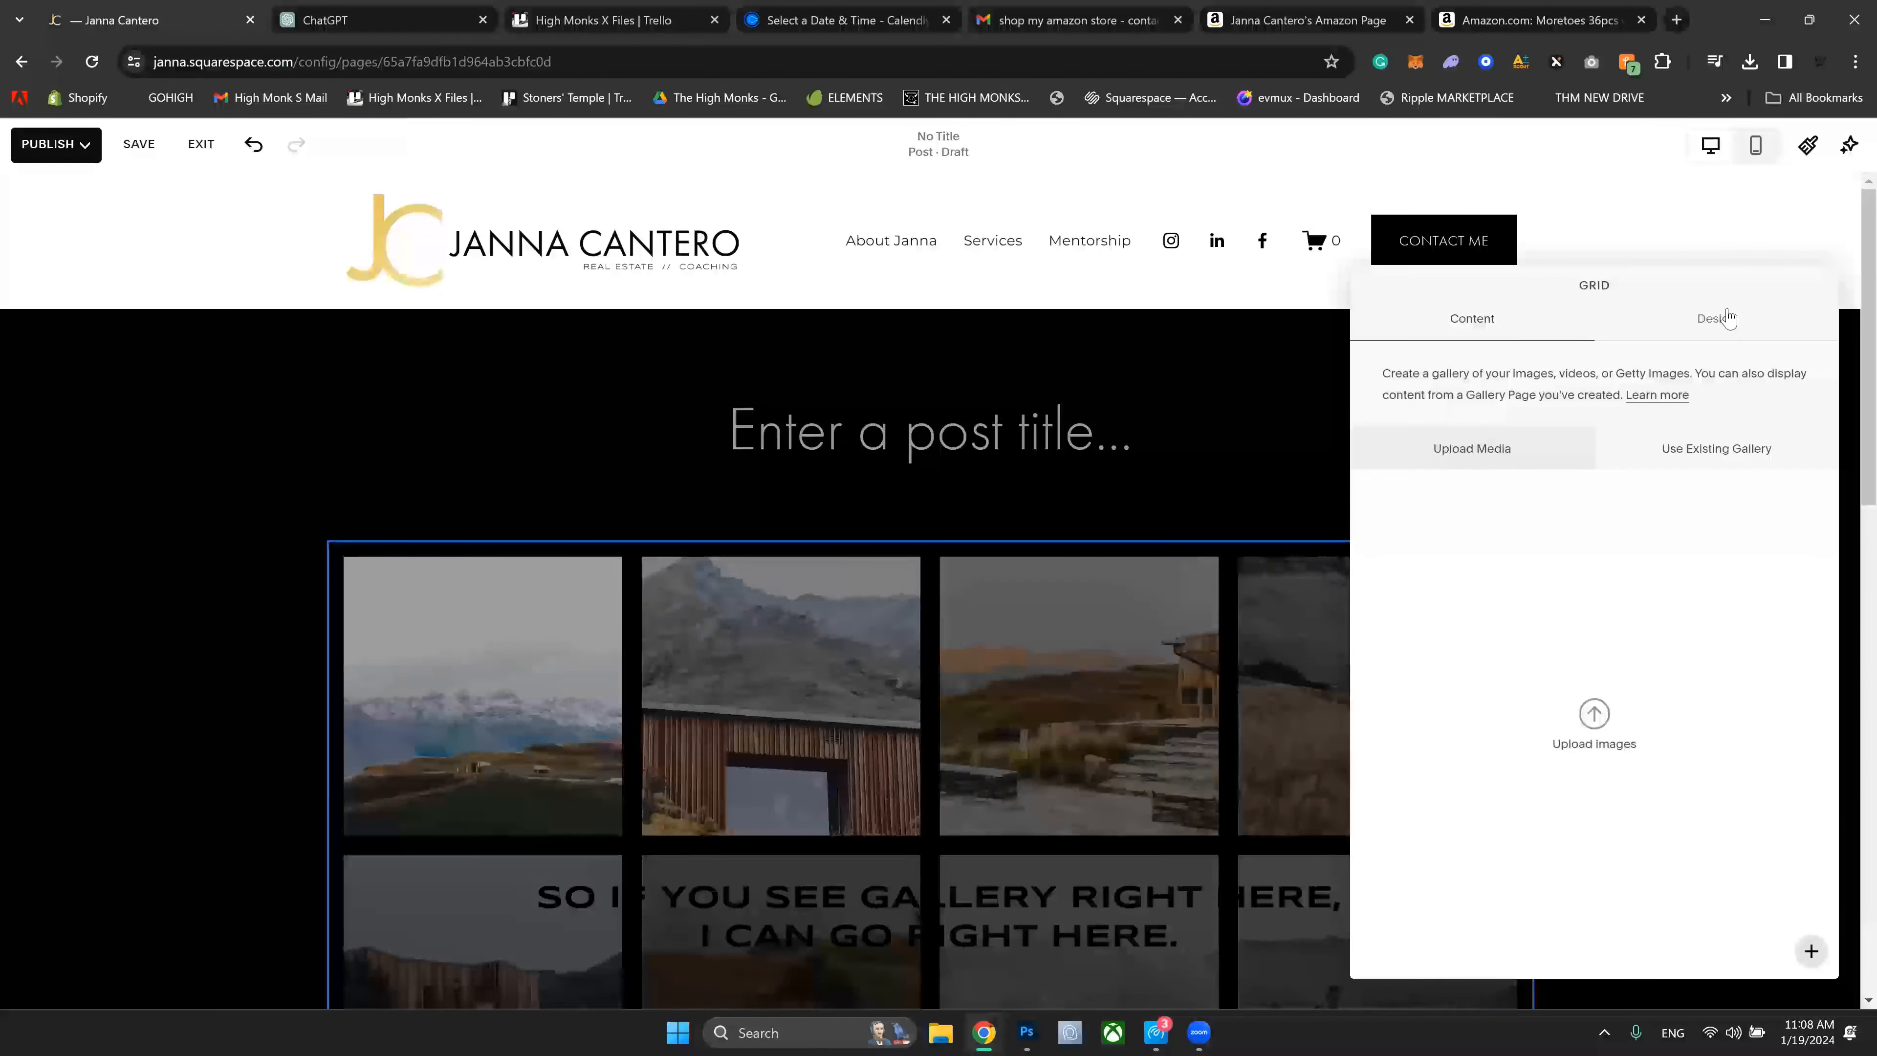
{"action": "left_click", "coordinate": [1717, 319]}
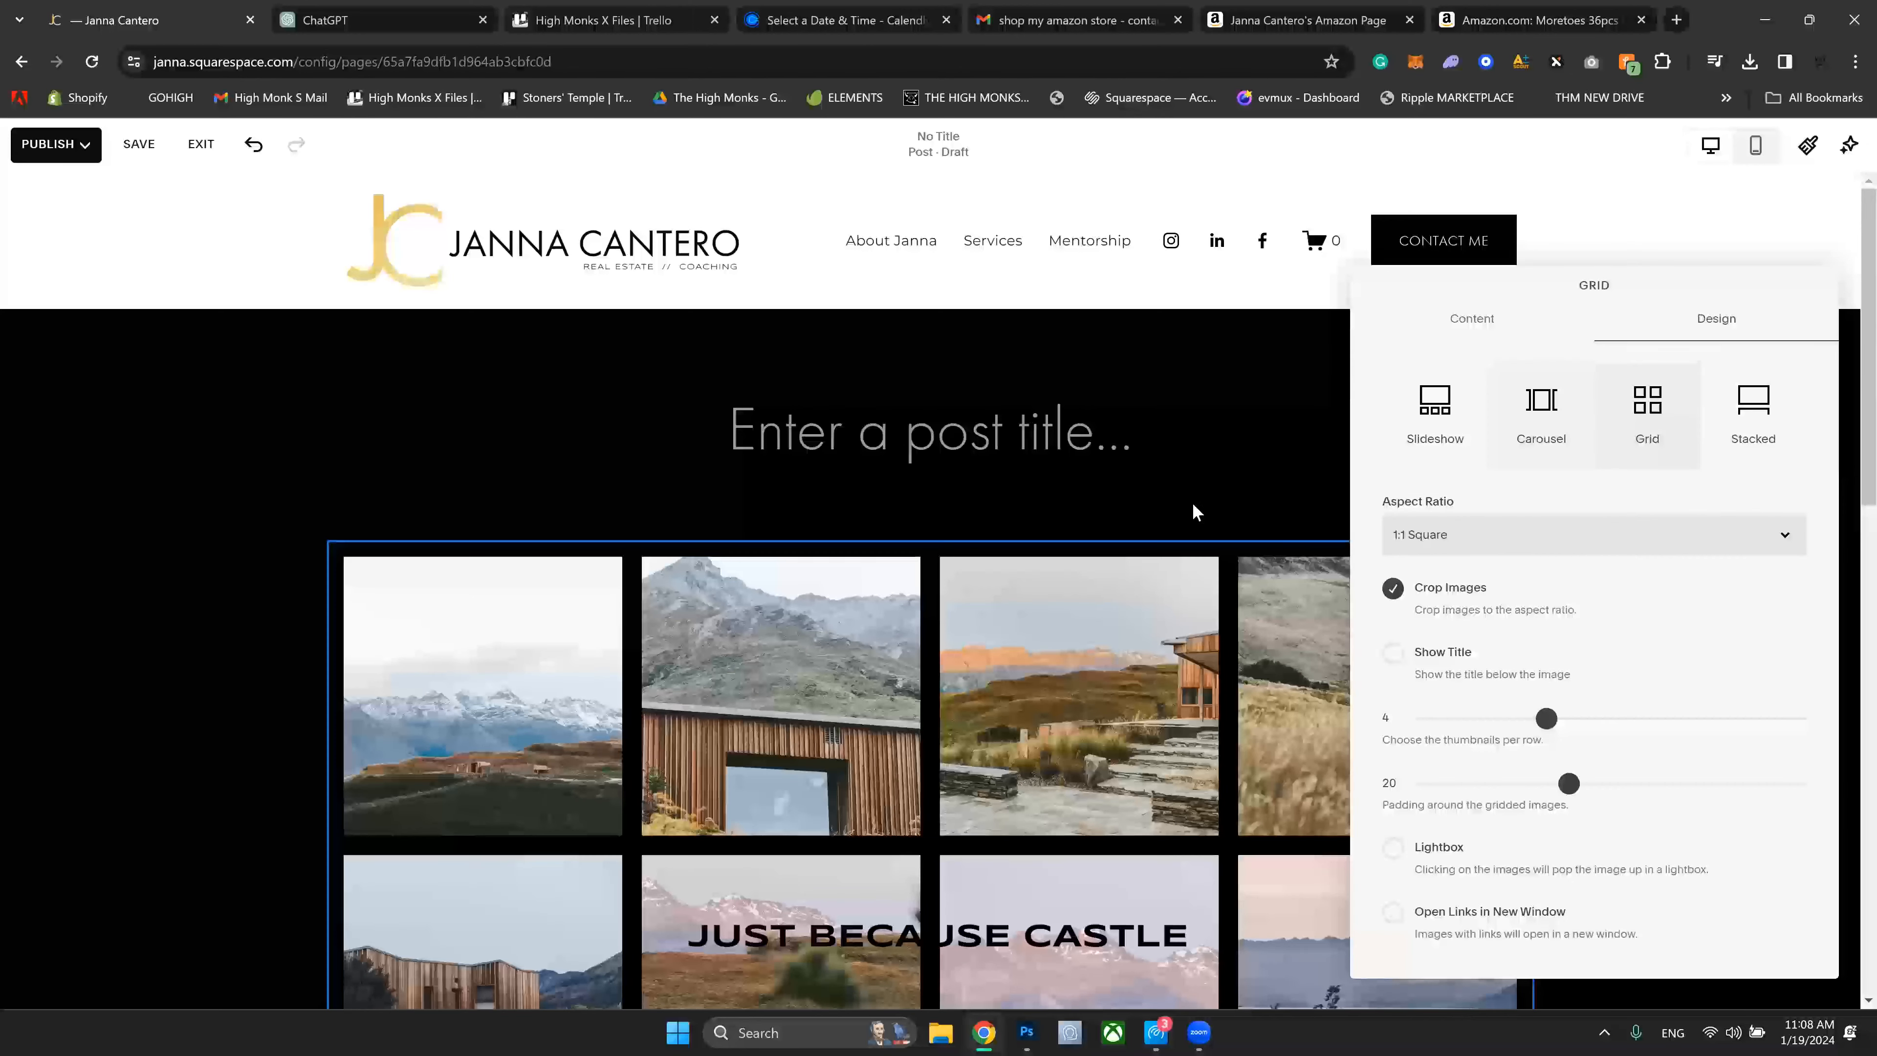
{"action": "left_click", "coordinate": [1537, 427]}
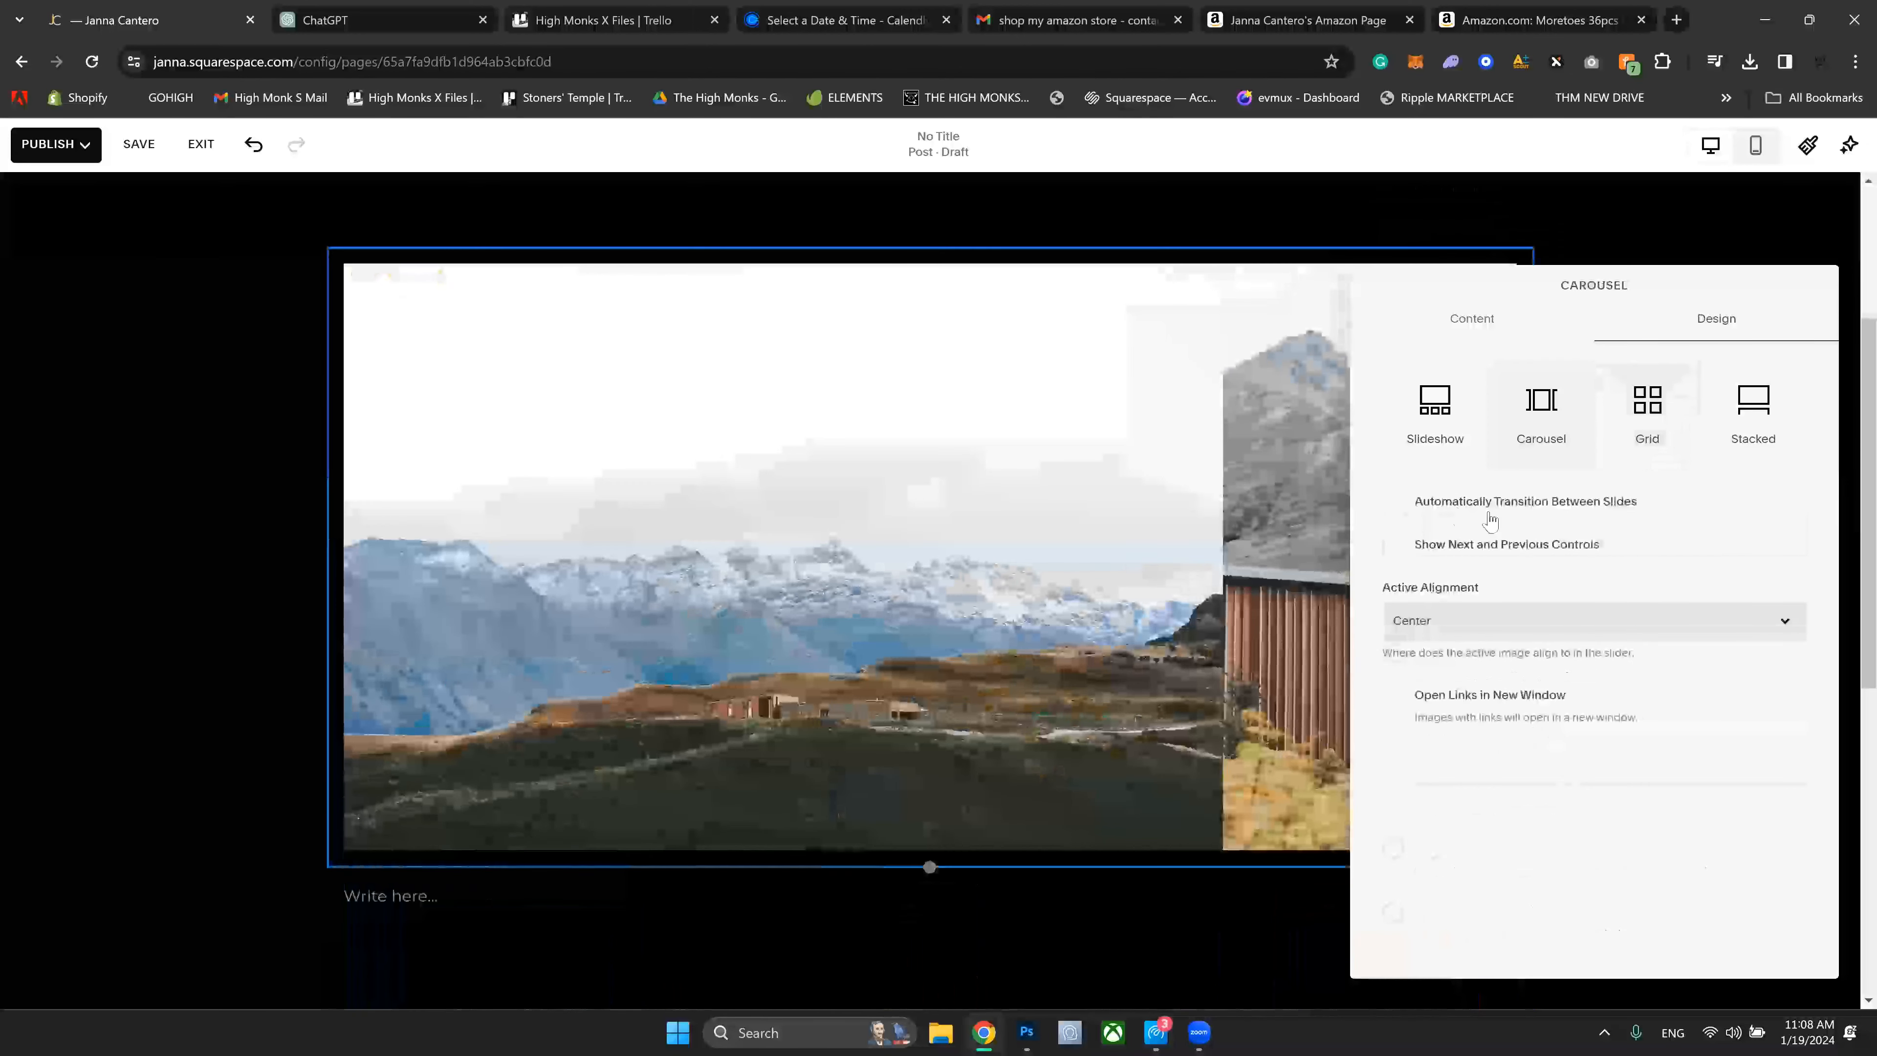
{"action": "left_click", "coordinate": [1411, 509]}
{"action": "left_click_drag", "start_coordinate": [1584, 547], "coordinate": [1493, 550]}
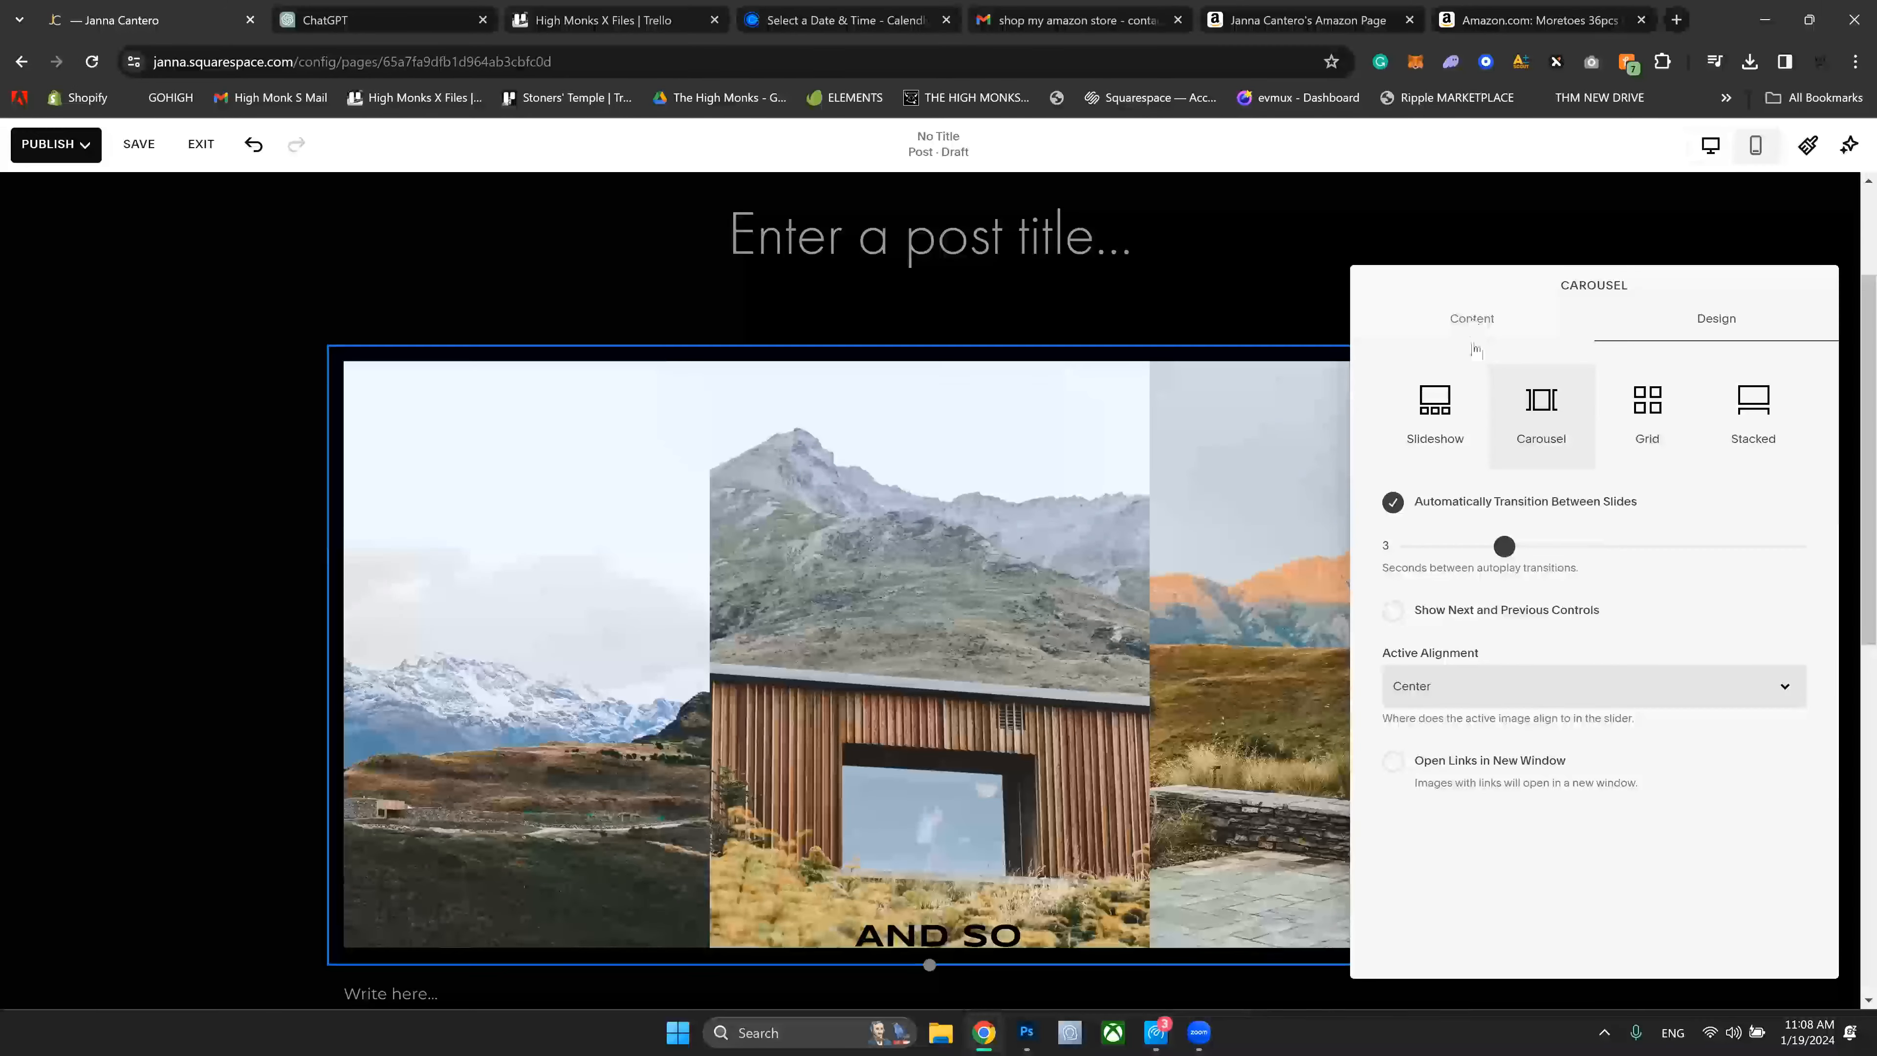
Step: Upload the six product images from the AMAZON PRODUCTS folder to the gallery and reorder them, from stacked boxes first to assembly steps last
{"action": "left_click", "coordinate": [1473, 319]}
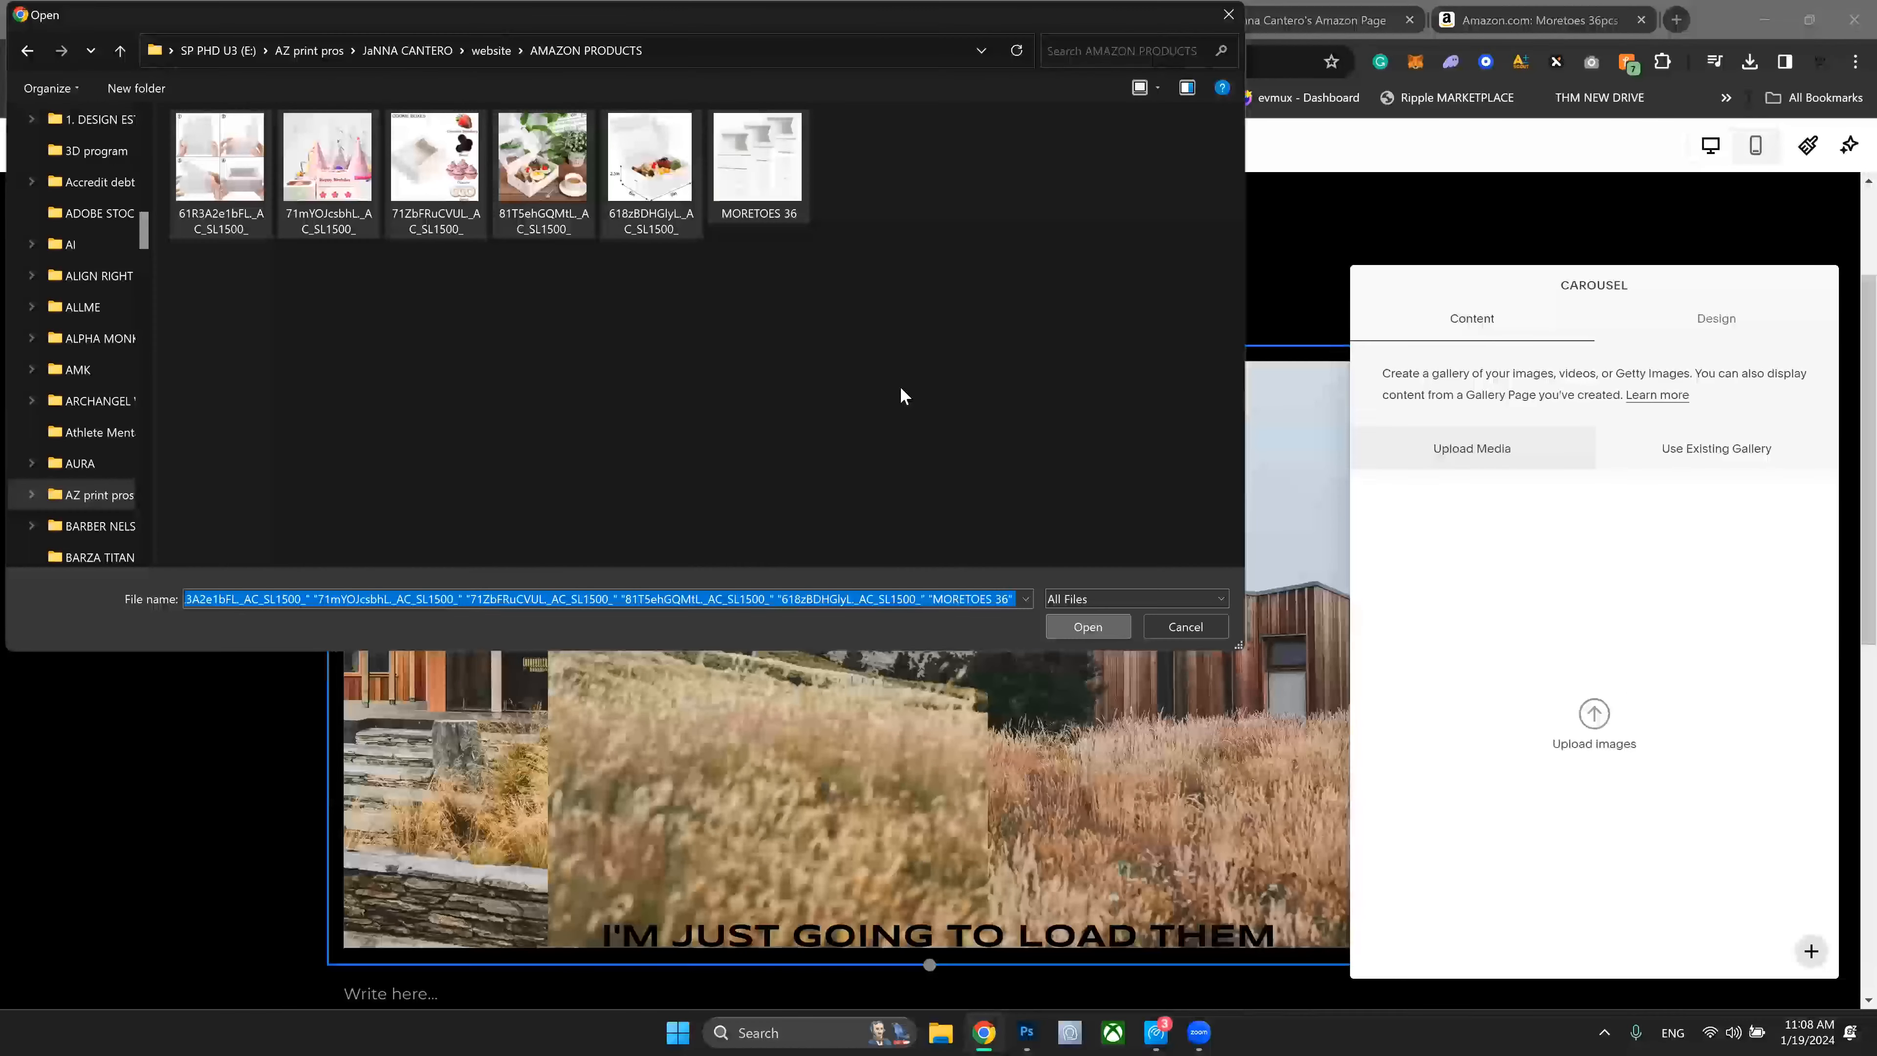
{"action": "key", "text": "Return"}
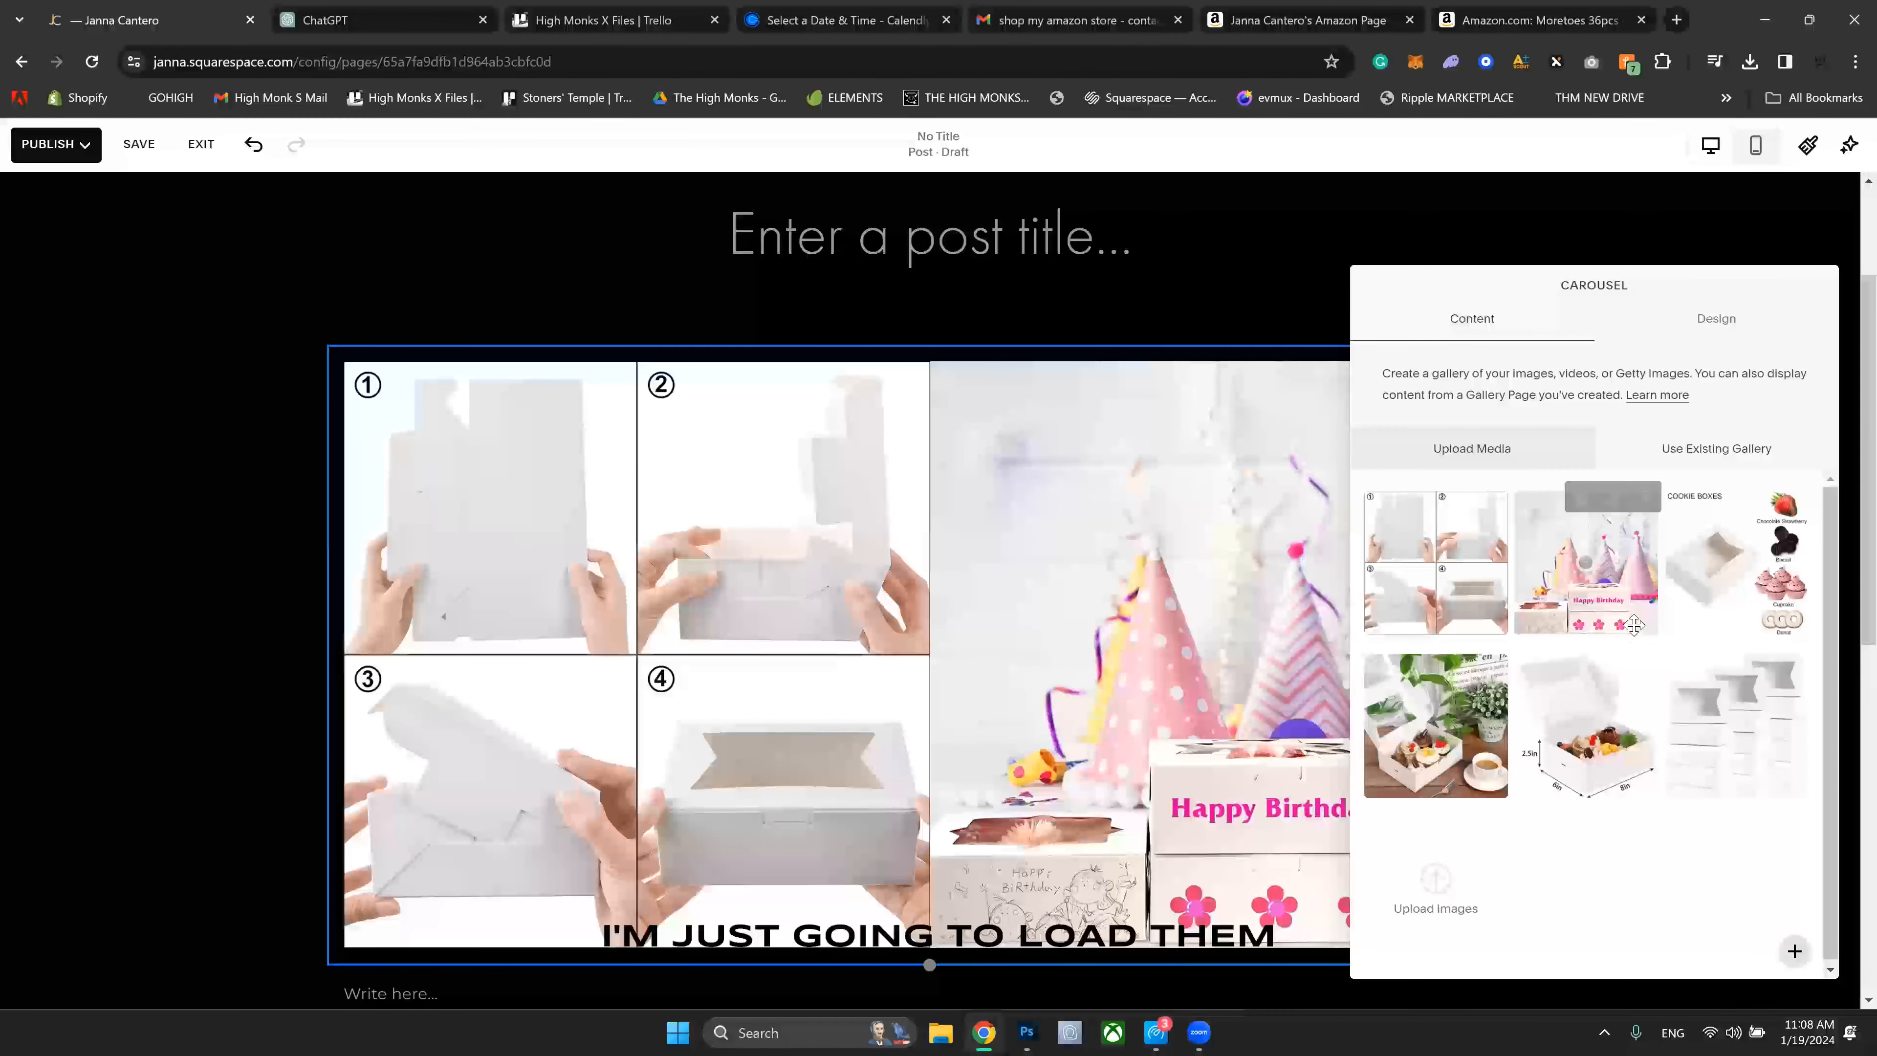
{"action": "left_click_drag", "start_coordinate": [1757, 743], "coordinate": [1473, 555]}
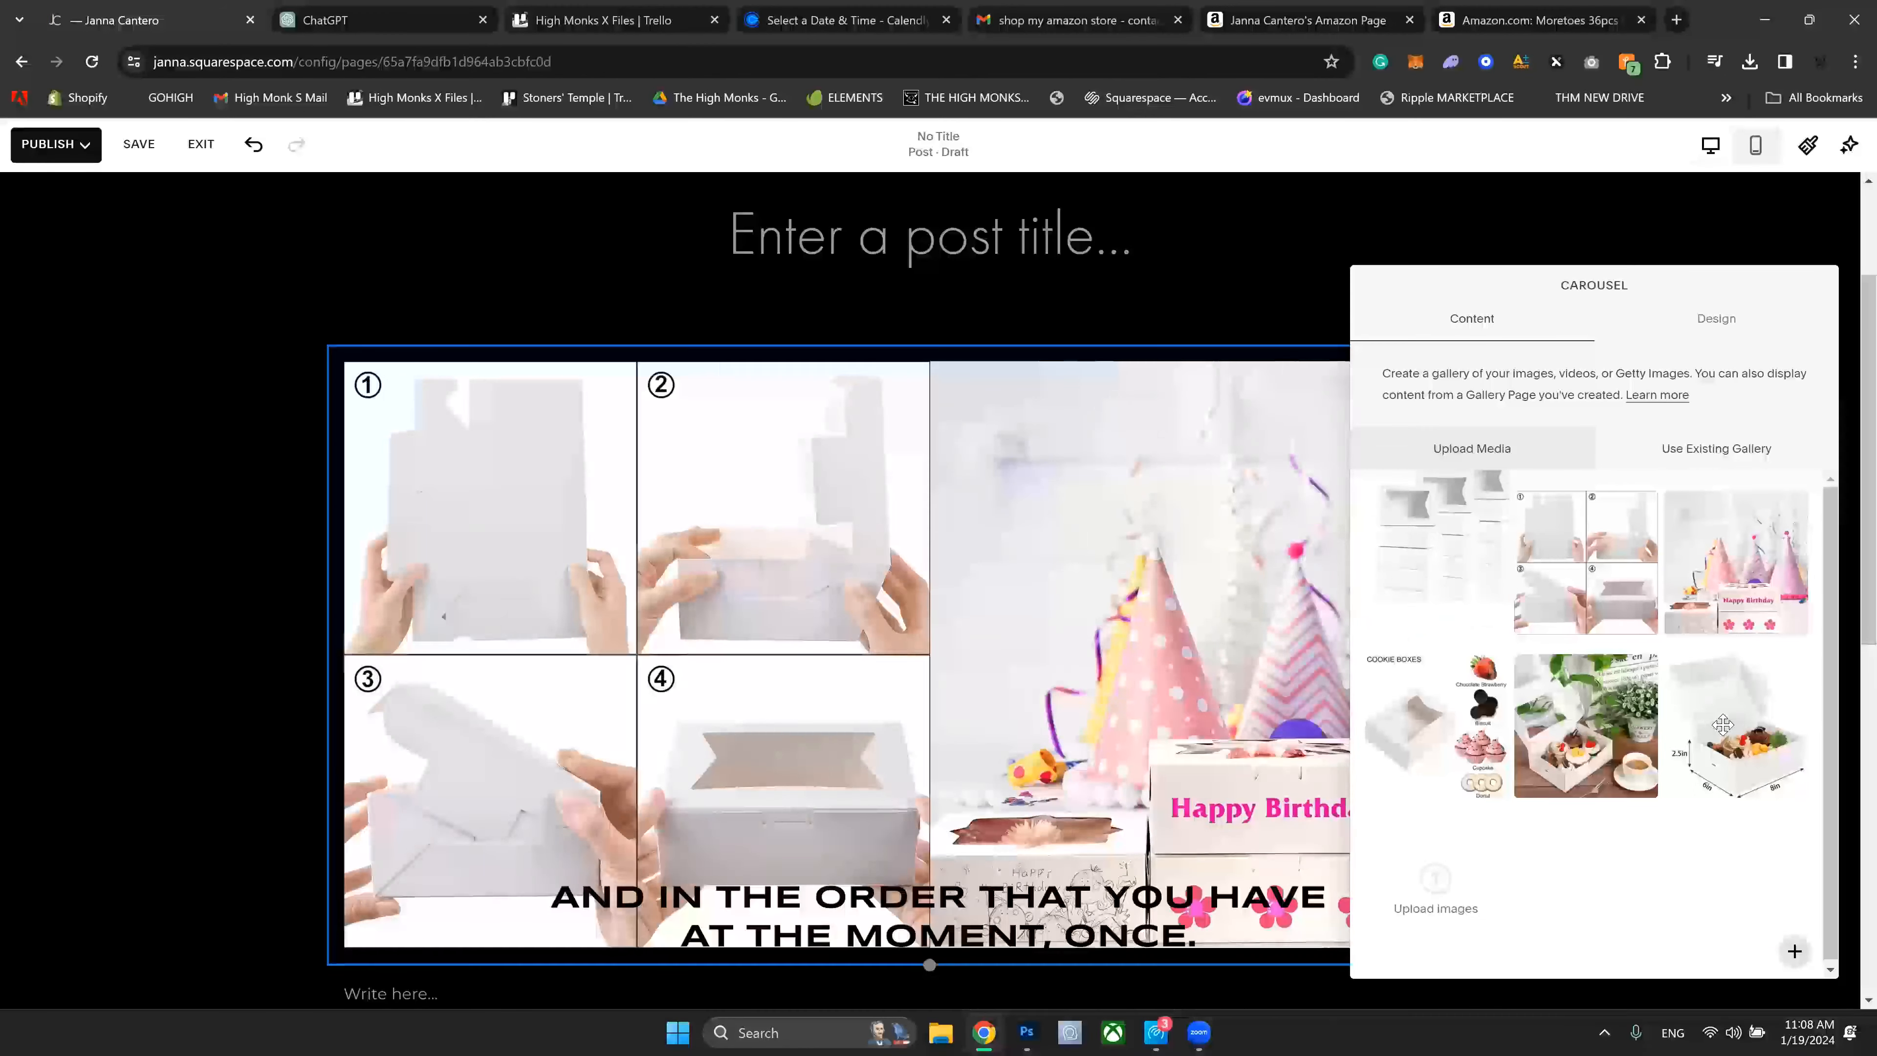
{"action": "left_click_drag", "start_coordinate": [1612, 612], "coordinate": [1598, 587]}
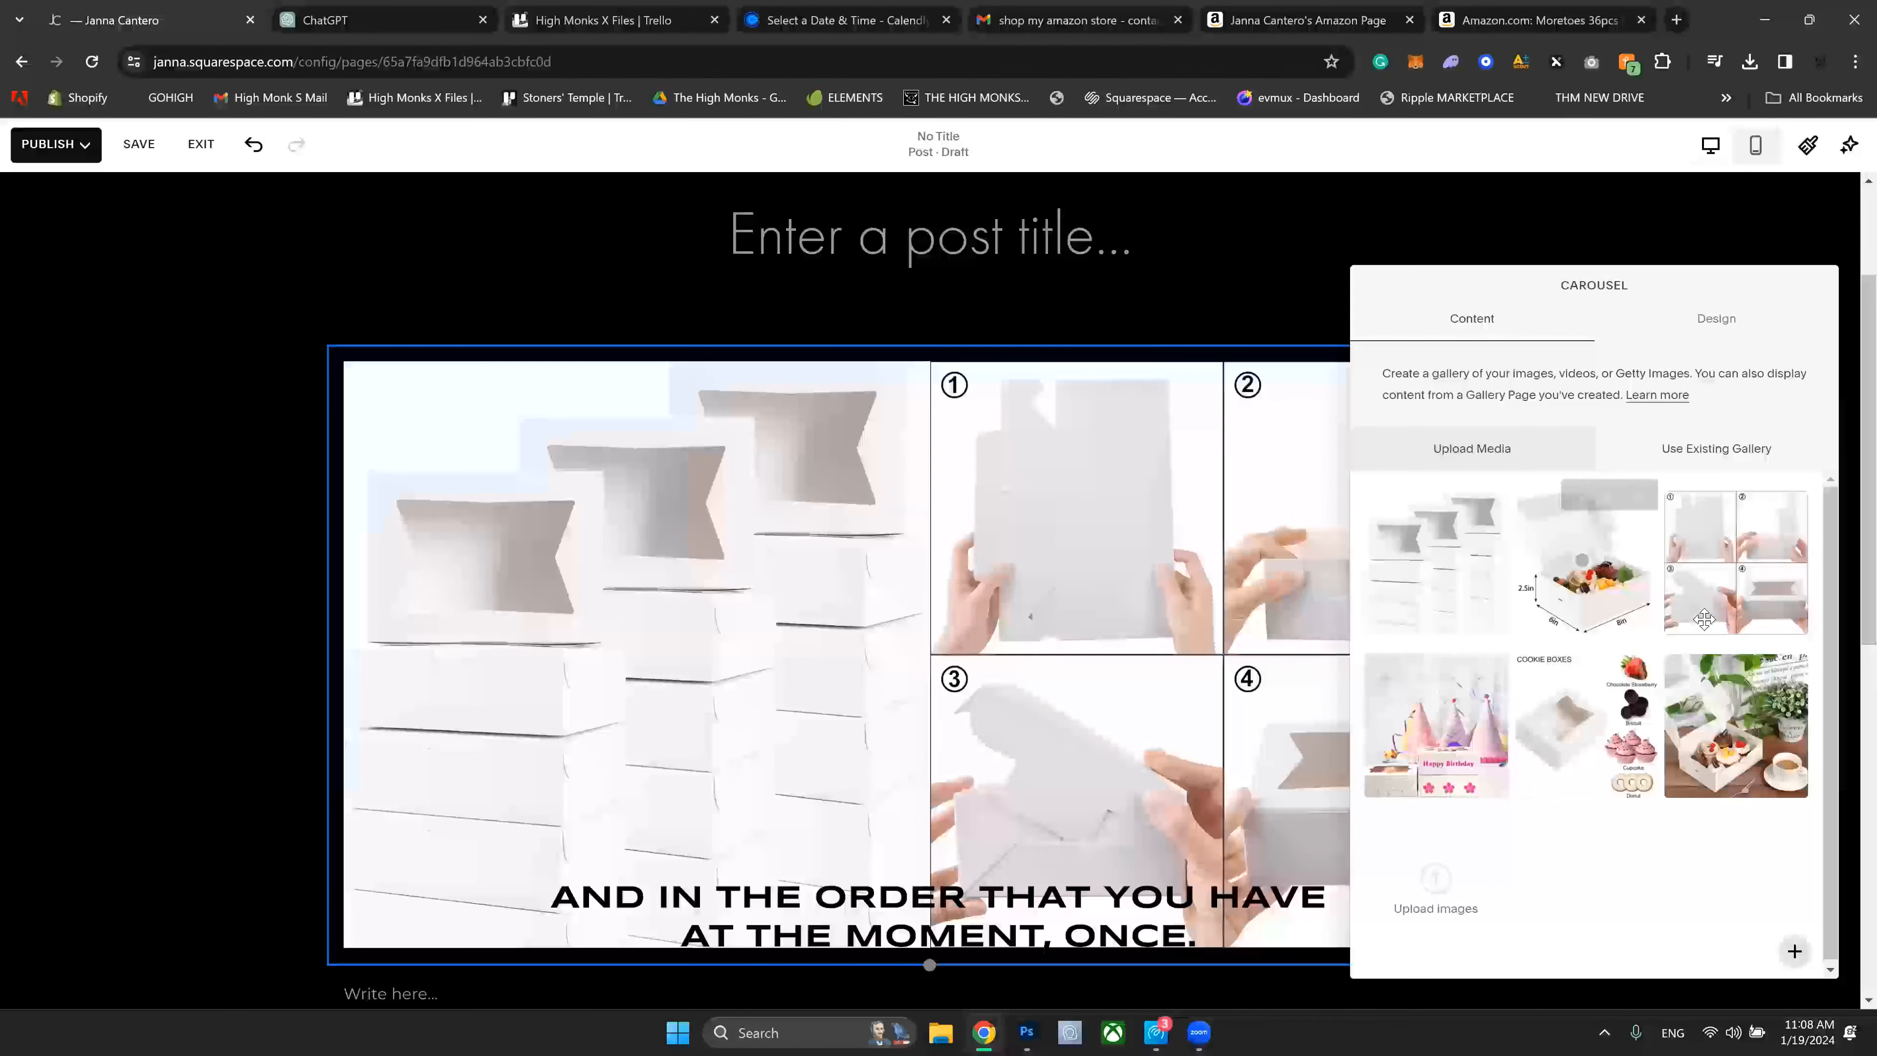
{"action": "left_click_drag", "start_coordinate": [1735, 761], "coordinate": [1734, 586]}
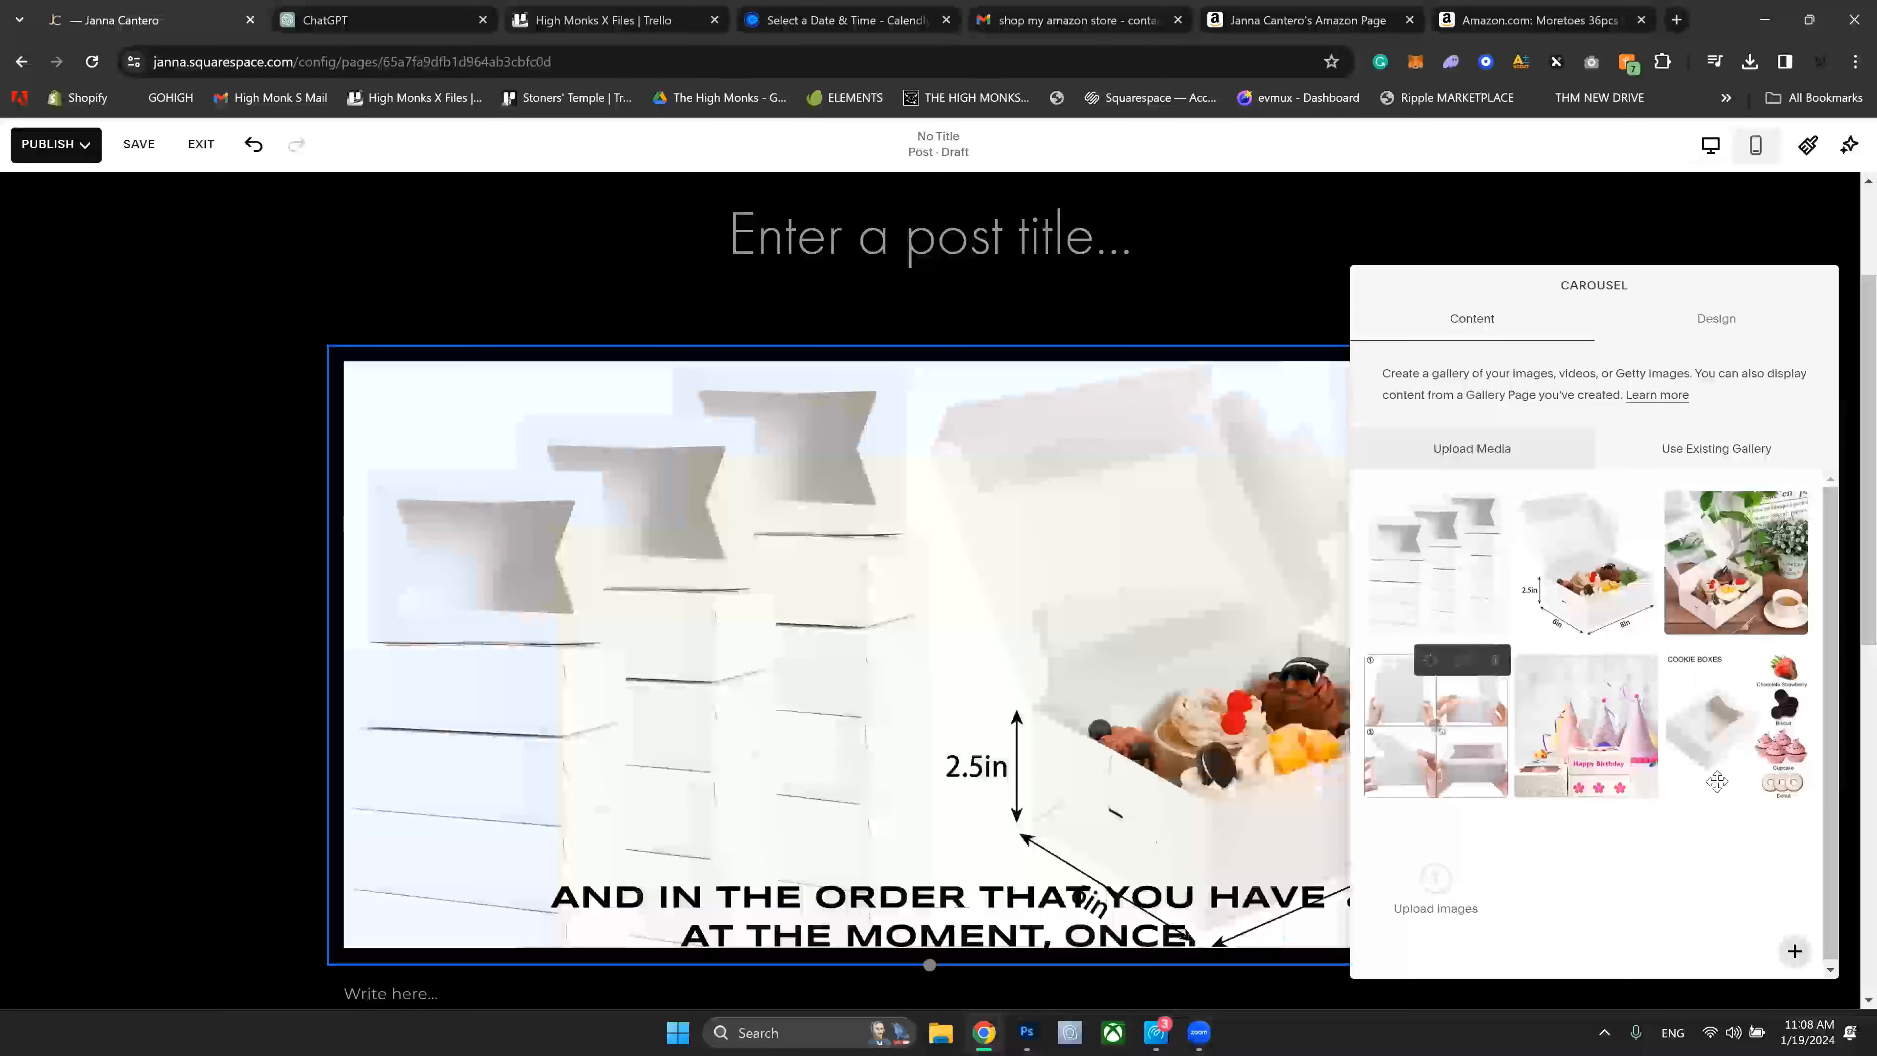
{"action": "left_click_drag", "start_coordinate": [1717, 782], "coordinate": [1479, 763]}
{"action": "left_click_drag", "start_coordinate": [1735, 786], "coordinate": [1570, 769]}
Step: Try the slideshow layout for the gallery with a thumbnail strip height of 6 and a thumbnail distance of 5
{"action": "left_click", "coordinate": [1714, 316]}
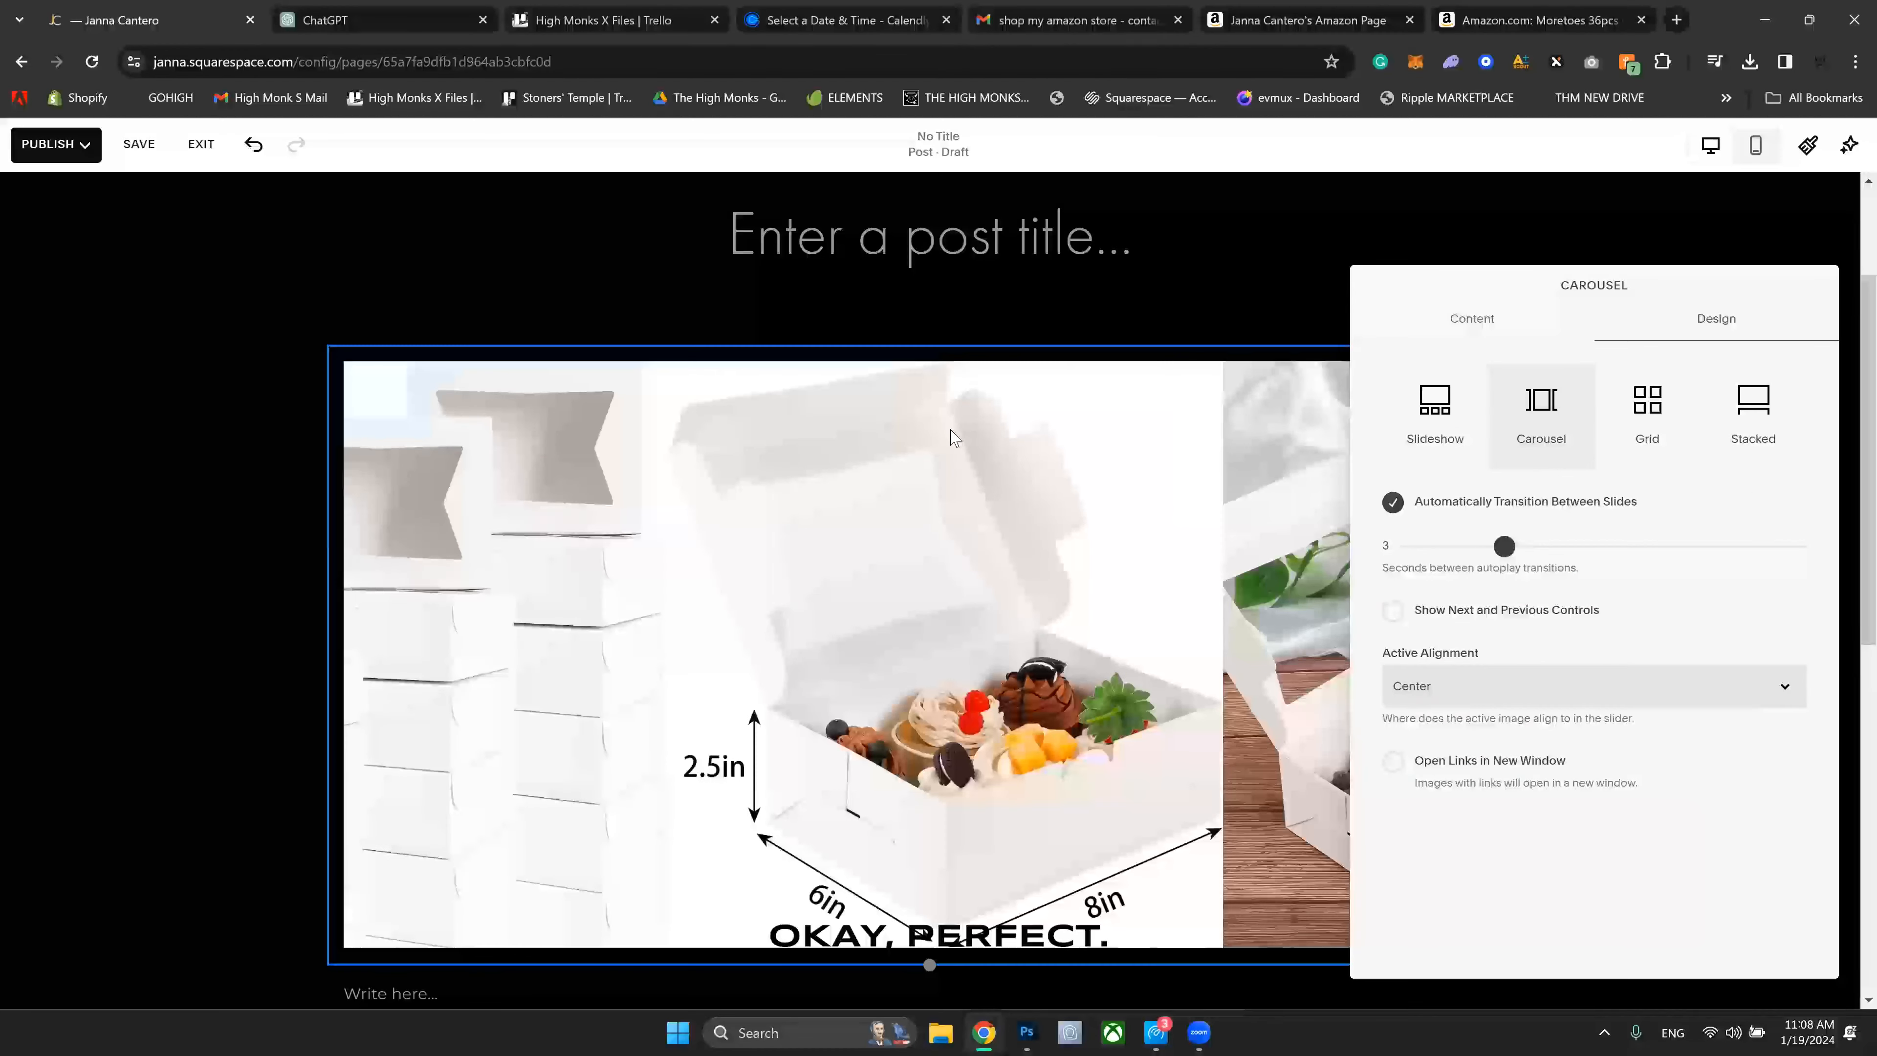
{"action": "scroll", "coordinate": [967, 430], "scroll_direction": "down", "scroll_amount": 2}
{"action": "scroll", "coordinate": [1266, 433], "scroll_direction": "up", "scroll_amount": 1}
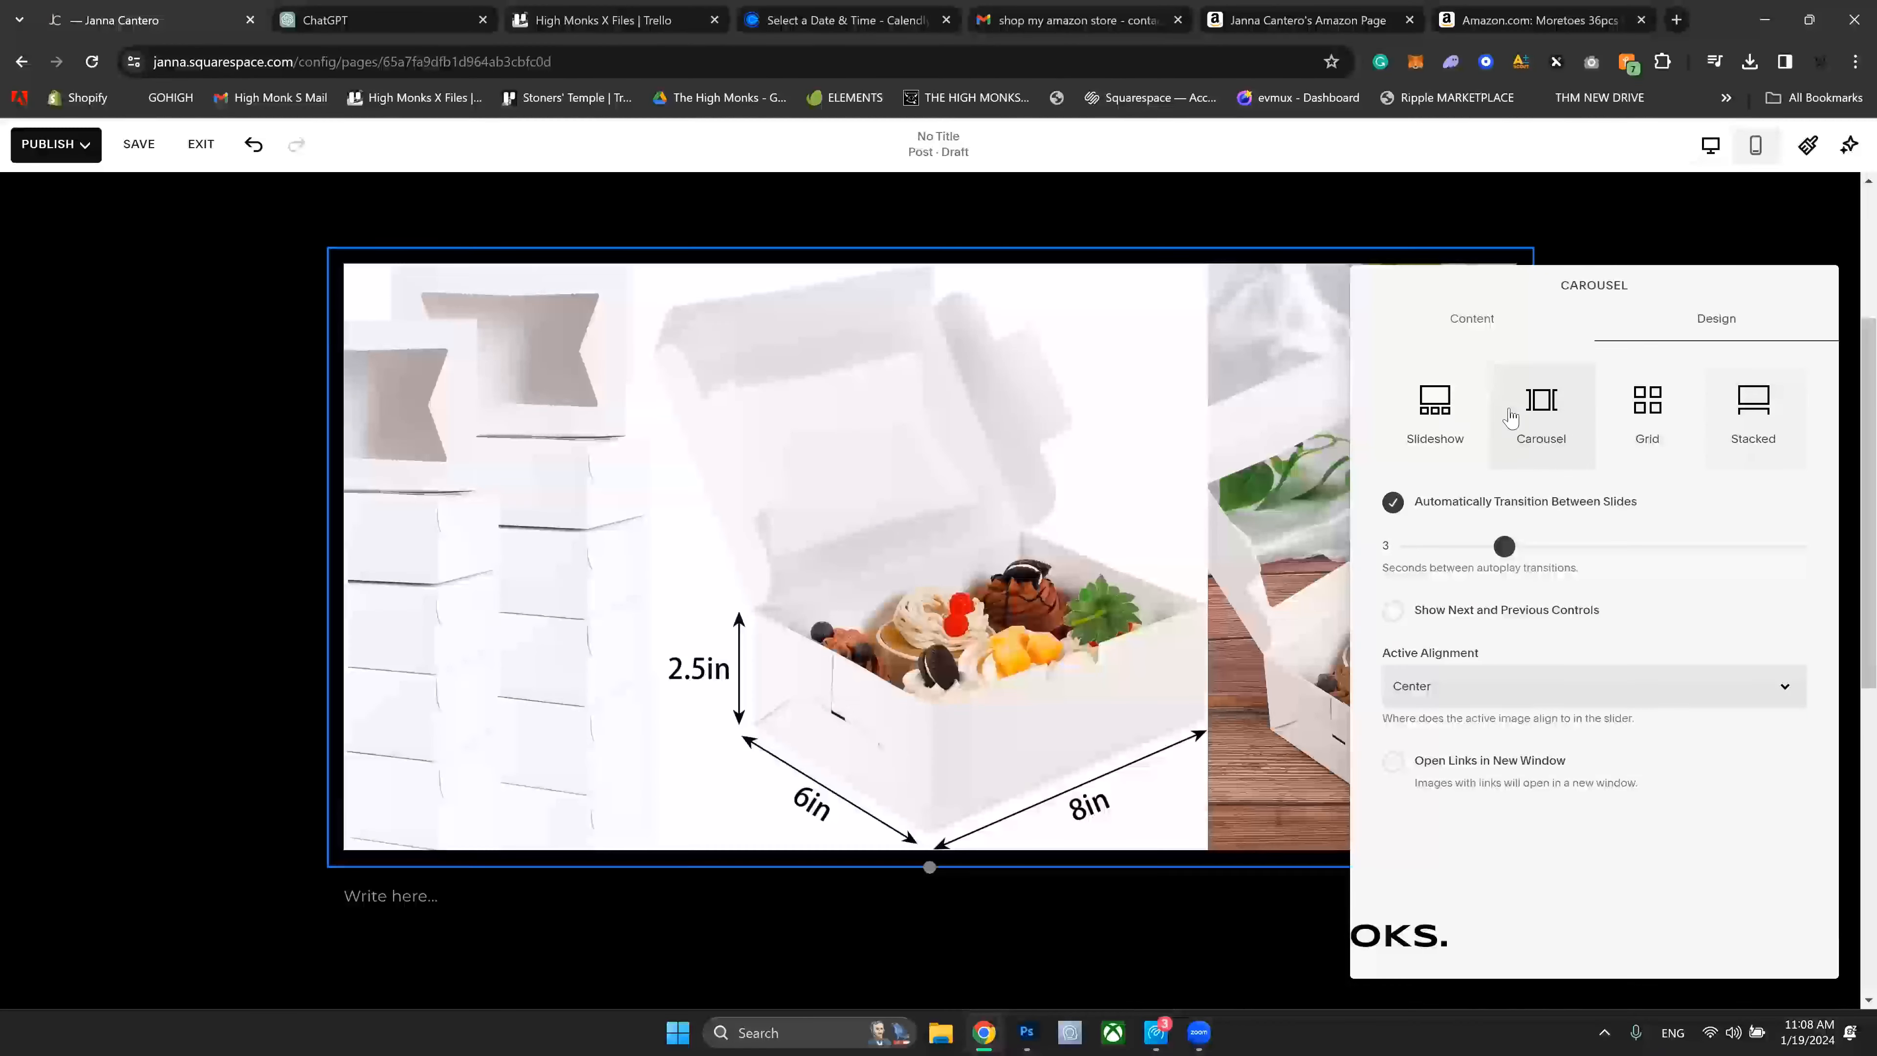
{"action": "left_click", "coordinate": [1434, 410]}
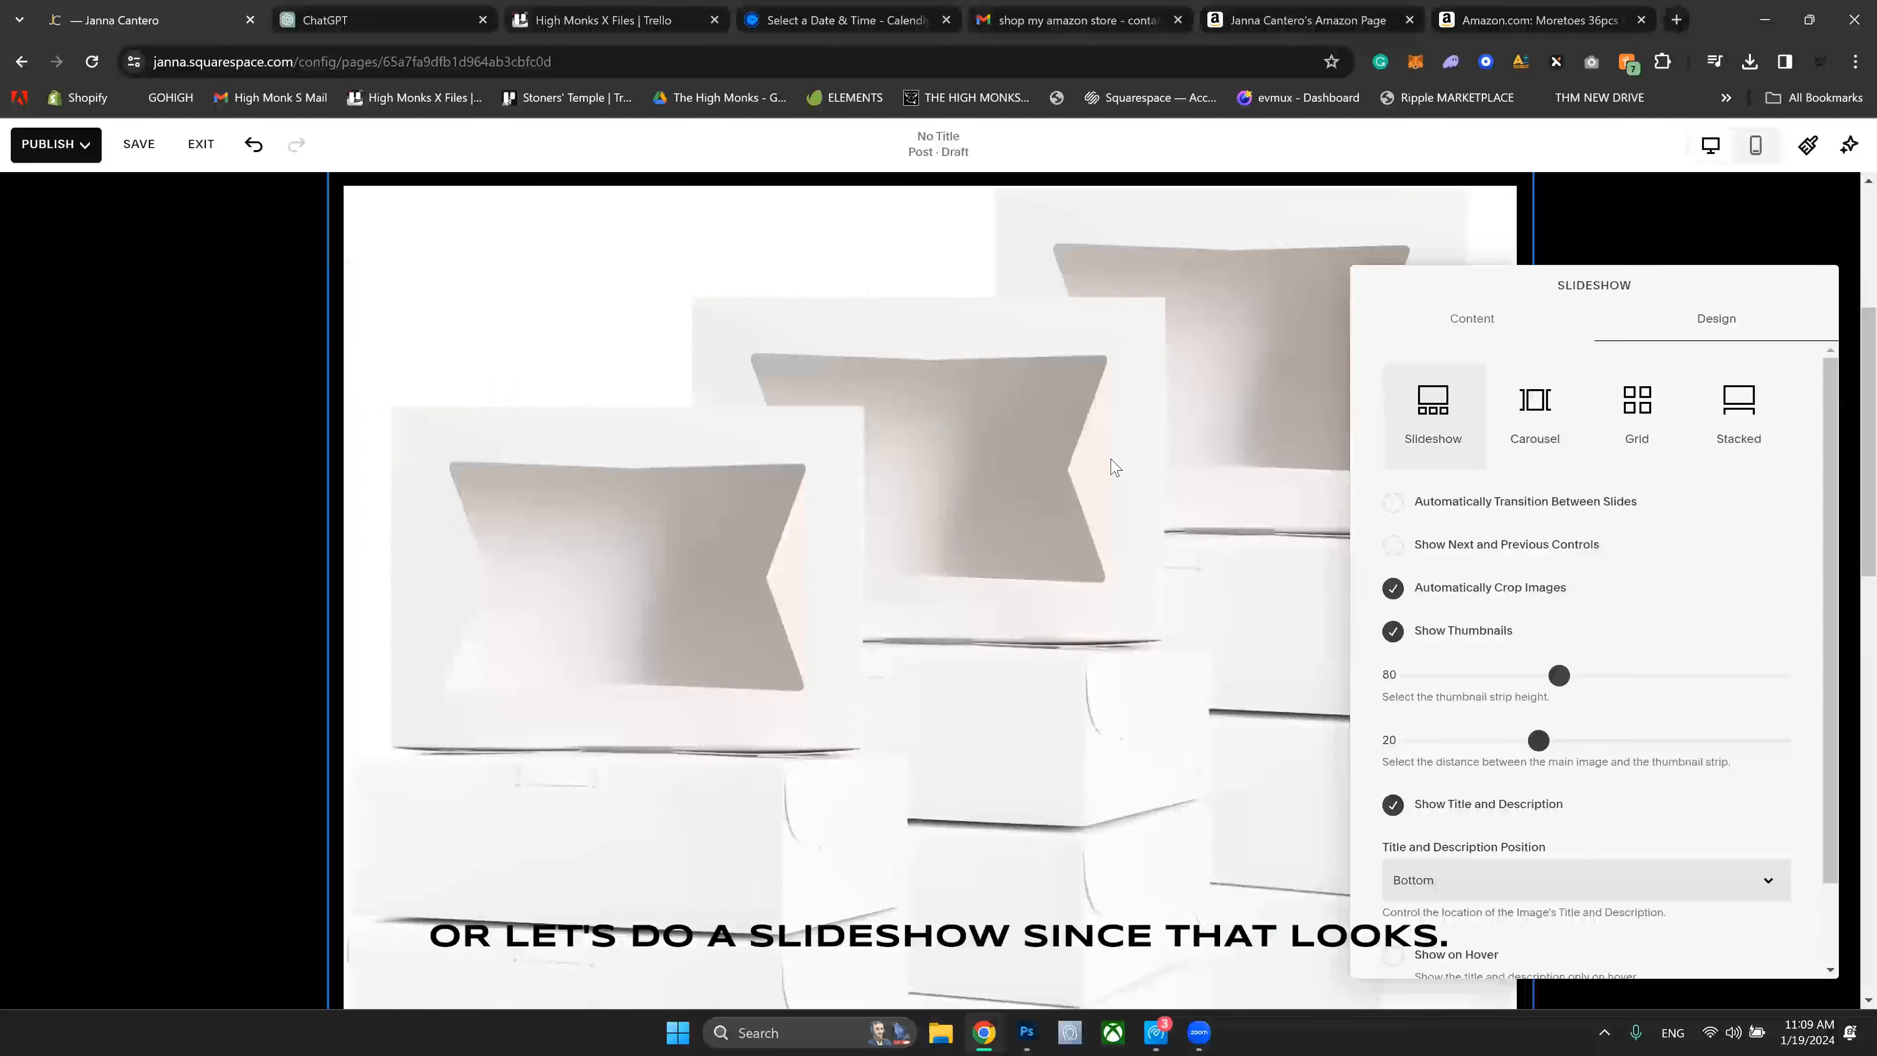
{"action": "left_click_drag", "start_coordinate": [1559, 676], "coordinate": [1443, 677]}
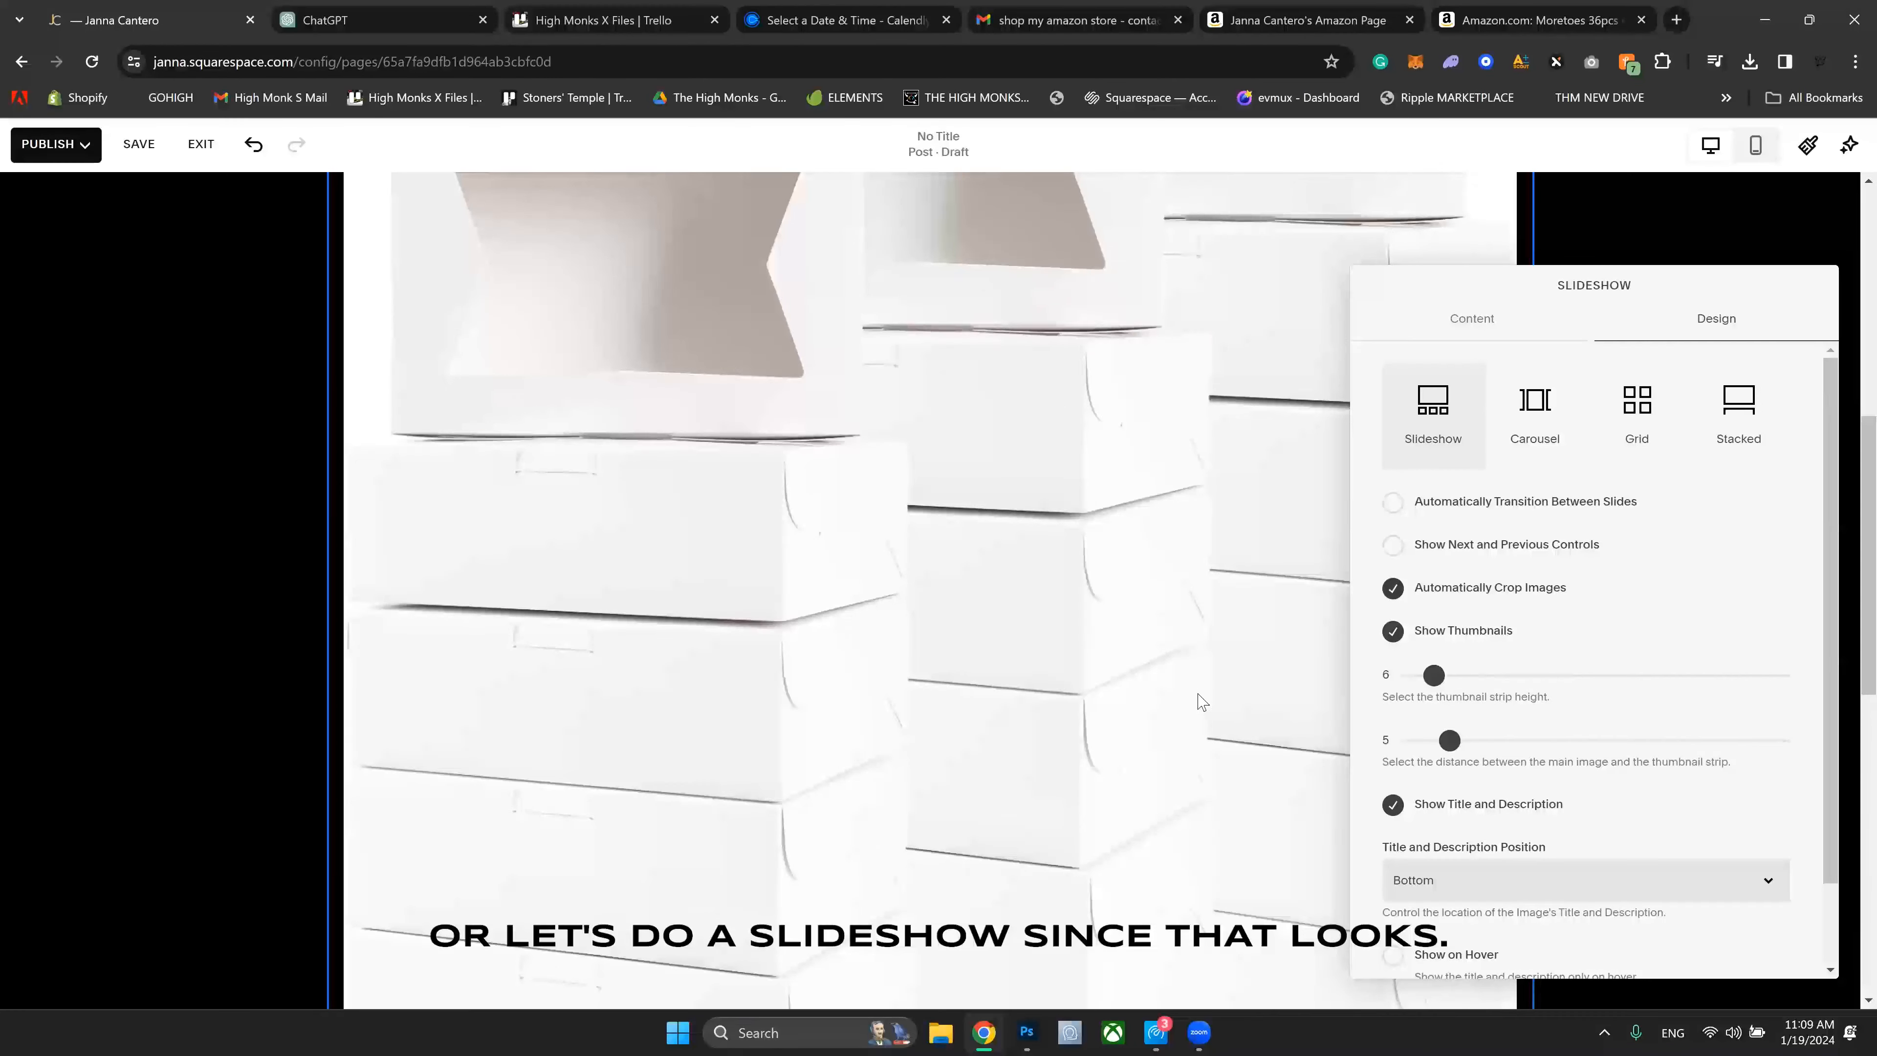
{"action": "scroll", "coordinate": [1182, 672], "scroll_direction": "down", "scroll_amount": 5}
{"action": "left_click", "coordinate": [988, 329]}
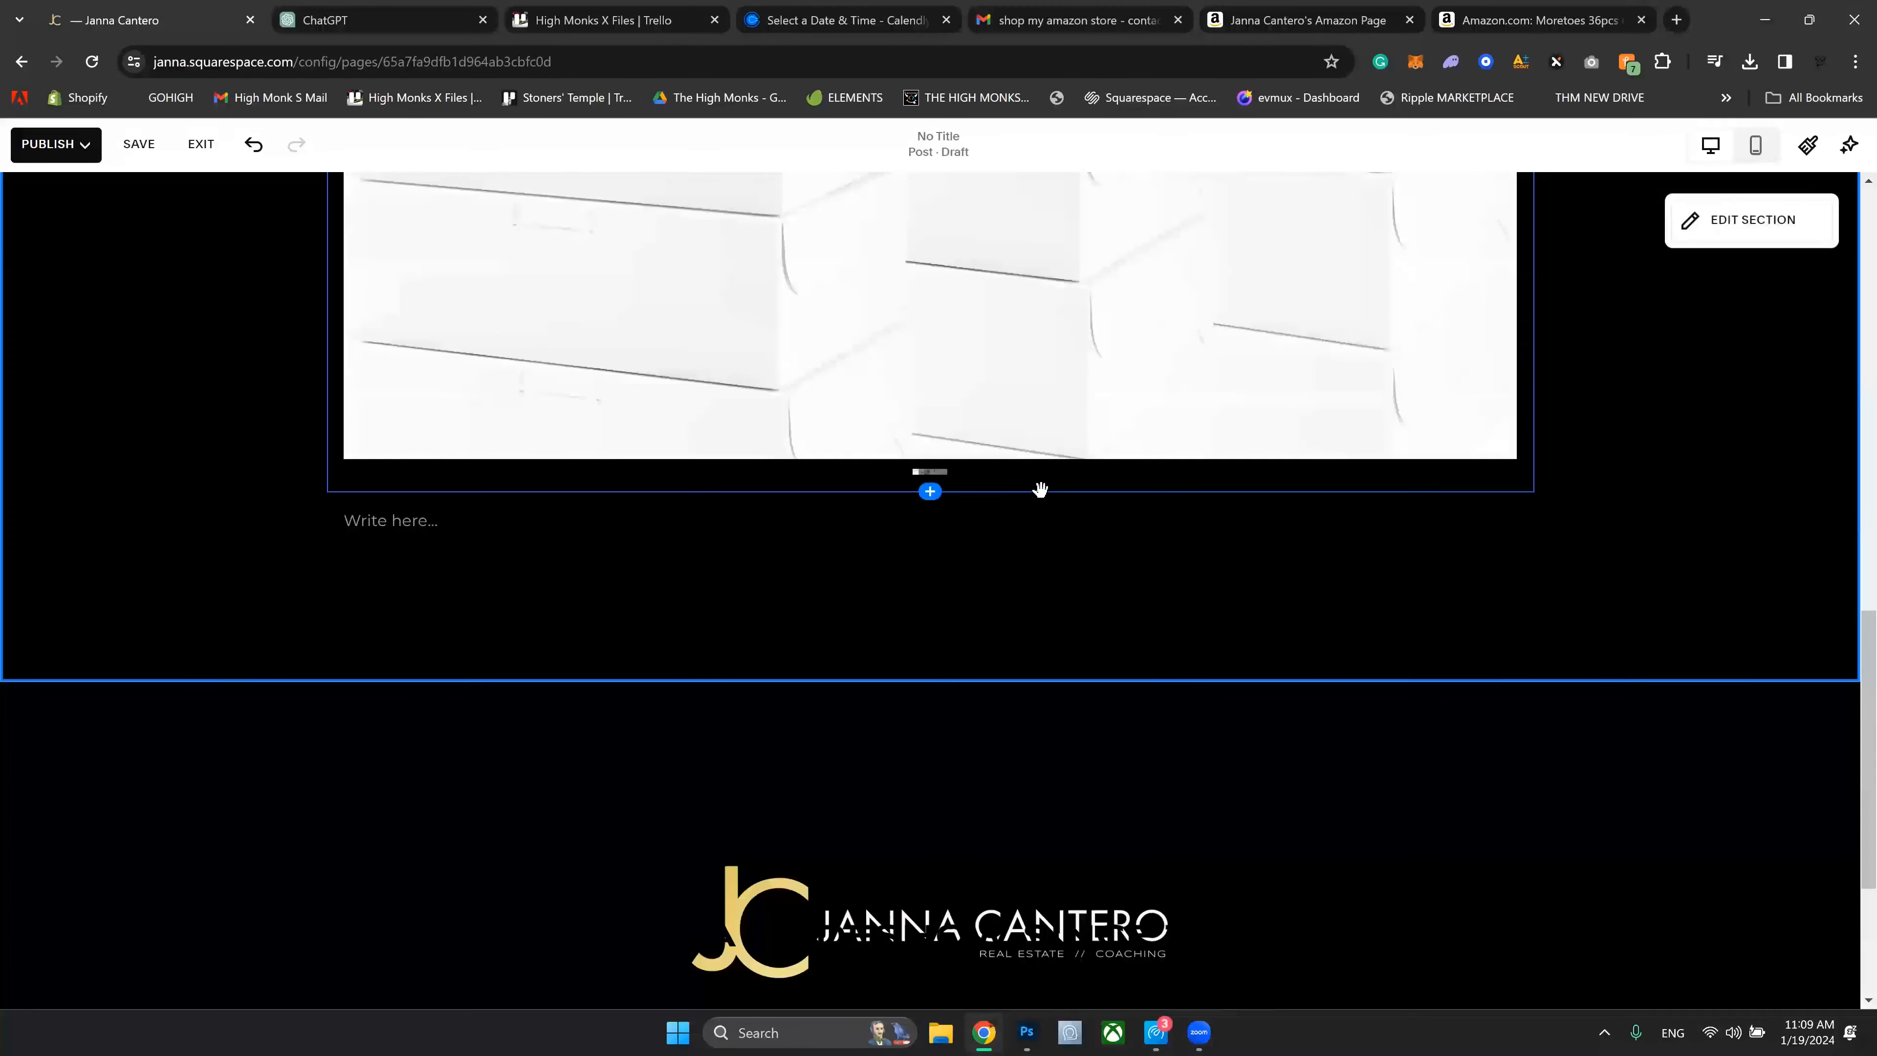
{"action": "scroll", "coordinate": [980, 368], "scroll_direction": "up", "scroll_amount": 6}
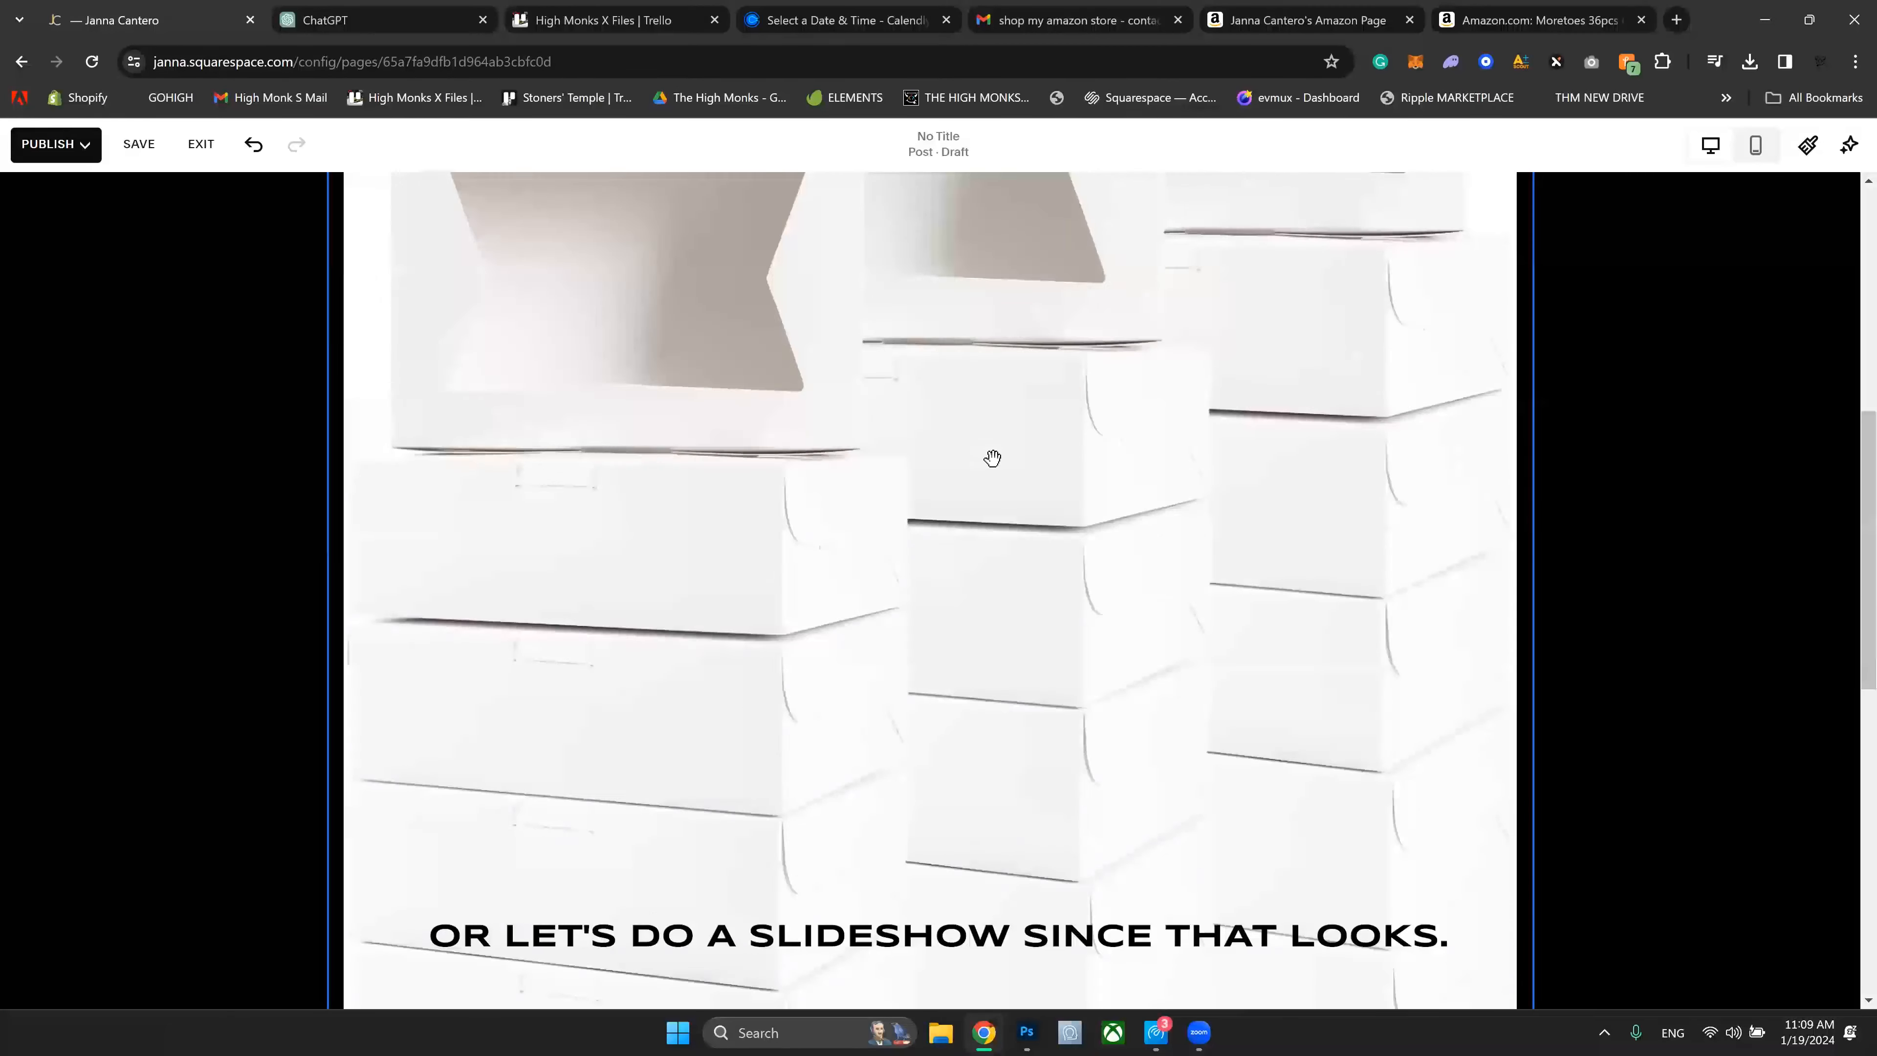
{"action": "scroll", "coordinate": [1003, 443], "scroll_direction": "up", "scroll_amount": 4}
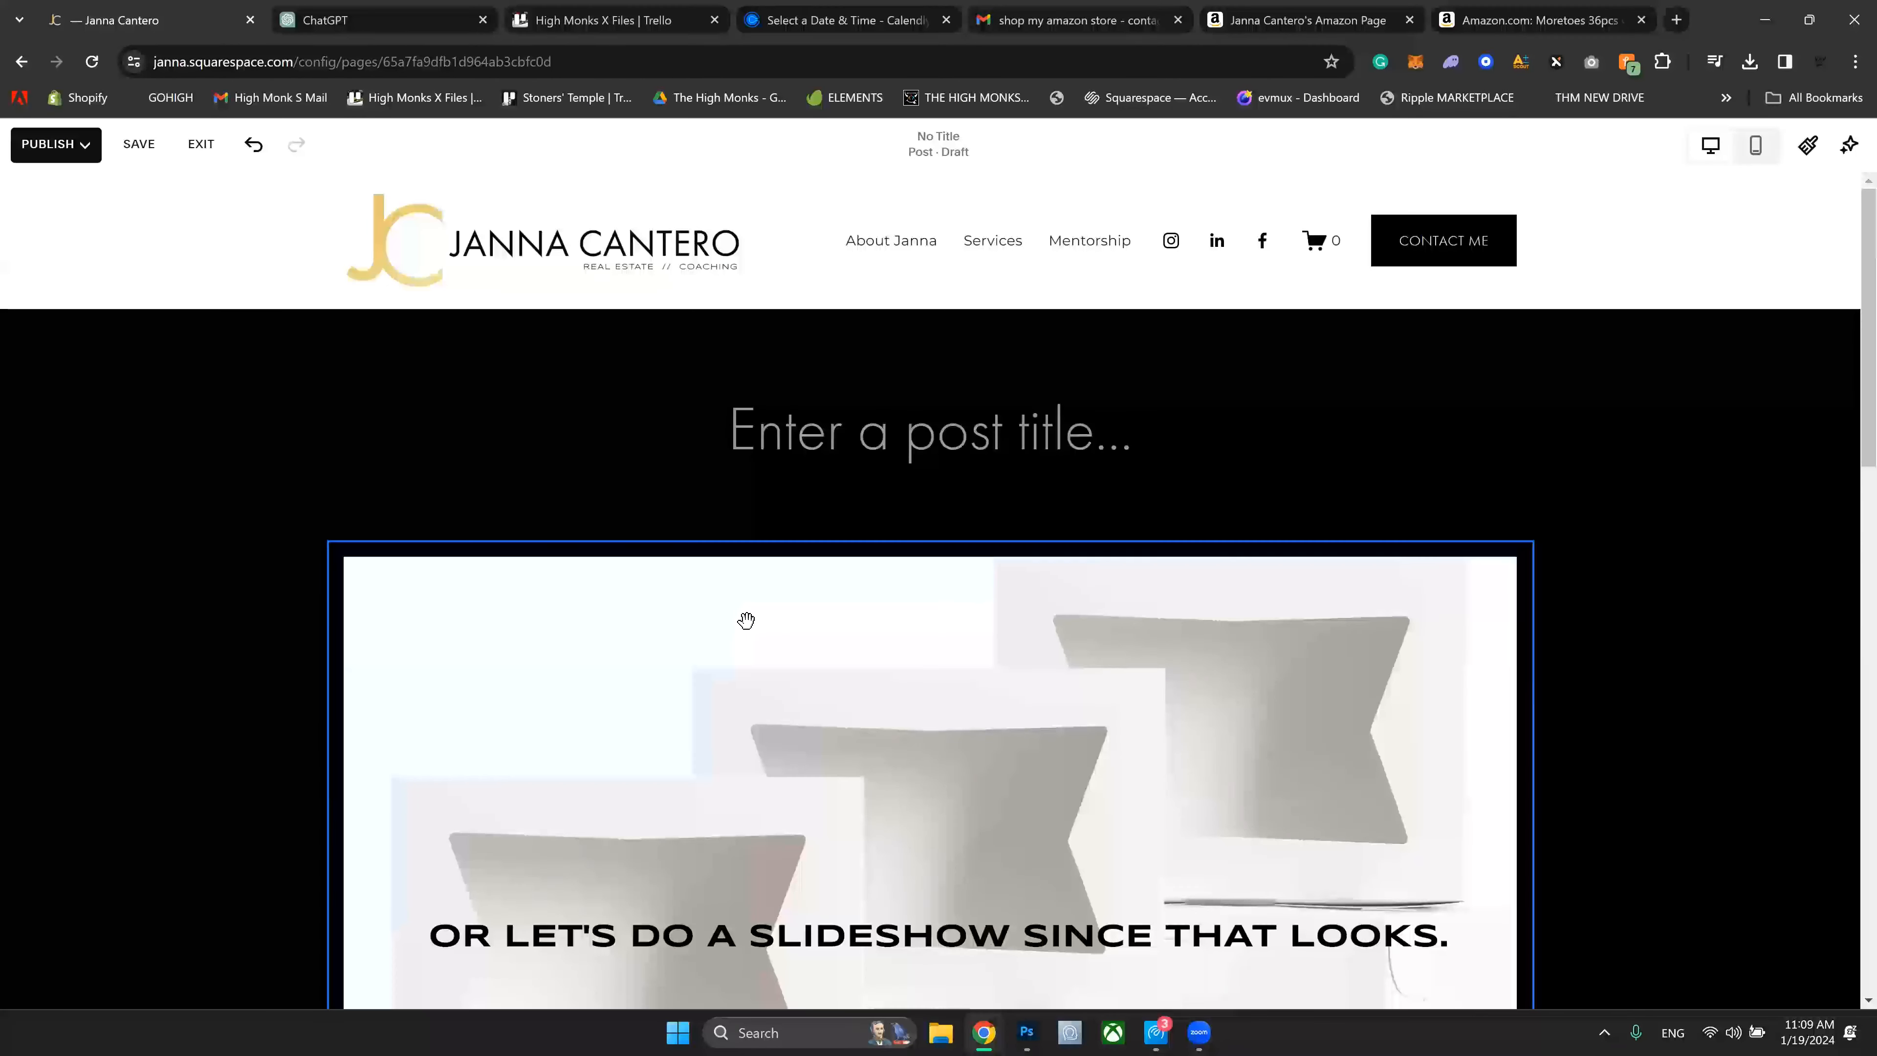
Step: Switch the gallery back to the carousel layout with automatic slide transitions, a shorter transition interval and a reduced gallery height
{"action": "left_click", "coordinate": [354, 500]}
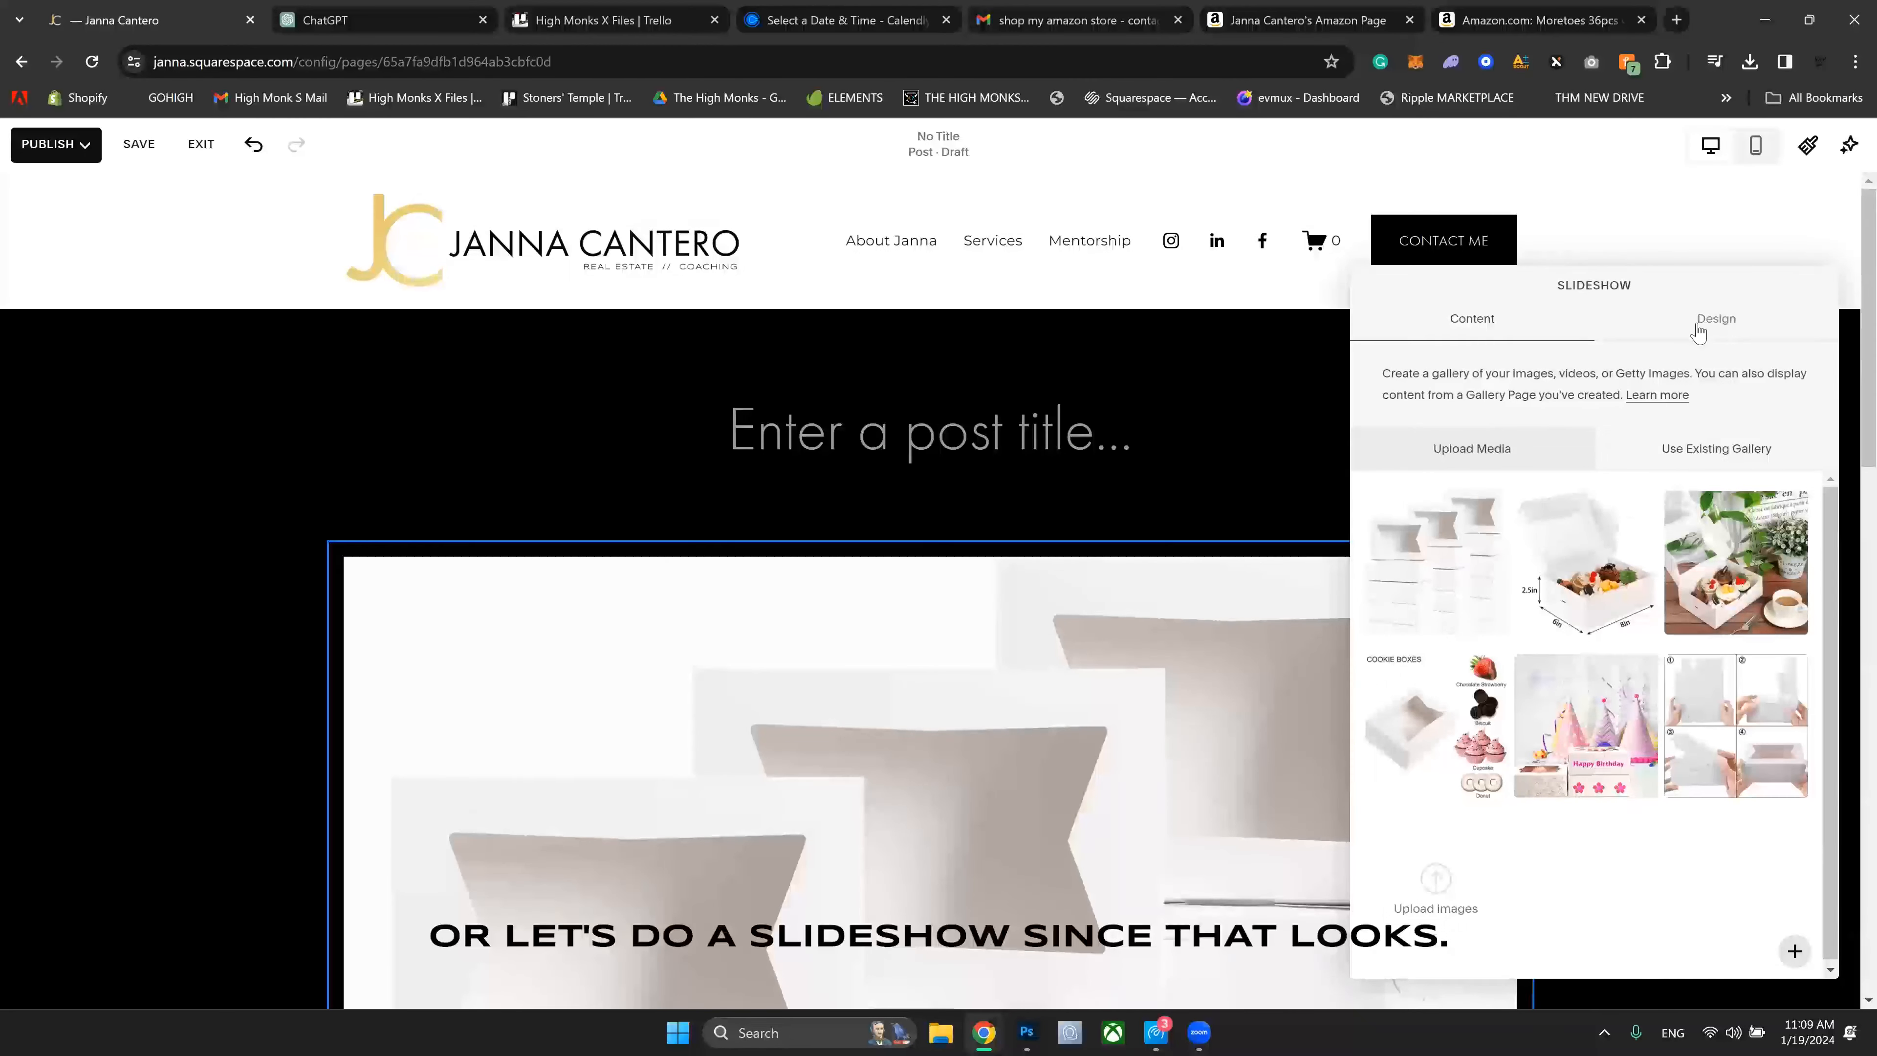
{"action": "left_click", "coordinate": [1698, 330]}
{"action": "left_click", "coordinate": [1541, 412]}
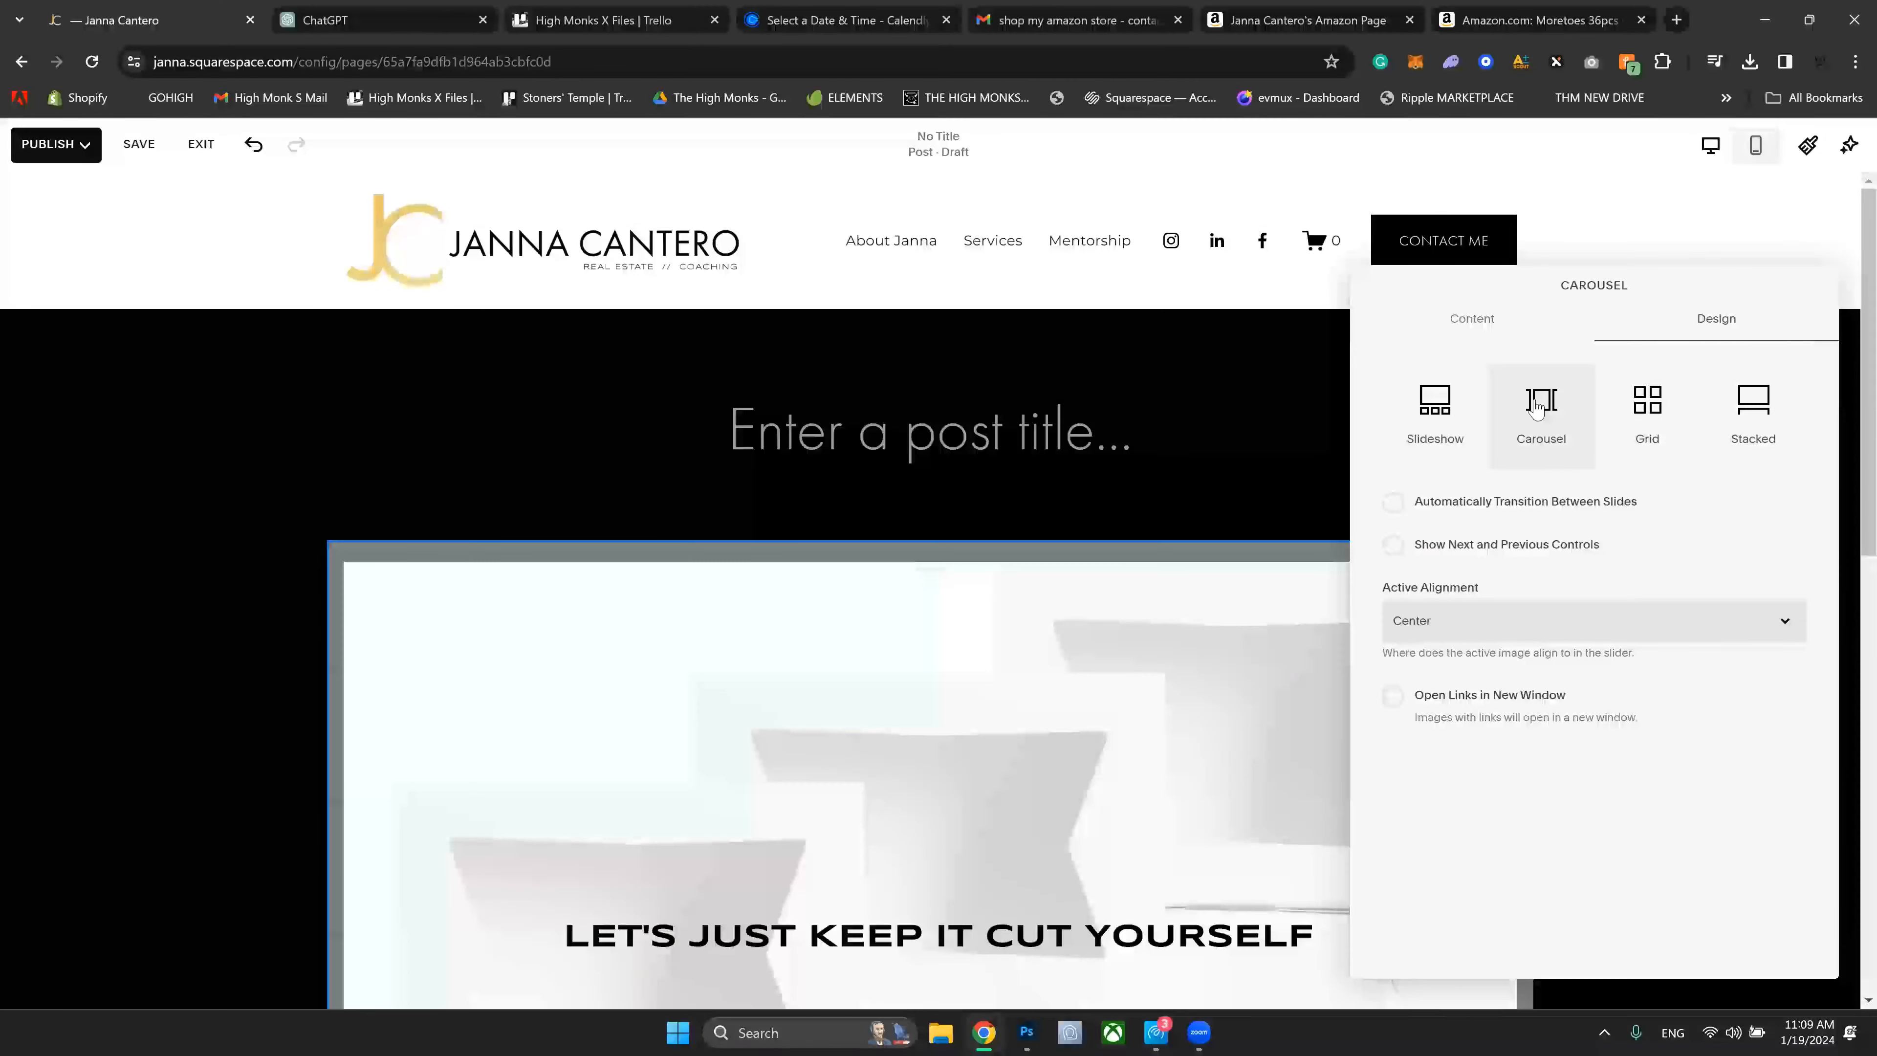
{"action": "scroll", "coordinate": [1166, 468], "scroll_direction": "down", "scroll_amount": 2}
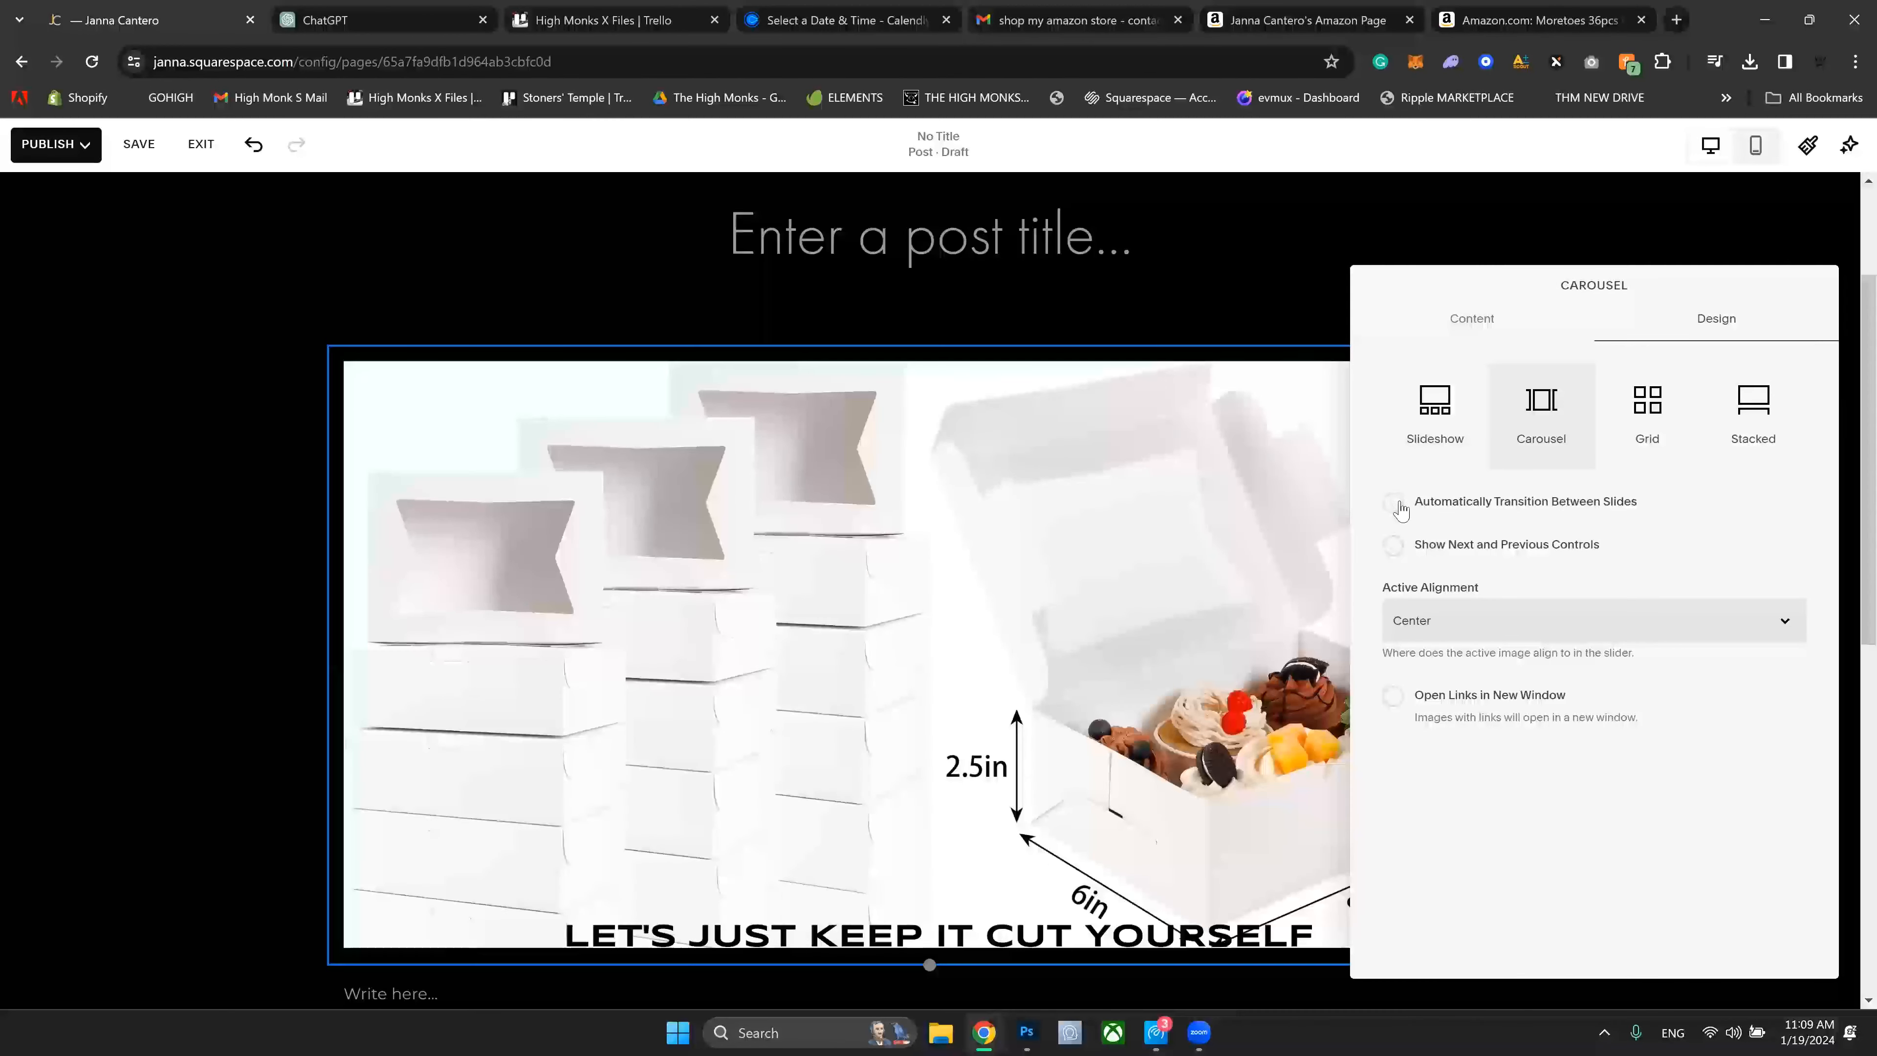
{"action": "left_click", "coordinate": [1397, 509]}
{"action": "left_click_drag", "start_coordinate": [1581, 547], "coordinate": [1492, 547]}
{"action": "left_click", "coordinate": [1197, 296]}
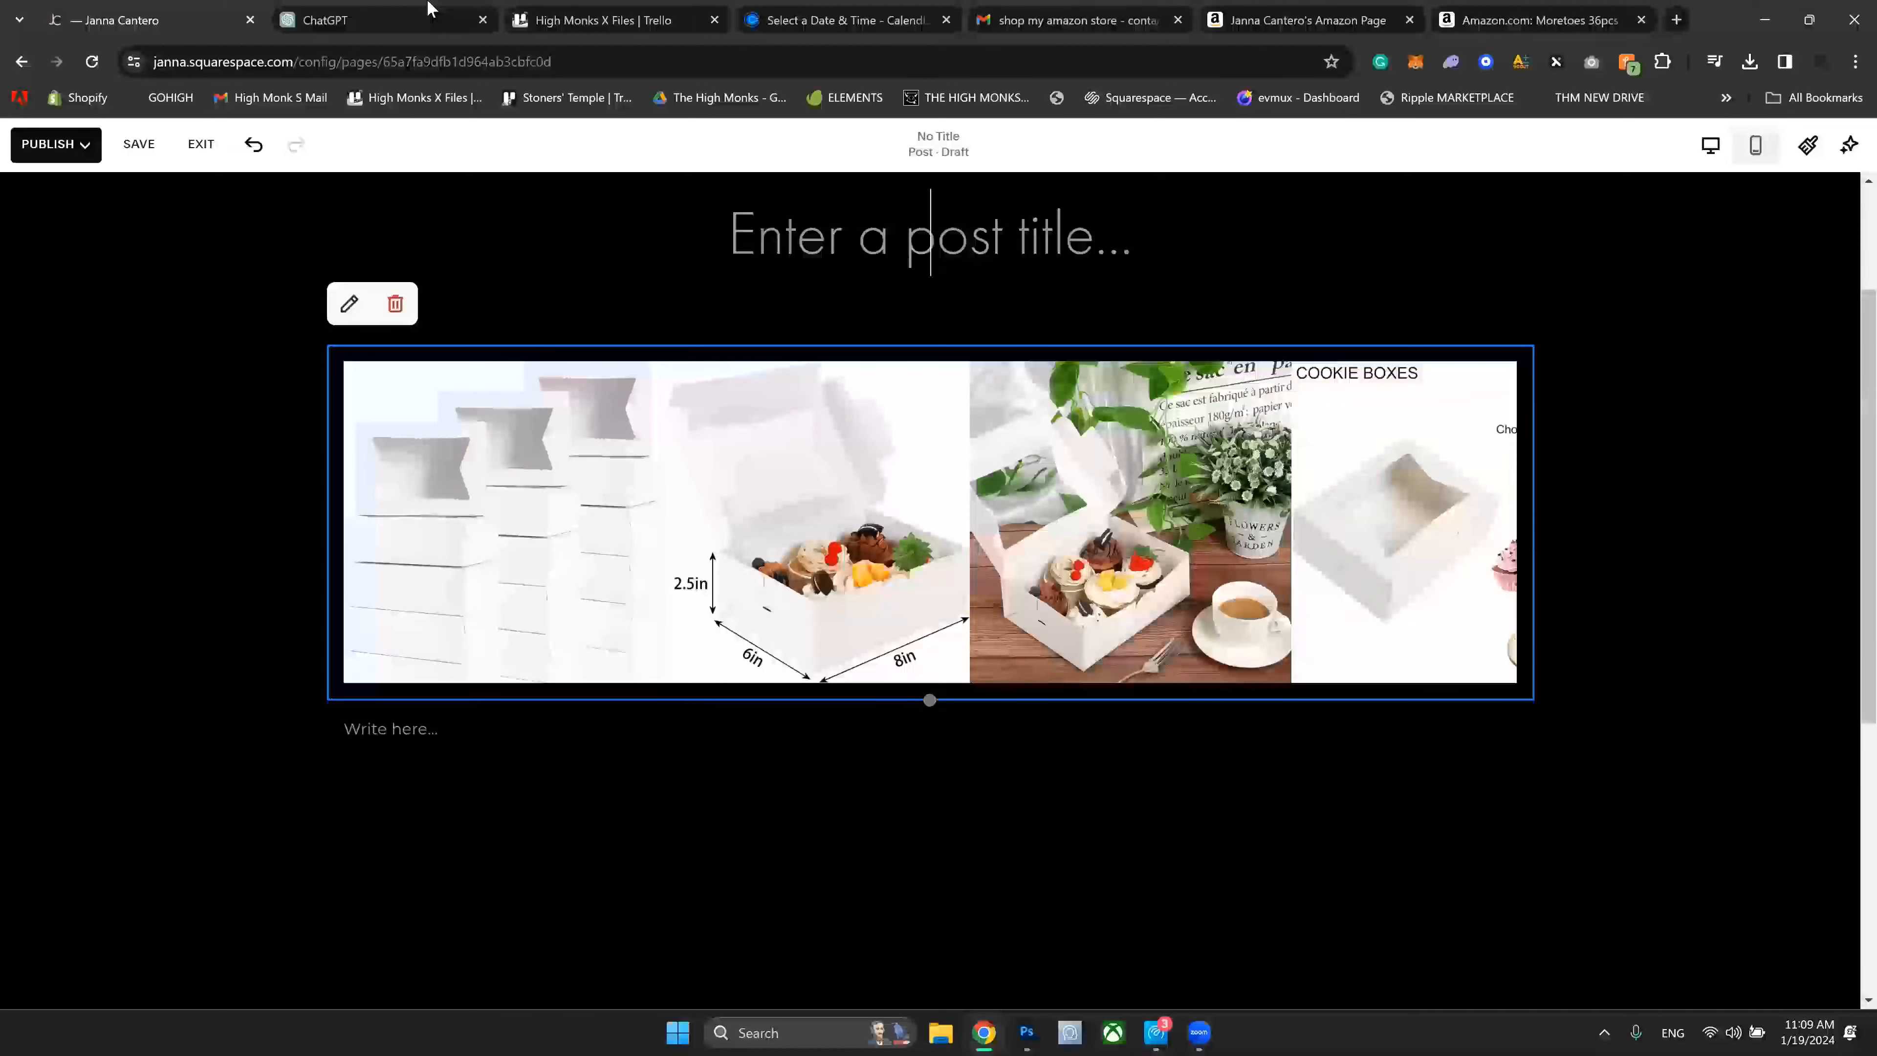
Step: Copy the generated cookie box blog from ChatGPT, from its title text through the conclusion, and paste it into the Squarespace post's body
{"action": "left_click", "coordinate": [414, 20]}
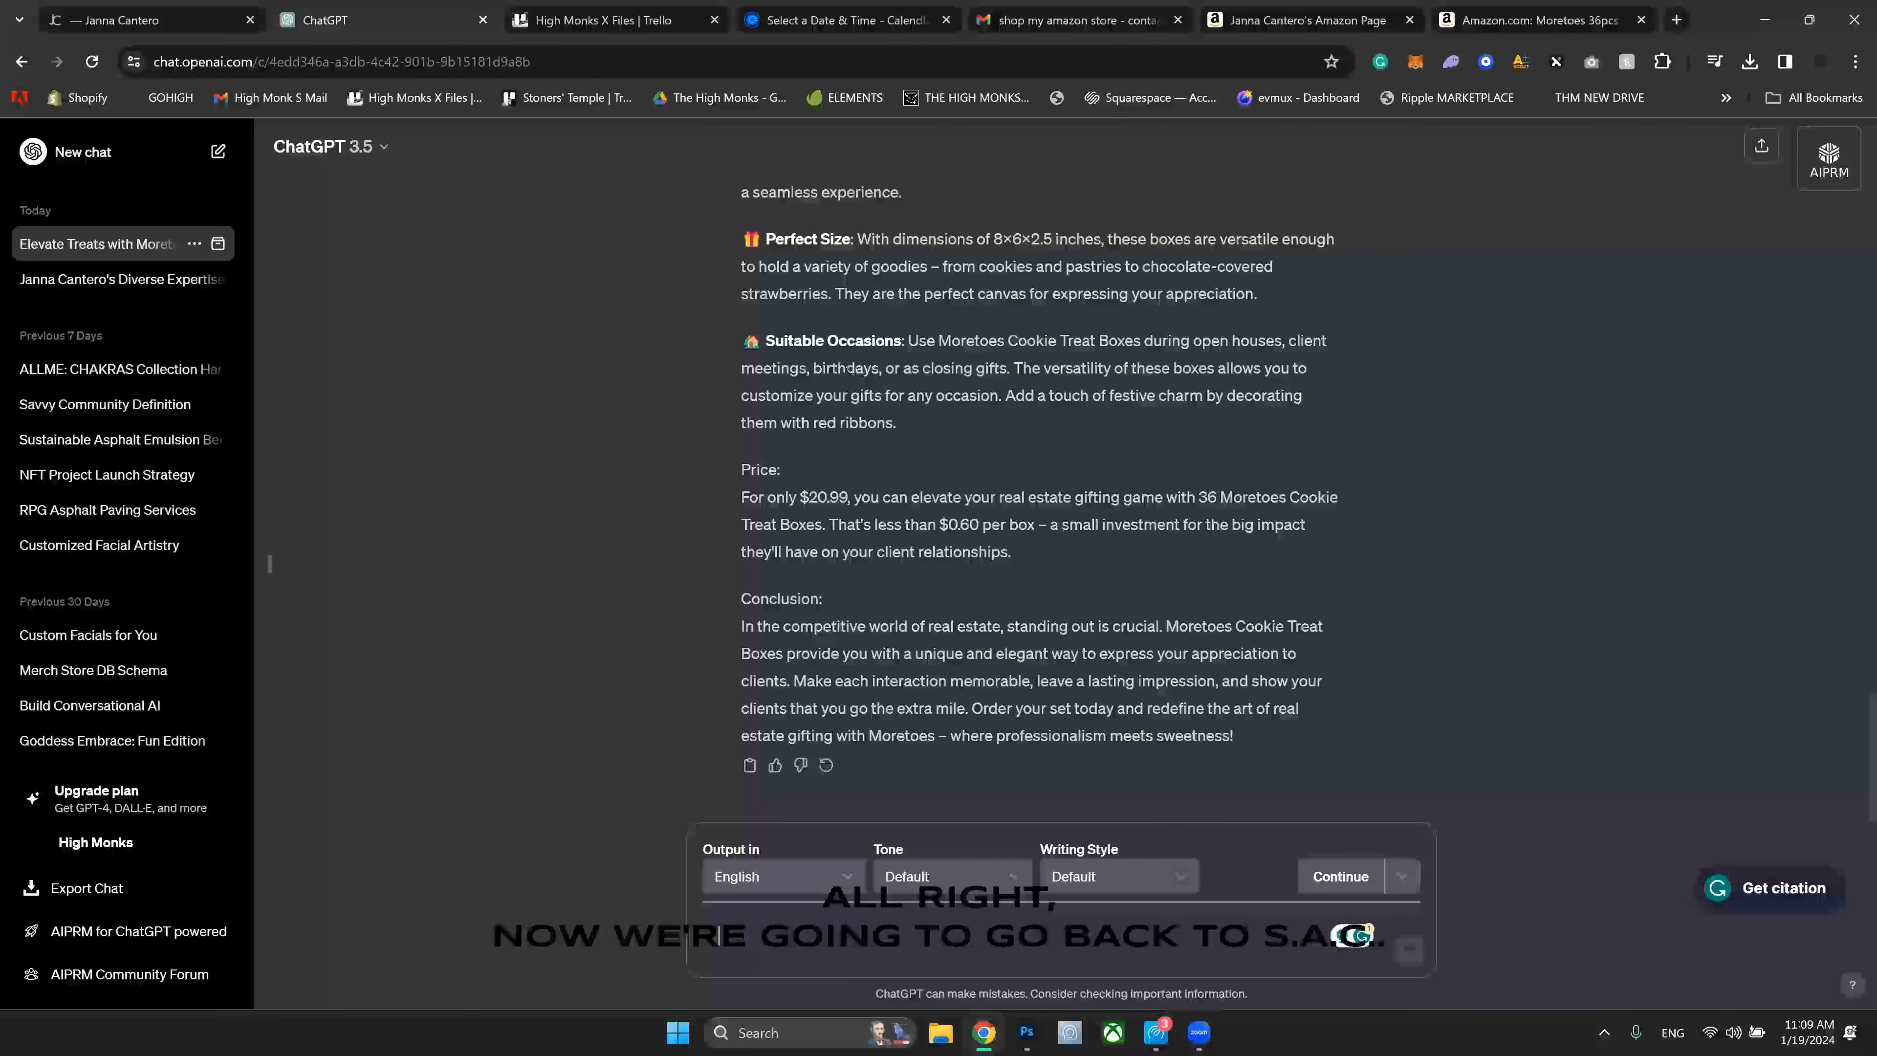
{"action": "scroll", "coordinate": [850, 349], "scroll_direction": "up", "scroll_amount": 10}
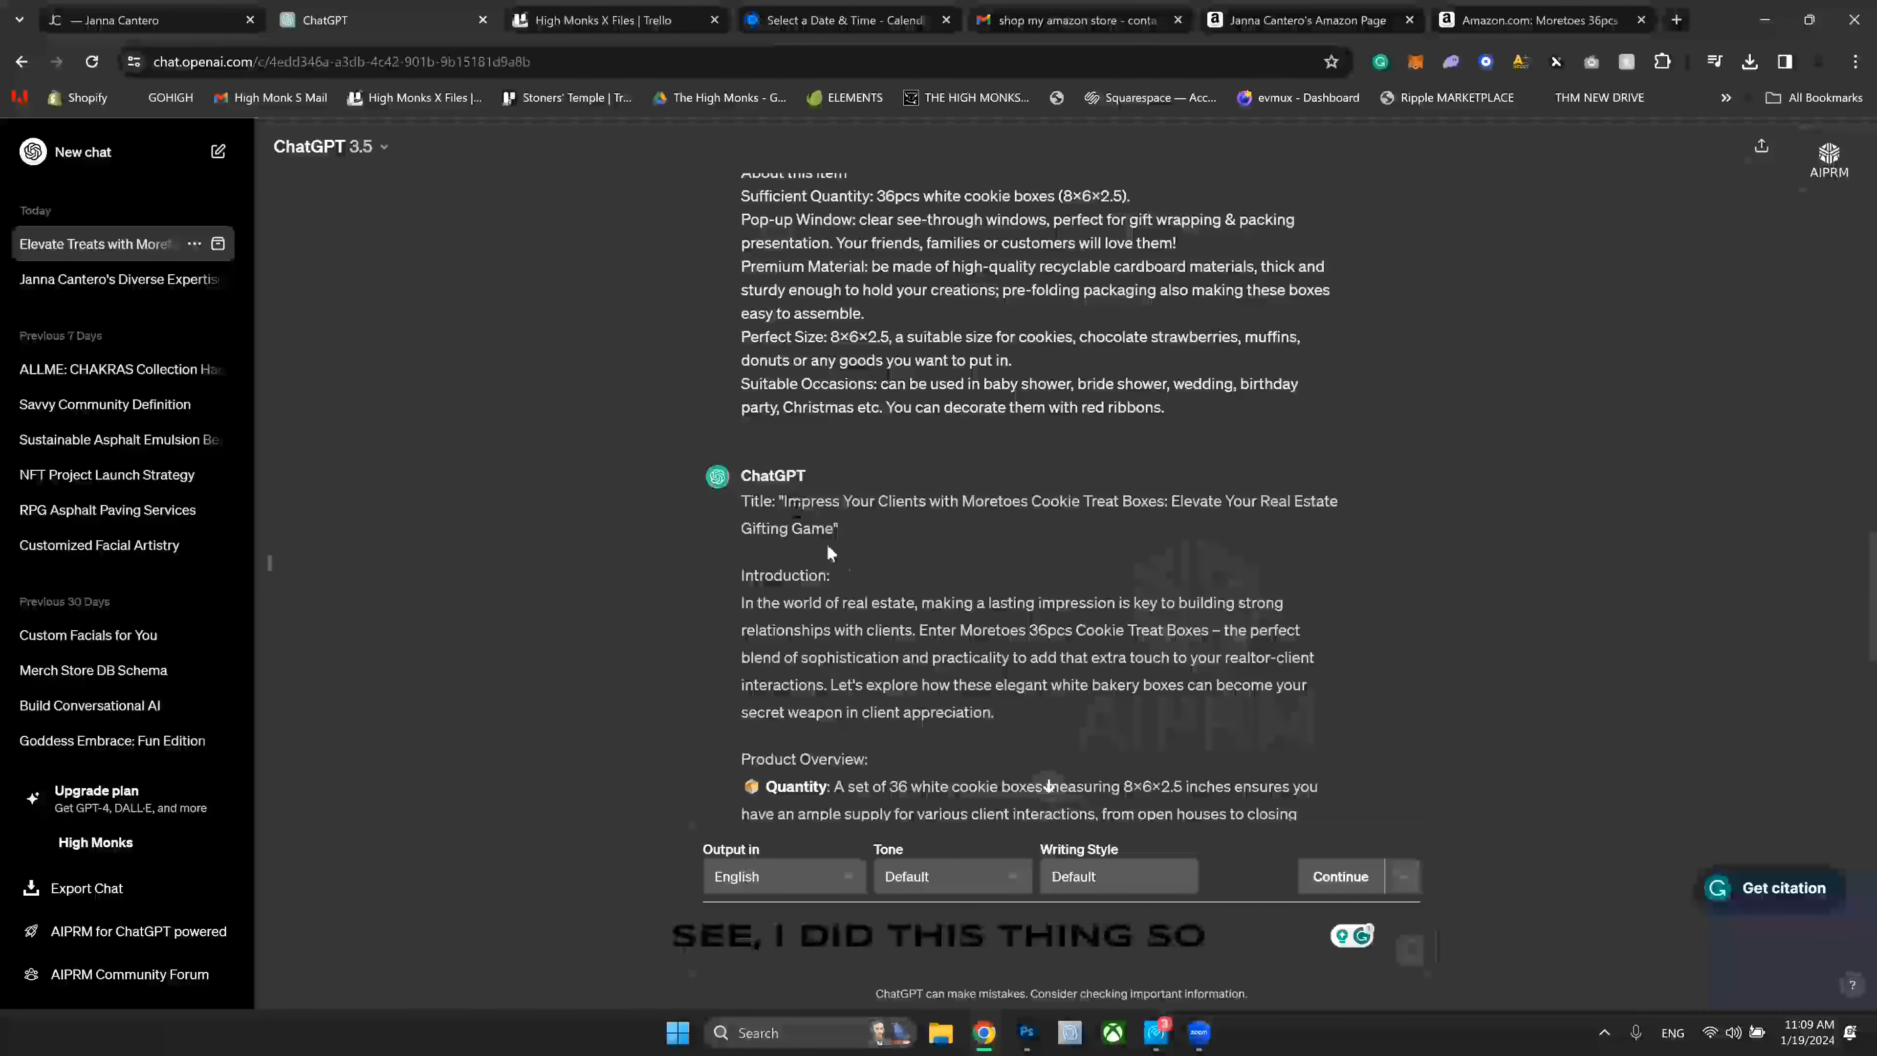
{"action": "scroll", "coordinate": [927, 667], "scroll_direction": "down", "scroll_amount": 5}
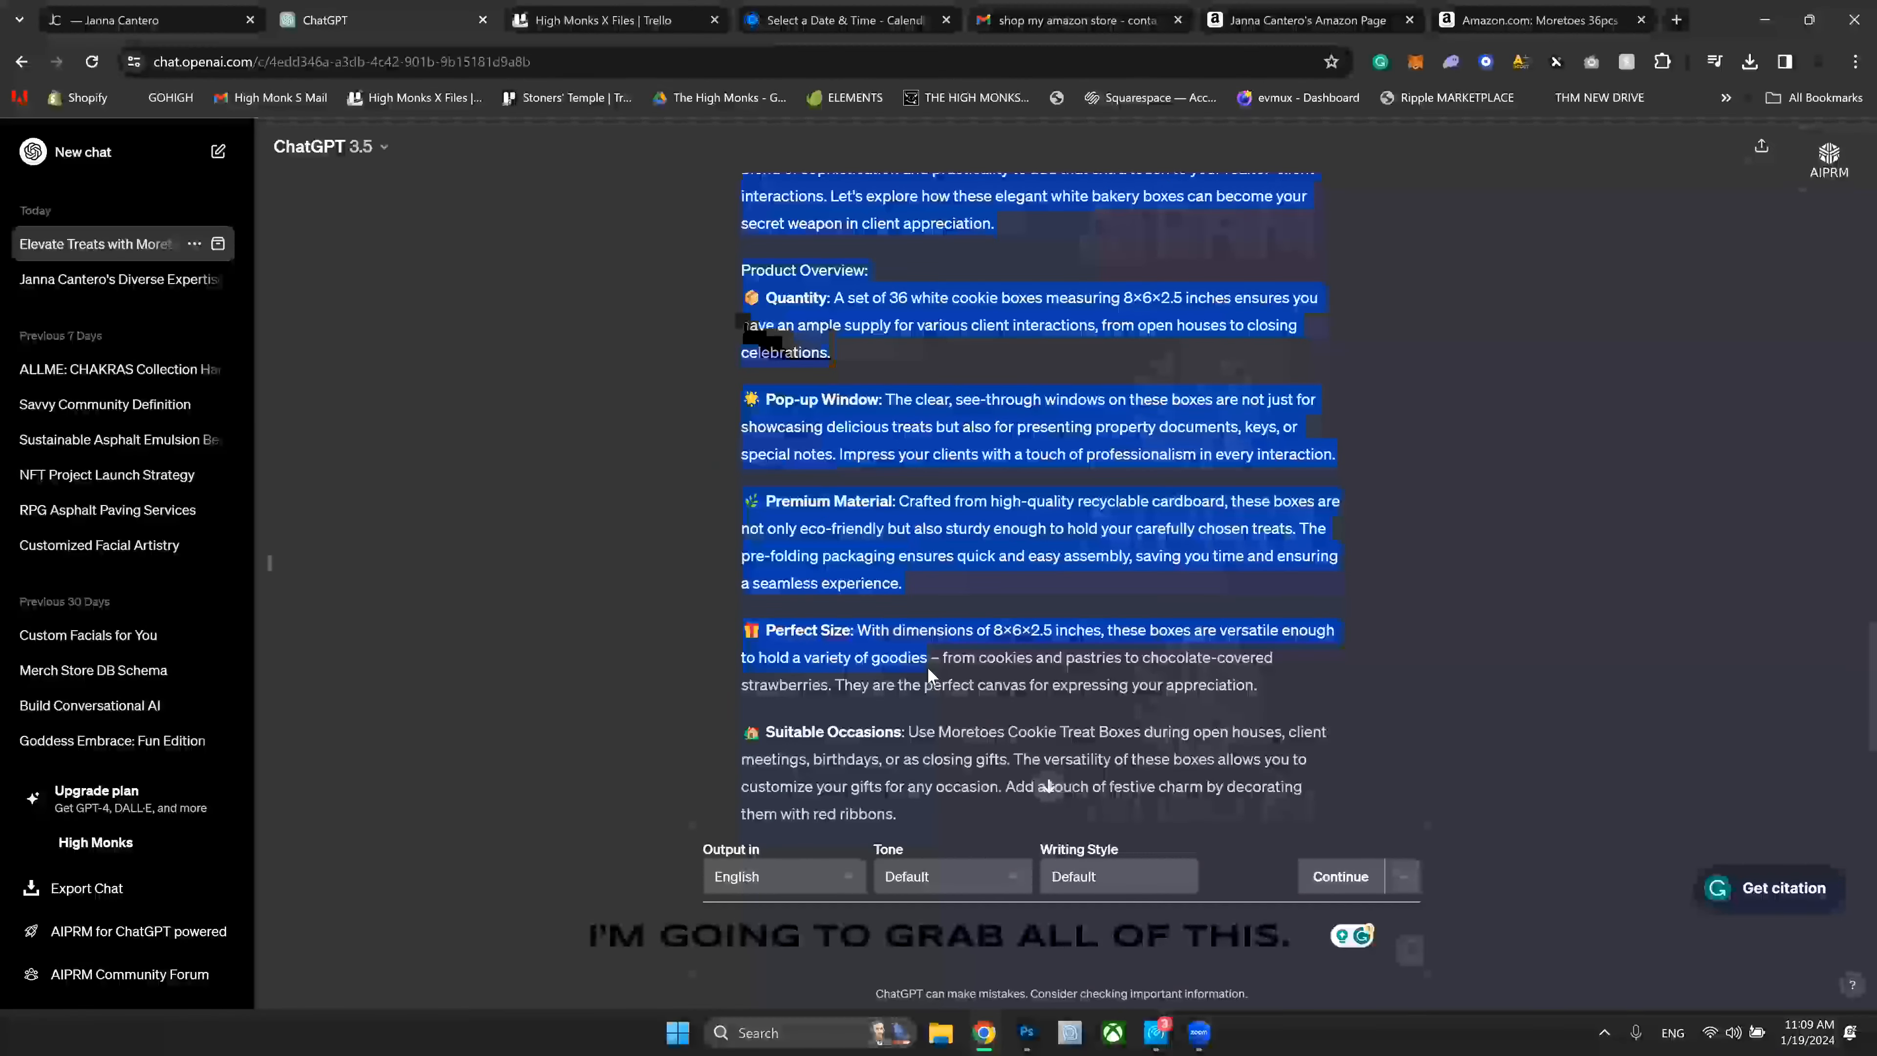
{"action": "scroll", "coordinate": [1134, 686], "scroll_direction": "down", "scroll_amount": 4}
{"action": "left_click_drag", "start_coordinate": [1133, 686], "coordinate": [1290, 736]}
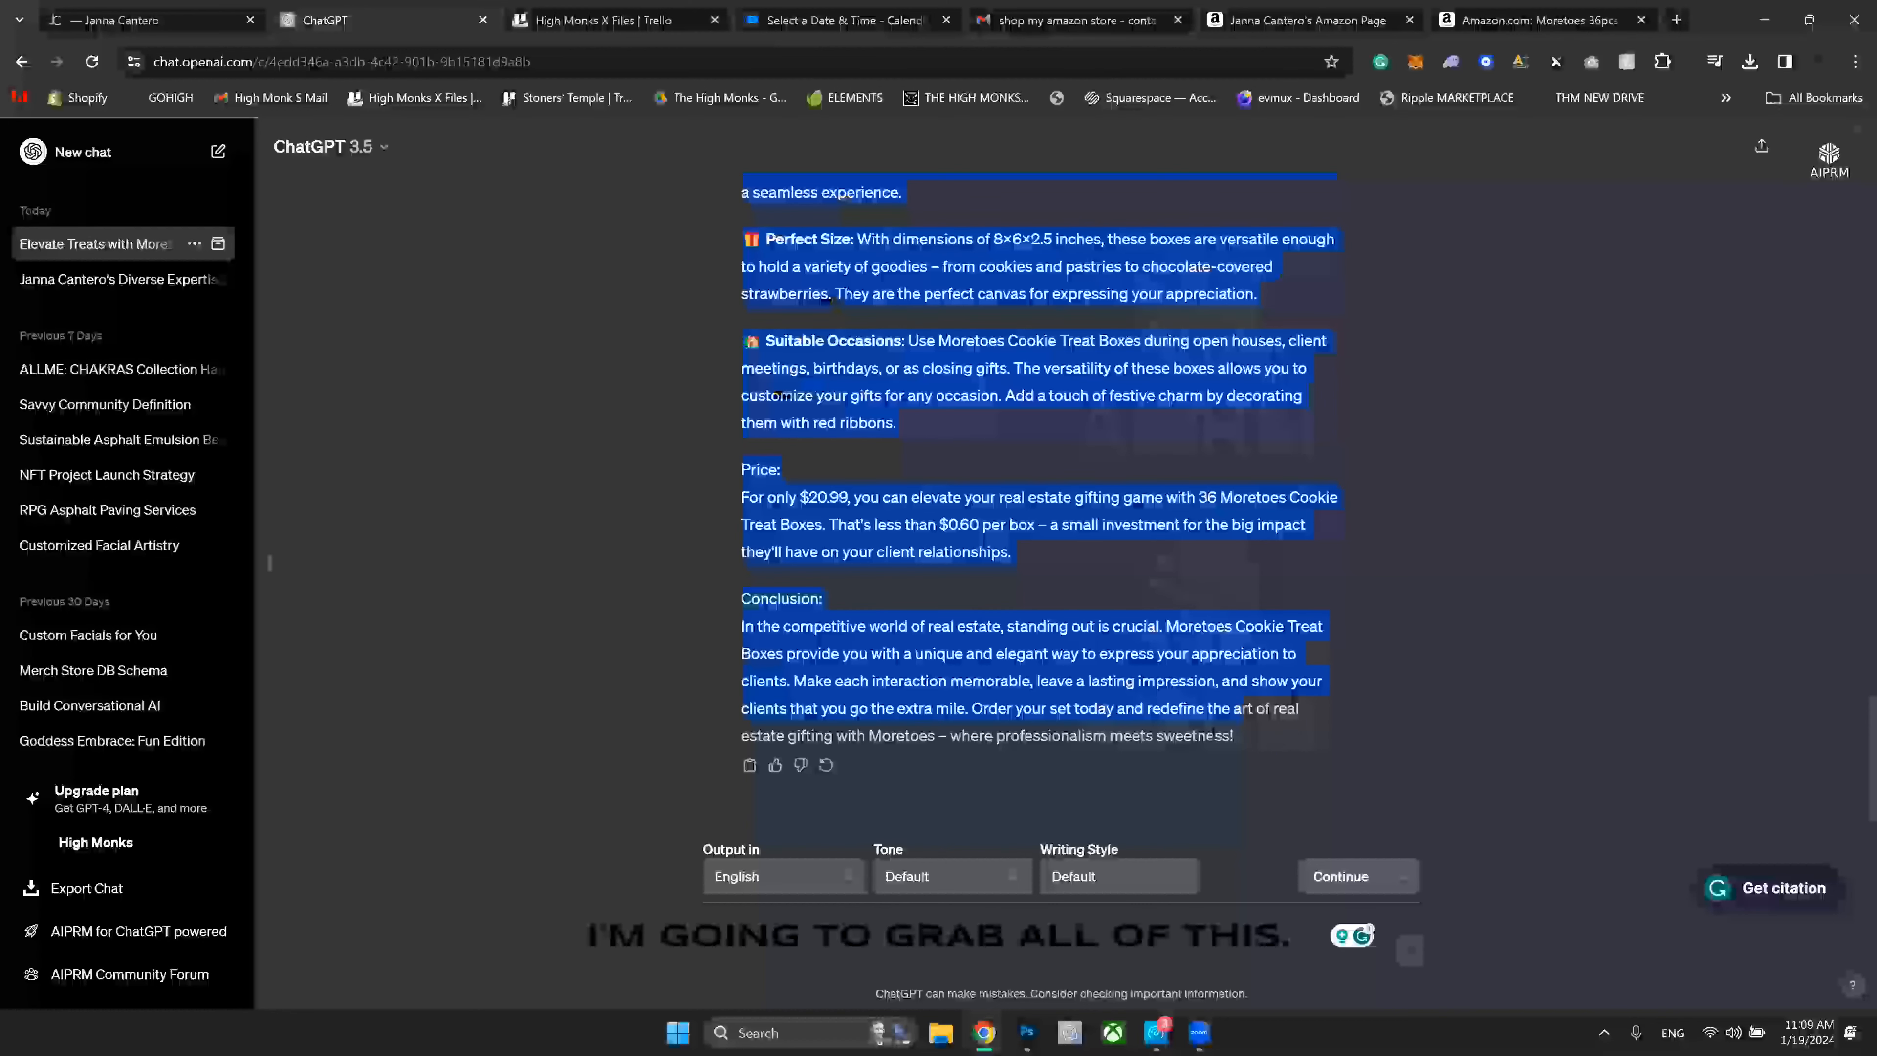
{"action": "scroll", "coordinate": [950, 545], "scroll_direction": "up", "scroll_amount": 10}
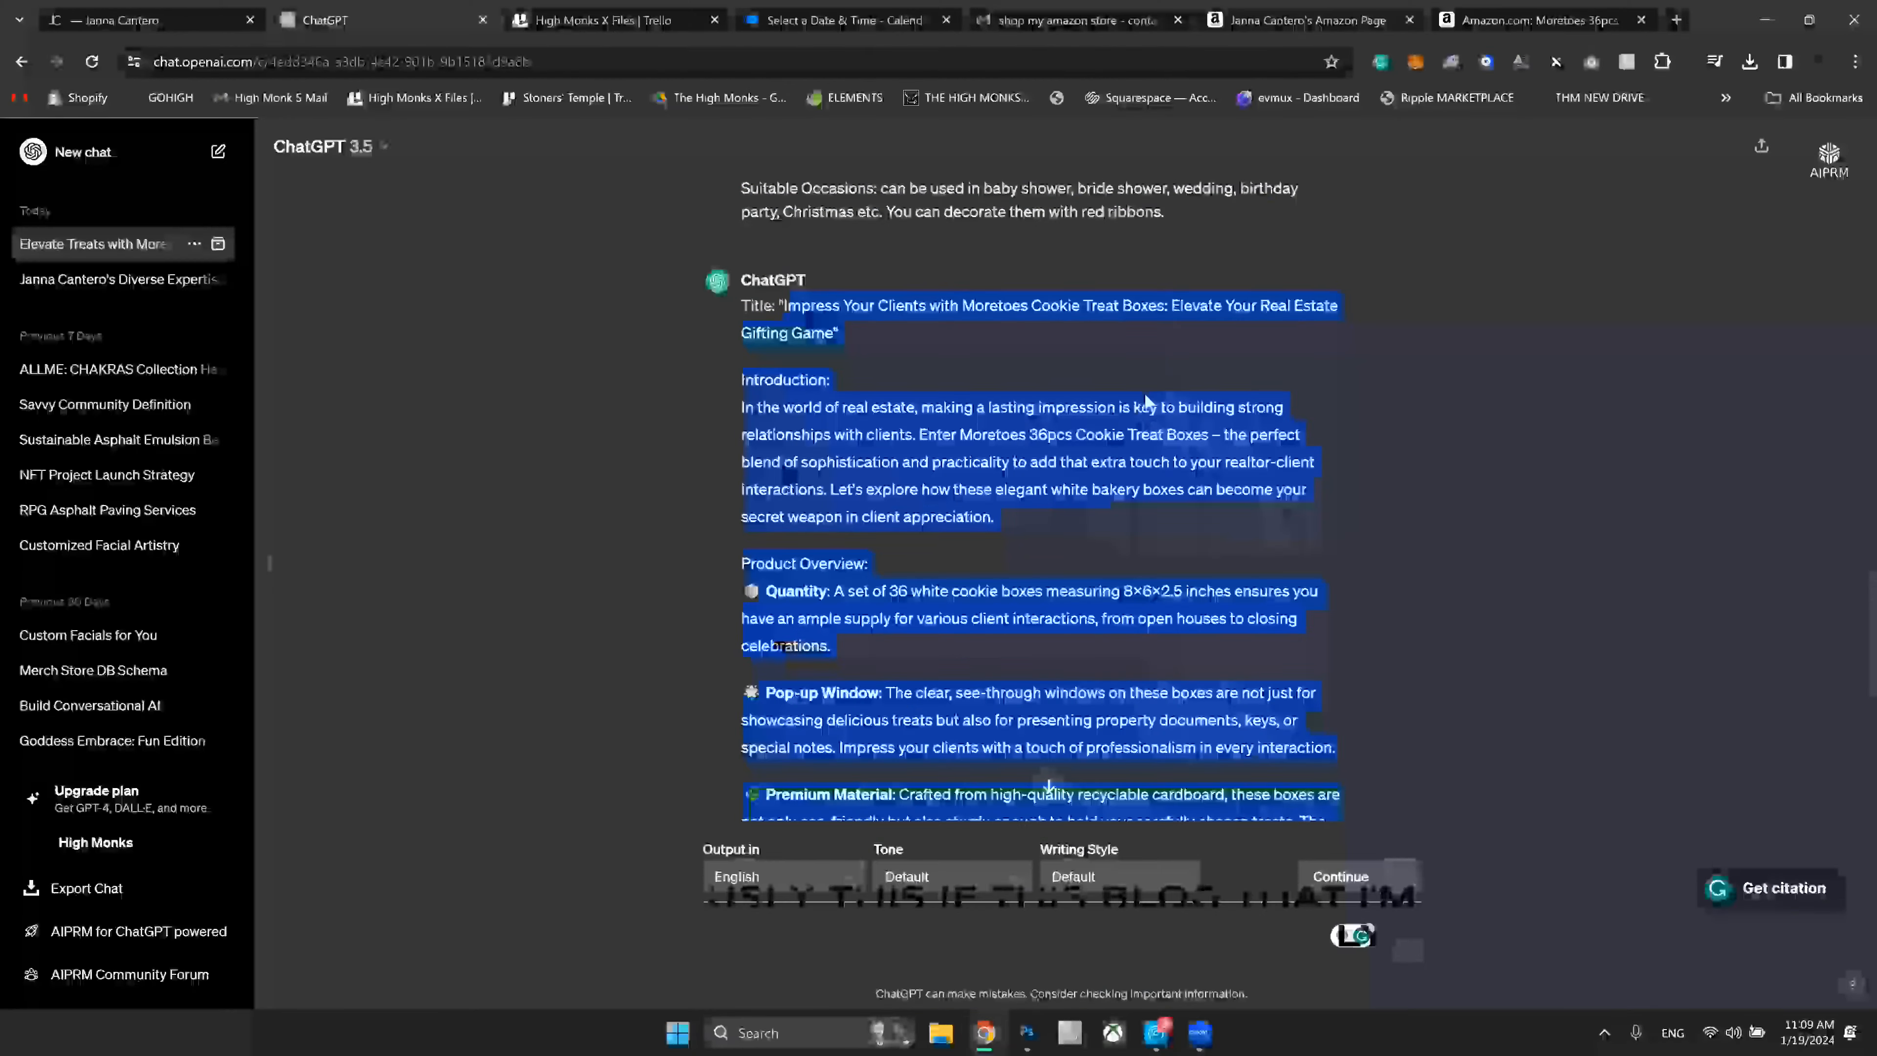
{"action": "scroll", "coordinate": [933, 458], "scroll_direction": "down", "scroll_amount": 8}
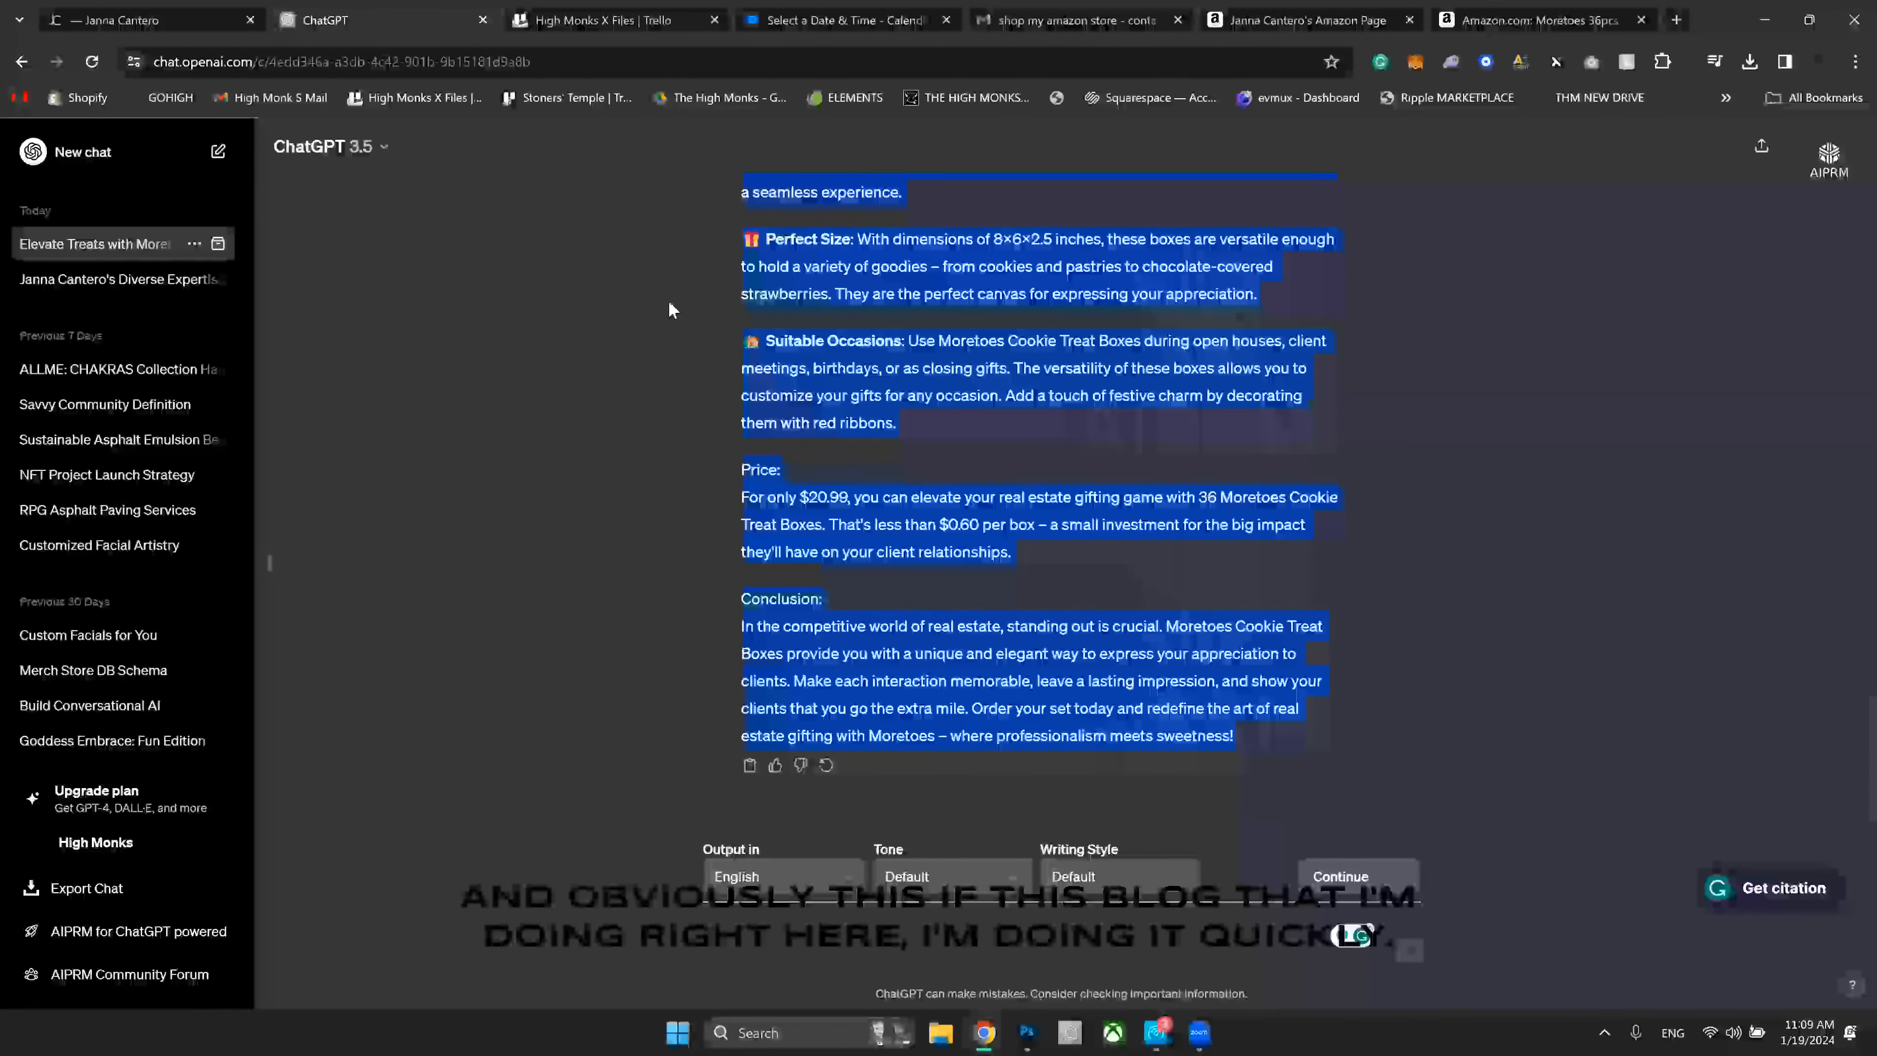
{"action": "left_click", "coordinate": [167, 25]}
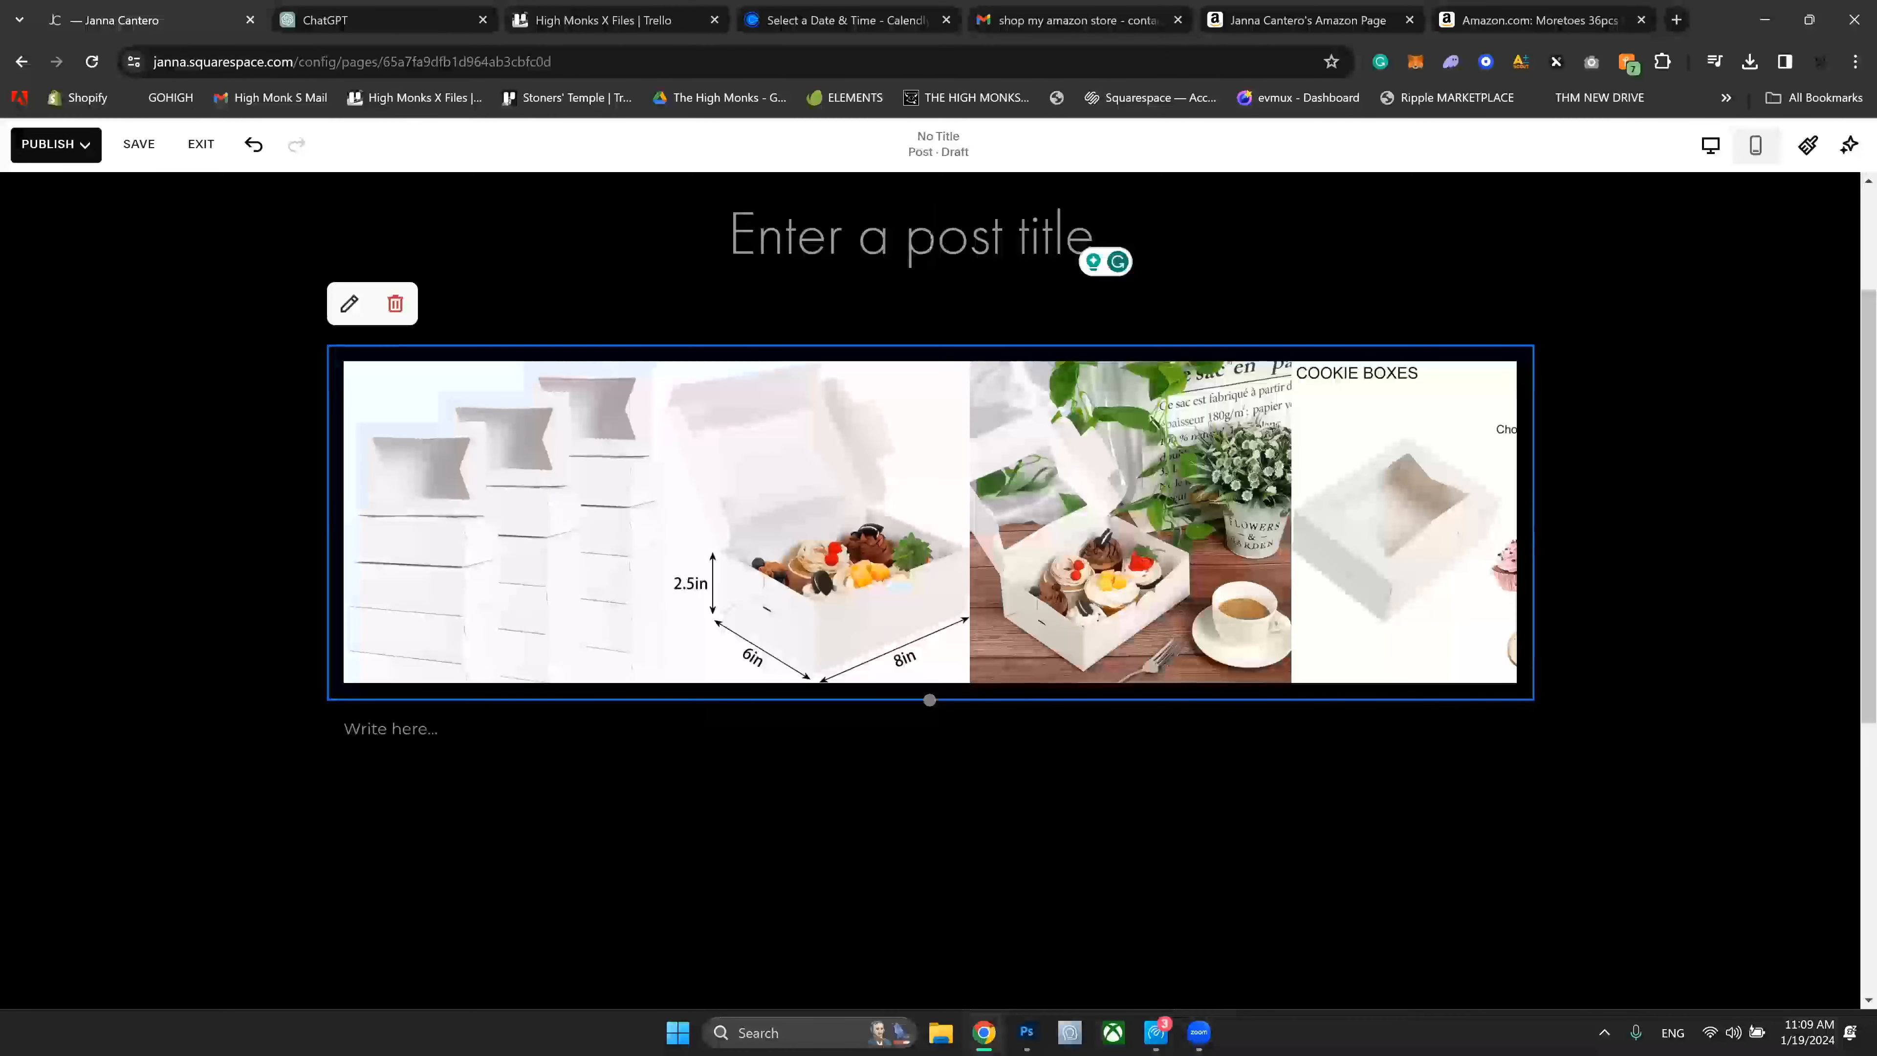
{"action": "left_click", "coordinate": [392, 729]}
{"action": "key", "text": "ctrl+v"}
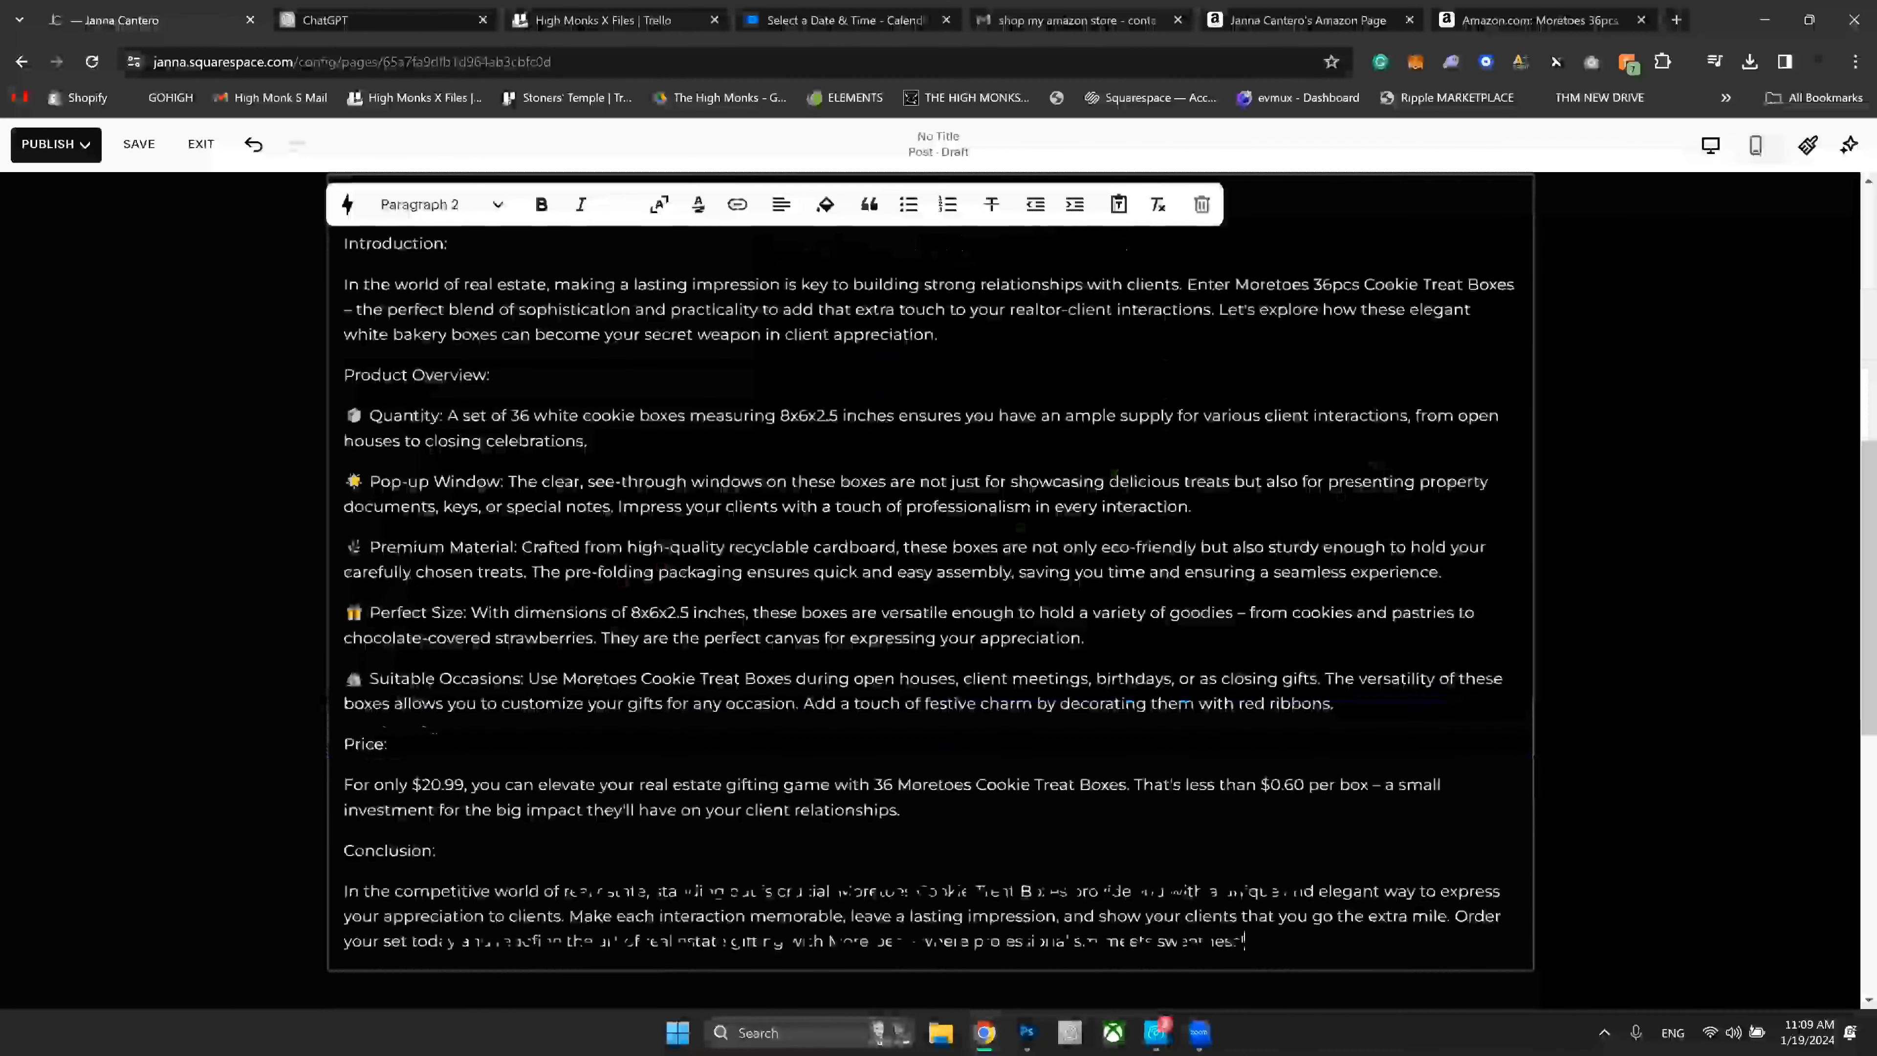
Step: Move the line "Impress Your Clients with Moretoes Cookie Treat Boxes: Elevate Your Real Estate Gifting Game" into the post title, without the stray closing quotation mark
{"action": "scroll", "coordinate": [581, 574], "scroll_direction": "up", "scroll_amount": 4}
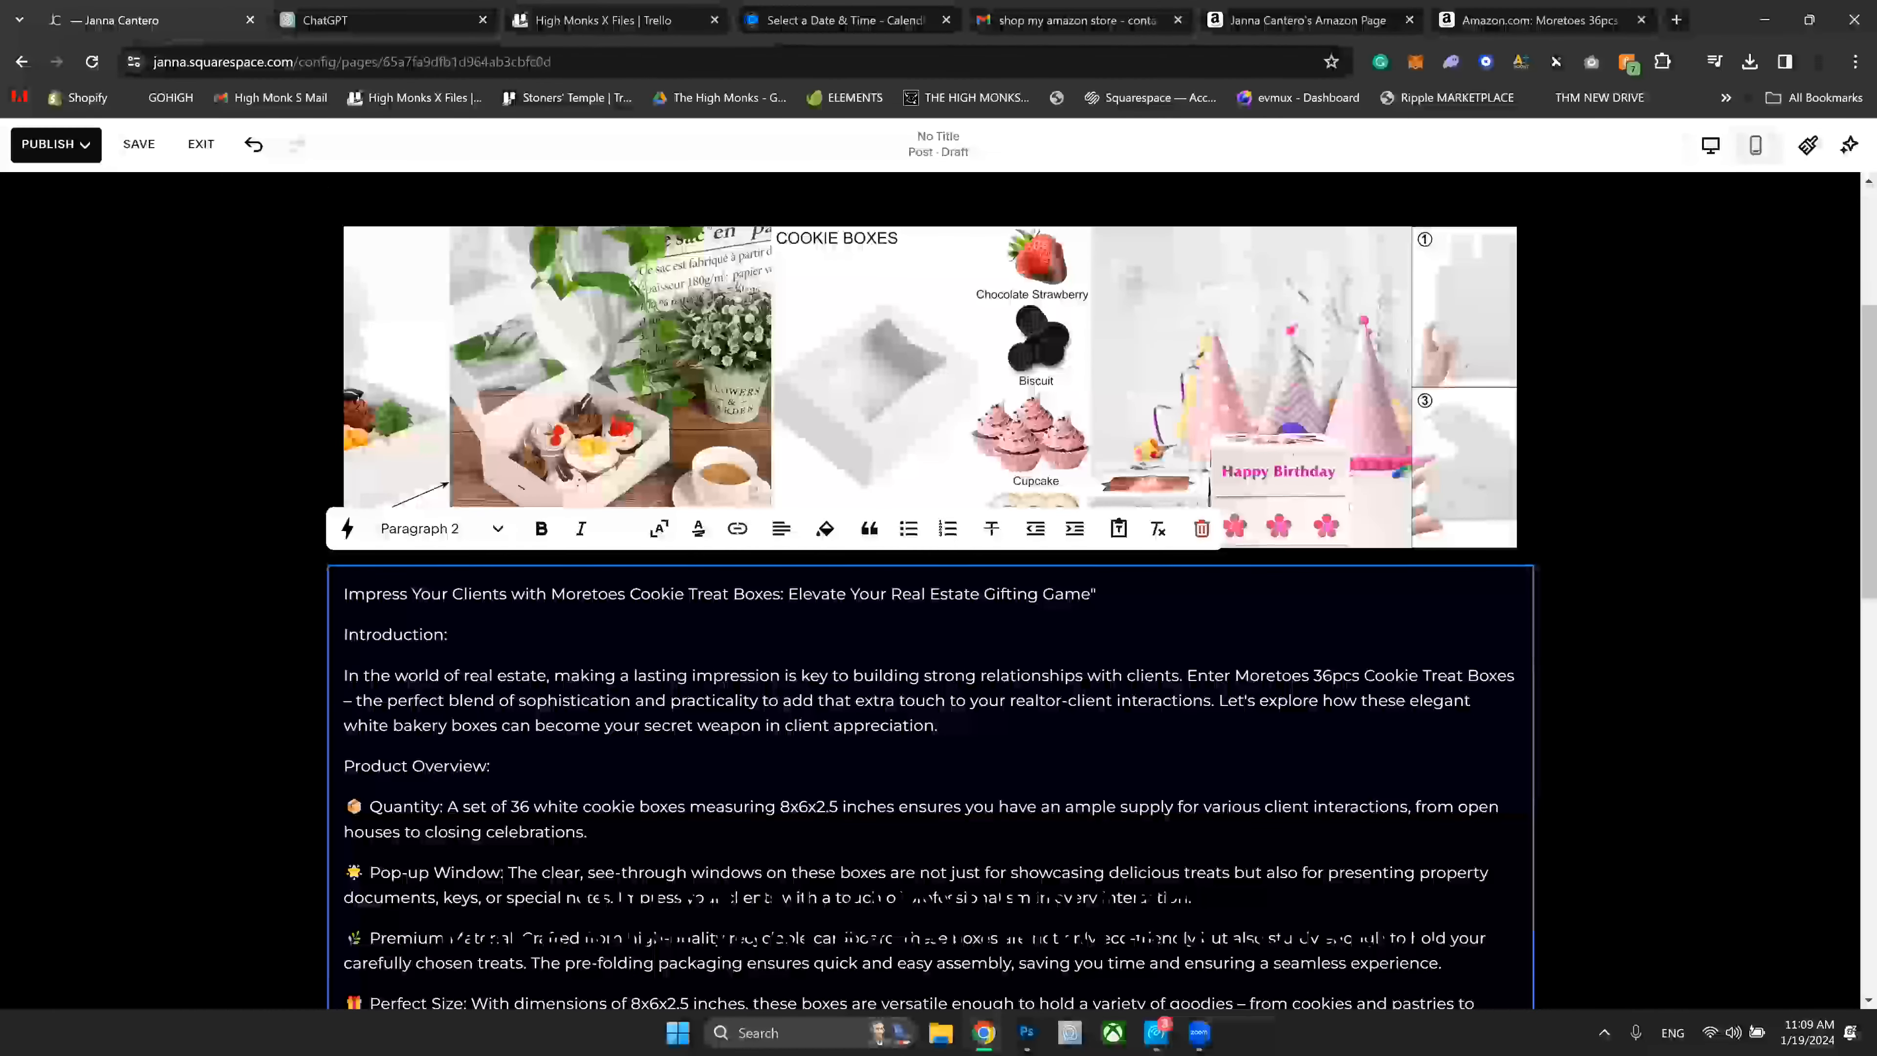
{"action": "key", "text": "ctrl+x"}
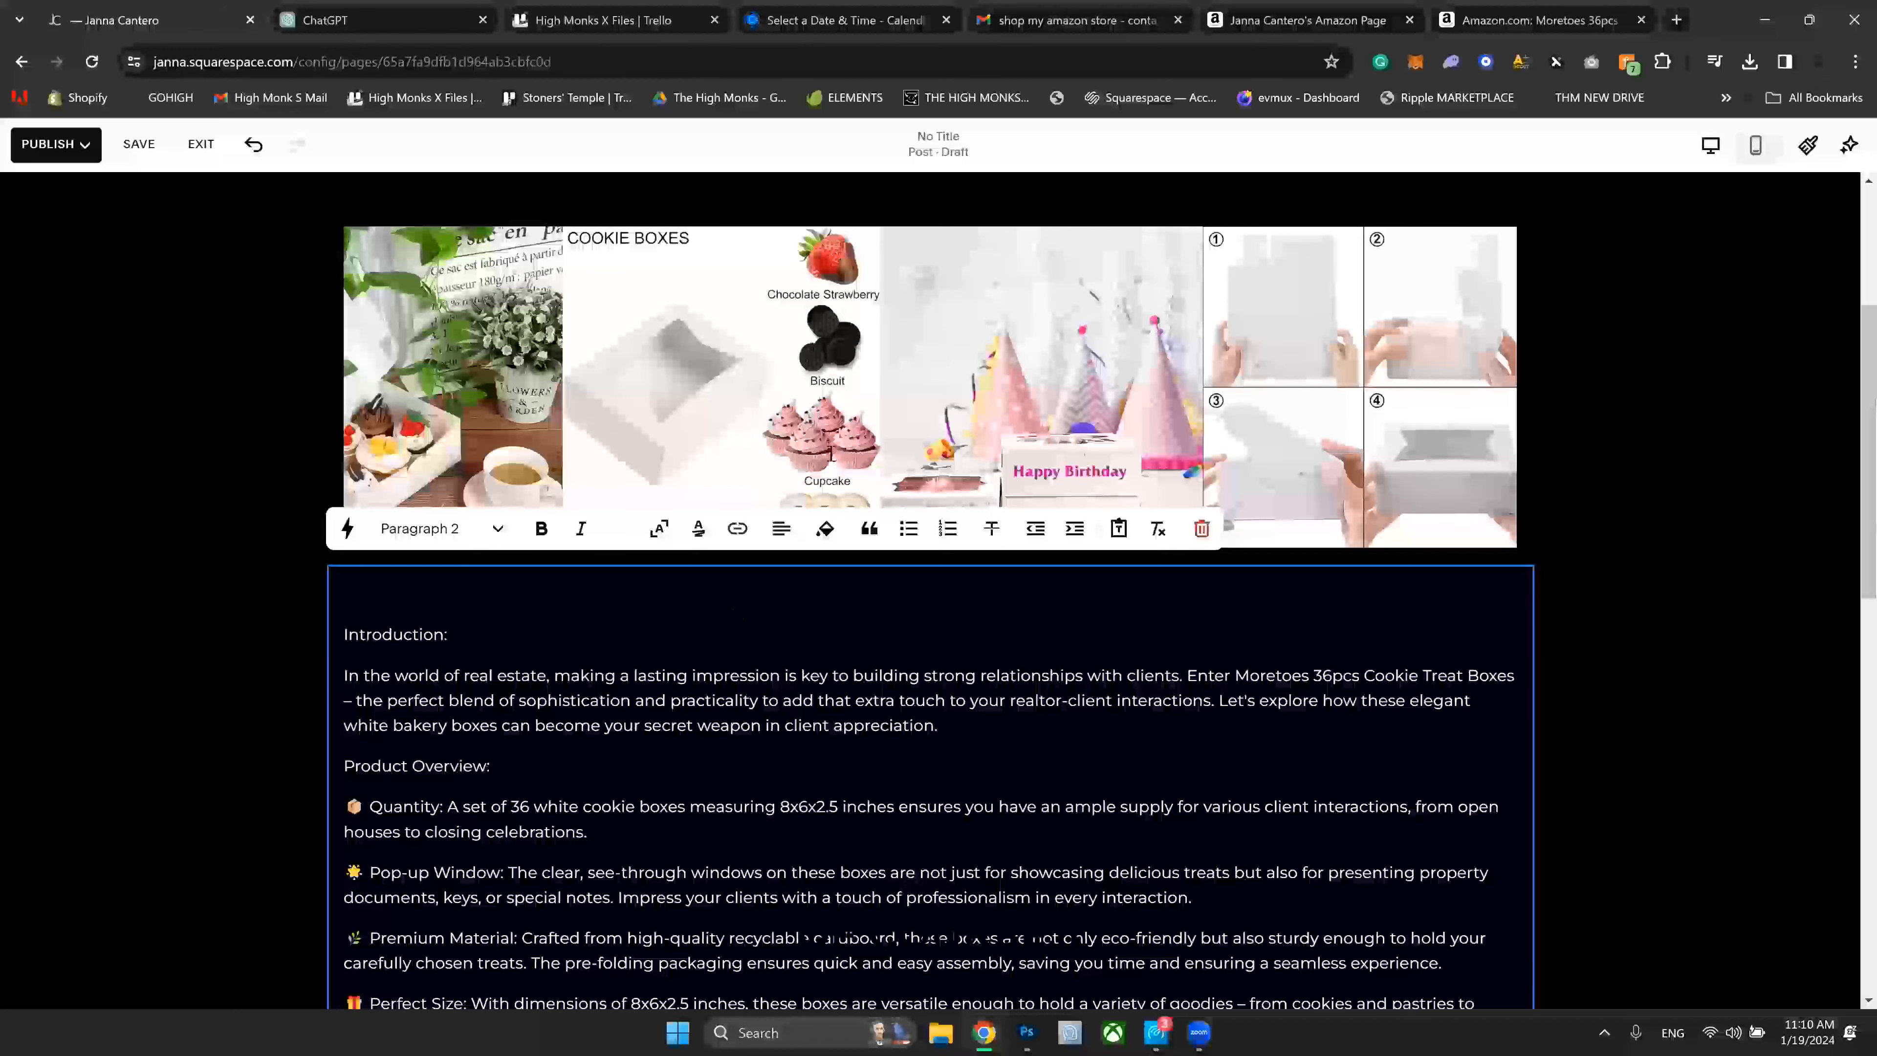
{"action": "scroll", "coordinate": [831, 460], "scroll_direction": "up", "scroll_amount": 4}
{"action": "left_click", "coordinate": [930, 427]}
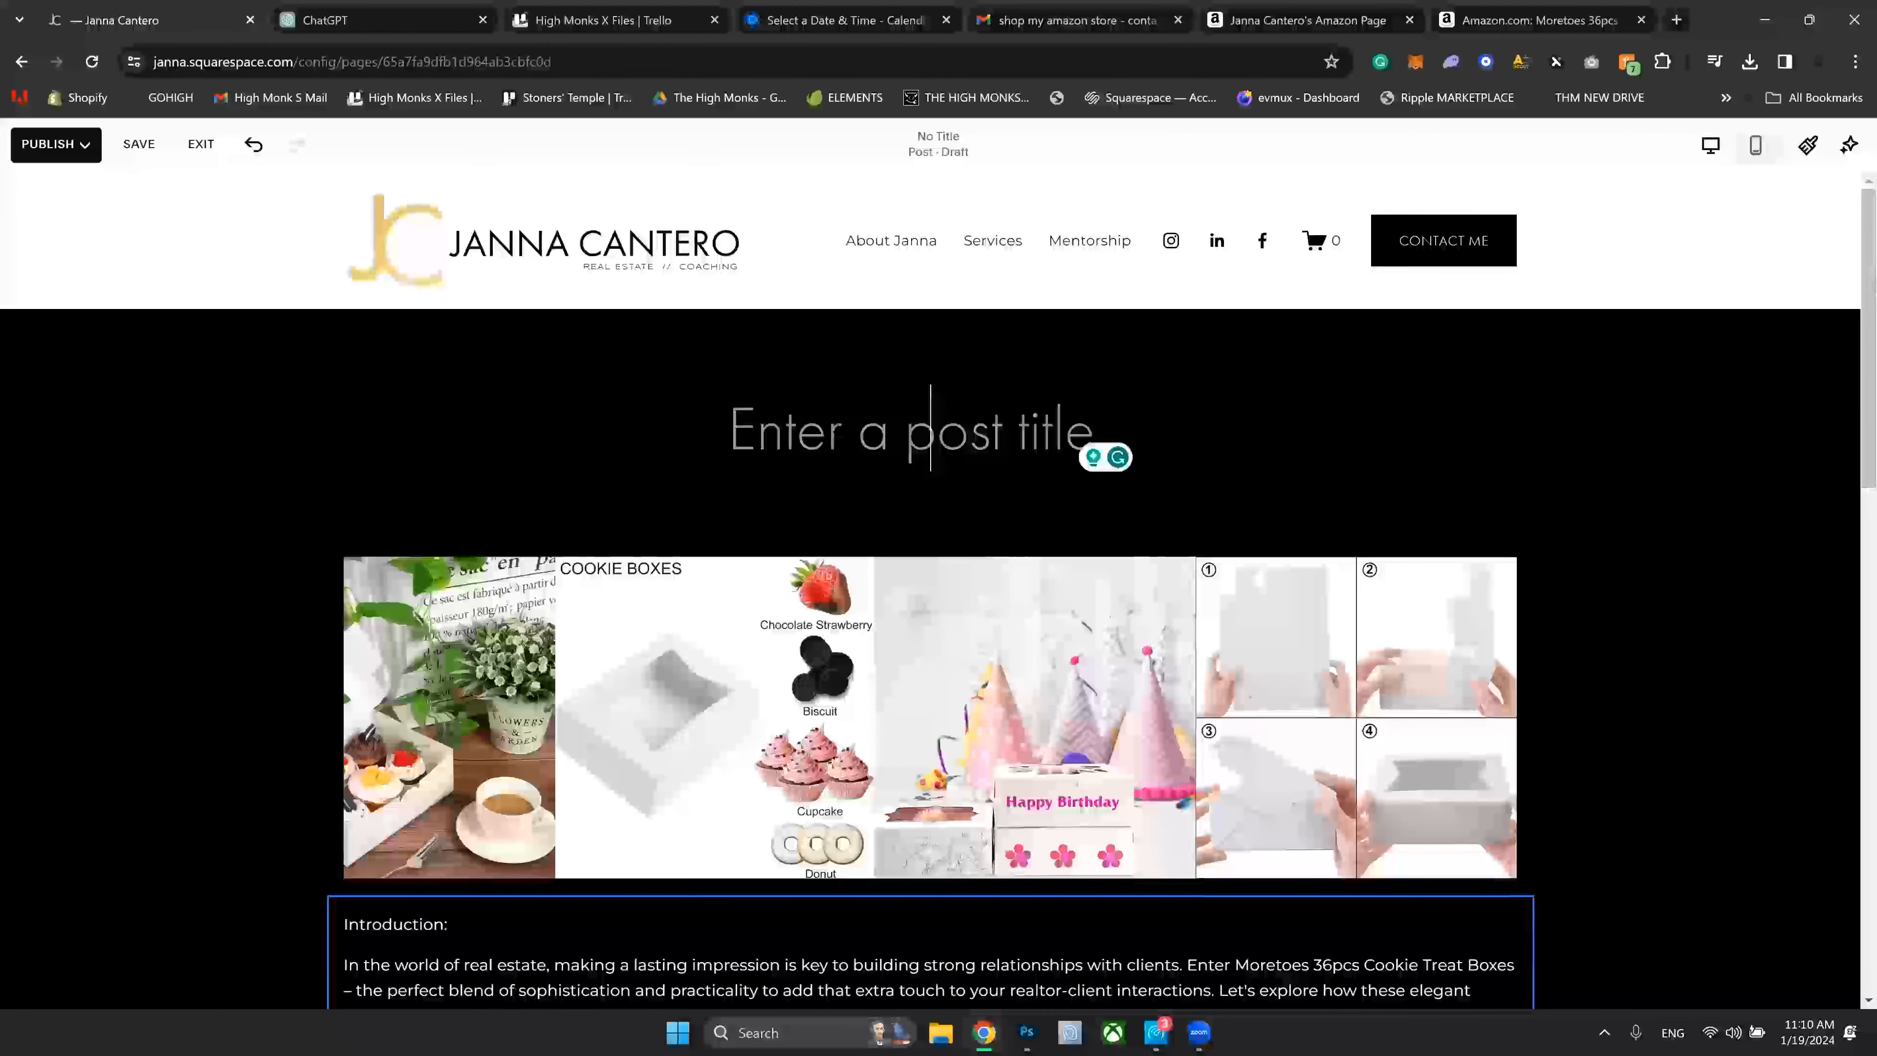
{"action": "key", "text": "ctrl+v"}
{"action": "scroll", "coordinate": [1307, 423], "scroll_direction": "down", "scroll_amount": 2}
{"action": "key", "text": "BackSpace"}
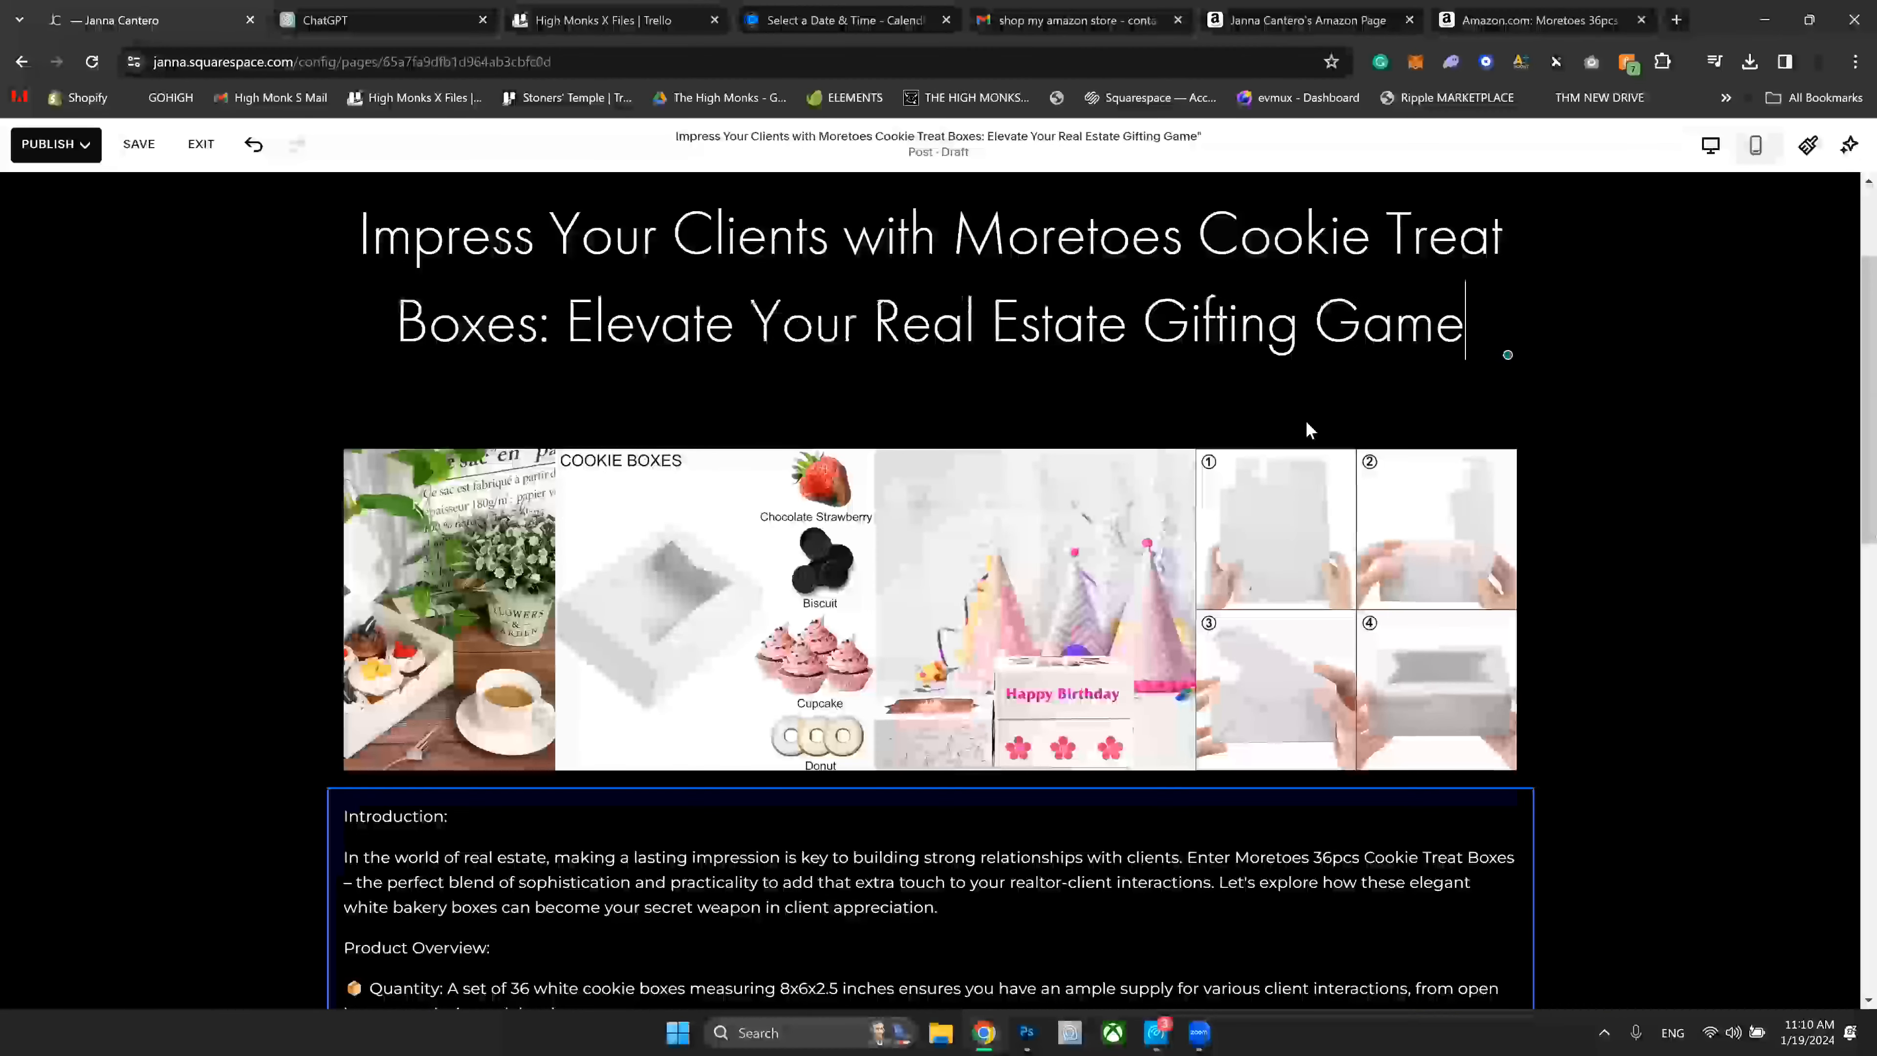
Step: Make the "Introduction" and "Product Overview:" headings and the "Quantity" label bold in the post body
{"action": "scroll", "coordinate": [1038, 454], "scroll_direction": "down", "scroll_amount": 3}
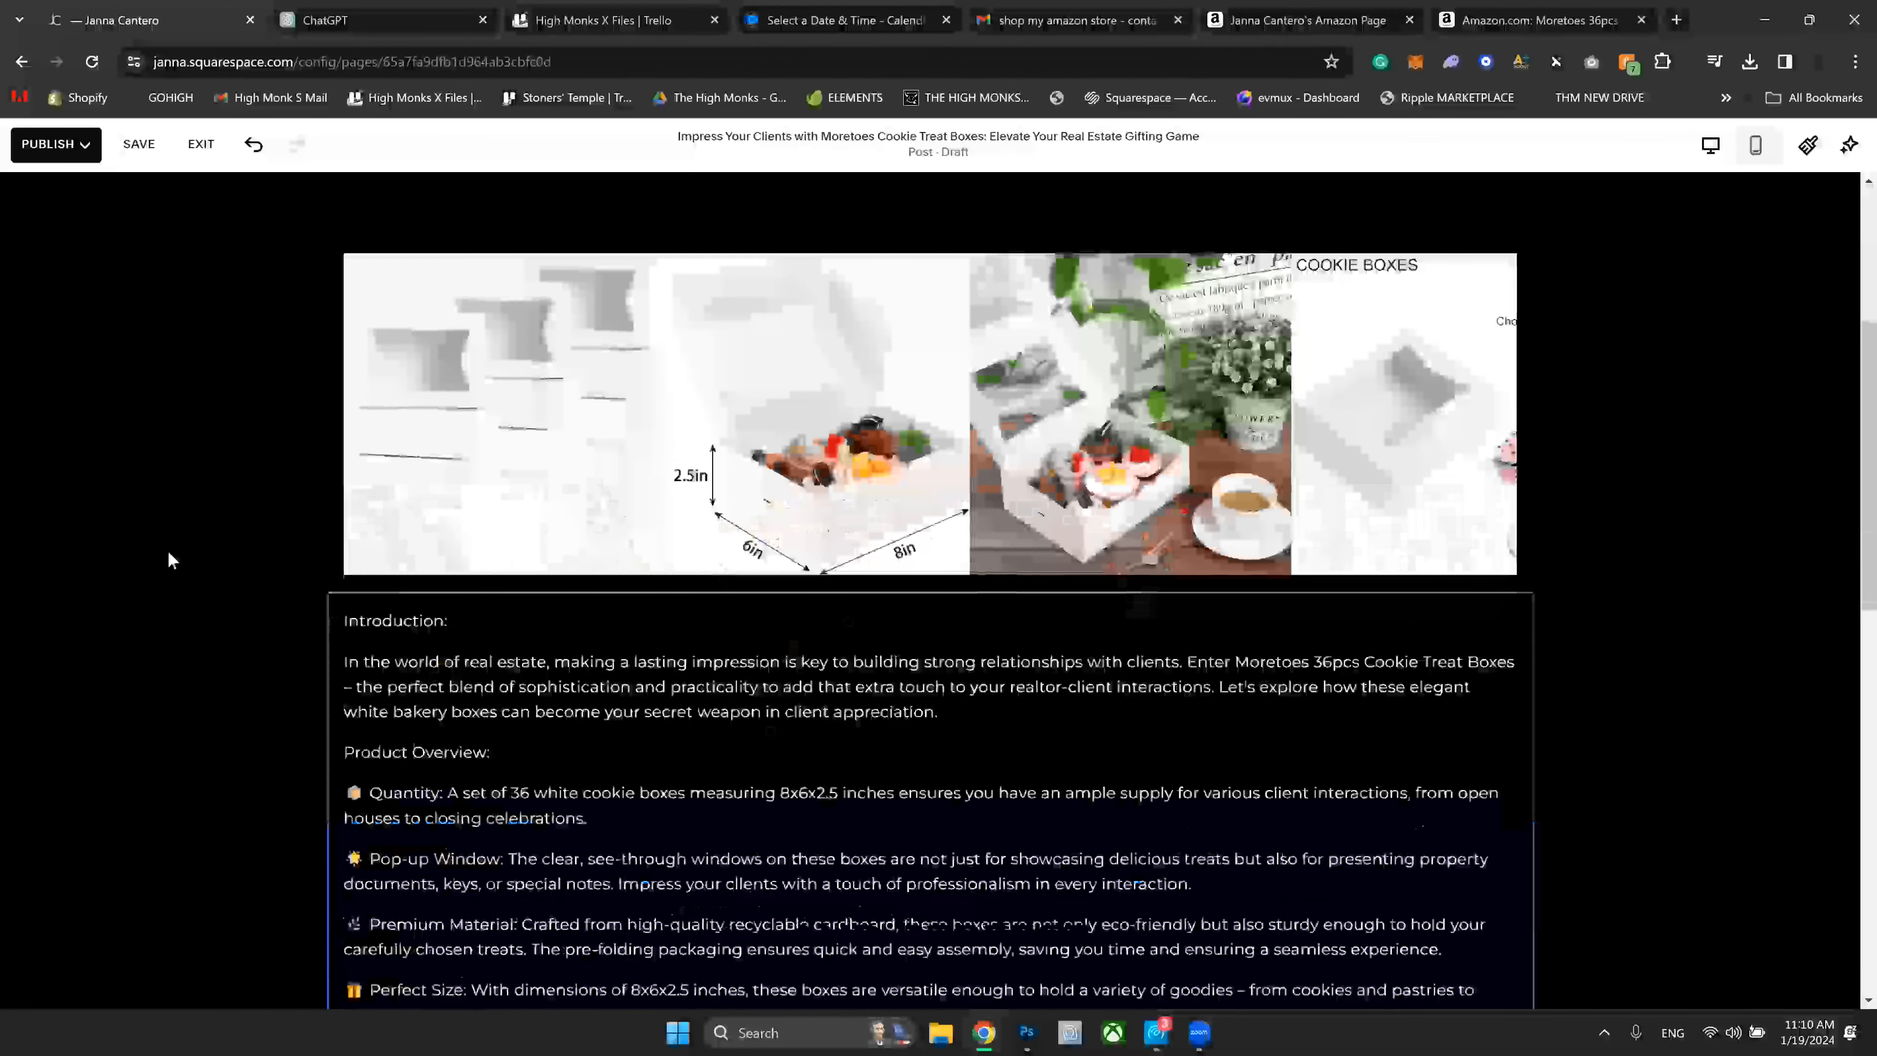
{"action": "scroll", "coordinate": [989, 575], "scroll_direction": "up", "scroll_amount": 2}
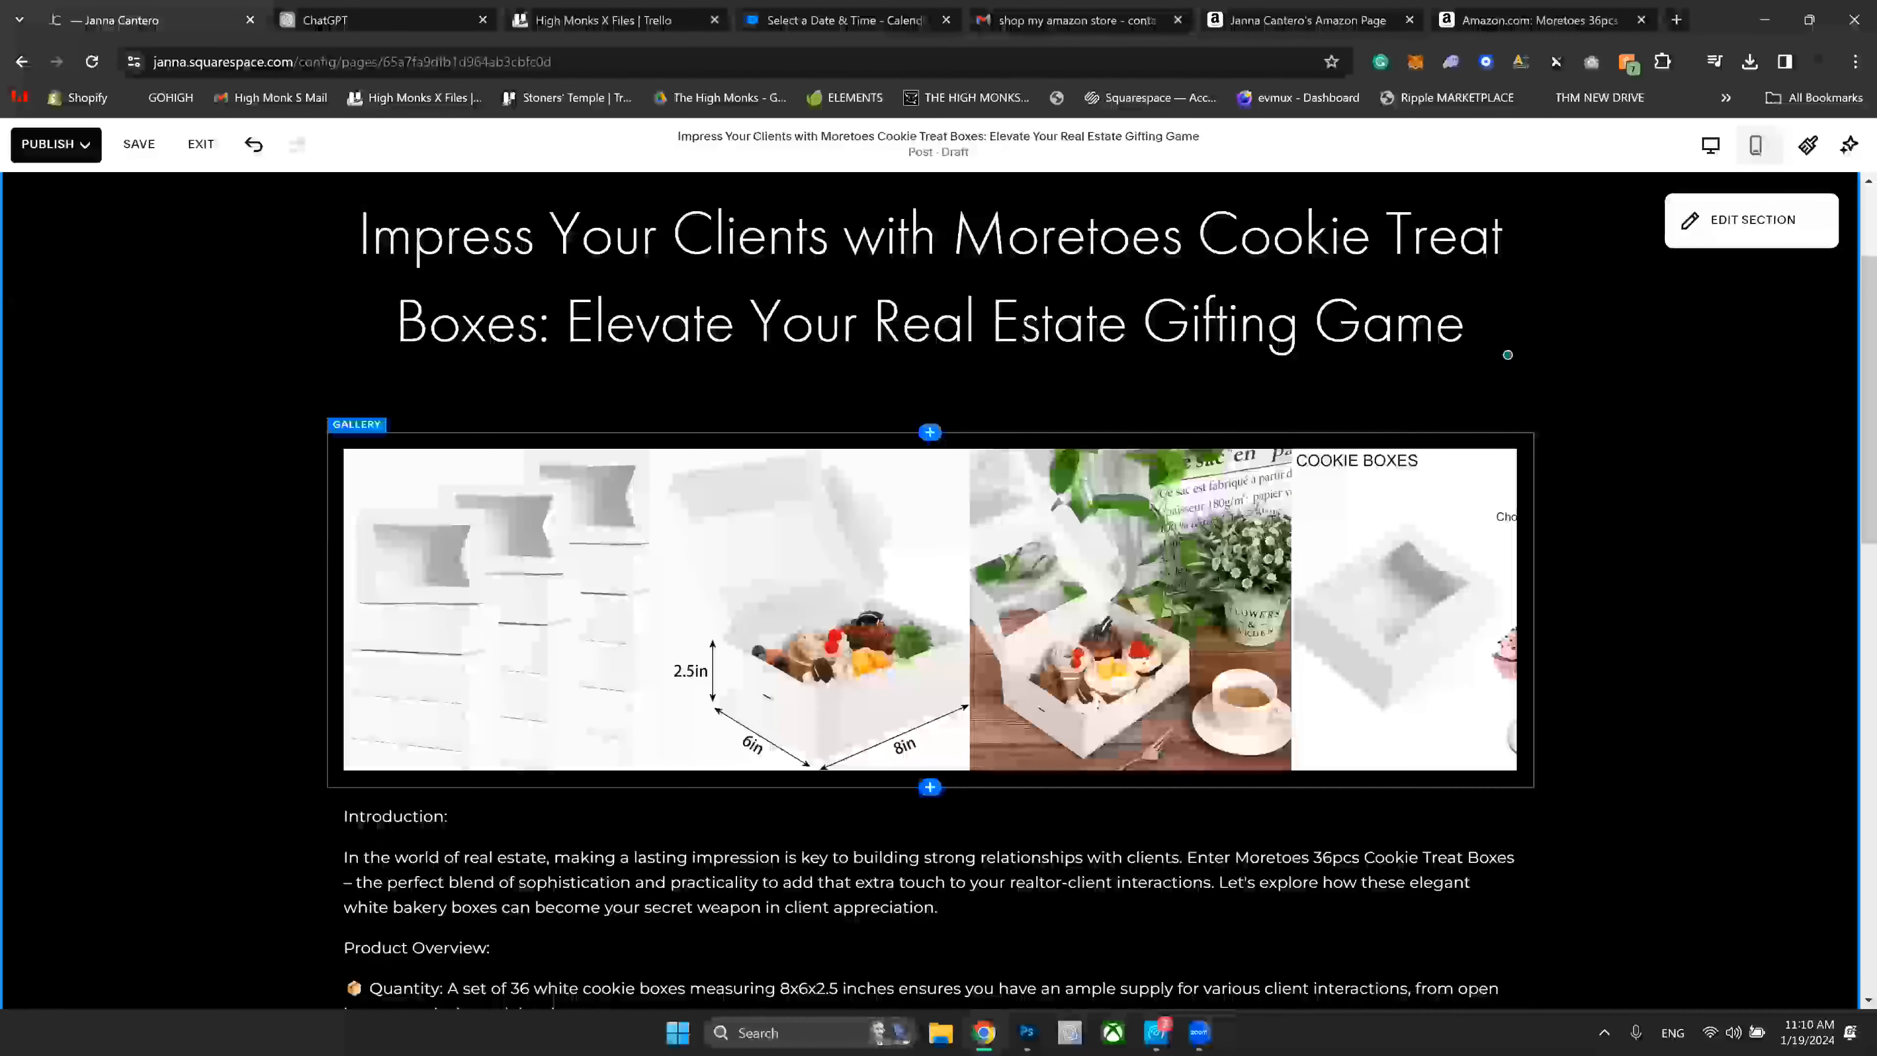
{"action": "scroll", "coordinate": [457, 429], "scroll_direction": "up", "scroll_amount": 2}
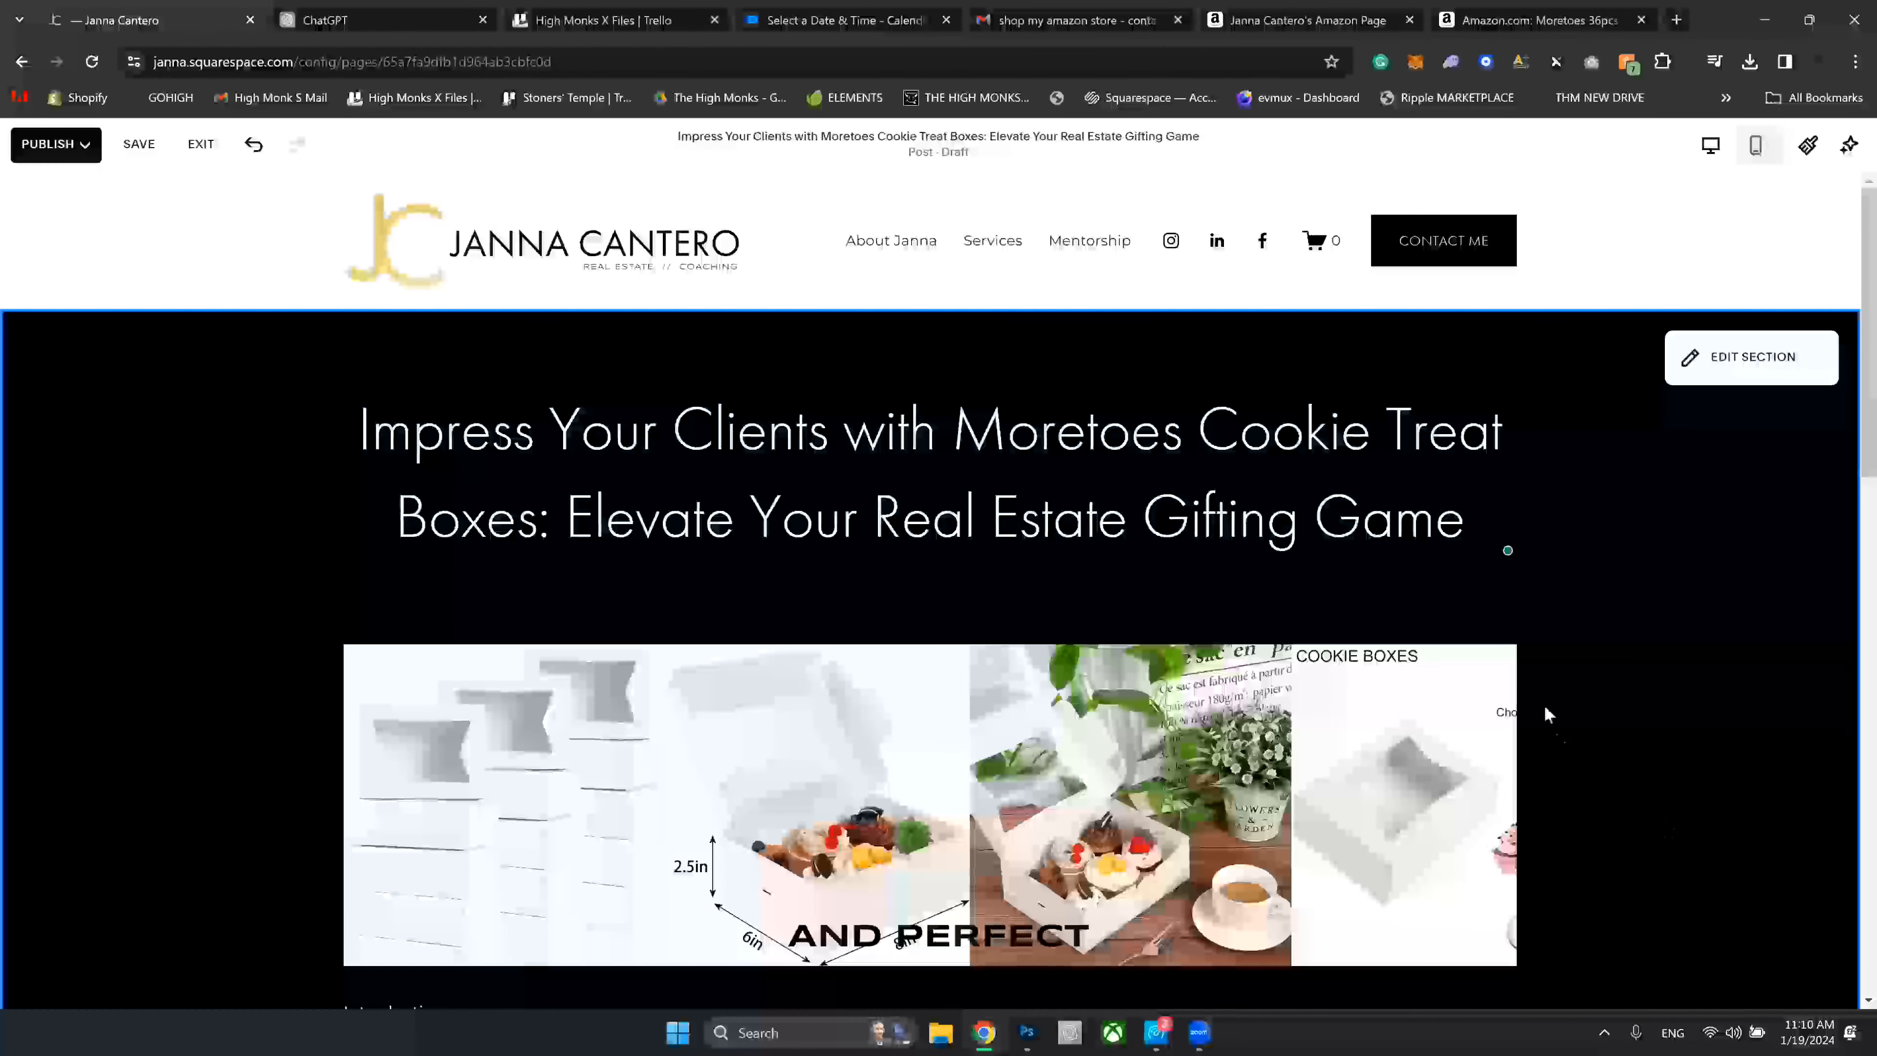
{"action": "scroll", "coordinate": [1548, 714], "scroll_direction": "down", "scroll_amount": 7}
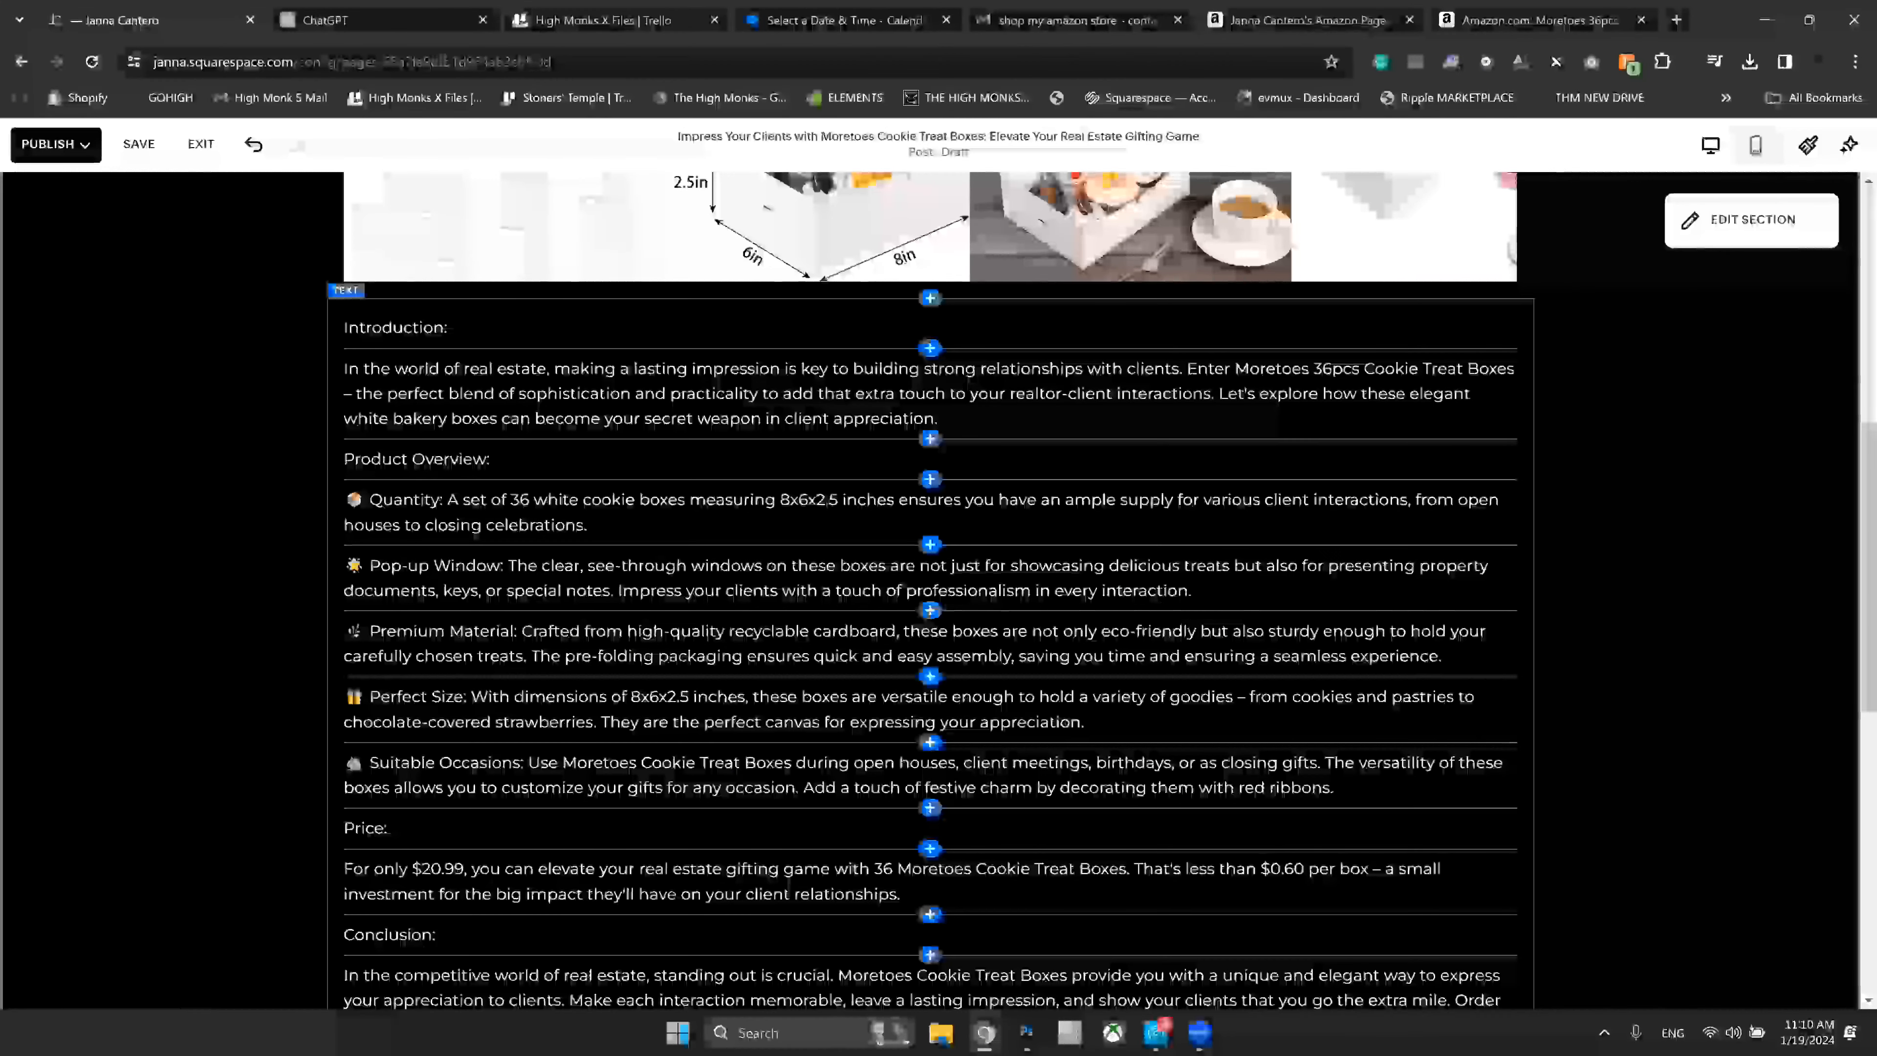
{"action": "scroll", "coordinate": [419, 245], "scroll_direction": "down", "scroll_amount": 1}
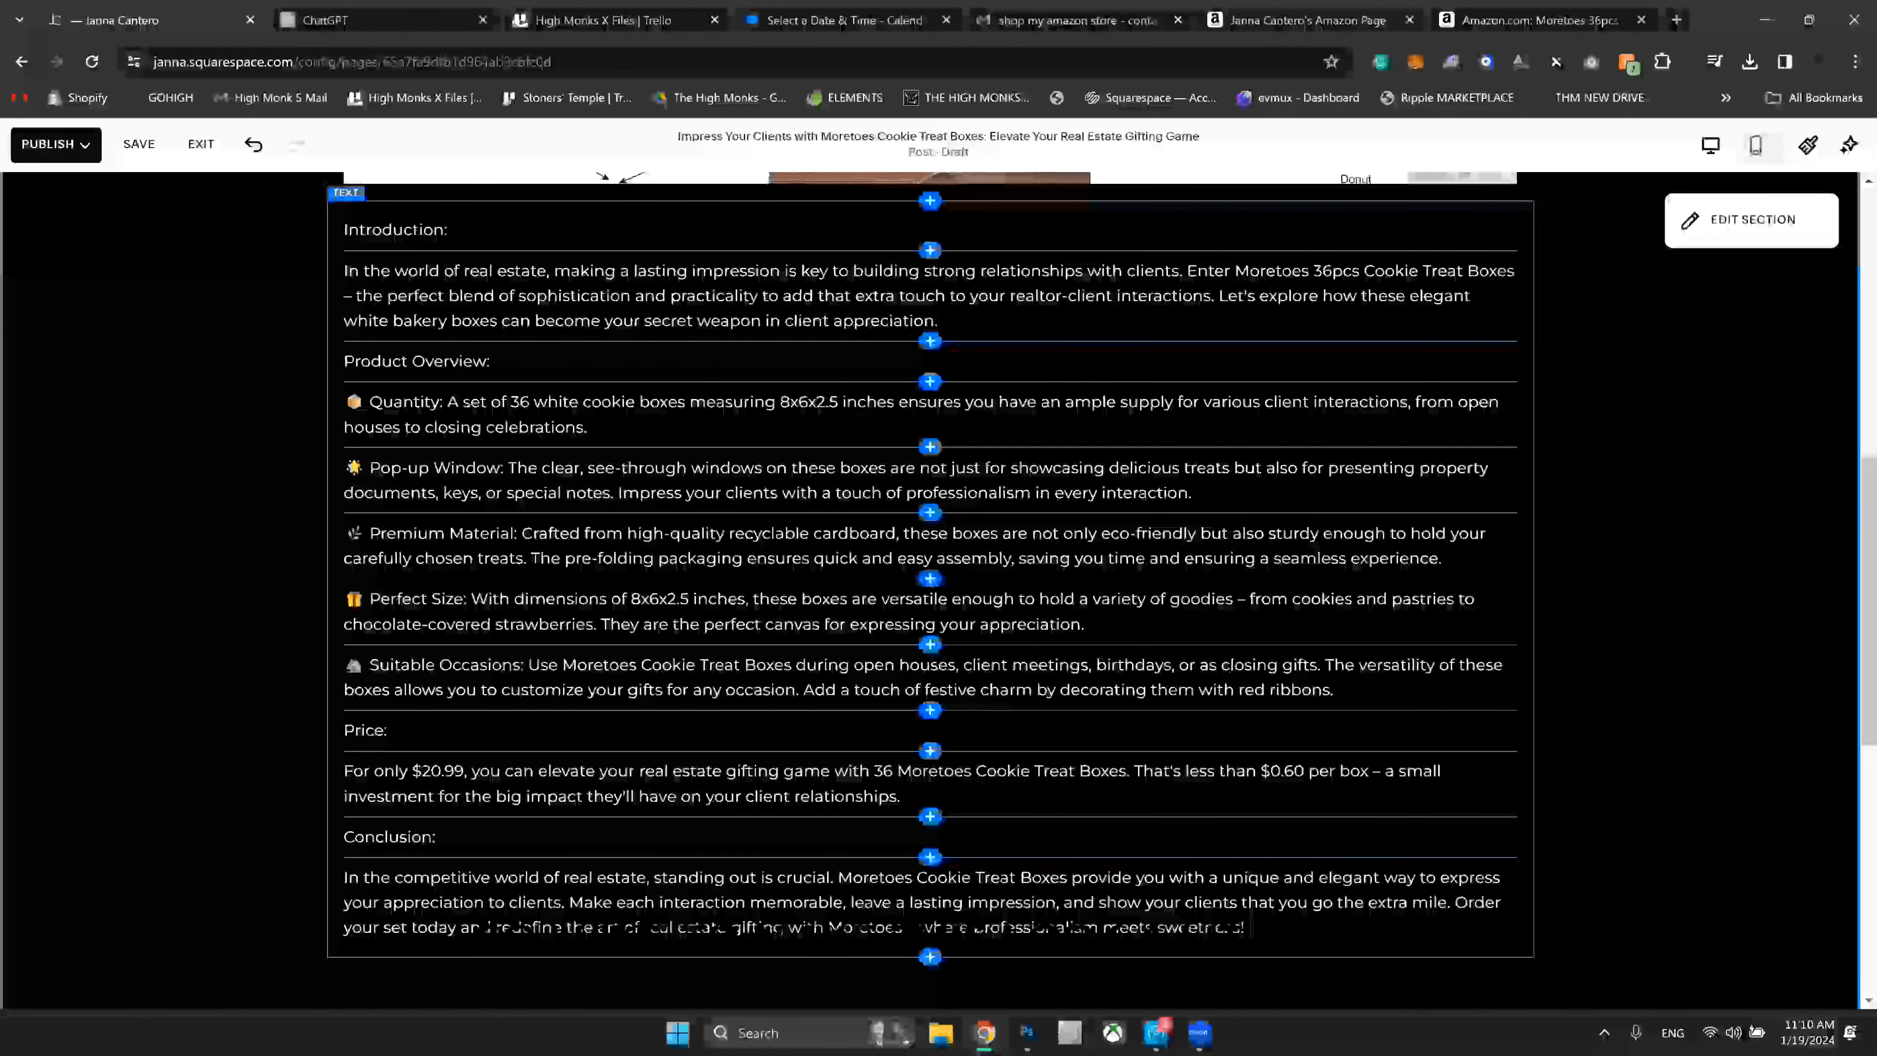
{"action": "double_click", "coordinate": [396, 230]}
{"action": "left_click", "coordinate": [541, 208]}
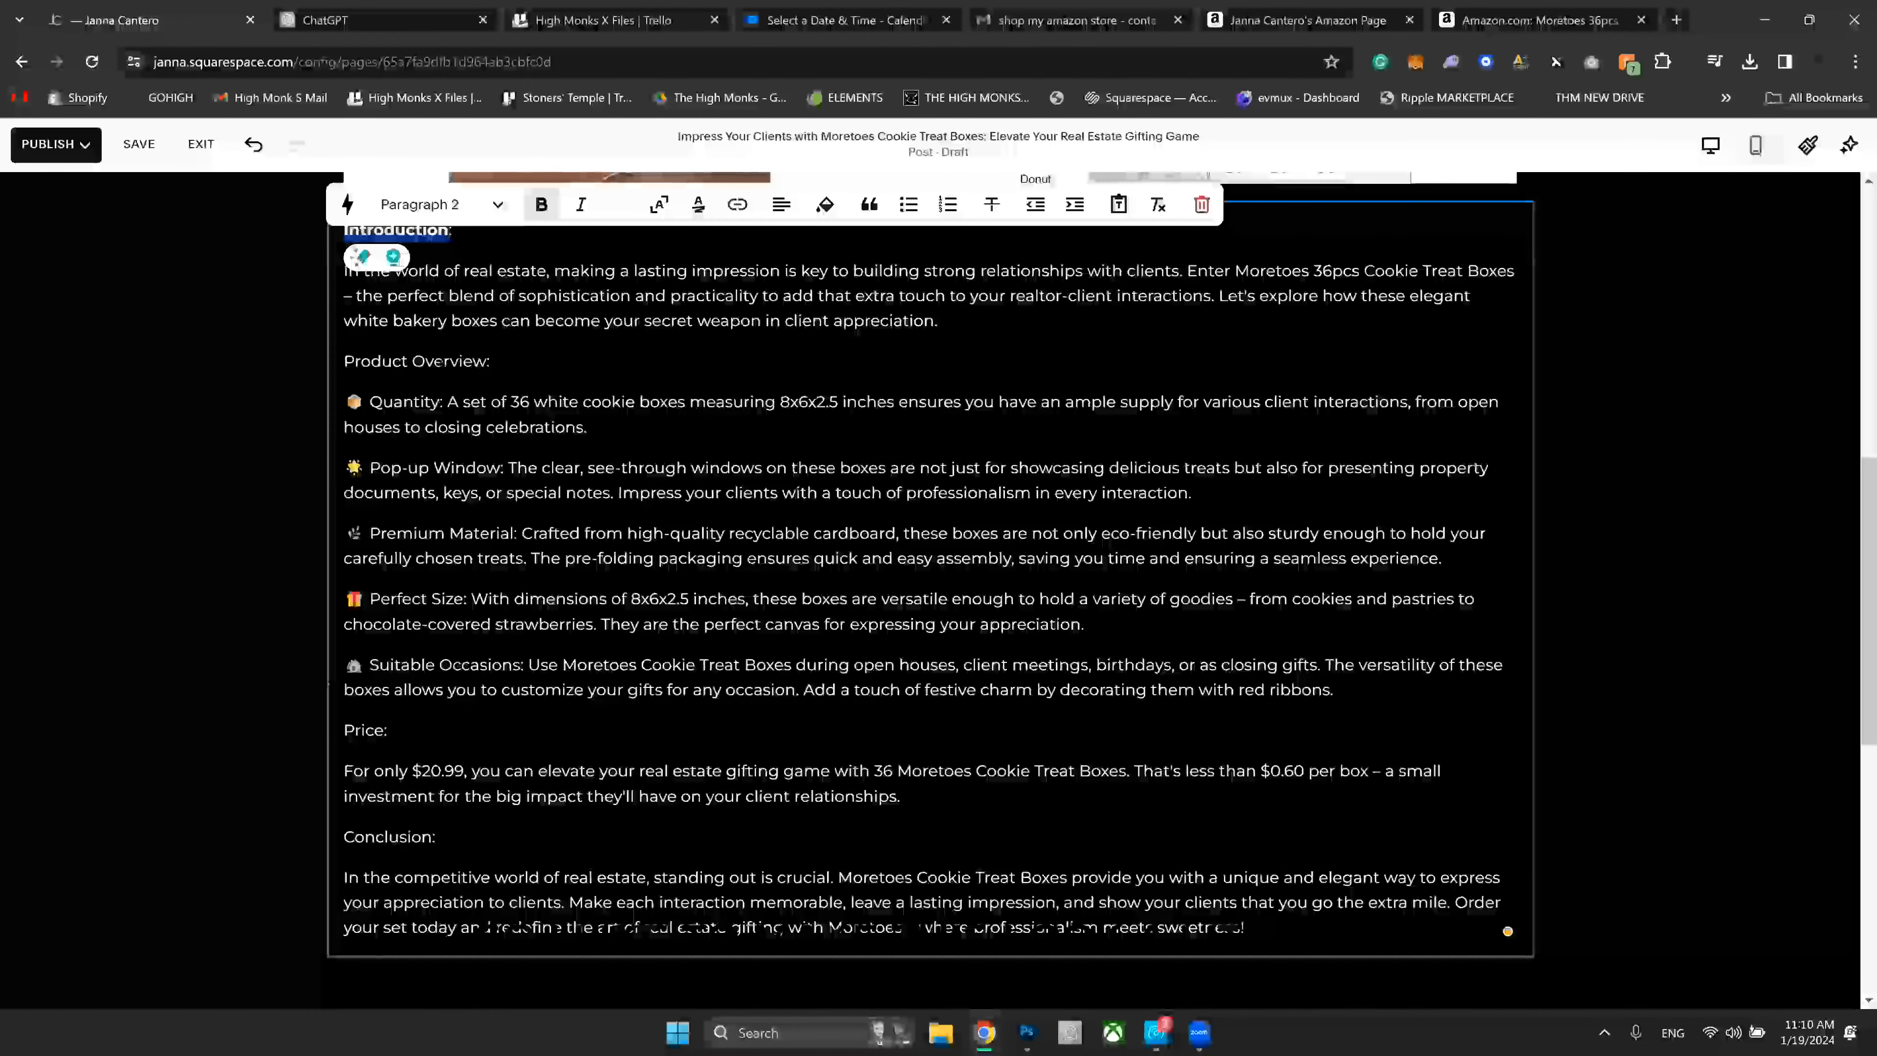
{"action": "triple_click", "coordinate": [419, 362]}
{"action": "left_click", "coordinate": [541, 205]}
{"action": "double_click", "coordinate": [404, 402]}
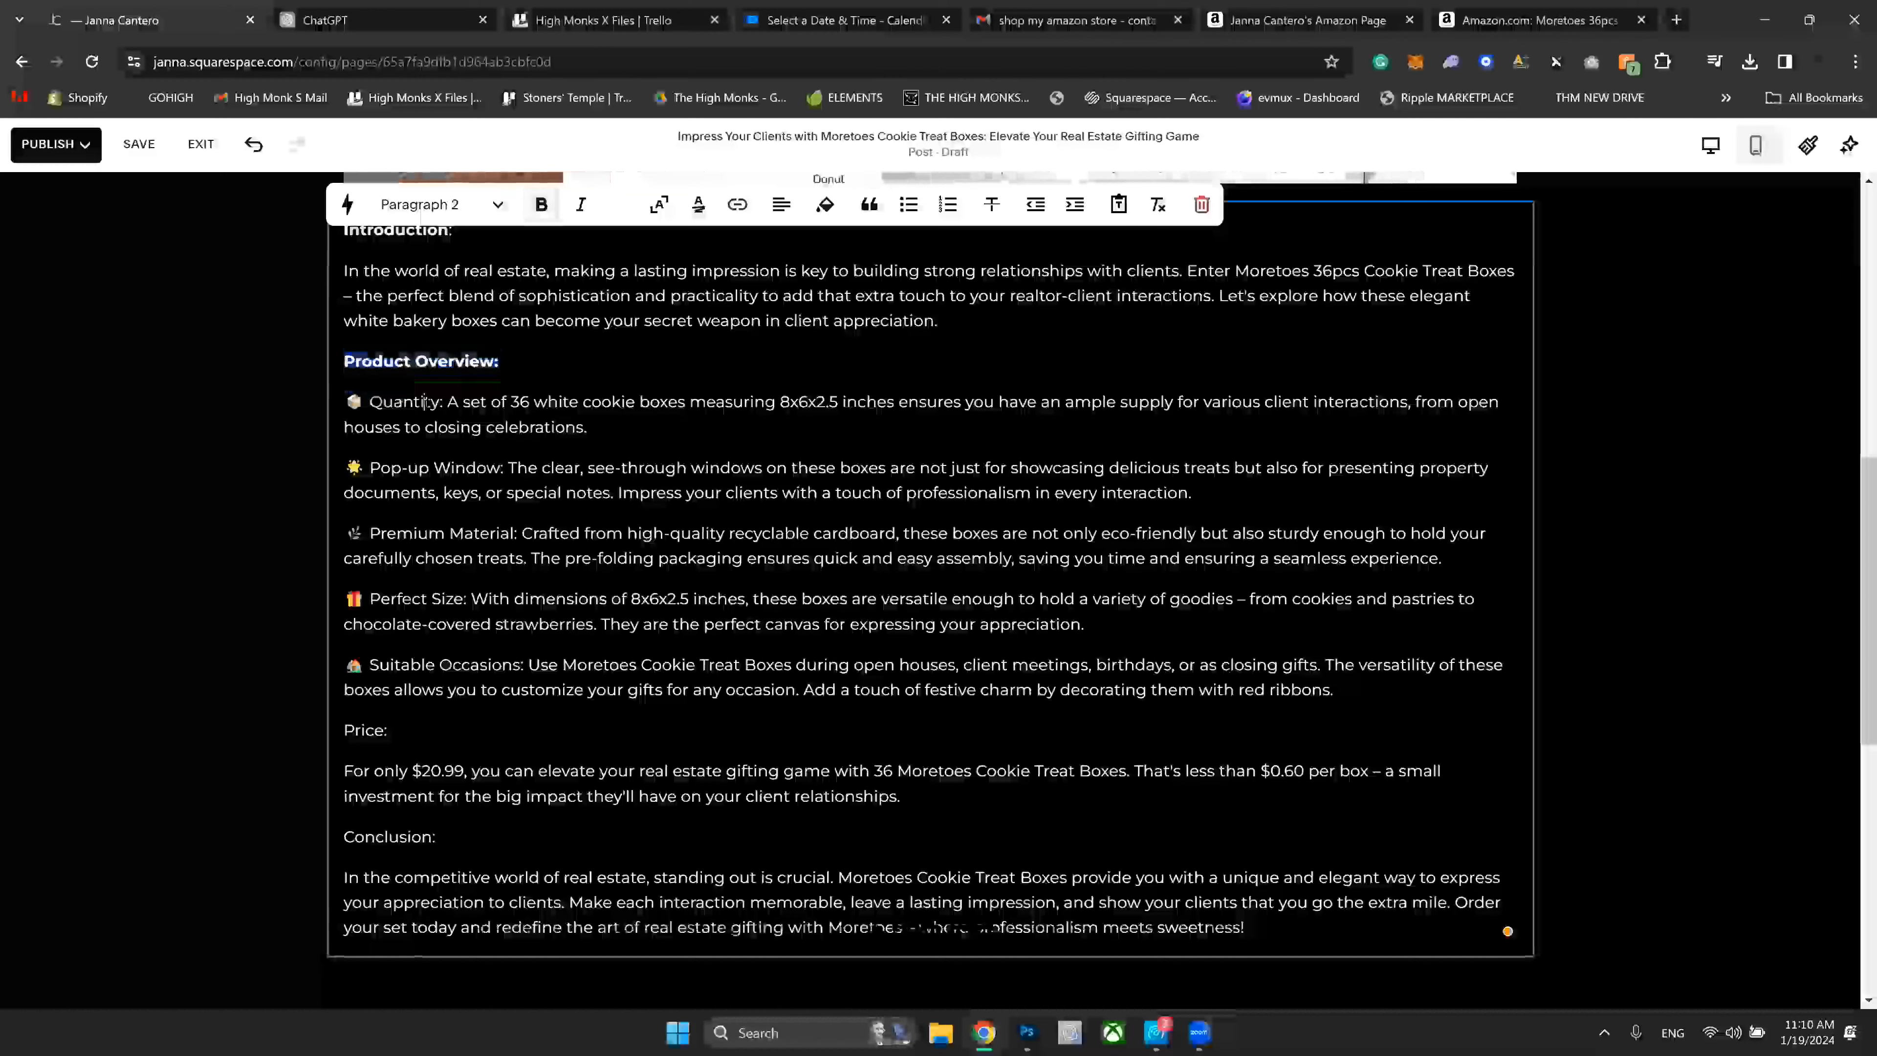
{"action": "left_click", "coordinate": [541, 205]}
Step: Make the feature labels "Pop-up Window", "Premium Material", "Perfect Size" and "Suitable Occasions" bold
{"action": "left_click_drag", "start_coordinate": [407, 467], "coordinate": [370, 468]}
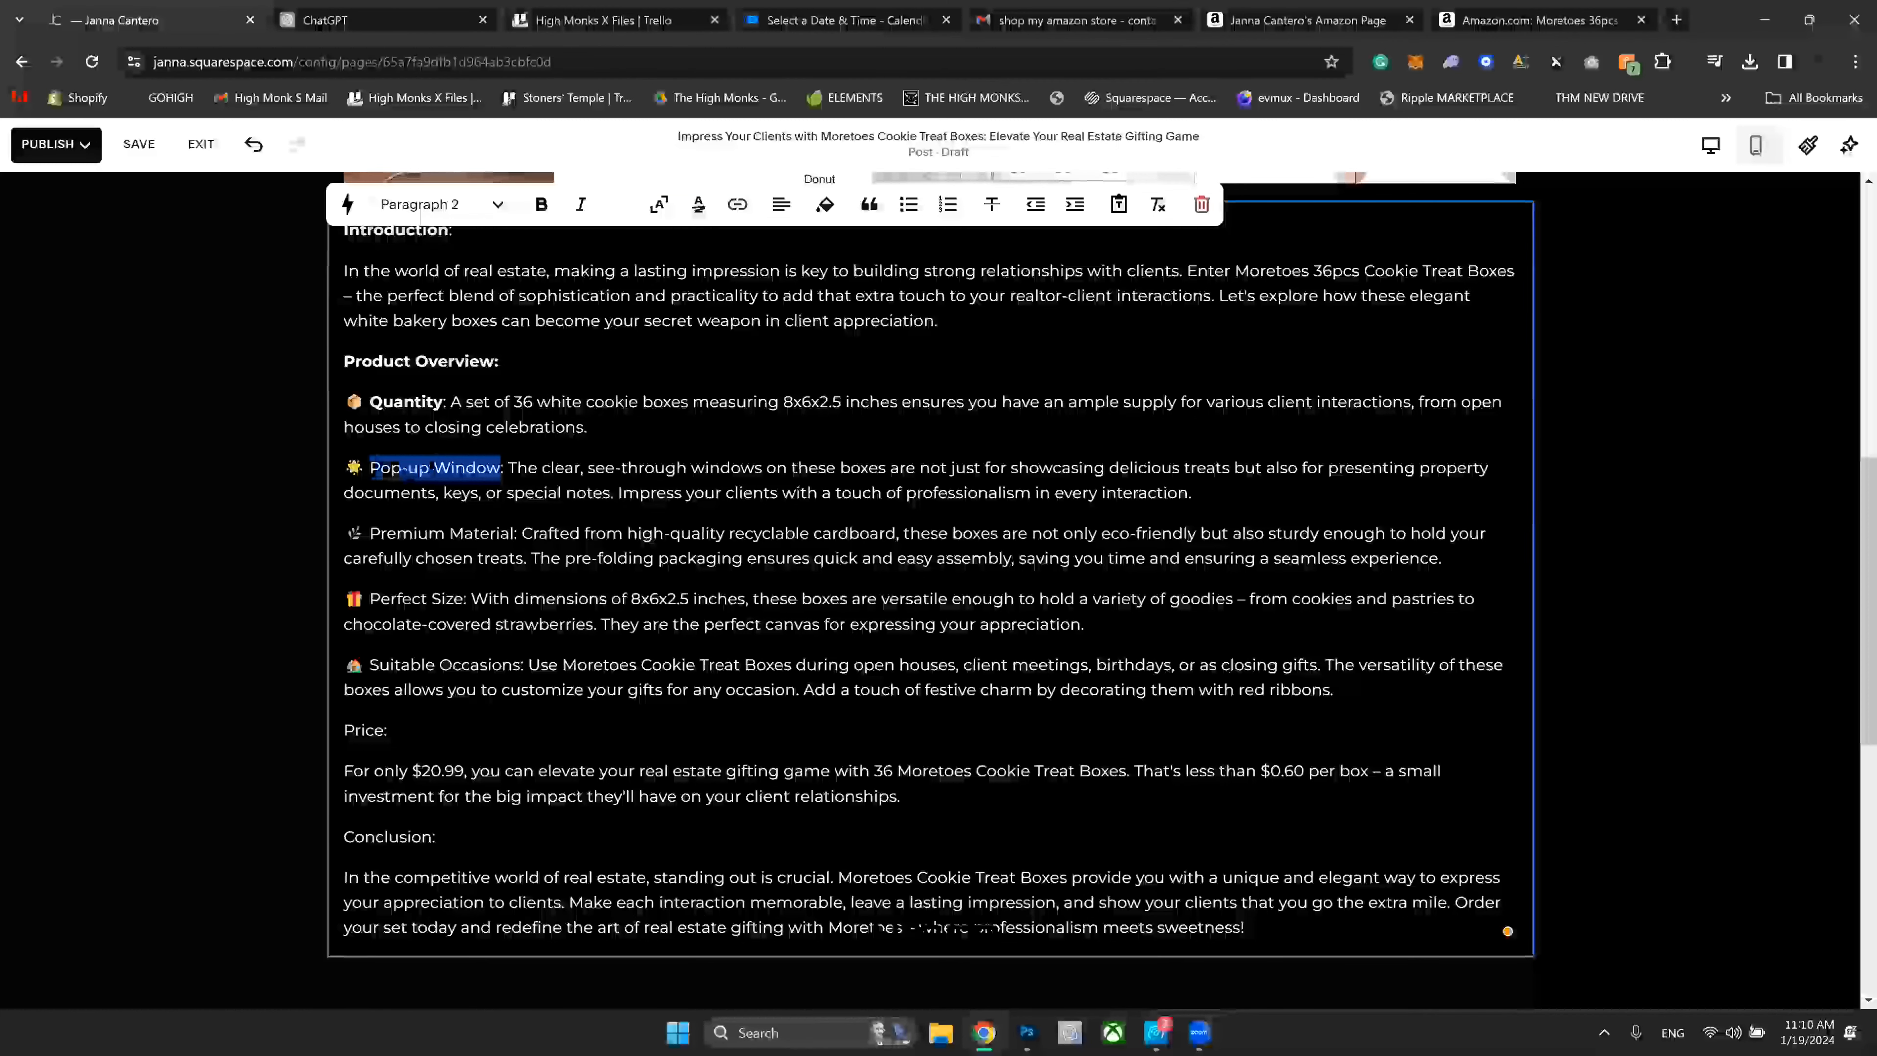
{"action": "left_click", "coordinate": [541, 206]}
{"action": "left_click_drag", "start_coordinate": [370, 533], "coordinate": [515, 533]}
{"action": "left_click", "coordinate": [541, 206]}
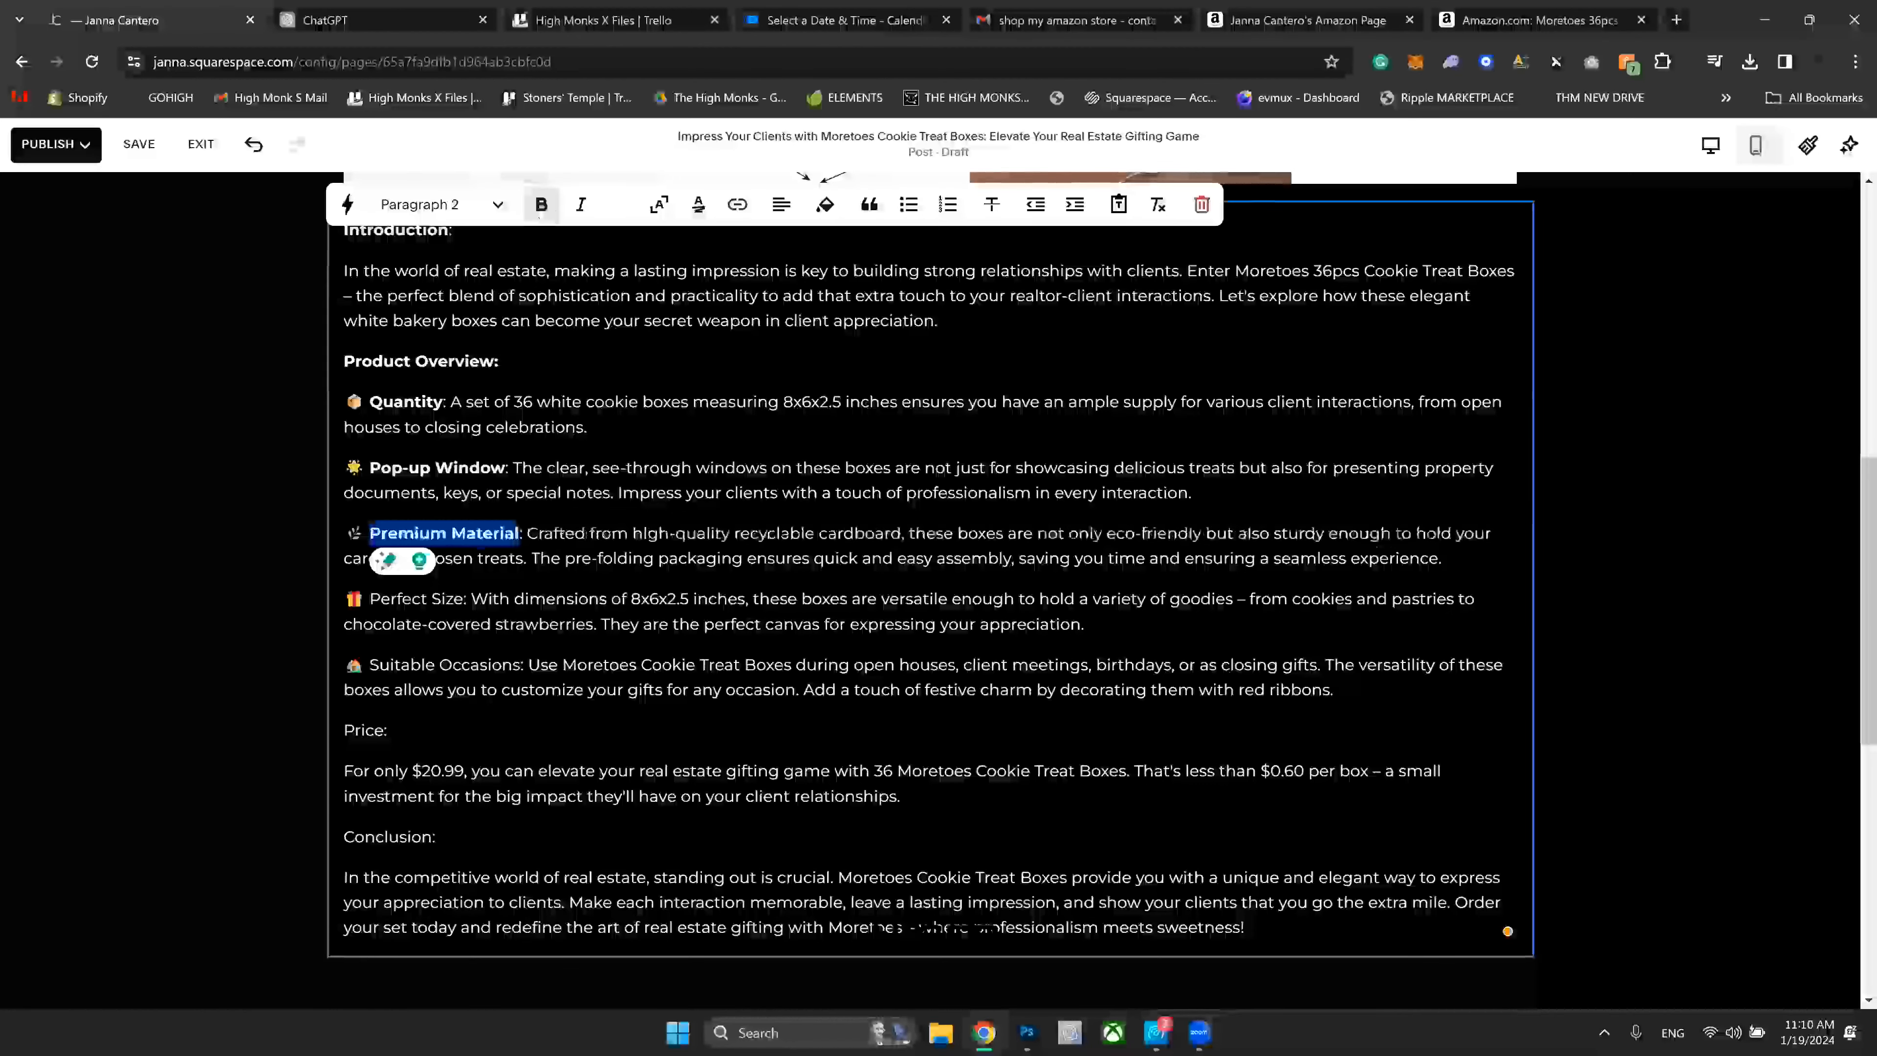
{"action": "left_click_drag", "start_coordinate": [369, 599], "coordinate": [463, 598]}
{"action": "left_click", "coordinate": [542, 205]}
{"action": "left_click", "coordinate": [521, 665]}
{"action": "left_click_drag", "start_coordinate": [522, 665], "coordinate": [370, 665]}
{"action": "left_click", "coordinate": [541, 205]}
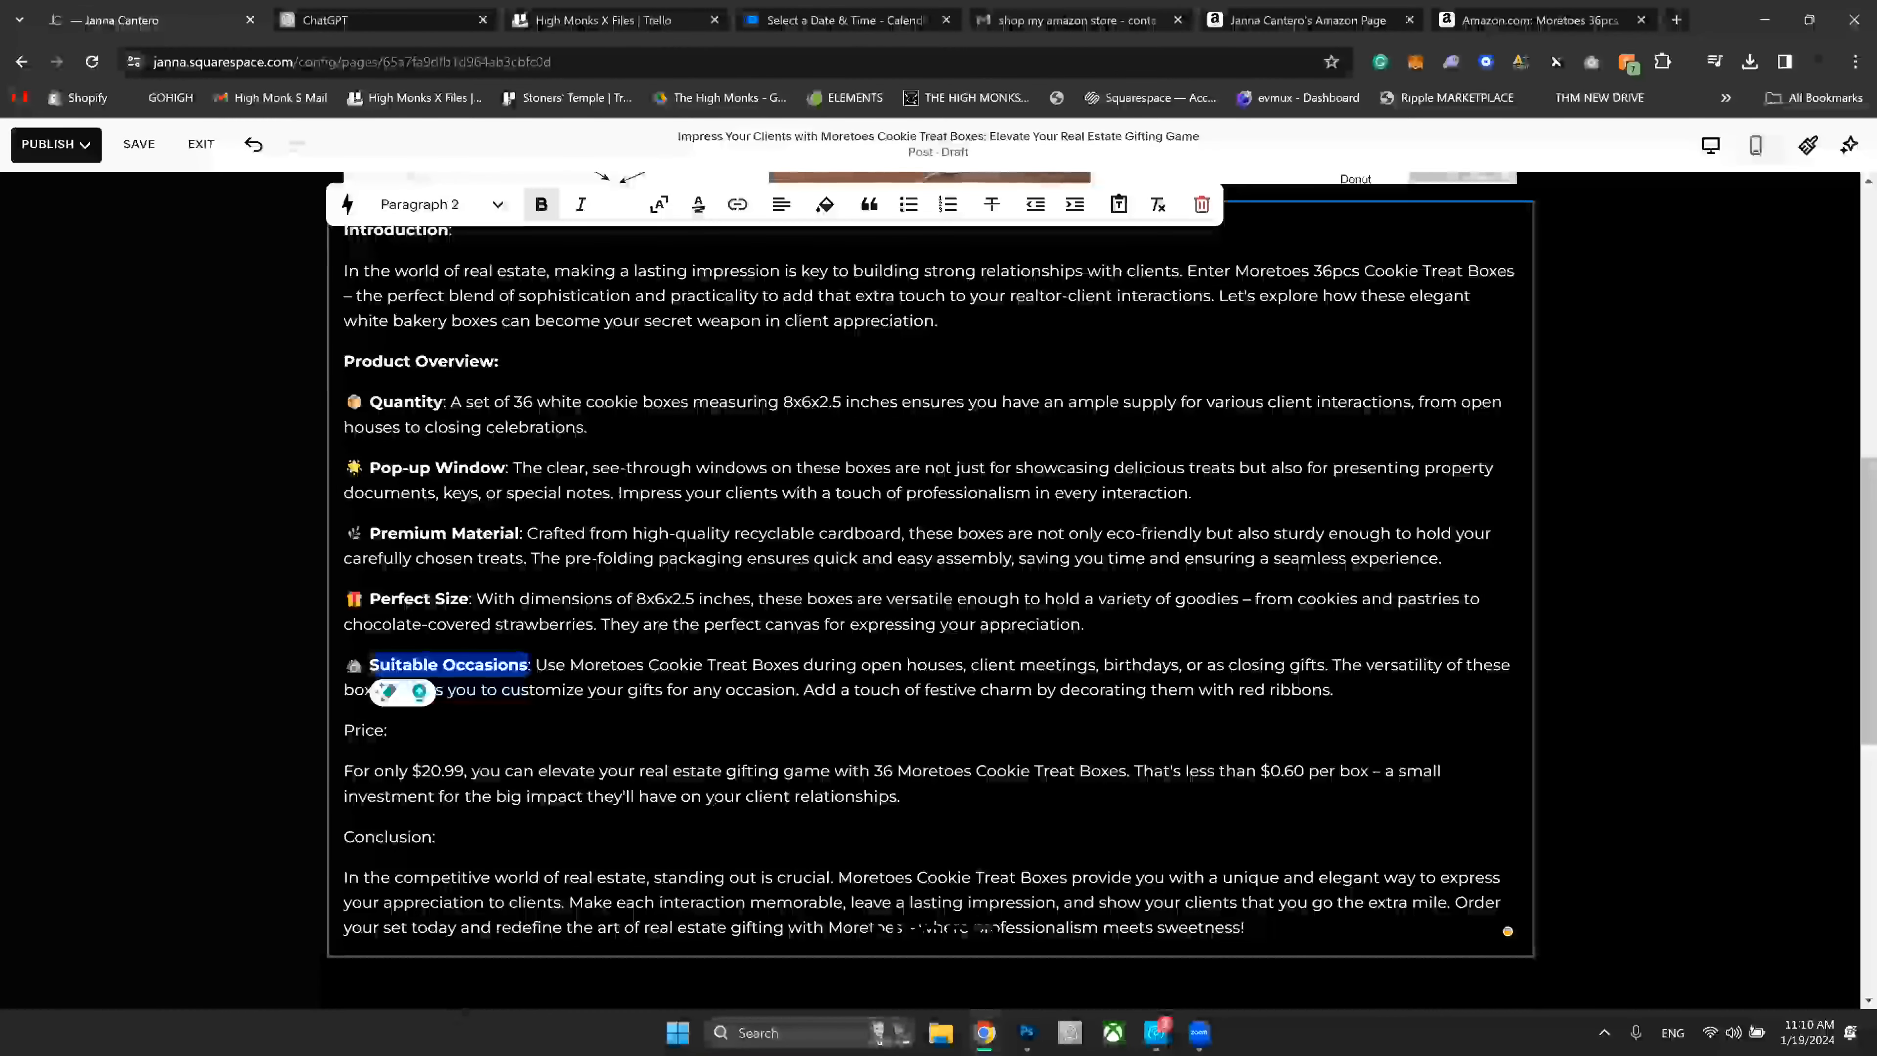
Step: Make the "Price:" and "Conclusion" headings bold and finish editing the text block
{"action": "left_click", "coordinate": [343, 731]}
{"action": "left_click_drag", "start_coordinate": [343, 731], "coordinate": [391, 732]}
{"action": "left_click", "coordinate": [542, 205]}
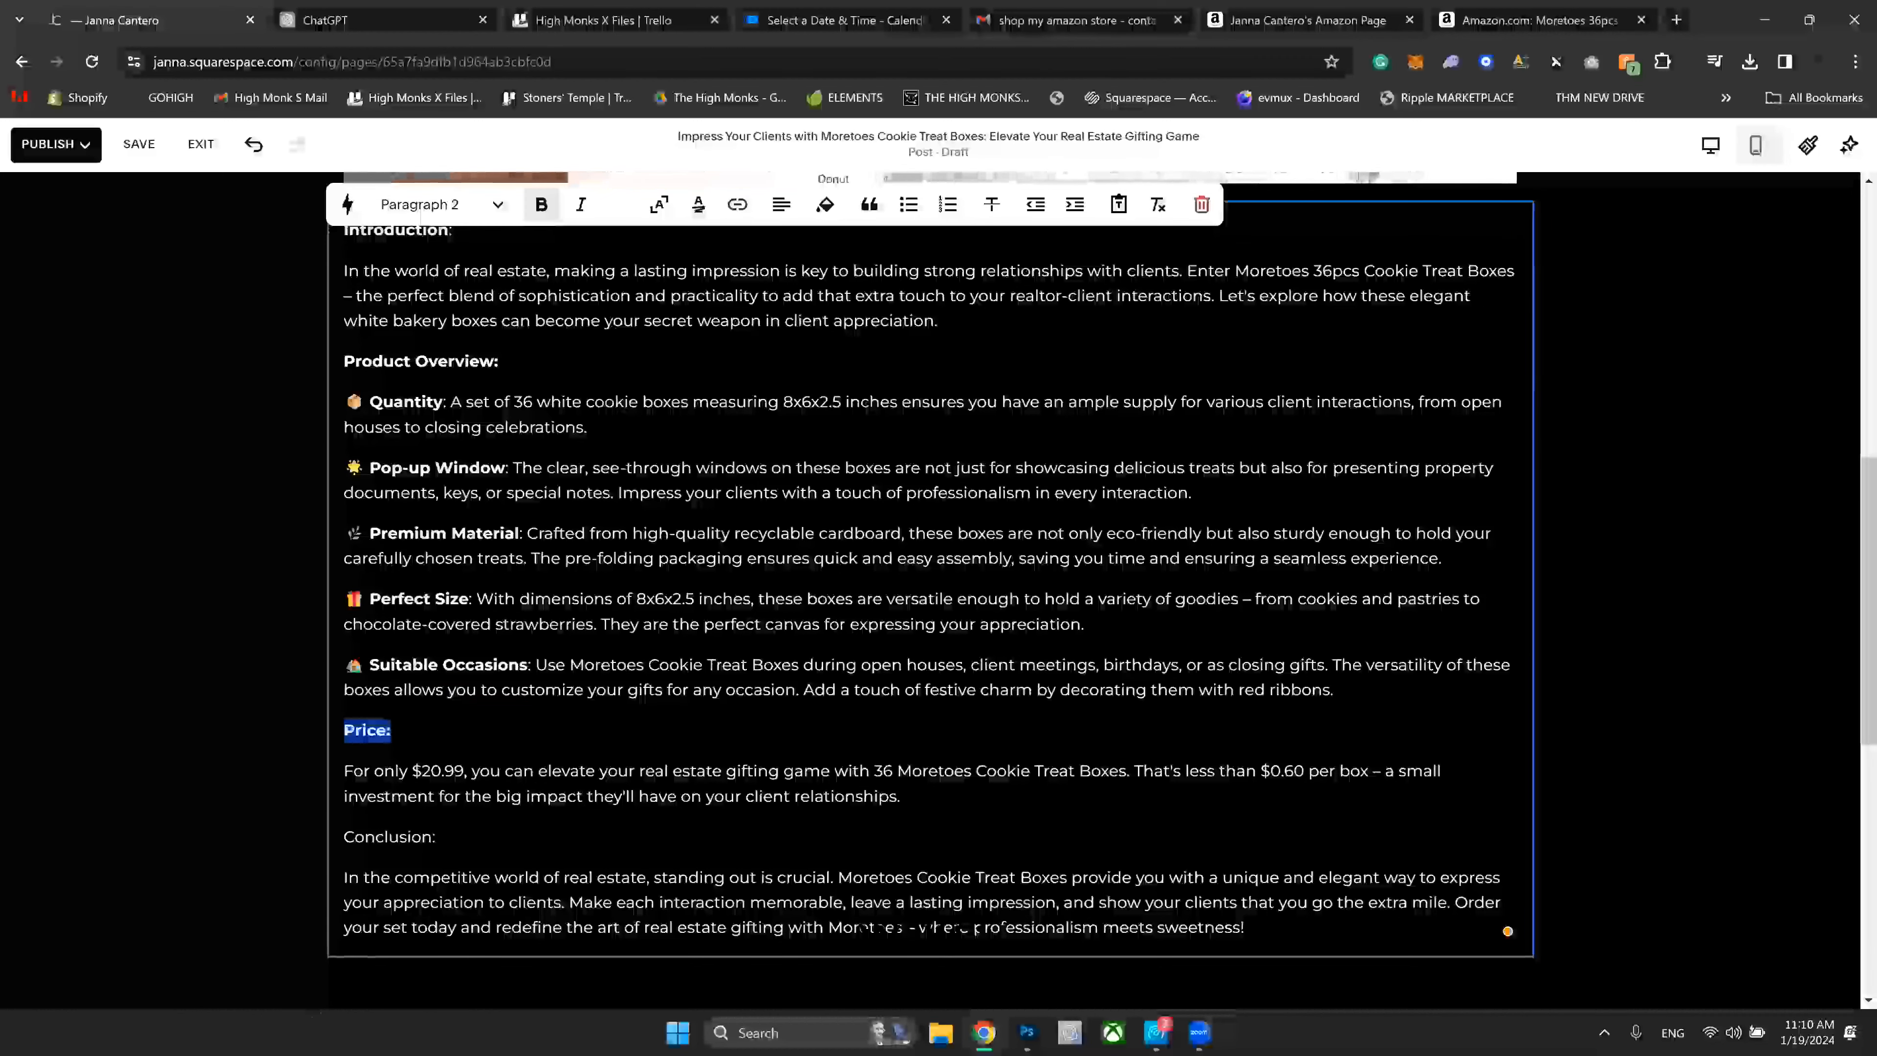
{"action": "double_click", "coordinate": [389, 836]}
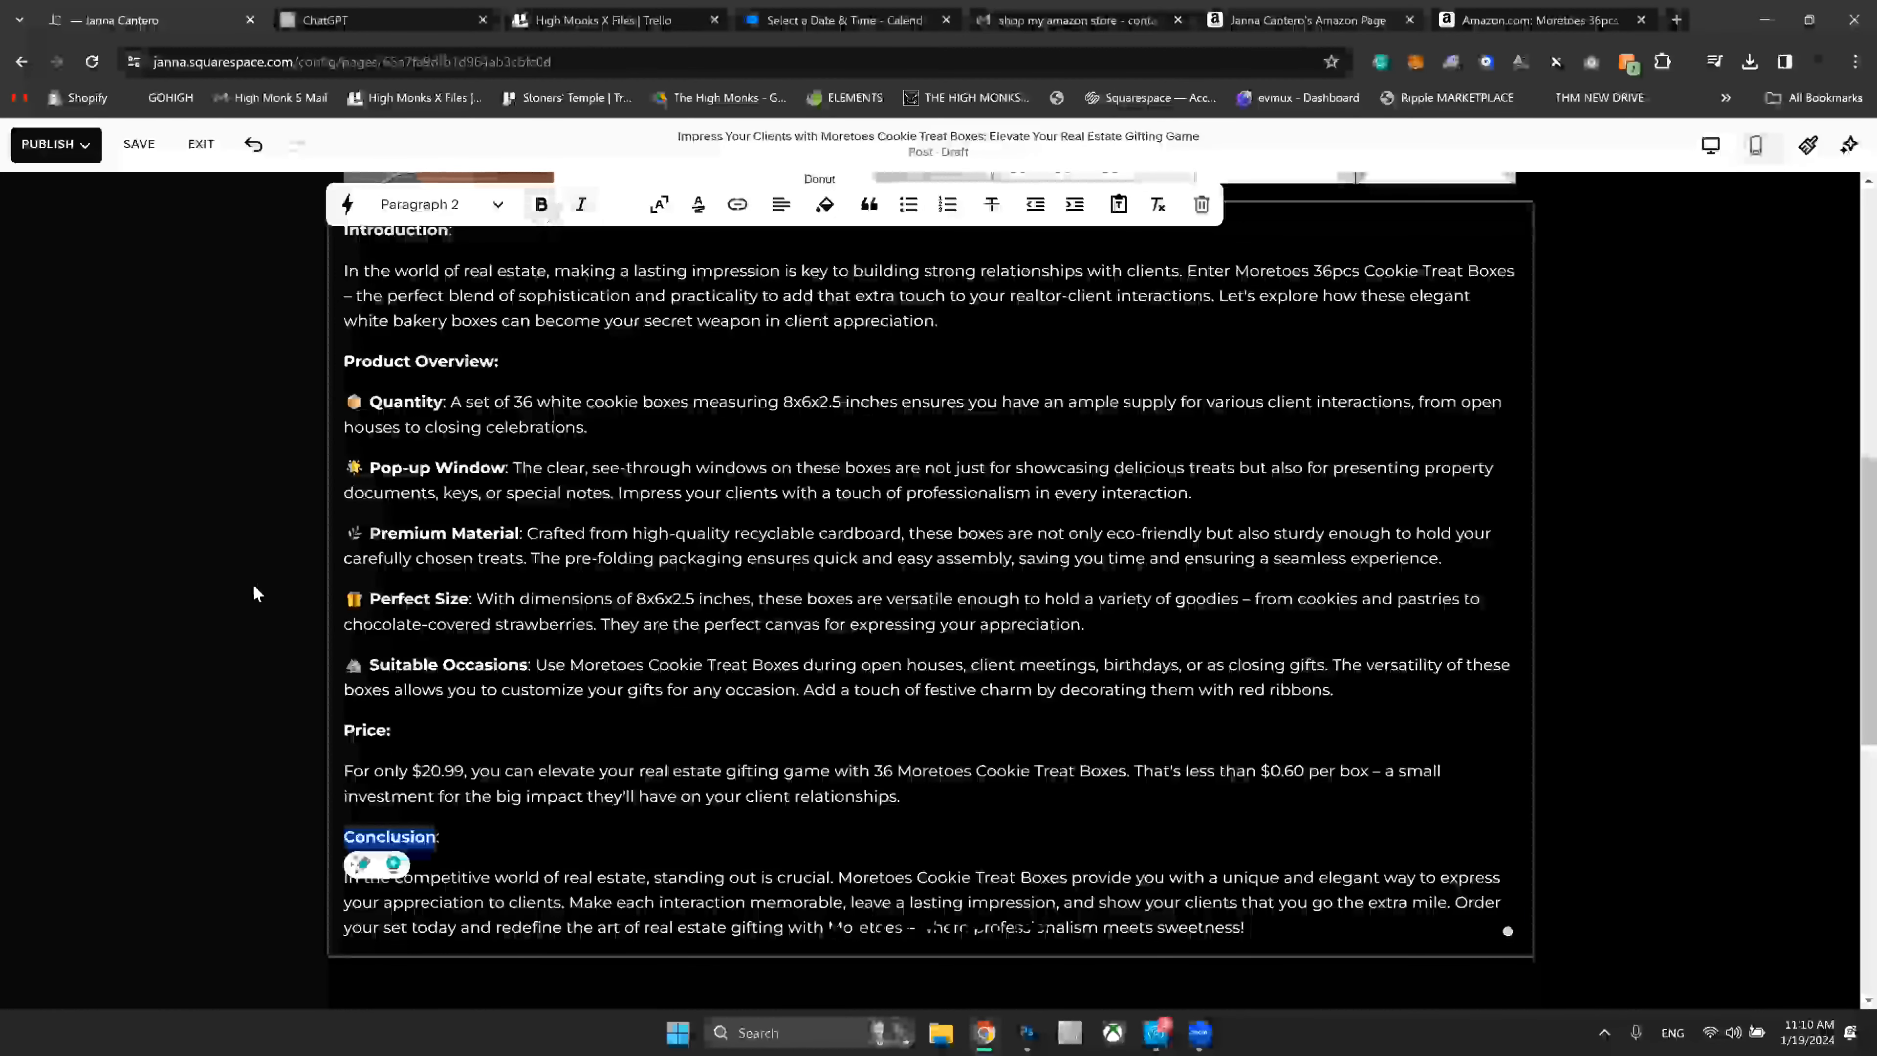
{"action": "left_click", "coordinate": [279, 585]}
Step: Add a button block below the conclusion paragraph at the end of the post
{"action": "scroll", "coordinate": [296, 569], "scroll_direction": "up", "scroll_amount": 1}
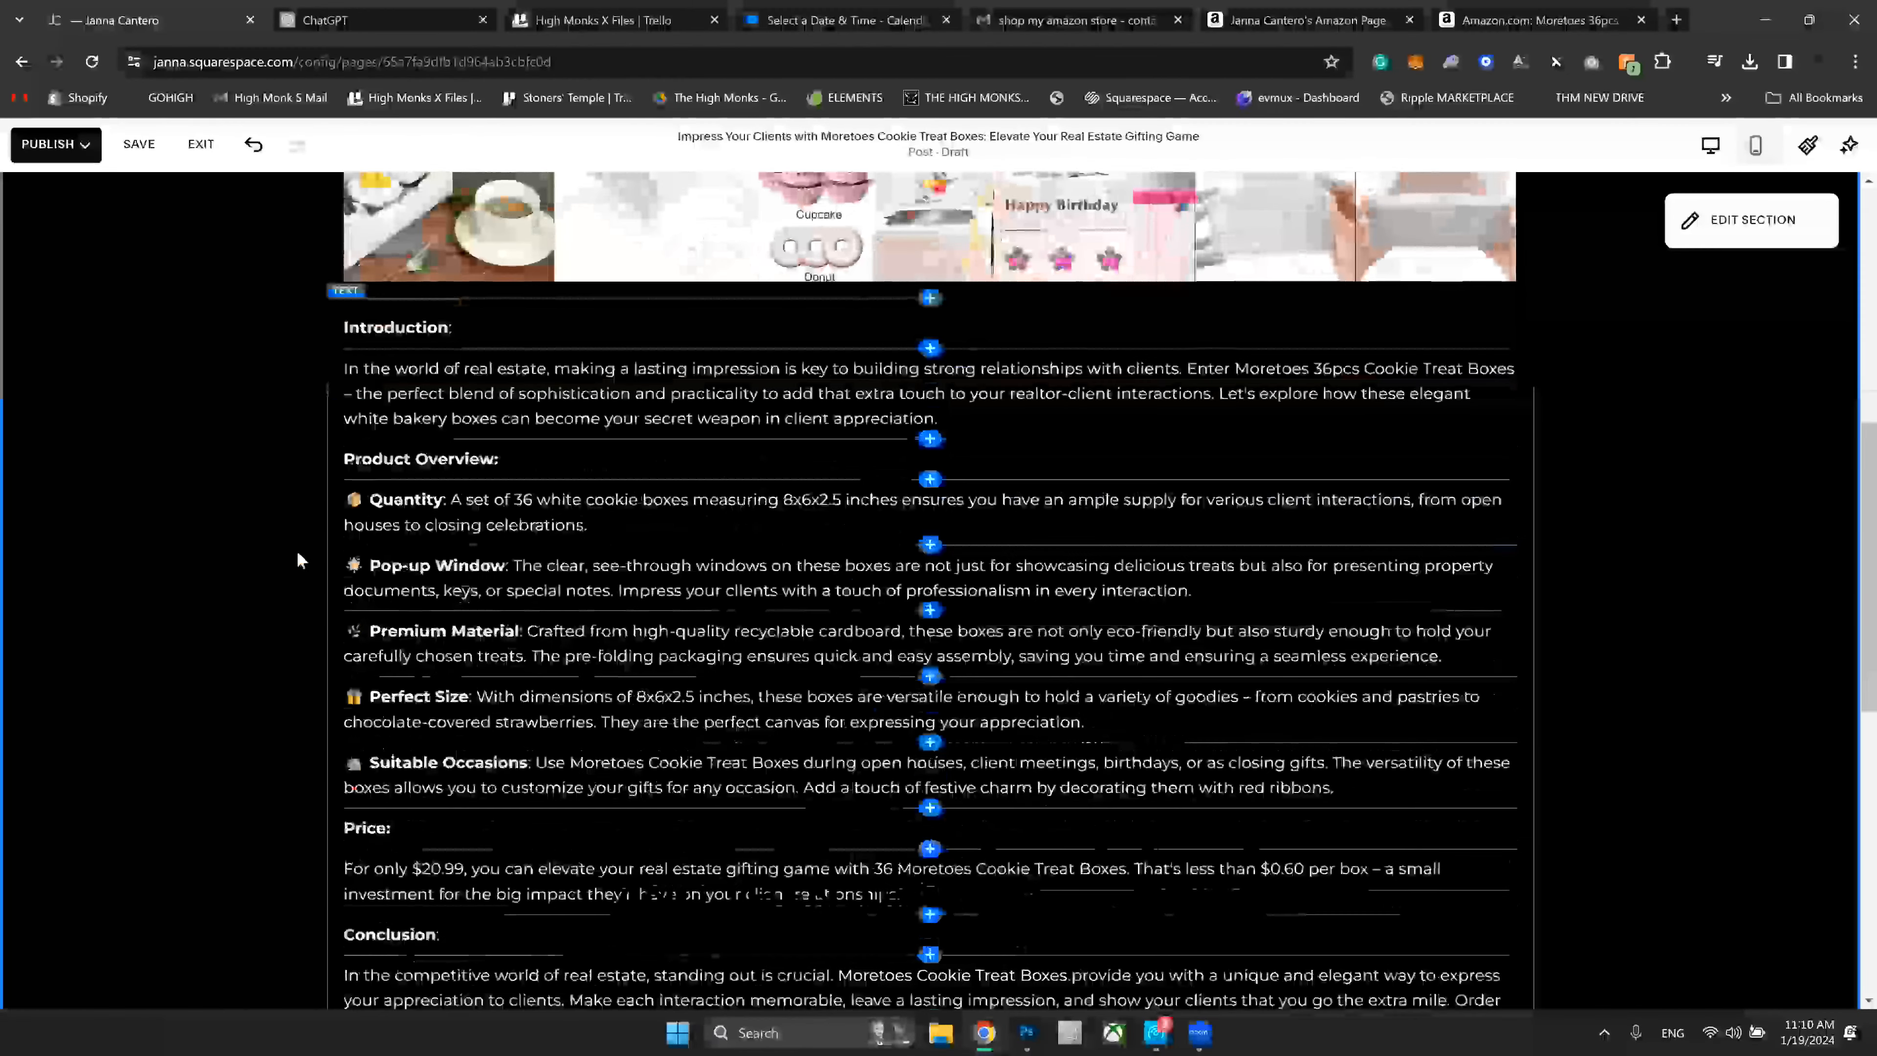
{"action": "scroll", "coordinate": [296, 559], "scroll_direction": "up", "scroll_amount": 4}
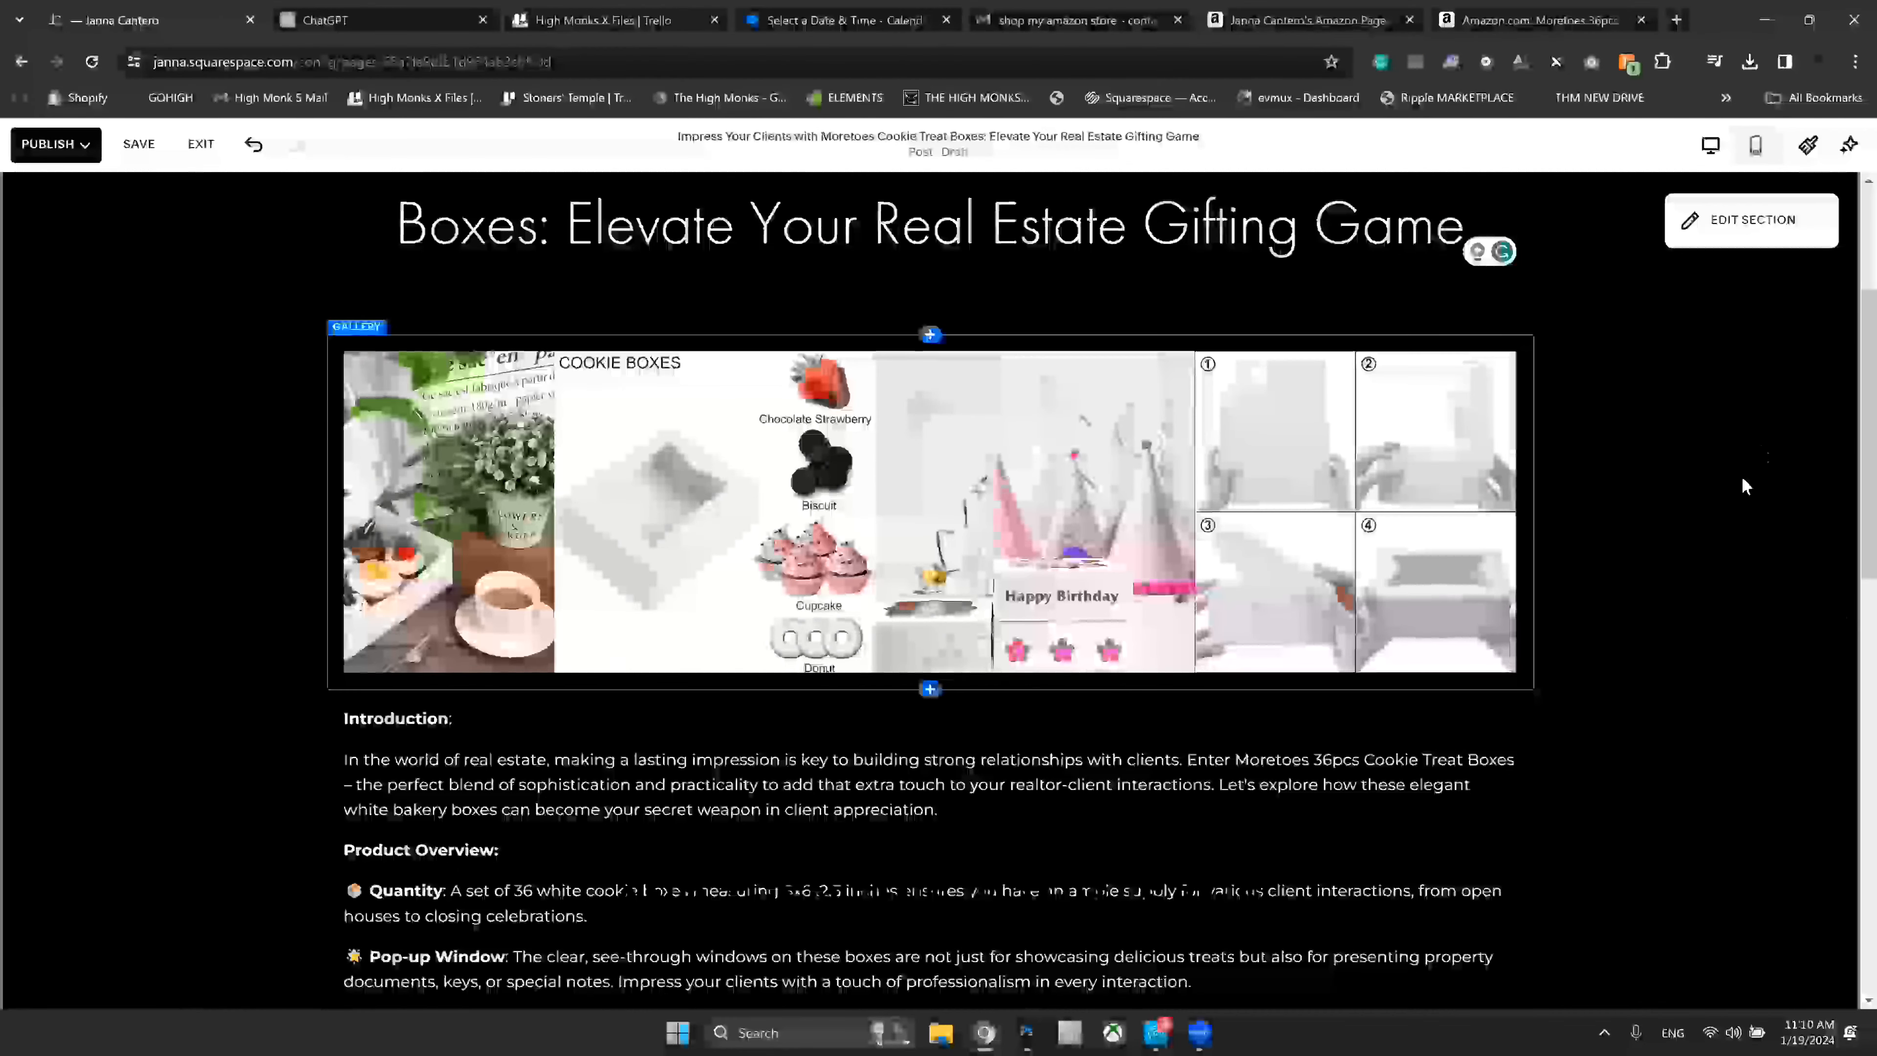
{"action": "scroll", "coordinate": [1579, 562], "scroll_direction": "down", "scroll_amount": 4}
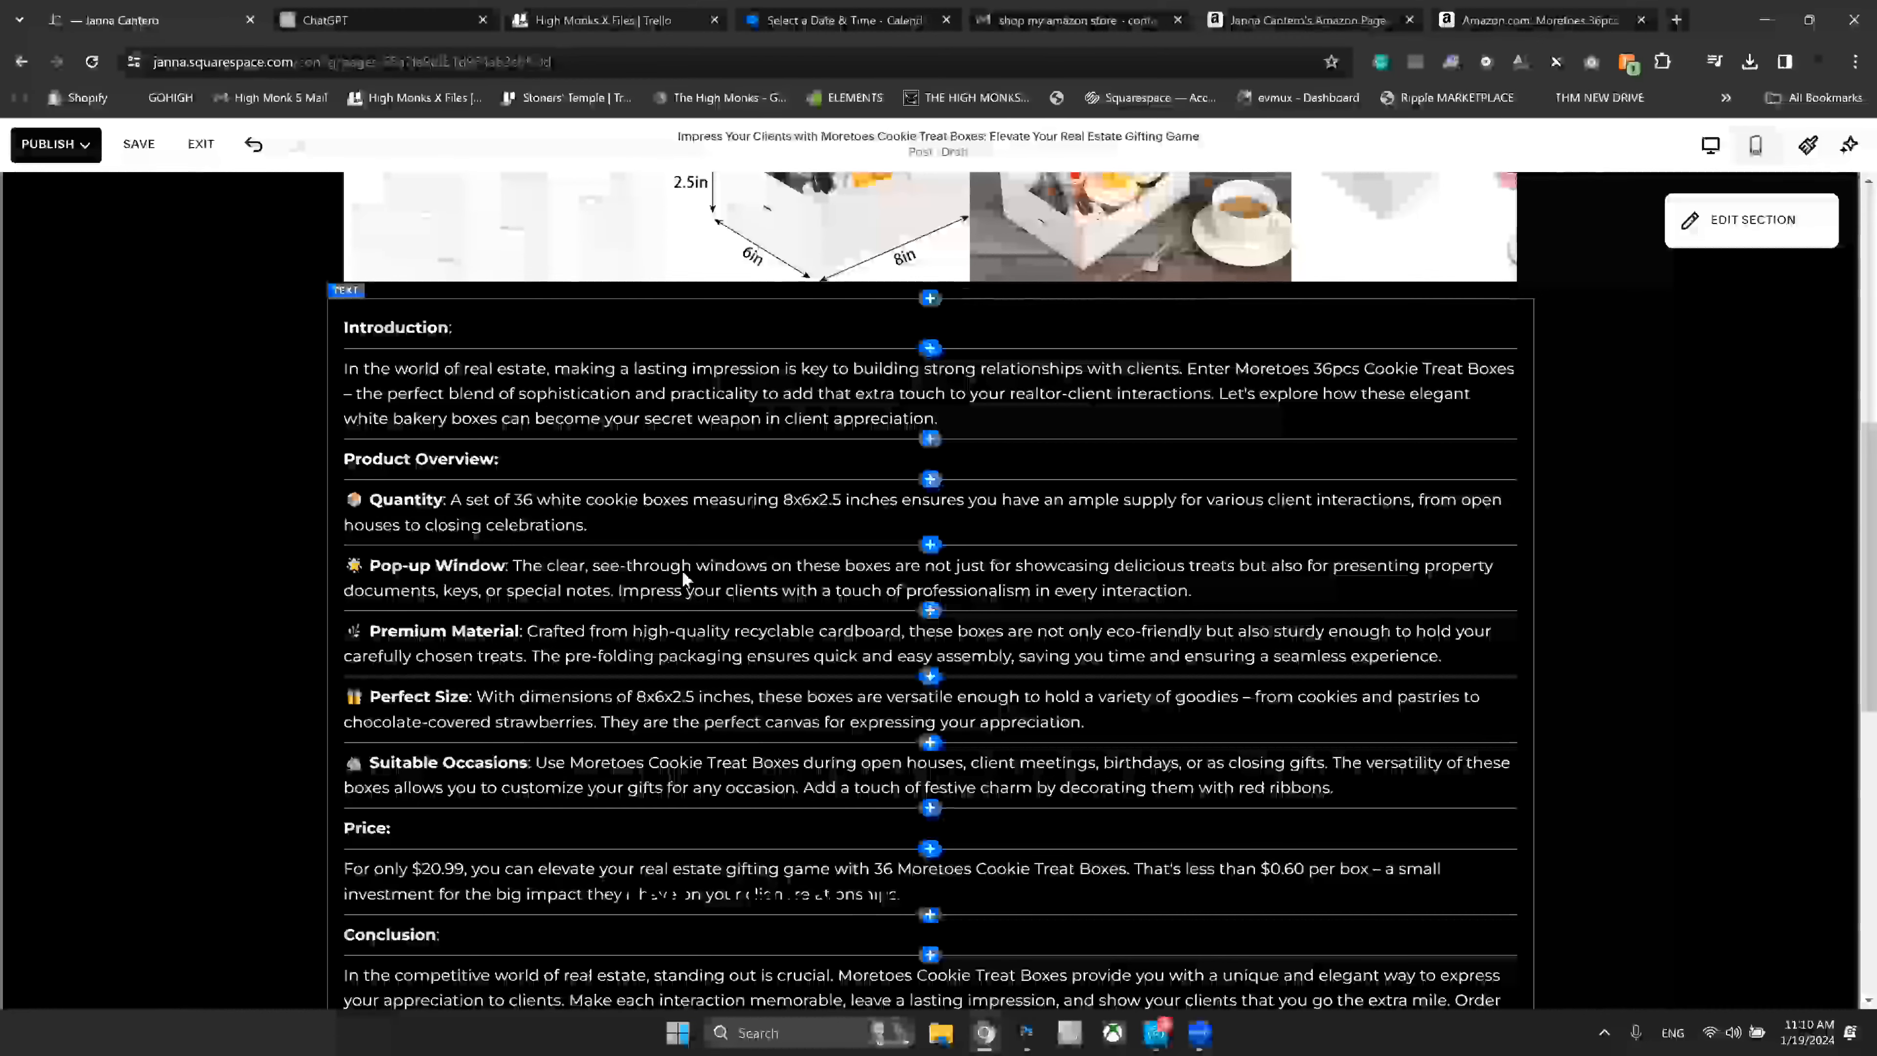
{"action": "scroll", "coordinate": [934, 570], "scroll_direction": "down", "scroll_amount": 5}
{"action": "left_click", "coordinate": [929, 569]}
{"action": "left_click", "coordinate": [1556, 495]}
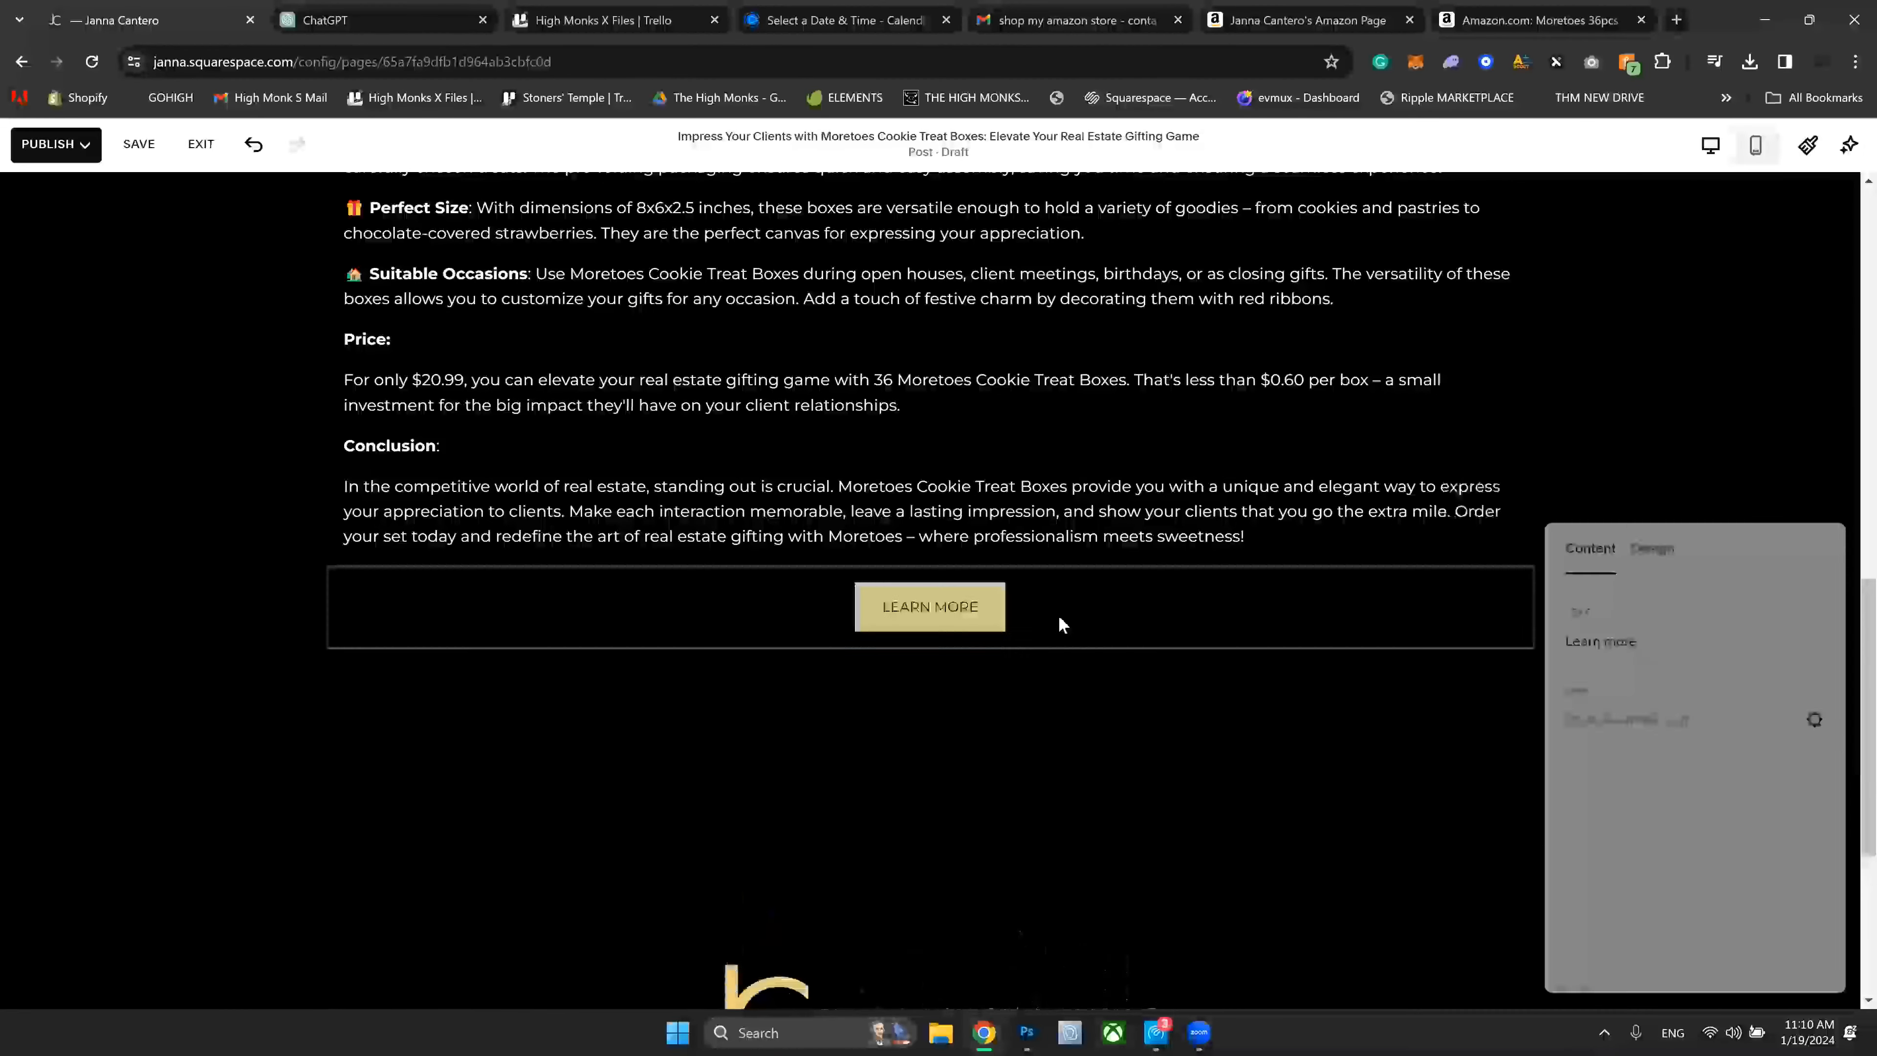
{"action": "left_click", "coordinate": [1678, 638]}
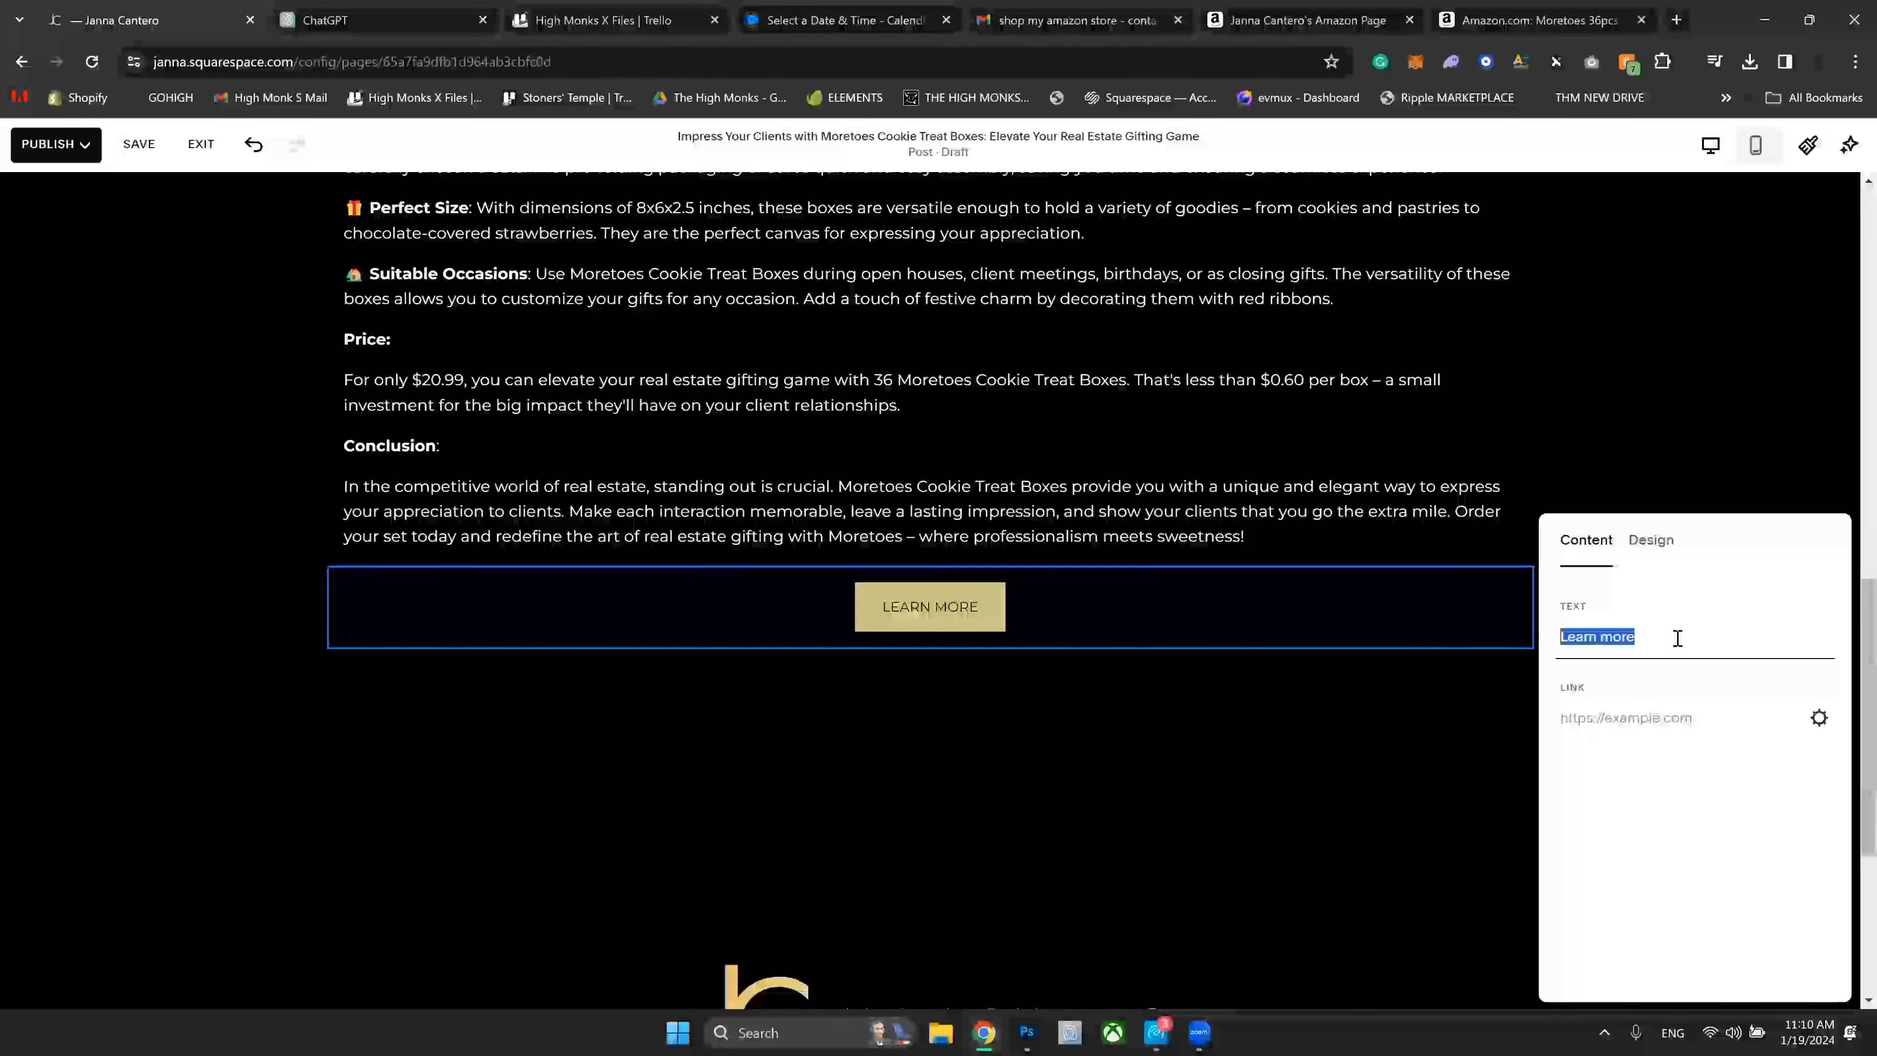
{"action": "key", "text": "ctrl+s"}
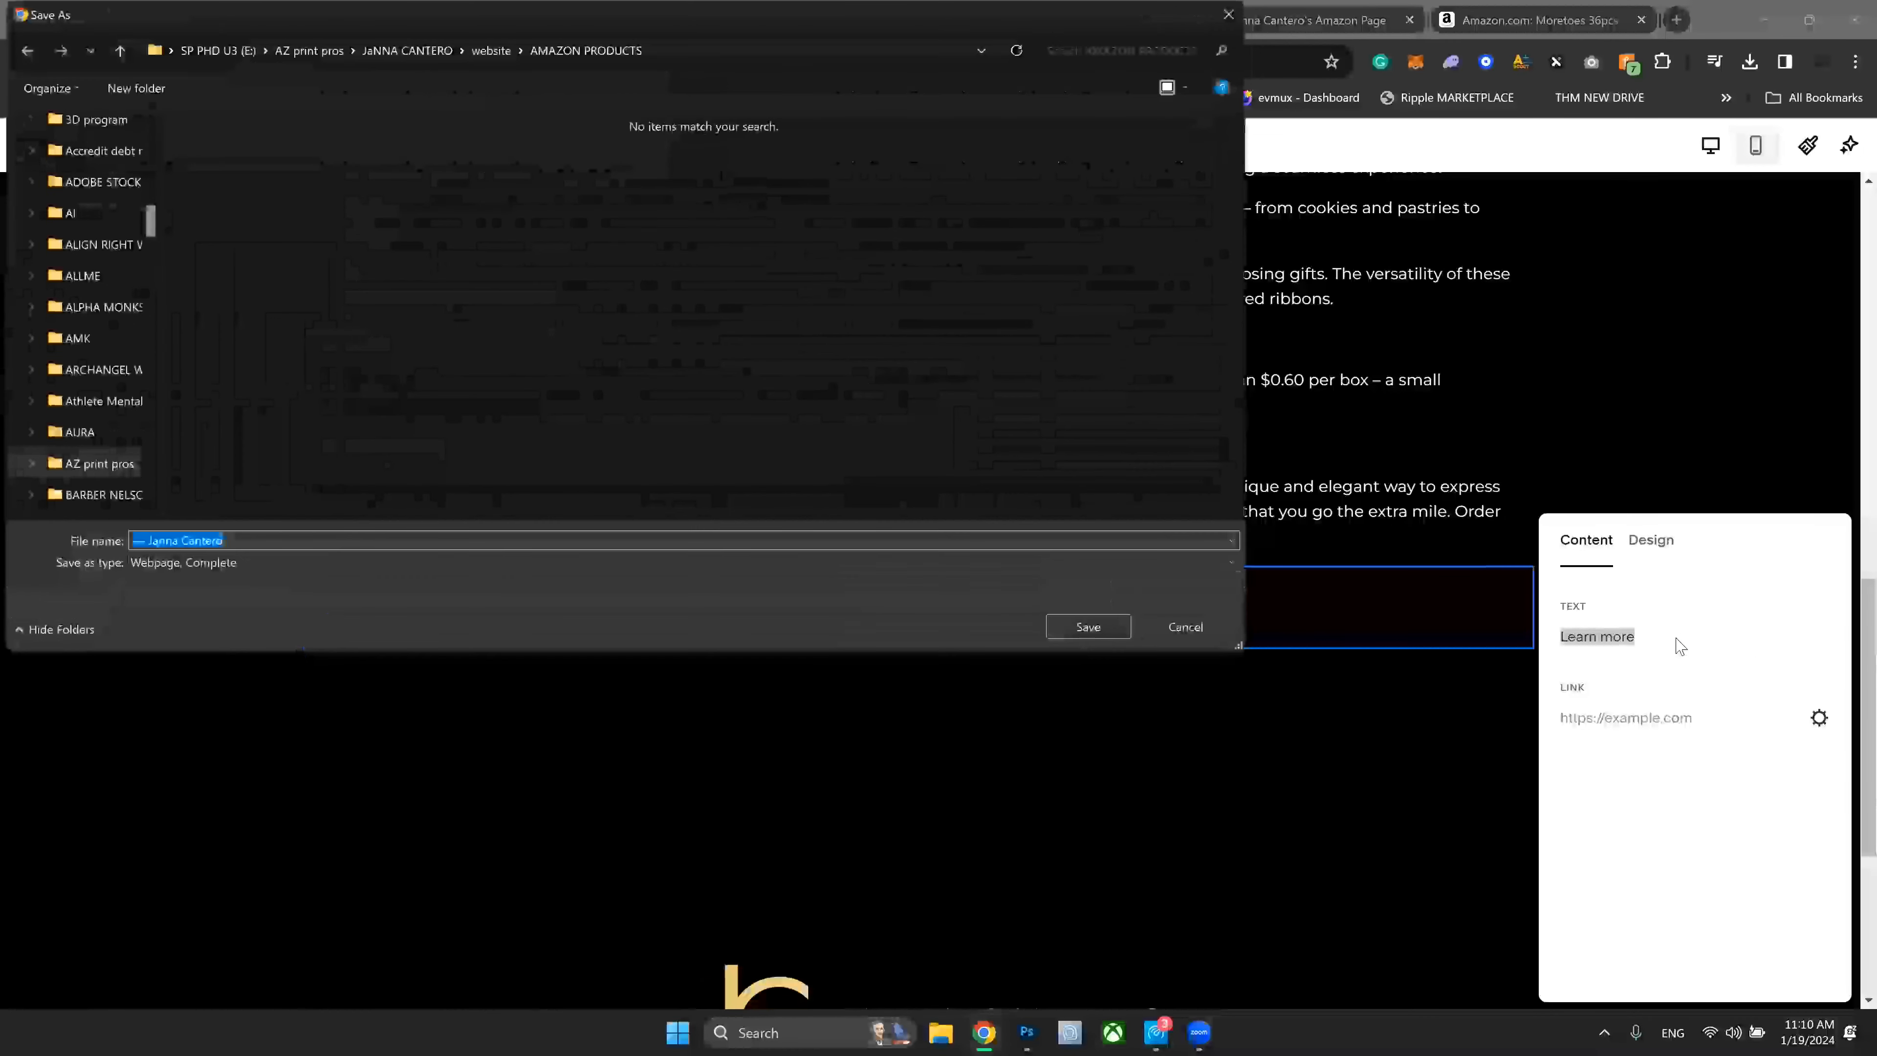
{"action": "key", "text": "Escape"}
{"action": "left_click", "coordinate": [959, 603]}
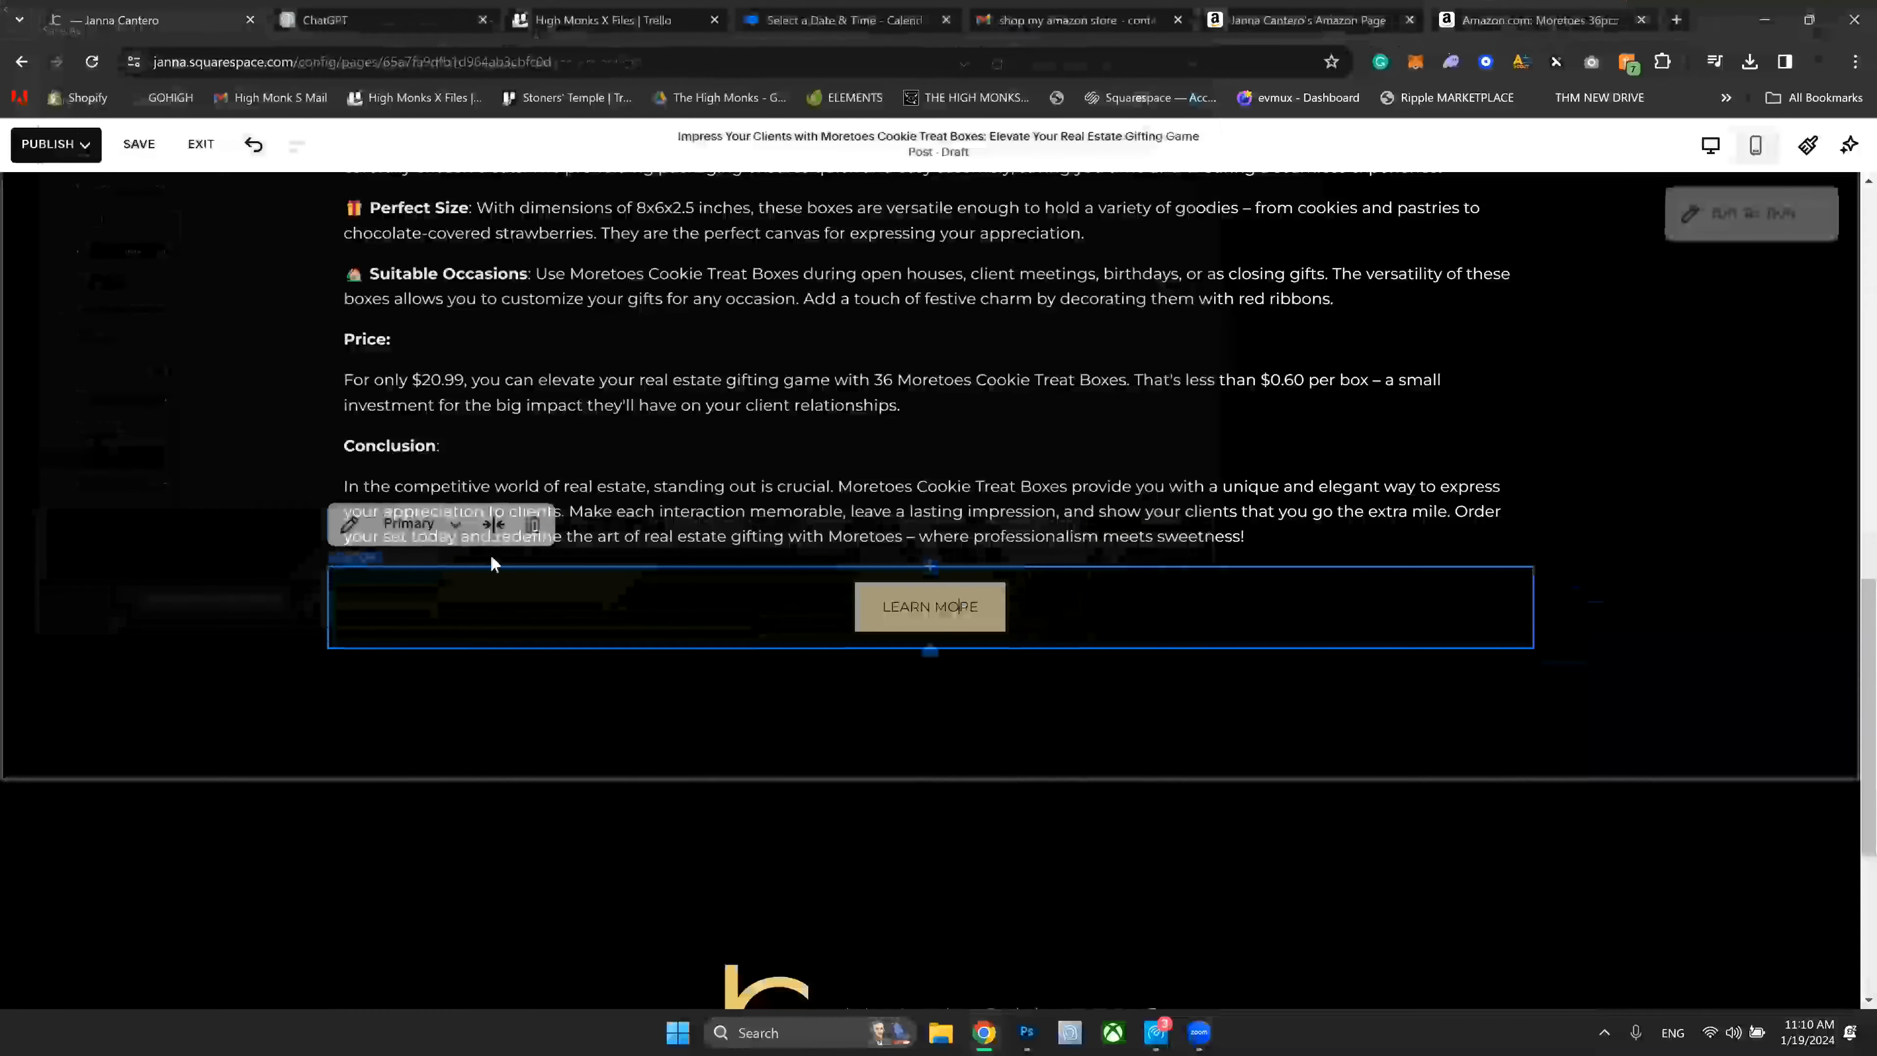
{"action": "left_click", "coordinate": [358, 523]}
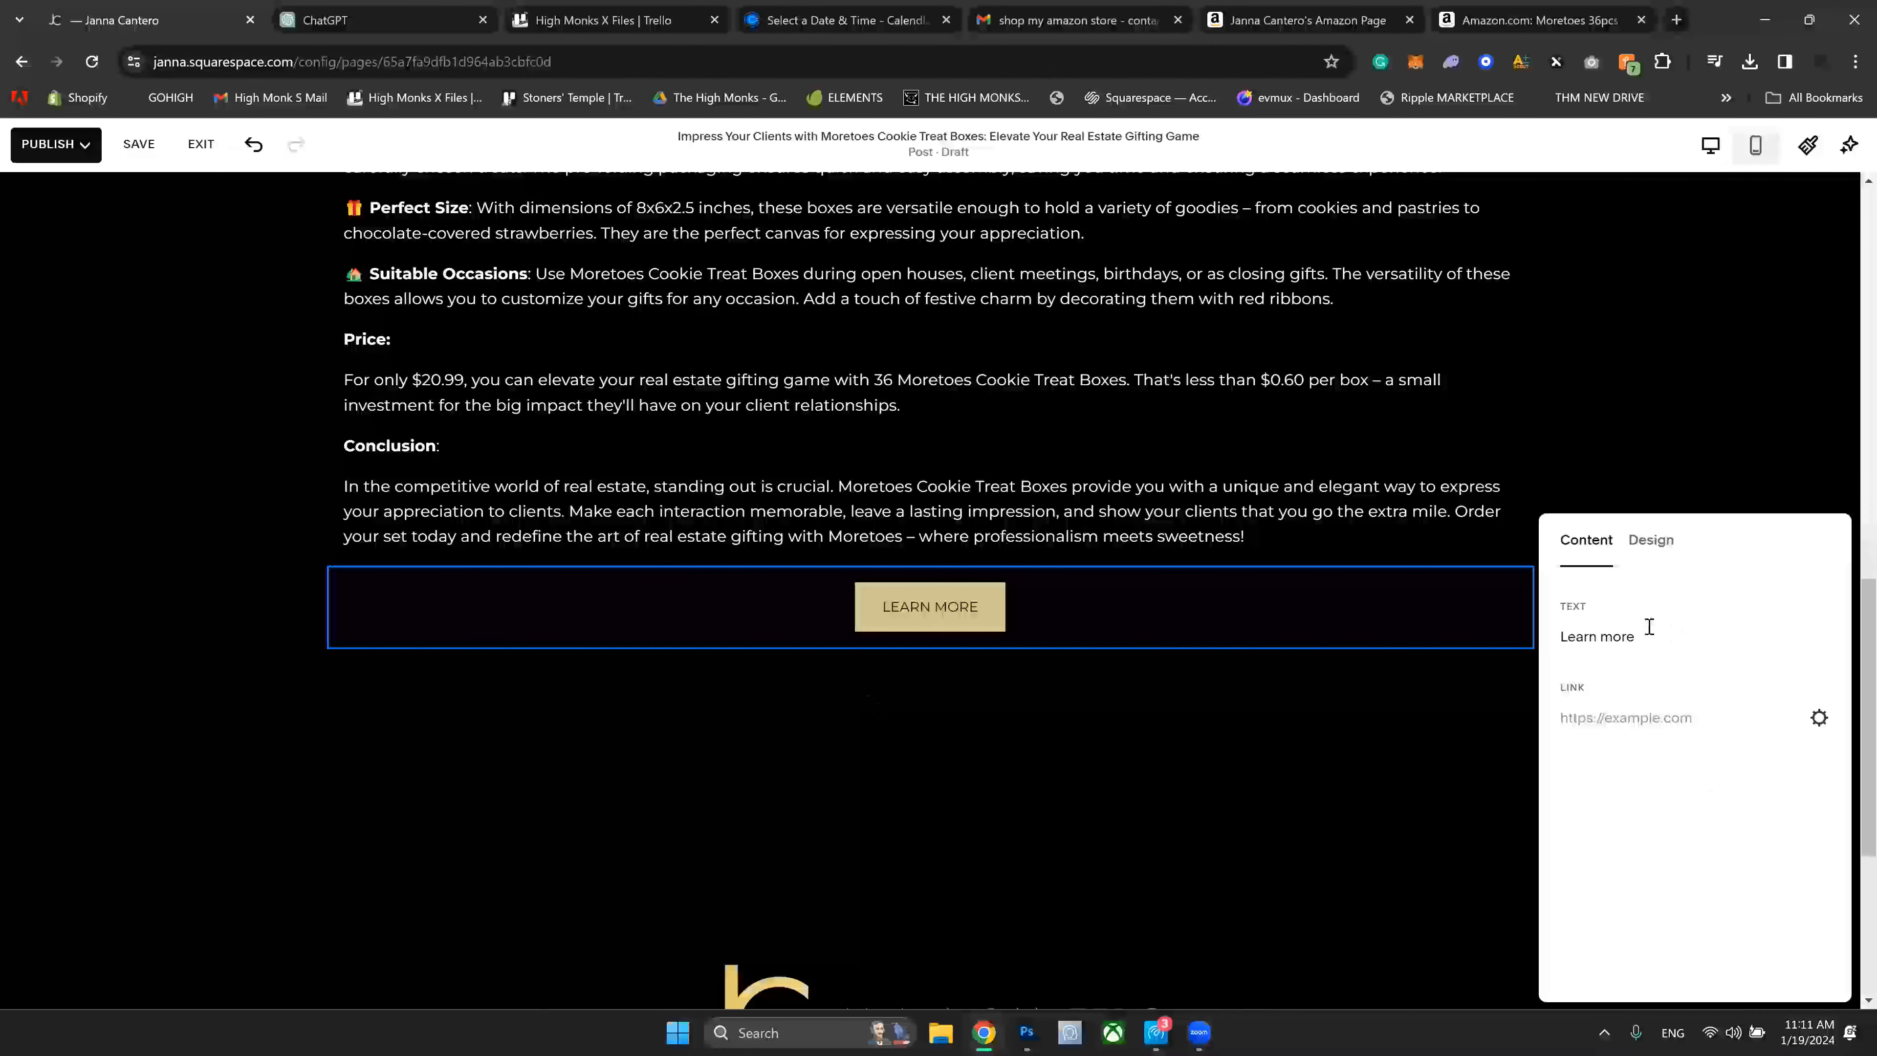
Step: Replace the new button's text with "Shop now"
{"action": "triple_click", "coordinate": [1648, 625]}
{"action": "type", "text": "S"}
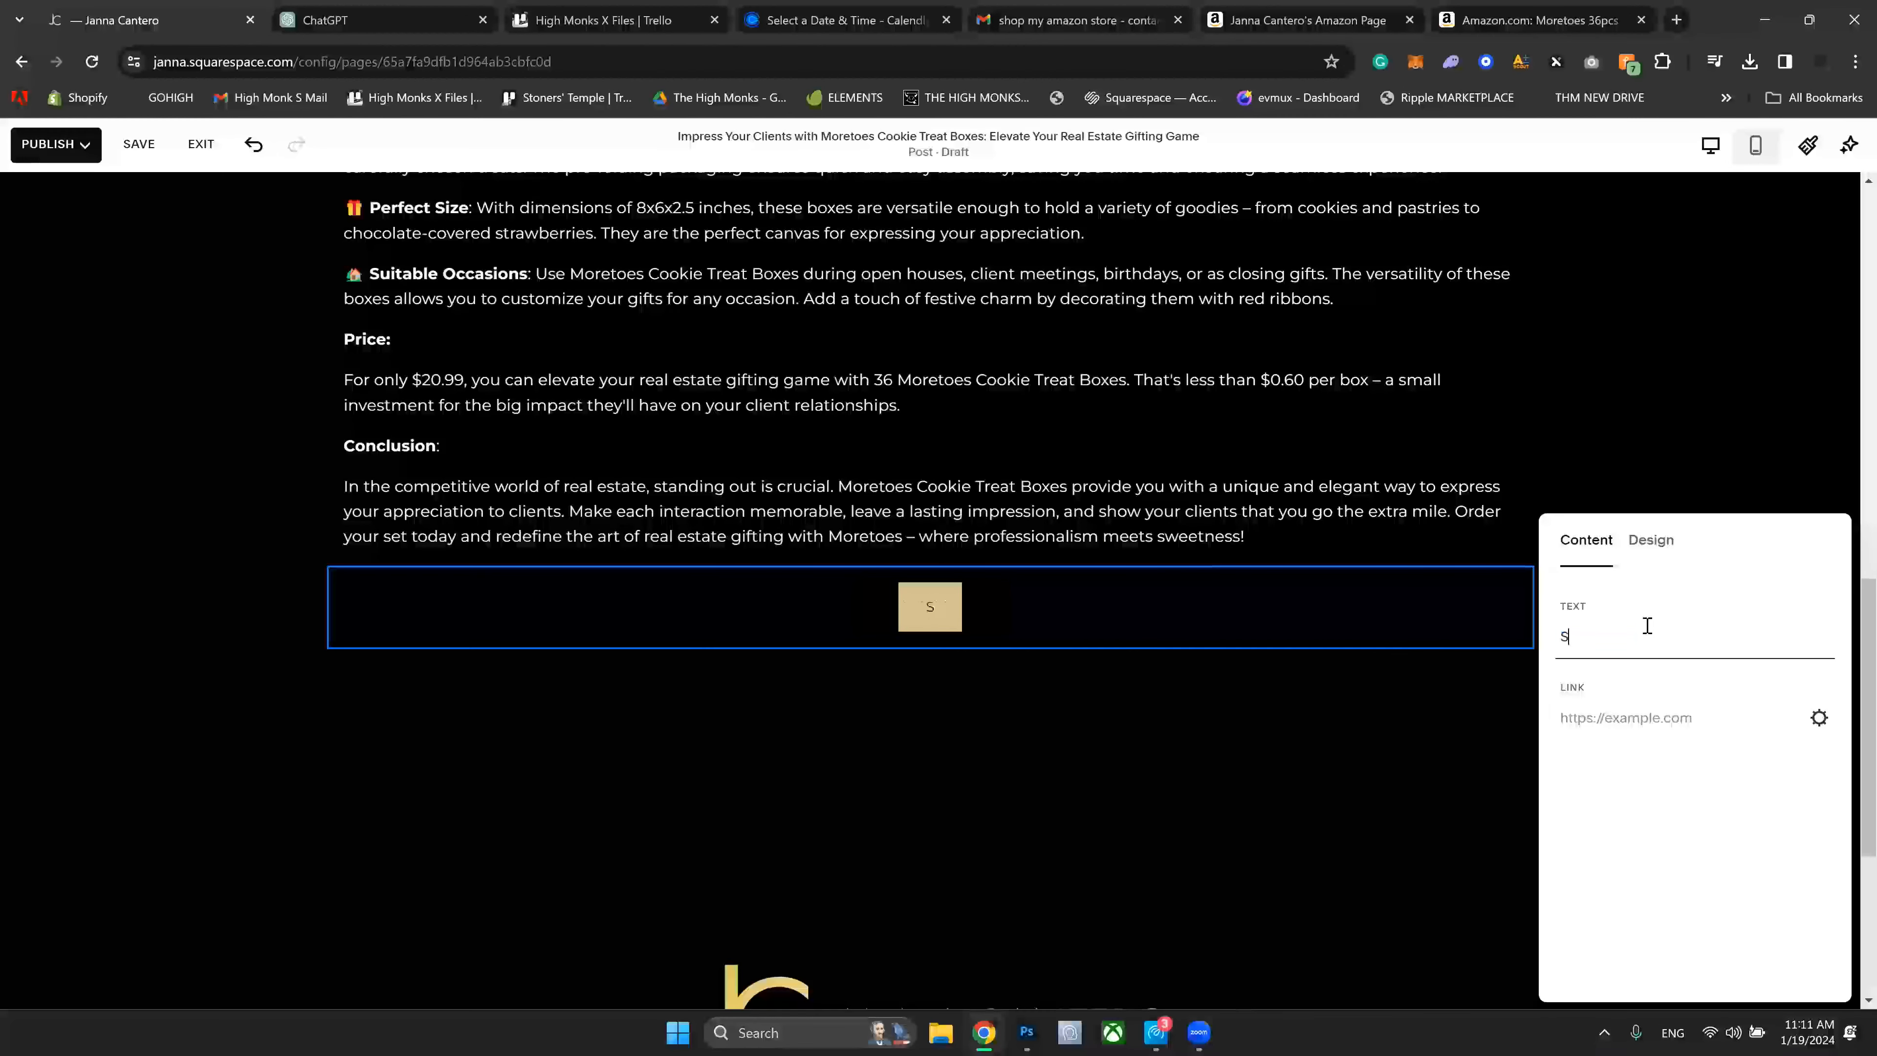
{"action": "type", "text": "op now"}
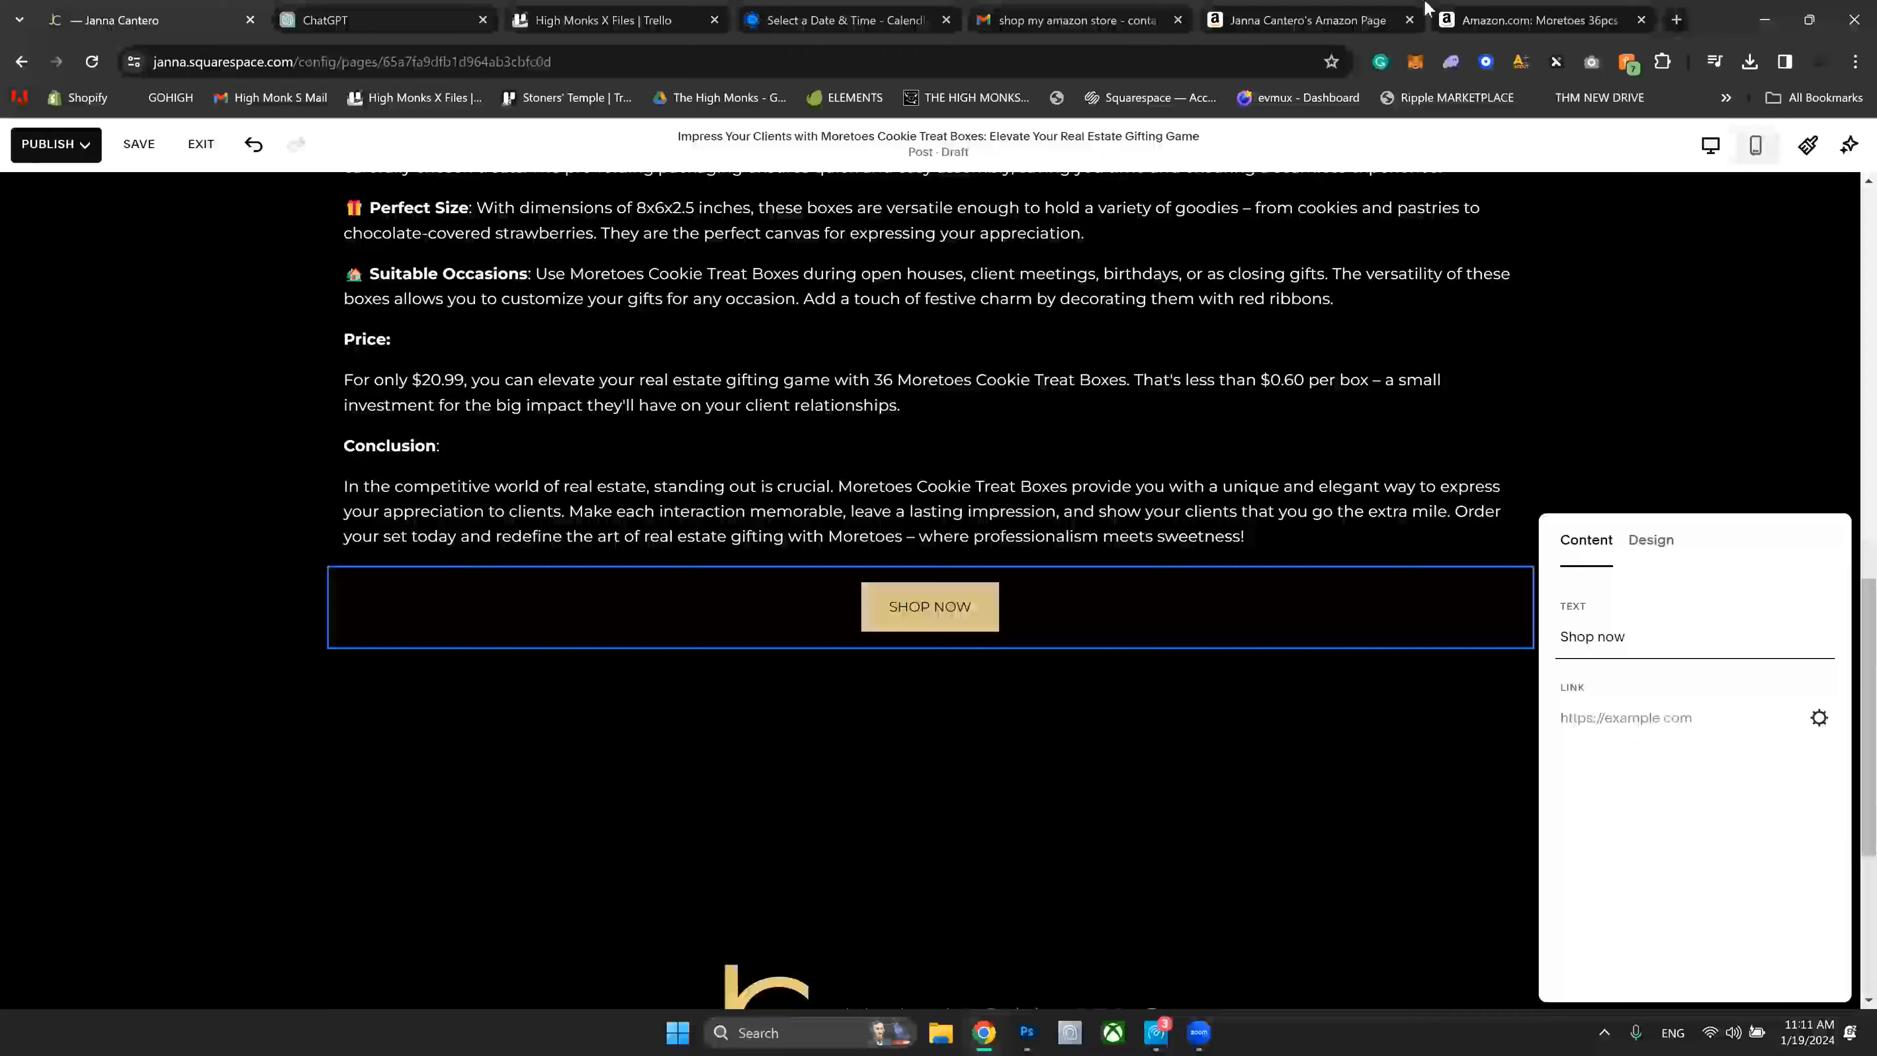
Step: Copy the Amazon product page address of the Moretoes cookie boxes and paste it as the Shop now button's link
{"action": "left_click", "coordinate": [1497, 30]}
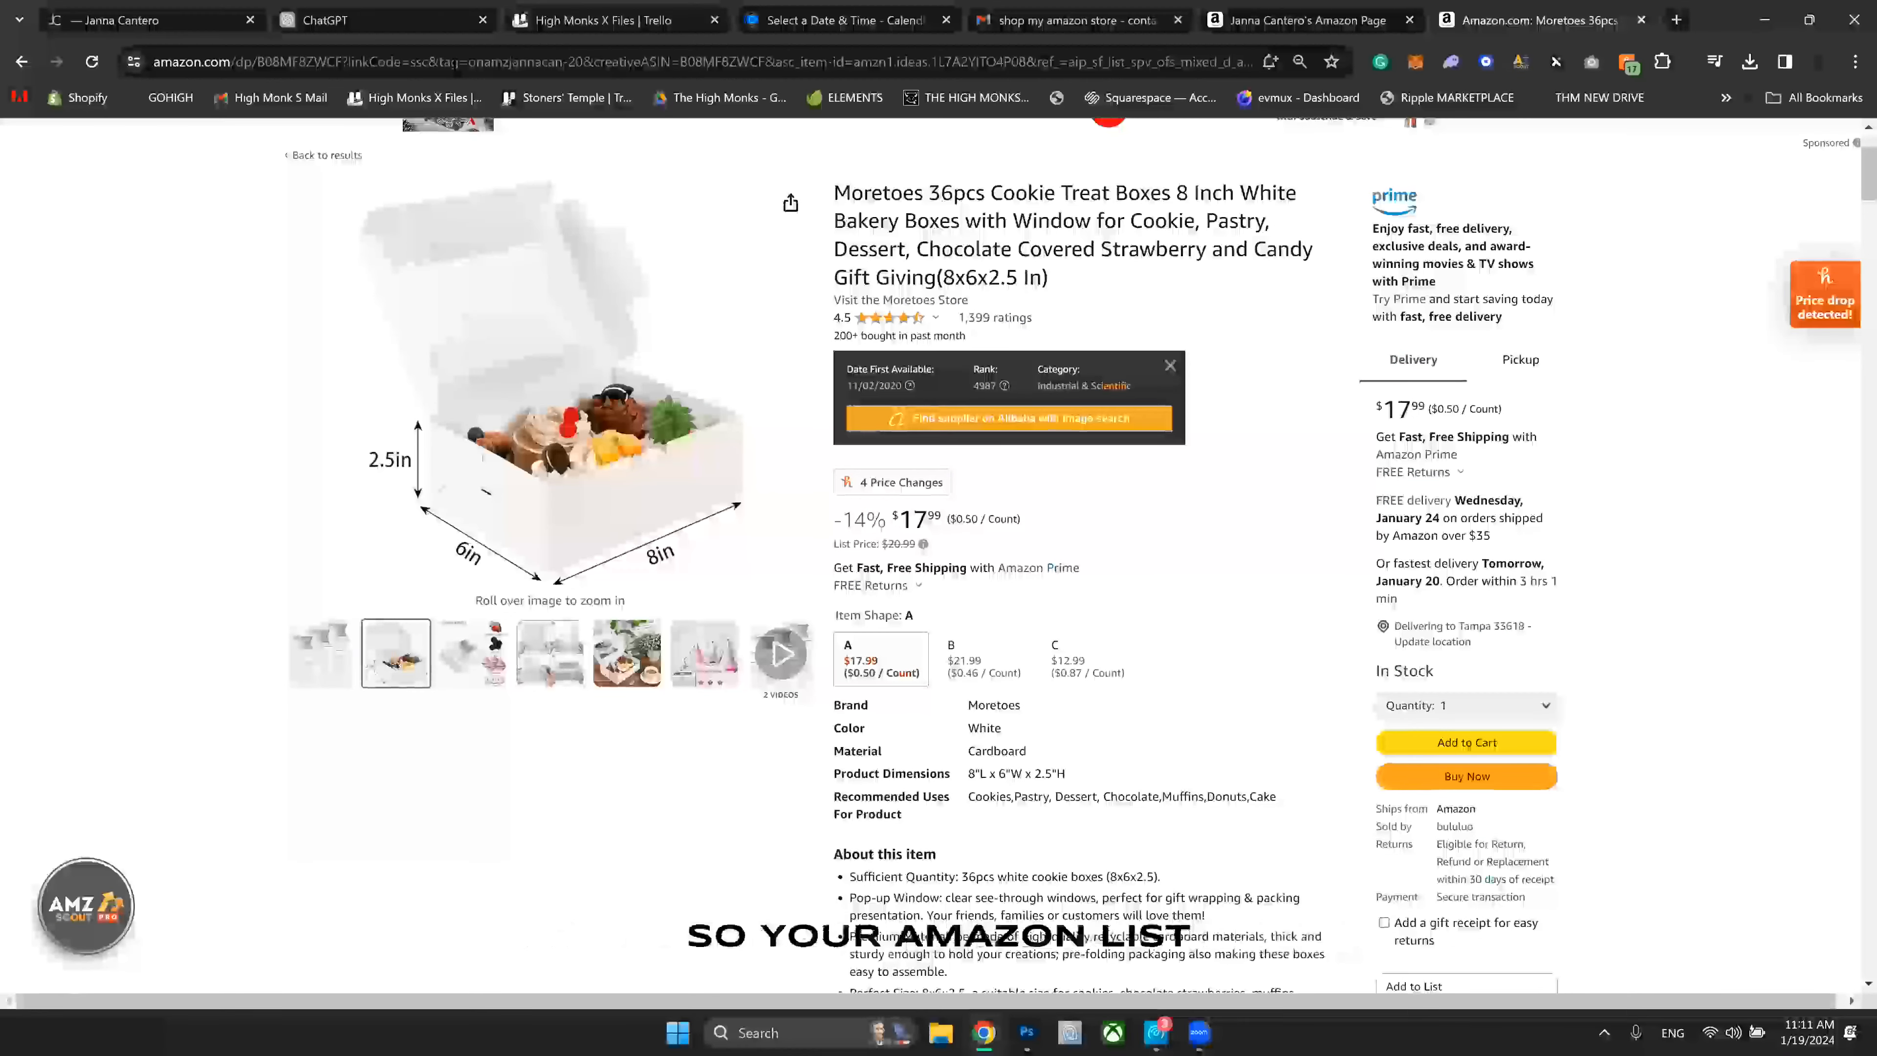
{"action": "left_click", "coordinate": [458, 63]}
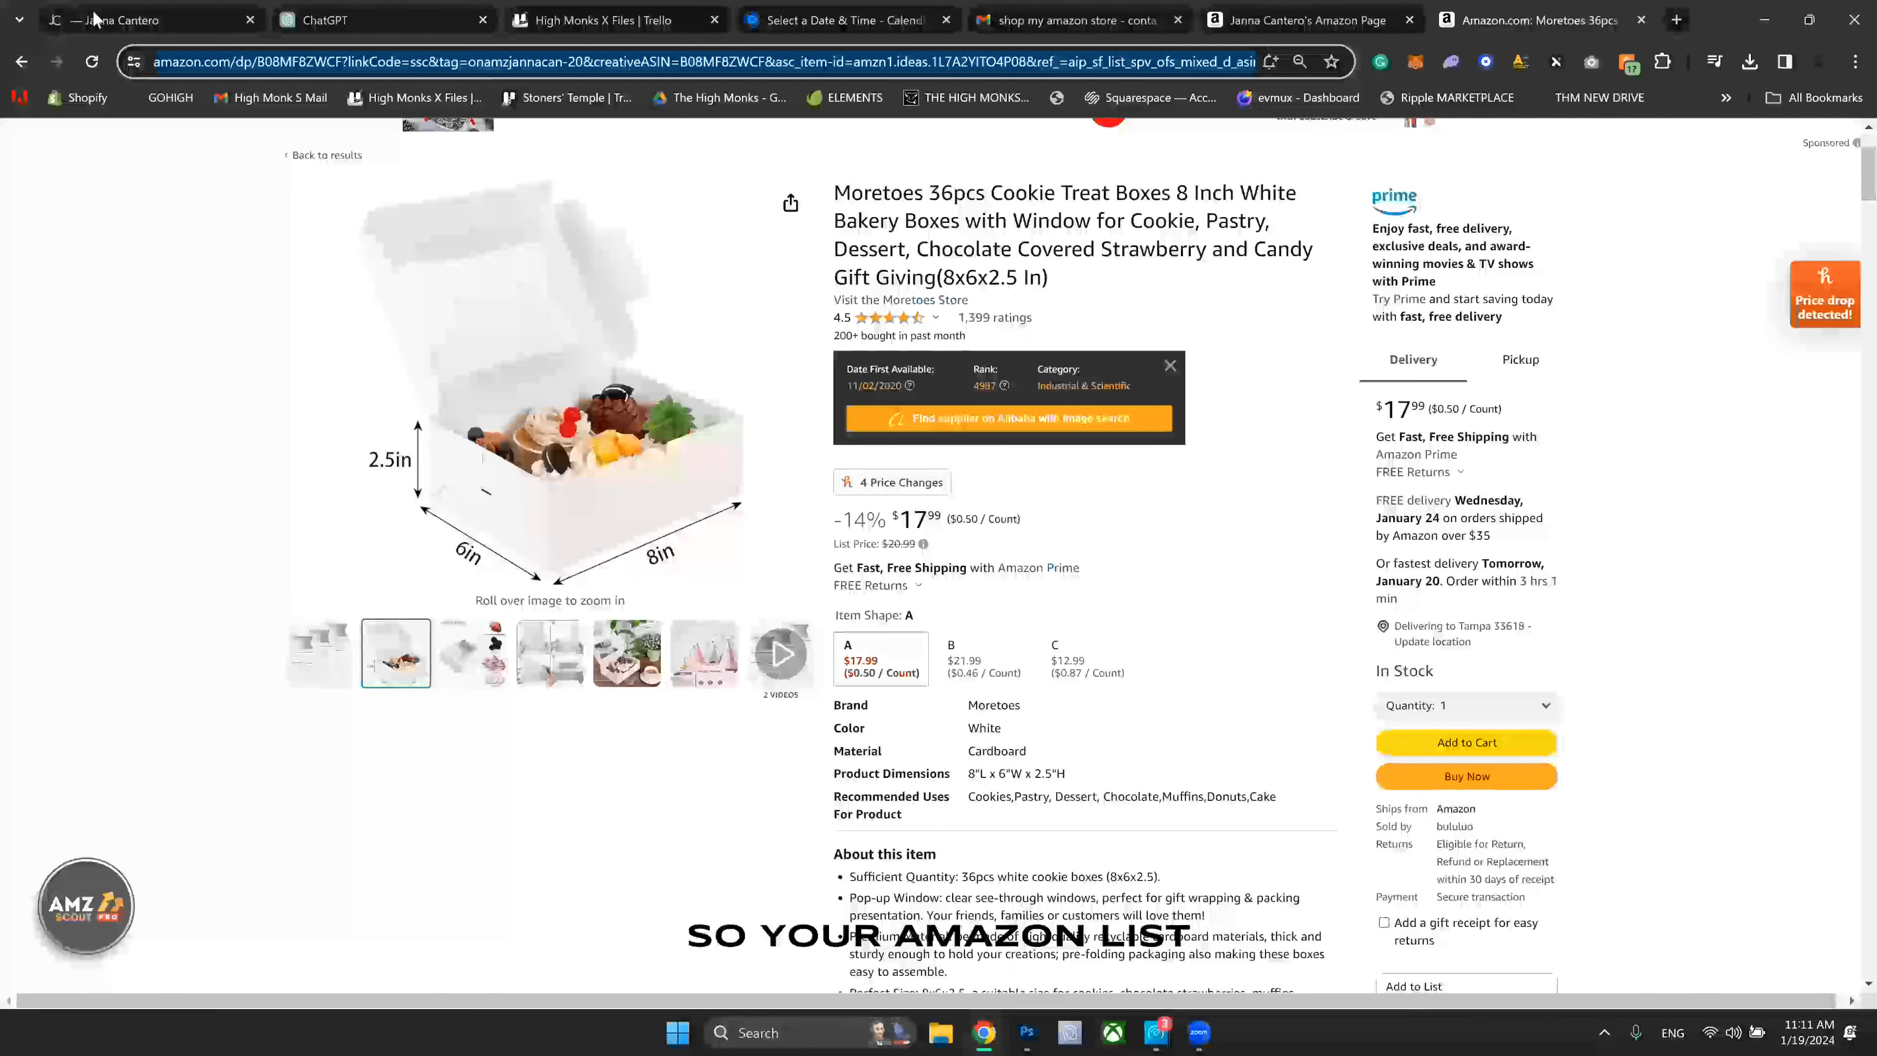
{"action": "left_click", "coordinate": [124, 27]}
{"action": "left_click", "coordinate": [1637, 715]}
{"action": "key", "text": "ctrl+v"}
{"action": "left_click", "coordinate": [1382, 728]}
Step: Align the Shop now button to the left in its design settings and close the block's settings
{"action": "left_click", "coordinate": [930, 606]}
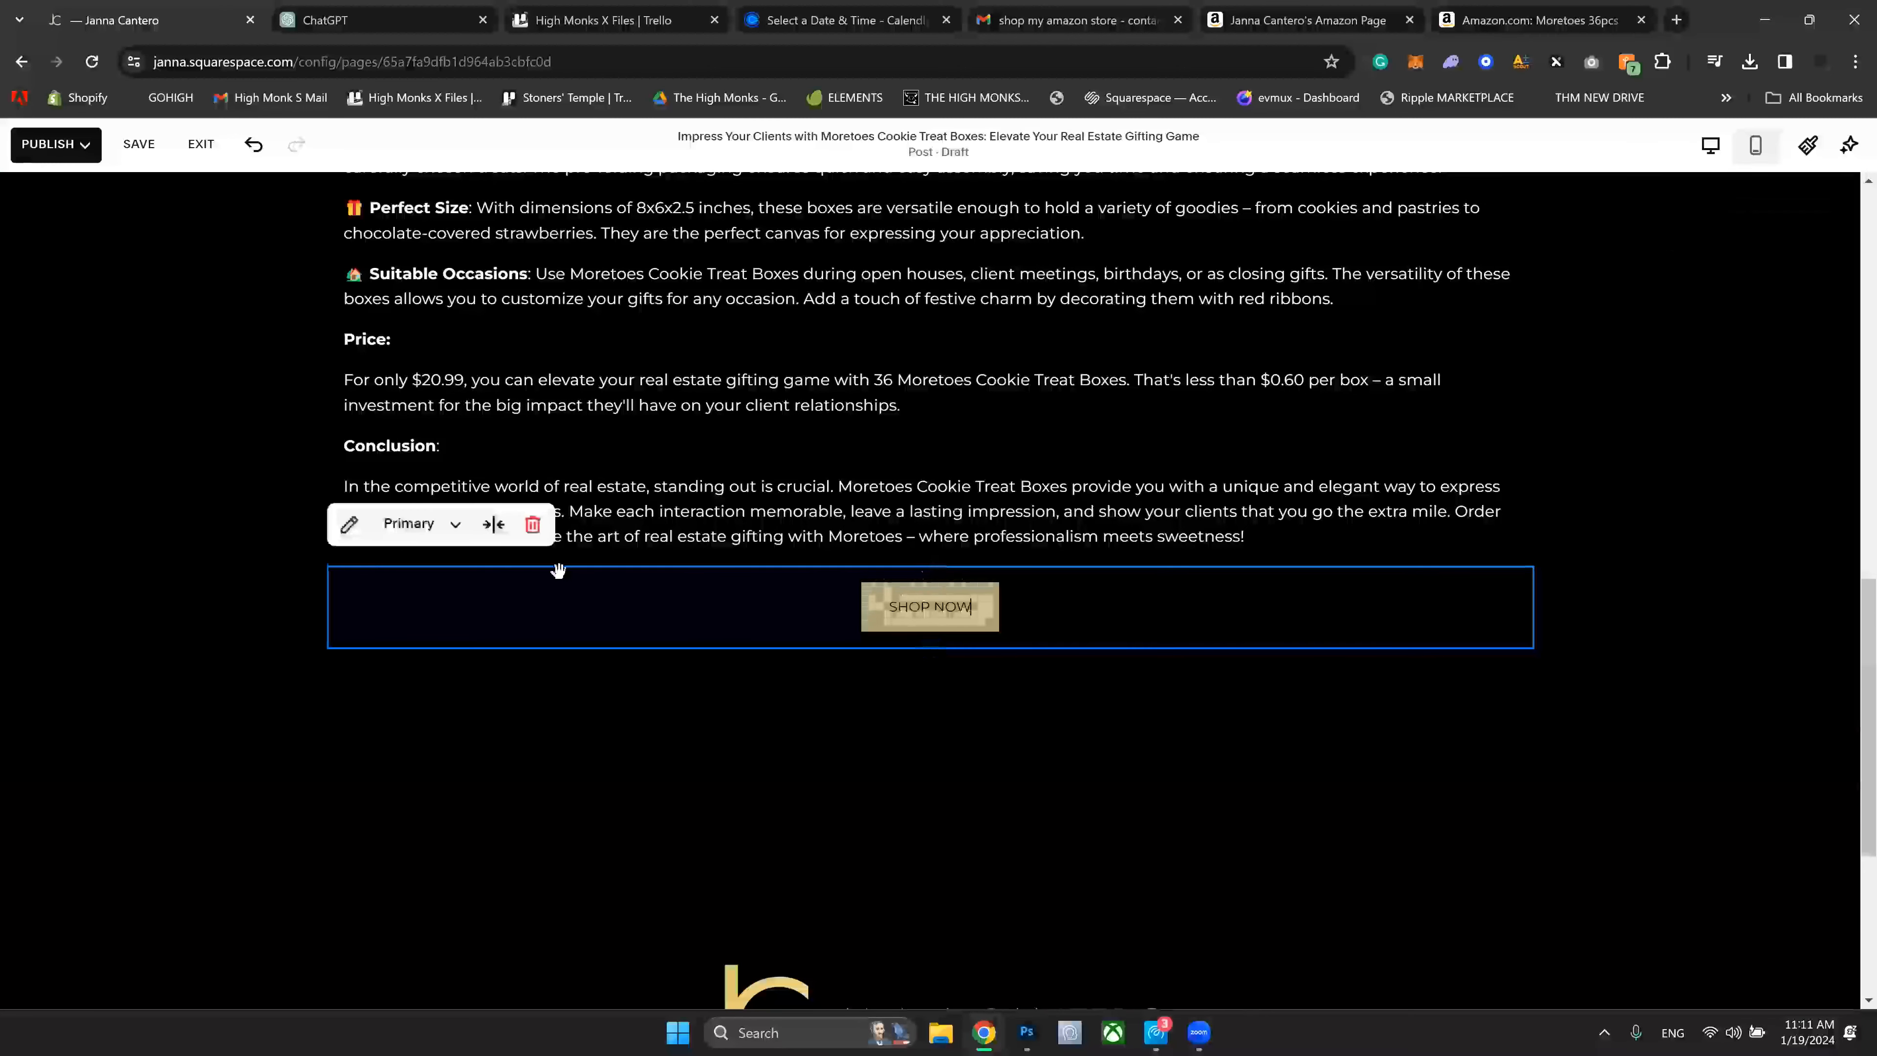
{"action": "left_click", "coordinate": [349, 524]}
{"action": "left_click", "coordinate": [1650, 540]}
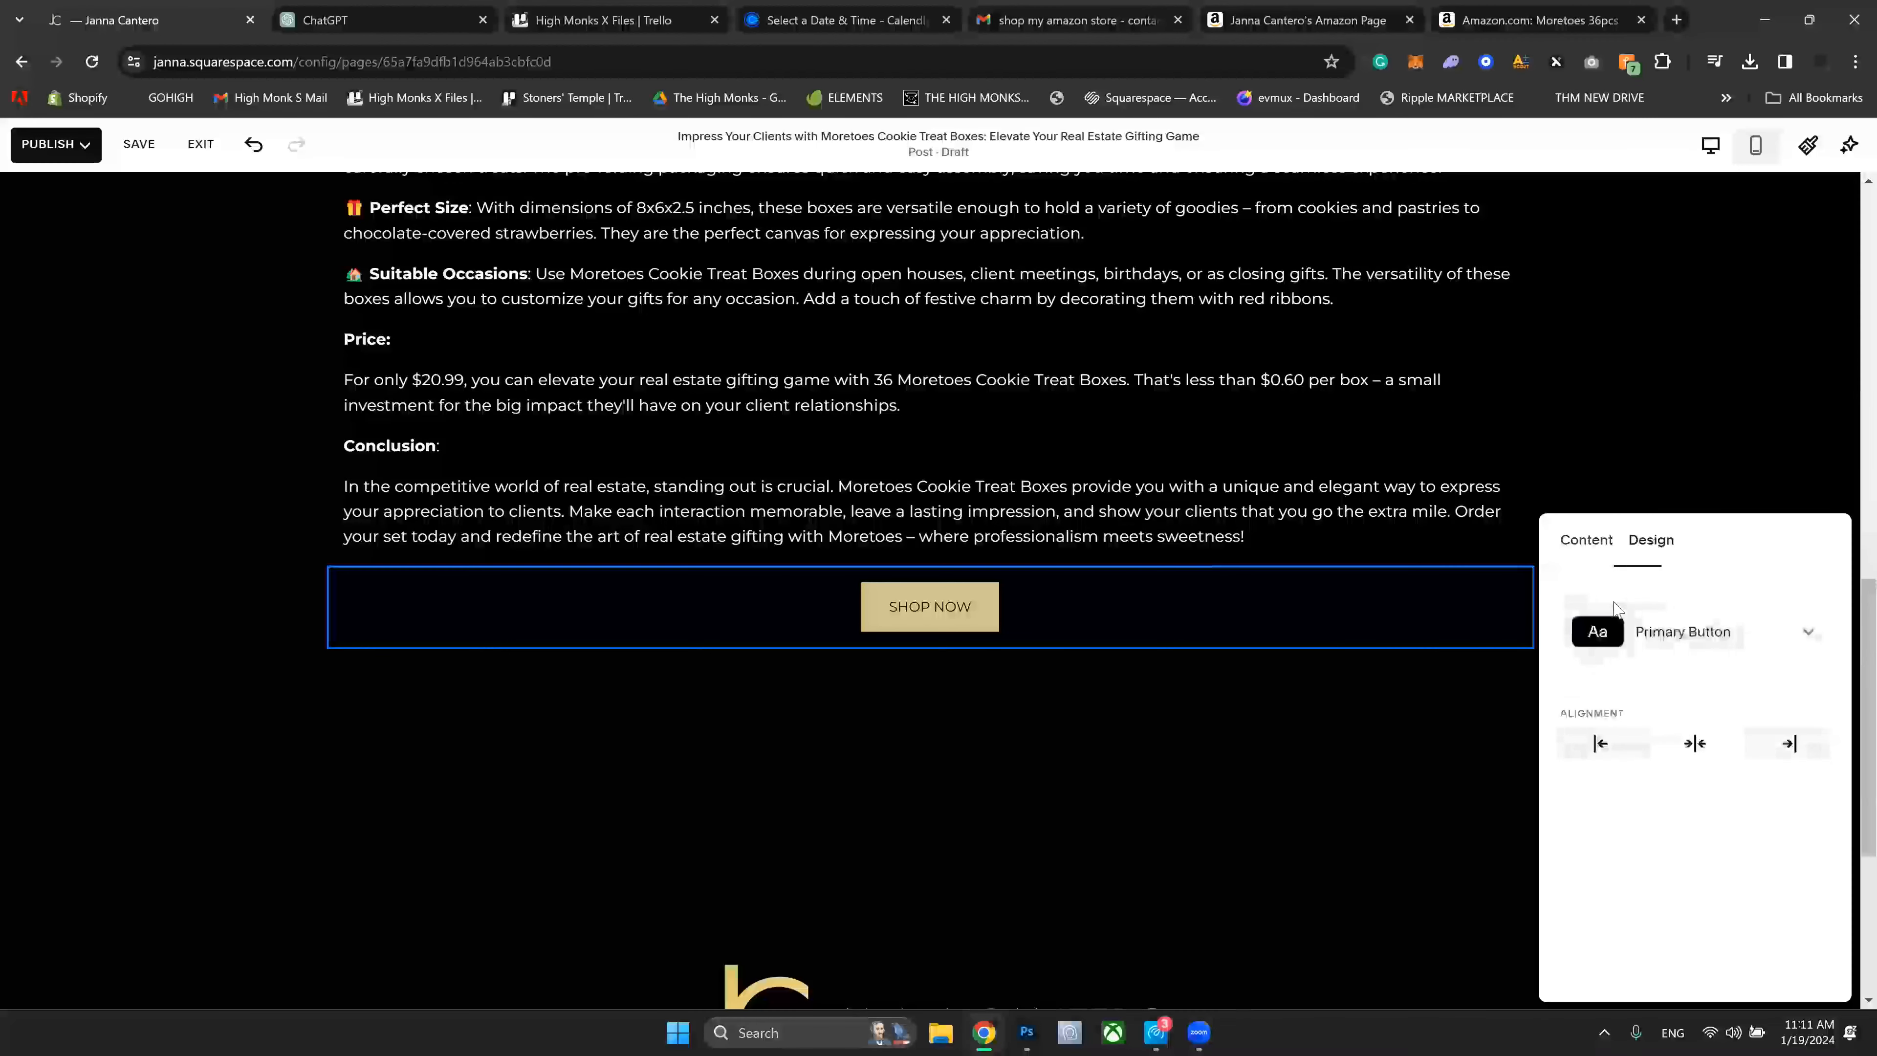
{"action": "left_click", "coordinate": [1600, 743]}
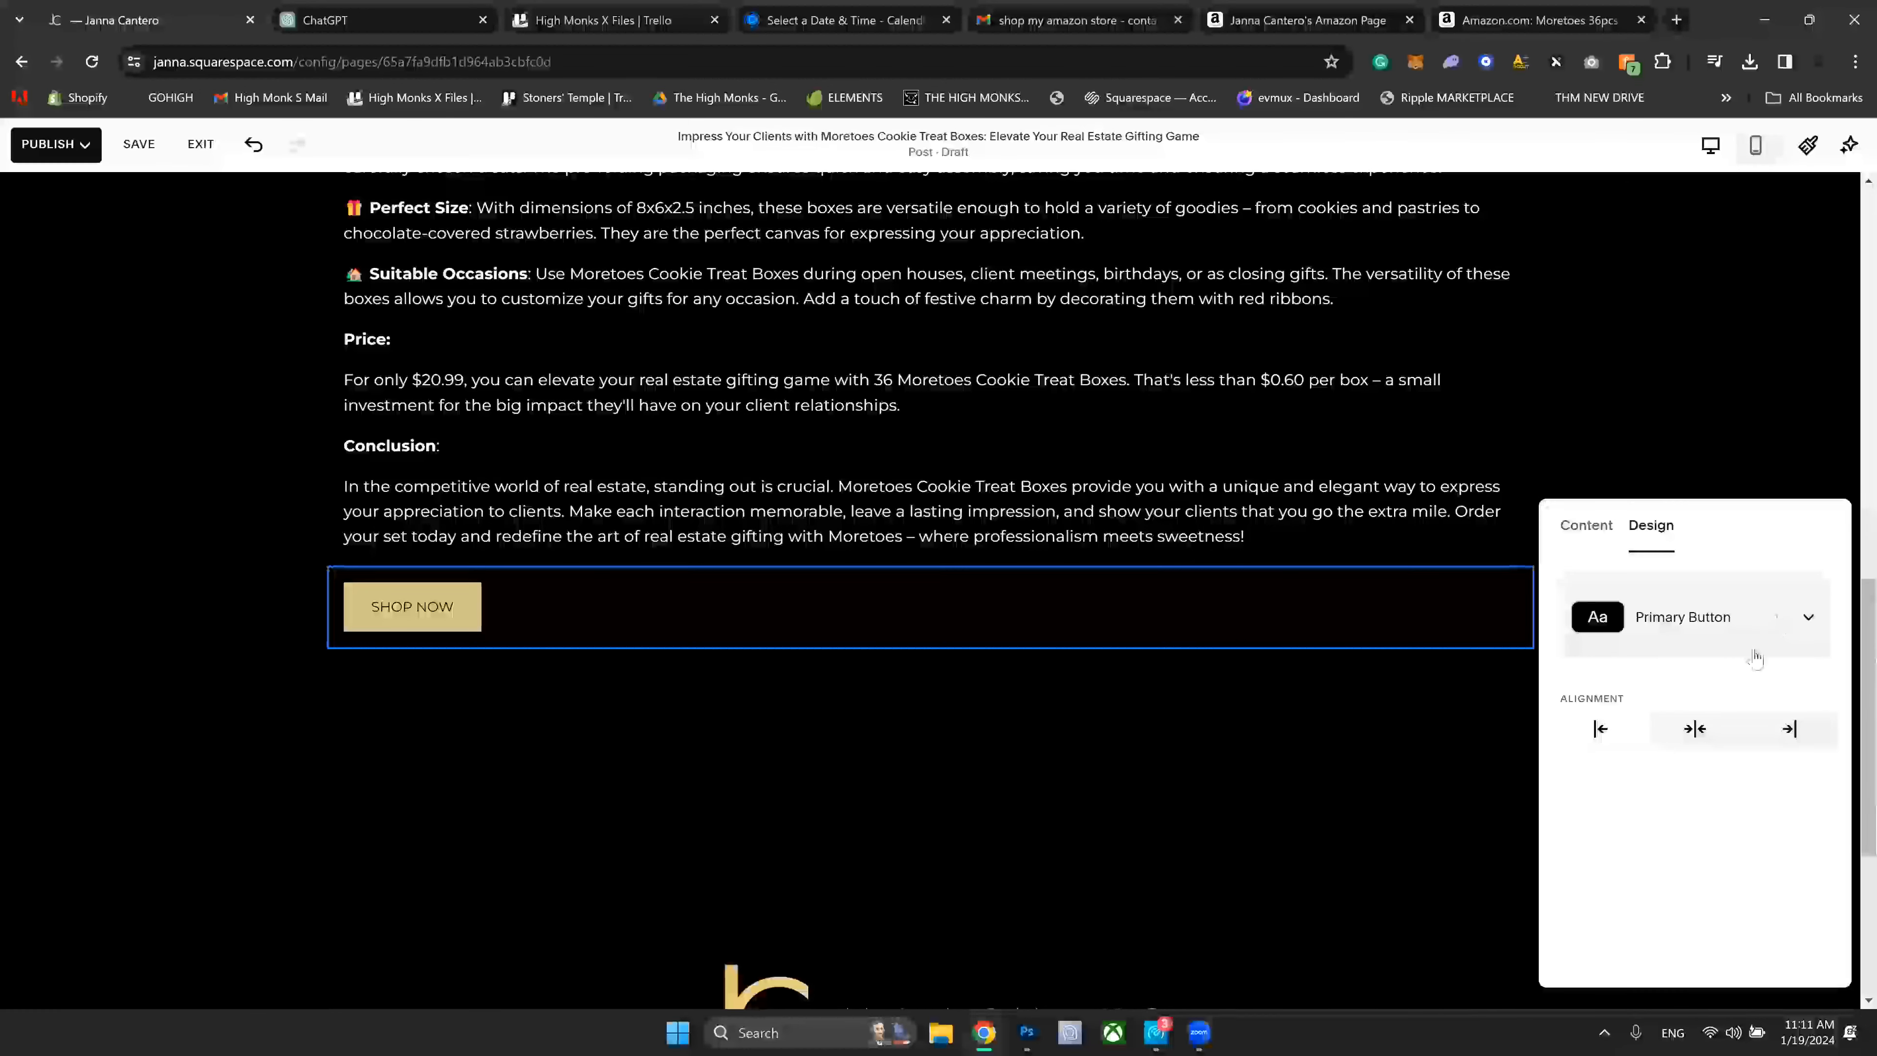
{"action": "left_click", "coordinate": [808, 696]}
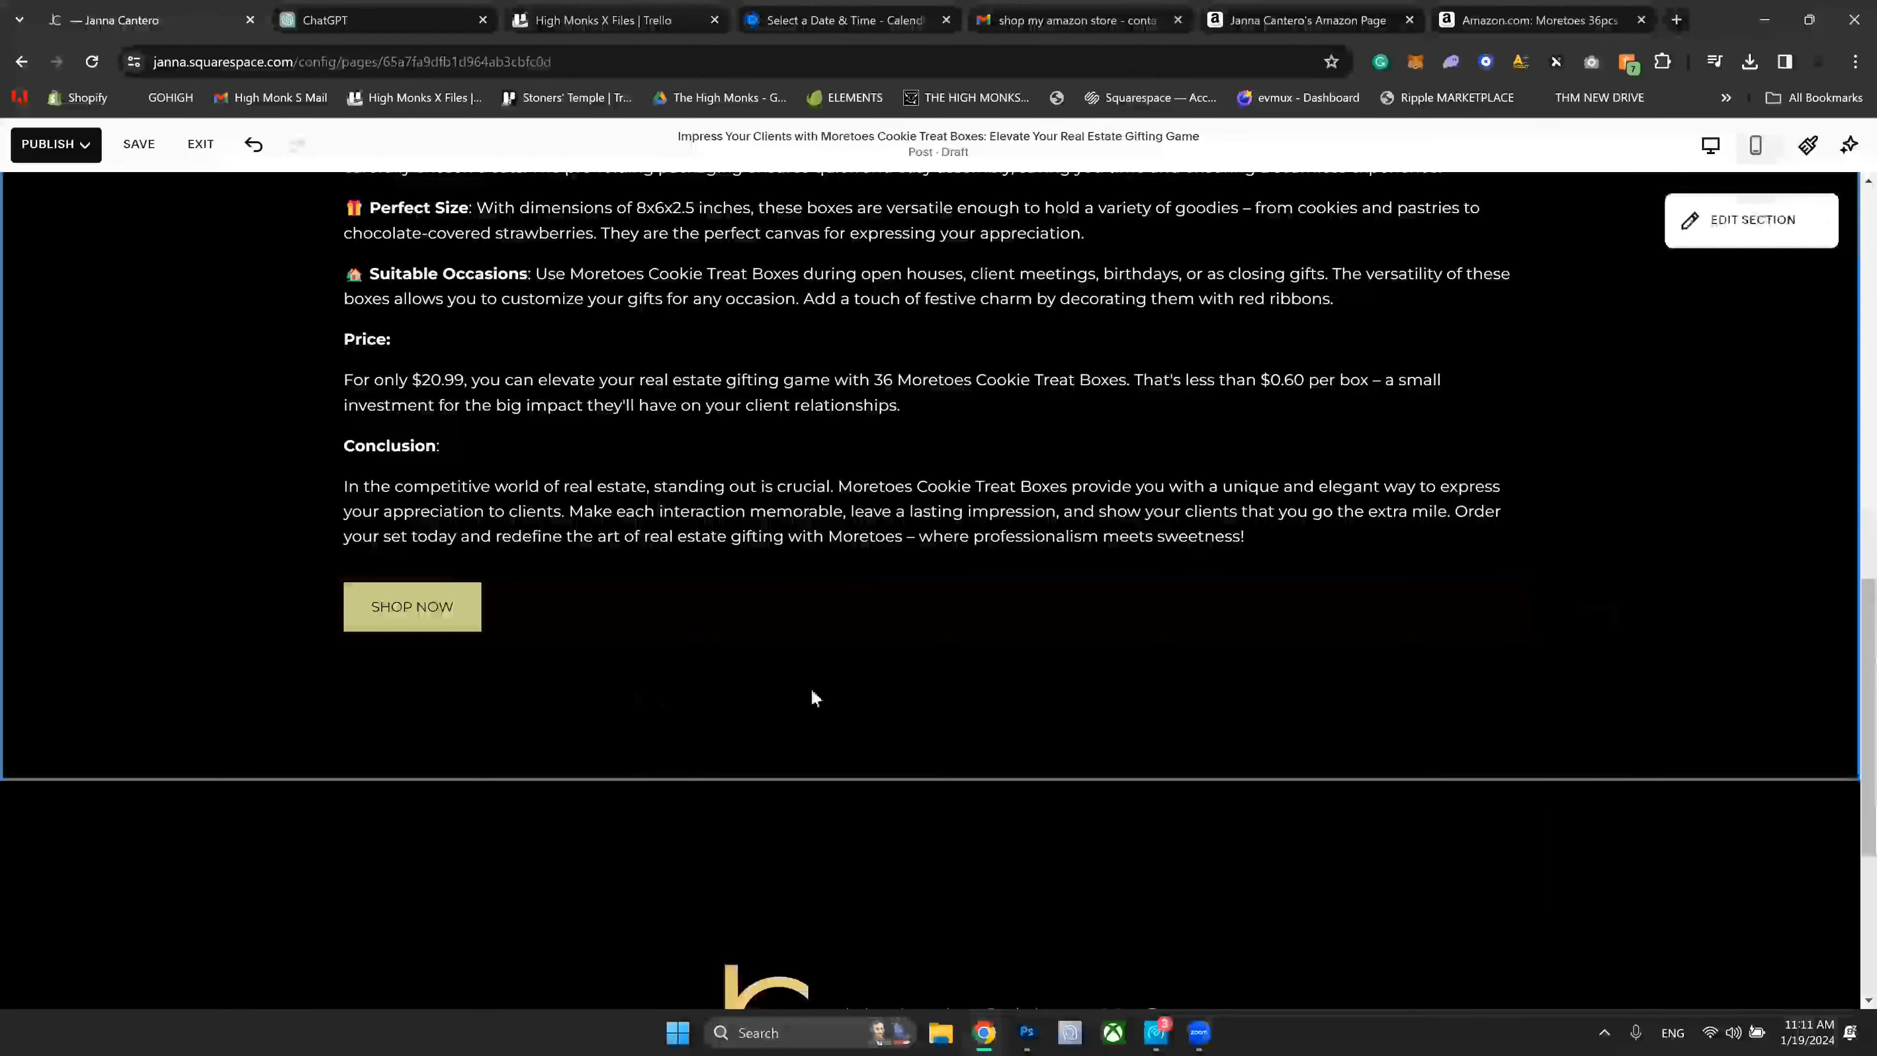
Step: Change the blog post section's color theme to Lightest 2
{"action": "scroll", "coordinate": [1375, 658], "scroll_direction": "down", "scroll_amount": 3}
{"action": "scroll", "coordinate": [1498, 590], "scroll_direction": "up", "scroll_amount": 6}
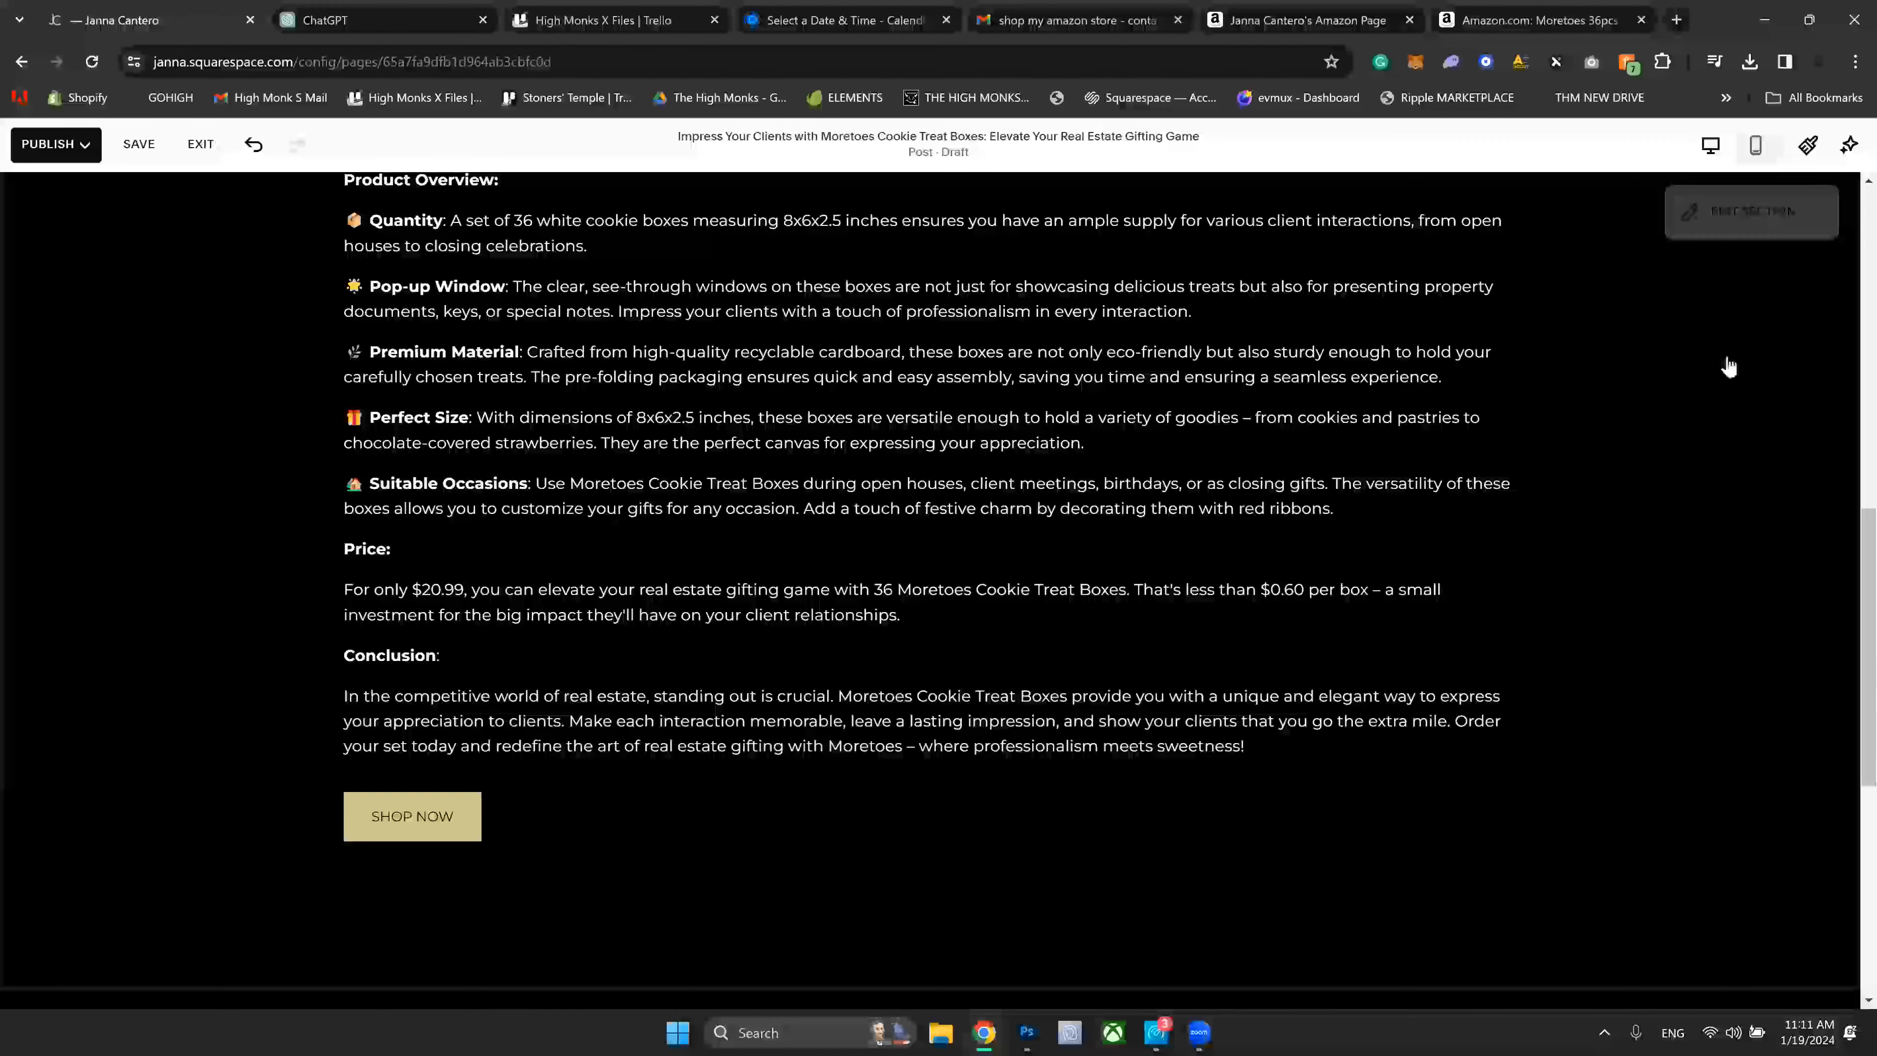
{"action": "scroll", "coordinate": [1726, 366], "scroll_direction": "up", "scroll_amount": 10}
{"action": "left_click", "coordinate": [1722, 366]}
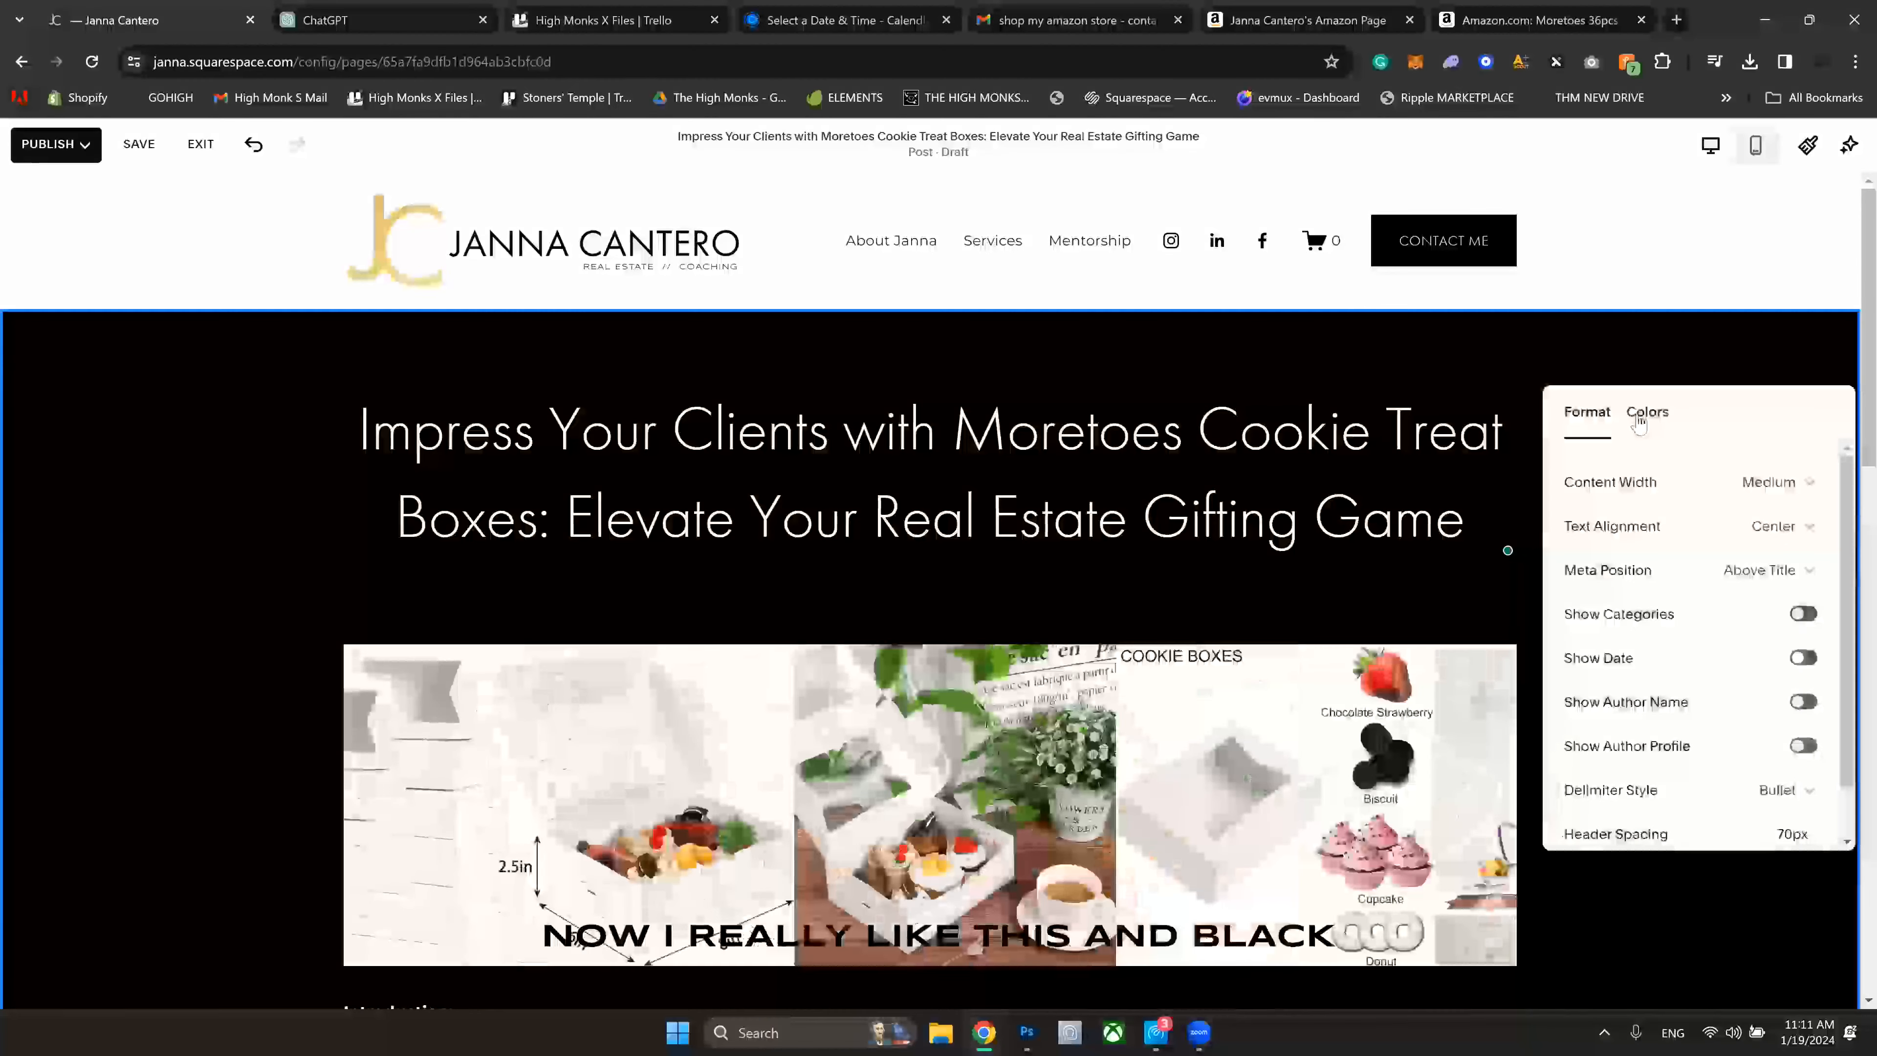
{"action": "left_click", "coordinate": [1648, 416]}
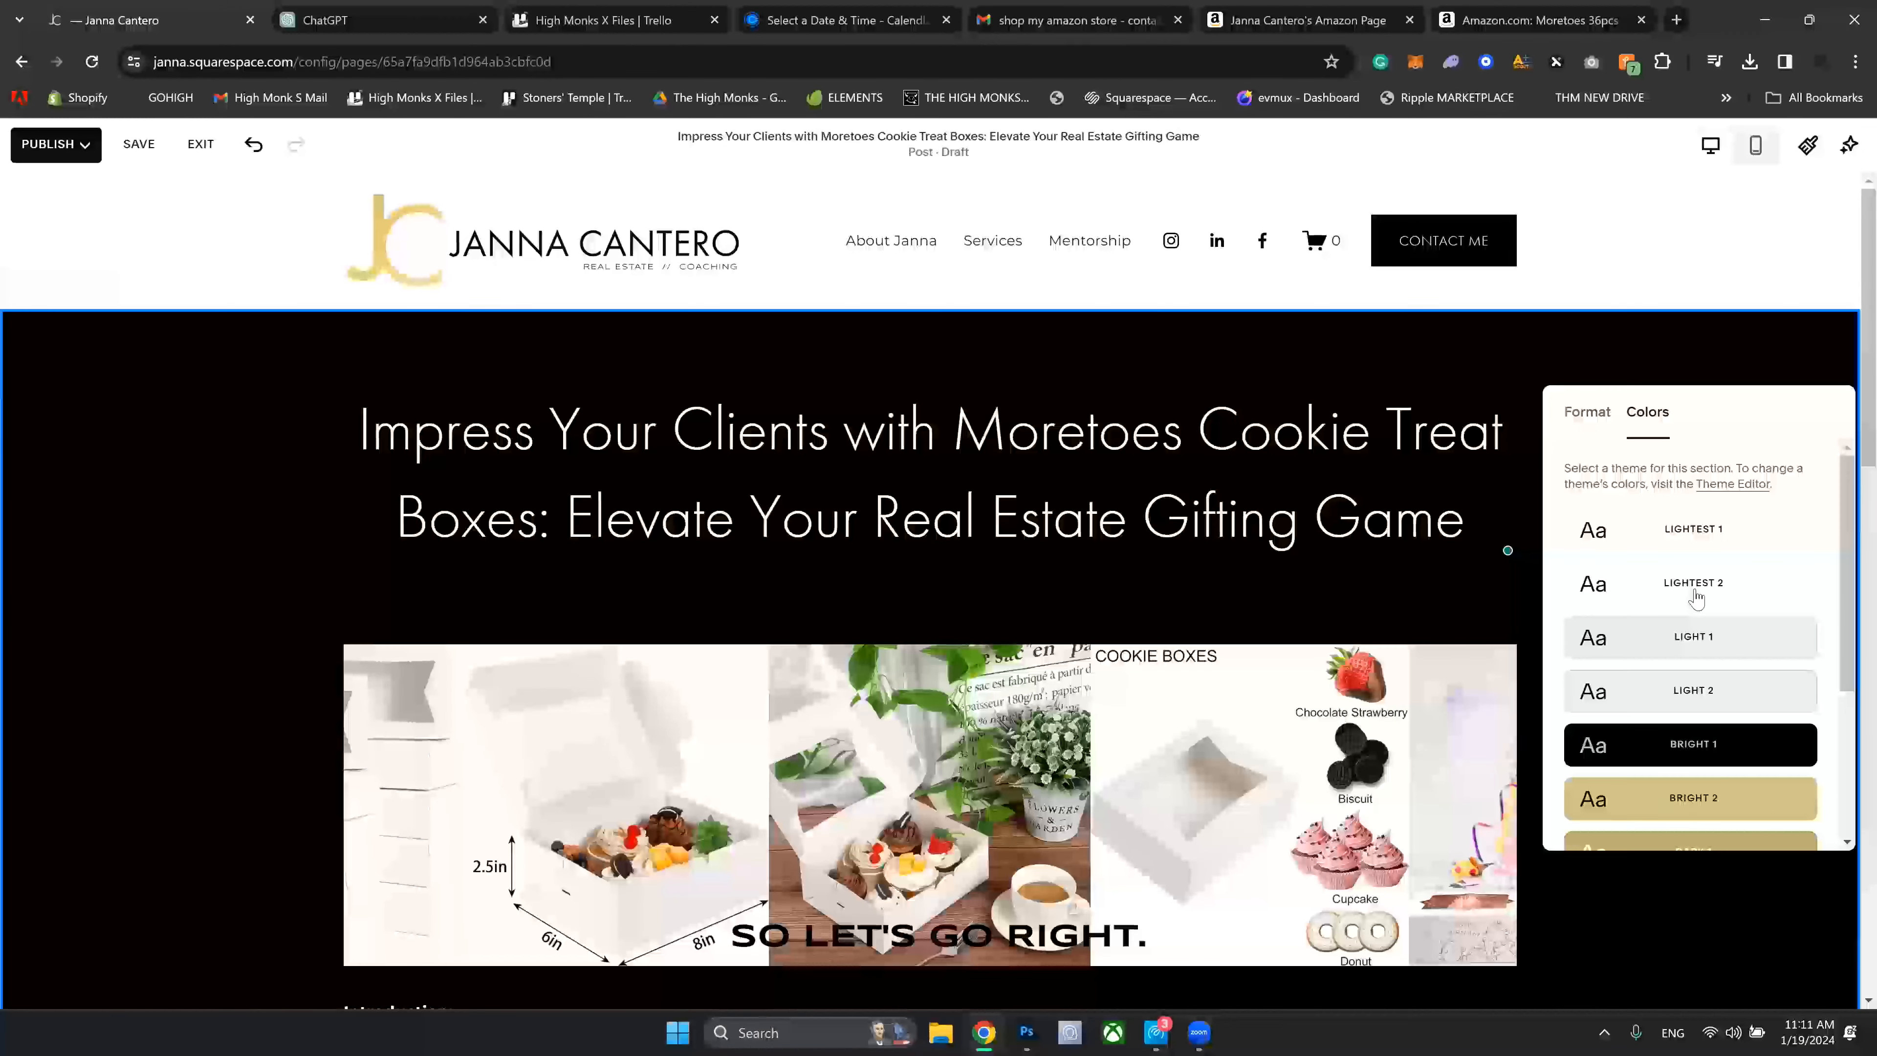
{"action": "left_click", "coordinate": [1692, 582]}
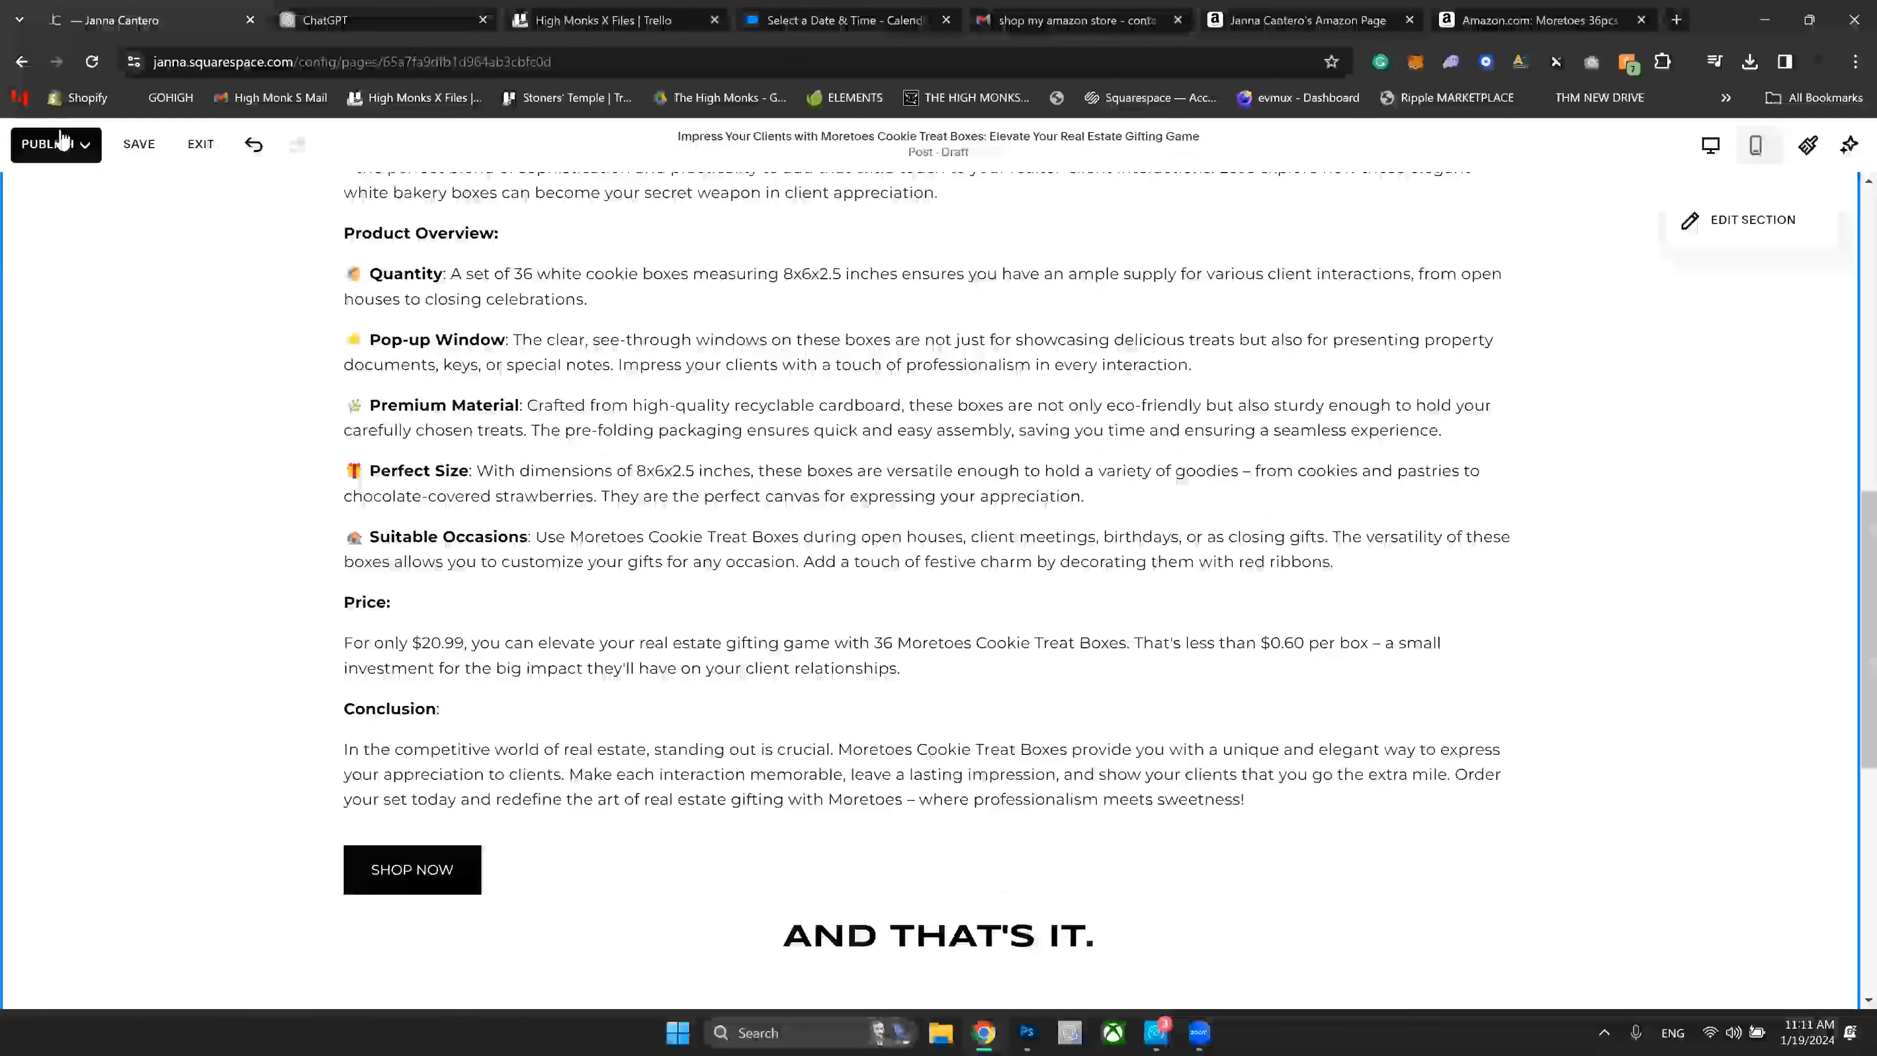
Step: Publish the cookie treat box blog post immediately rather than scheduling it
{"action": "scroll", "coordinate": [75, 206], "scroll_direction": "up", "scroll_amount": 5}
{"action": "mouse_move", "coordinate": [75, 206]}
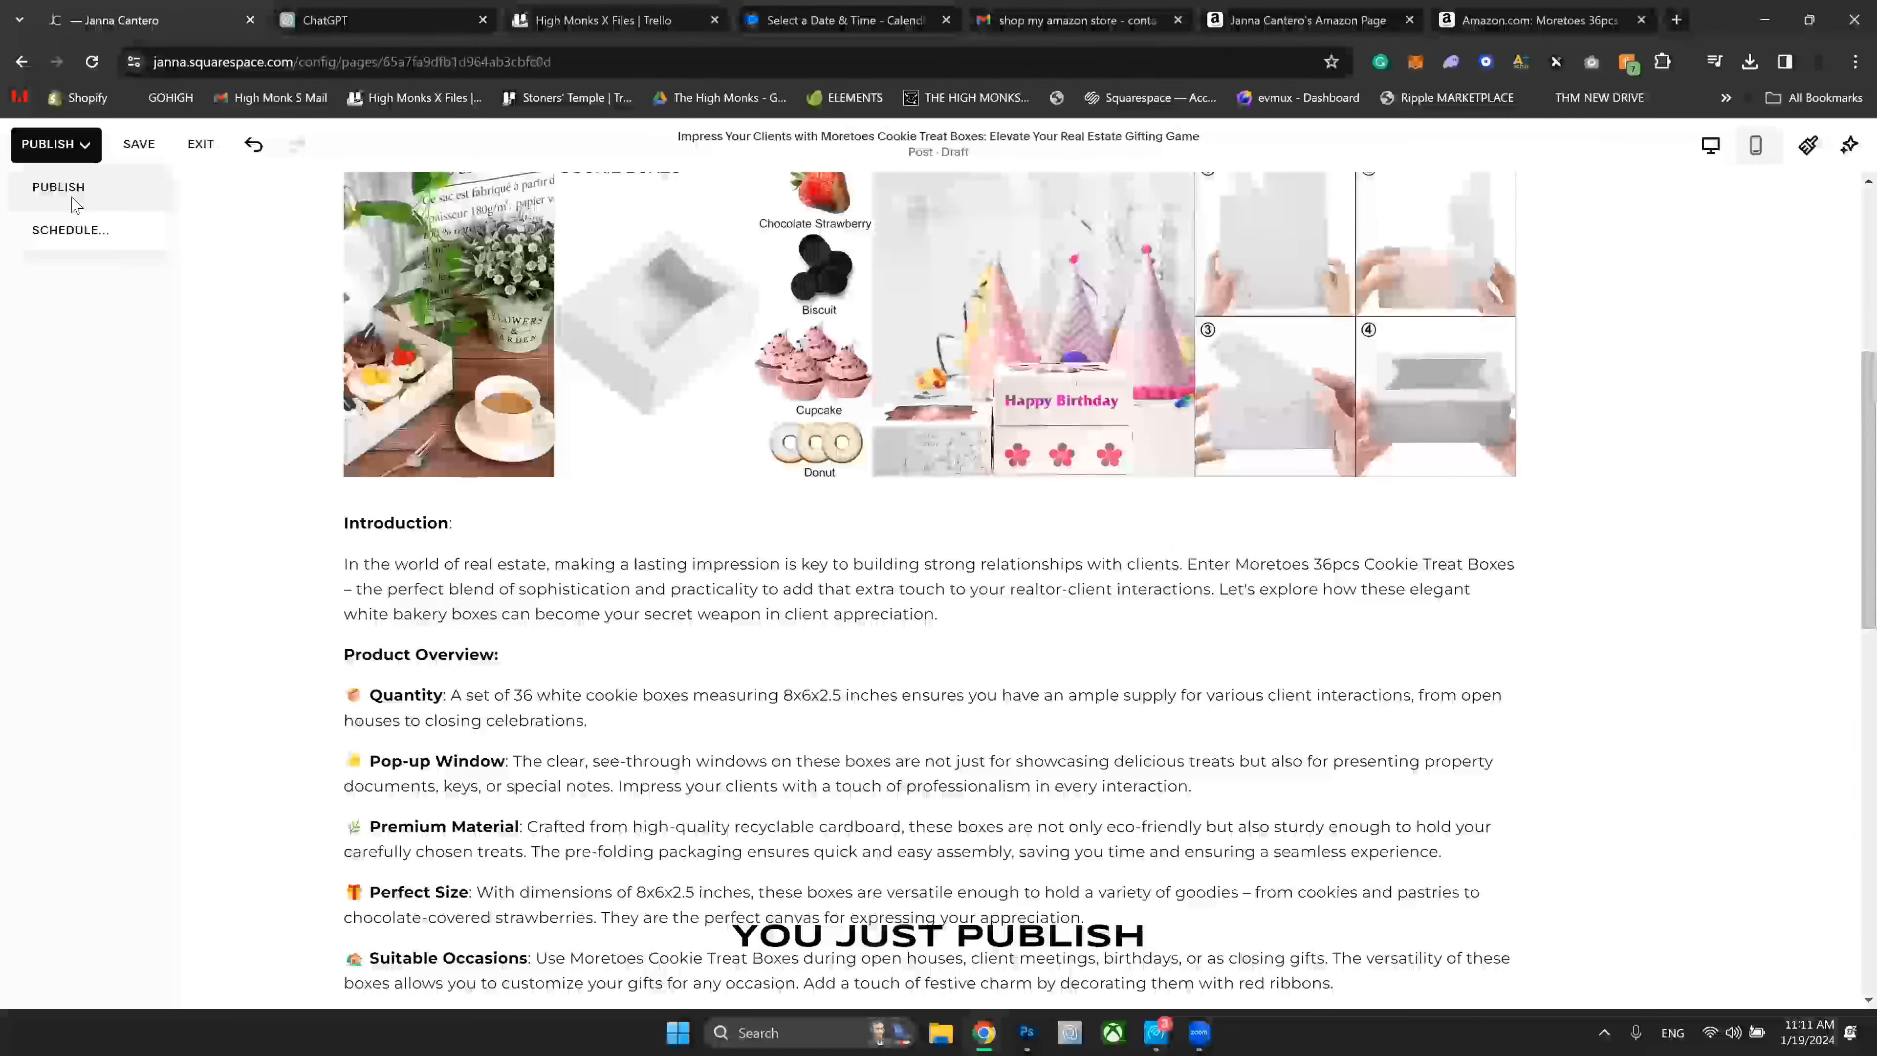
{"action": "left_click", "coordinate": [76, 198]}
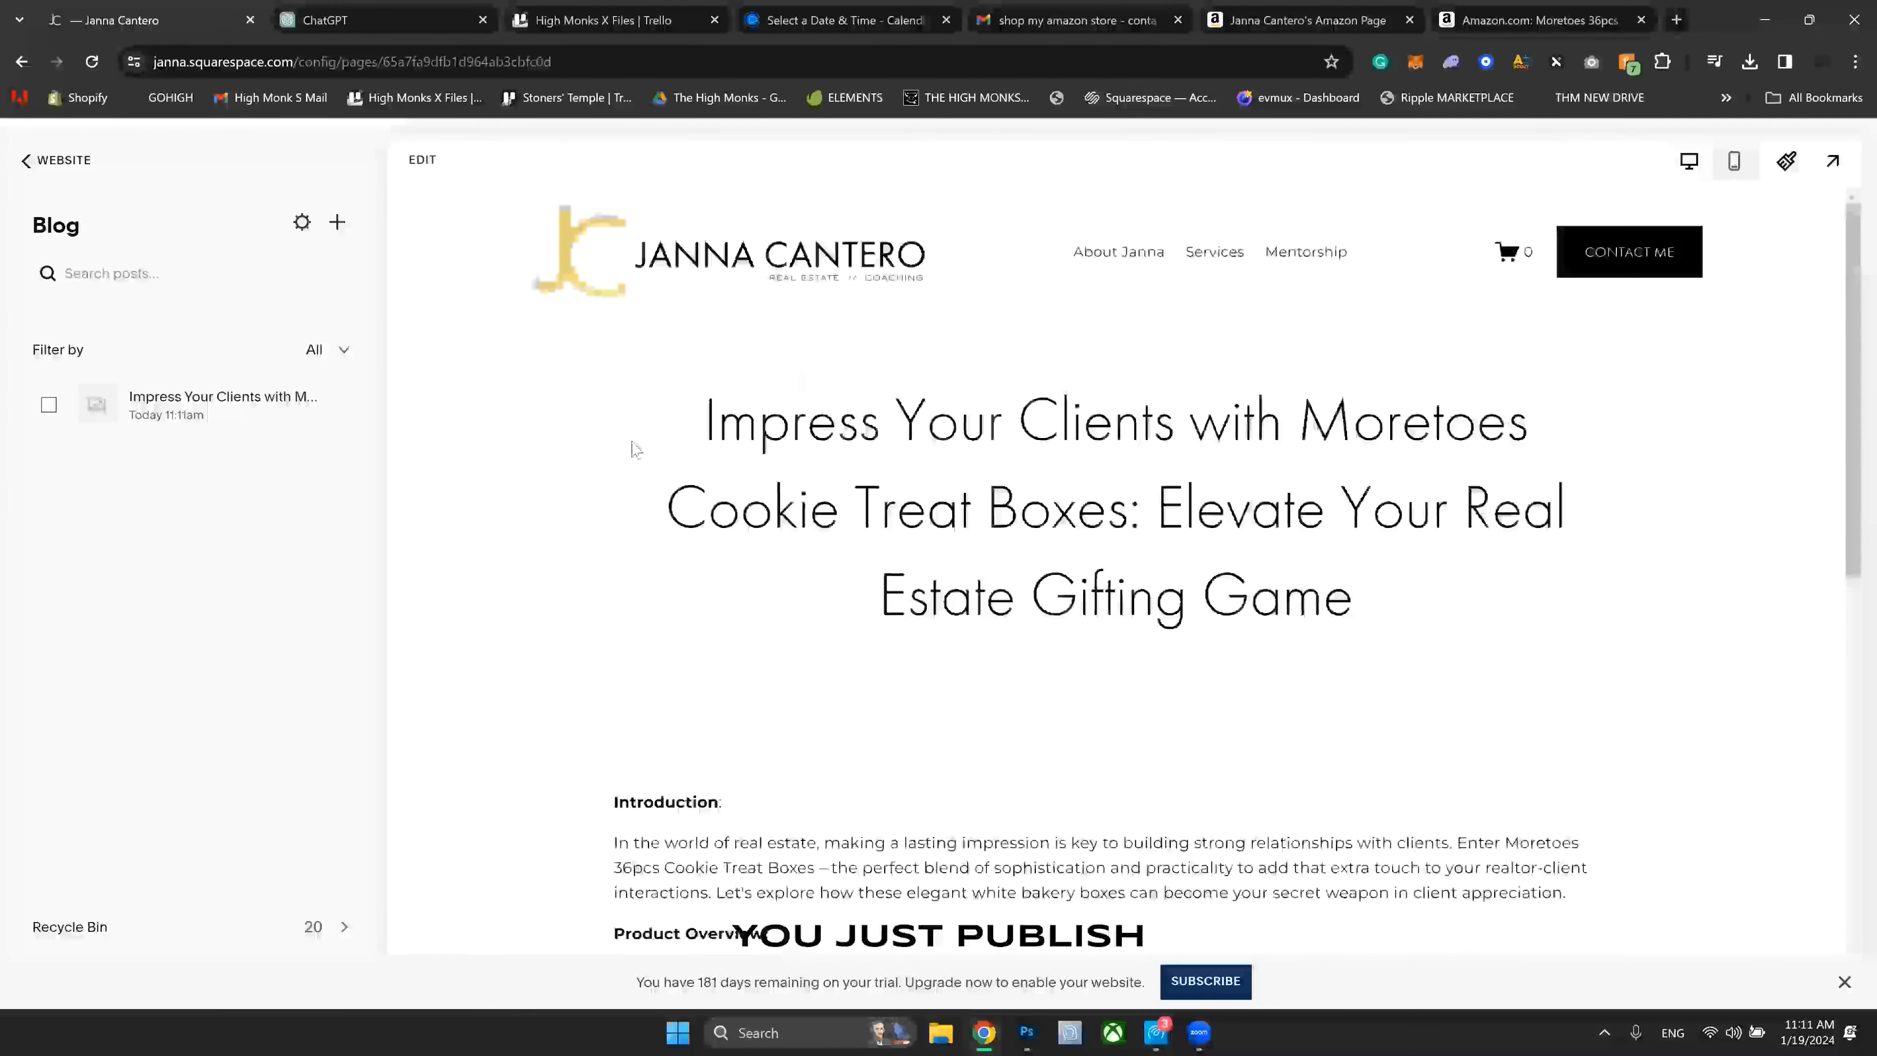
Step: In the cookie box blog post's settings, upload the image 81T5ehGQMtL_AC_SL1500_ as the featured image
{"action": "left_click", "coordinate": [343, 404]}
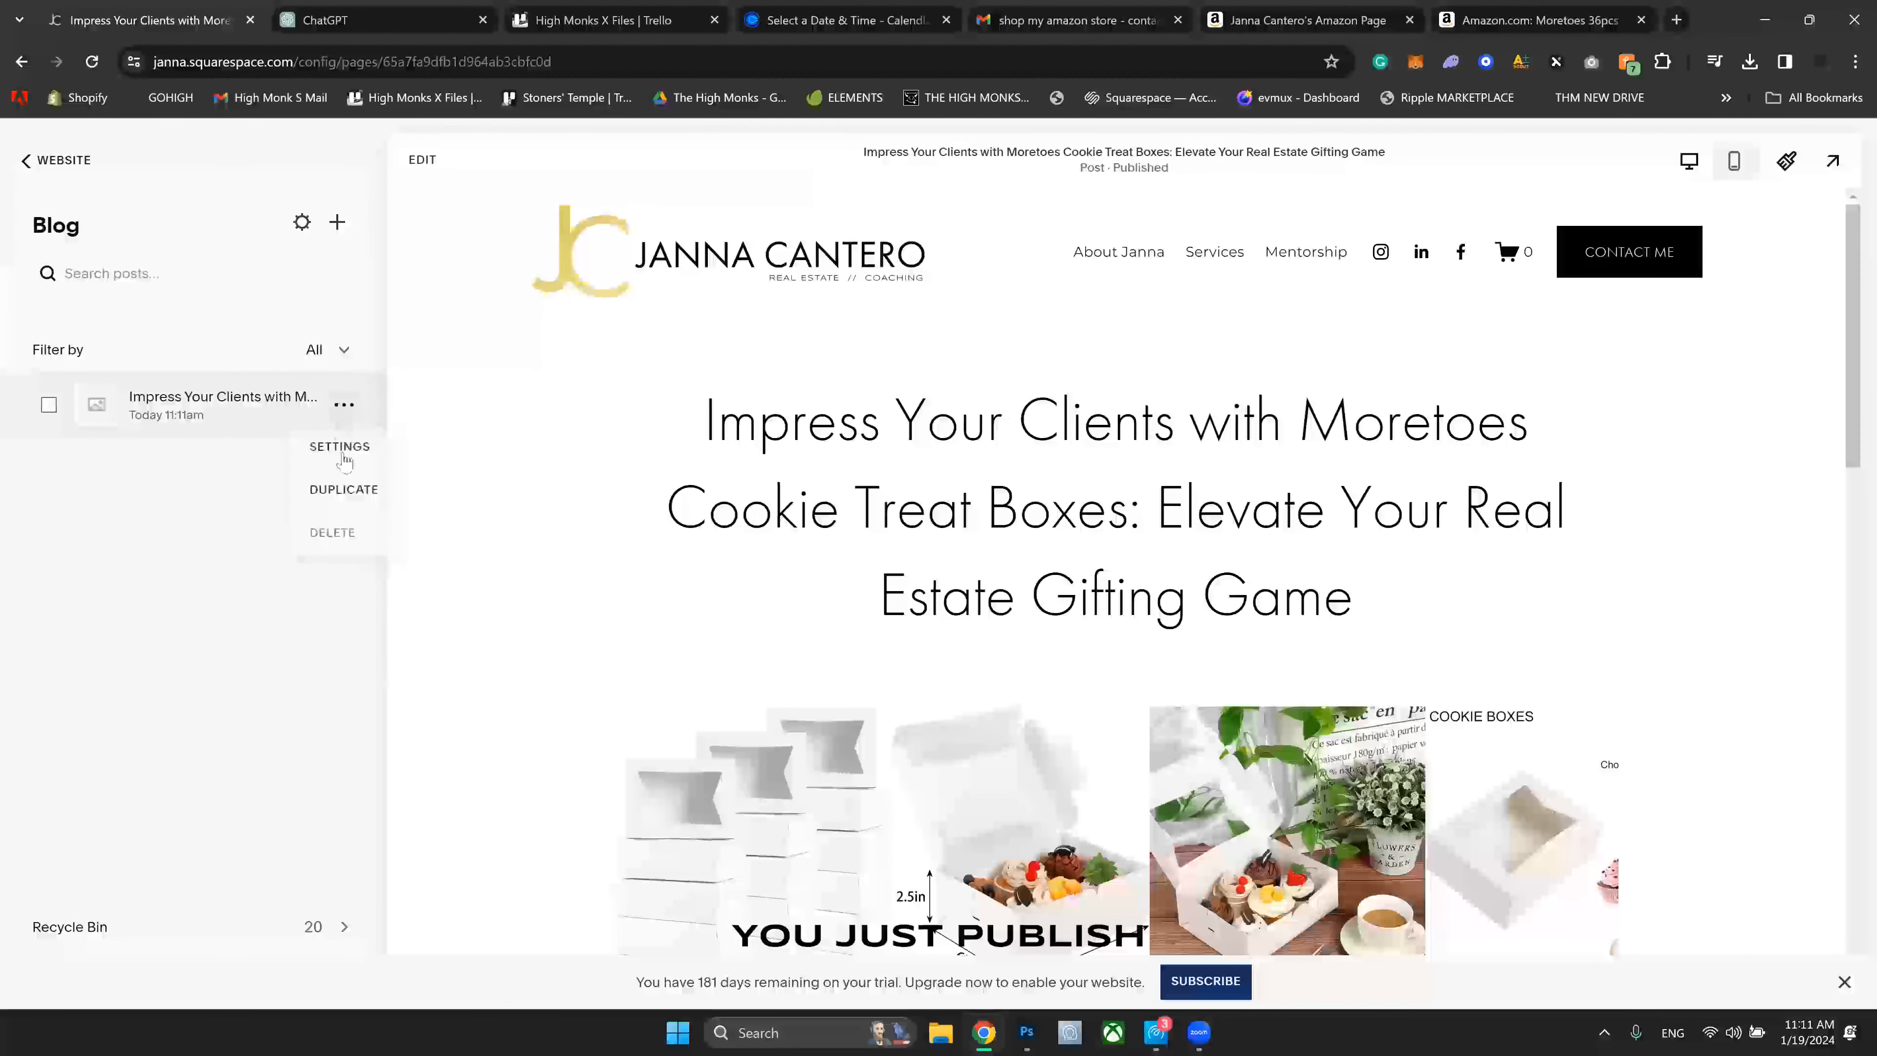
{"action": "left_click", "coordinate": [342, 453]}
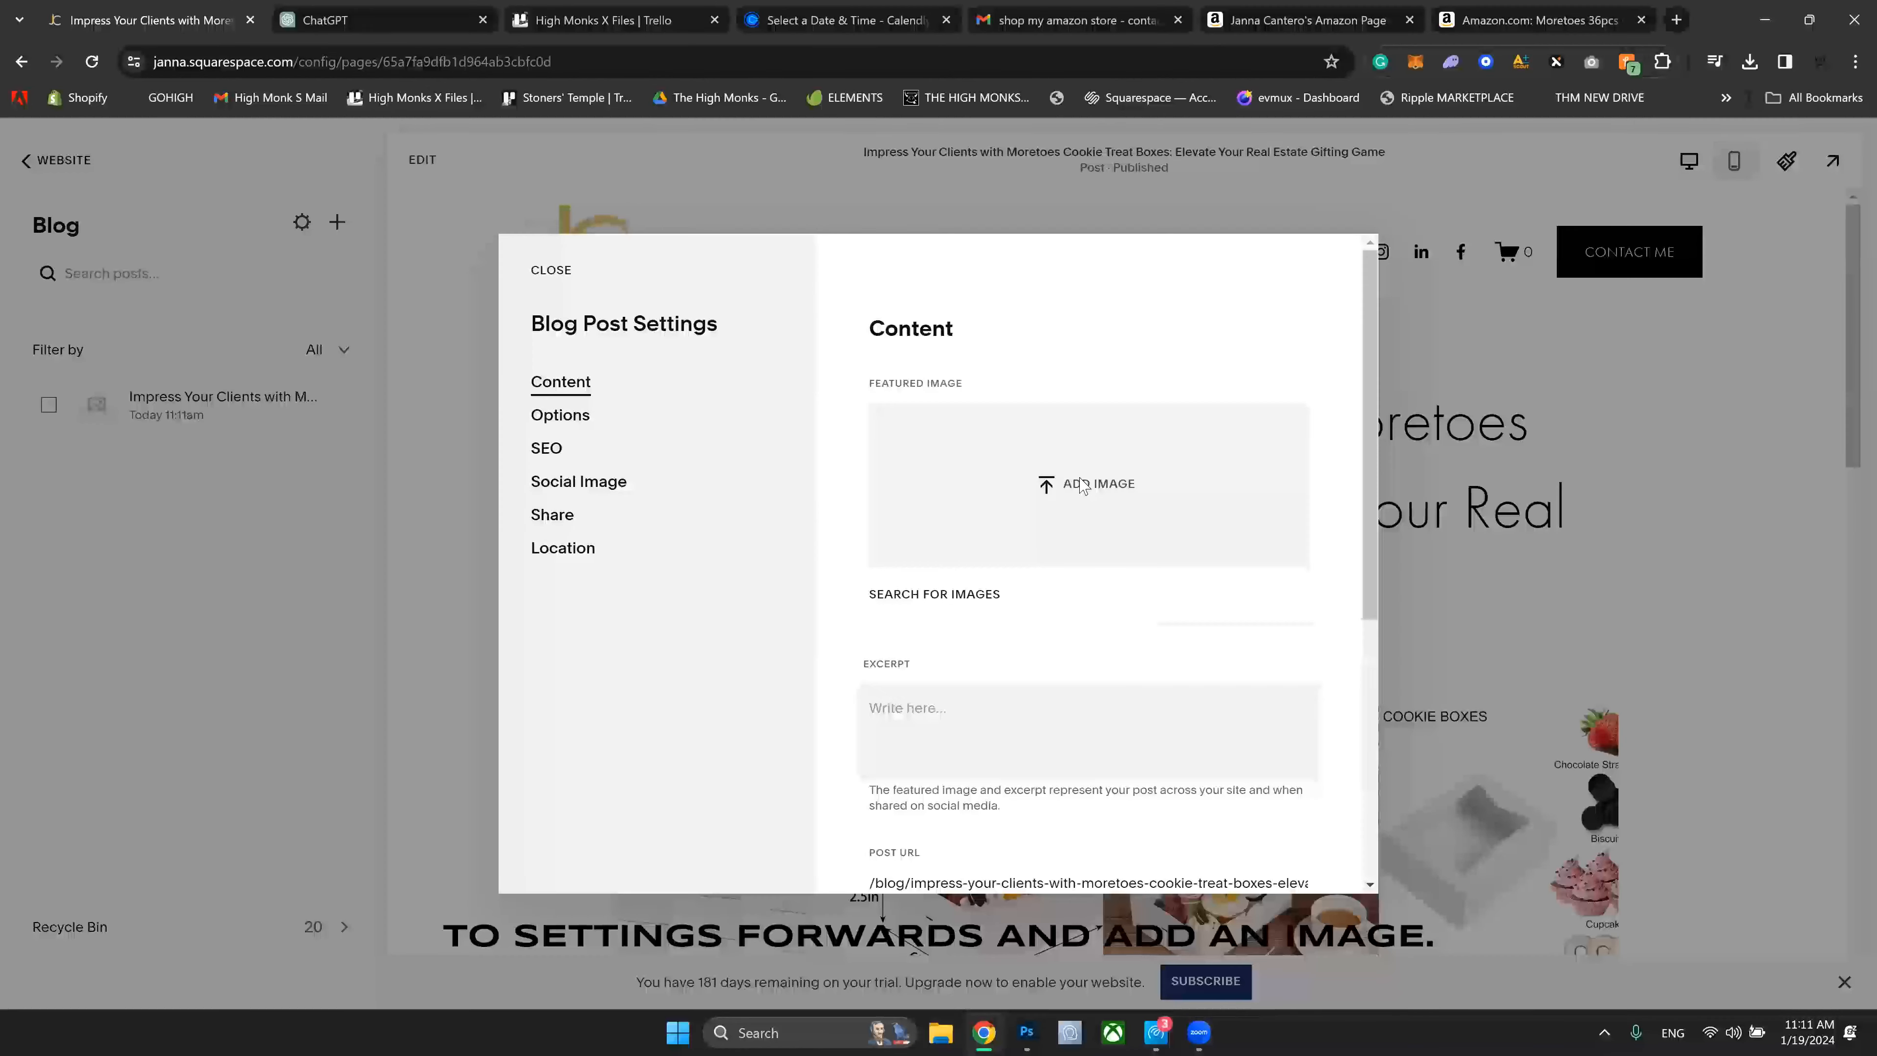
{"action": "left_click", "coordinate": [1083, 485]}
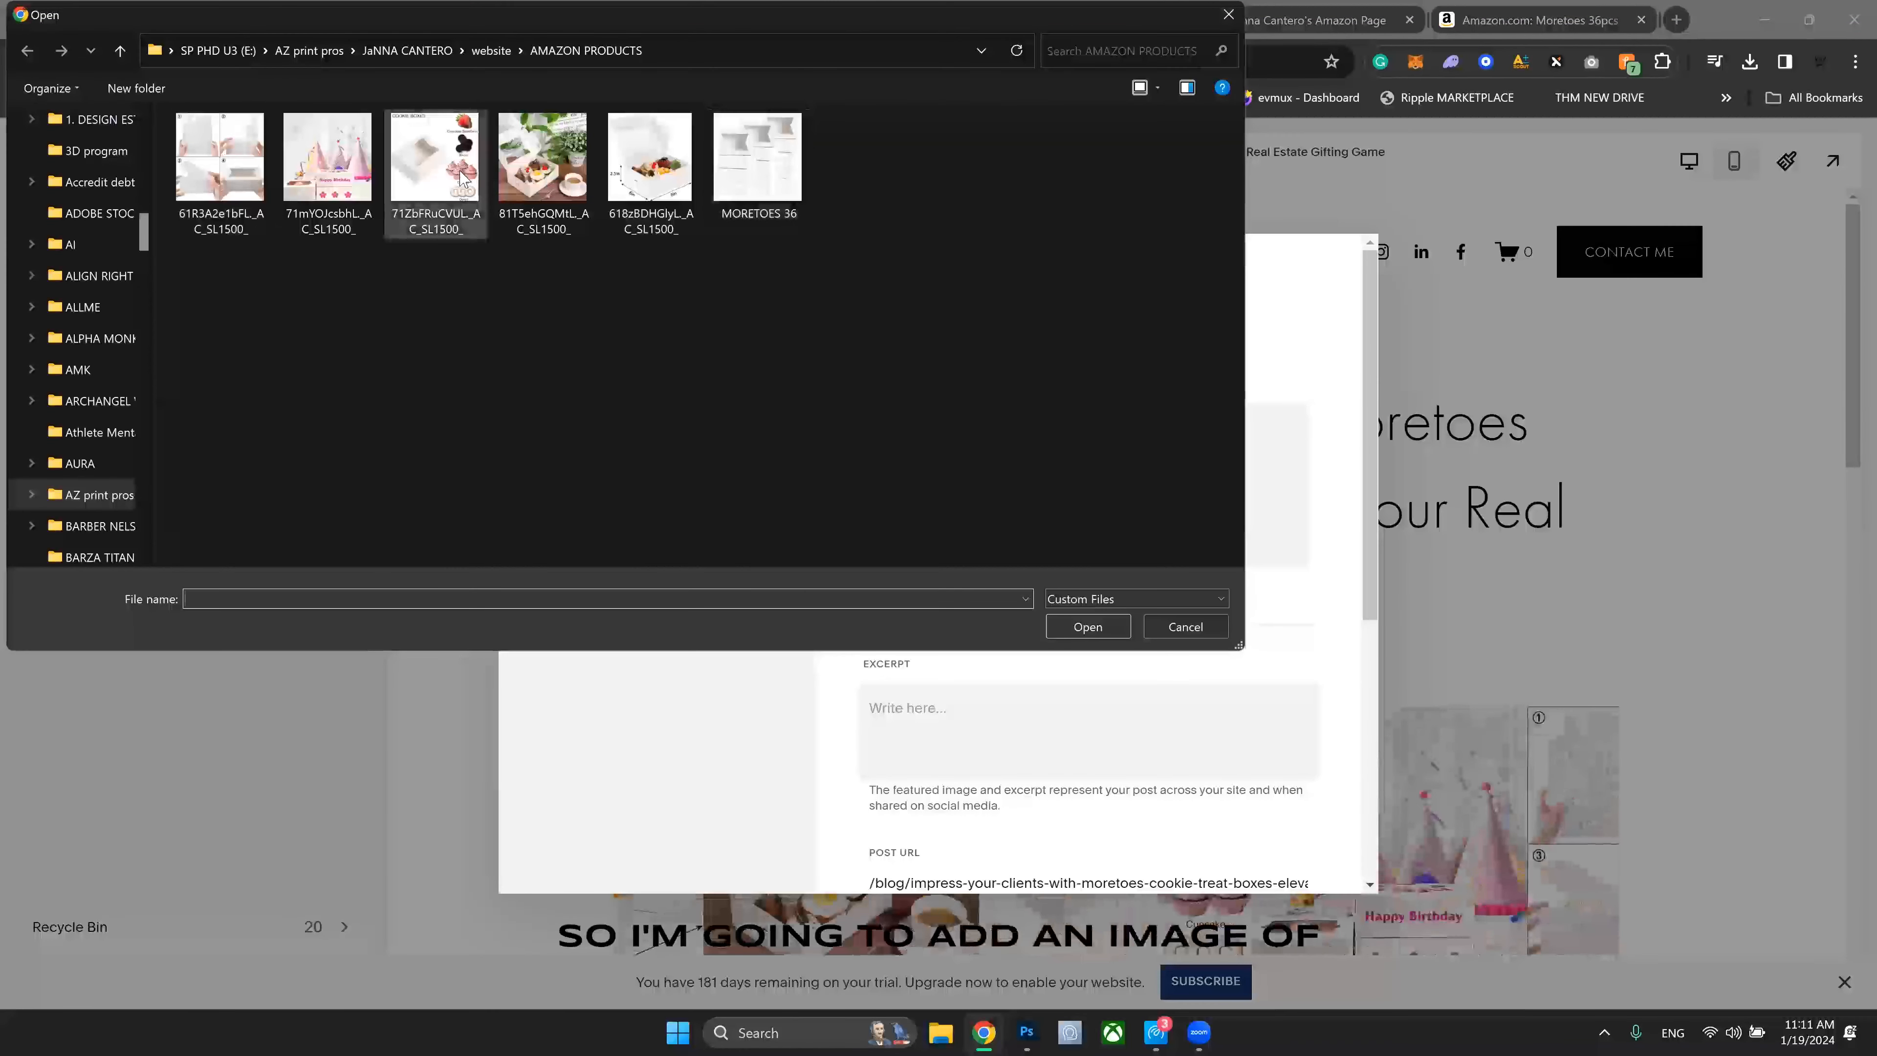
{"action": "left_click", "coordinate": [473, 181]}
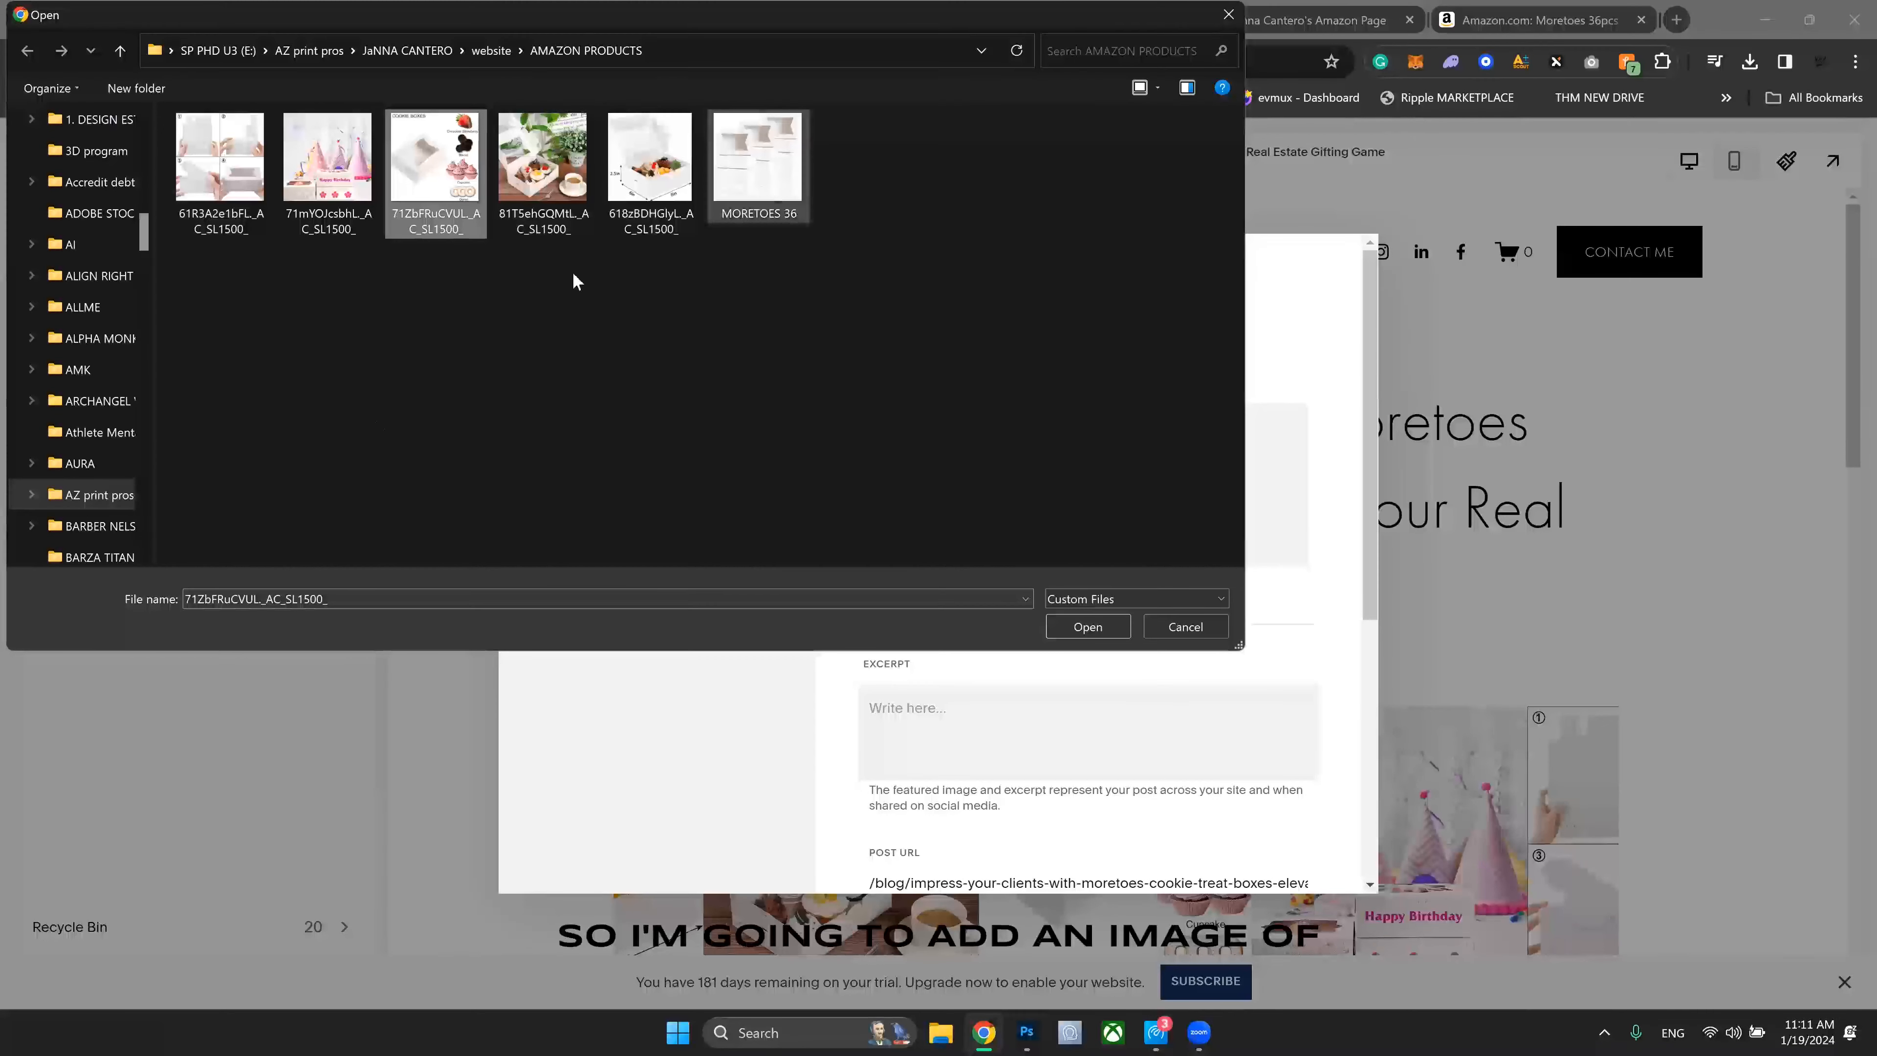
{"action": "left_click", "coordinate": [759, 166]}
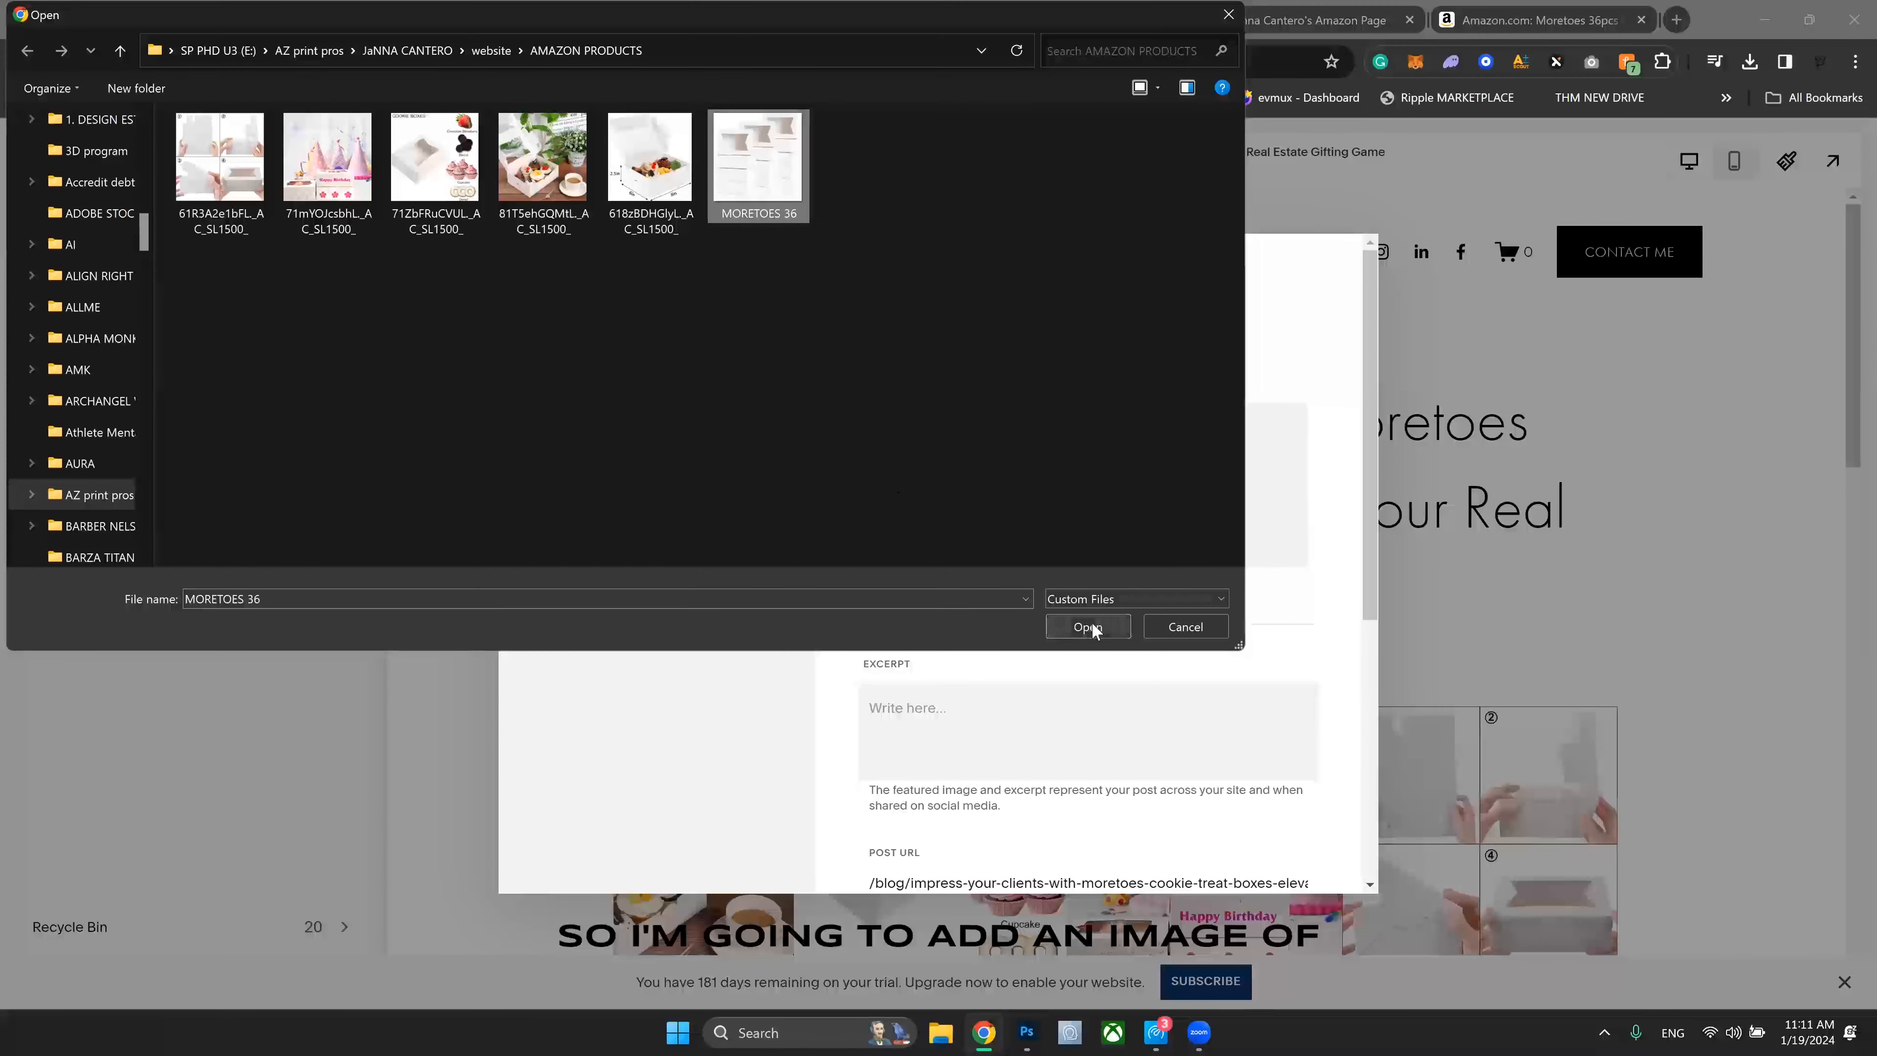
{"action": "left_click", "coordinate": [556, 193]}
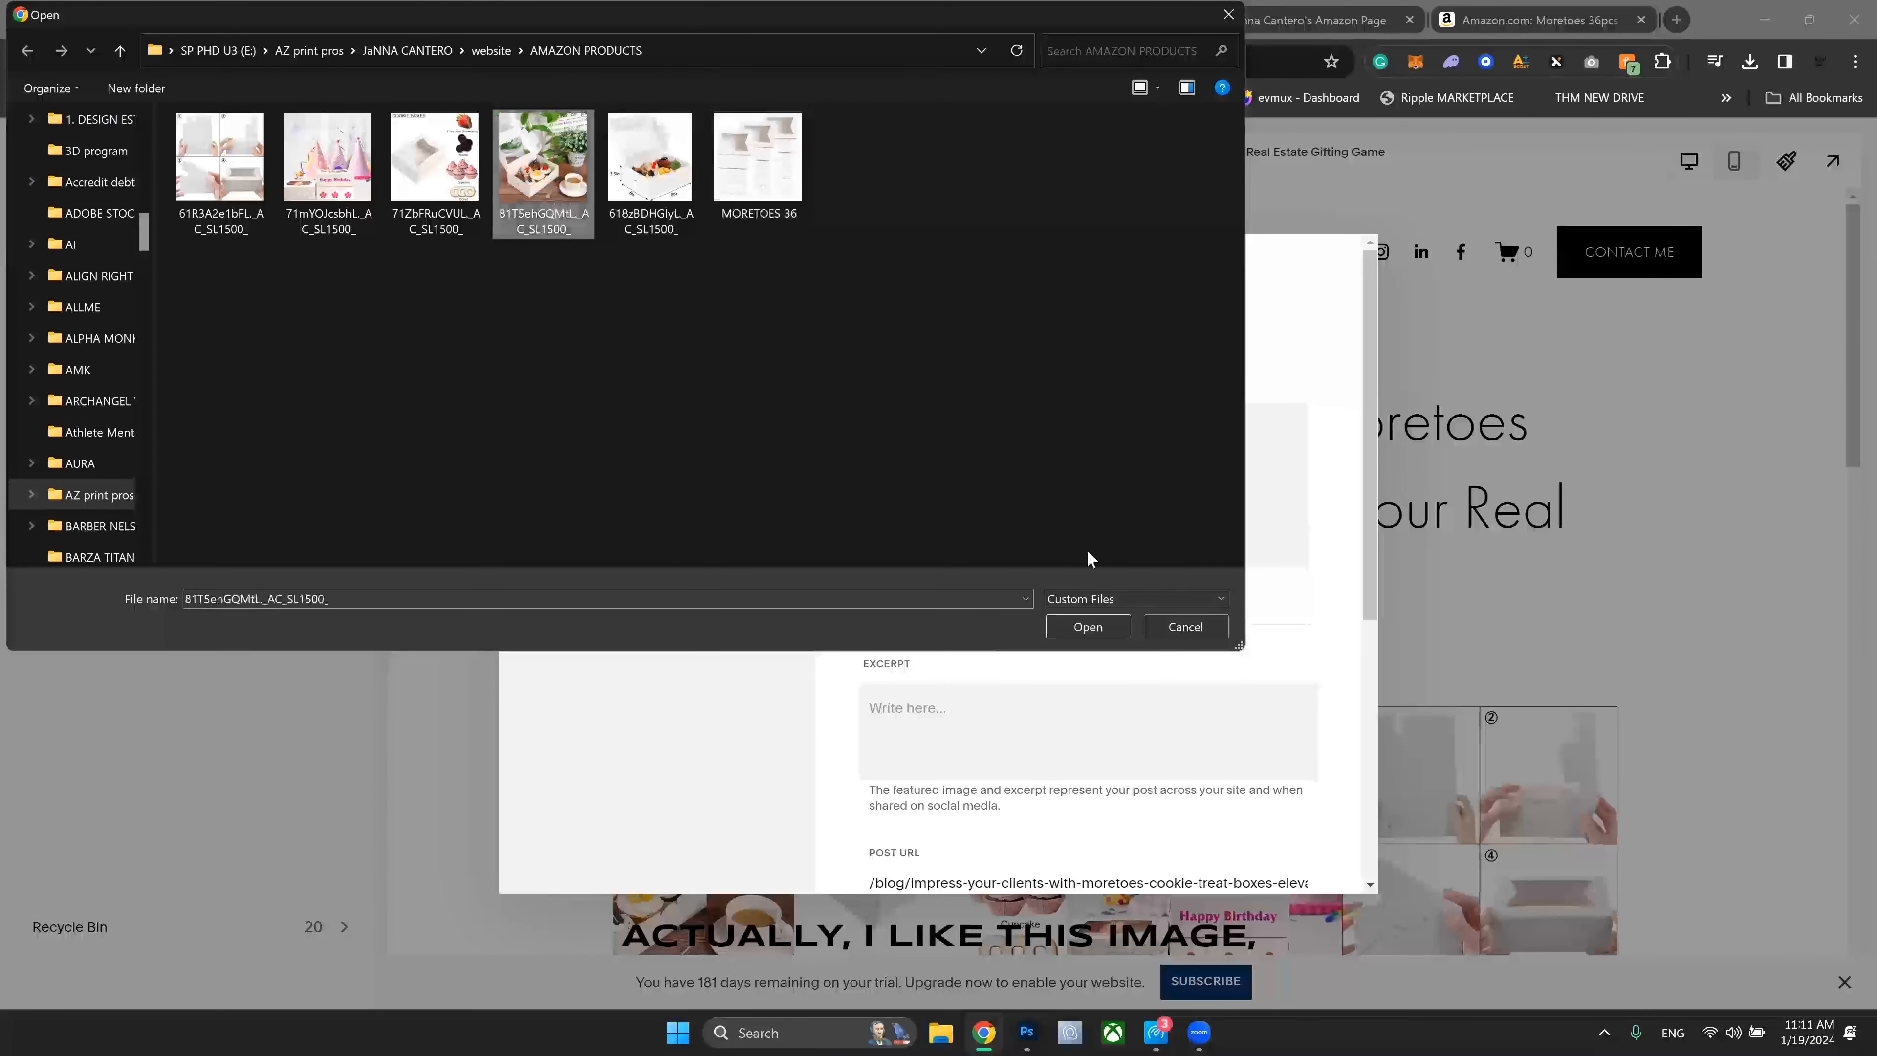
{"action": "left_click", "coordinate": [1086, 627]}
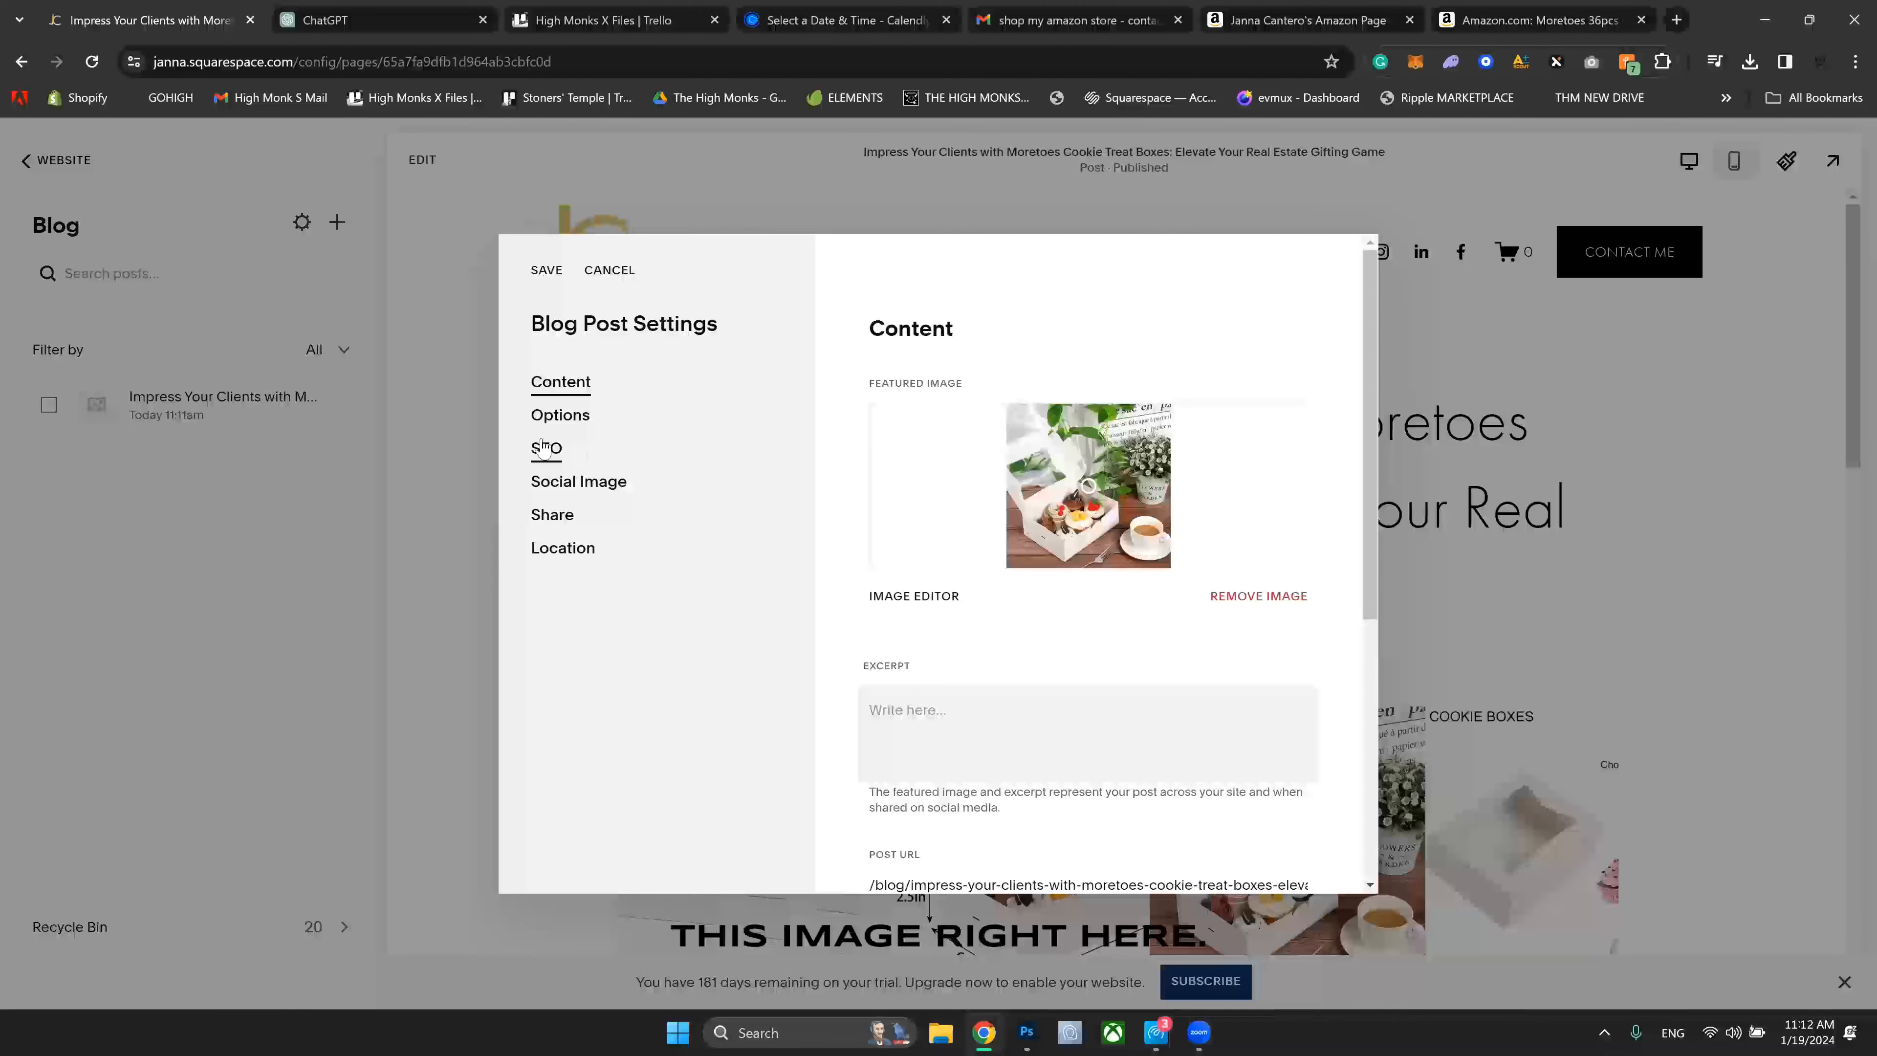
Step: Fill the post's SEO title with the Amazon product title, "Moretoes 36pcs Cookie Treat Boxes 8 Inch White Bakery Boxes with Window…(8x6x2.5 In)"
{"action": "left_click", "coordinate": [546, 447]}
{"action": "scroll", "coordinate": [1290, 536], "scroll_direction": "down", "scroll_amount": 1}
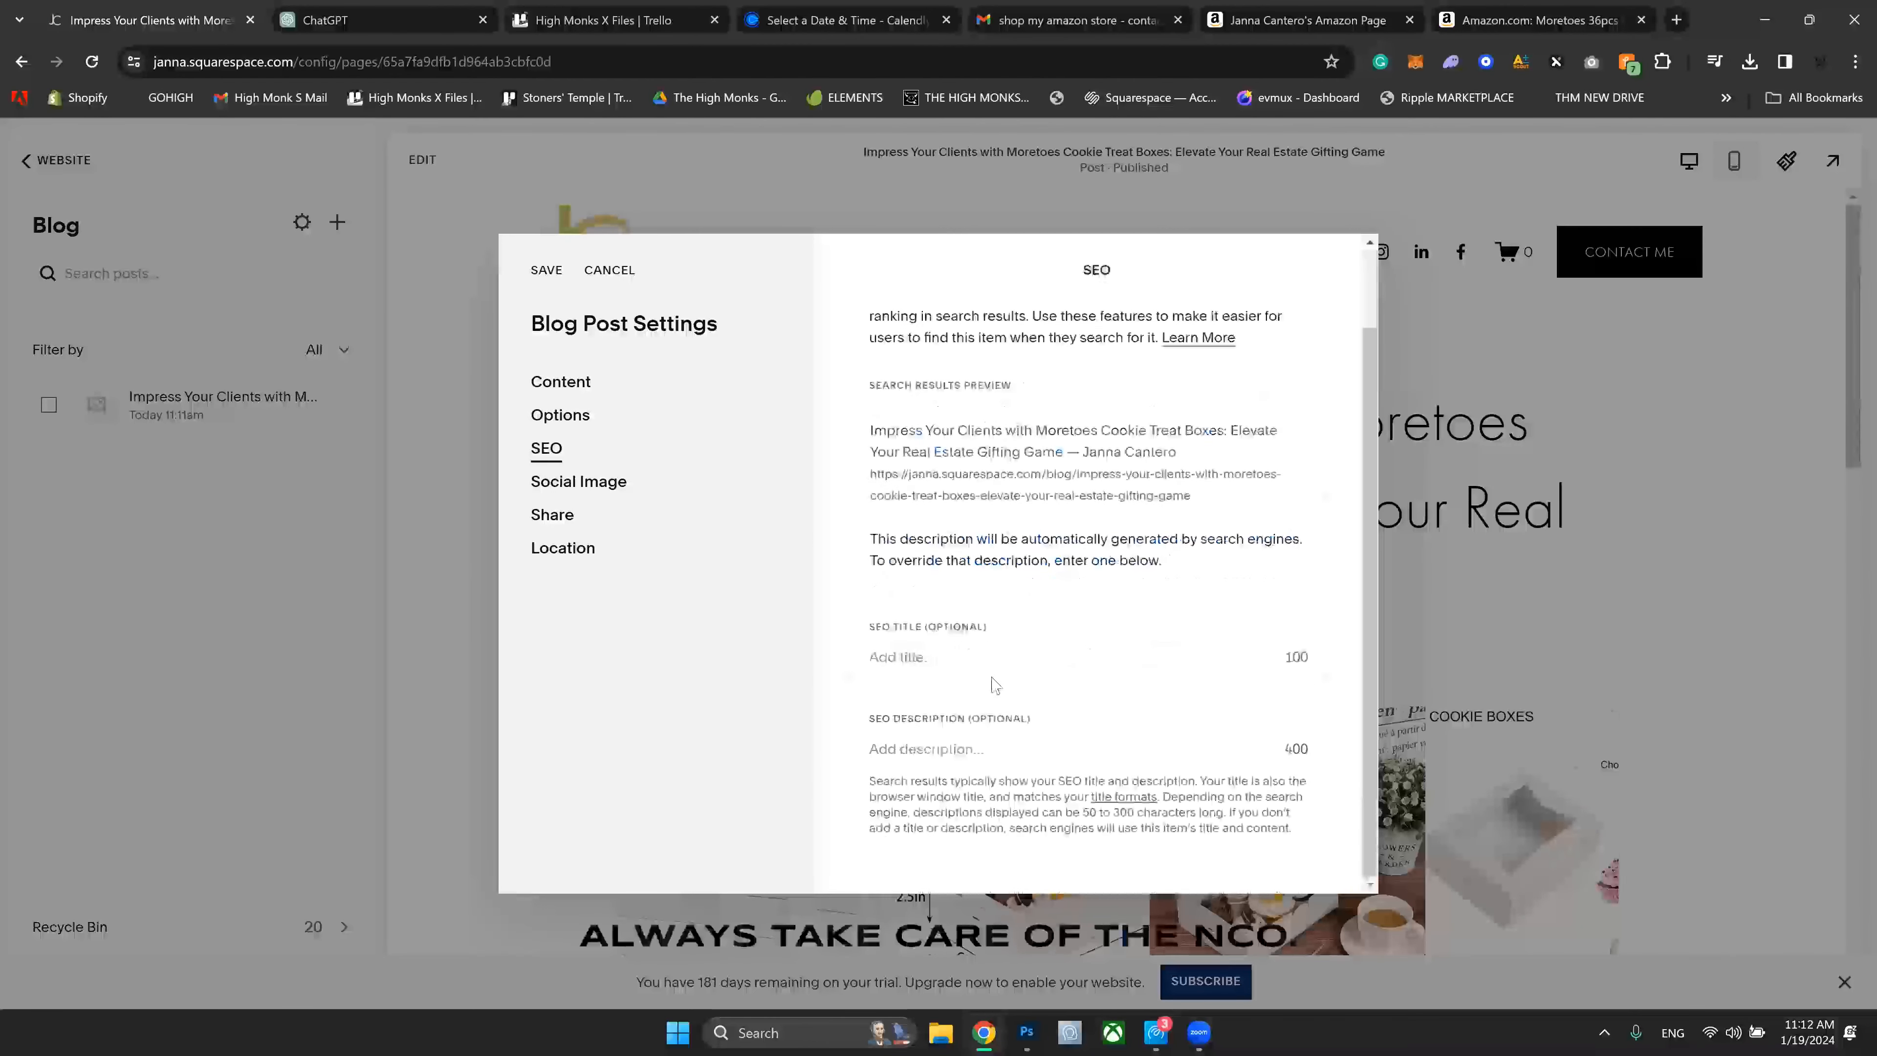
{"action": "left_click", "coordinate": [1083, 20]}
{"action": "left_click", "coordinate": [1510, 22]}
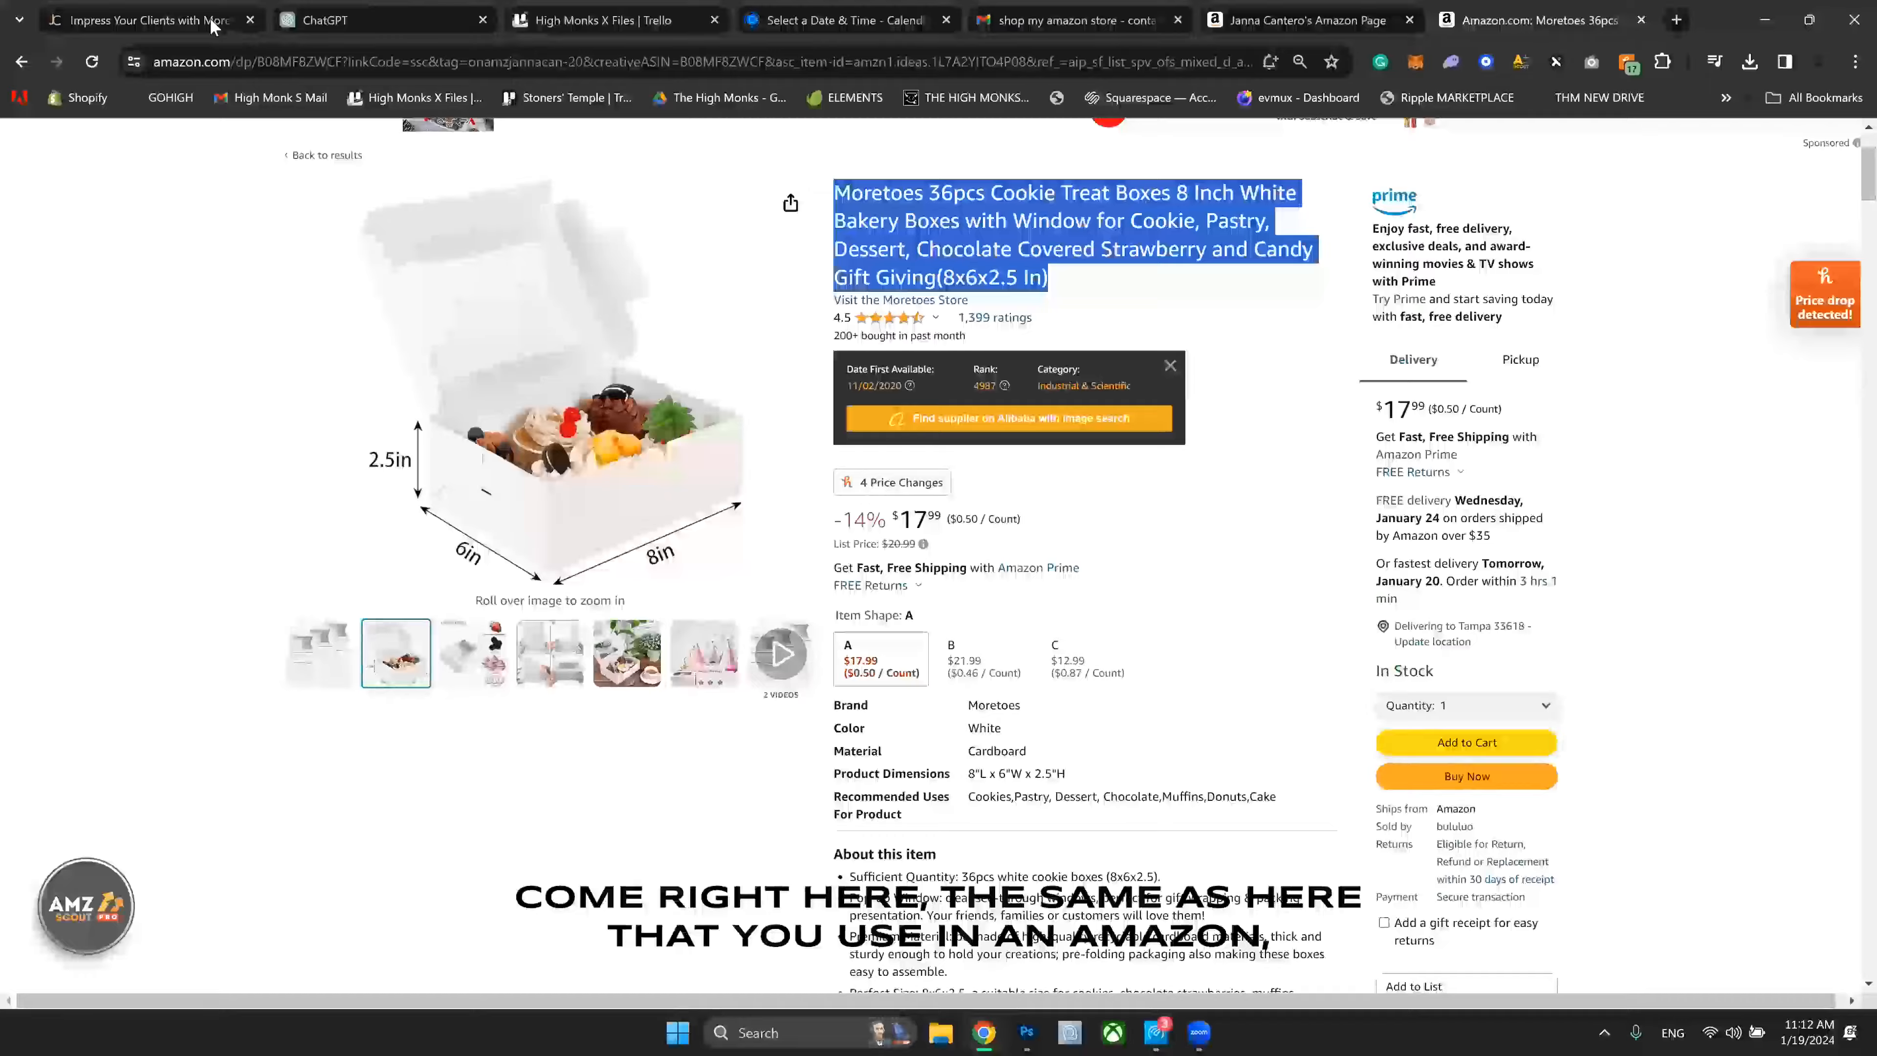
{"action": "left_click", "coordinate": [213, 26]}
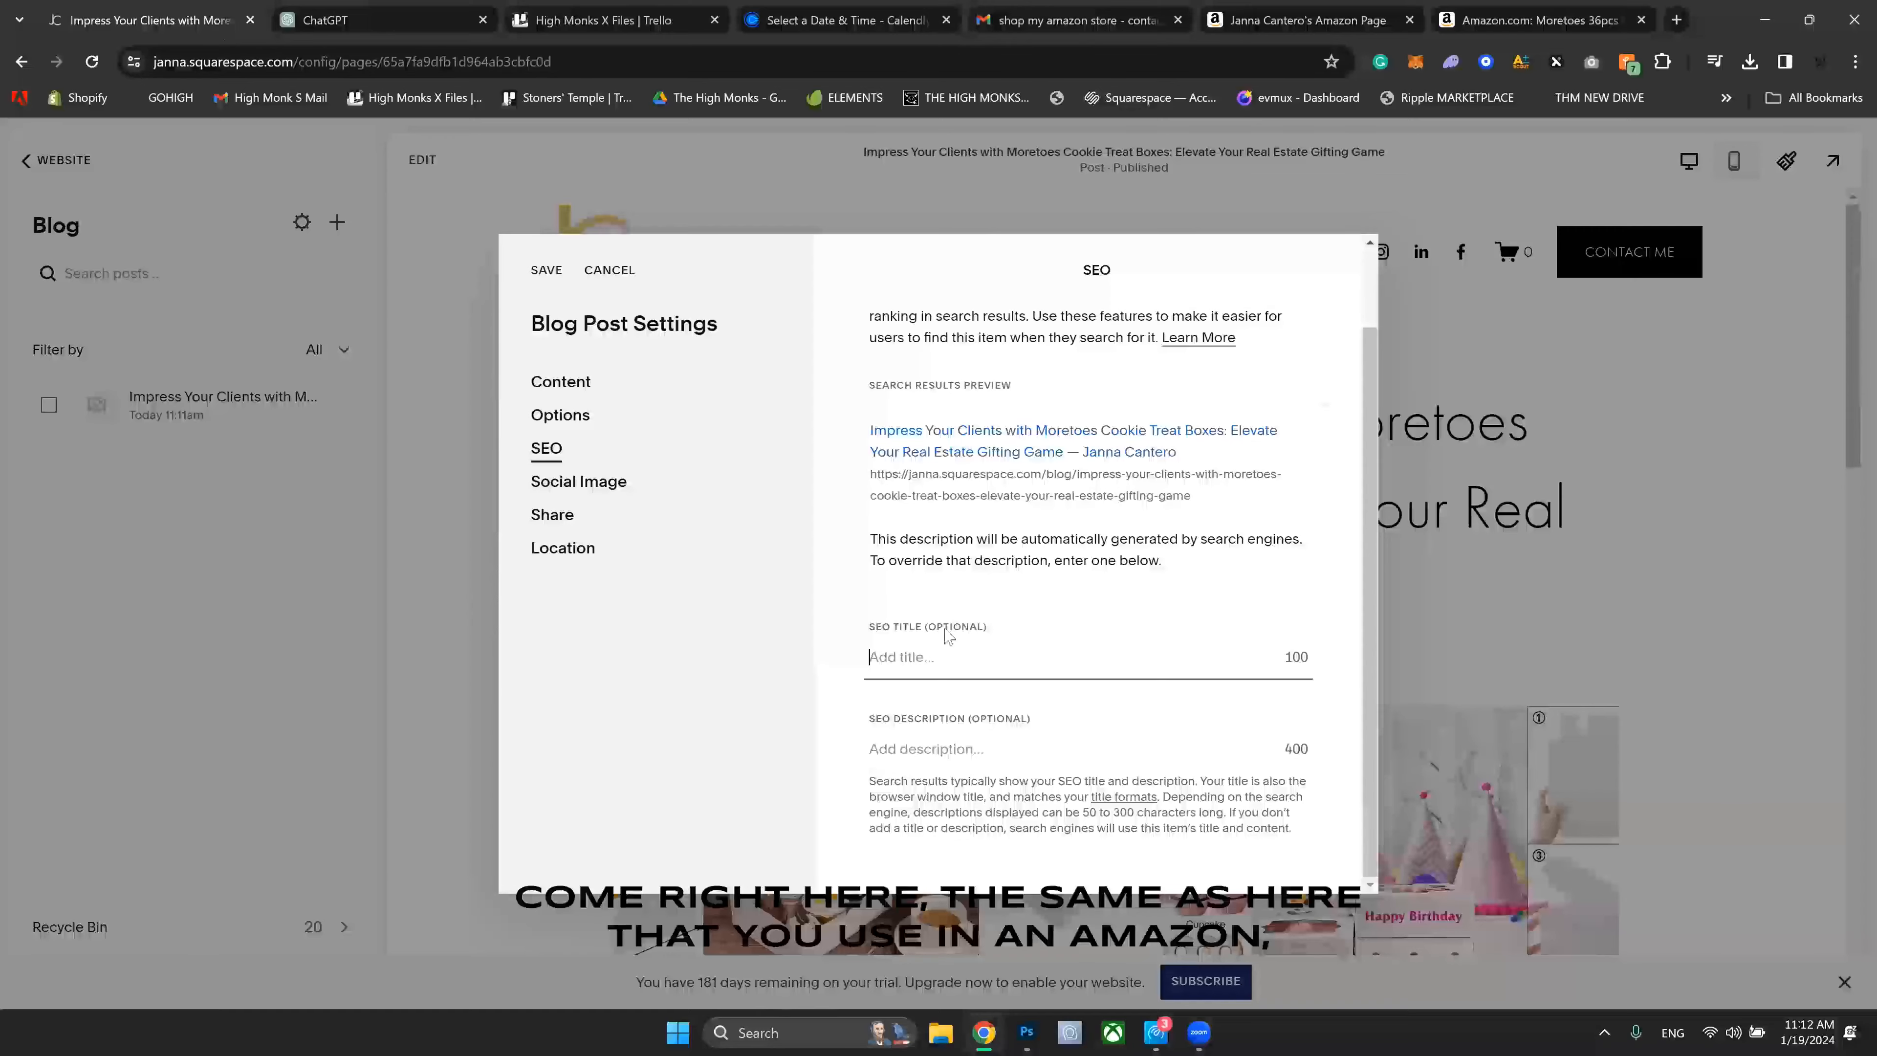
{"action": "left_click", "coordinate": [926, 650]}
{"action": "type", "text": "Moretoes 36pcs Cookie Treat Boxes 8 Inch White Bakery Boxes with Window for Cookie, Pastry, Dessert, Chocolate Covered Strawberry and Candy Gift Giving(8x6x2.5 In)"}
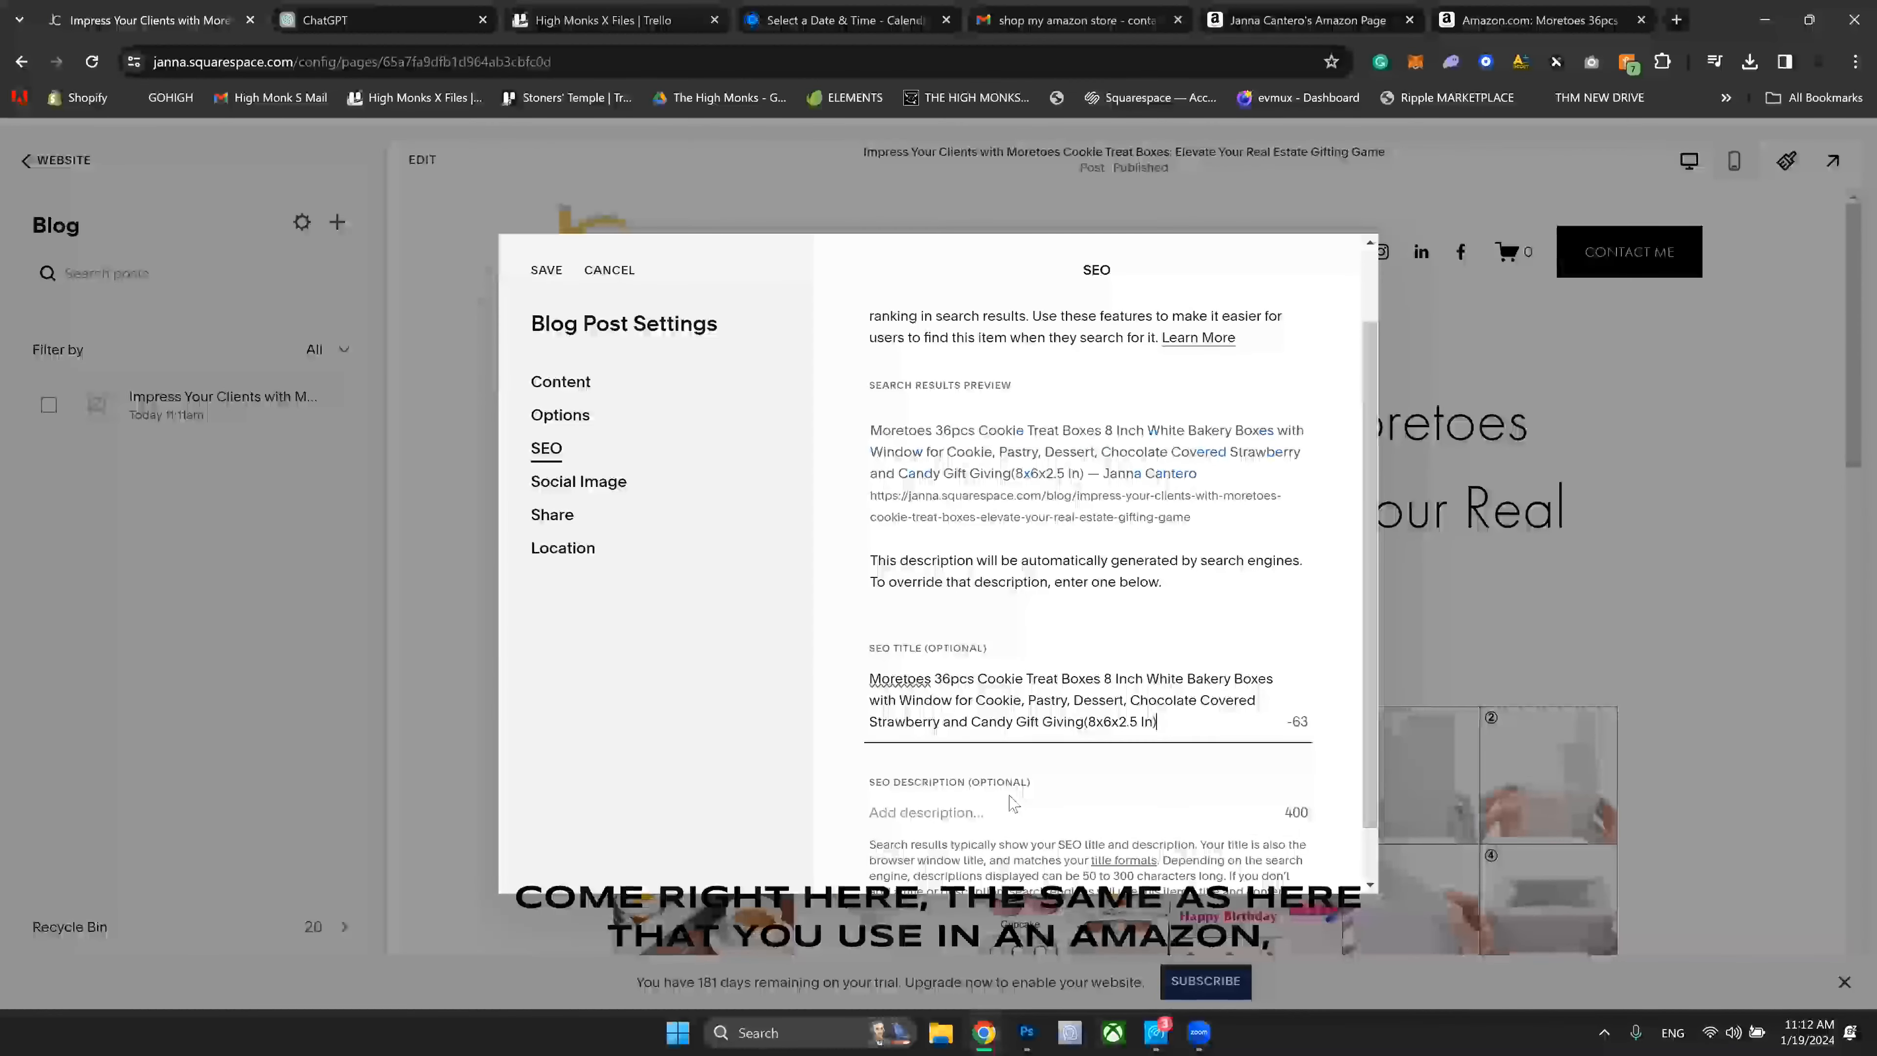
Step: Copy the "About this item" section from the Amazon product page and paste it as the post's SEO description
{"action": "left_click", "coordinate": [1016, 812]}
{"action": "left_click", "coordinate": [1578, 25]}
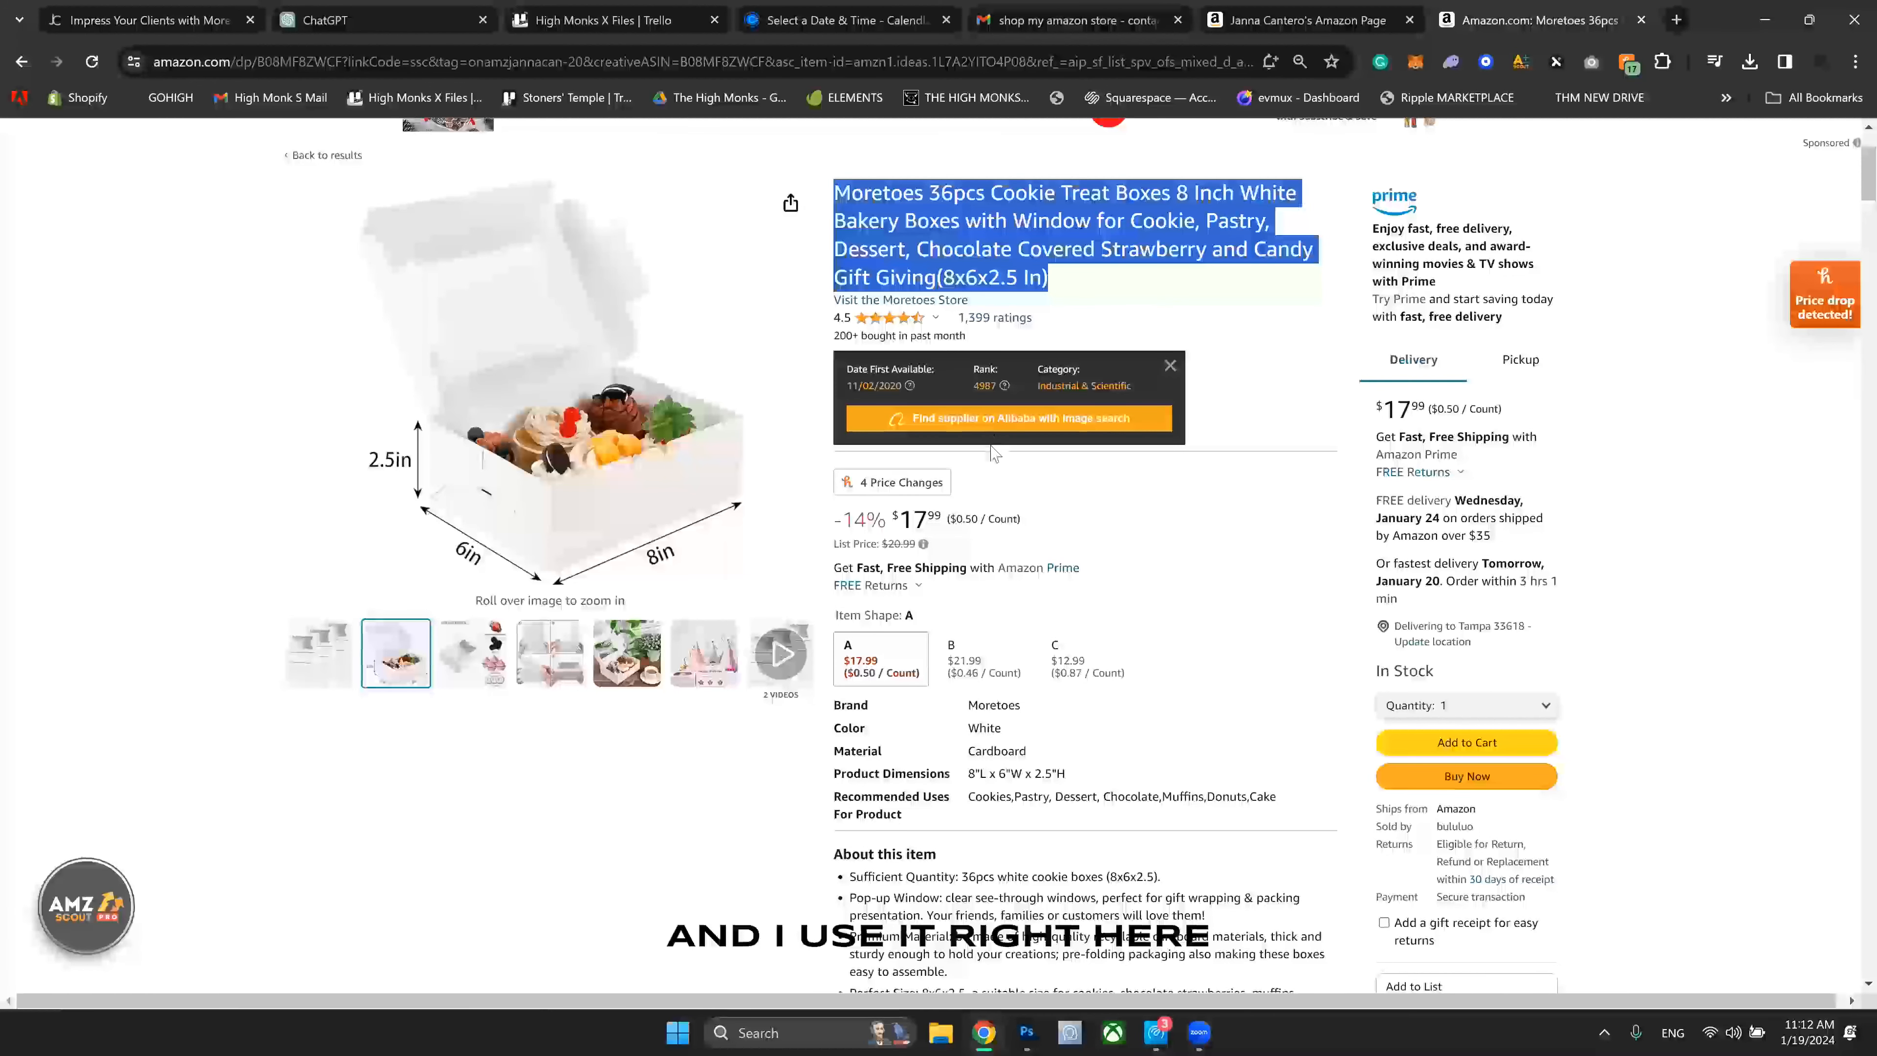
{"action": "scroll", "coordinate": [992, 452], "scroll_direction": "down", "scroll_amount": 3}
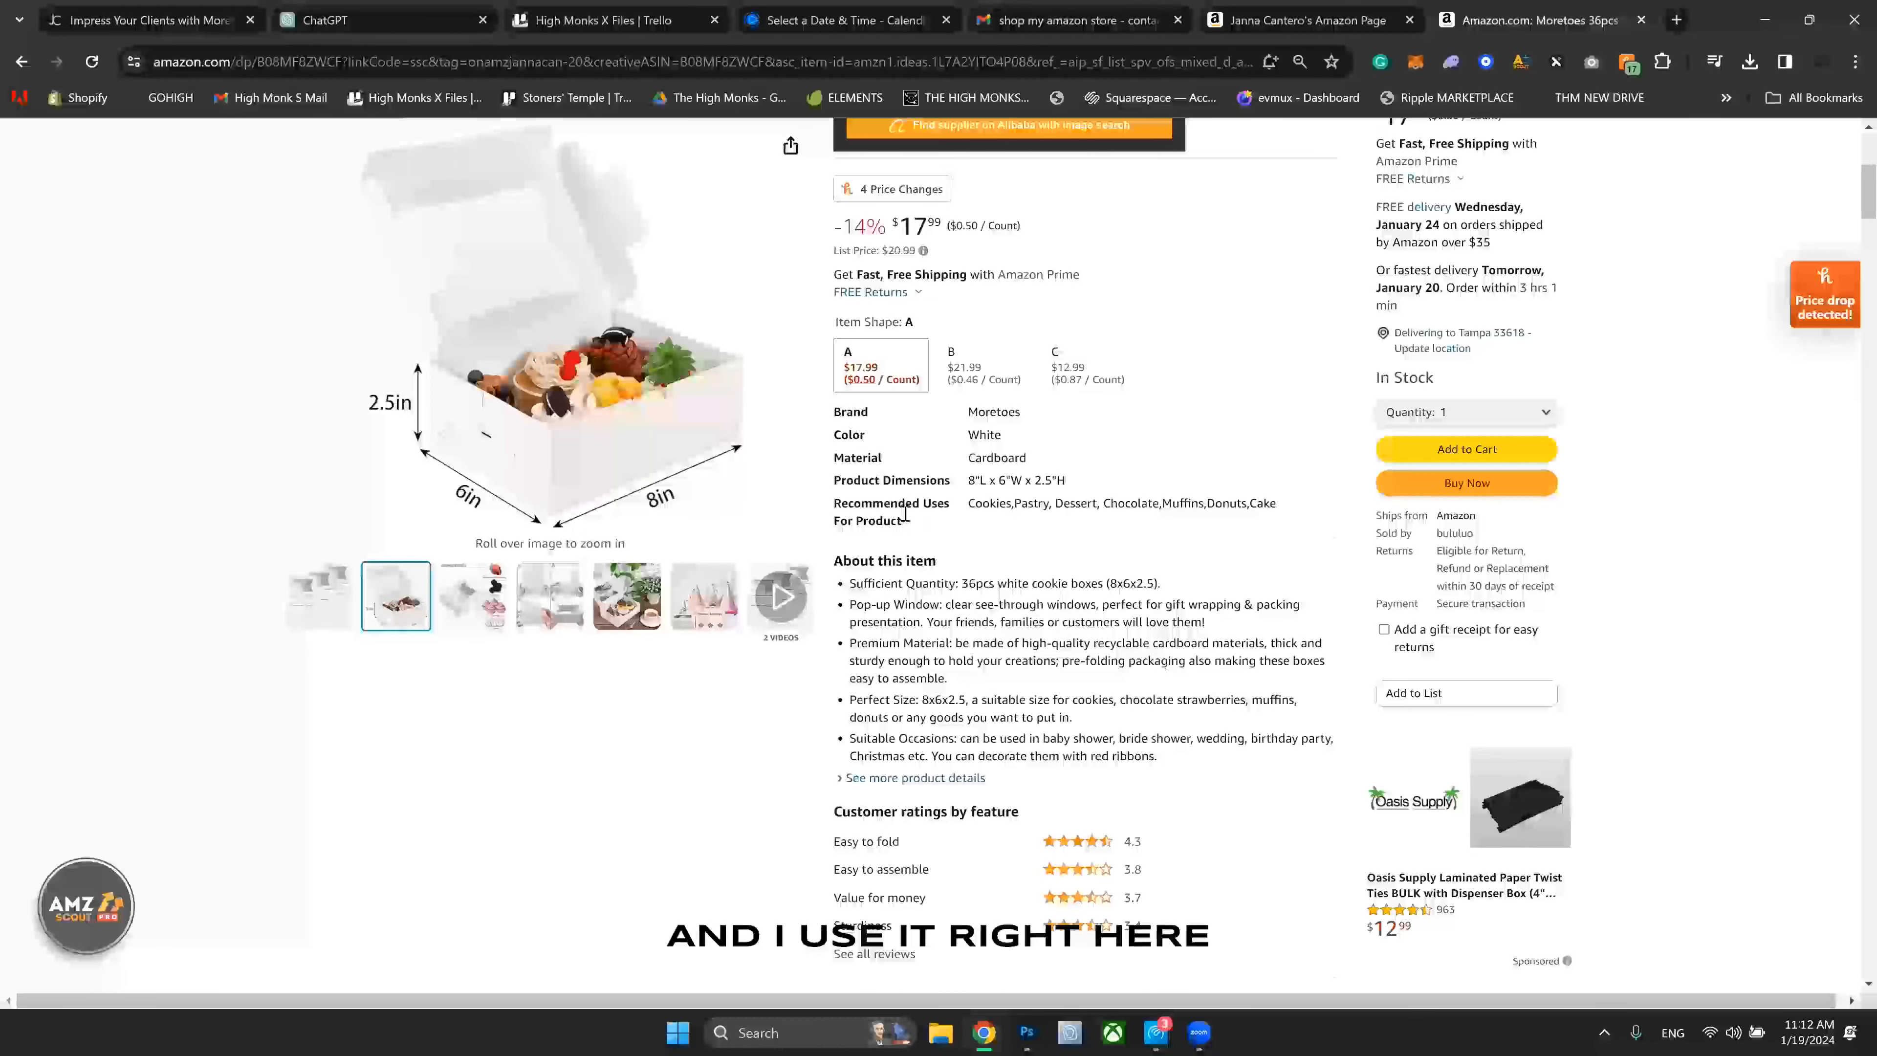
{"action": "scroll", "coordinate": [929, 529], "scroll_direction": "down", "scroll_amount": 1}
{"action": "left_click_drag", "start_coordinate": [1158, 659], "coordinate": [836, 470]}
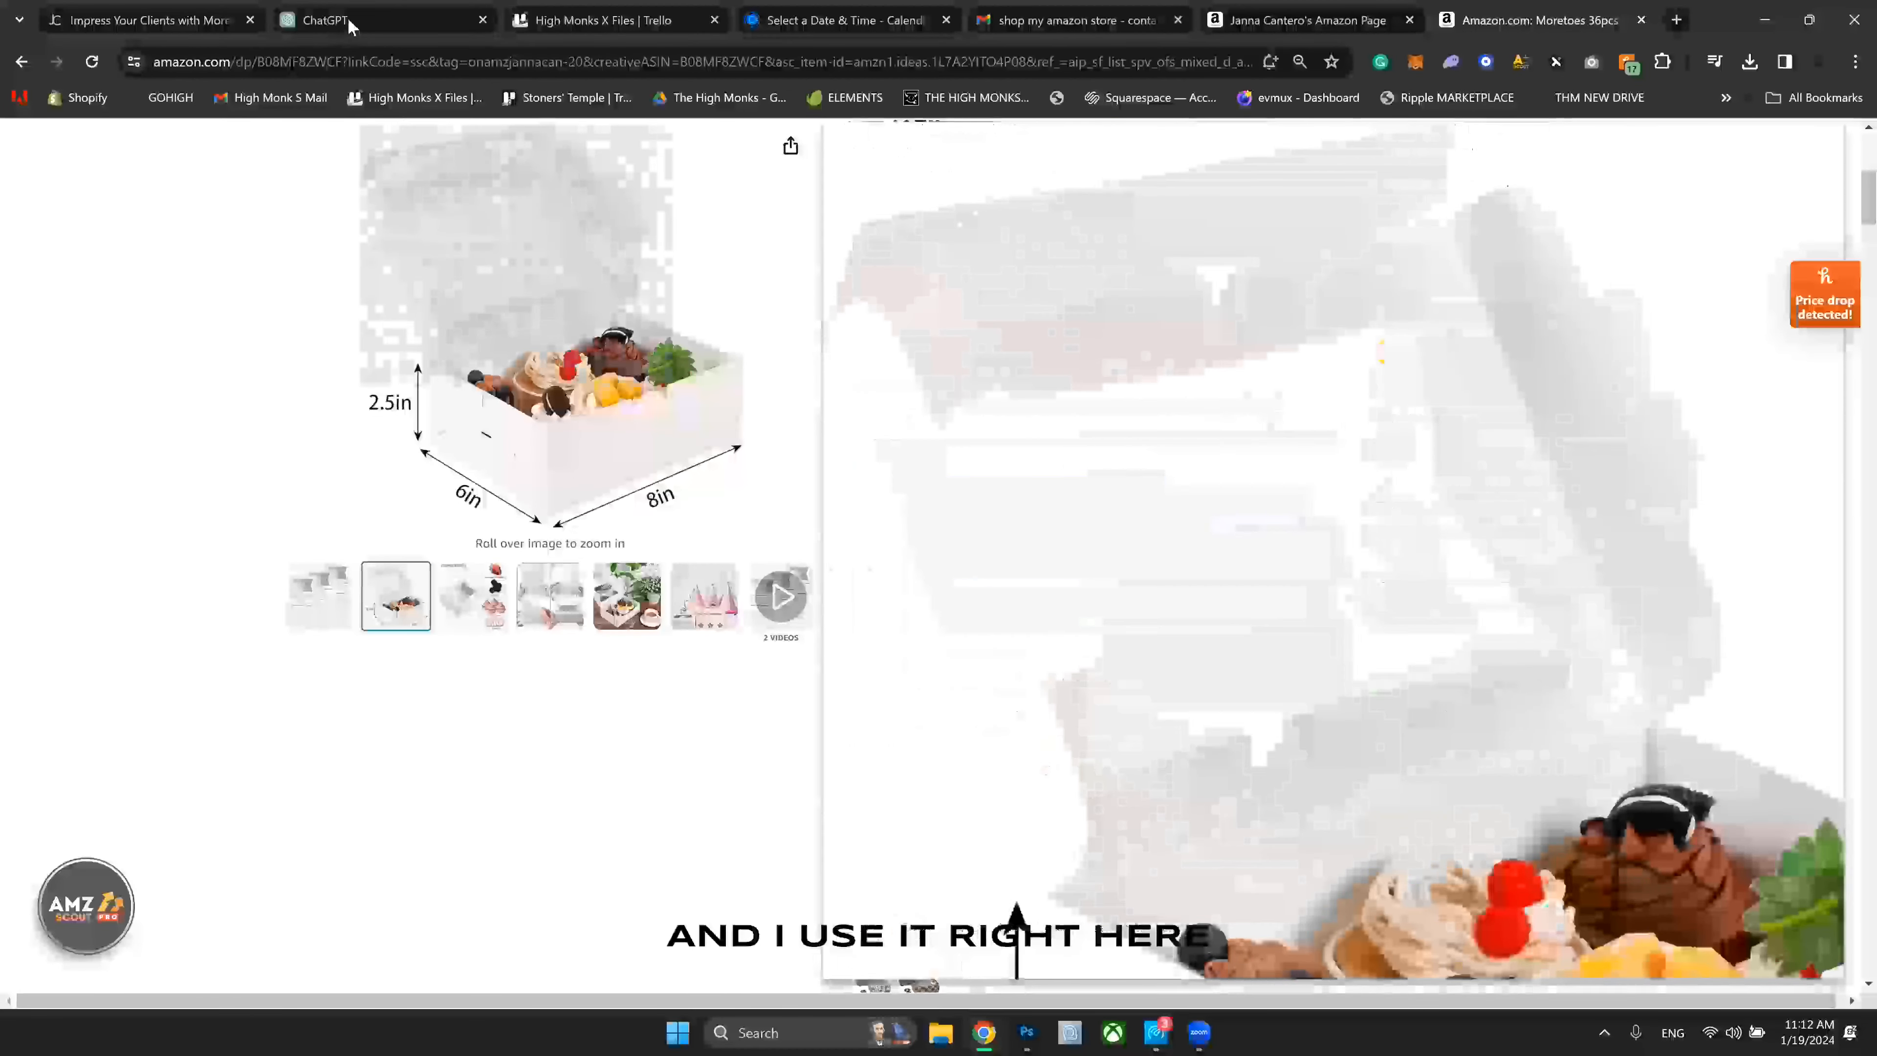
{"action": "left_click", "coordinate": [333, 20]}
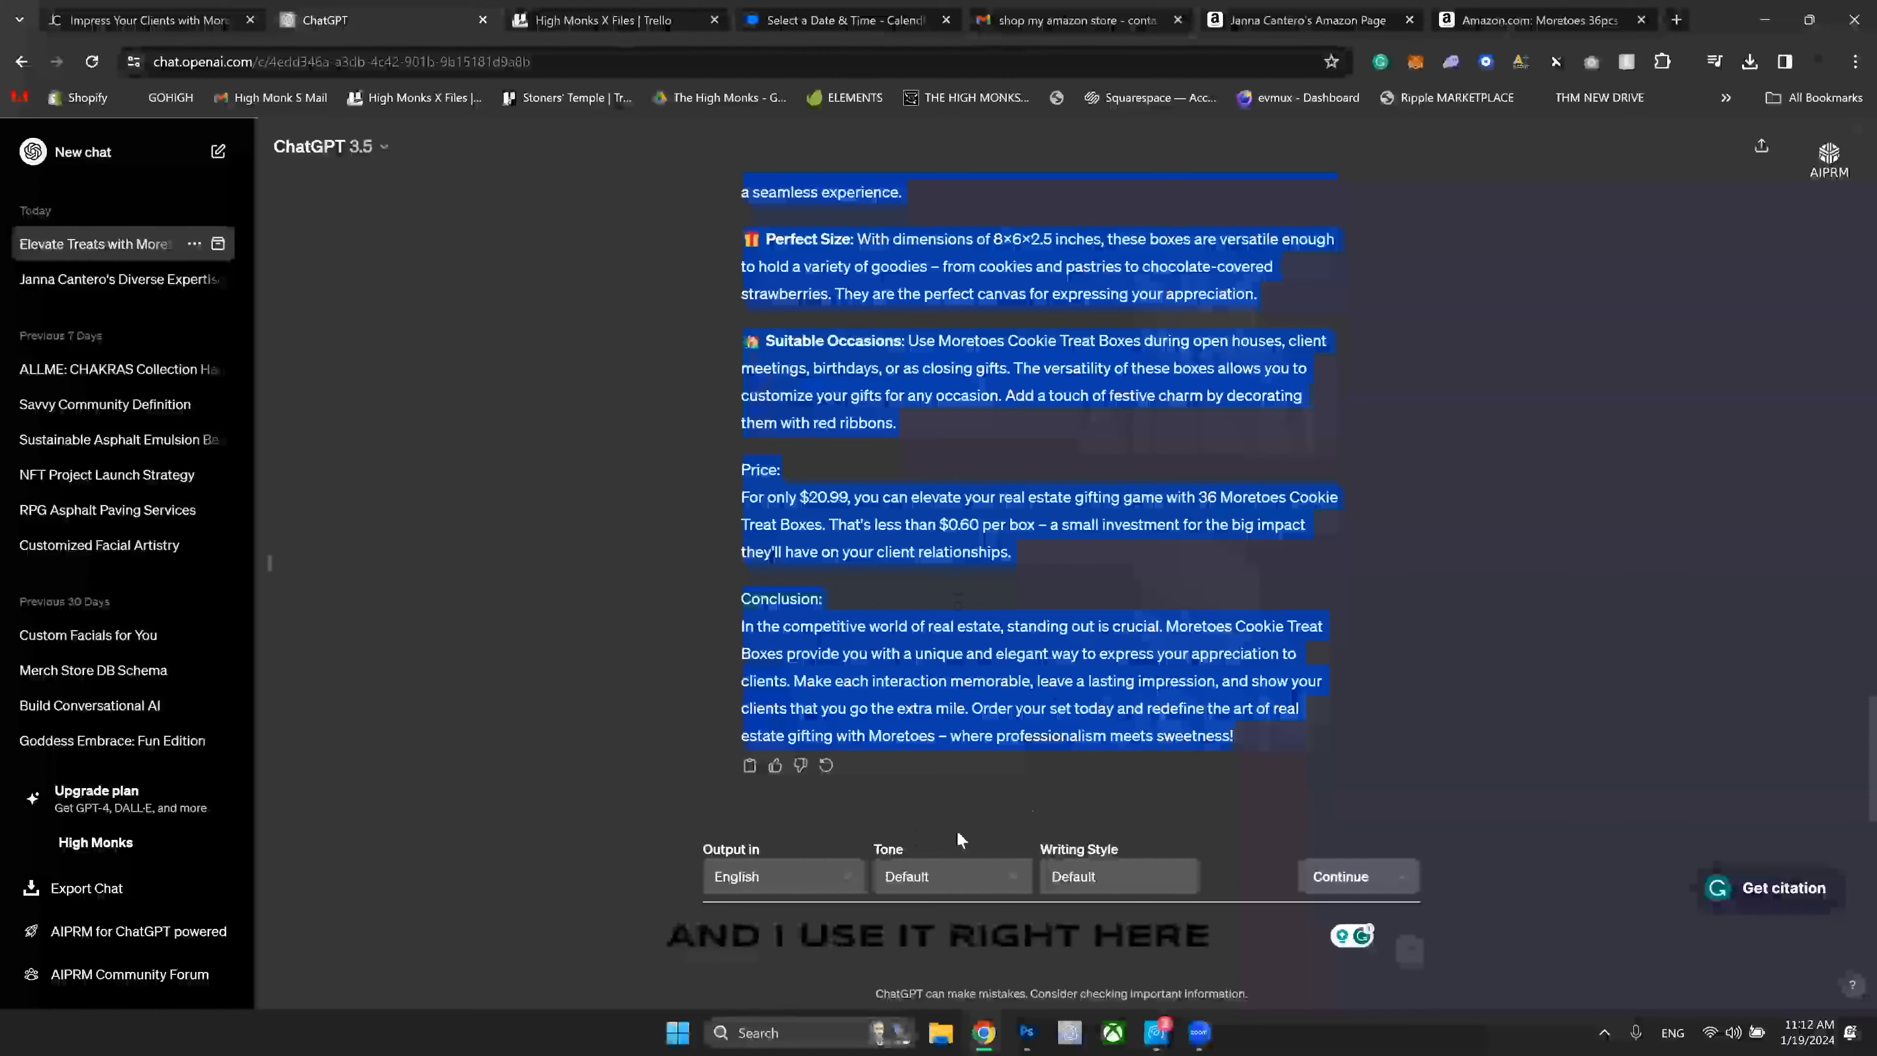
{"action": "key", "text": "ctrl+shift+Tab"}
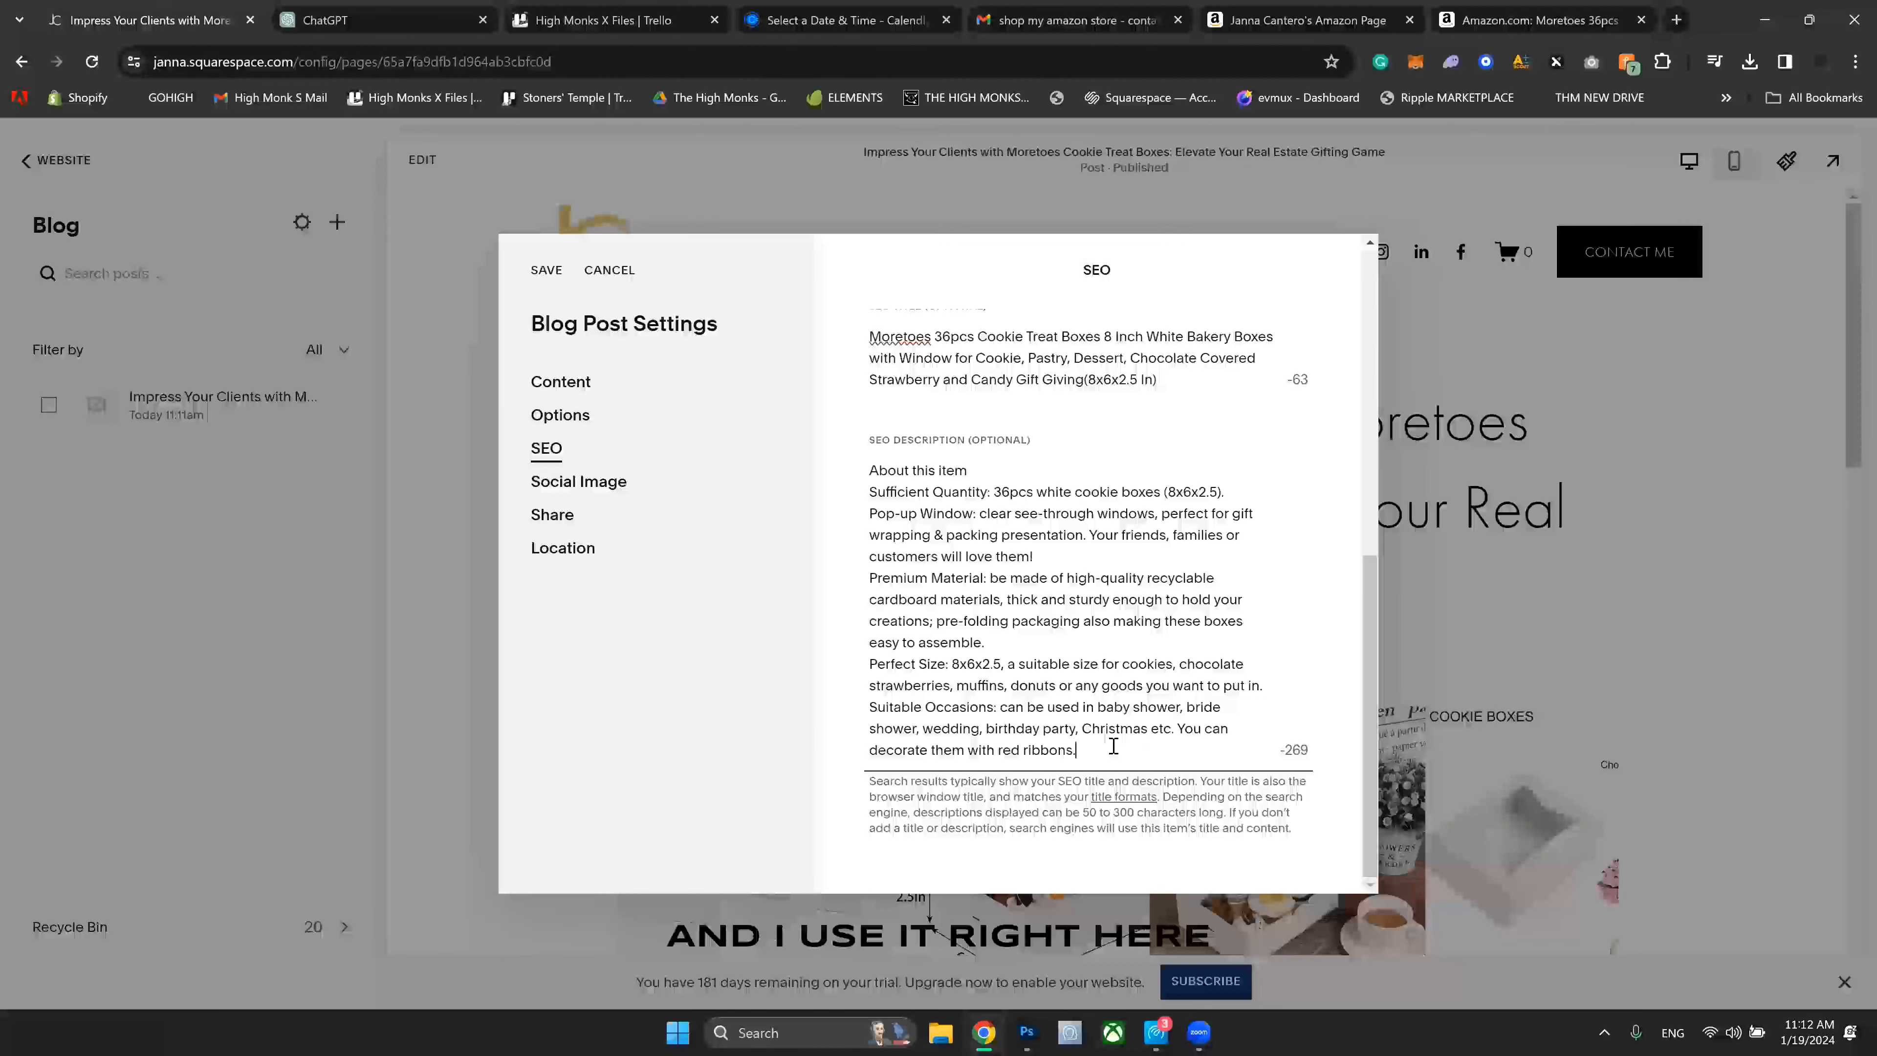
Step: Delete the Perfect Size and Suitable Occasions paragraphs from the end of the SEO description
{"action": "left_click_drag", "start_coordinate": [1133, 744], "coordinate": [857, 674]}
{"action": "key", "text": "BackSpace"}
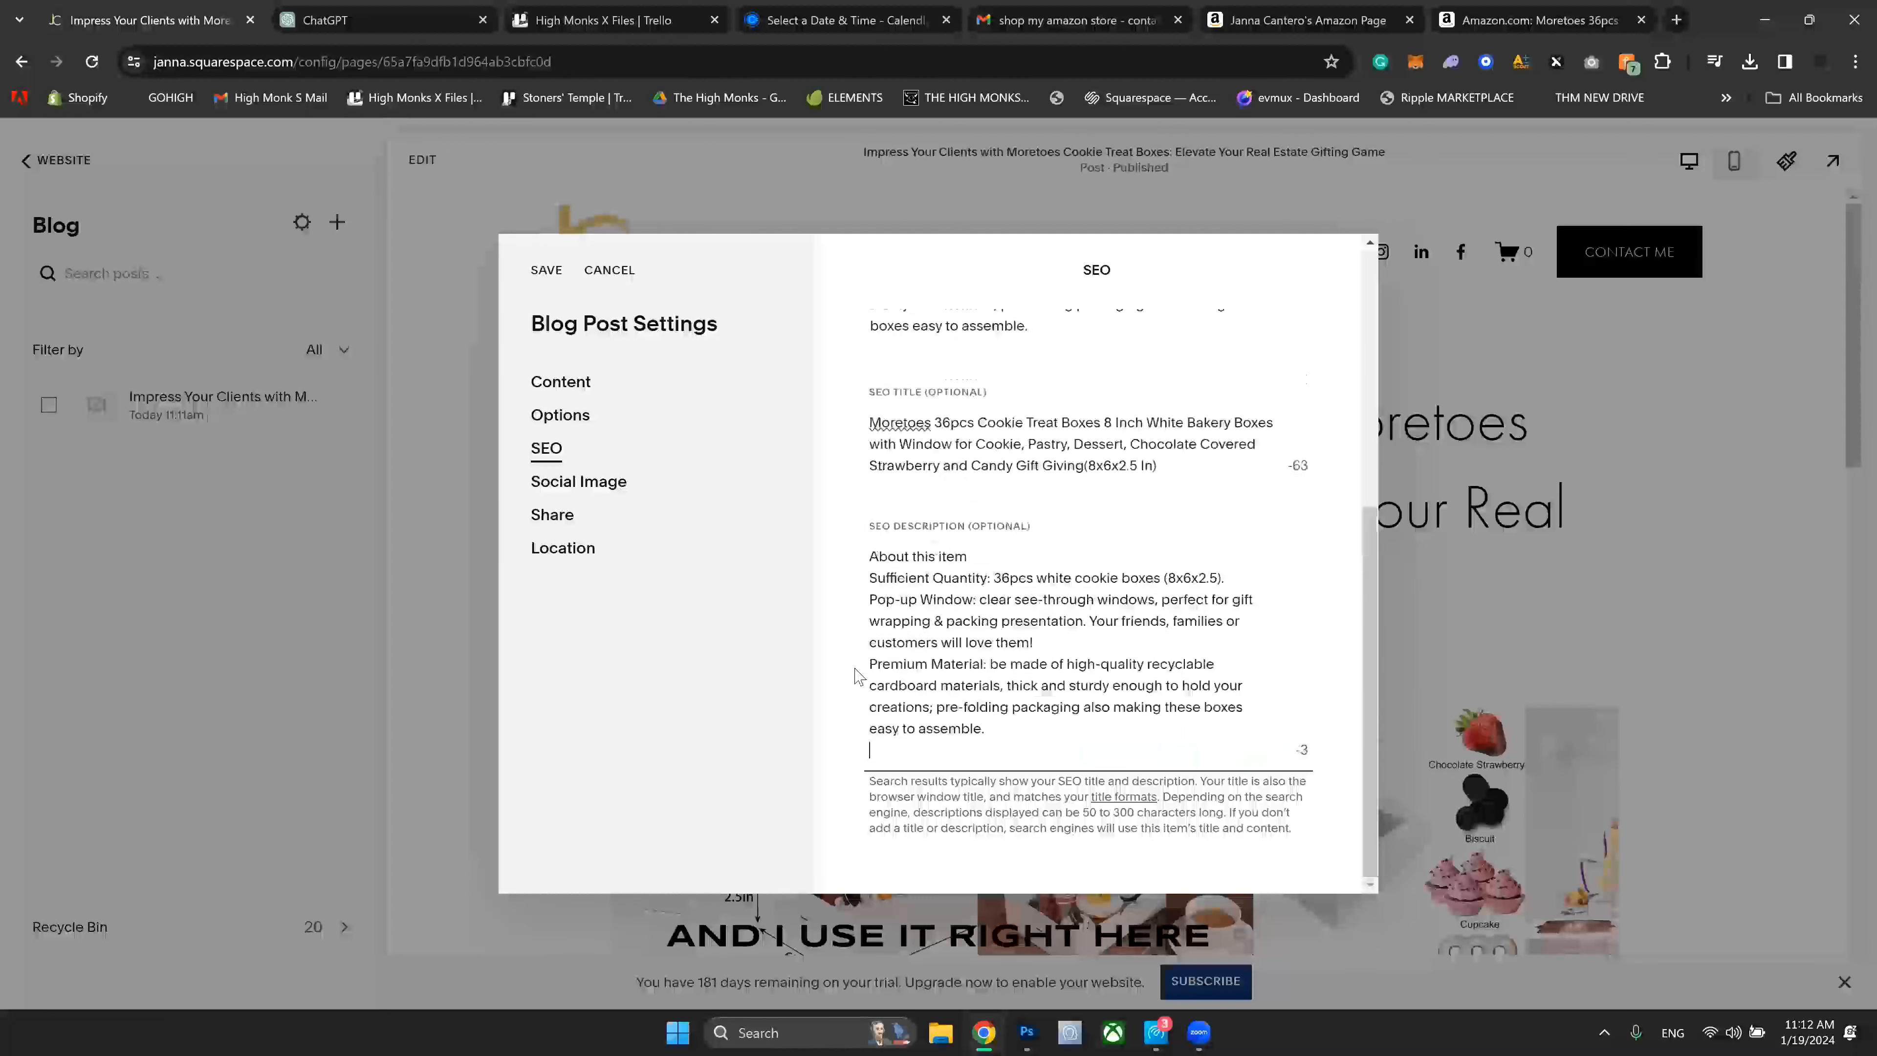
{"action": "key", "text": "BackSpace"}
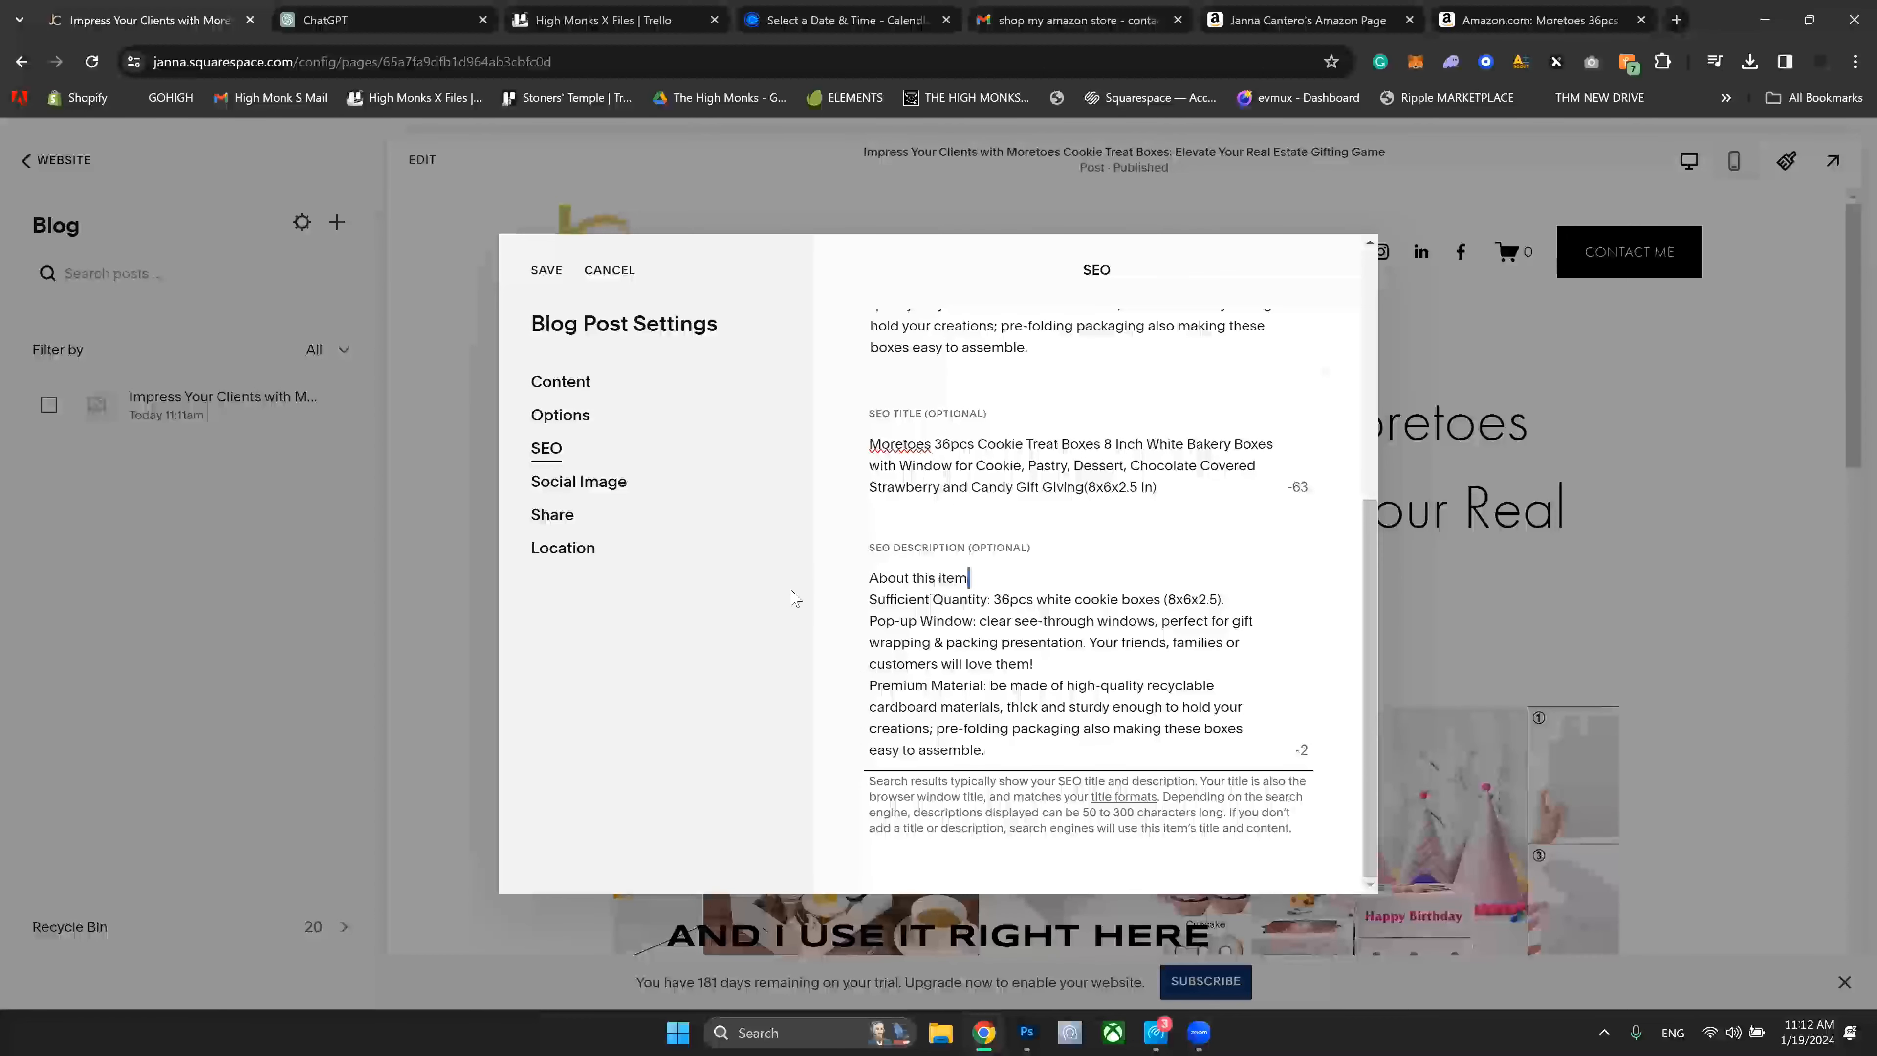
Step: Remove the "About this item" heading from the SEO description and save the blog post settings
{"action": "key", "text": "Delete"}
{"action": "key", "text": "BackSpace"}
{"action": "key", "text": "BackSpace"}
{"action": "key", "text": "BackSpace"}
{"action": "key", "text": "BackSpace"}
{"action": "key", "text": "BackSpace"}
{"action": "key", "text": "BackSpace"}
{"action": "key", "text": "BackSpace"}
{"action": "key", "text": "BackSpace"}
{"action": "key", "text": "BackSpace"}
{"action": "key", "text": "BackSpace"}
{"action": "key", "text": "BackSpace"}
{"action": "key", "text": "BackSpace"}
{"action": "key", "text": "BackSpace"}
{"action": "key", "text": "BackSpace"}
{"action": "key", "text": "BackSpace"}
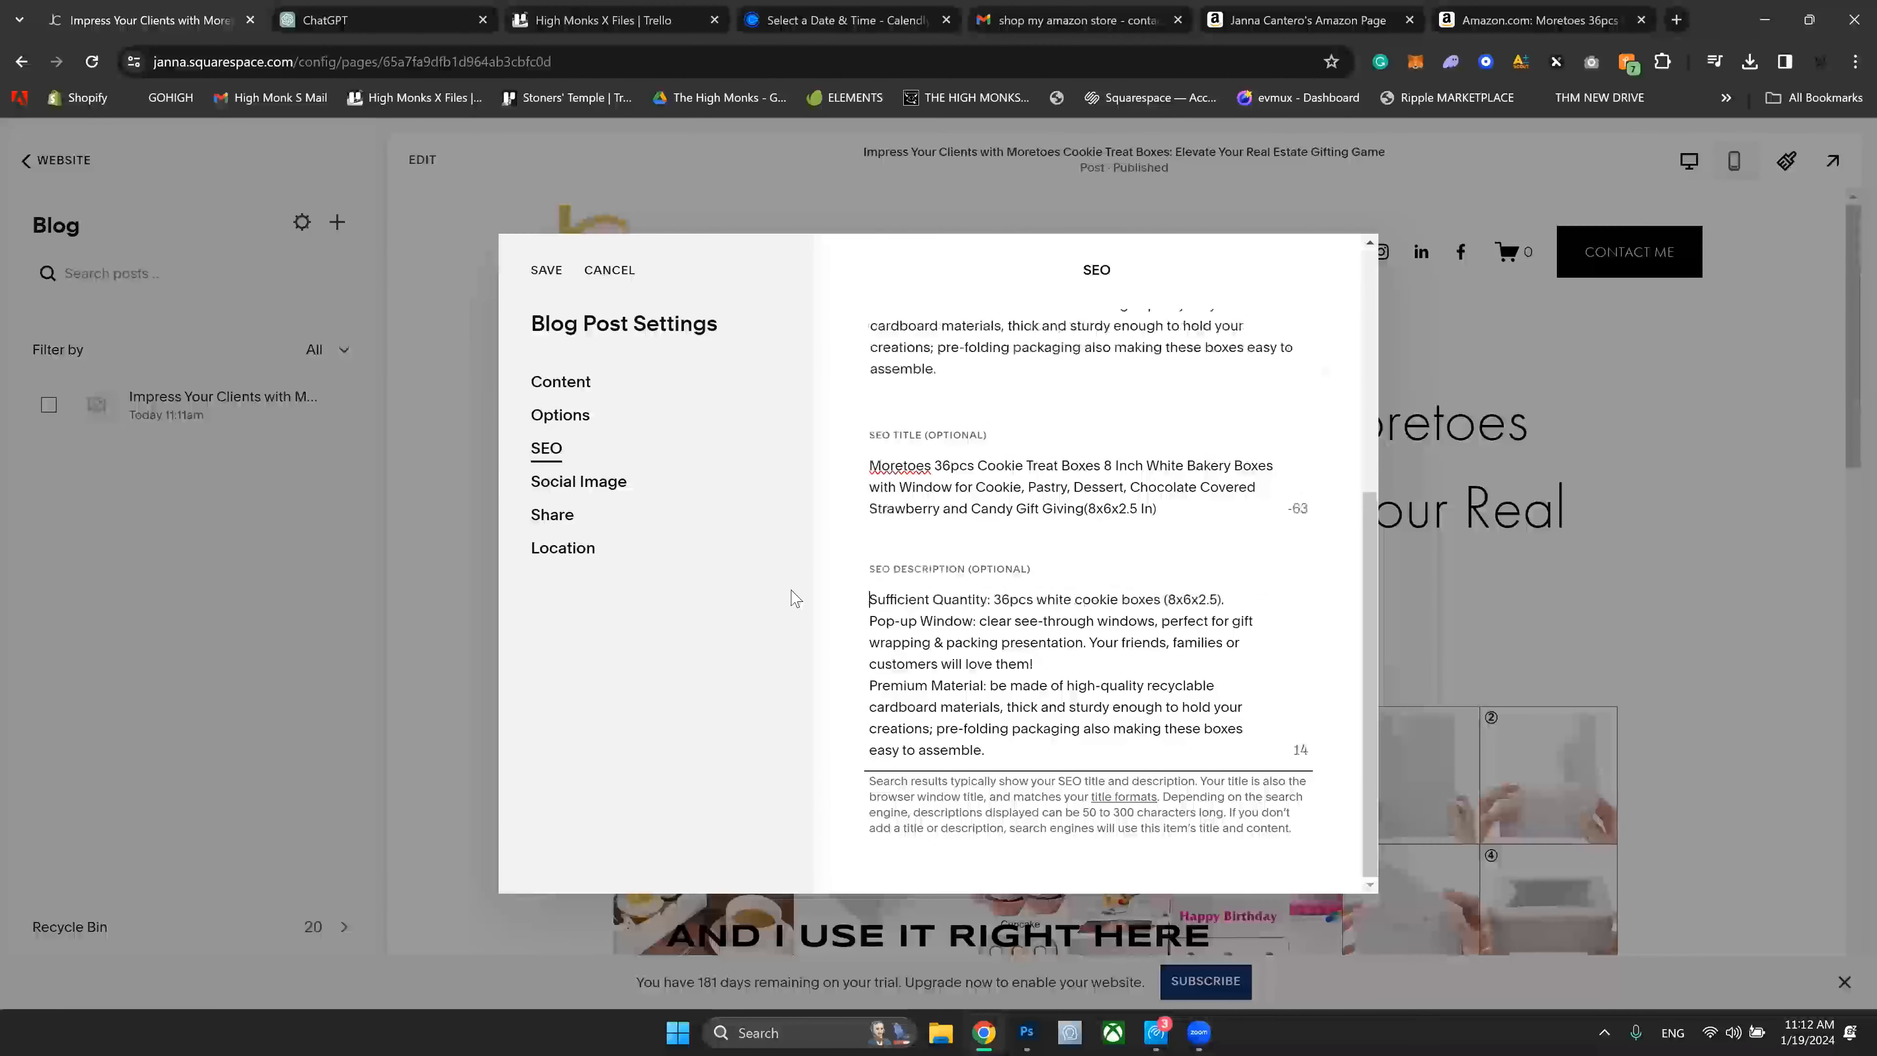
{"action": "left_click", "coordinate": [548, 273]}
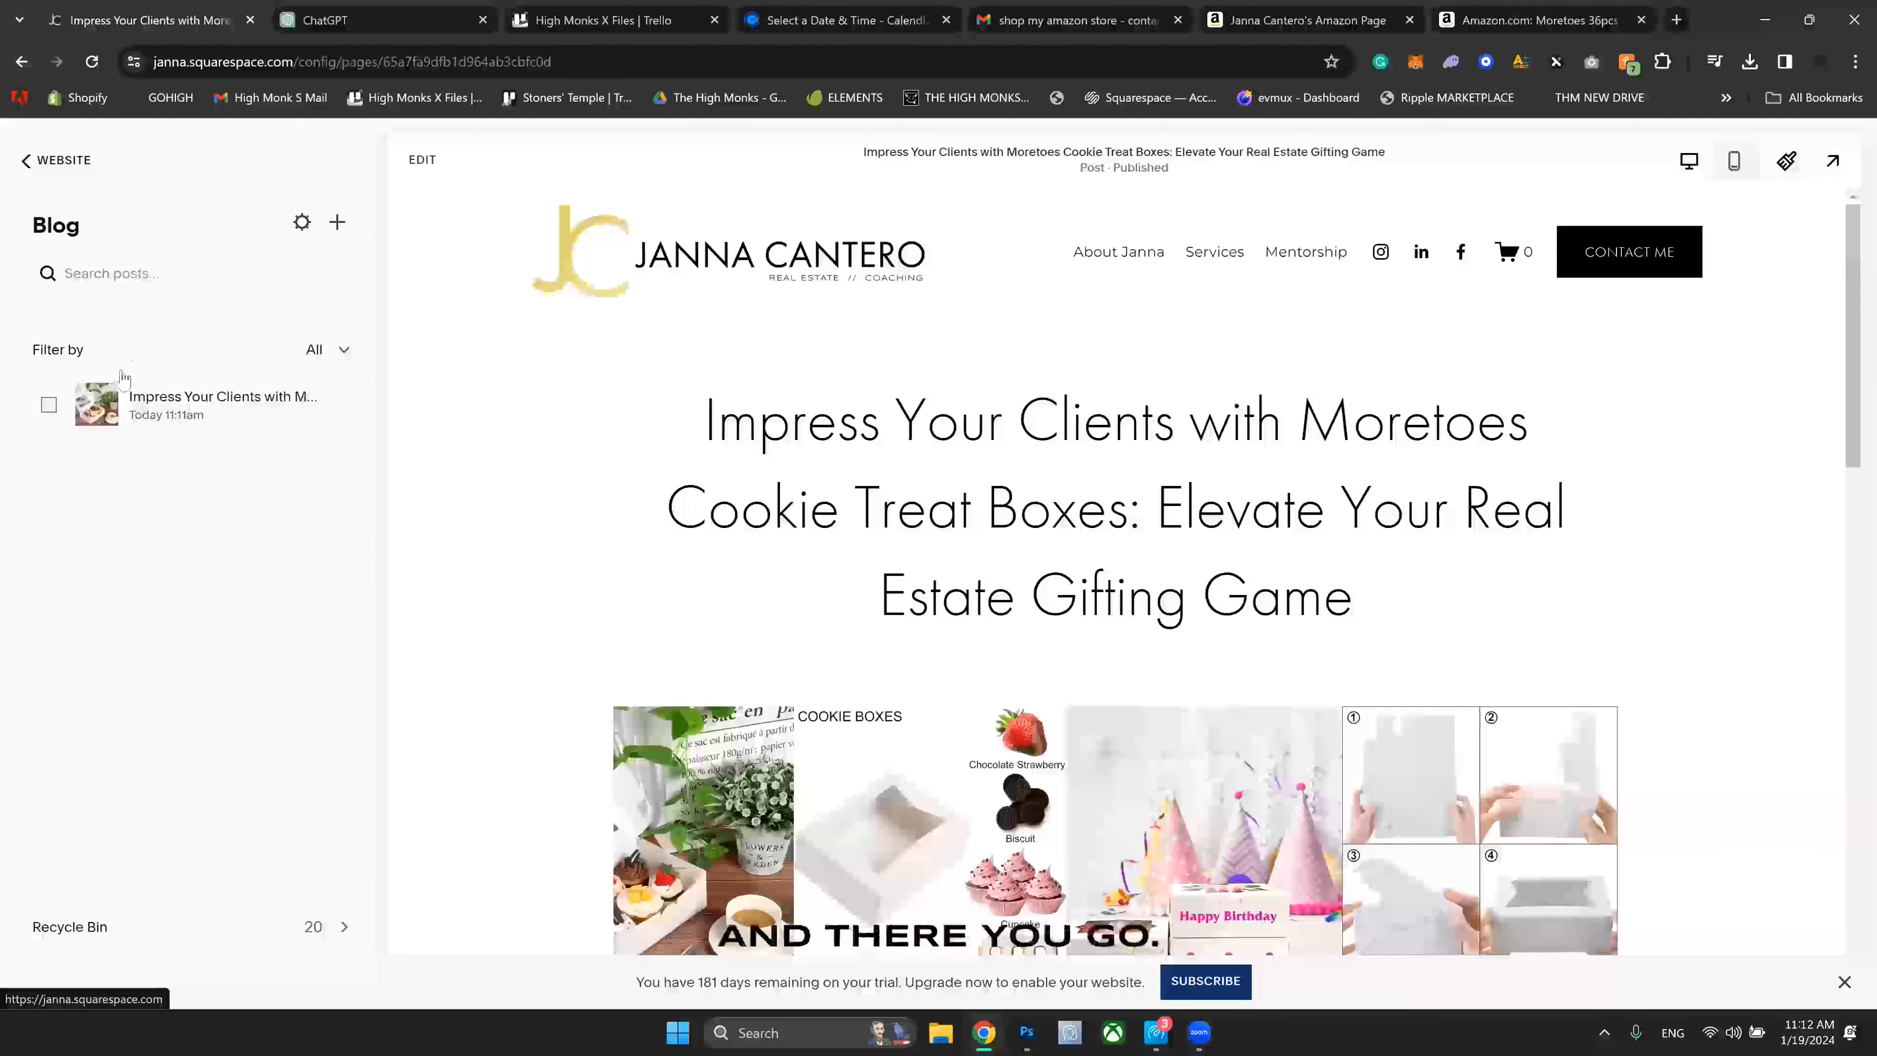
Step: Reopen the blog post's settings, change its post URL to /blog/moretoes-boxes, and save
{"action": "scroll", "coordinate": [1091, 466], "scroll_direction": "down", "scroll_amount": 2}
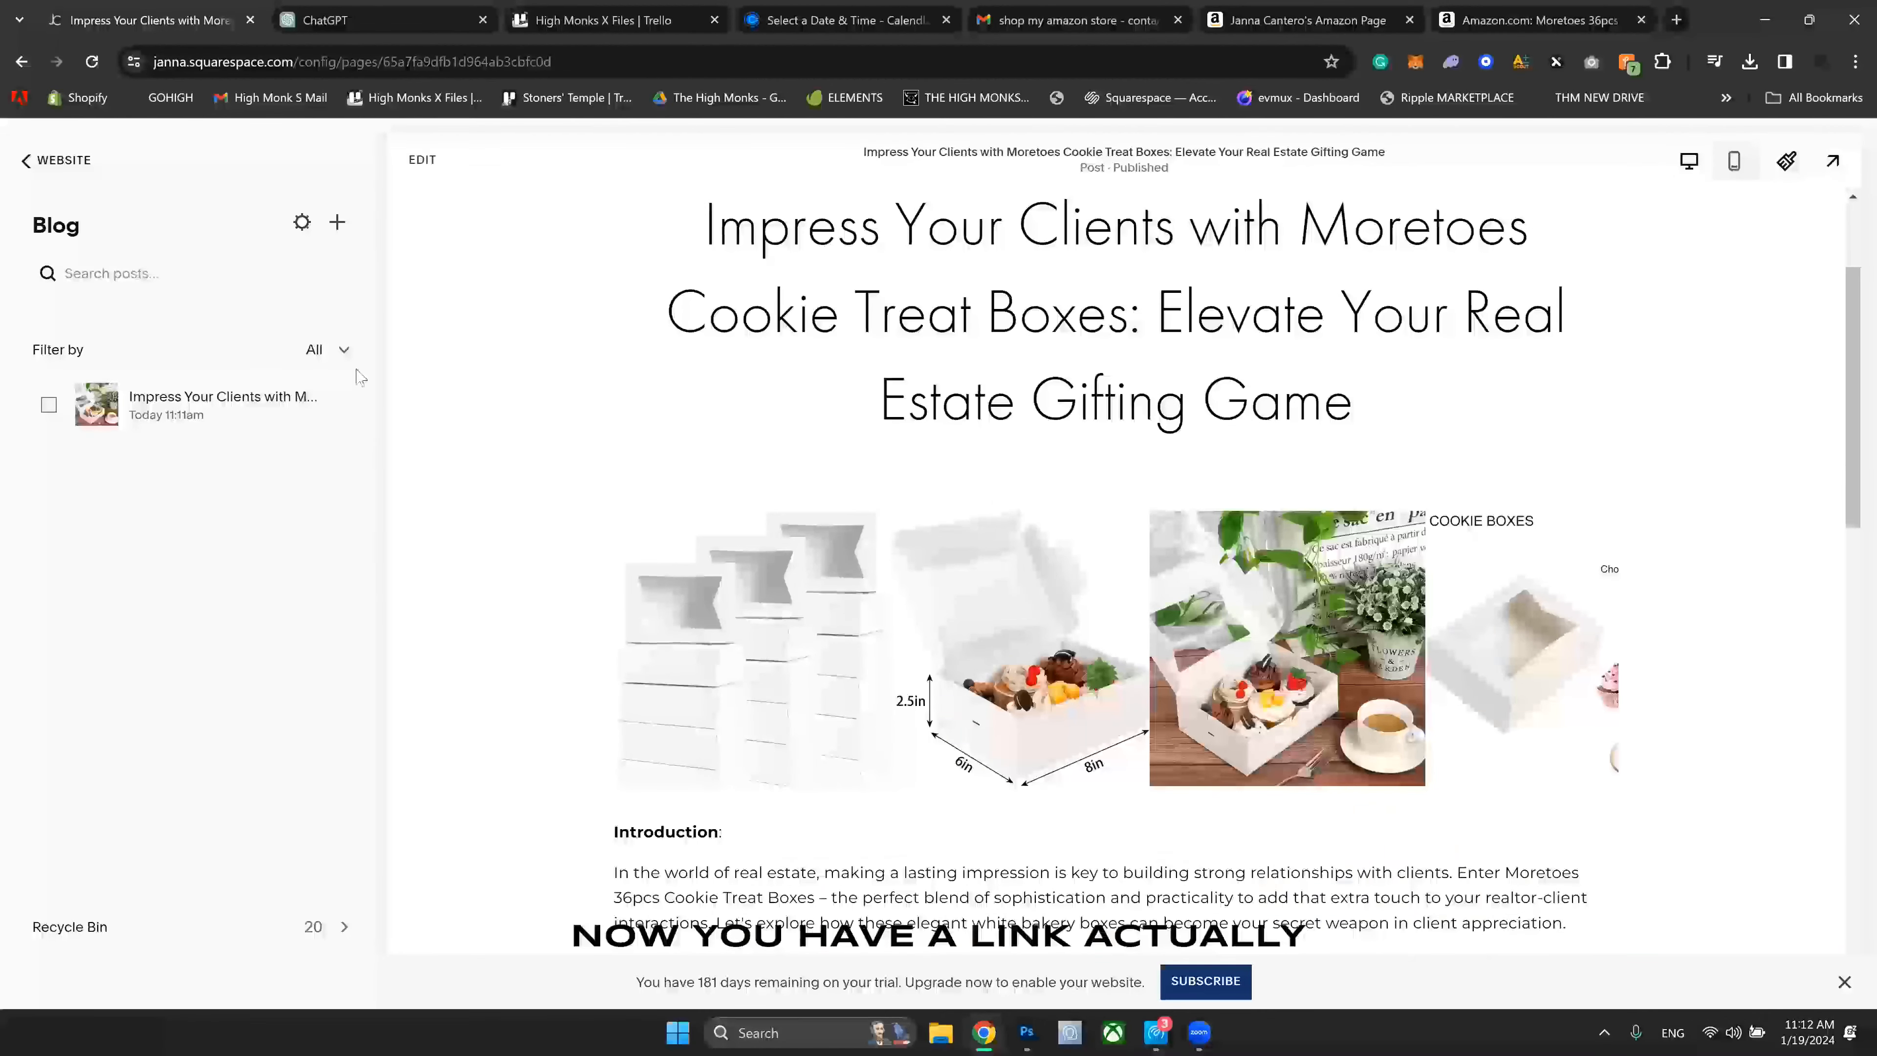
{"action": "left_click", "coordinate": [349, 404]}
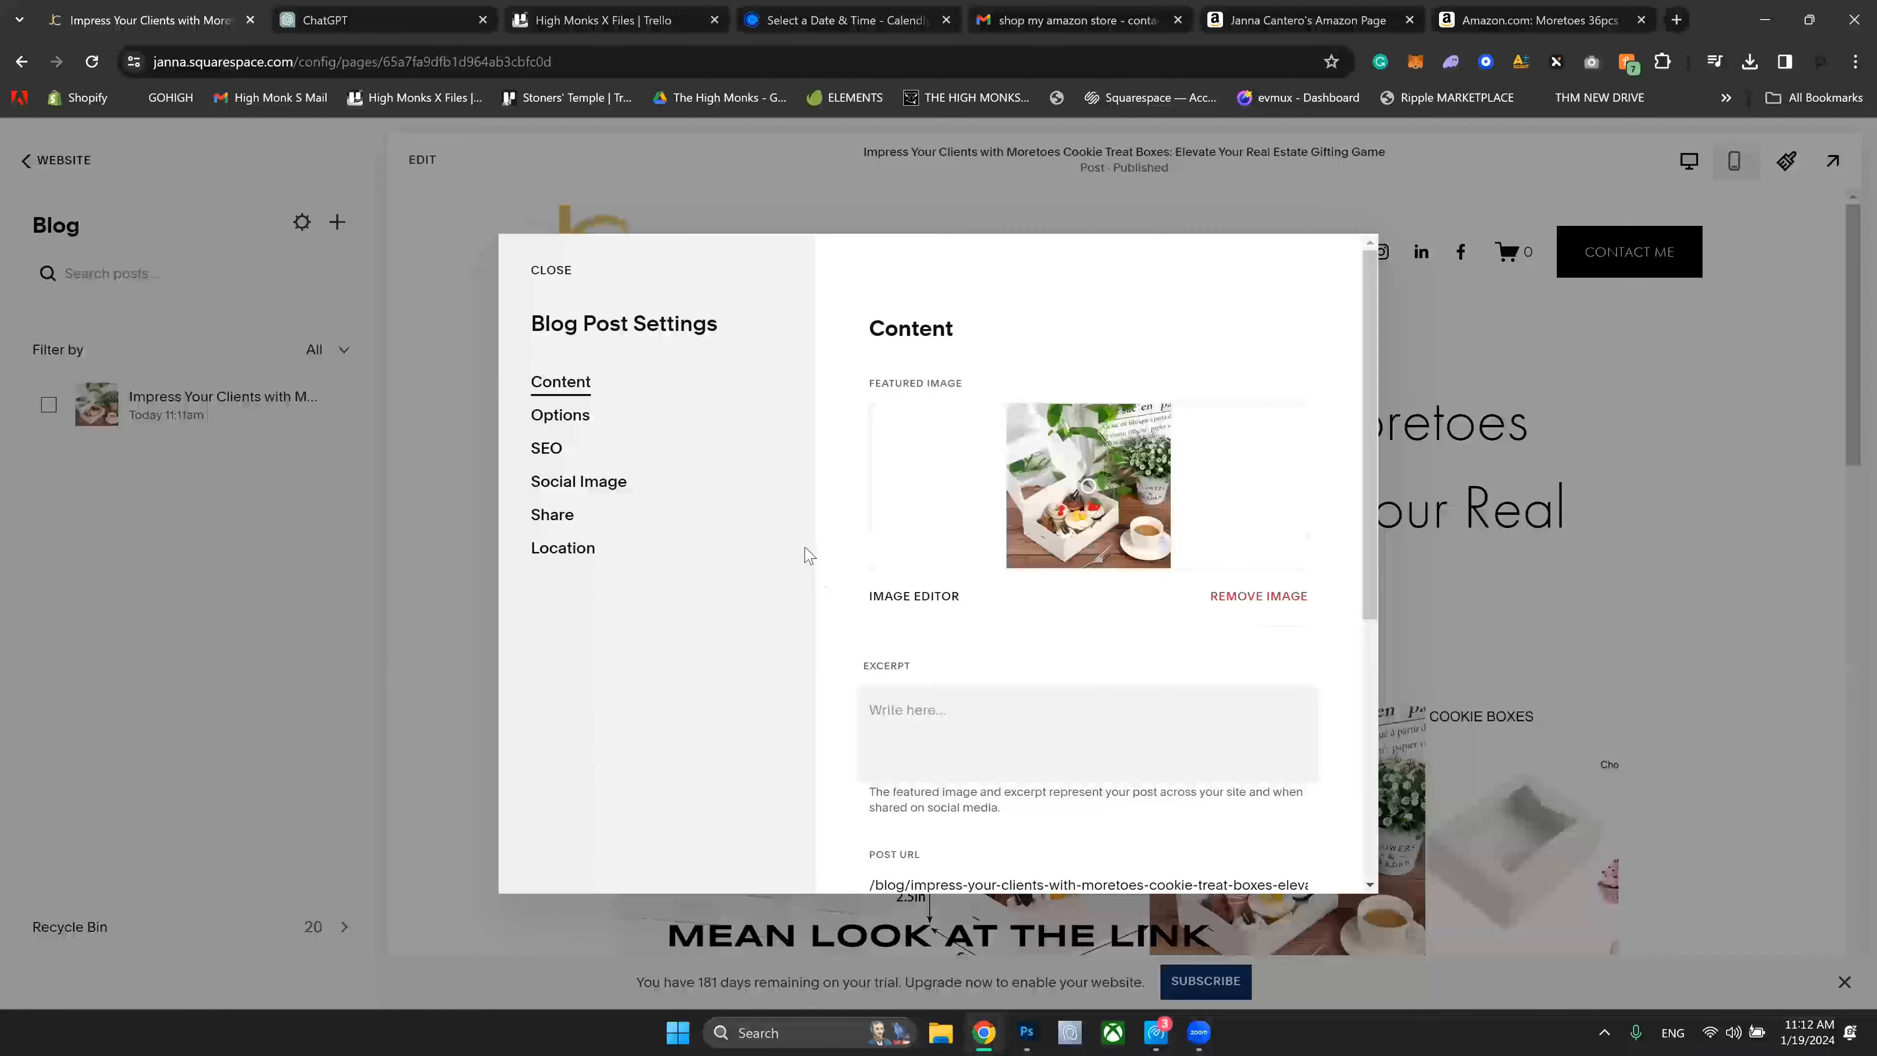
{"action": "scroll", "coordinate": [846, 611], "scroll_direction": "down", "scroll_amount": 5}
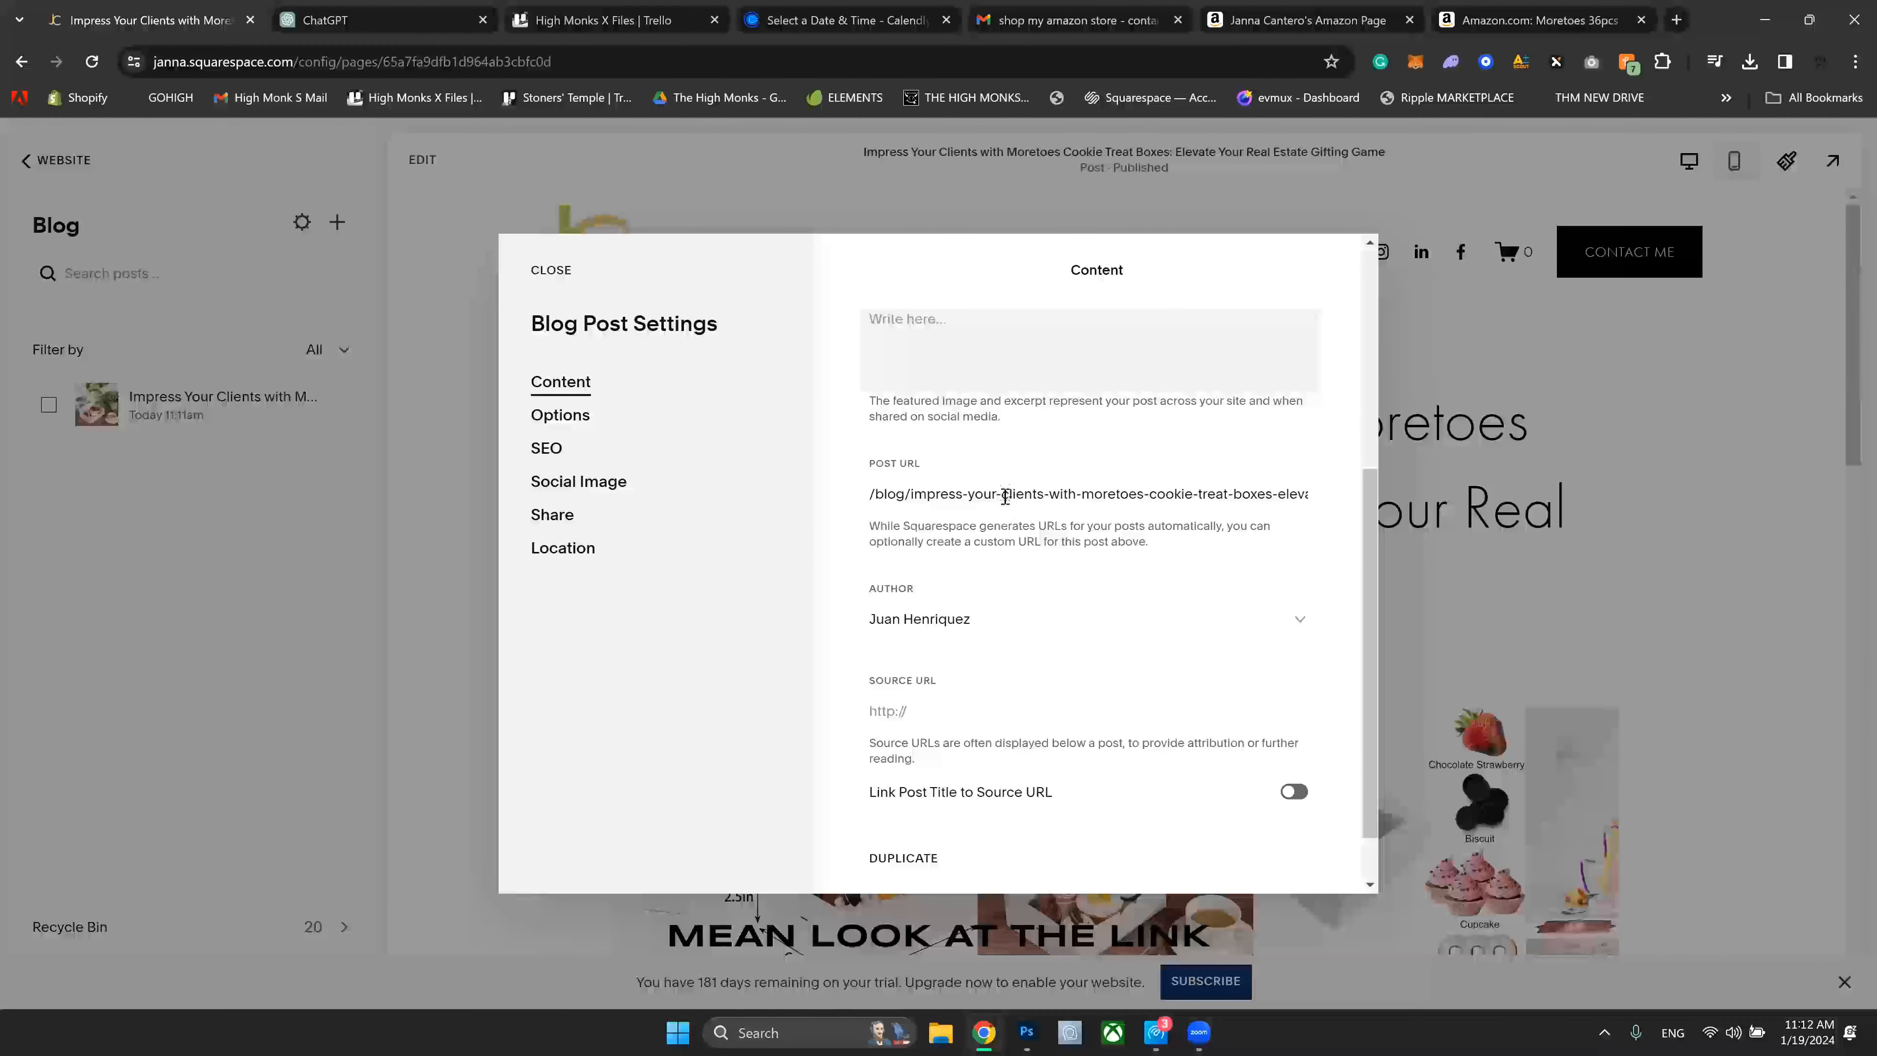
{"action": "triple_click", "coordinate": [1005, 493]}
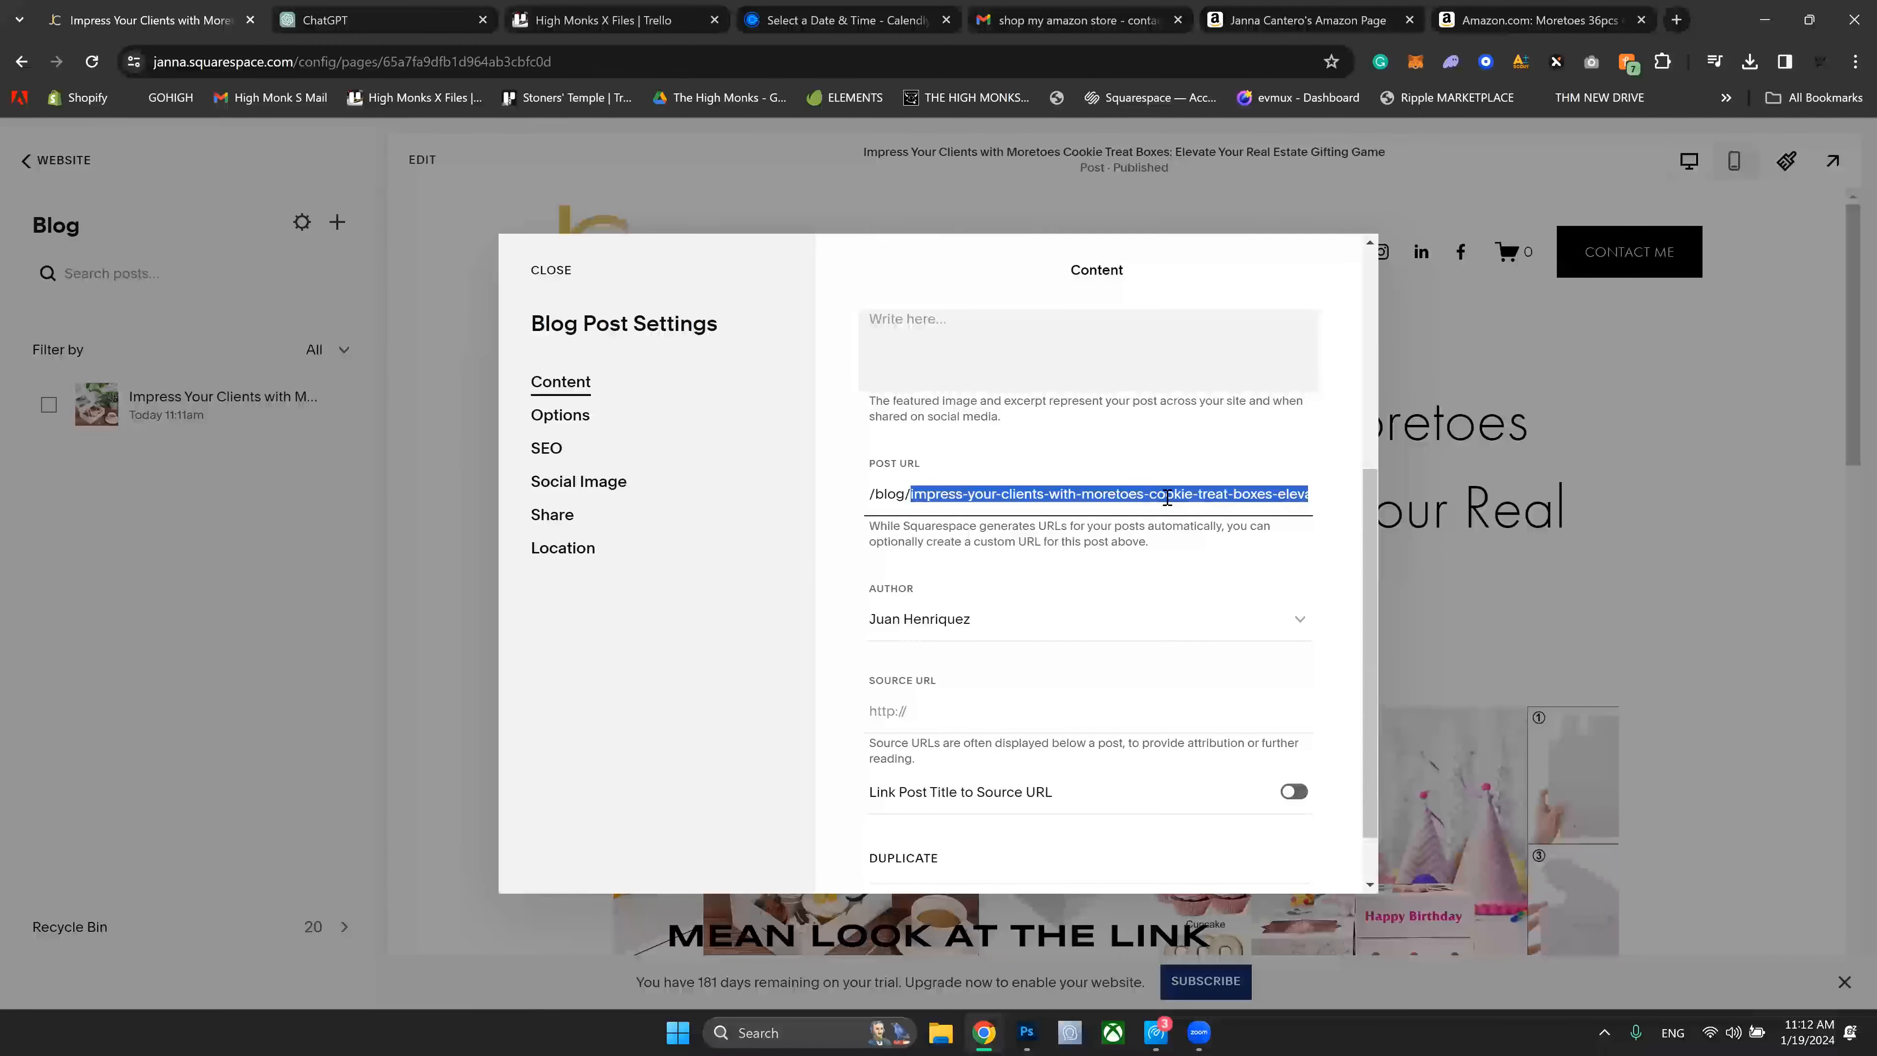
{"action": "type", "text": "moretoes"}
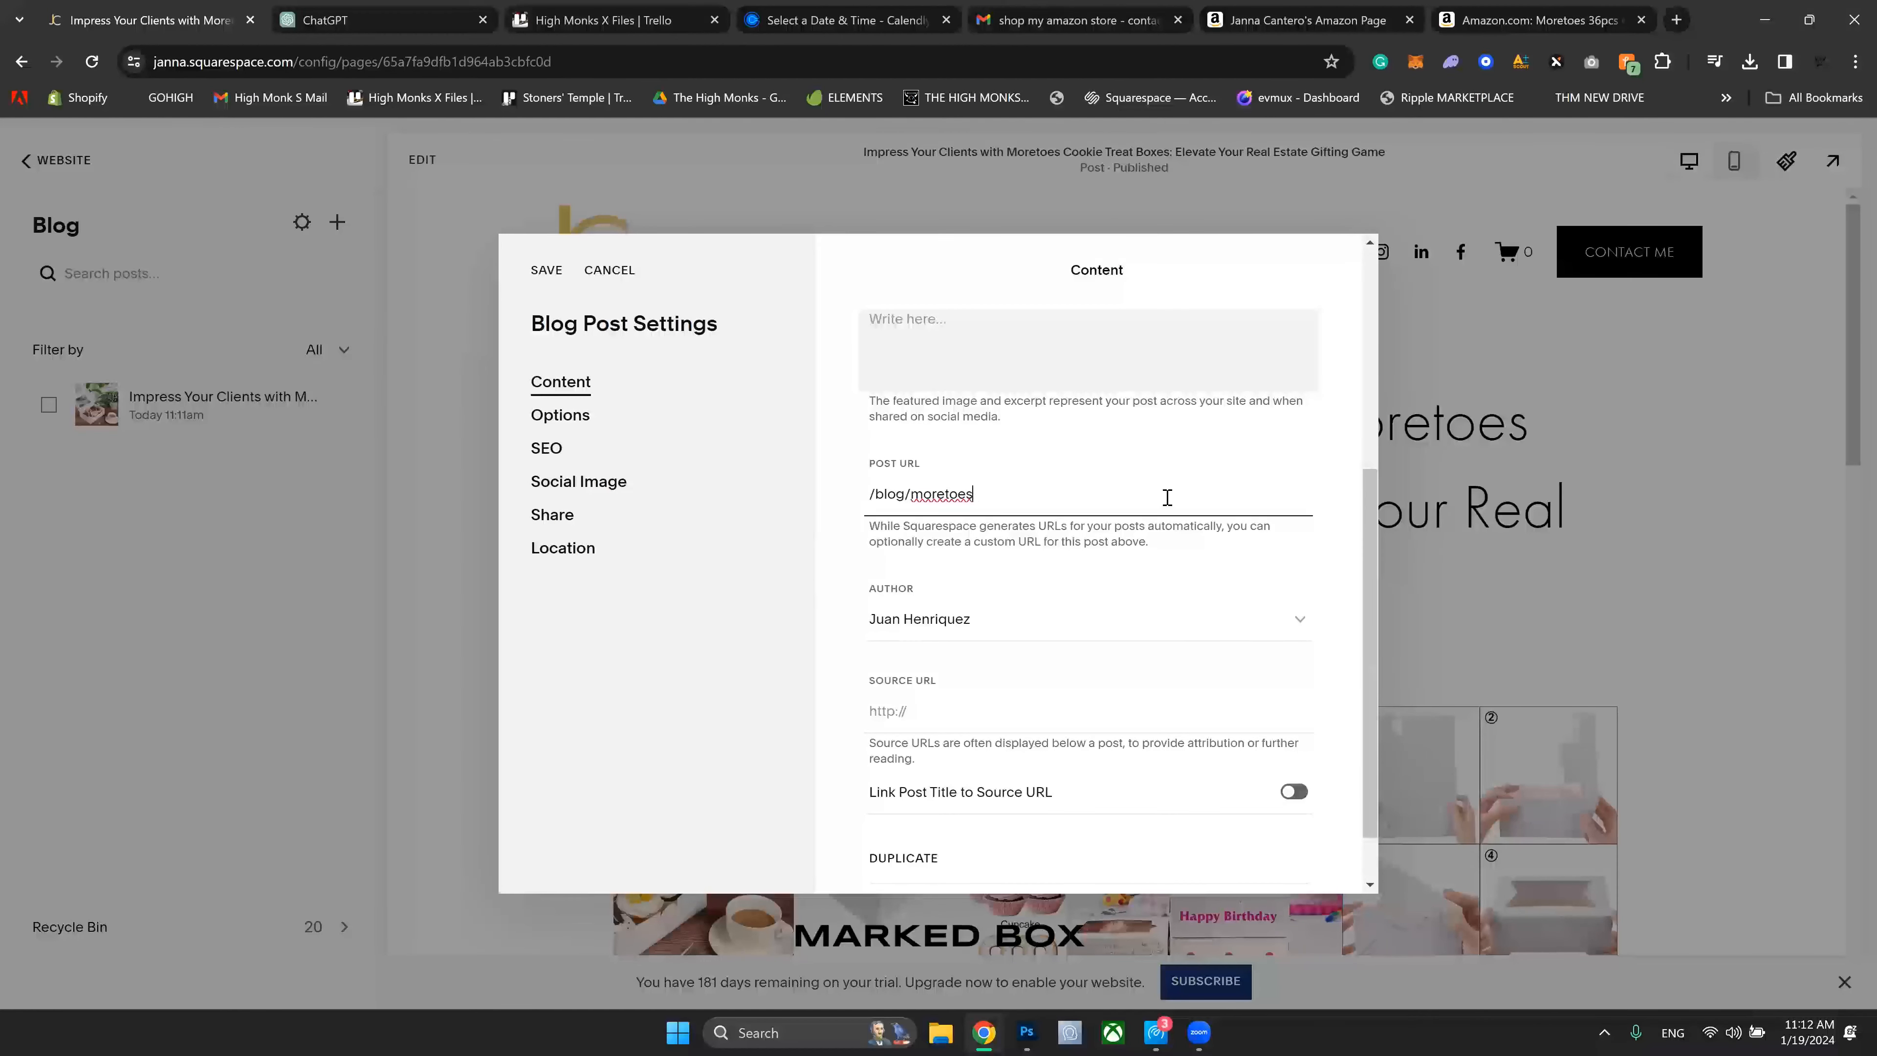
{"action": "type", "text": "-boxes"}
{"action": "left_click", "coordinate": [1011, 619]}
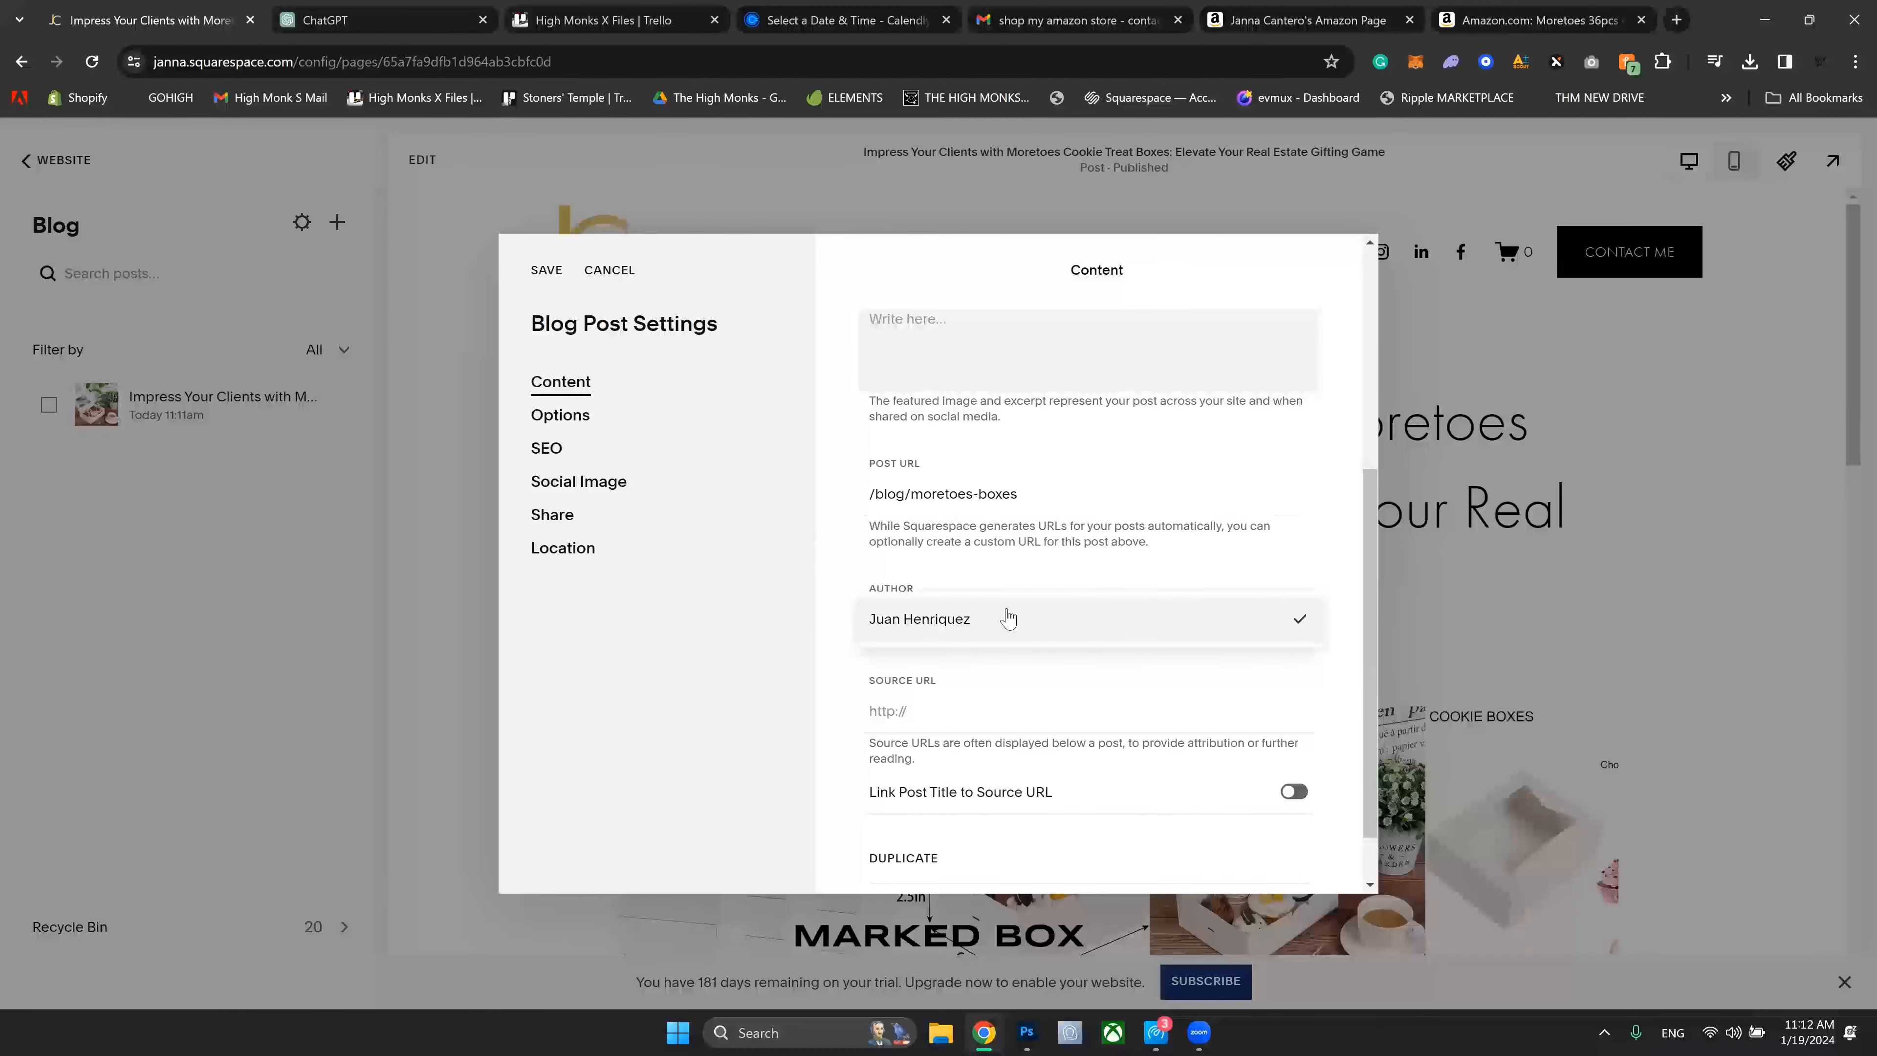
{"action": "scroll", "coordinate": [985, 769], "scroll_direction": "down", "scroll_amount": 1}
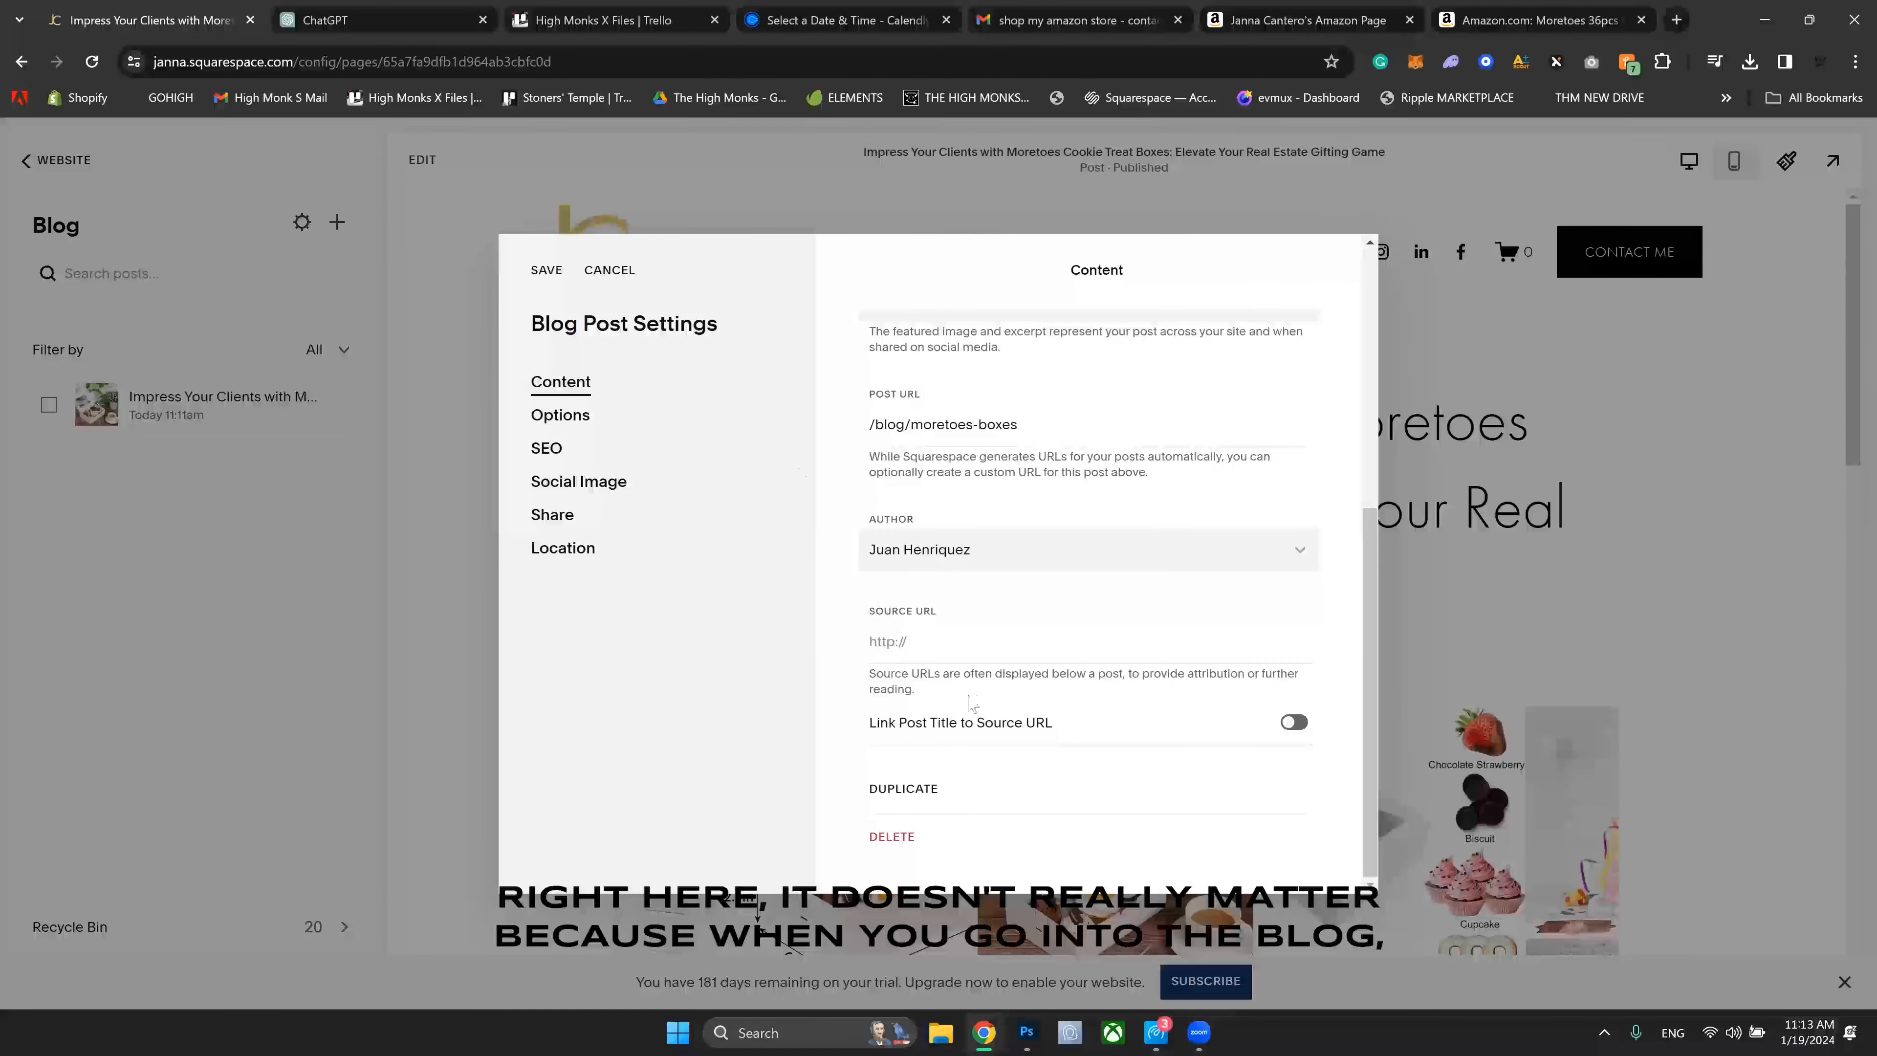
{"action": "left_click", "coordinate": [547, 271]}
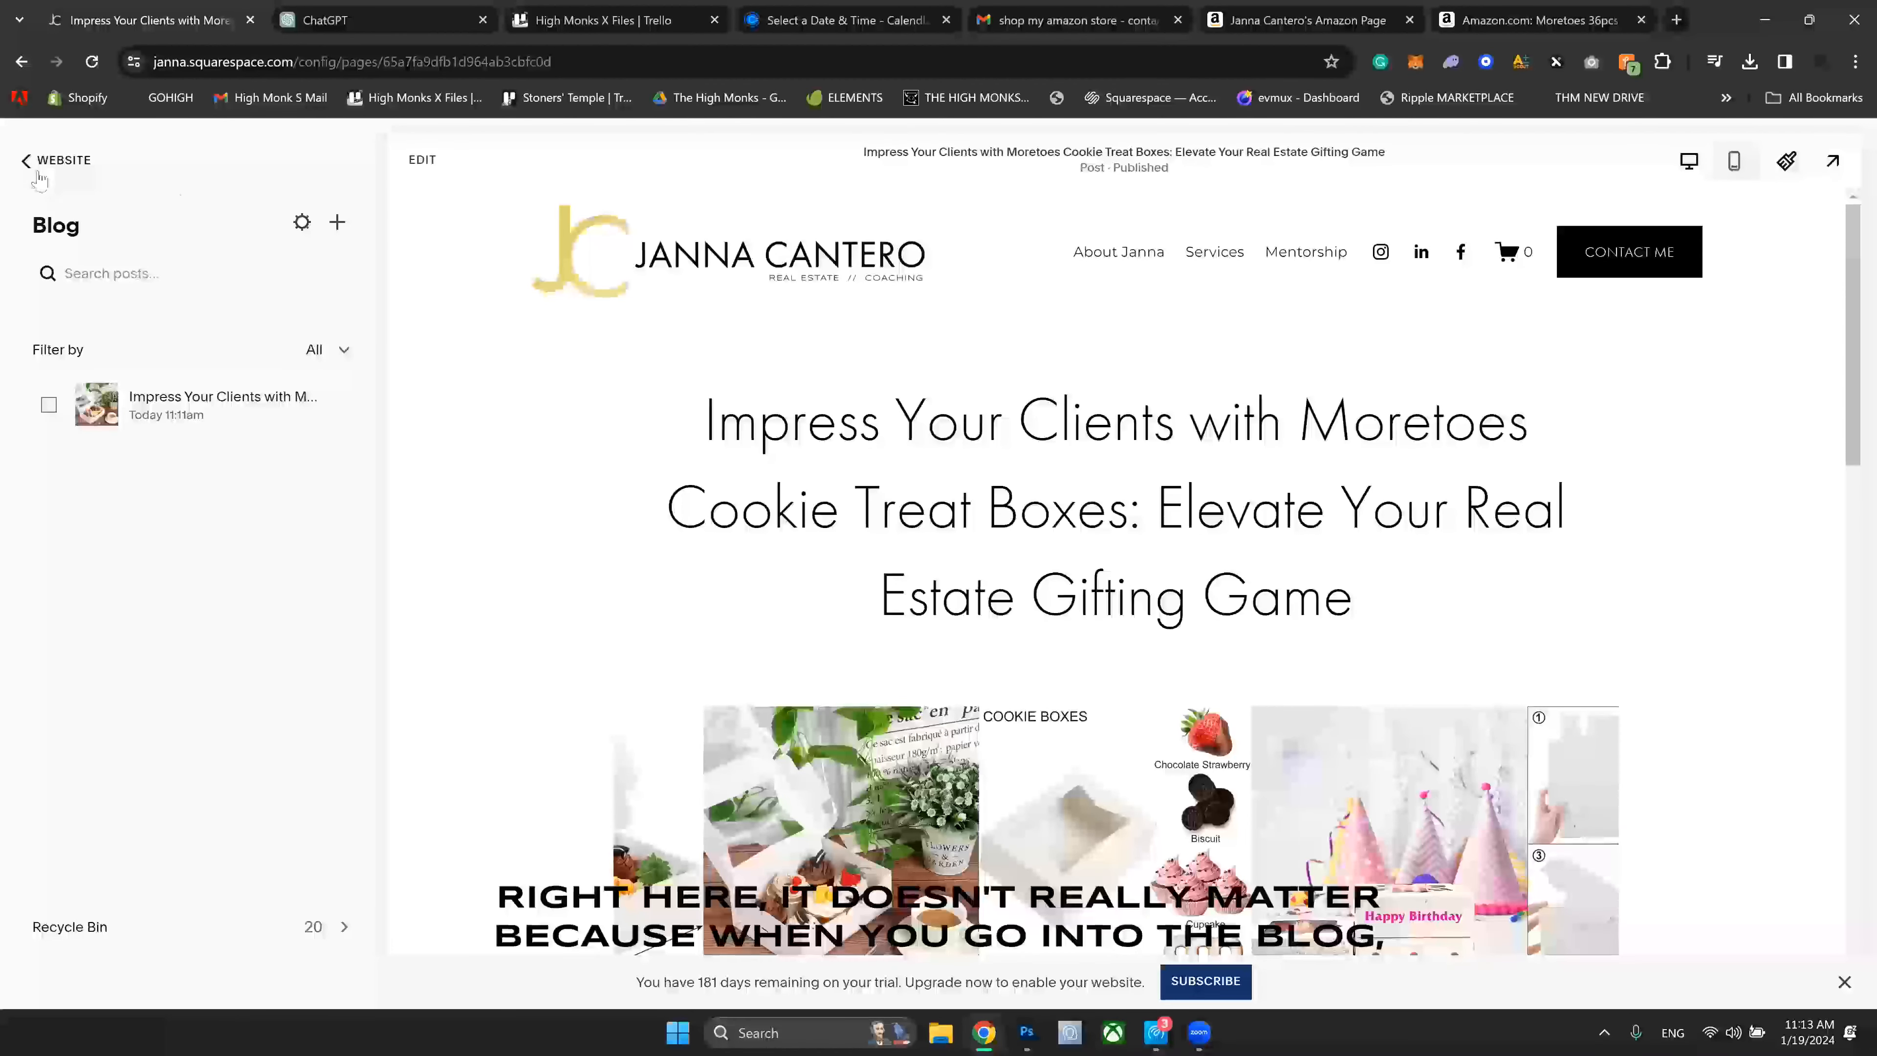
Step: Open the Blog page from the site's pages, check the post's listing, then follow Read More and review the post down to the Shop now button
{"action": "left_click", "coordinate": [38, 172]}
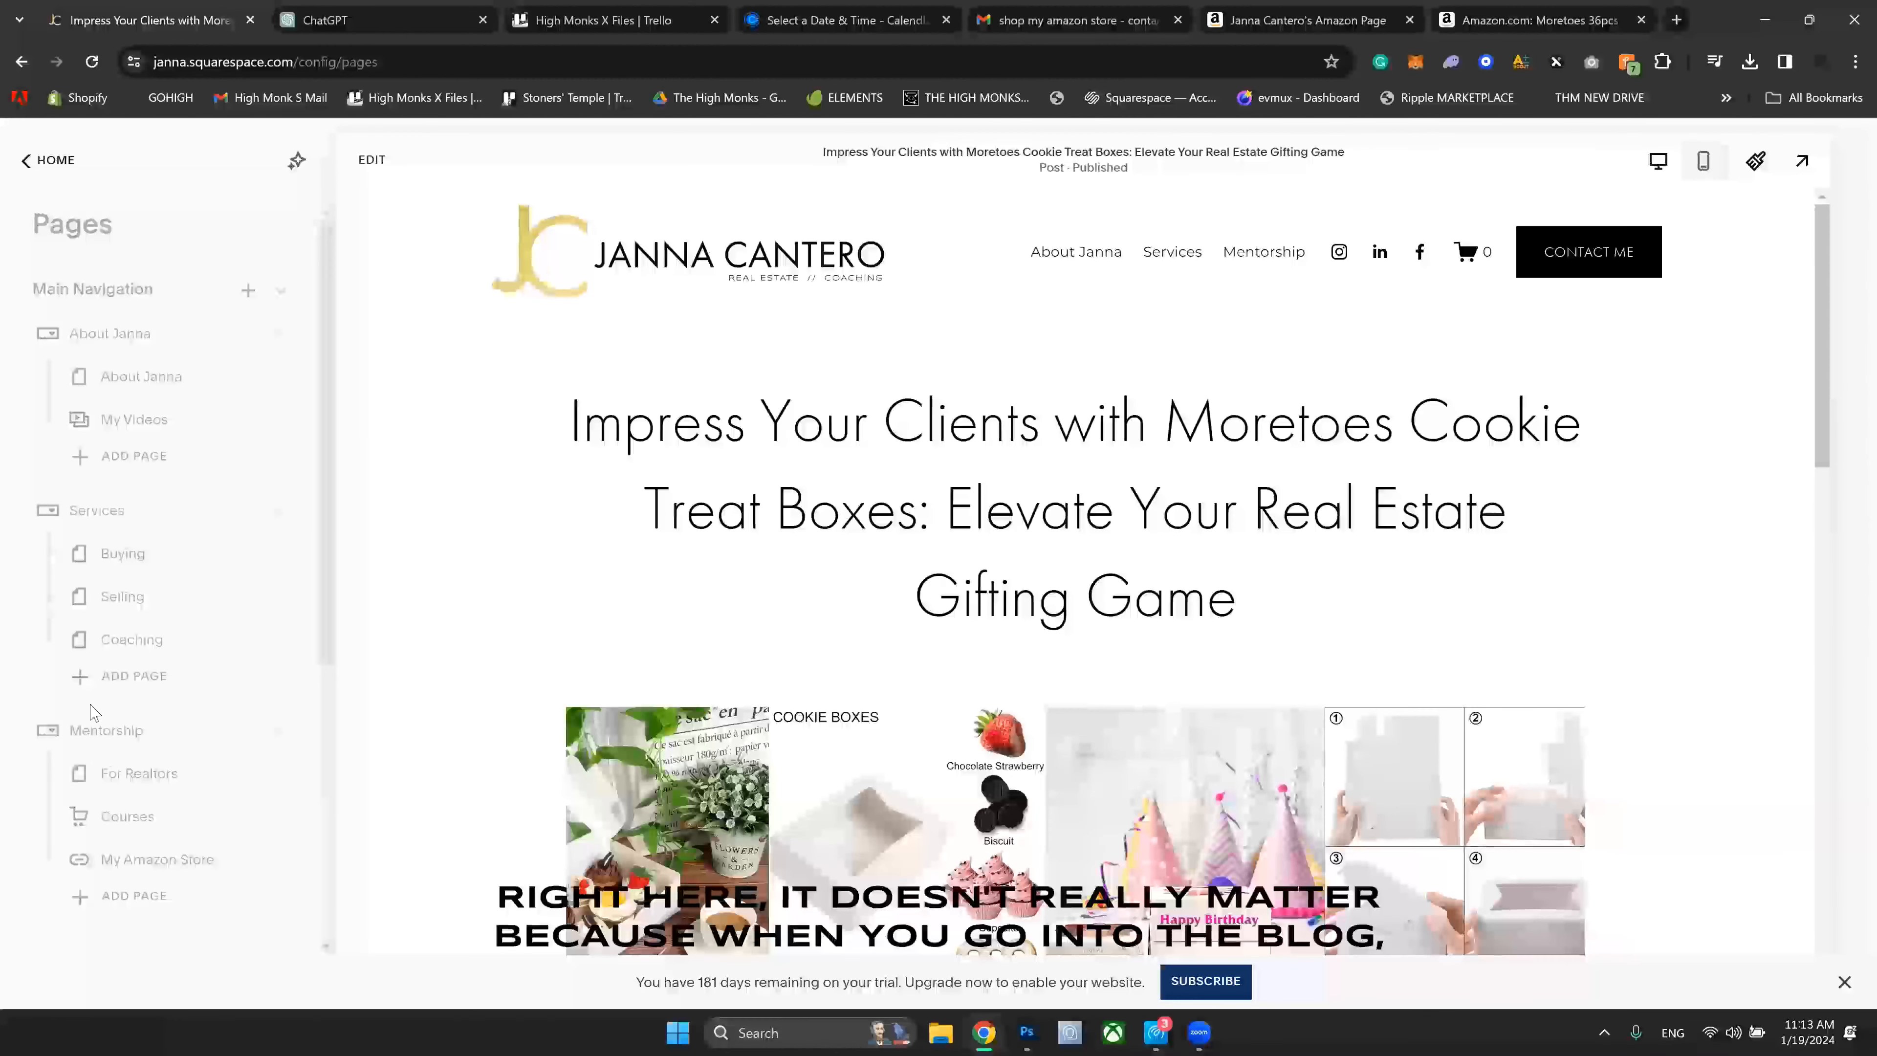
{"action": "scroll", "coordinate": [90, 705], "scroll_direction": "down", "scroll_amount": 5}
{"action": "left_click", "coordinate": [158, 608]}
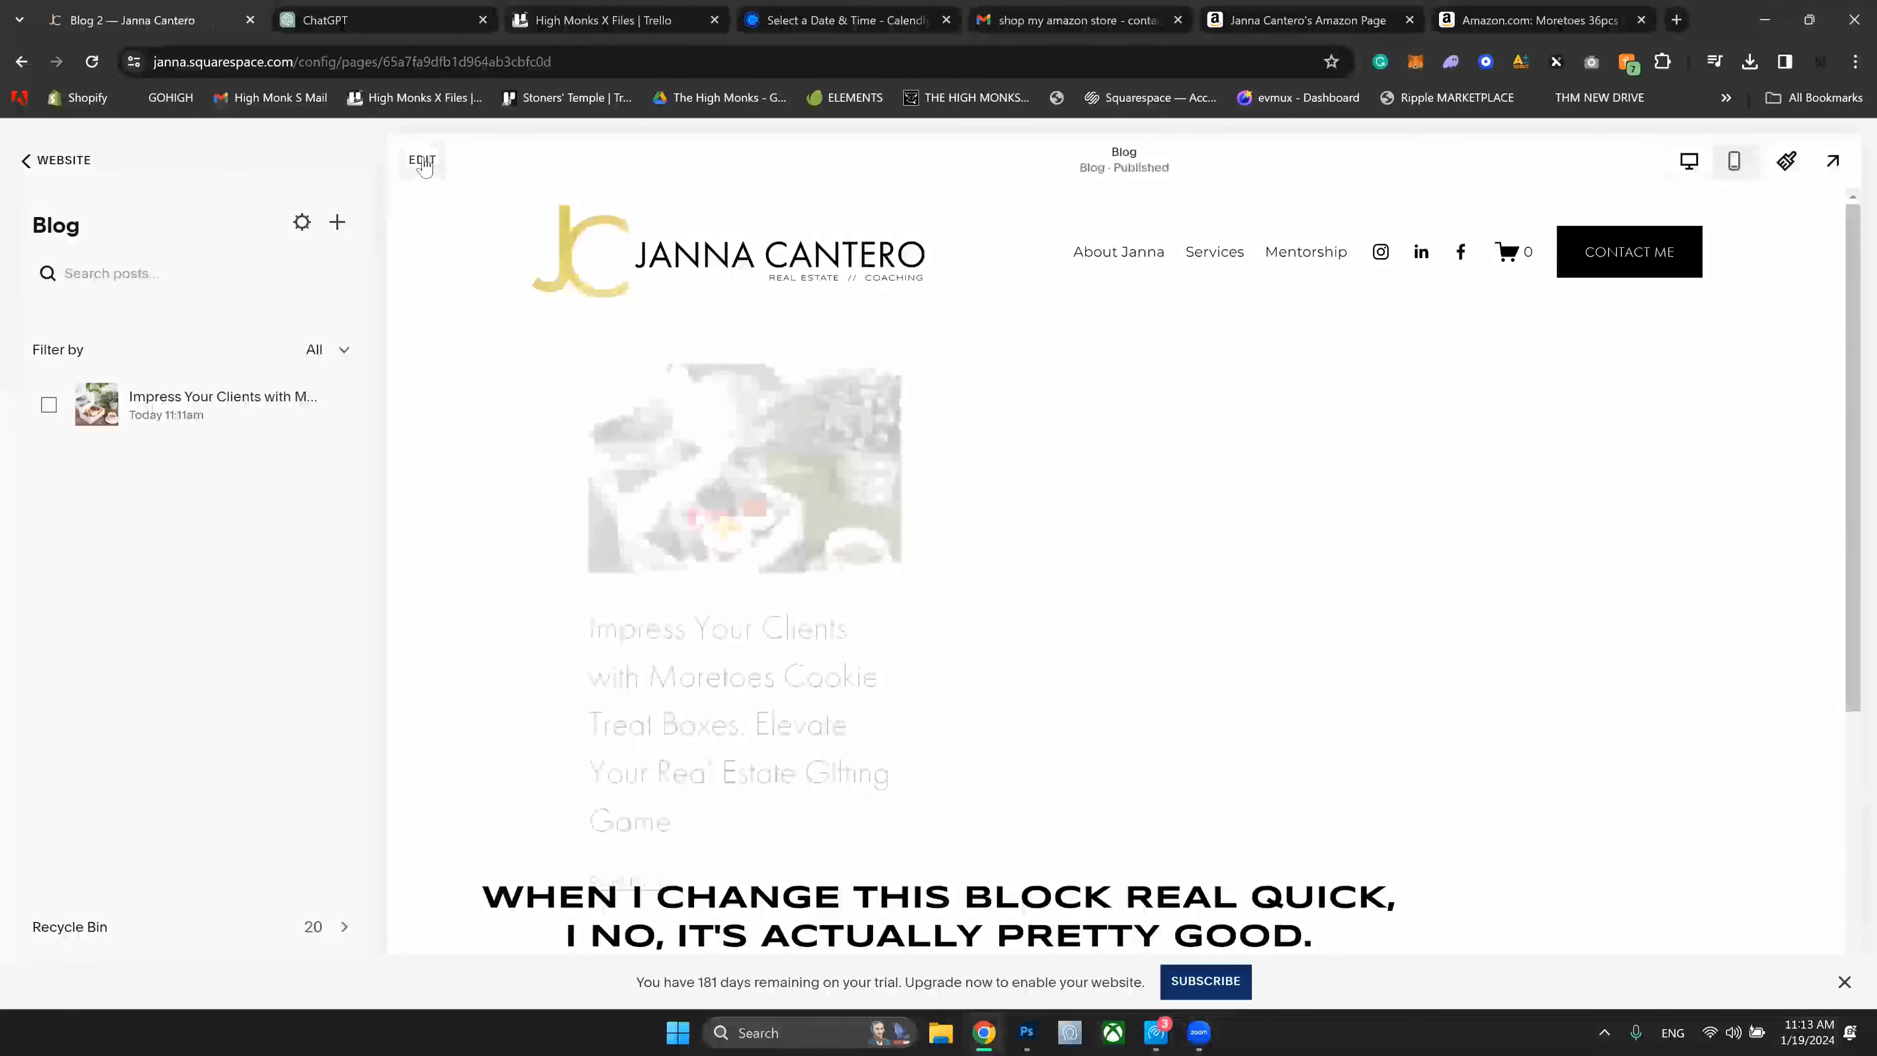
{"action": "scroll", "coordinate": [742, 455], "scroll_direction": "down", "scroll_amount": 2}
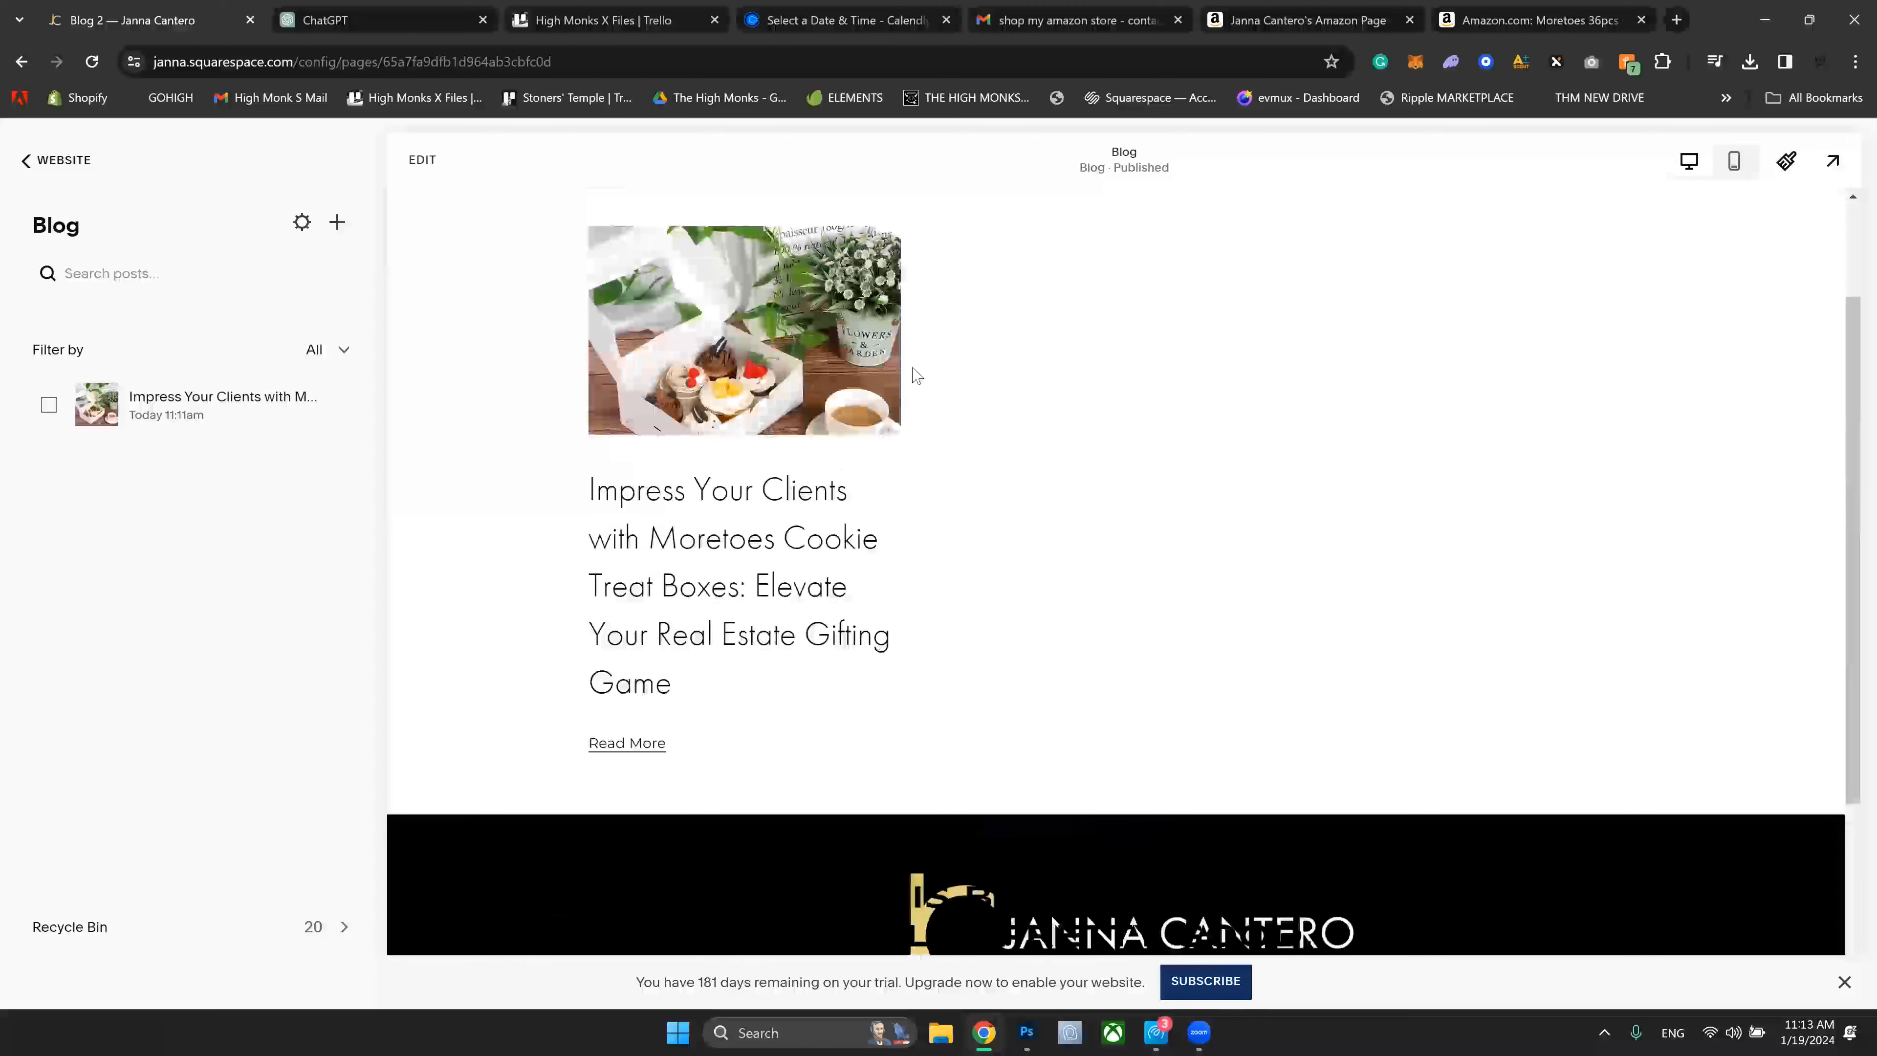
{"action": "scroll", "coordinate": [916, 375], "scroll_direction": "up", "scroll_amount": 2}
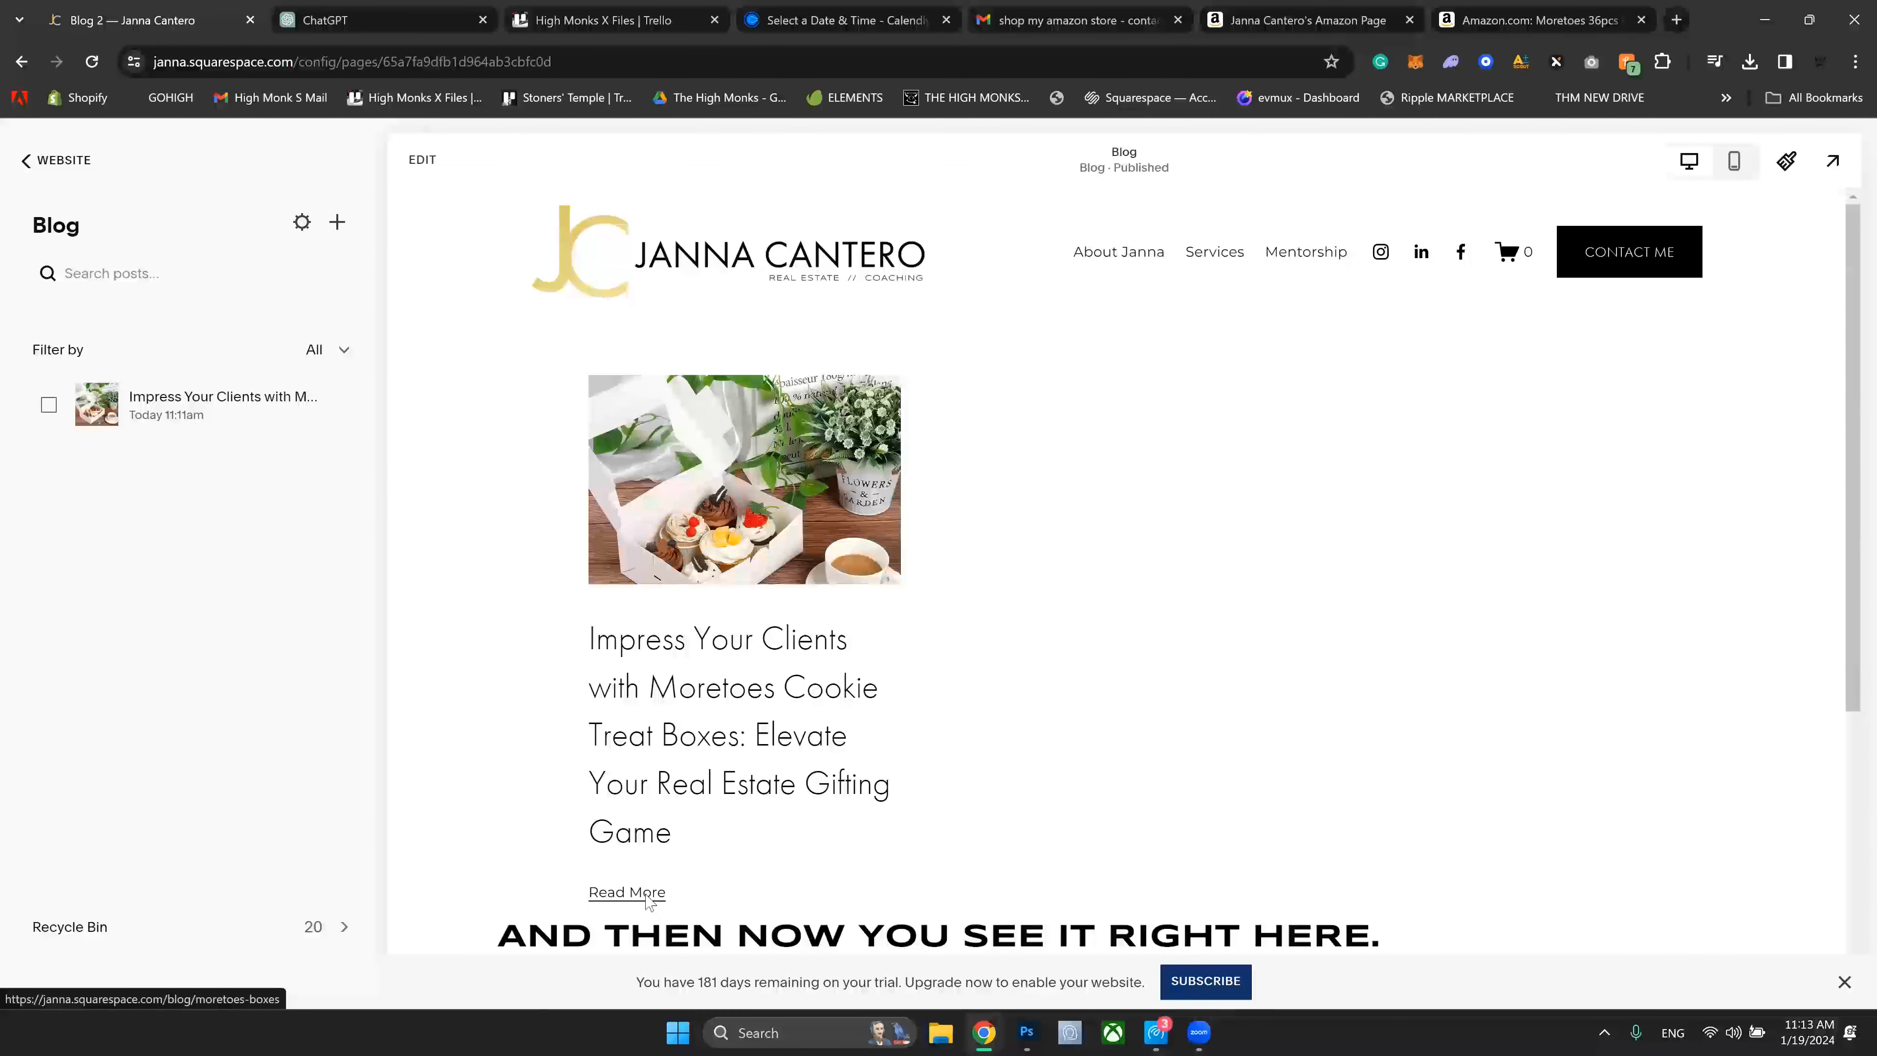
{"action": "left_click", "coordinate": [648, 895]}
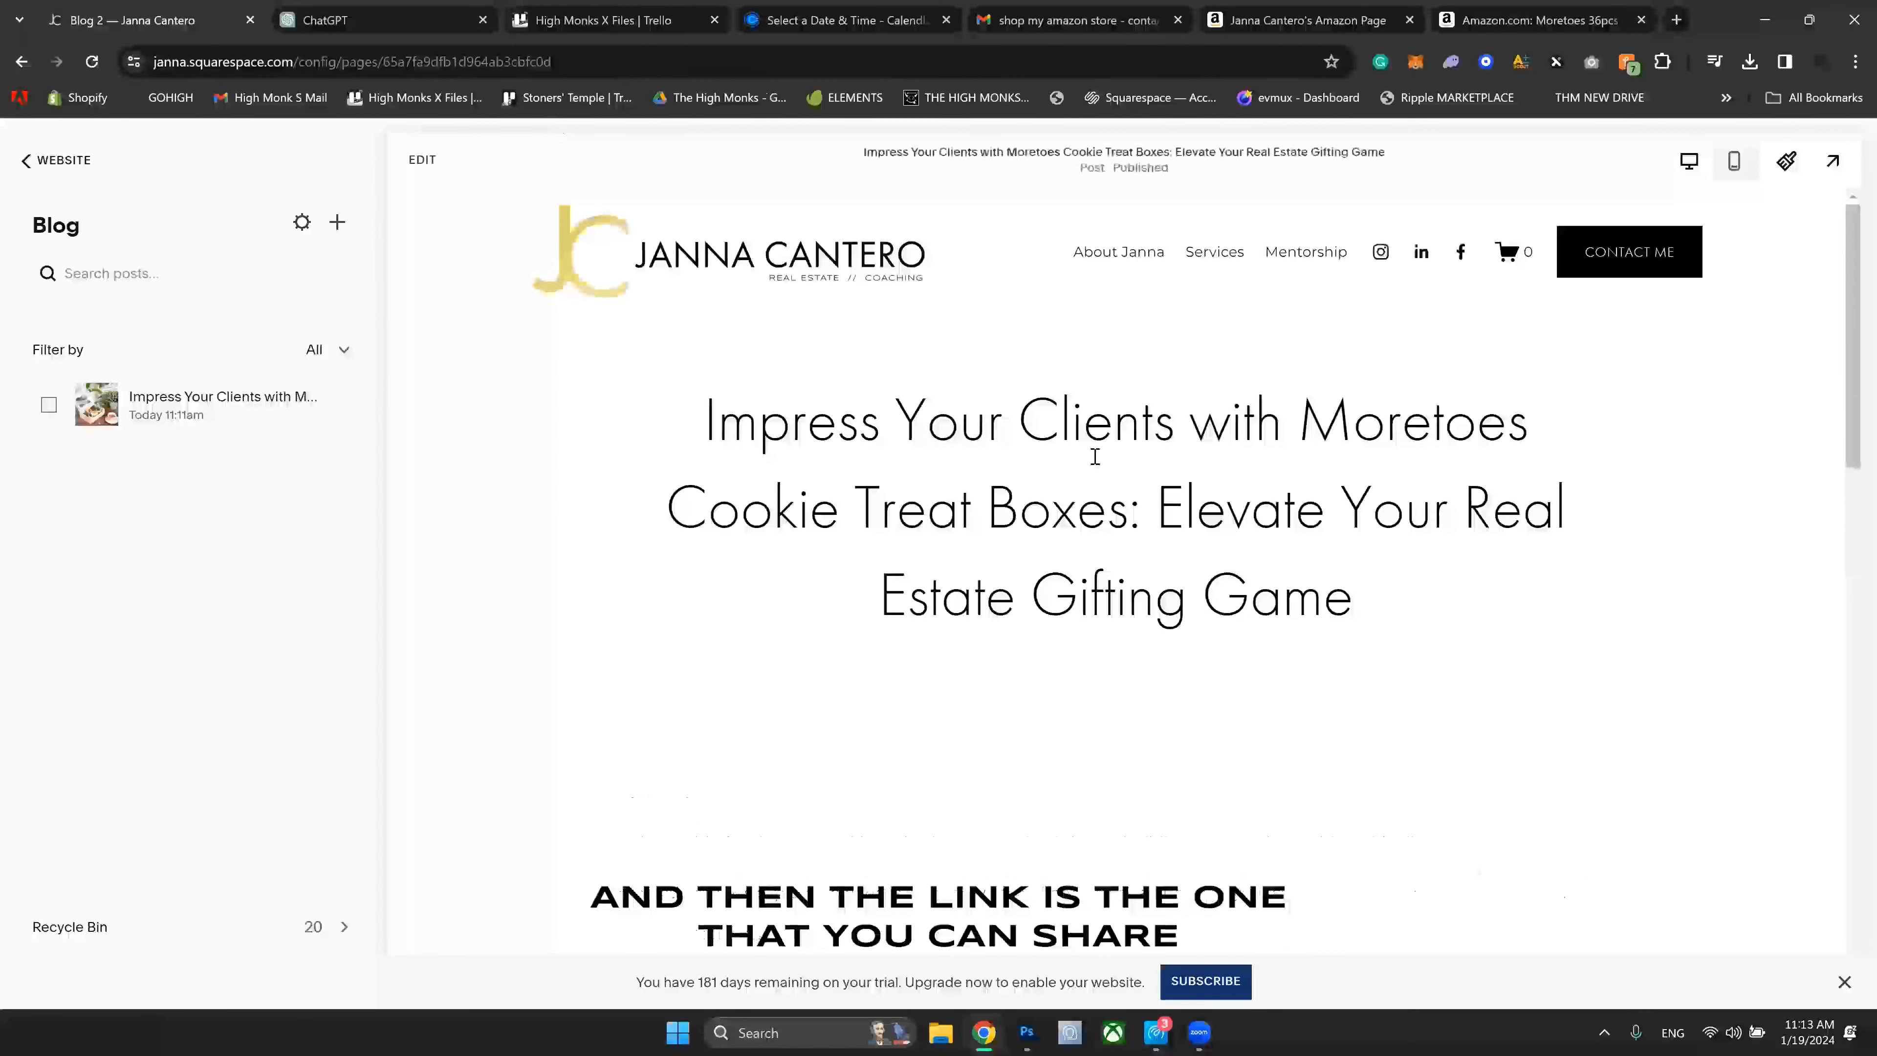
{"action": "scroll", "coordinate": [1095, 456], "scroll_direction": "down", "scroll_amount": 3}
{"action": "scroll", "coordinate": [1375, 407], "scroll_direction": "down", "scroll_amount": 10}
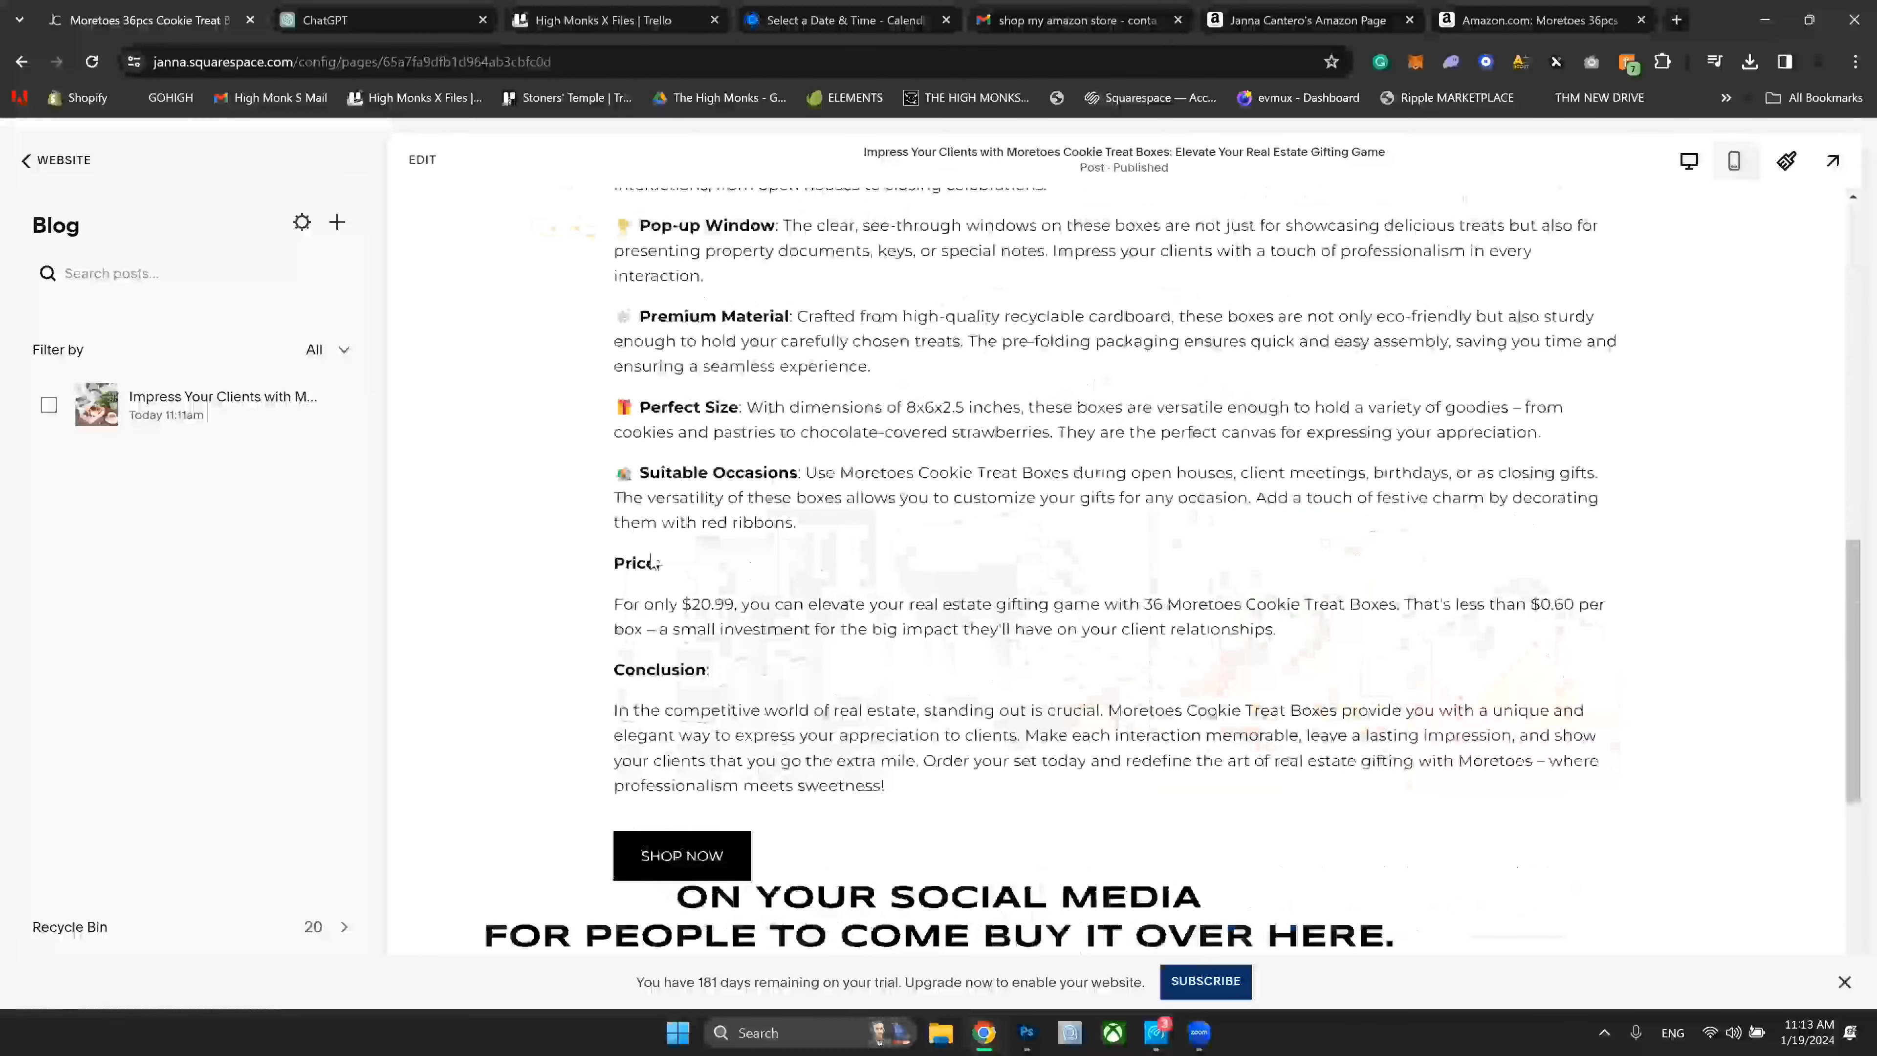
{"action": "scroll", "coordinate": [1010, 459], "scroll_direction": "up", "scroll_amount": 7}
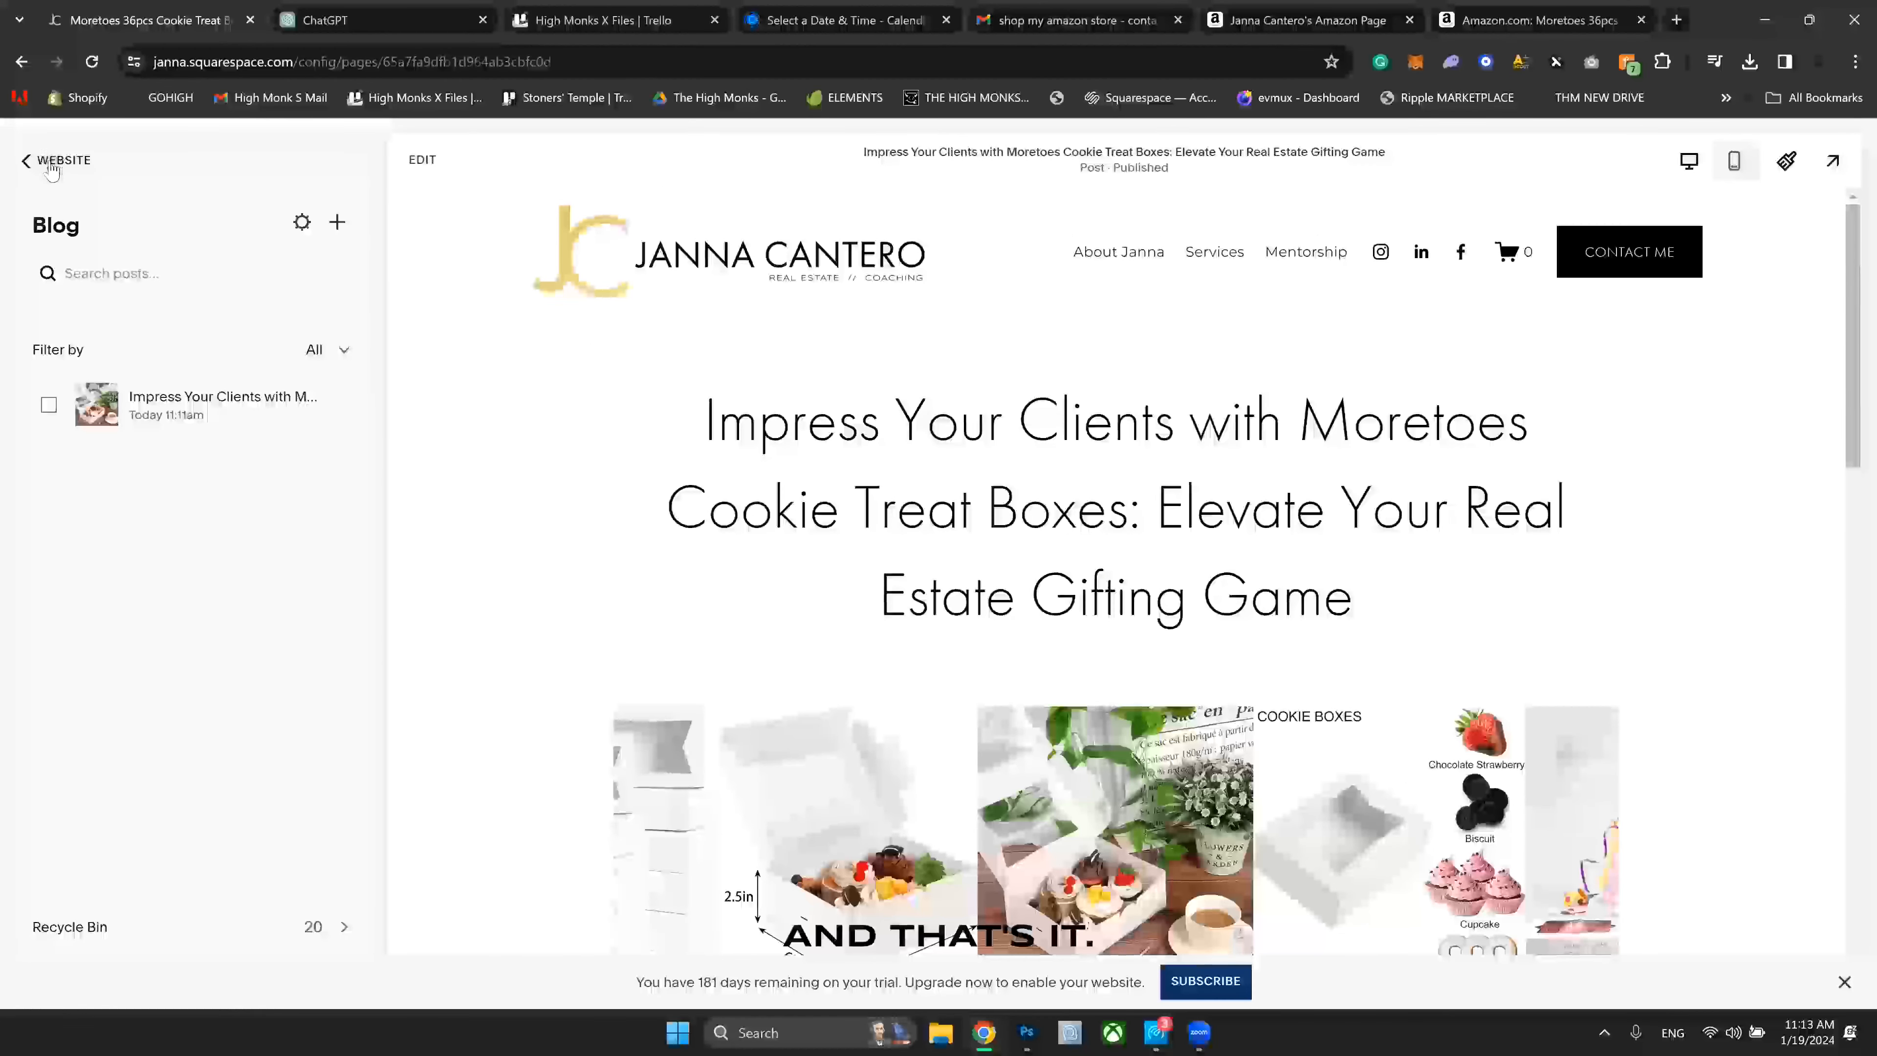
Step: Return to the site's pages list and collapse the About Janna, Services, Mentorship and Not Linked groups
{"action": "left_click", "coordinate": [52, 165]}
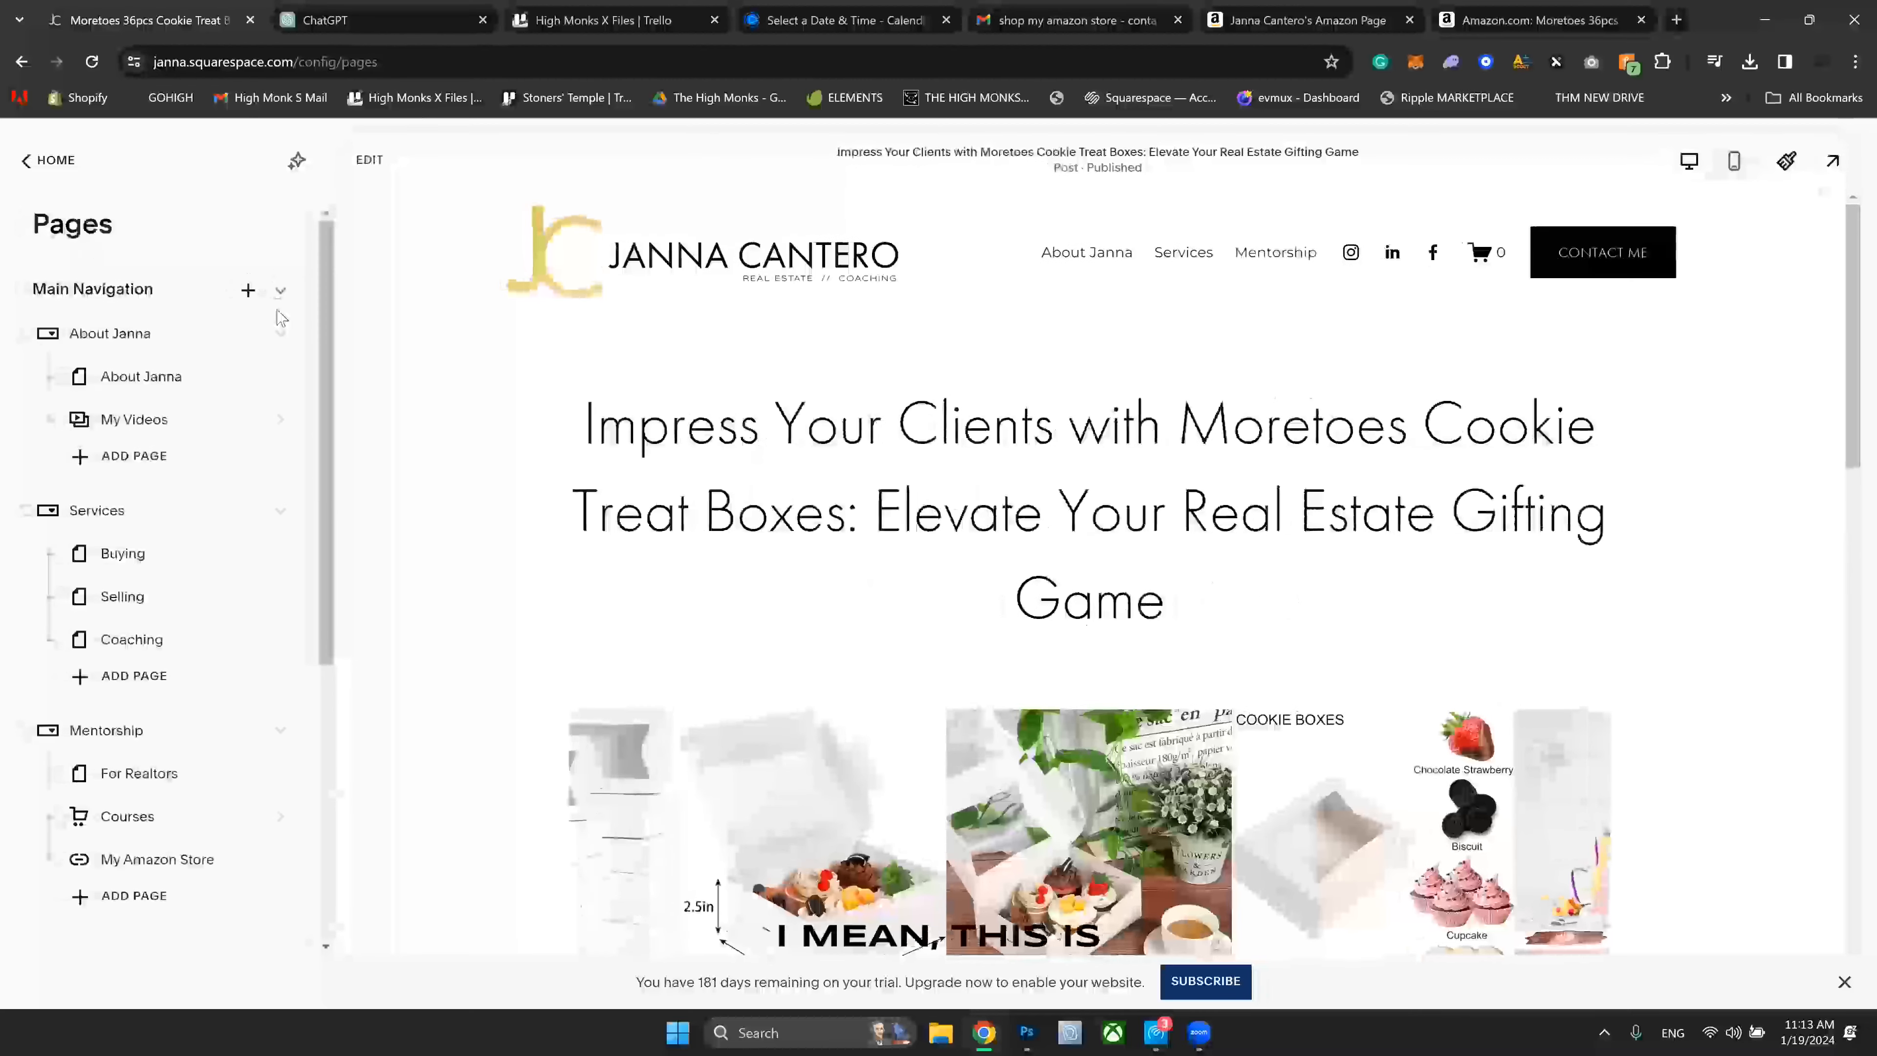
{"action": "left_click", "coordinate": [281, 333]}
{"action": "left_click", "coordinate": [281, 376]}
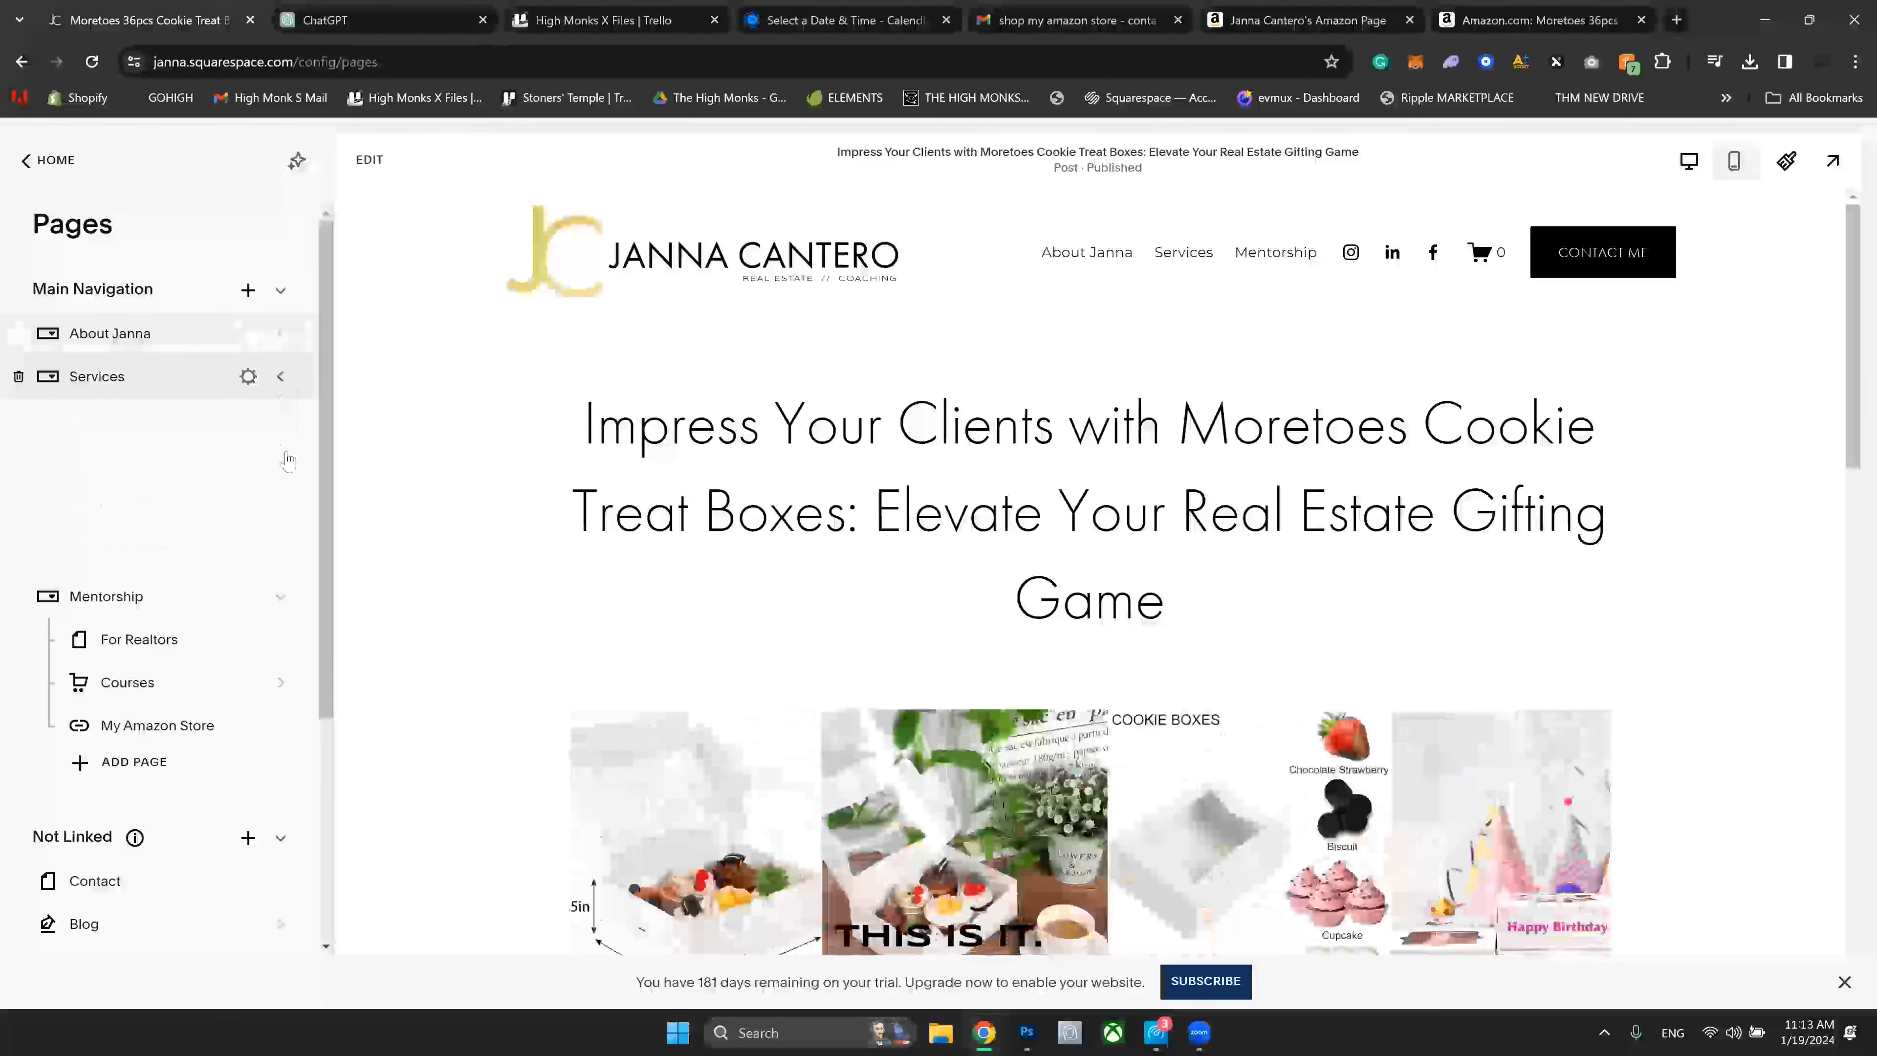
{"action": "left_click", "coordinate": [280, 420]}
{"action": "left_click", "coordinate": [280, 484]}
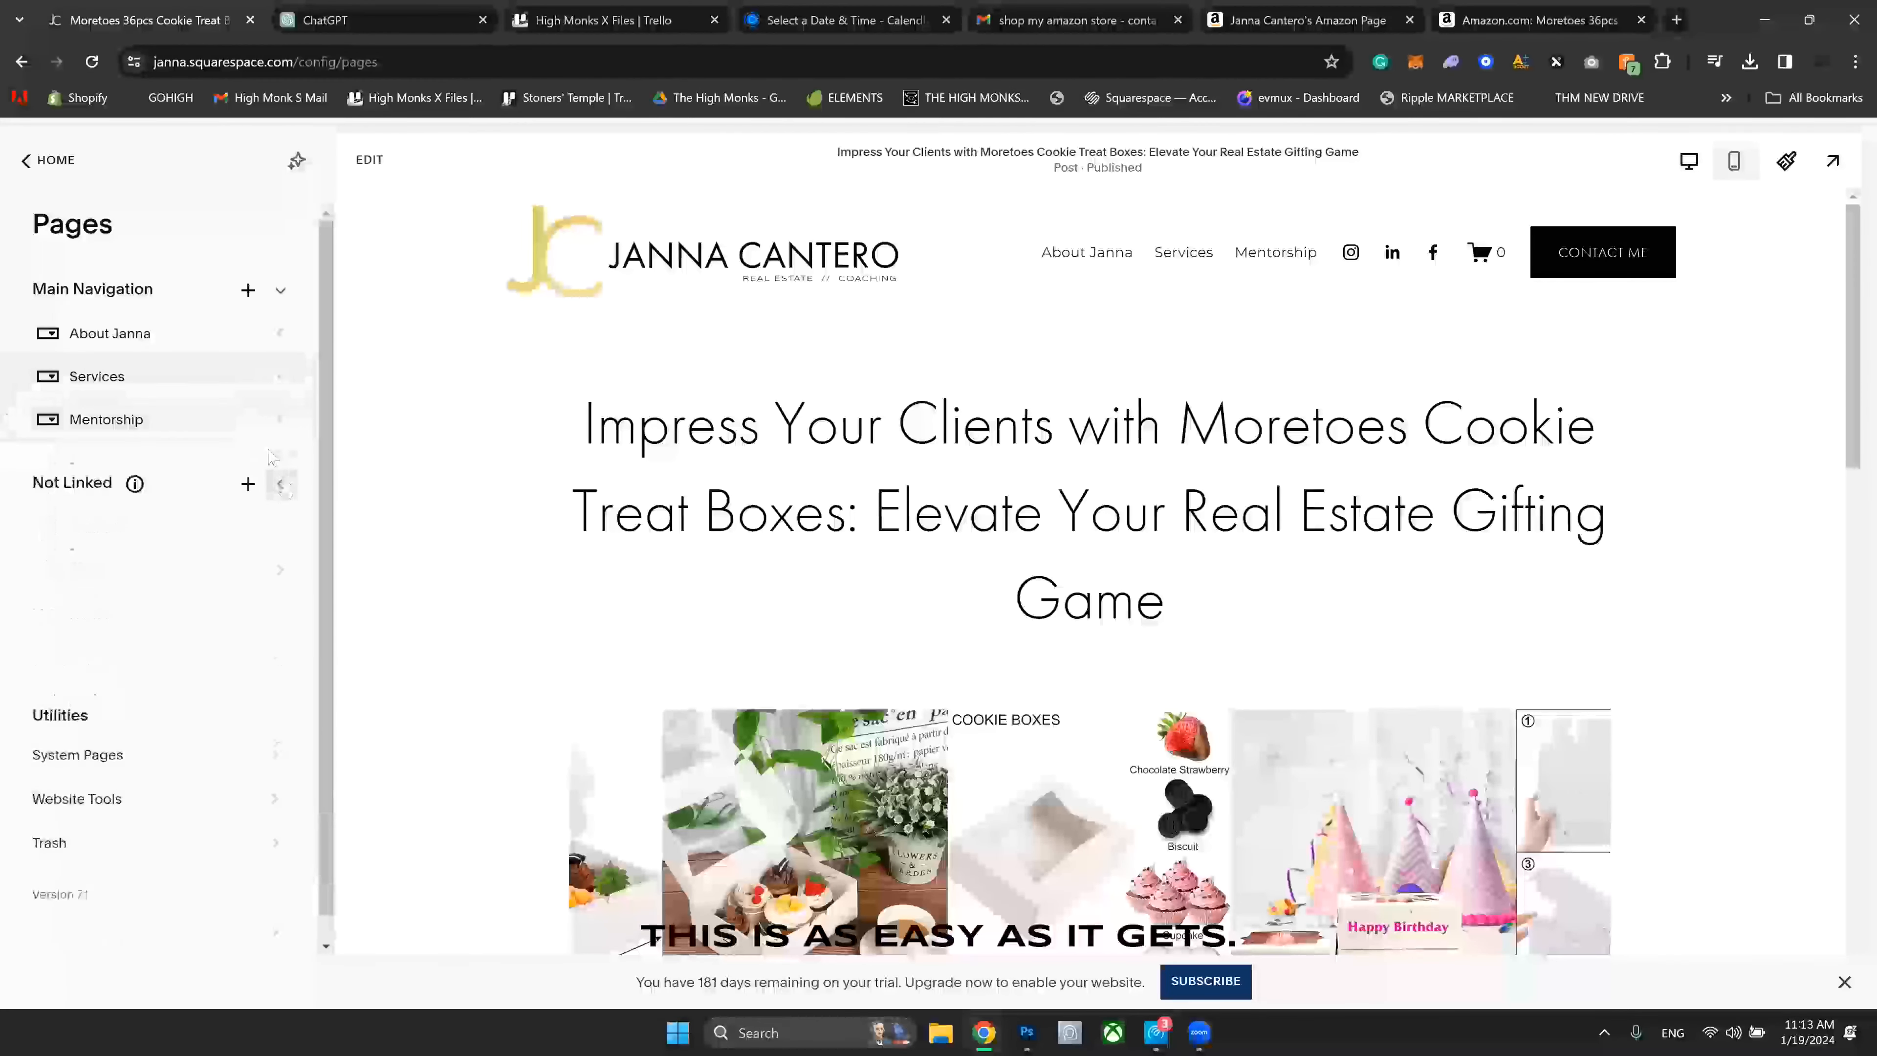
Step: Open the store payment settings from the Selling overview and review the payment processors that can be connected
{"action": "left_click", "coordinate": [46, 171]}
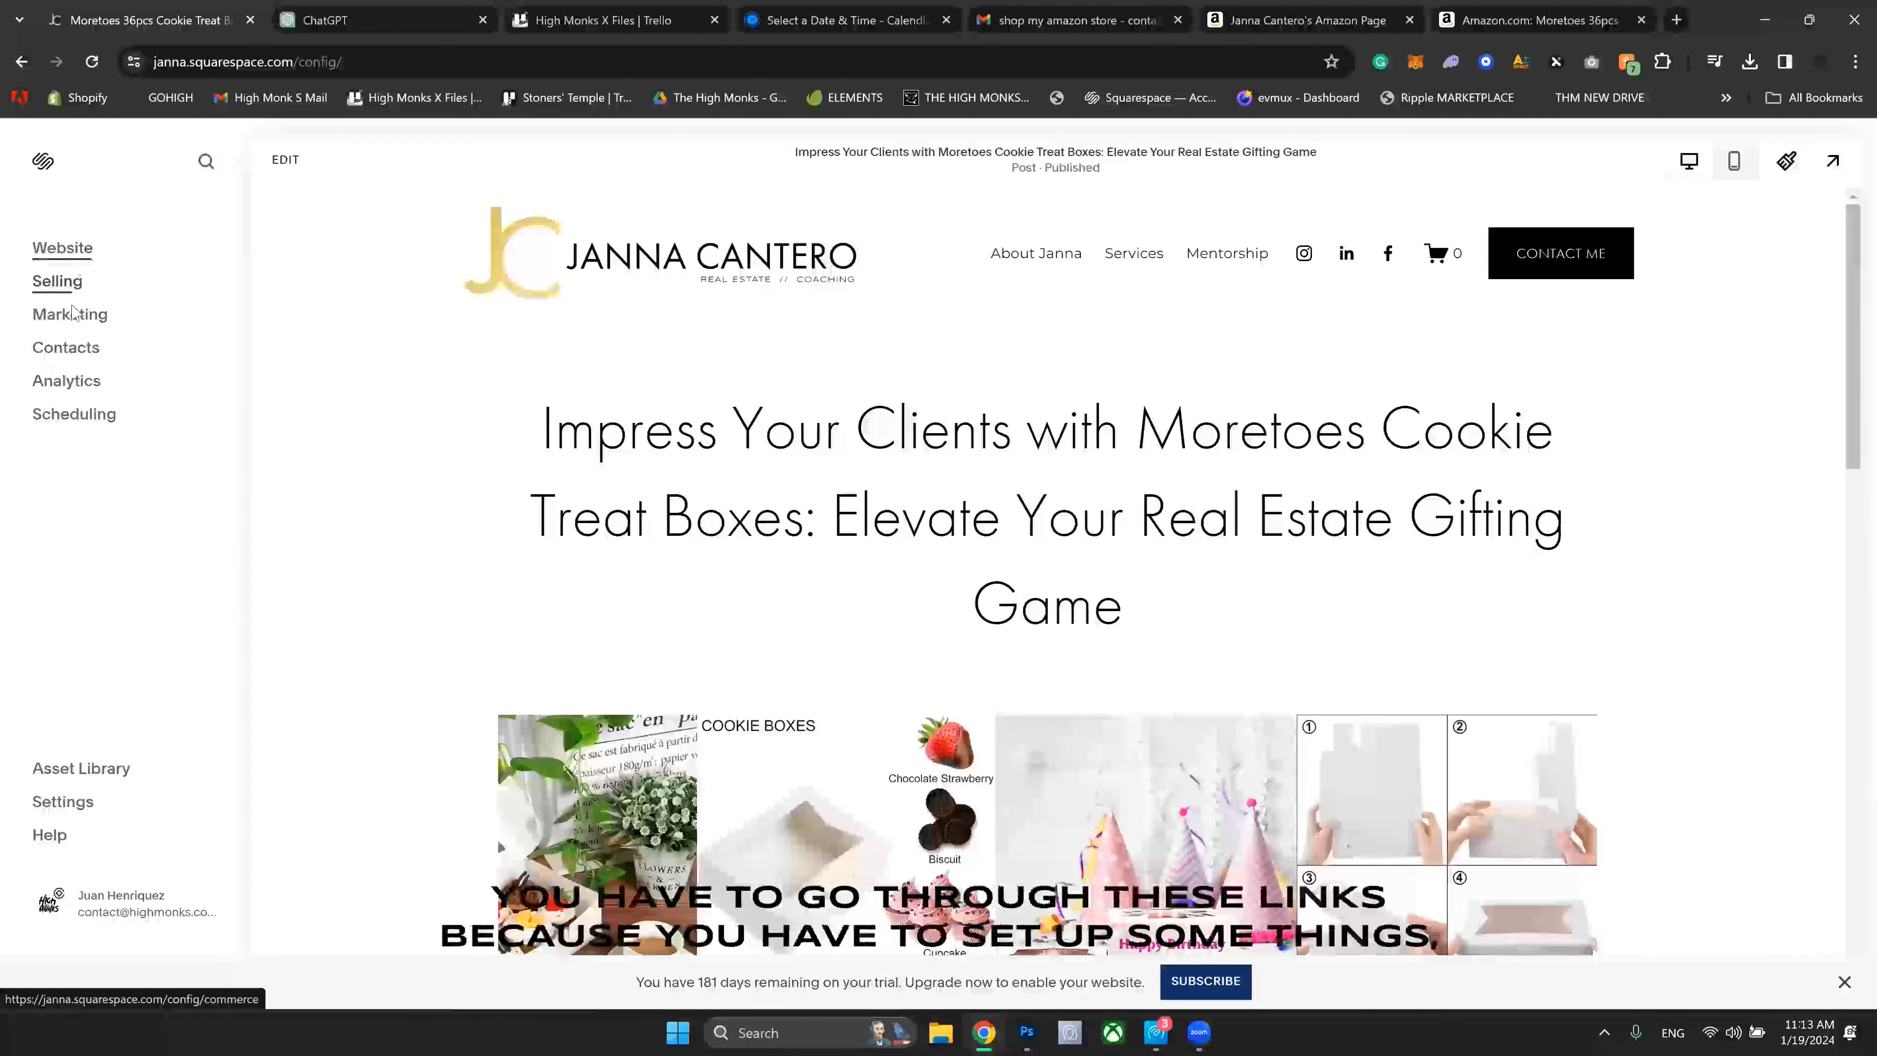
{"action": "left_click", "coordinate": [72, 285]}
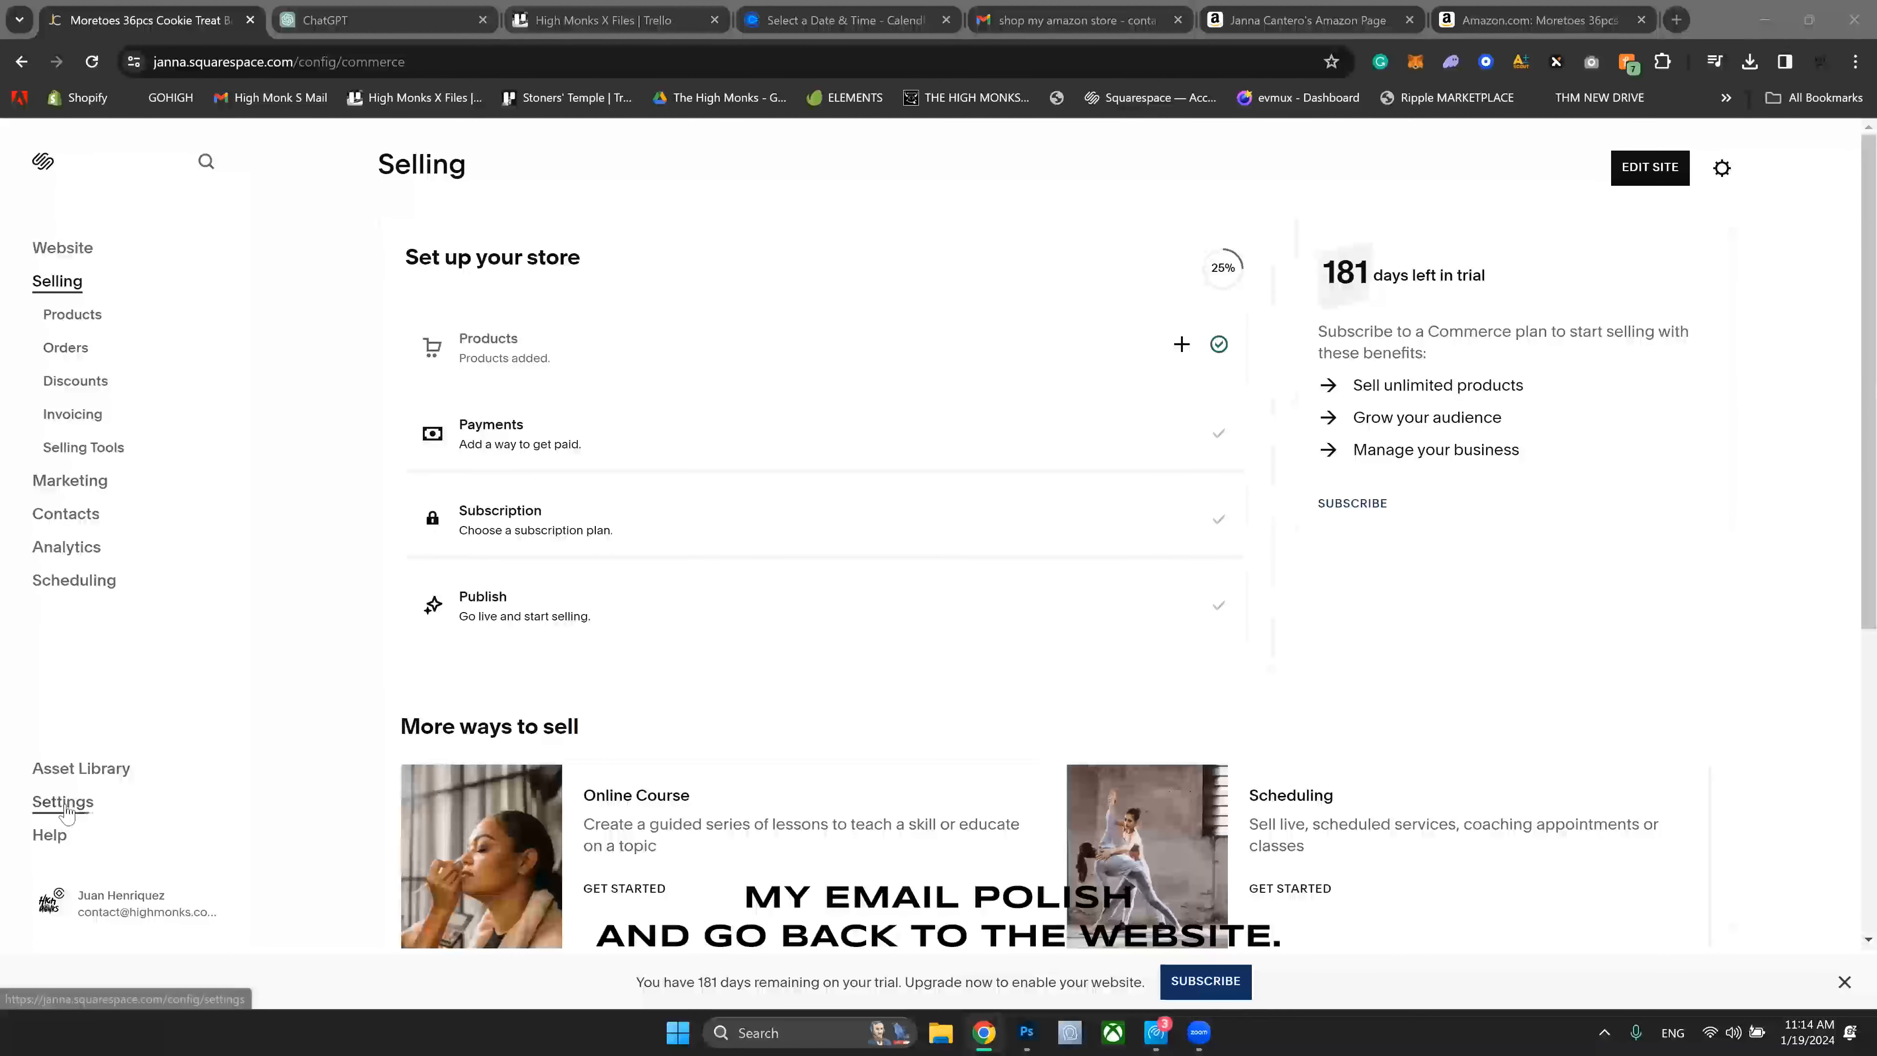
{"action": "left_click", "coordinate": [628, 428]}
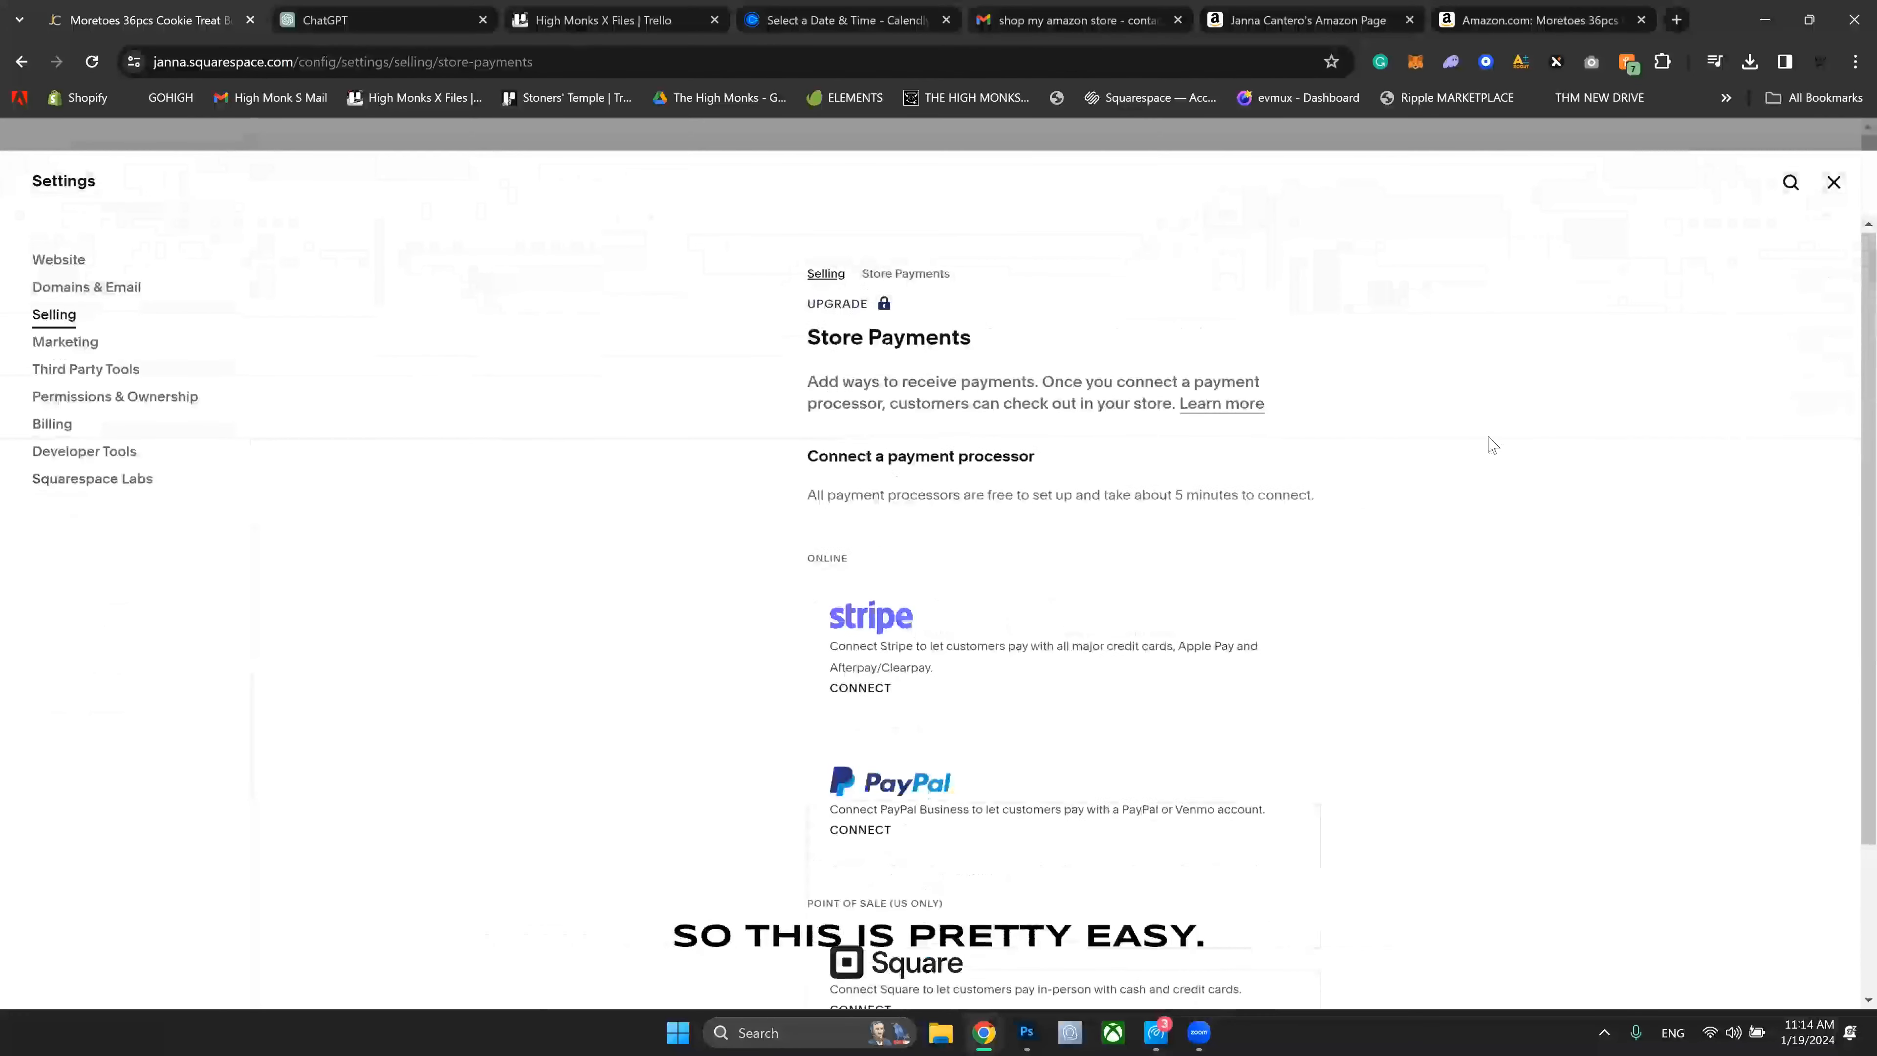
{"action": "scroll", "coordinate": [850, 449], "scroll_direction": "down", "scroll_amount": 3}
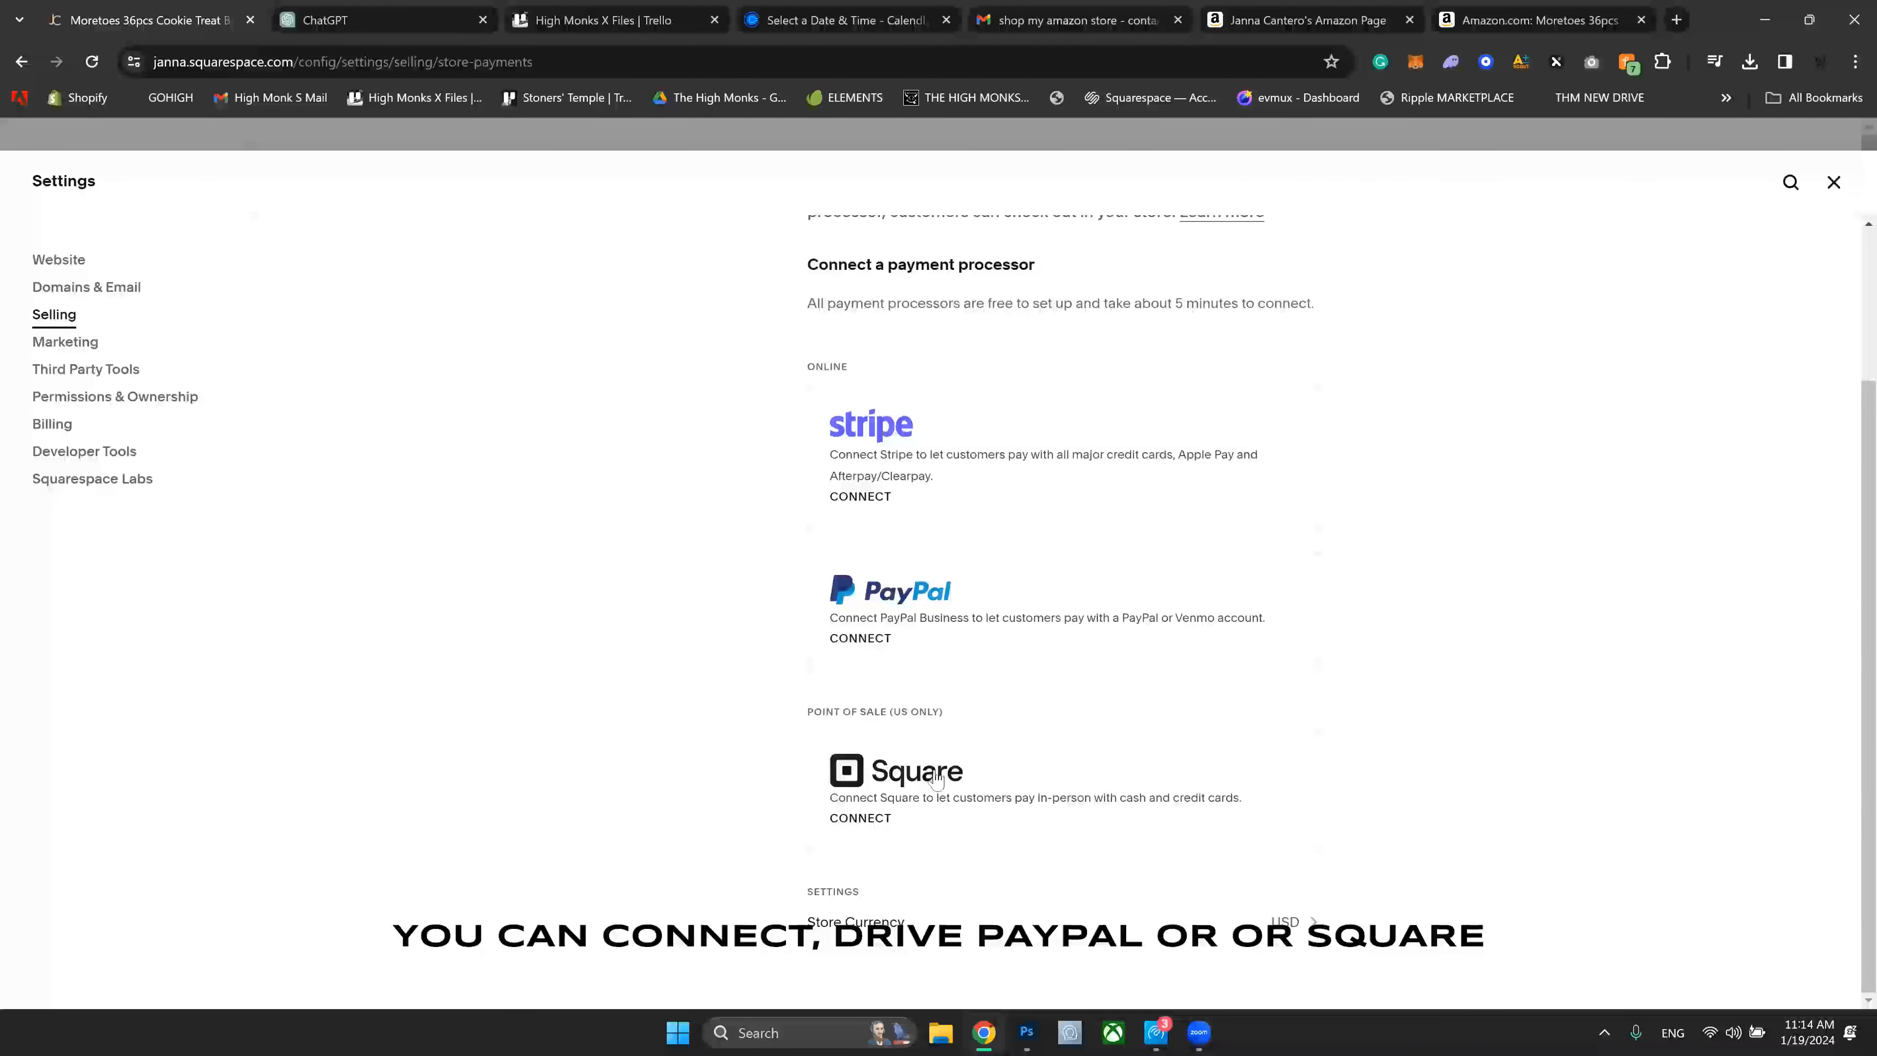
{"action": "scroll", "coordinate": [1160, 894], "scroll_direction": "up", "scroll_amount": 3}
{"action": "scroll", "coordinate": [1094, 932], "scroll_direction": "down", "scroll_amount": 3}
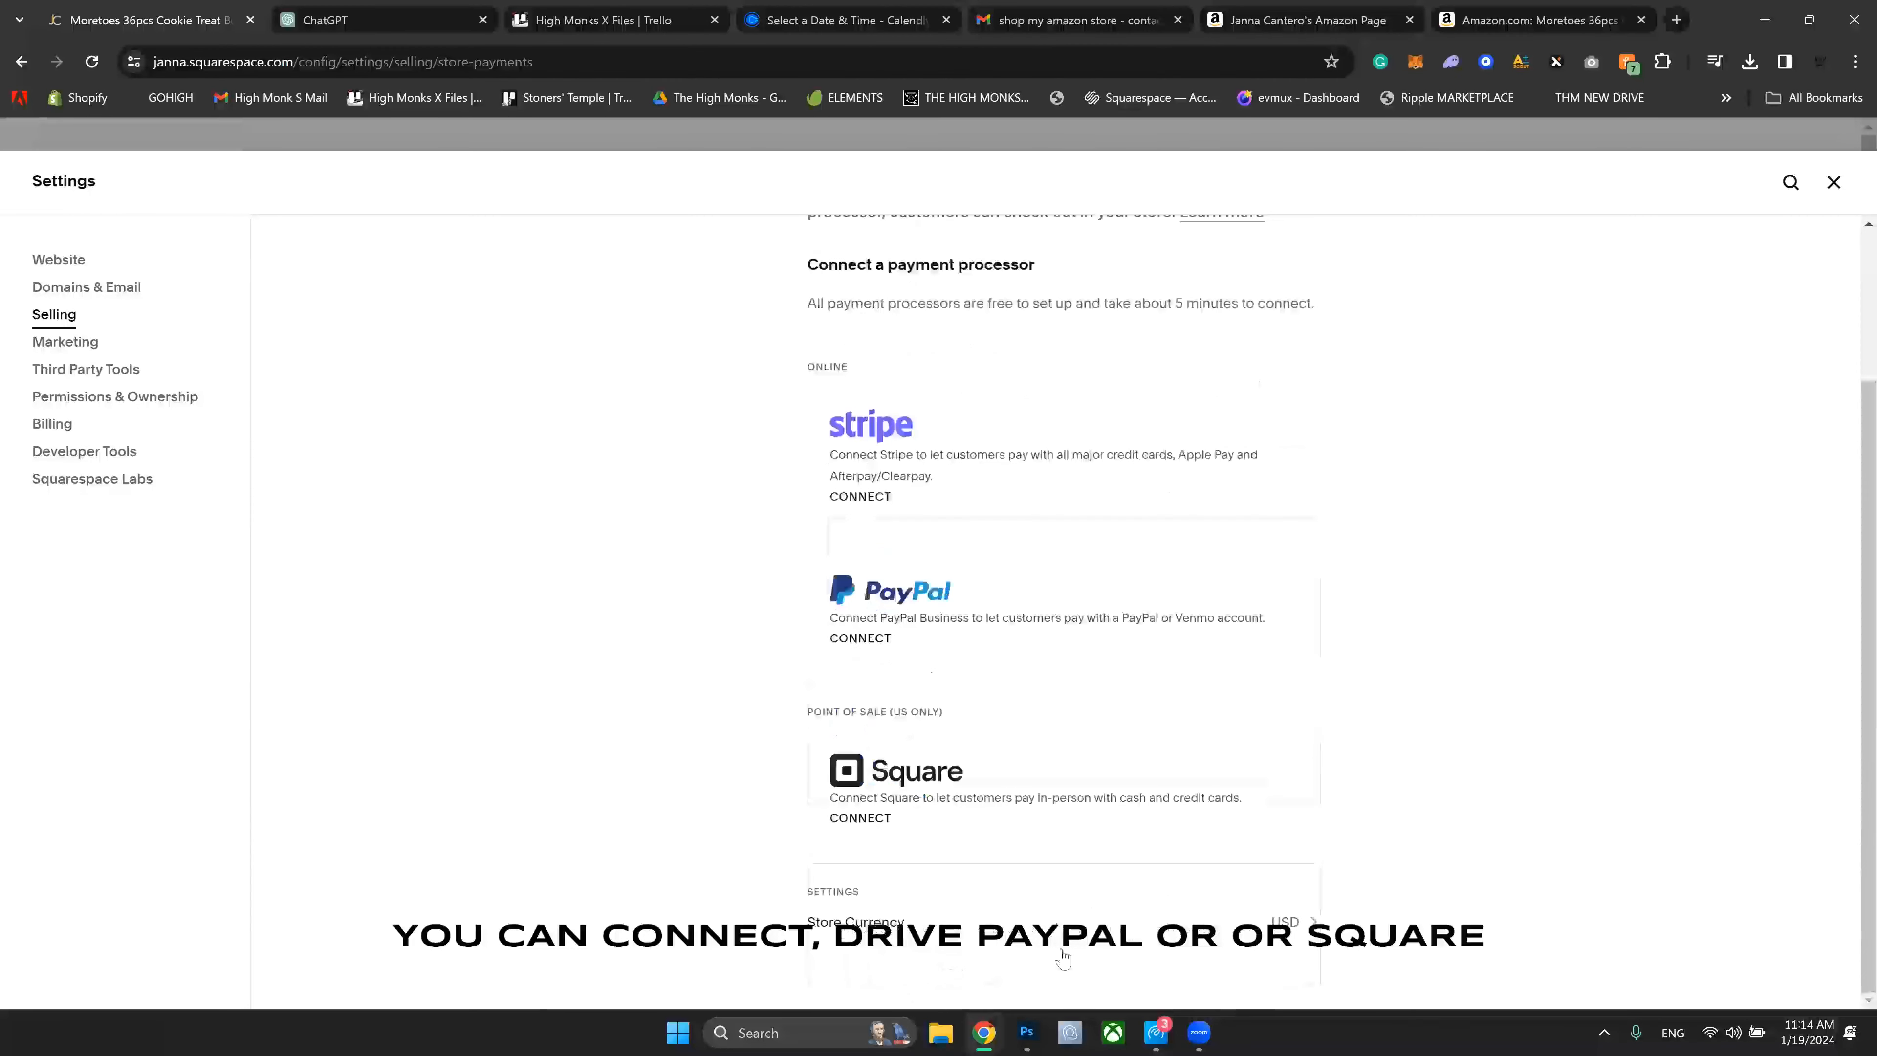
{"action": "scroll", "coordinate": [1078, 658], "scroll_direction": "up", "scroll_amount": 3}
{"action": "scroll", "coordinate": [1078, 656], "scroll_direction": "down", "scroll_amount": 2}
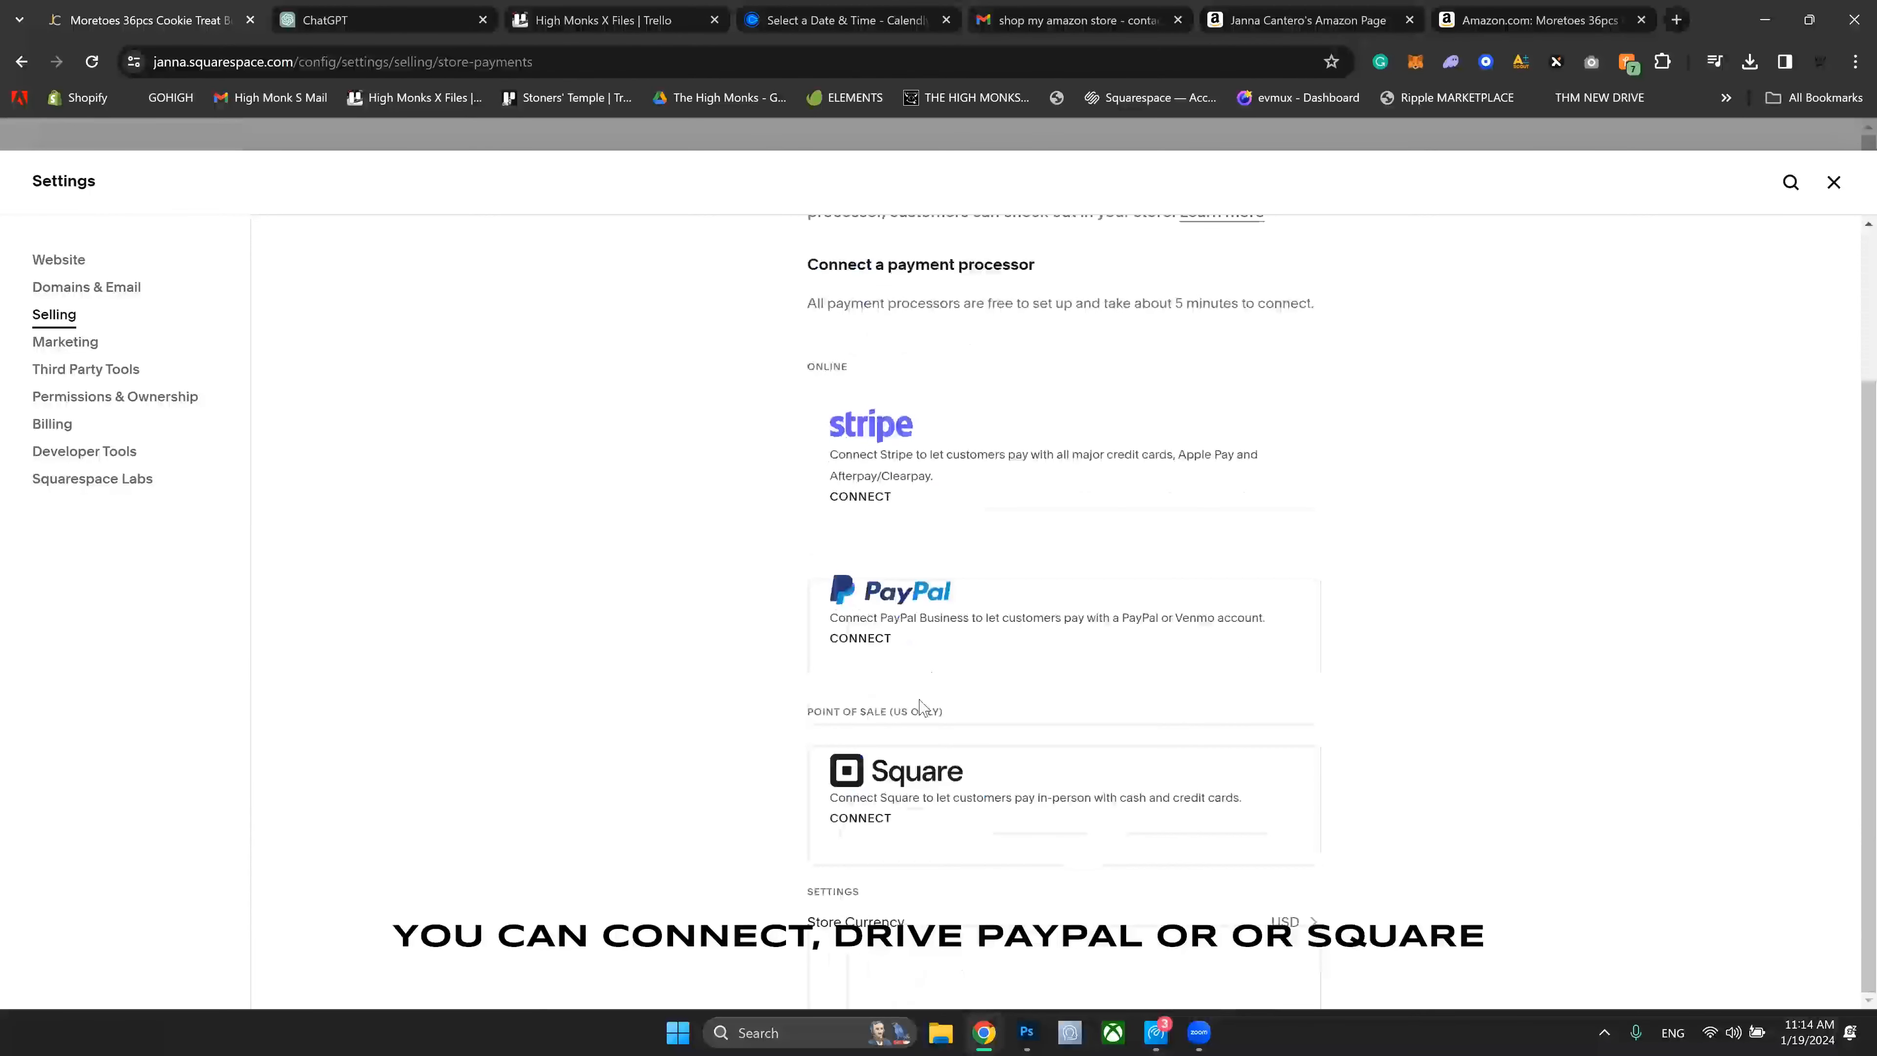
Step: Look at the Marketing and Selling settings categories, and close the settings
{"action": "left_click", "coordinate": [54, 340]}
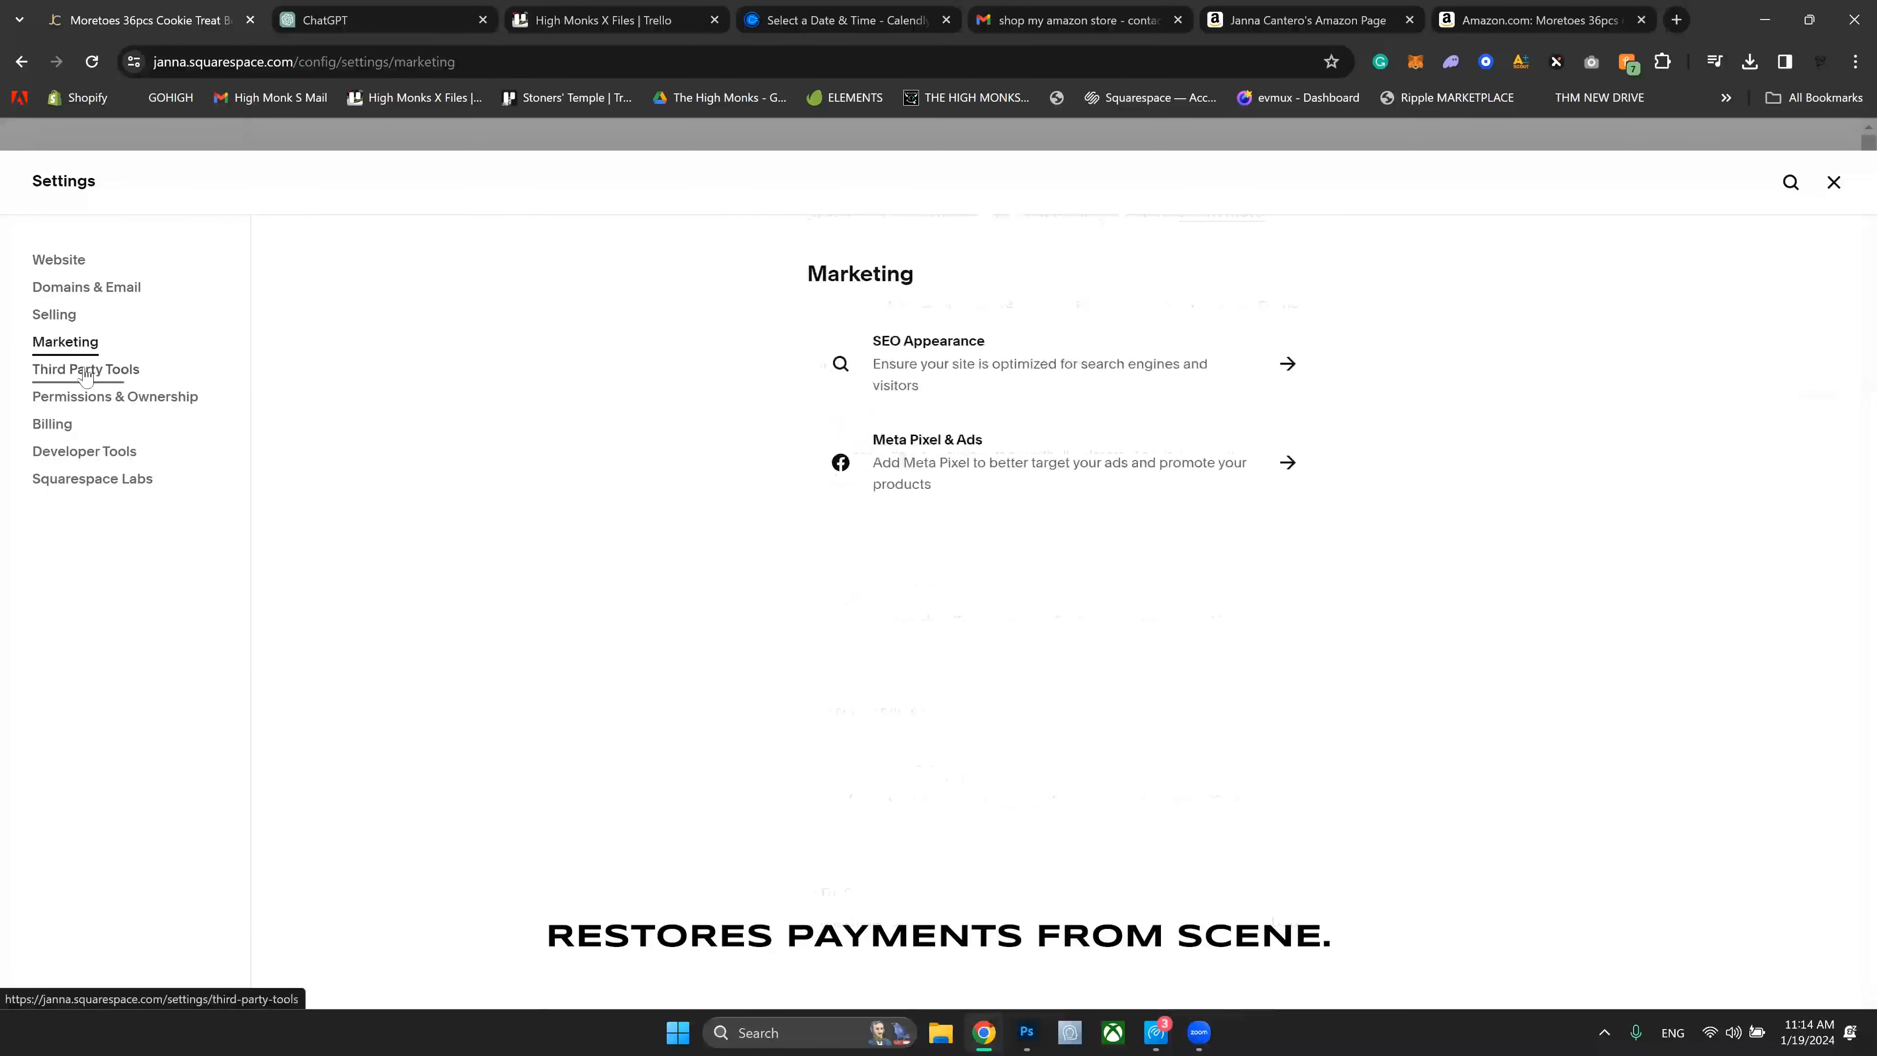
{"action": "left_click", "coordinate": [54, 313]}
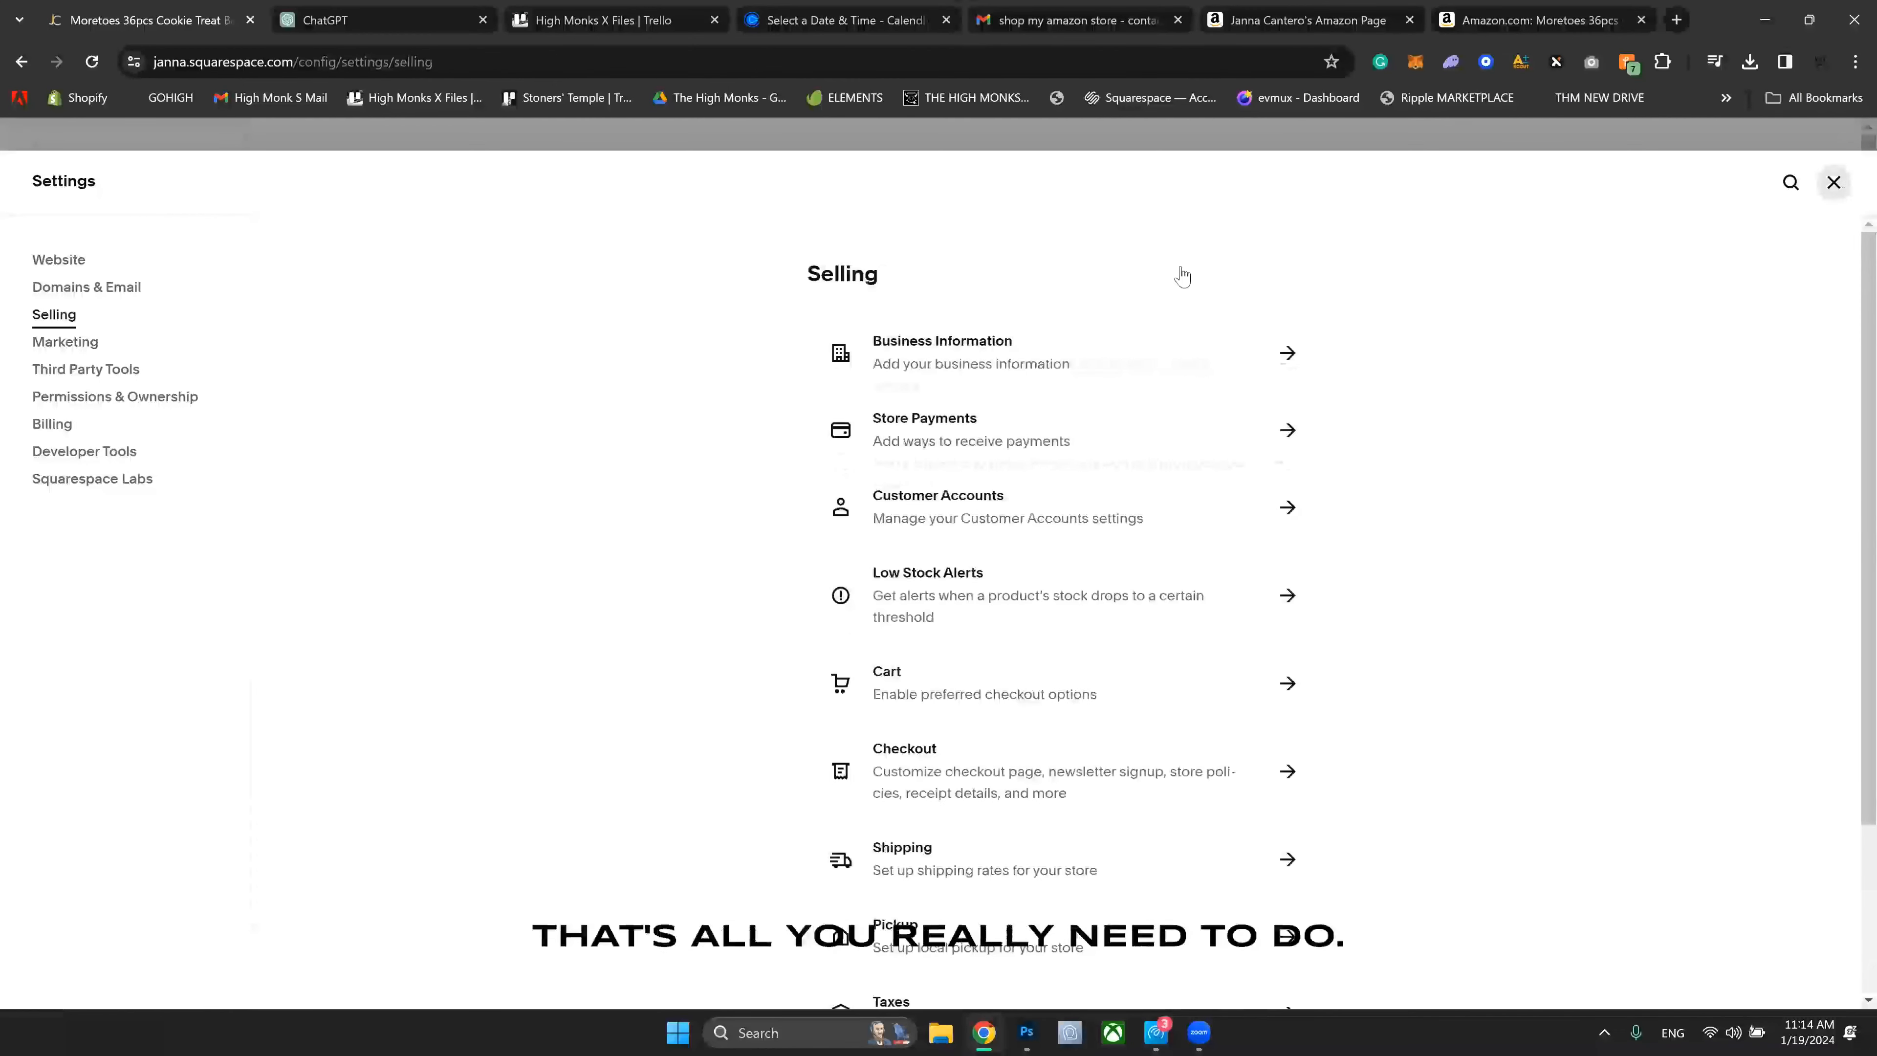
{"action": "left_click", "coordinate": [1833, 182]}
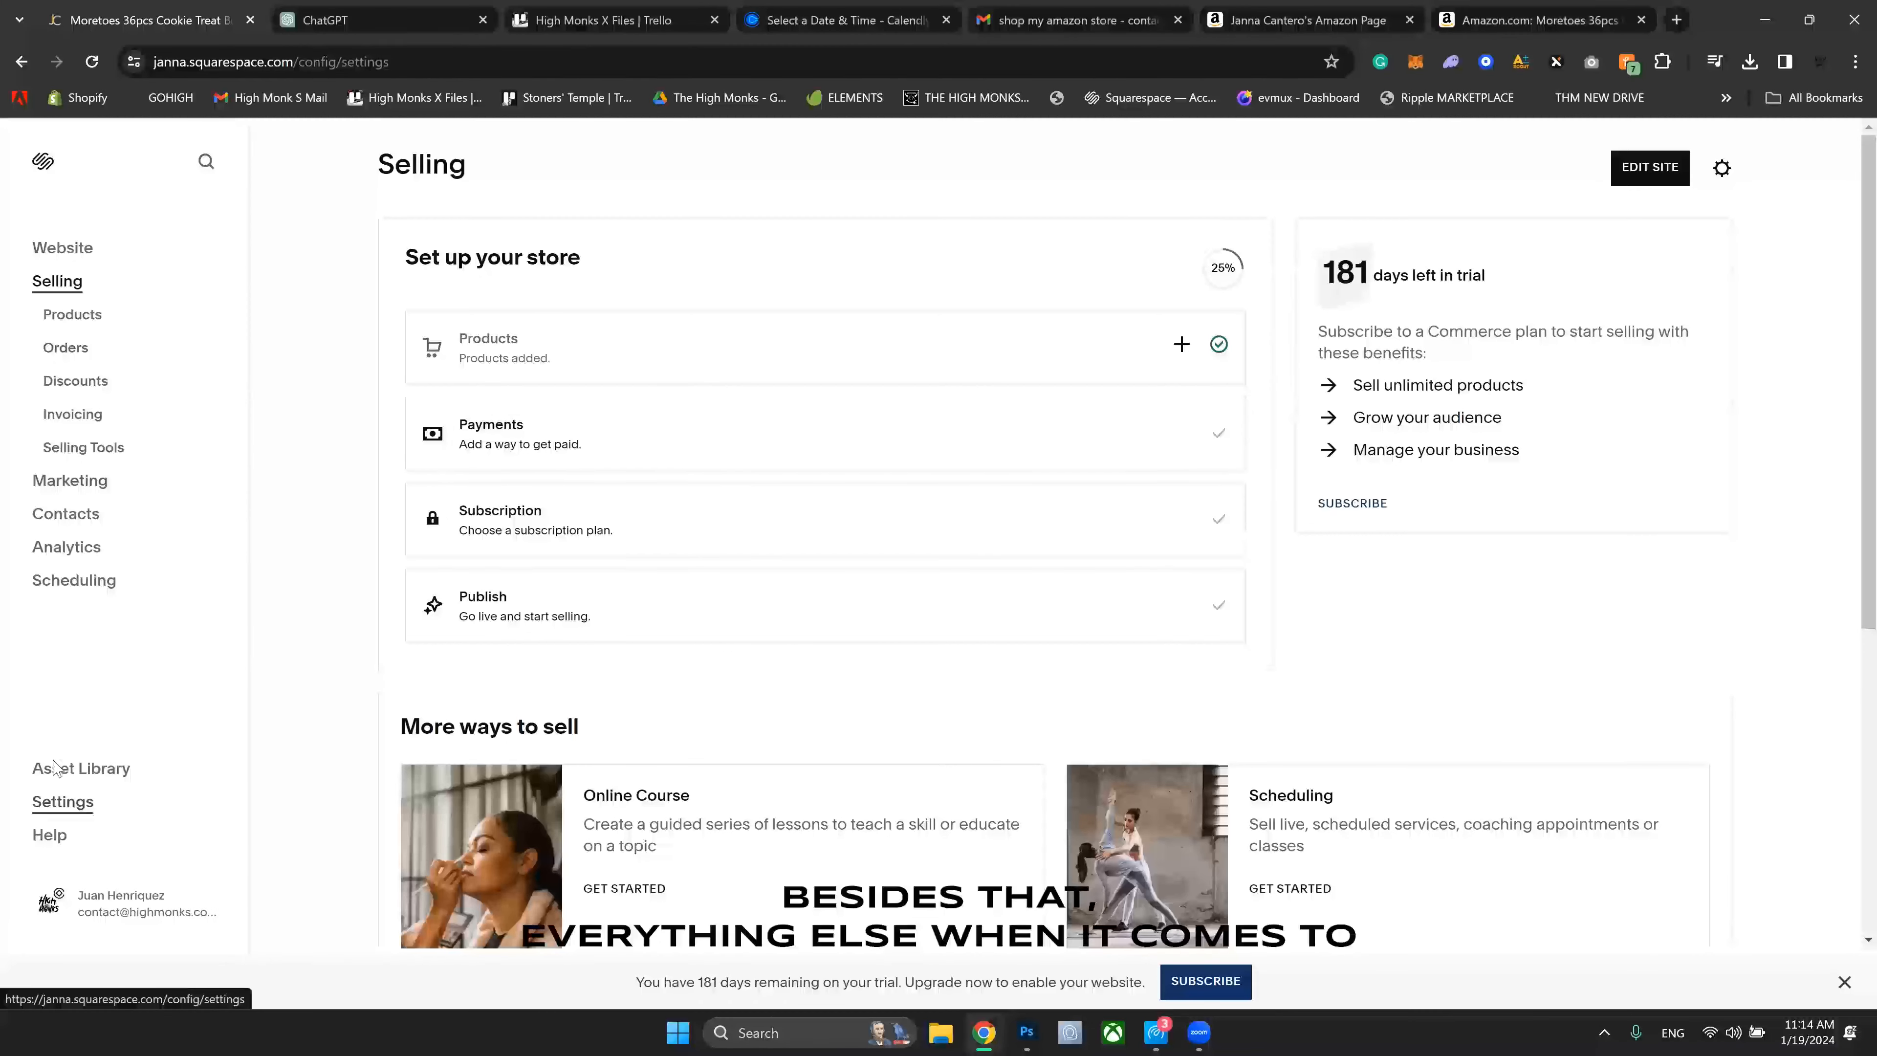
Step: Open the Domains settings, view the new domains on offer and their yearly prices, and close the settings without buying one
{"action": "left_click", "coordinate": [81, 810]}
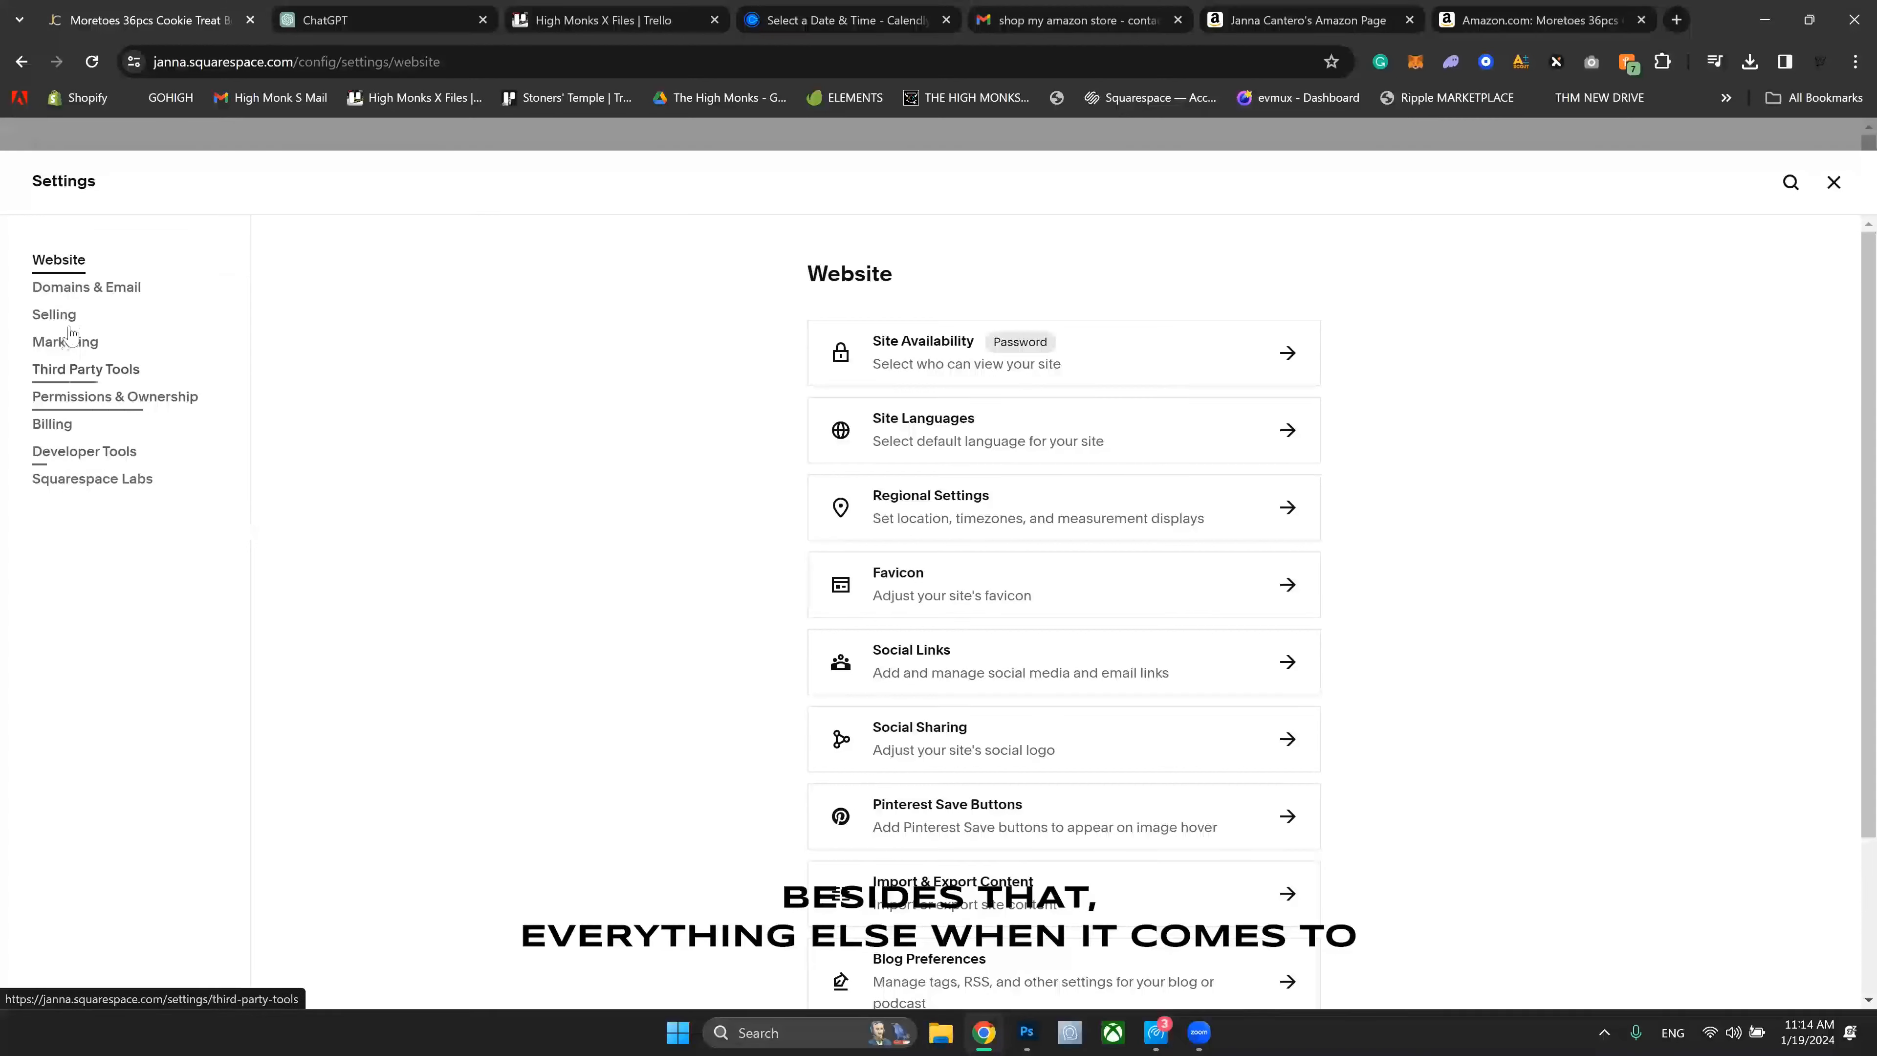
{"action": "left_click", "coordinate": [87, 293]}
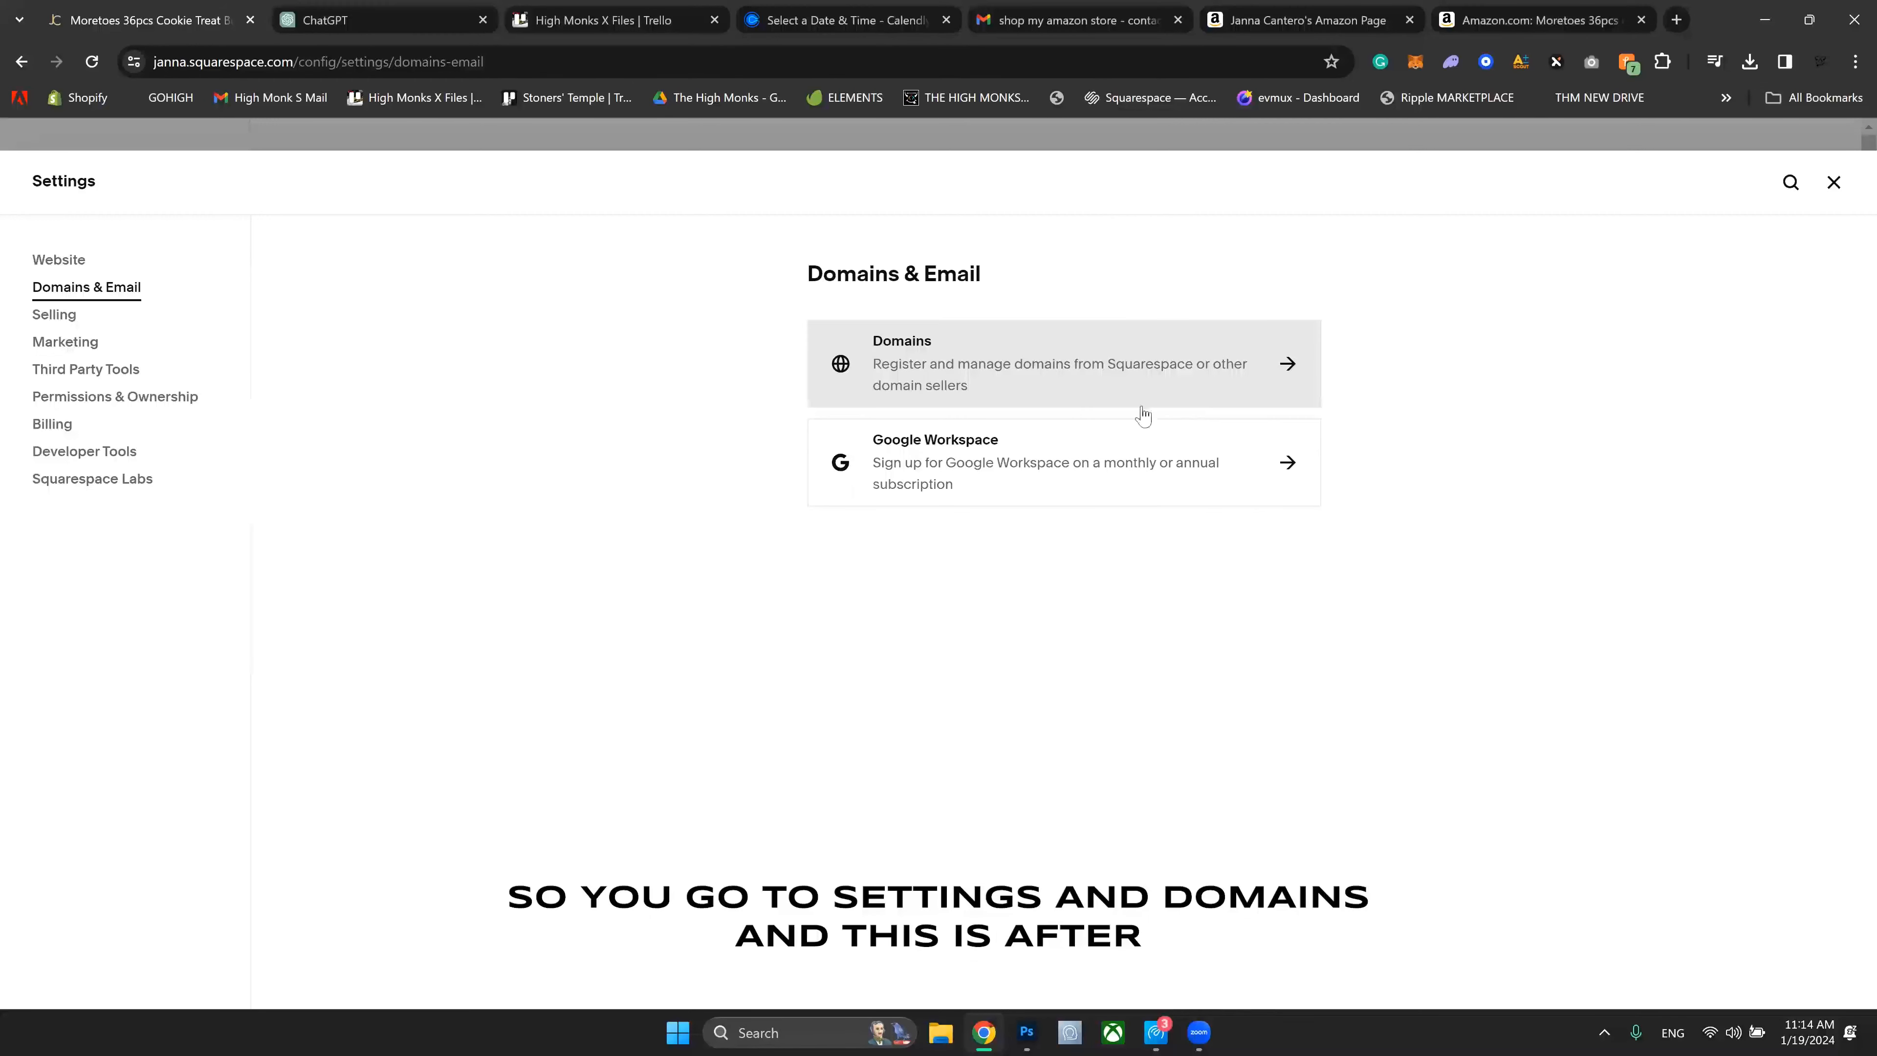
{"action": "left_click", "coordinate": [1067, 362]}
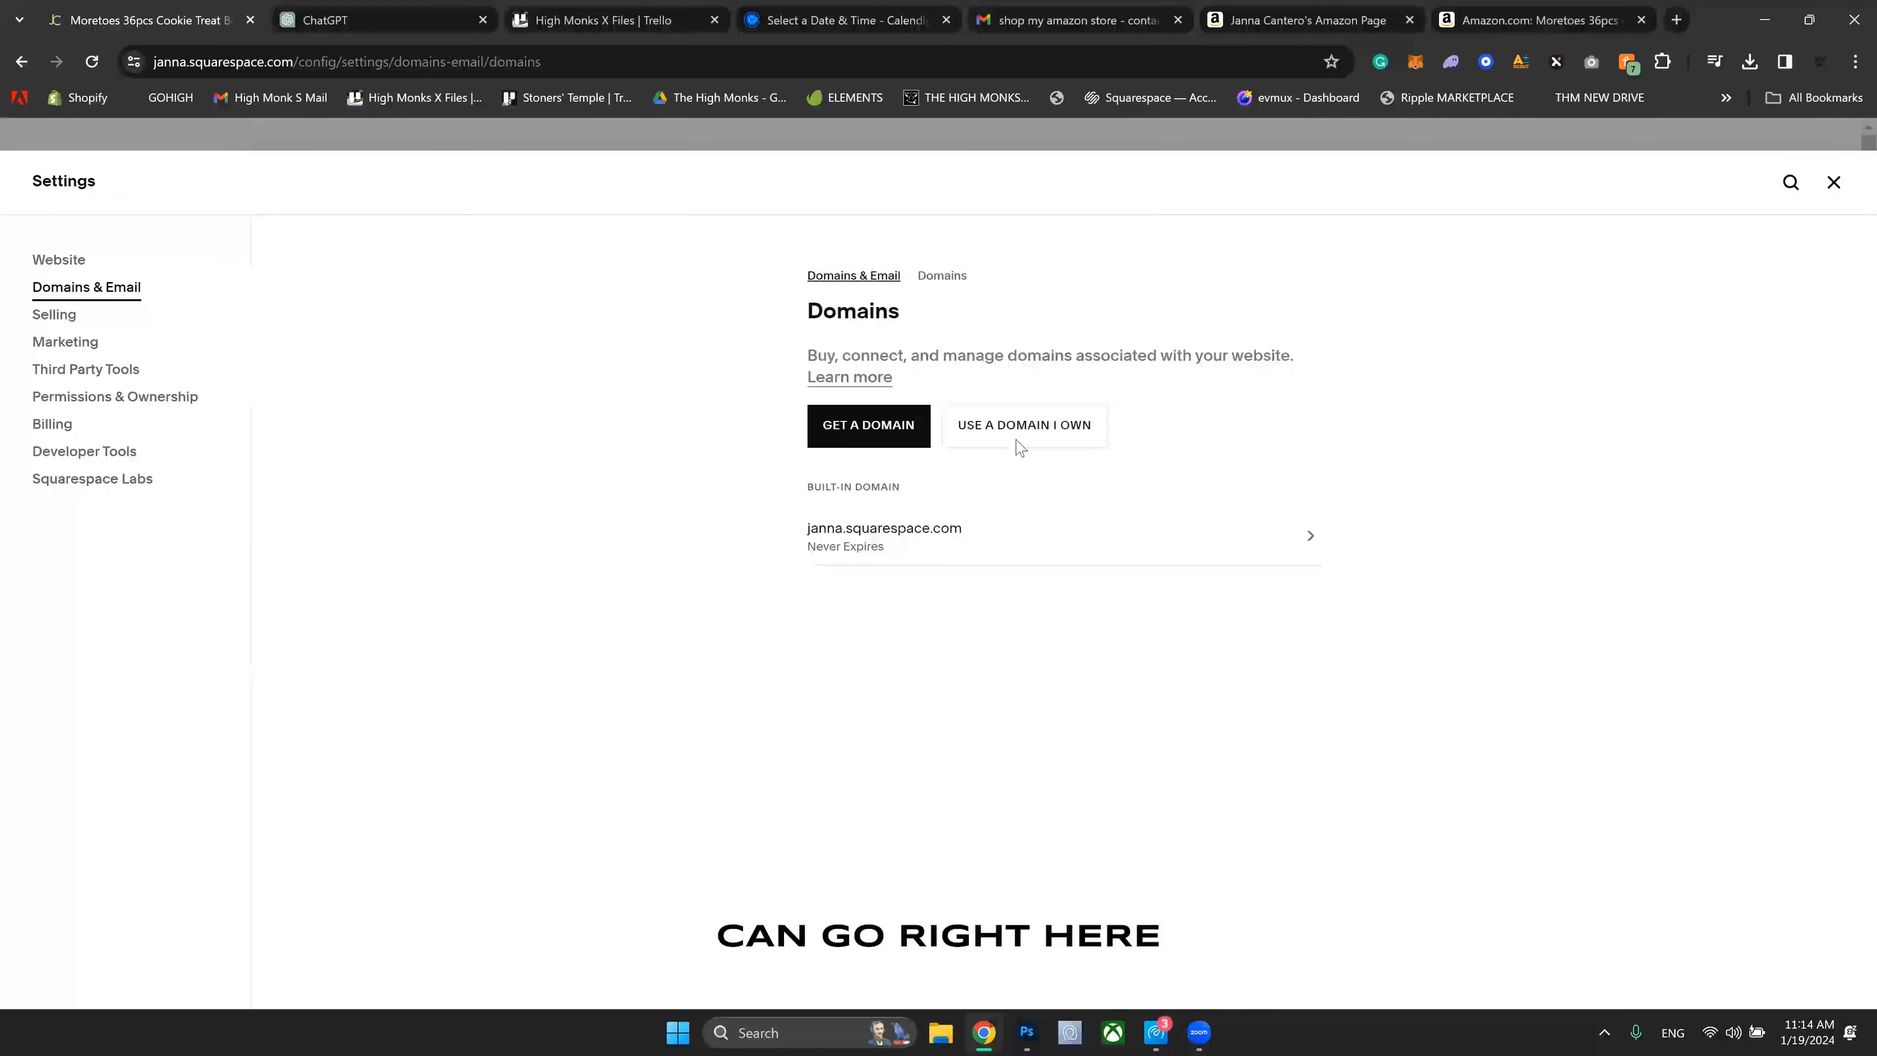
{"action": "left_click", "coordinate": [870, 433]}
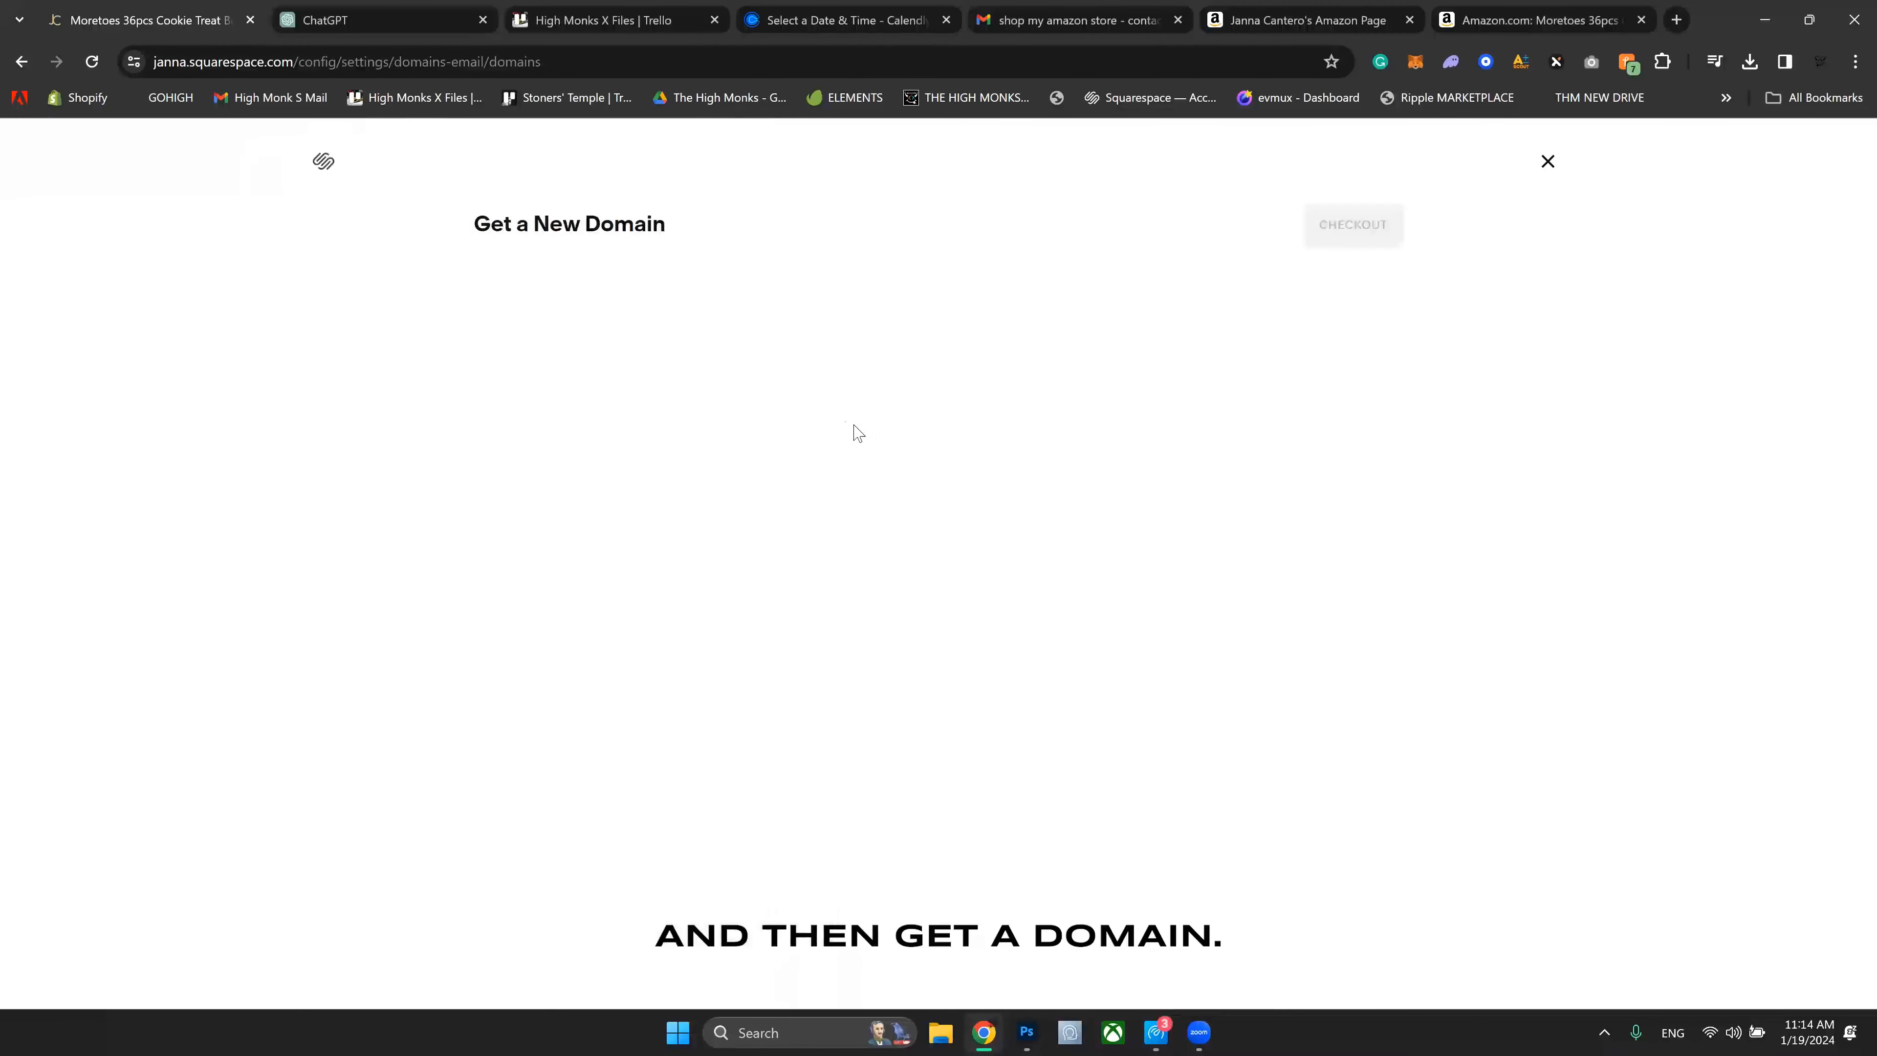
{"action": "left_click", "coordinate": [706, 290]}
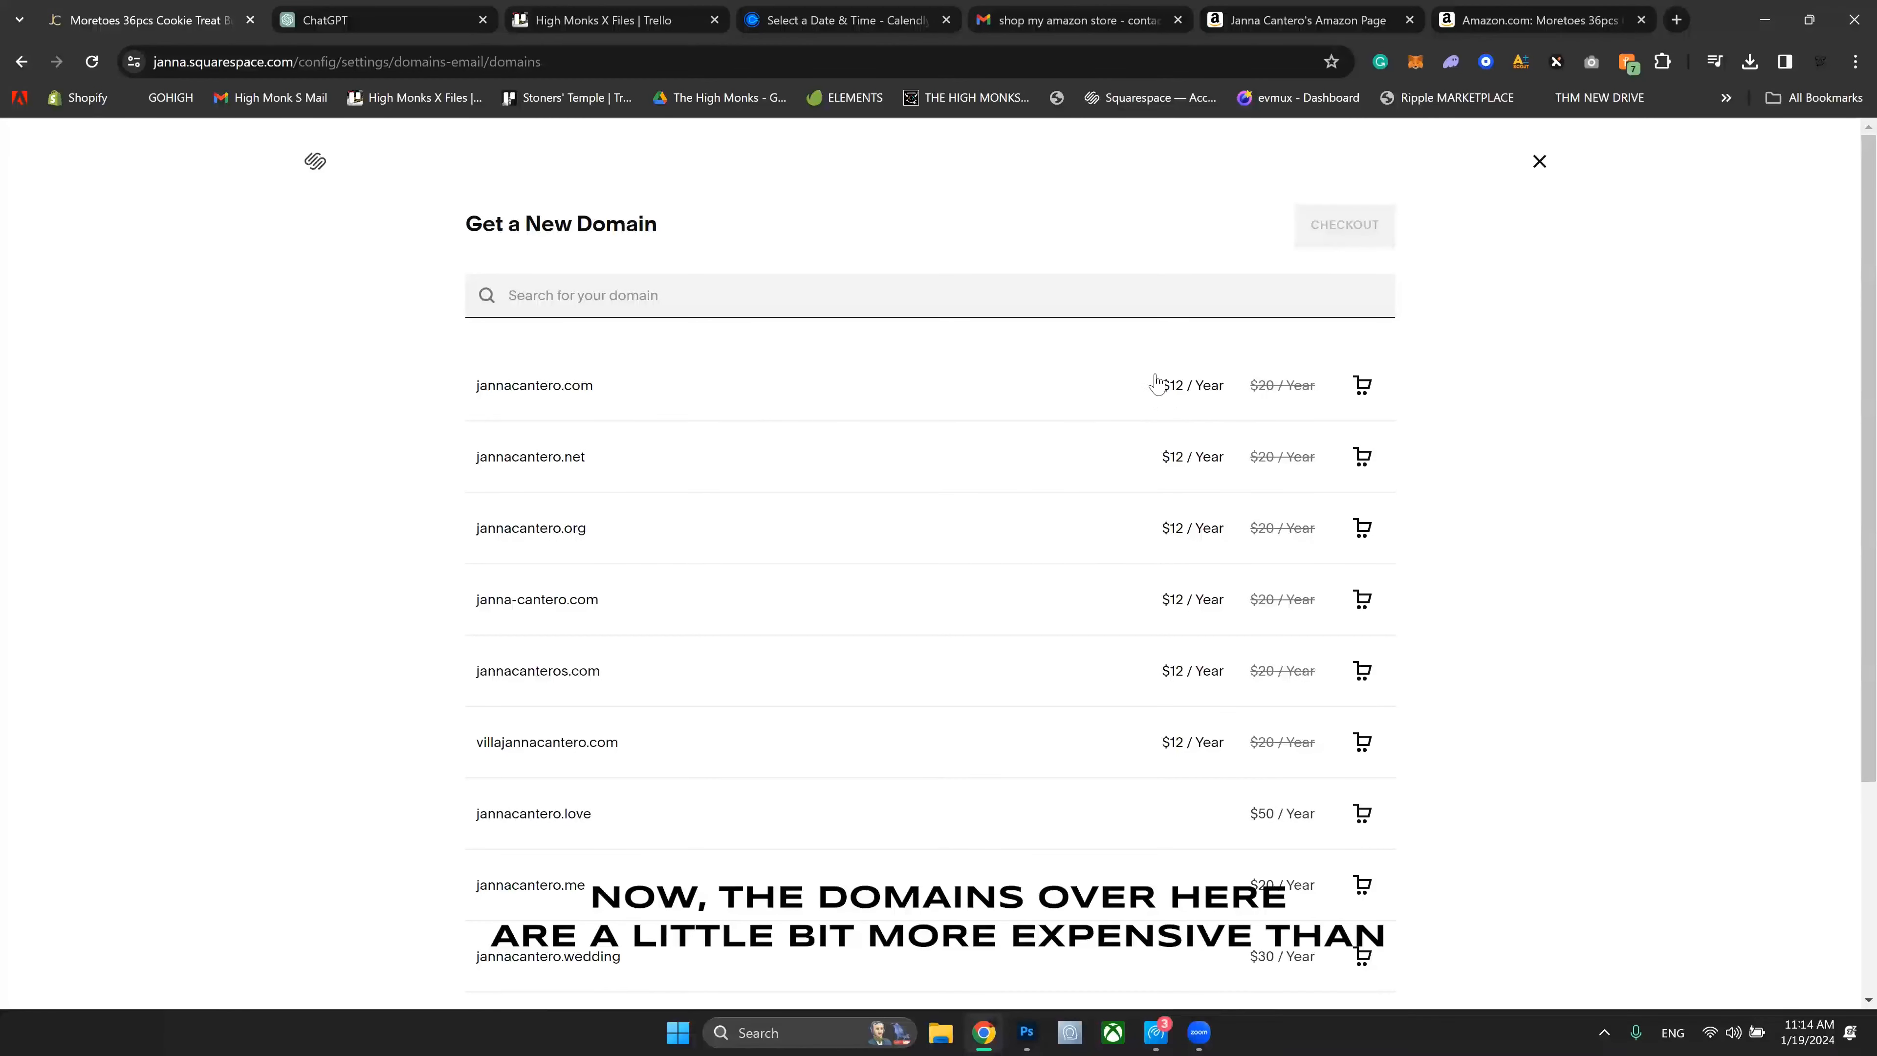
{"action": "left_click", "coordinate": [1539, 169]}
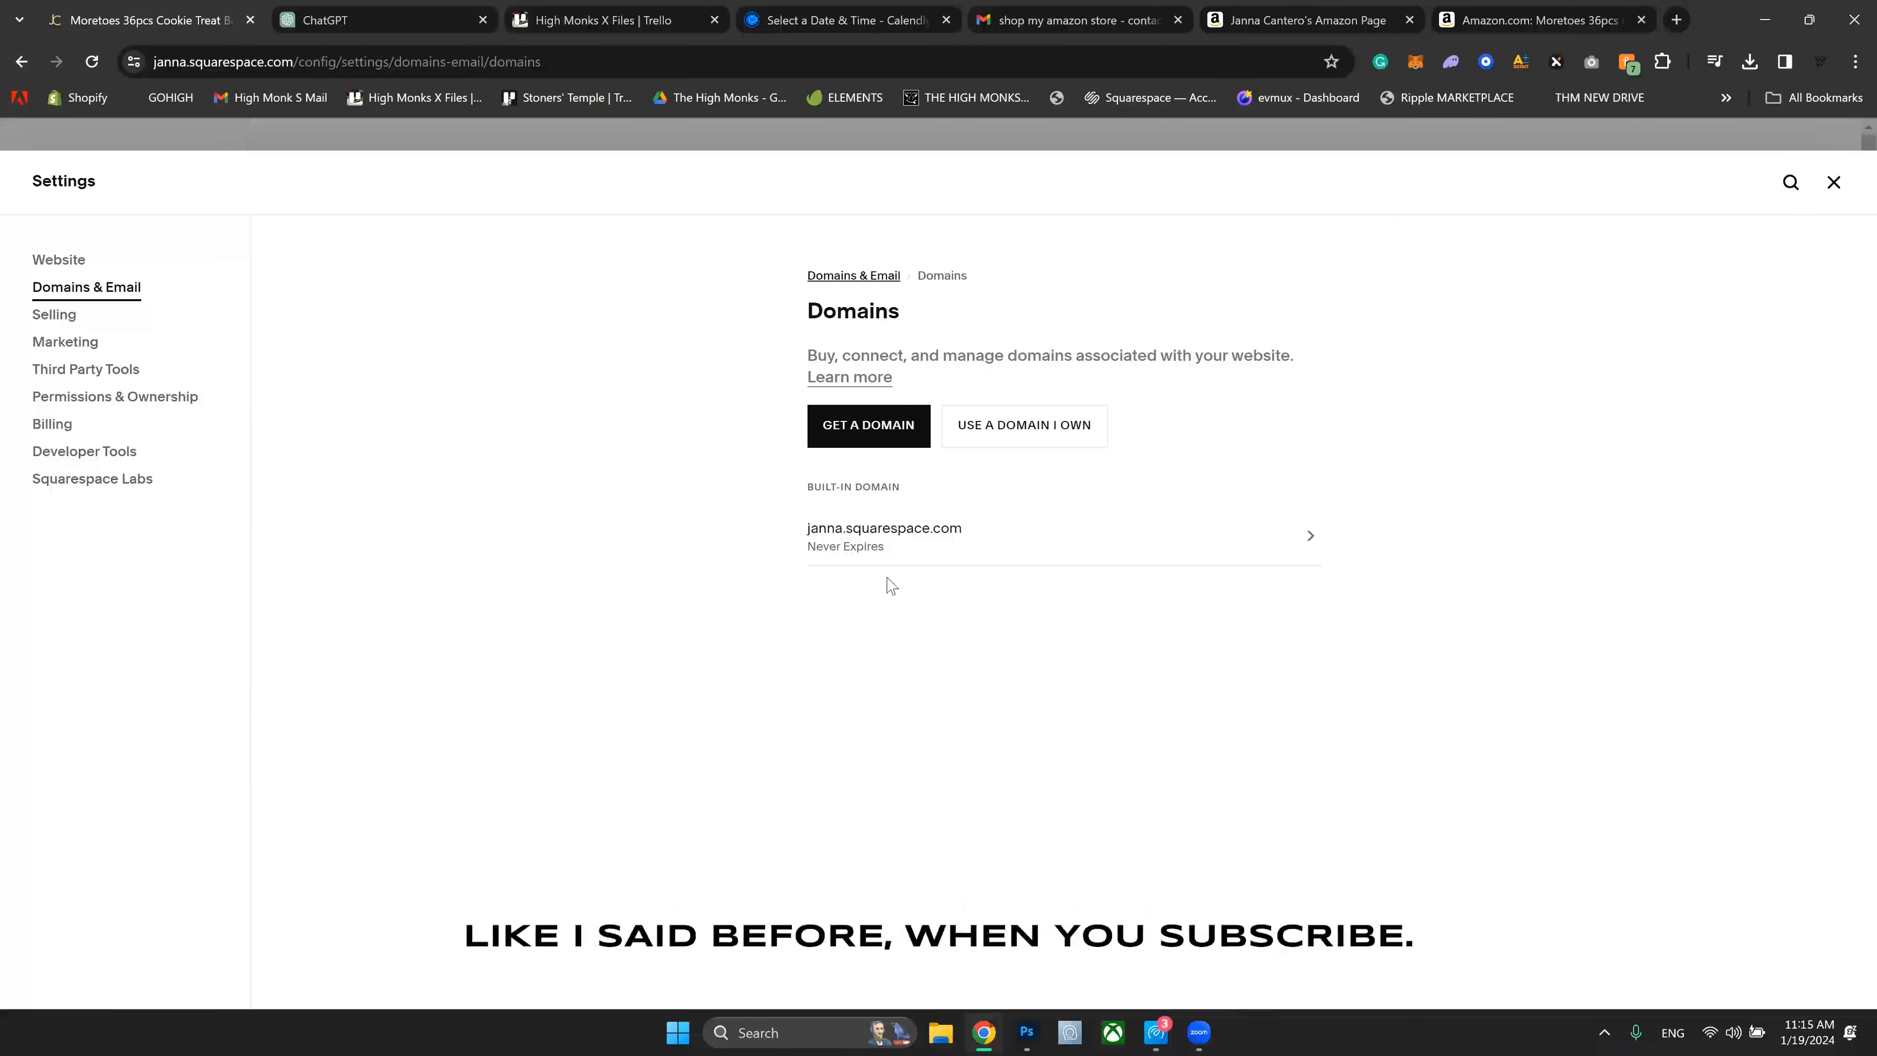
{"action": "left_click", "coordinate": [1833, 182]}
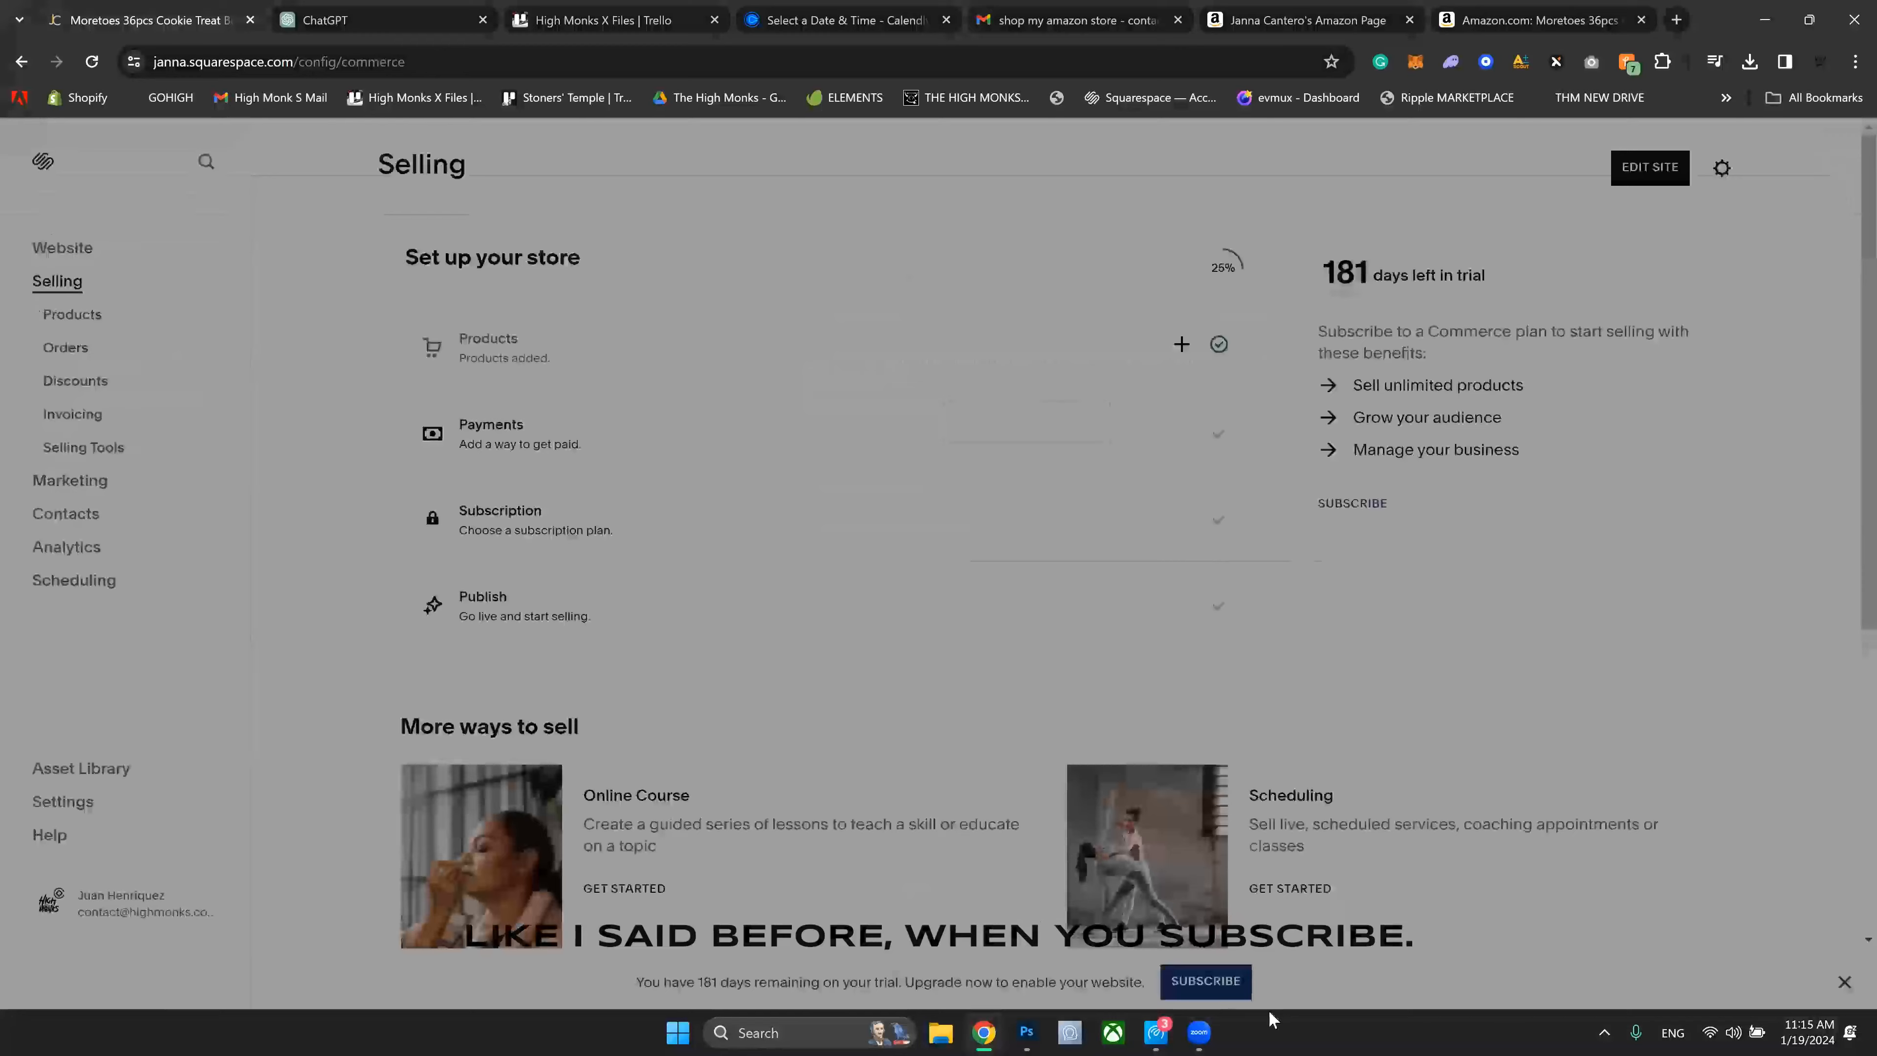
Step: Open the subscription plans and compare the monthly prices of the Personal and Business plans
{"action": "left_click", "coordinate": [1206, 984]}
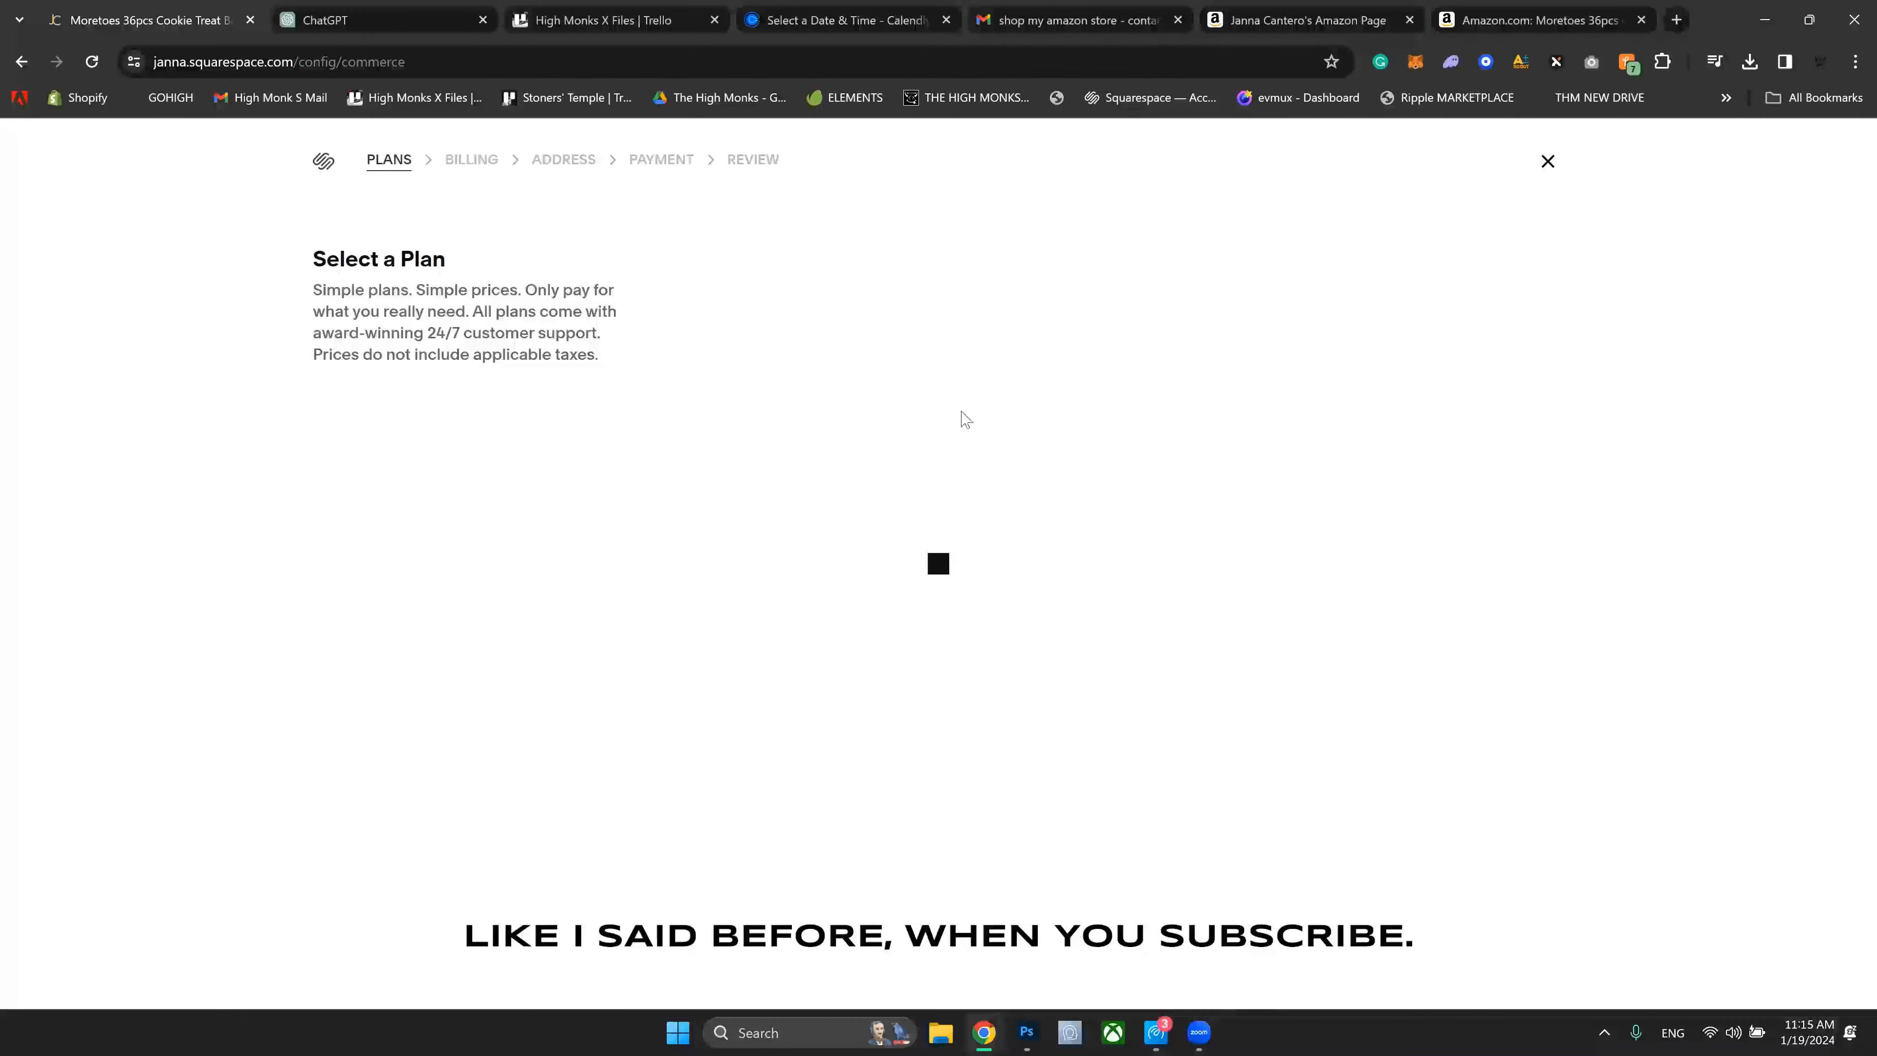
{"action": "scroll", "coordinate": [820, 409], "scroll_direction": "down", "scroll_amount": 2}
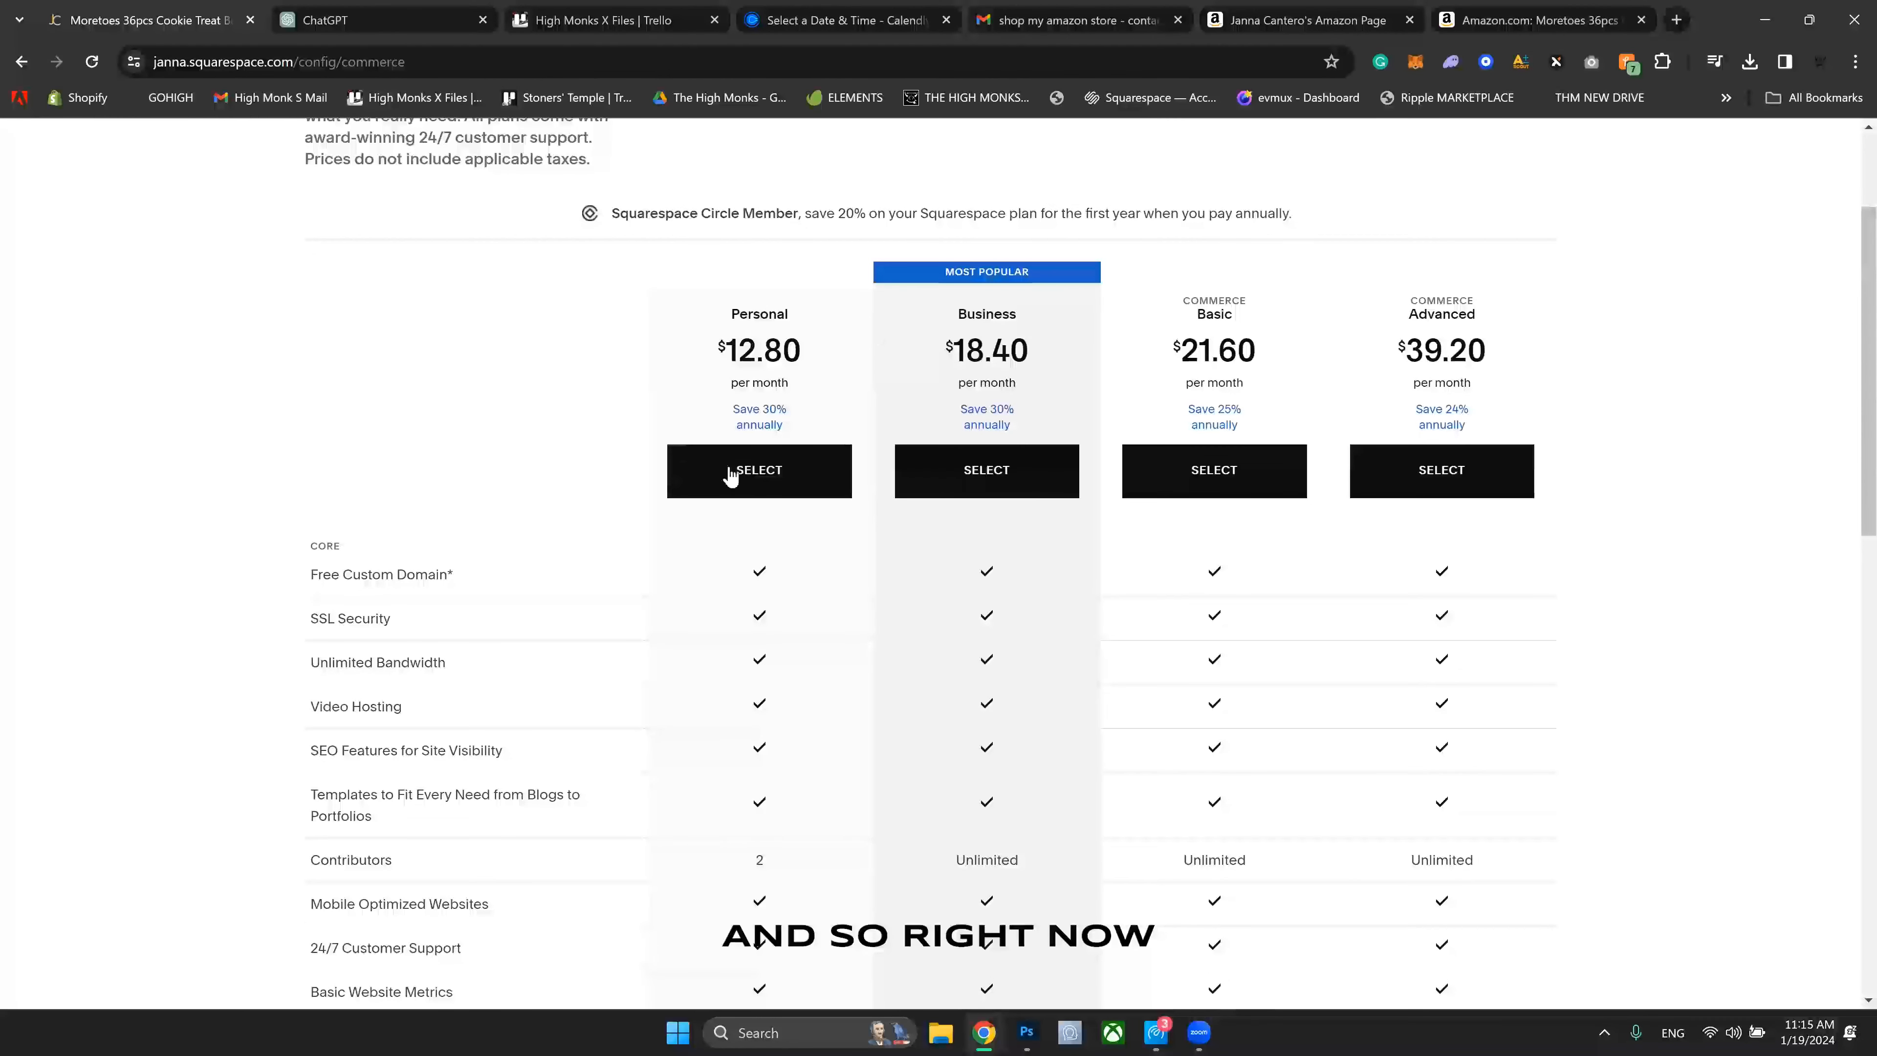
{"action": "left_click_drag", "start_coordinate": [985, 343], "coordinate": [1009, 349]}
{"action": "left_click", "coordinate": [810, 351]}
{"action": "left_click_drag", "start_coordinate": [739, 352], "coordinate": [994, 347]}
{"action": "left_click", "coordinate": [994, 348]}
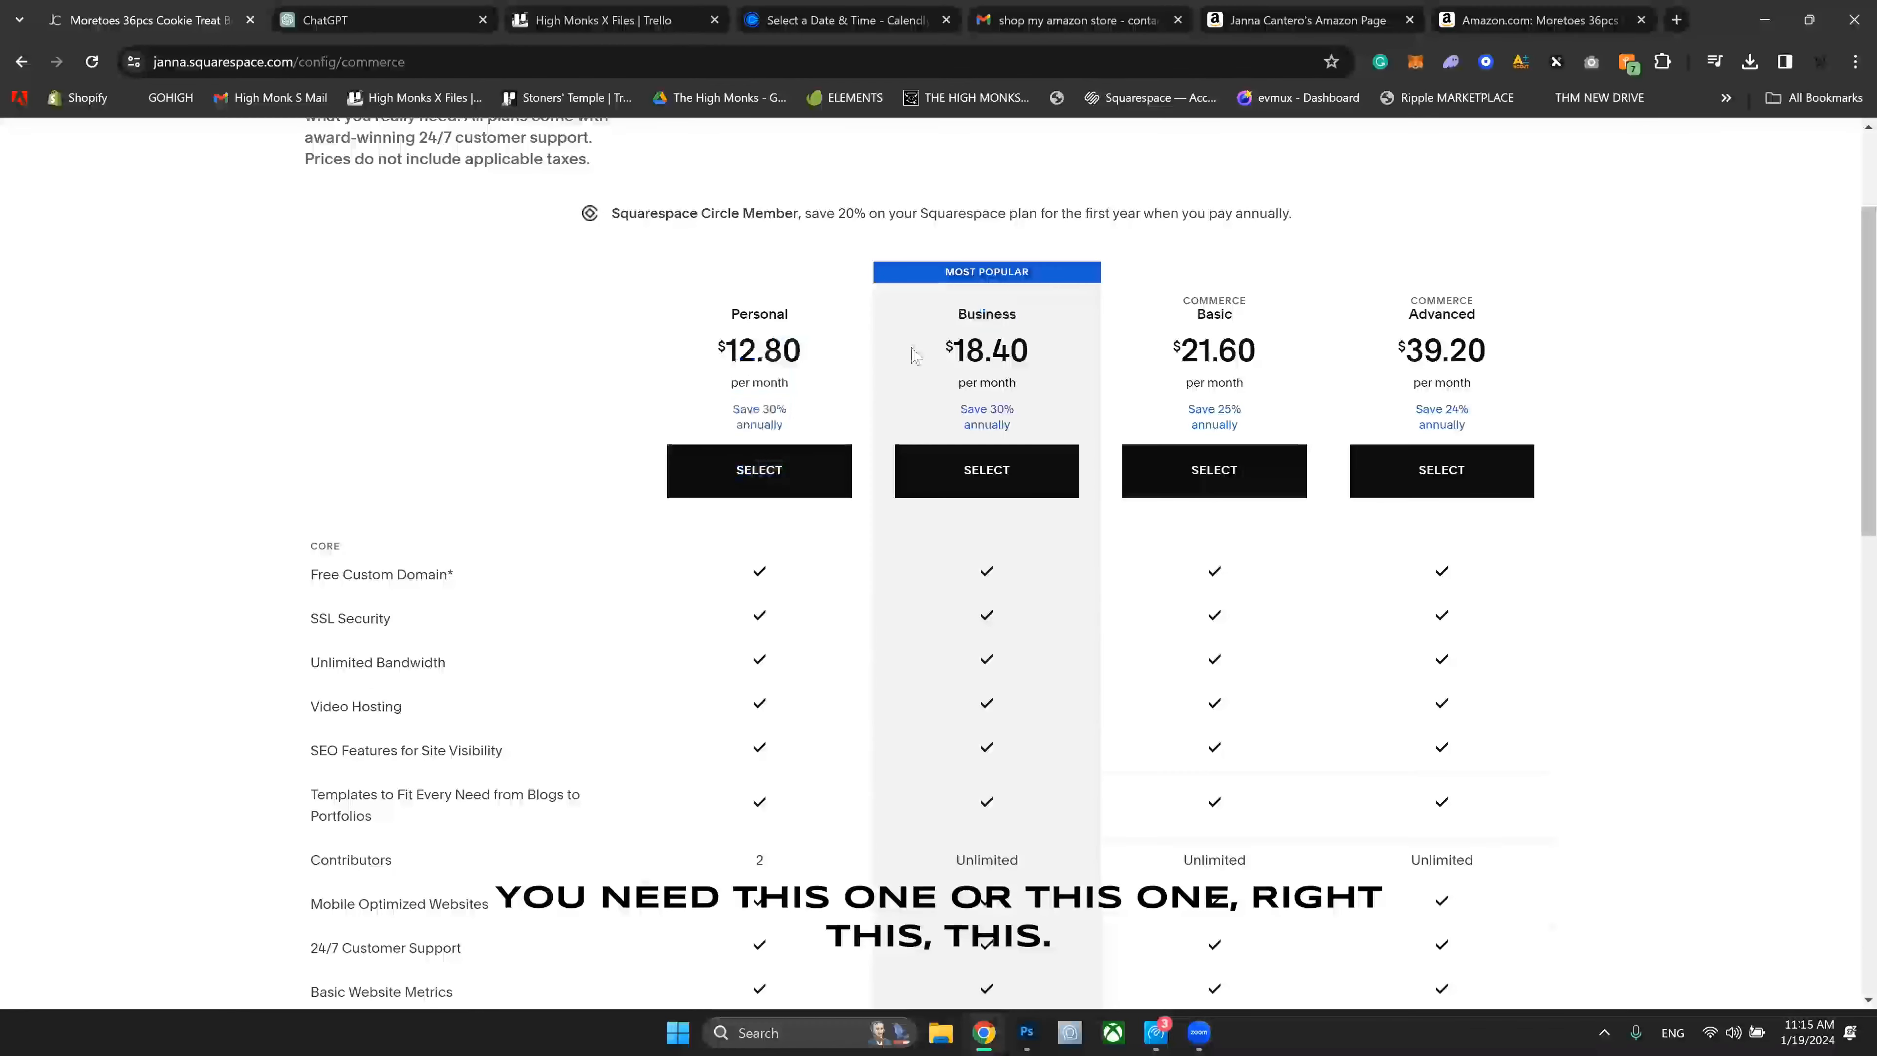
Step: Examine the Commerce section of the plan comparison for each plan's transaction fees on physical products and services
{"action": "scroll", "coordinate": [994, 436], "scroll_direction": "down", "scroll_amount": 4}
{"action": "scroll", "coordinate": [990, 454], "scroll_direction": "down", "scroll_amount": 2}
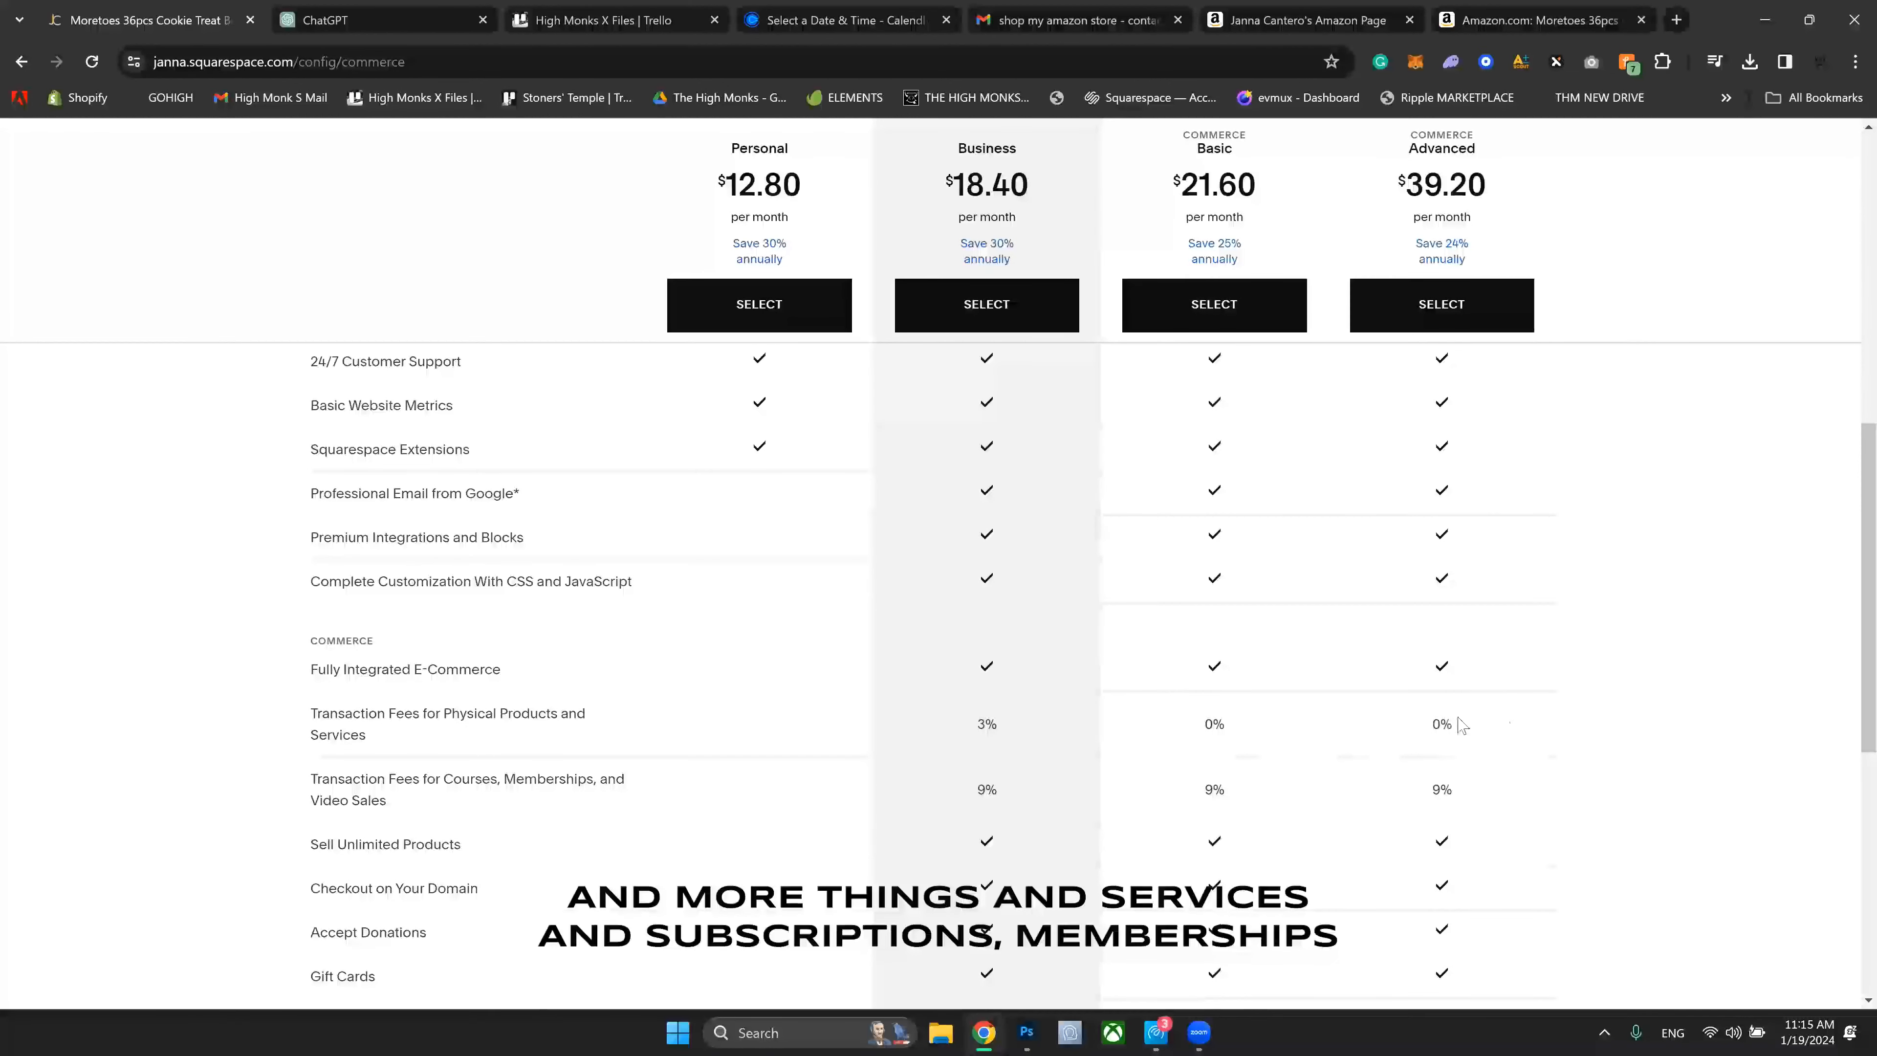
{"action": "scroll", "coordinate": [1316, 658], "scroll_direction": "down", "scroll_amount": 1}
{"action": "scroll", "coordinate": [1493, 740], "scroll_direction": "up", "scroll_amount": 1}
{"action": "left_click_drag", "start_coordinate": [1495, 741], "coordinate": [1185, 734]}
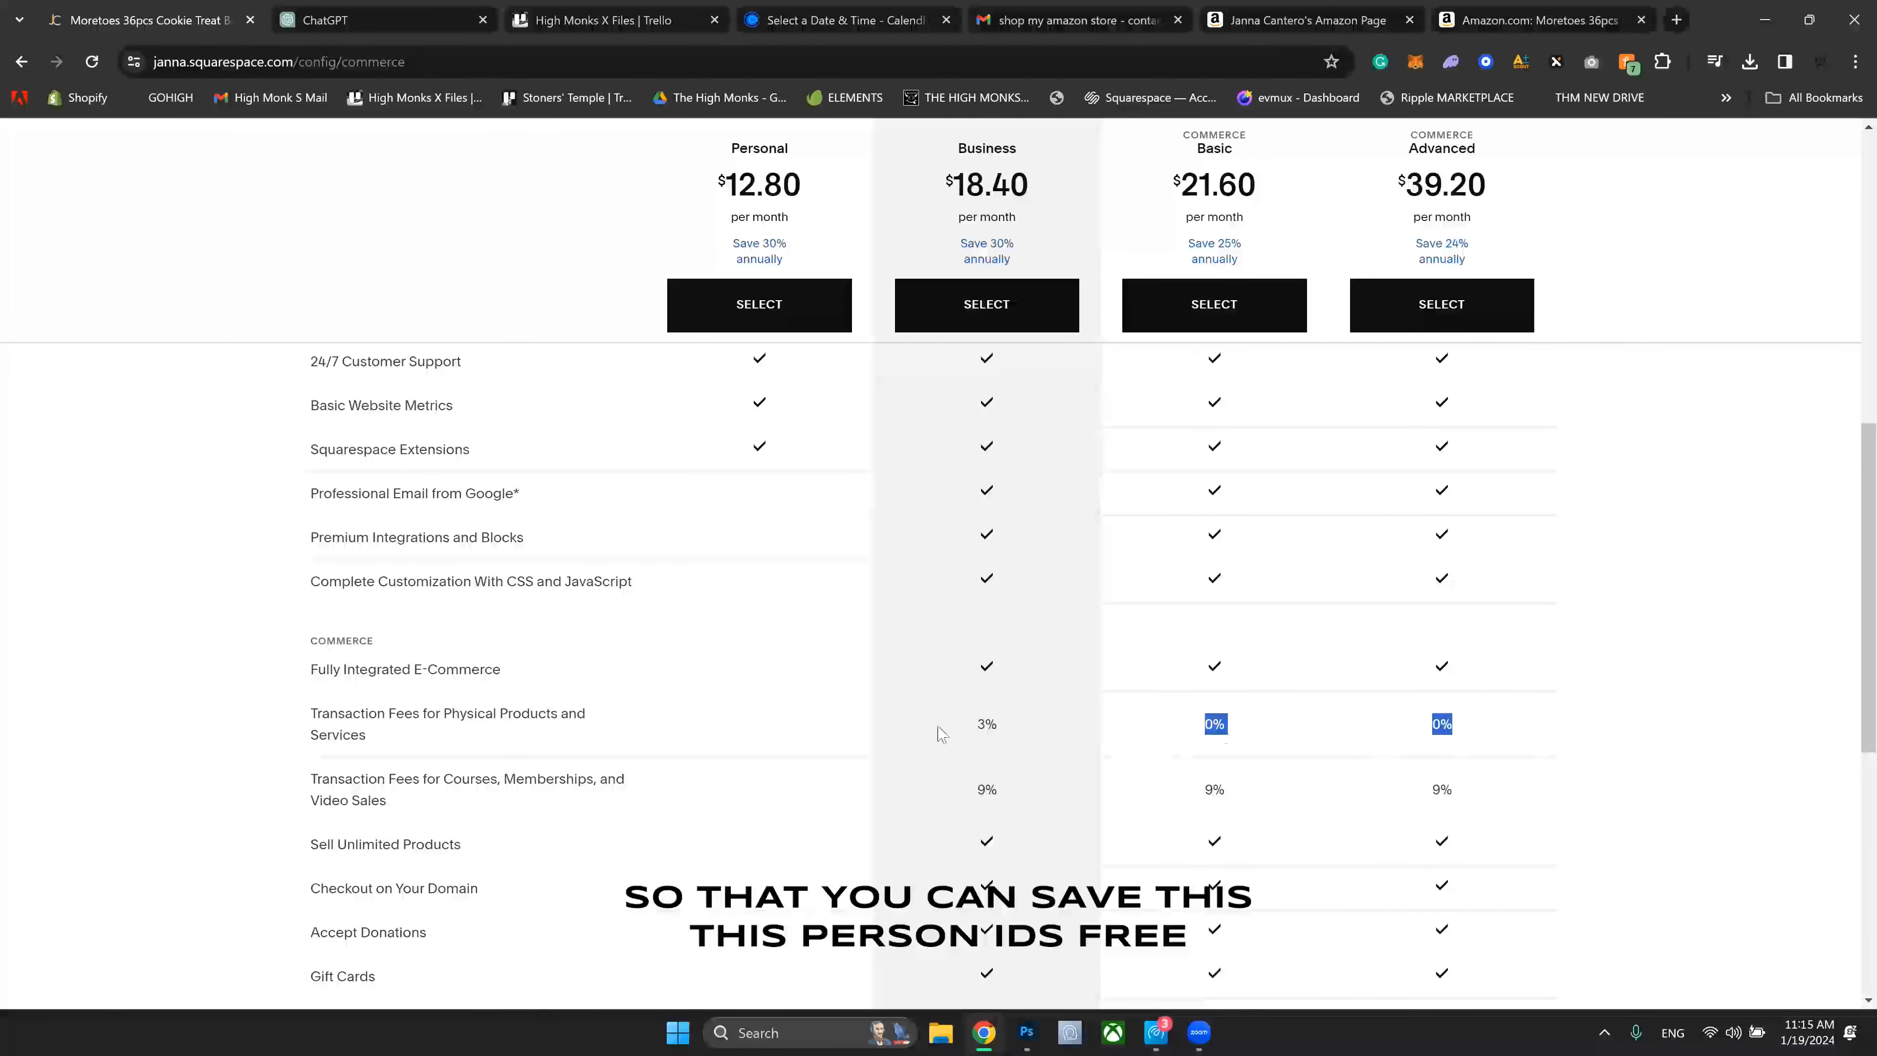
{"action": "left_click_drag", "start_coordinate": [547, 734], "coordinate": [283, 715]}
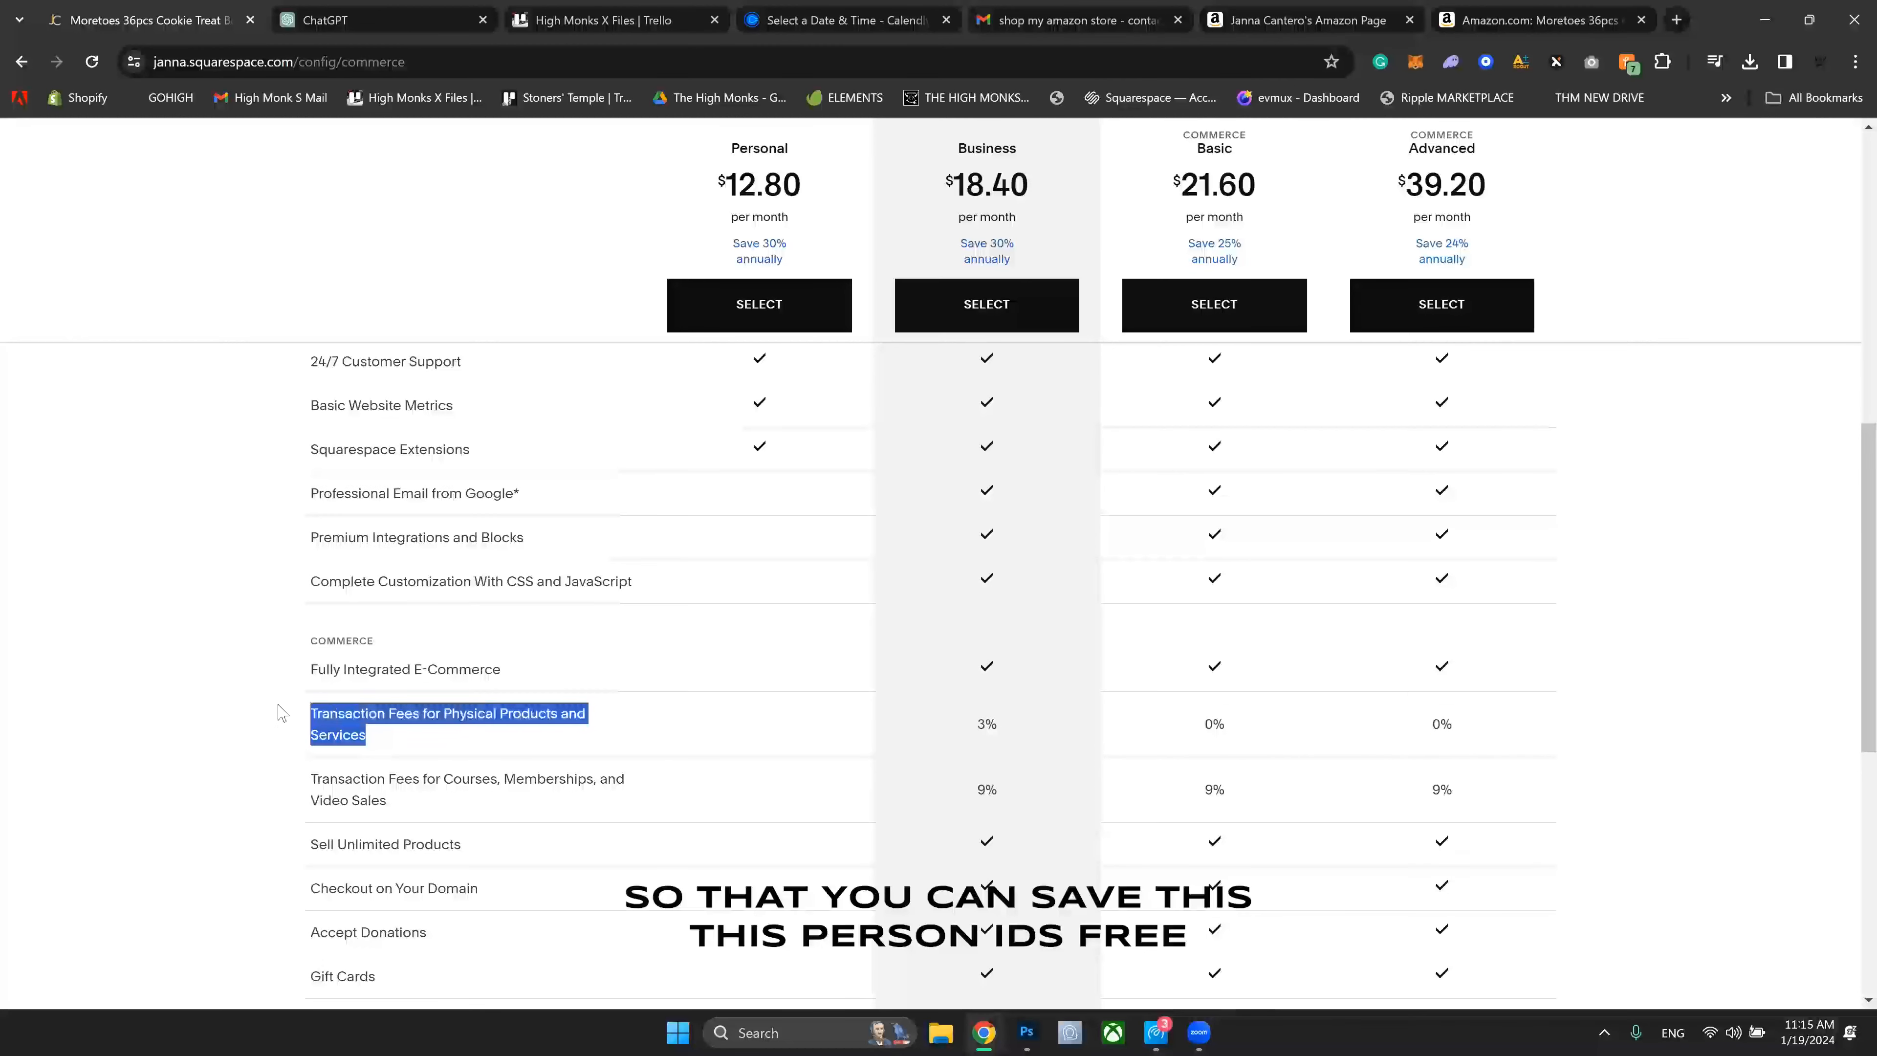
{"action": "left_click", "coordinate": [691, 759]}
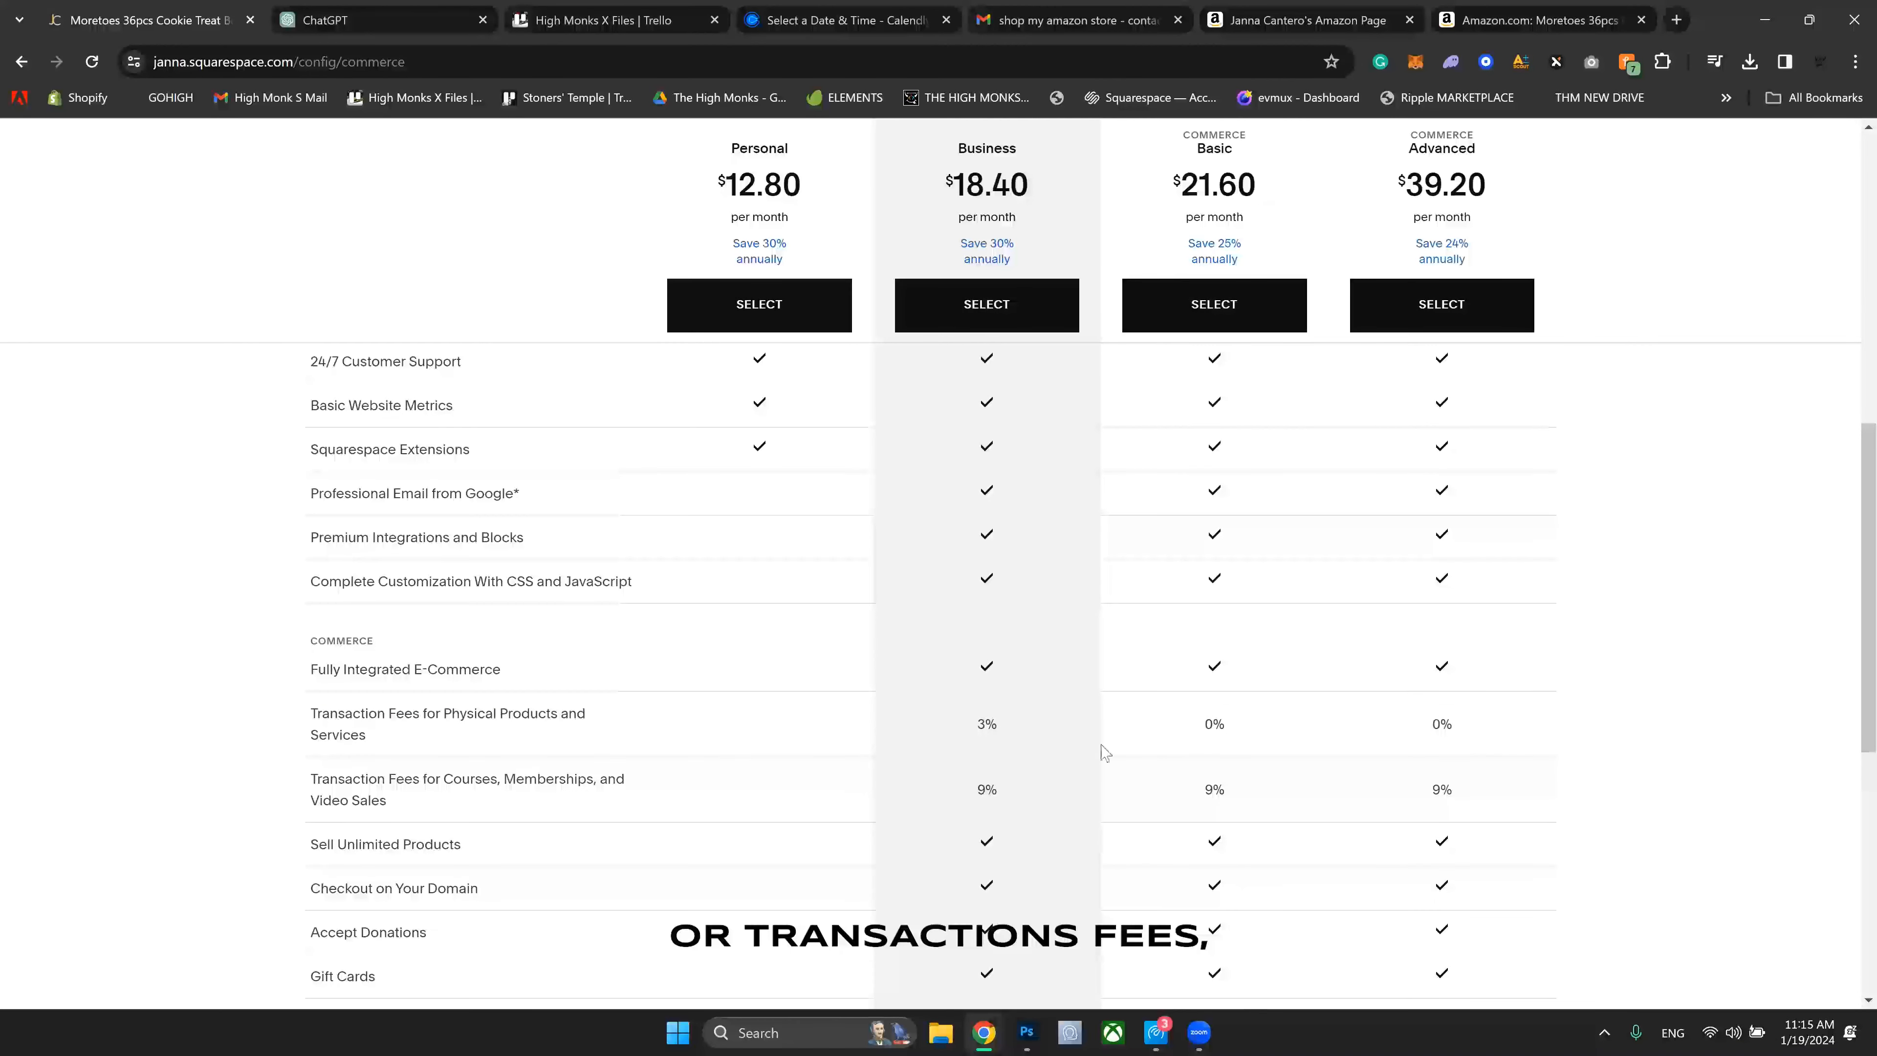
{"action": "left_click_drag", "start_coordinate": [1190, 724], "coordinate": [1259, 740]}
{"action": "mouse_move", "coordinate": [449, 726]}
{"action": "left_click_drag", "start_coordinate": [445, 717], "coordinate": [568, 728]}
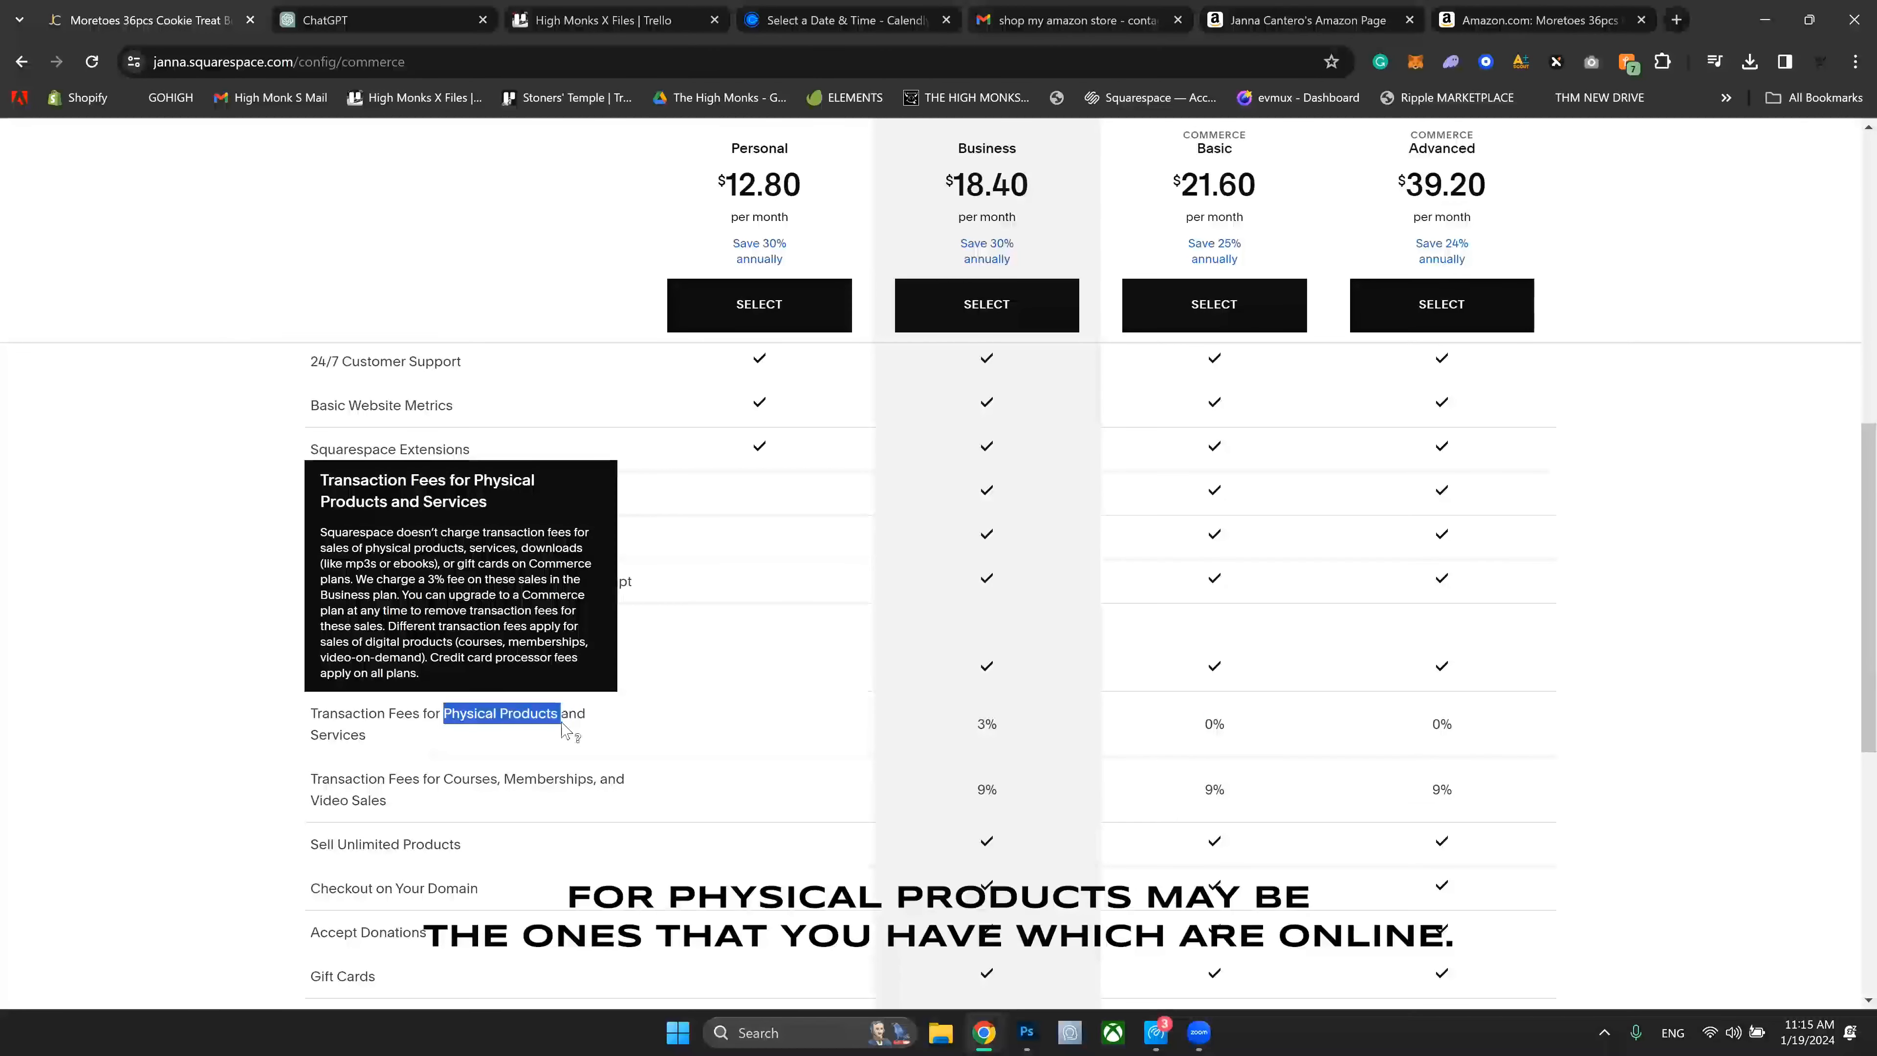
{"action": "left_click", "coordinate": [1147, 711]}
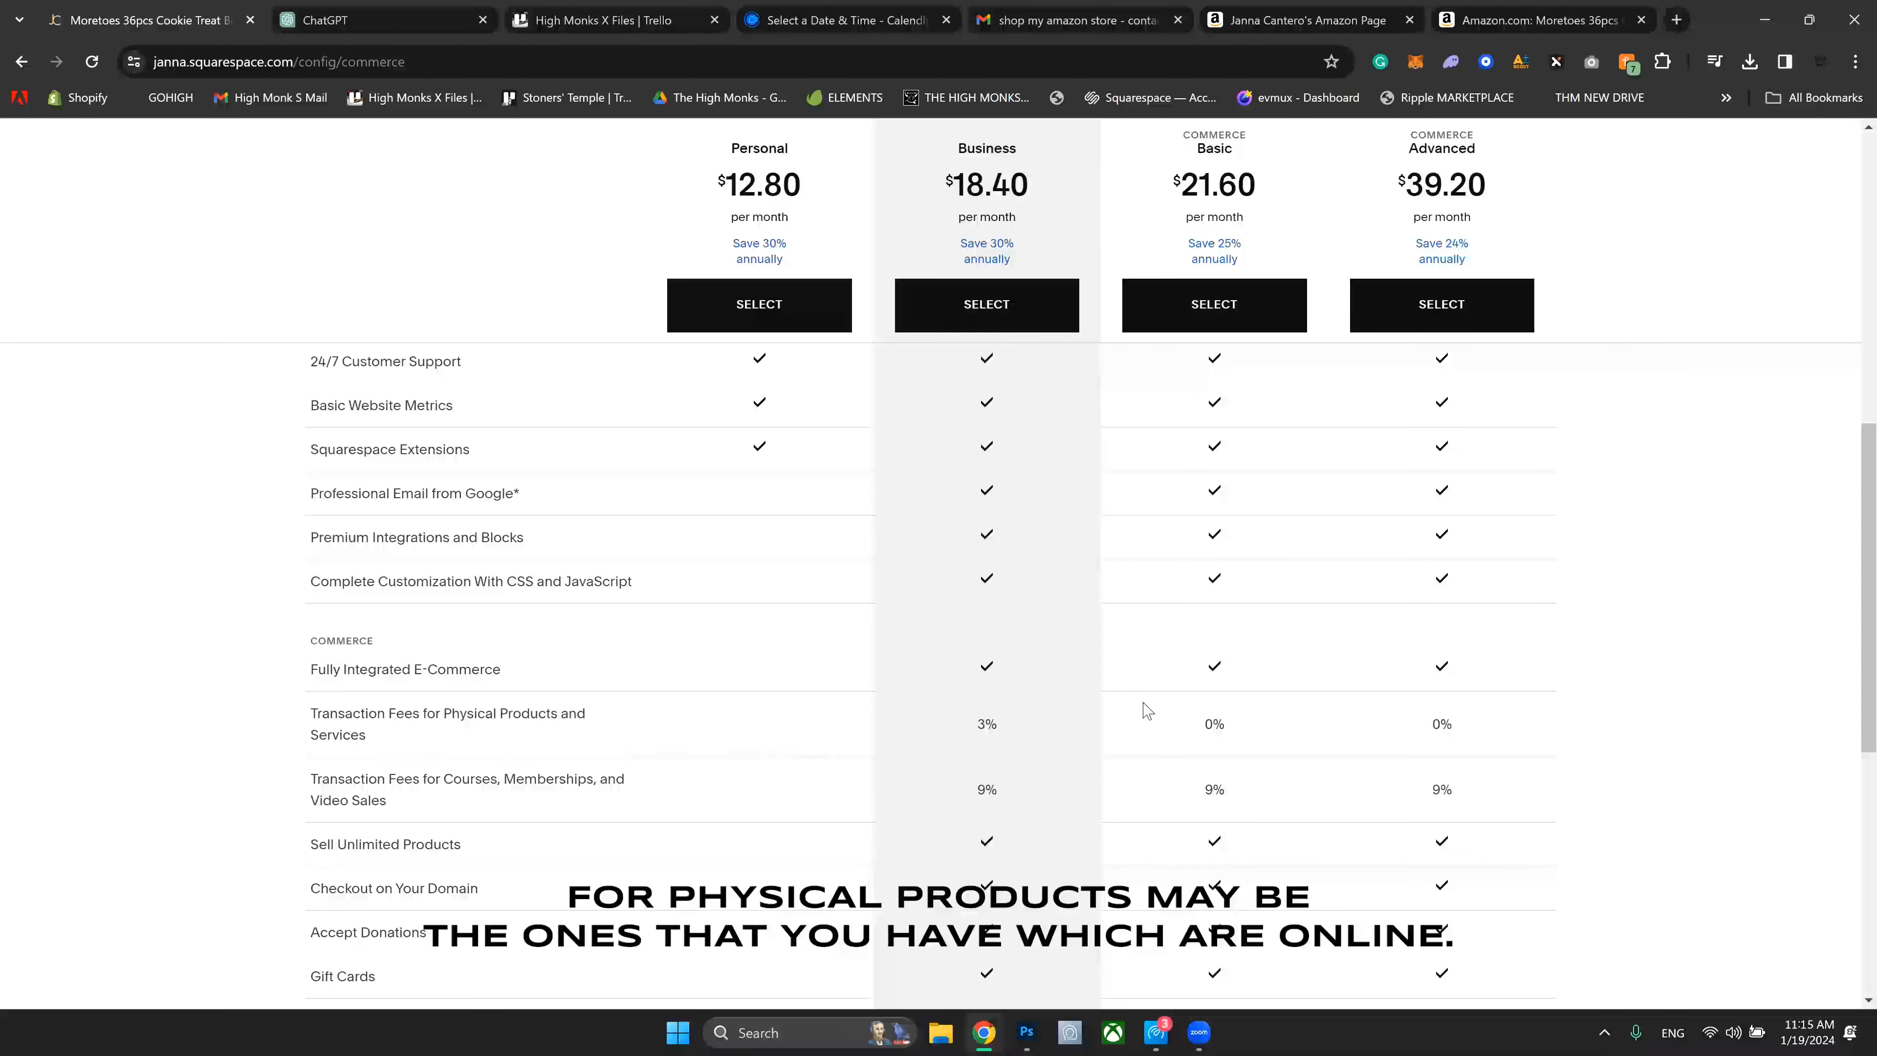
{"action": "double_click", "coordinate": [996, 723]}
{"action": "left_click", "coordinate": [1044, 746]}
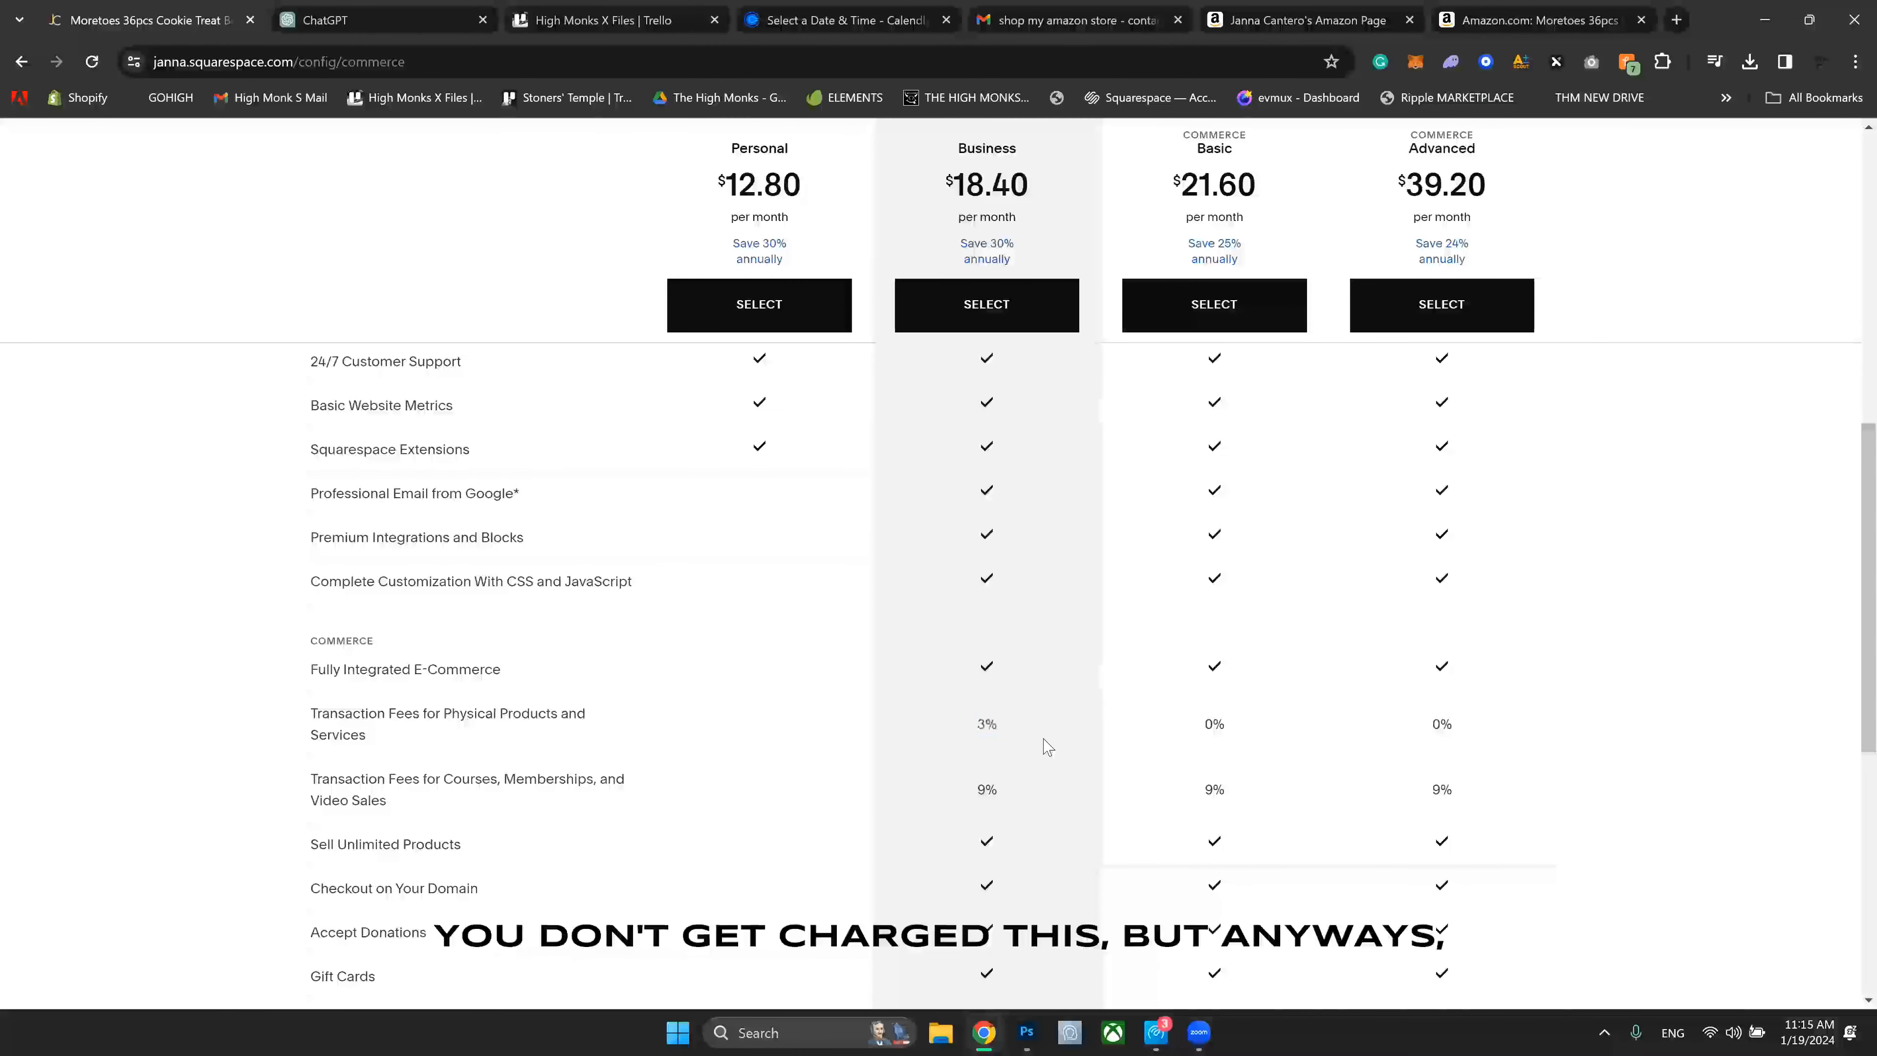
Step: Browse the full plan comparison again, checking which plans include Fully Integrated E-Commerce
{"action": "scroll", "coordinate": [1138, 669], "scroll_direction": "down", "scroll_amount": 6}
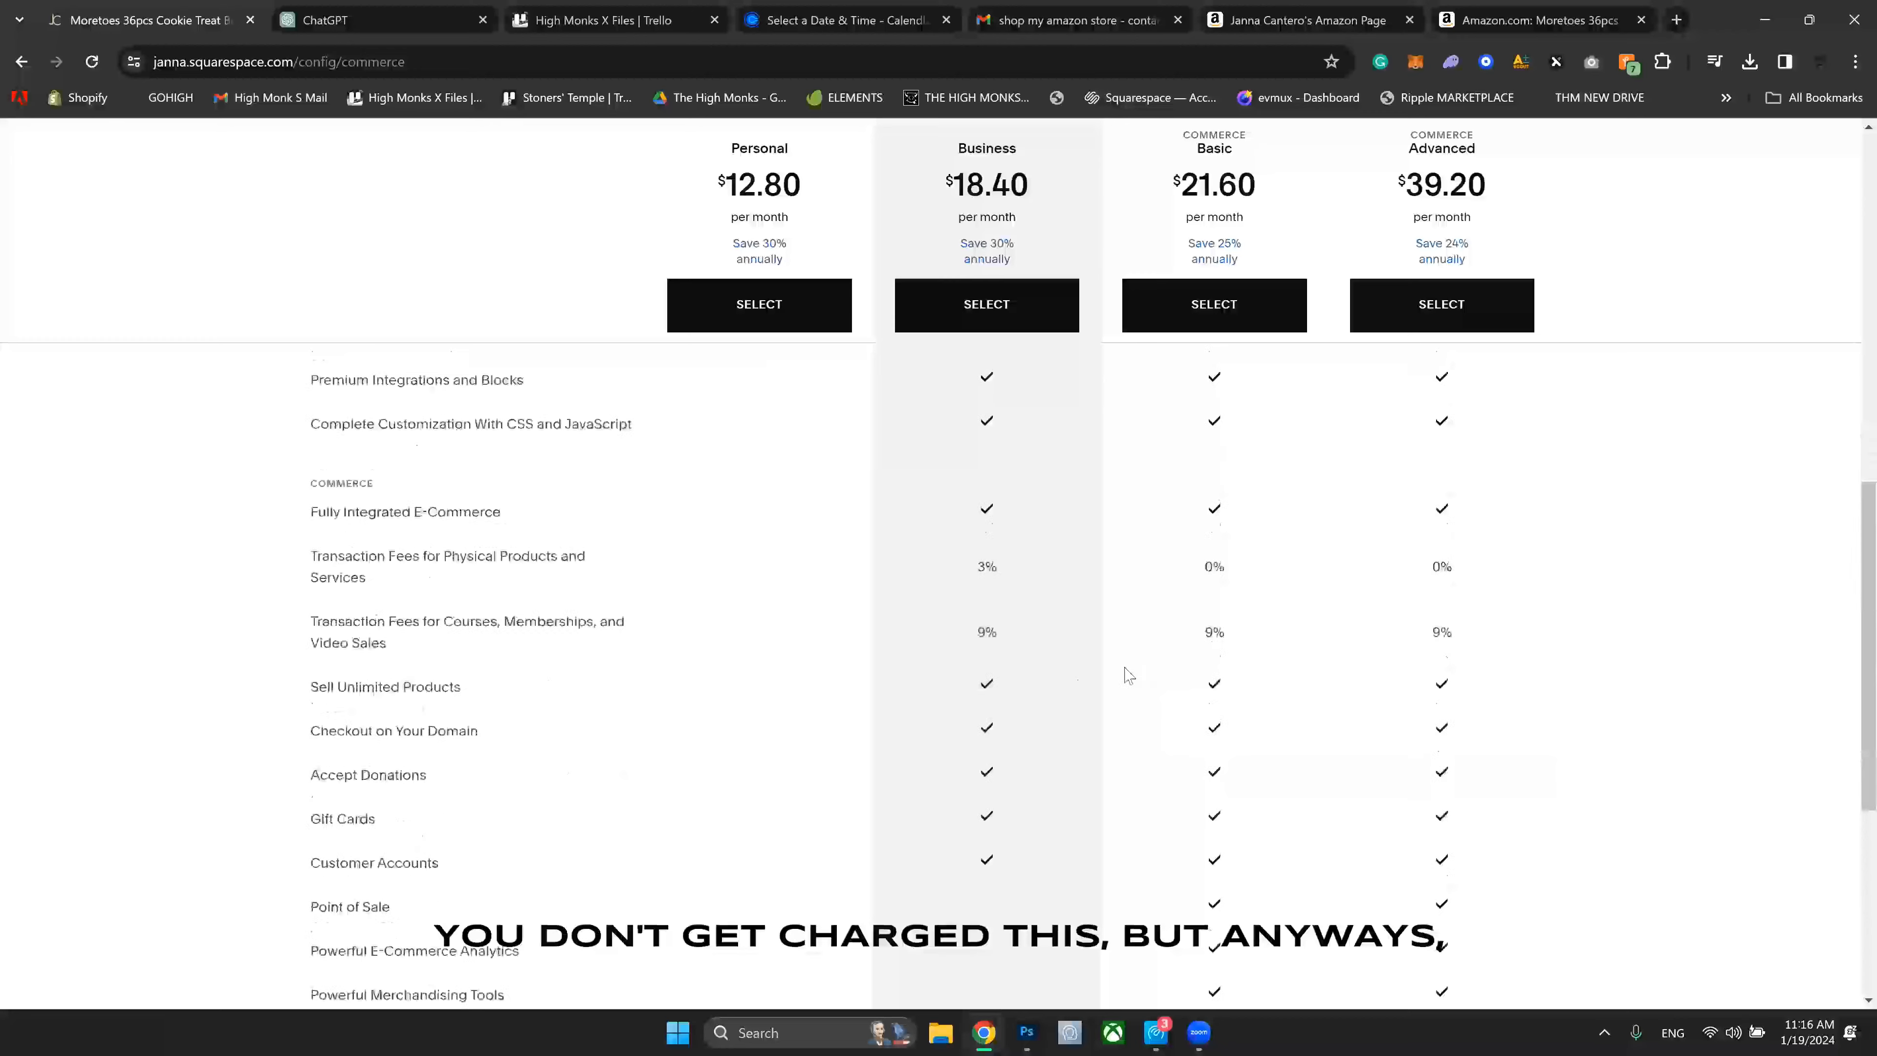
{"action": "scroll", "coordinate": [1048, 693], "scroll_direction": "up", "scroll_amount": 14}
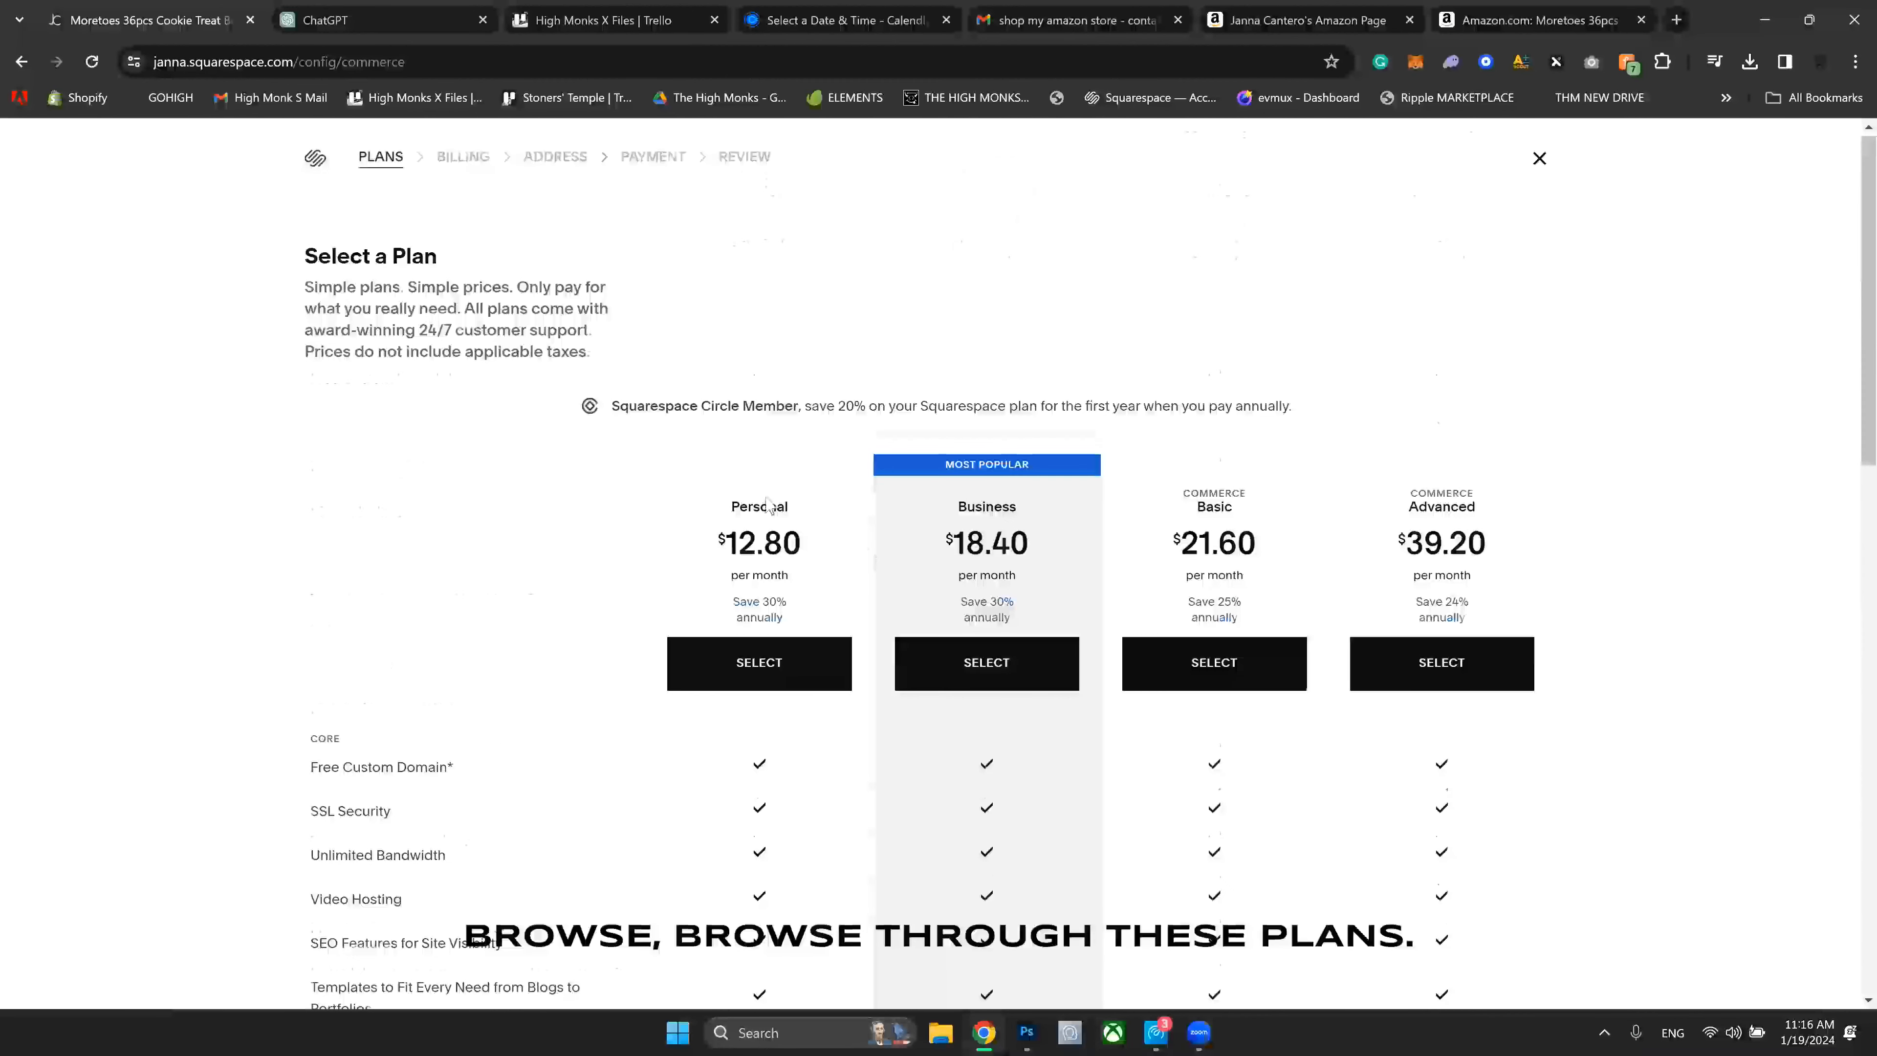
{"action": "scroll", "coordinate": [857, 562], "scroll_direction": "down", "scroll_amount": 6}
{"action": "scroll", "coordinate": [784, 580], "scroll_direction": "up", "scroll_amount": 4}
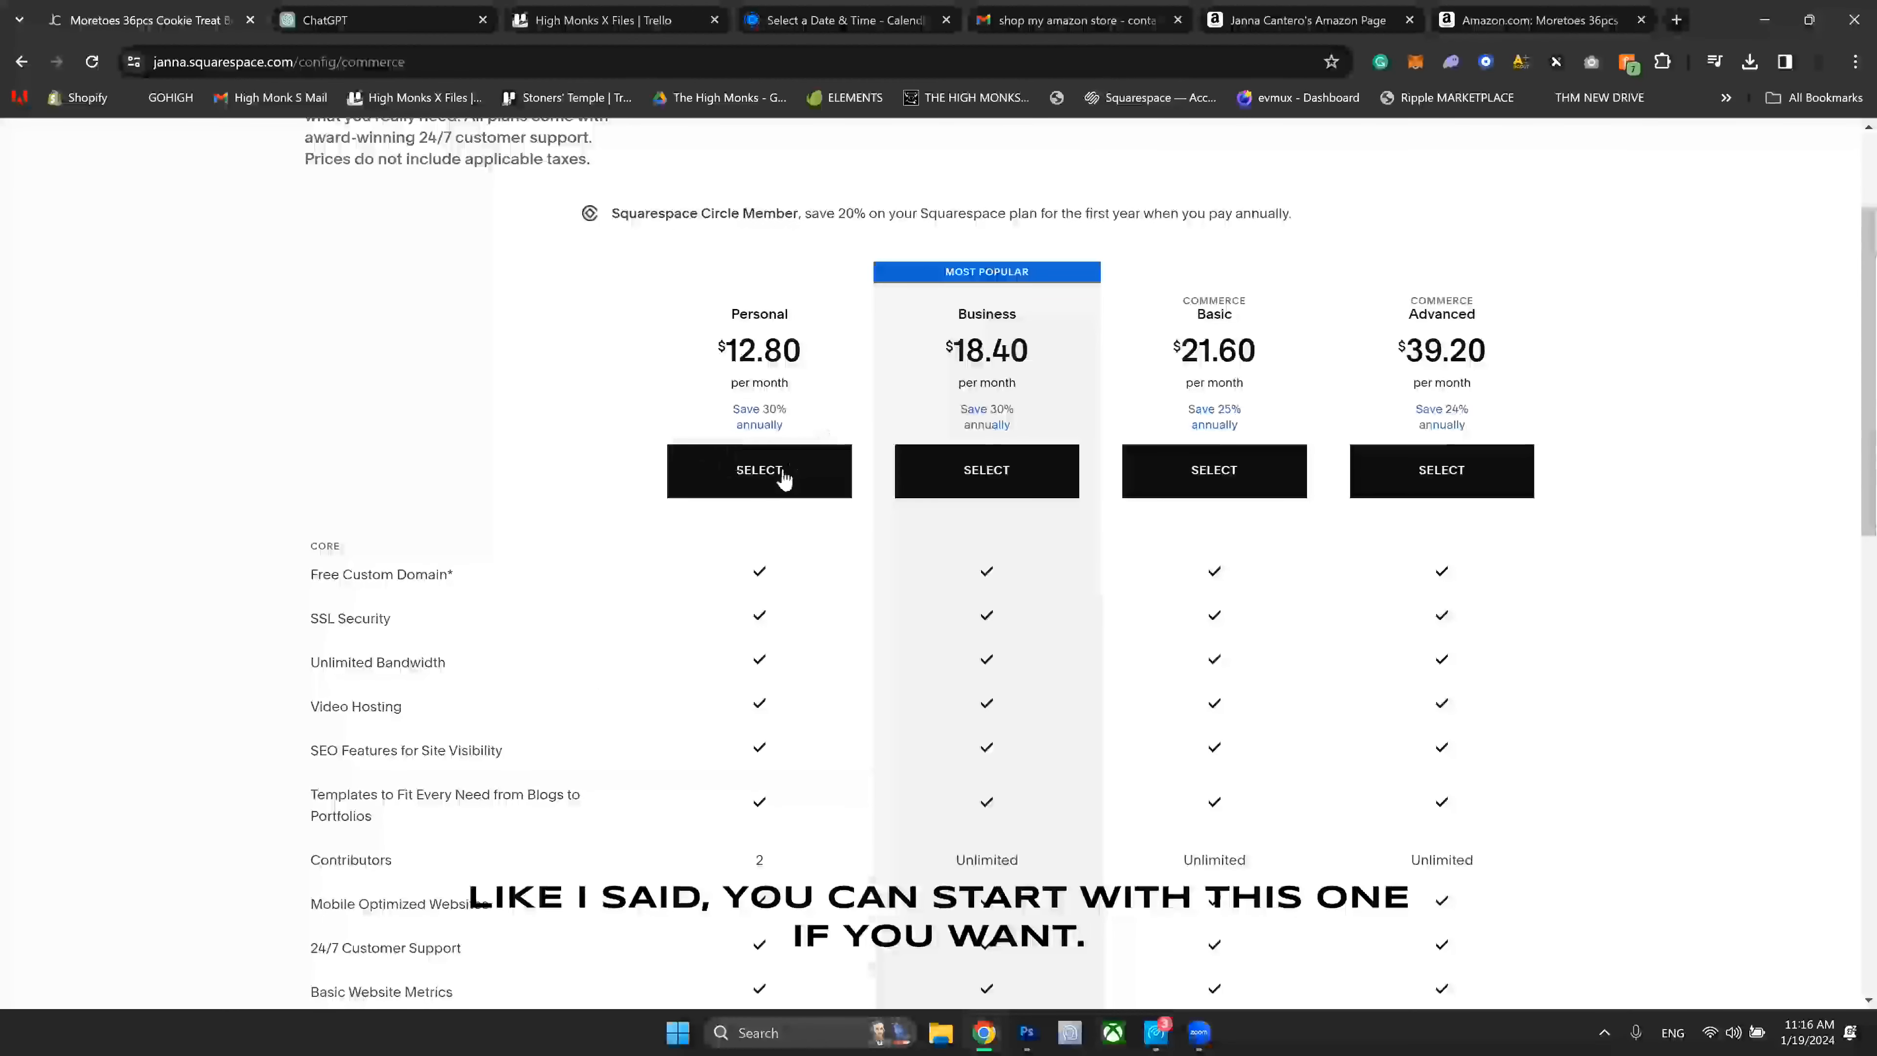
{"action": "scroll", "coordinate": [739, 577], "scroll_direction": "down", "scroll_amount": 5}
{"action": "scroll", "coordinate": [741, 579], "scroll_direction": "up", "scroll_amount": 4}
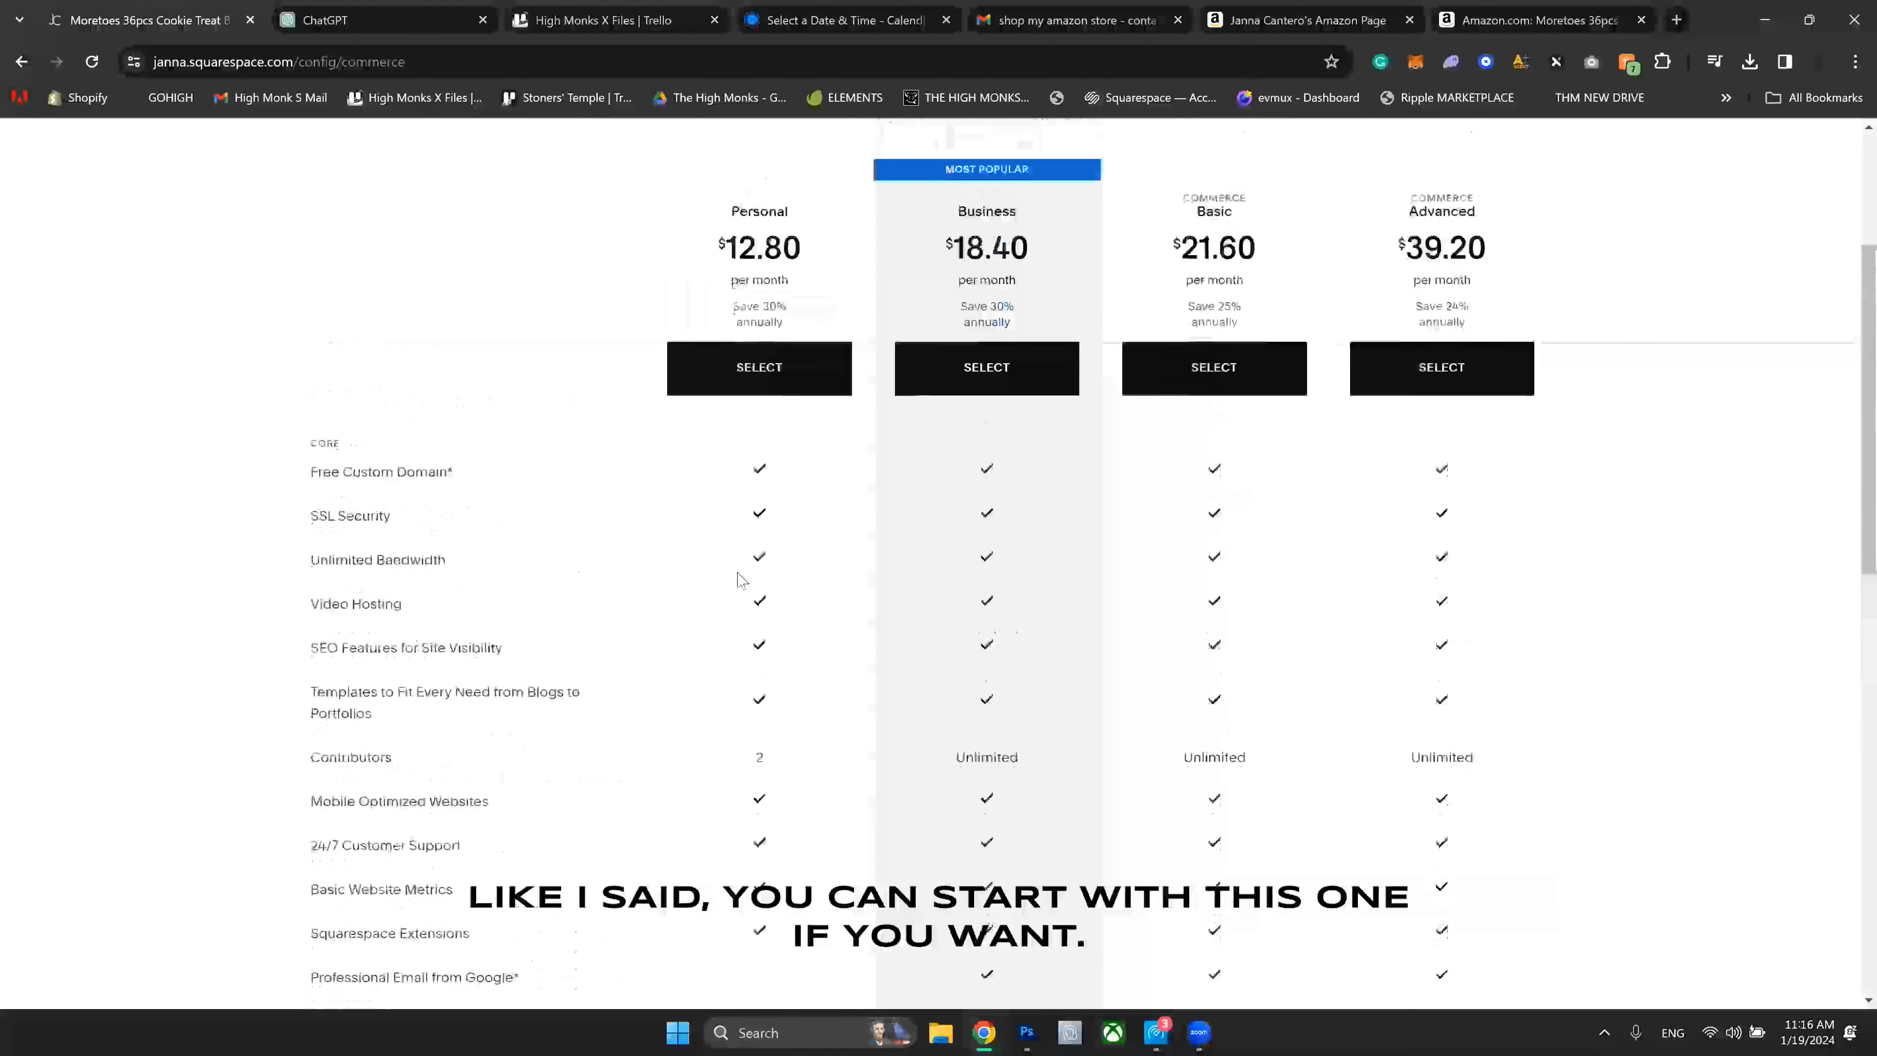
{"action": "scroll", "coordinate": [813, 583], "scroll_direction": "down", "scroll_amount": 5}
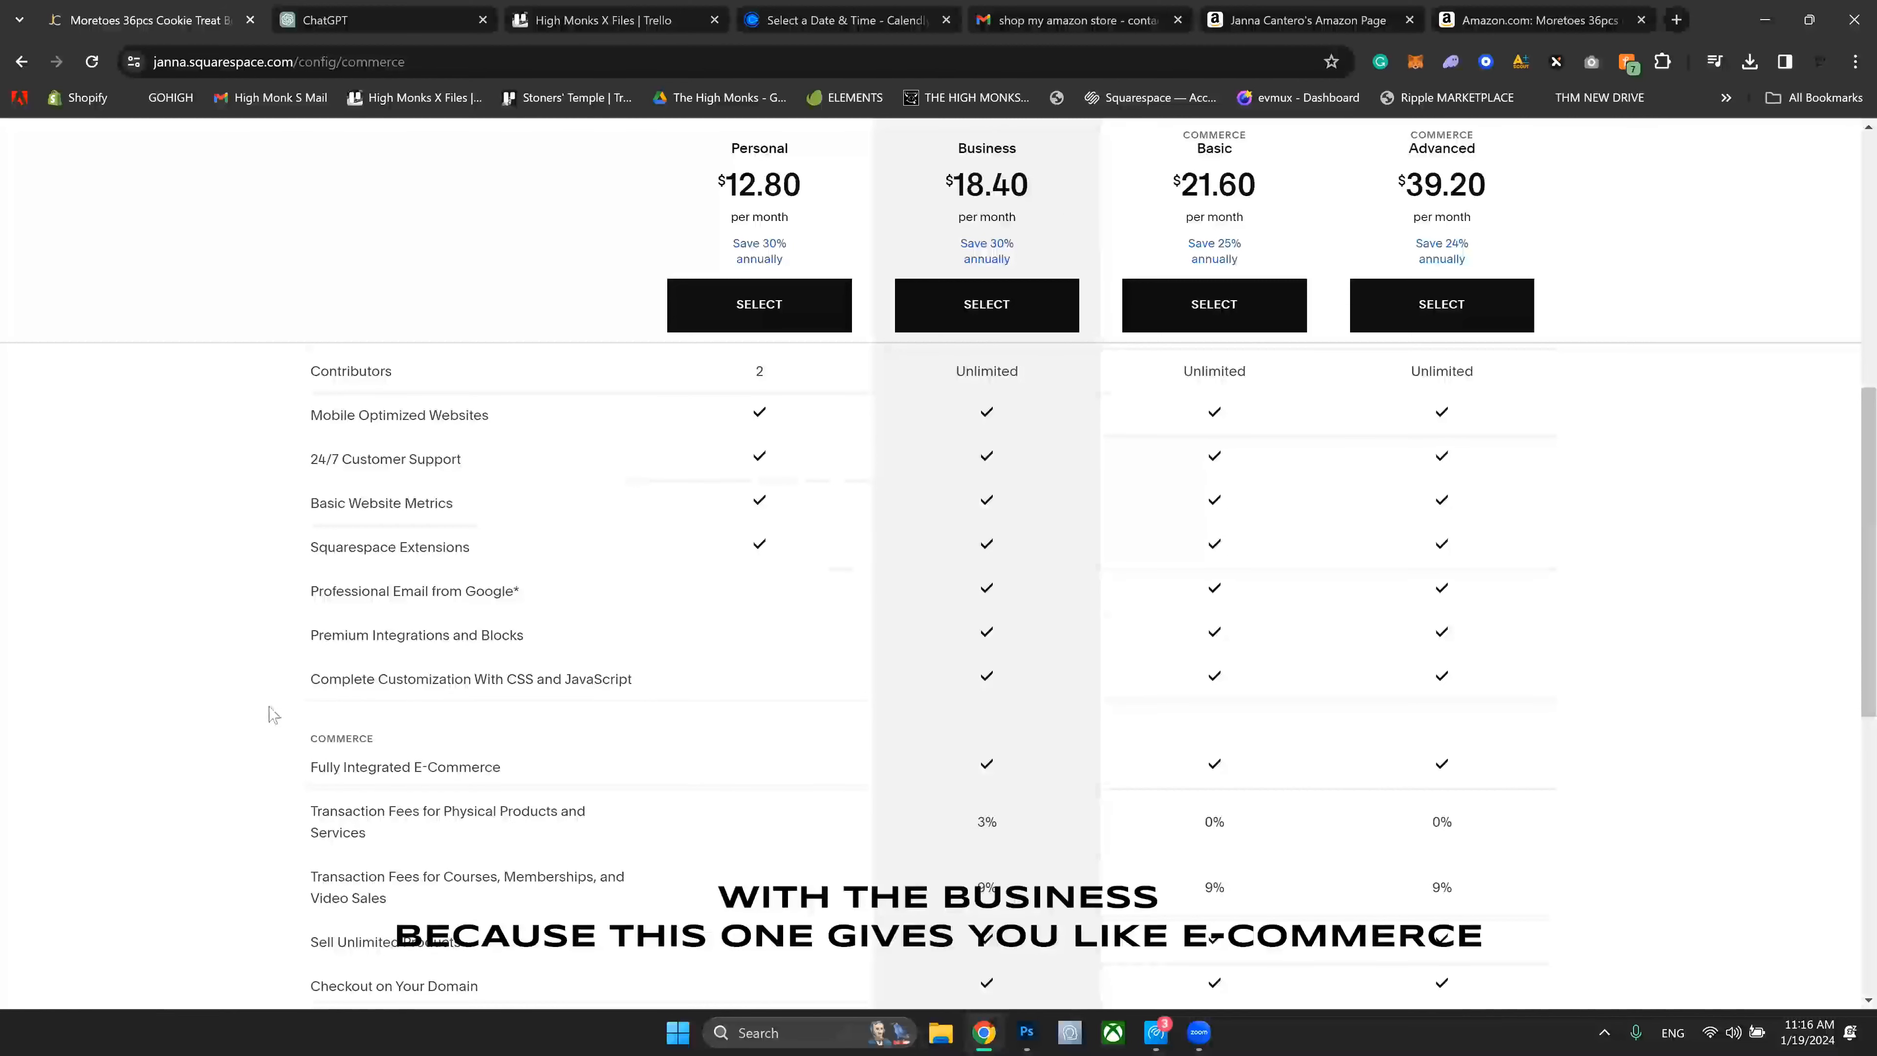
{"action": "left_click_drag", "start_coordinate": [328, 767], "coordinate": [528, 775]}
{"action": "left_click", "coordinate": [562, 778]}
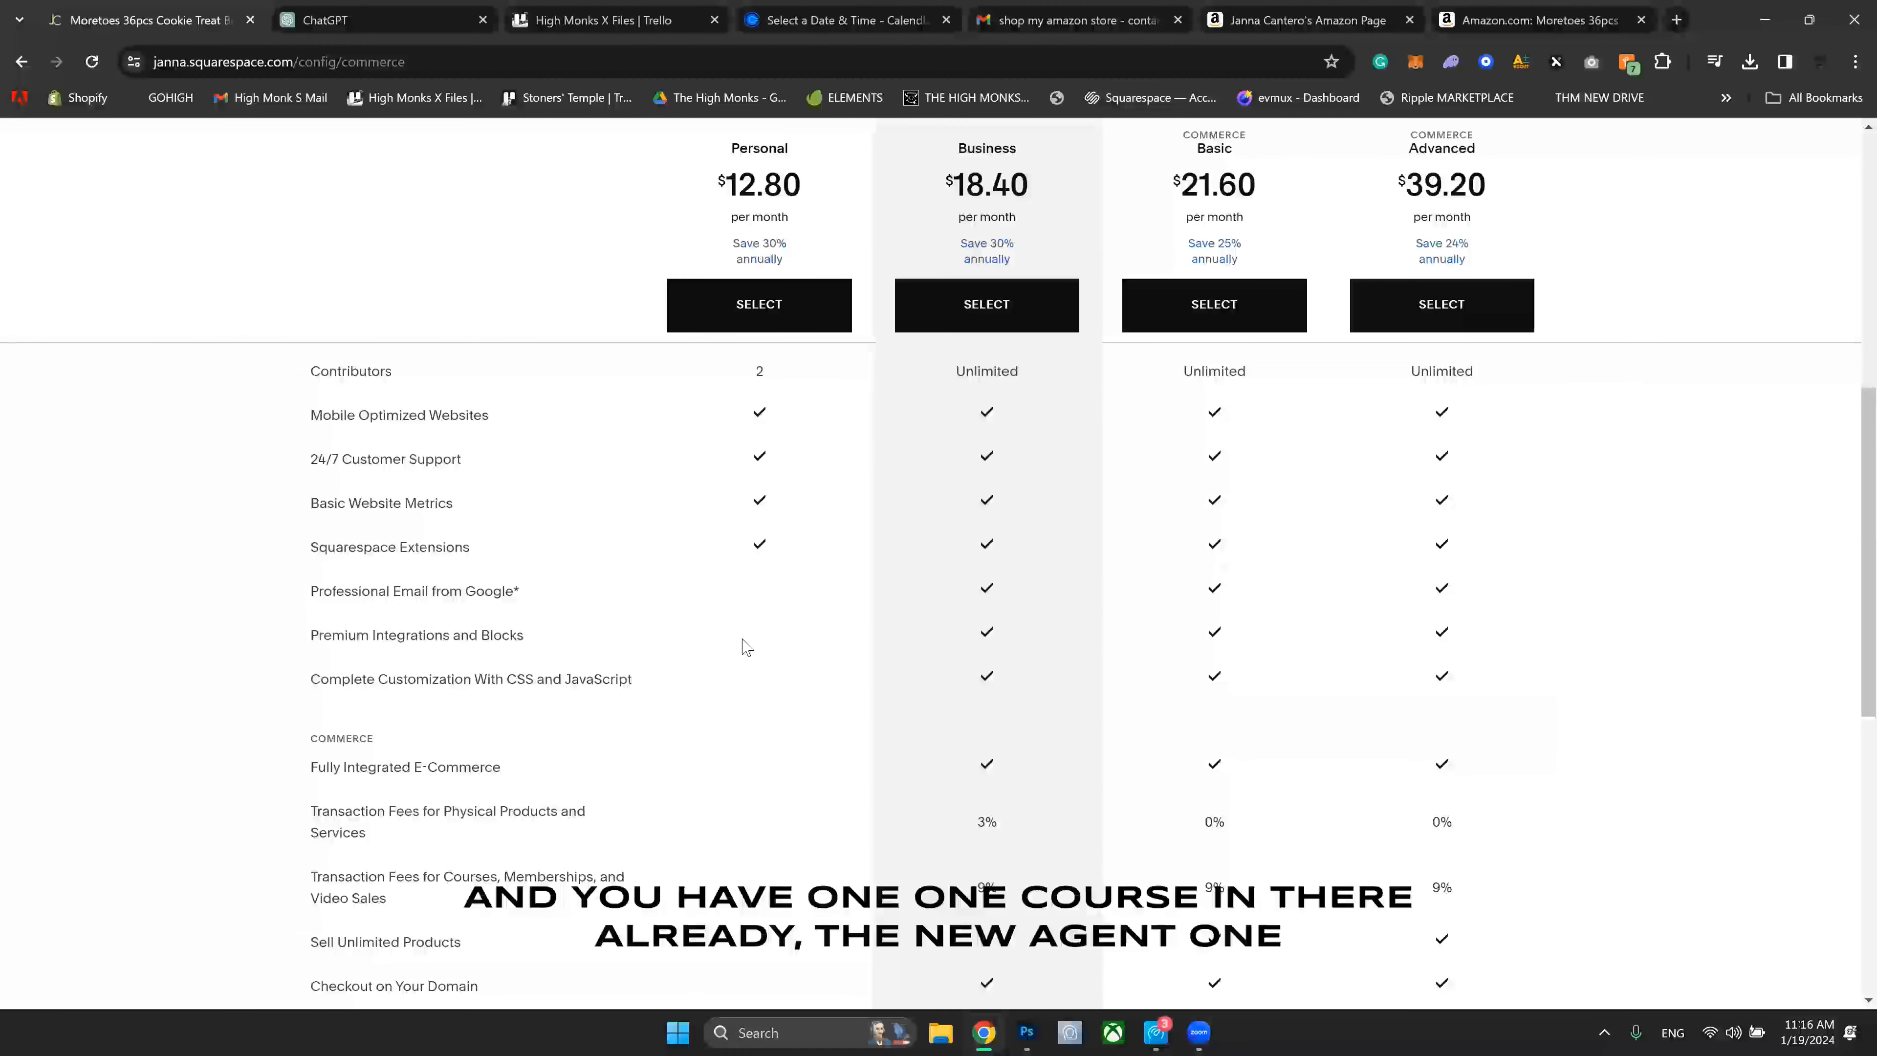
Step: Select the Business plan and confirm the annual billing cycle at $18.40 per month to reach the billing address stage
{"action": "scroll", "coordinate": [905, 608], "scroll_direction": "up", "scroll_amount": 3}
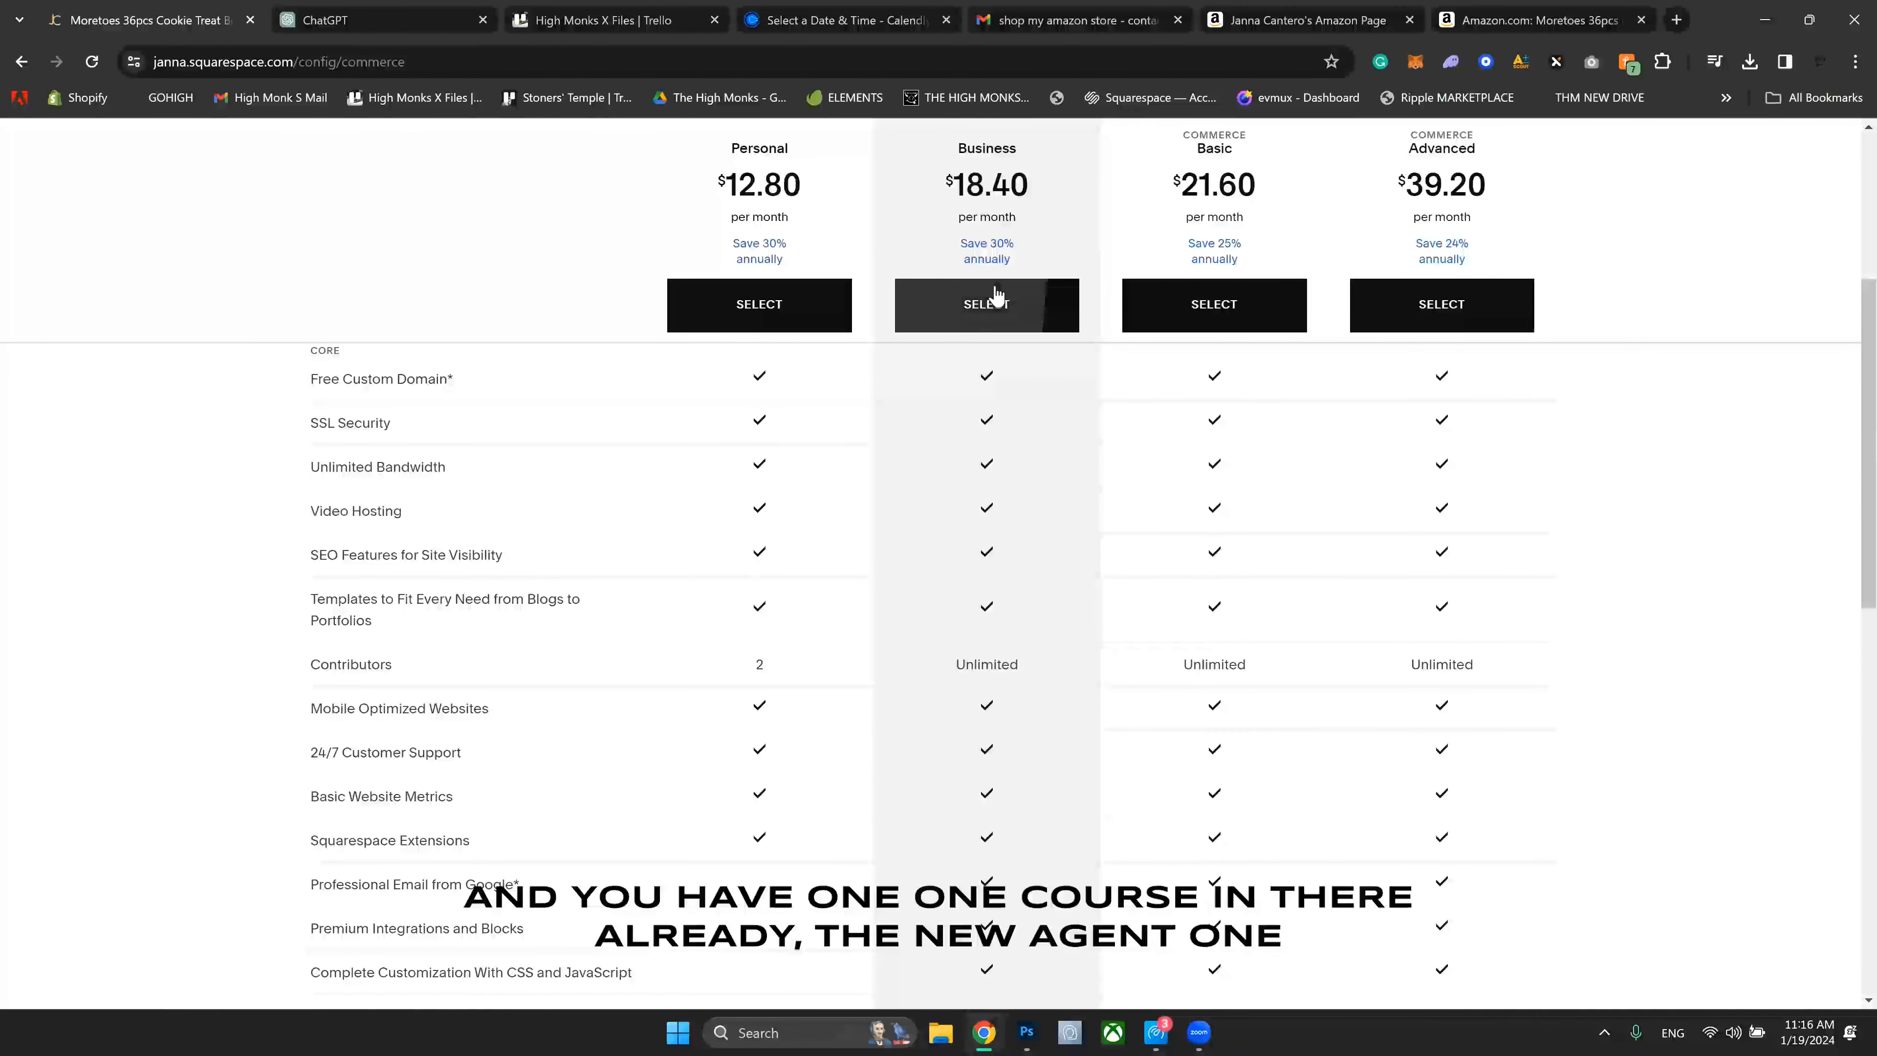
{"action": "left_click", "coordinate": [953, 310]}
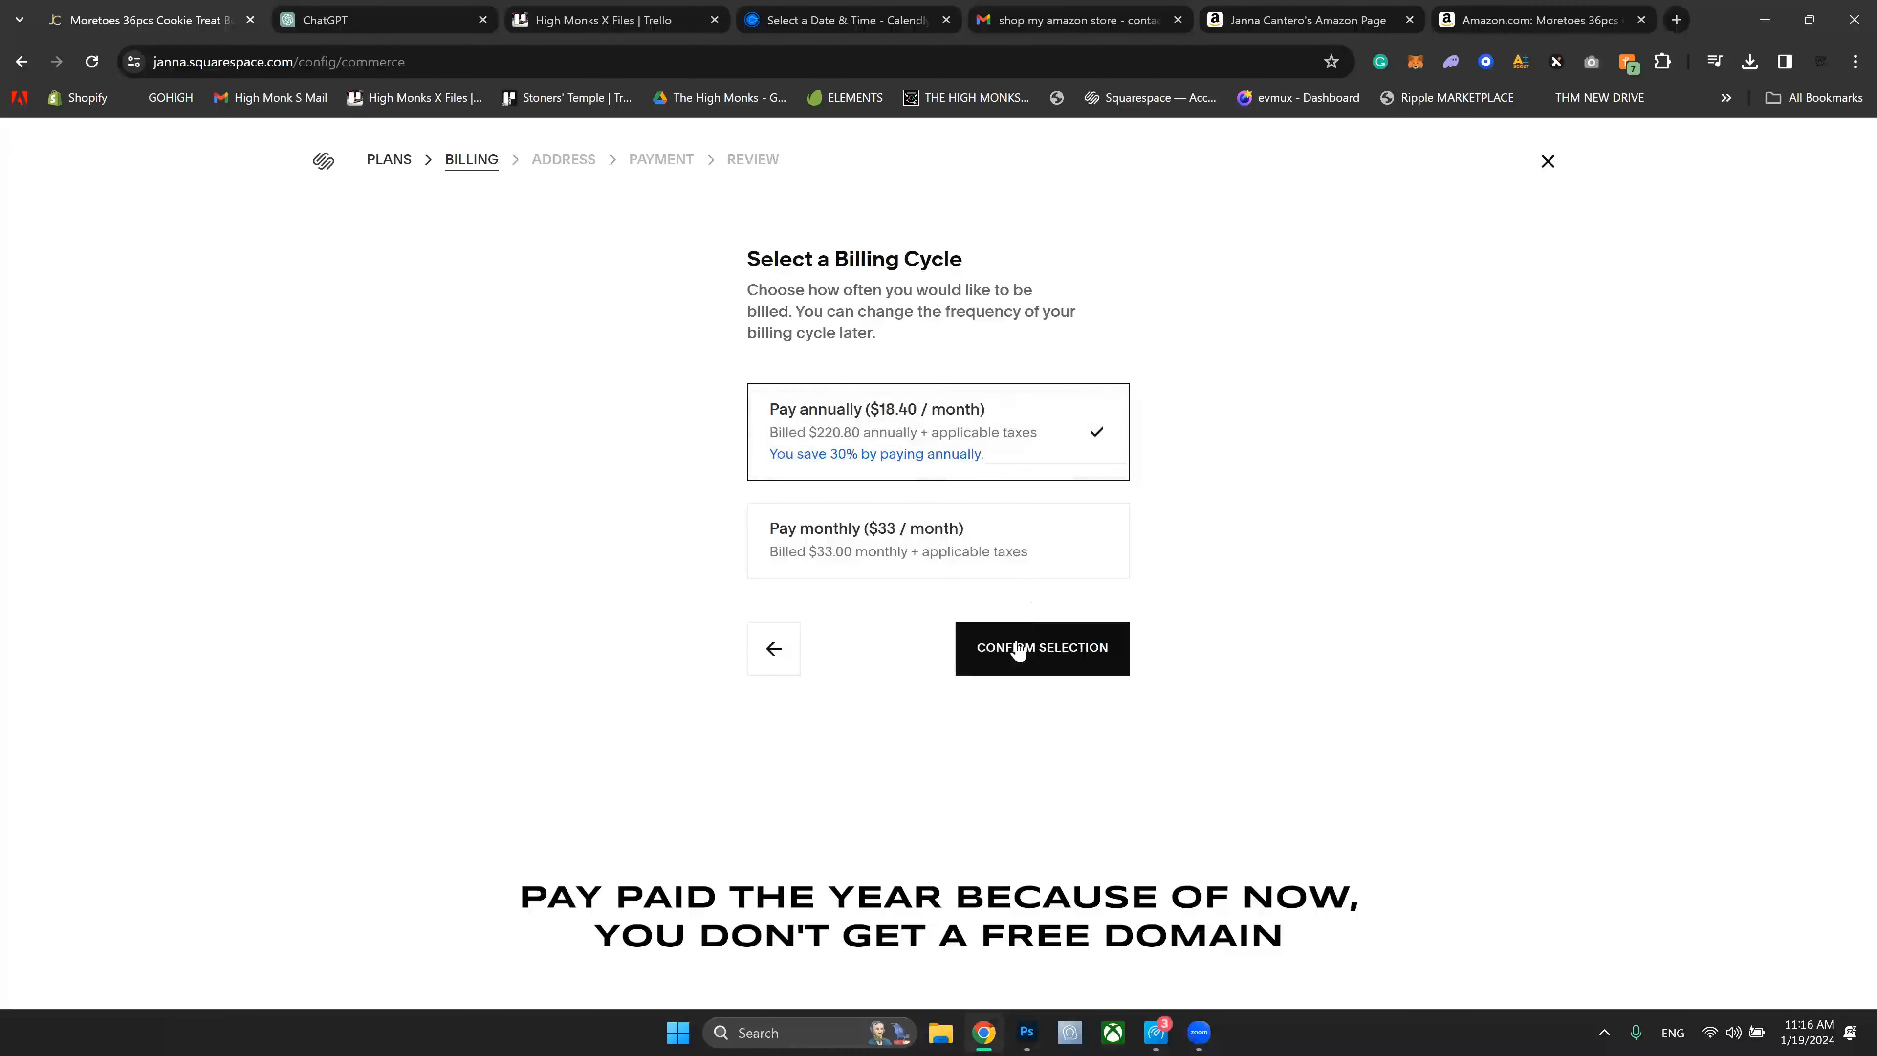
{"action": "left_click", "coordinate": [1038, 666]}
Step: Review the order summary's Circle Member Discount and estimated total, and close the checkout without entering a billing address
{"action": "left_click_drag", "start_coordinate": [1210, 569], "coordinate": [1304, 579]}
{"action": "left_click_drag", "start_coordinate": [1453, 570], "coordinate": [1345, 577]}
{"action": "left_click_drag", "start_coordinate": [1141, 570], "coordinate": [1110, 597]}
{"action": "left_click", "coordinate": [1334, 608]}
{"action": "left_click_drag", "start_coordinate": [1367, 670], "coordinate": [1484, 671]}
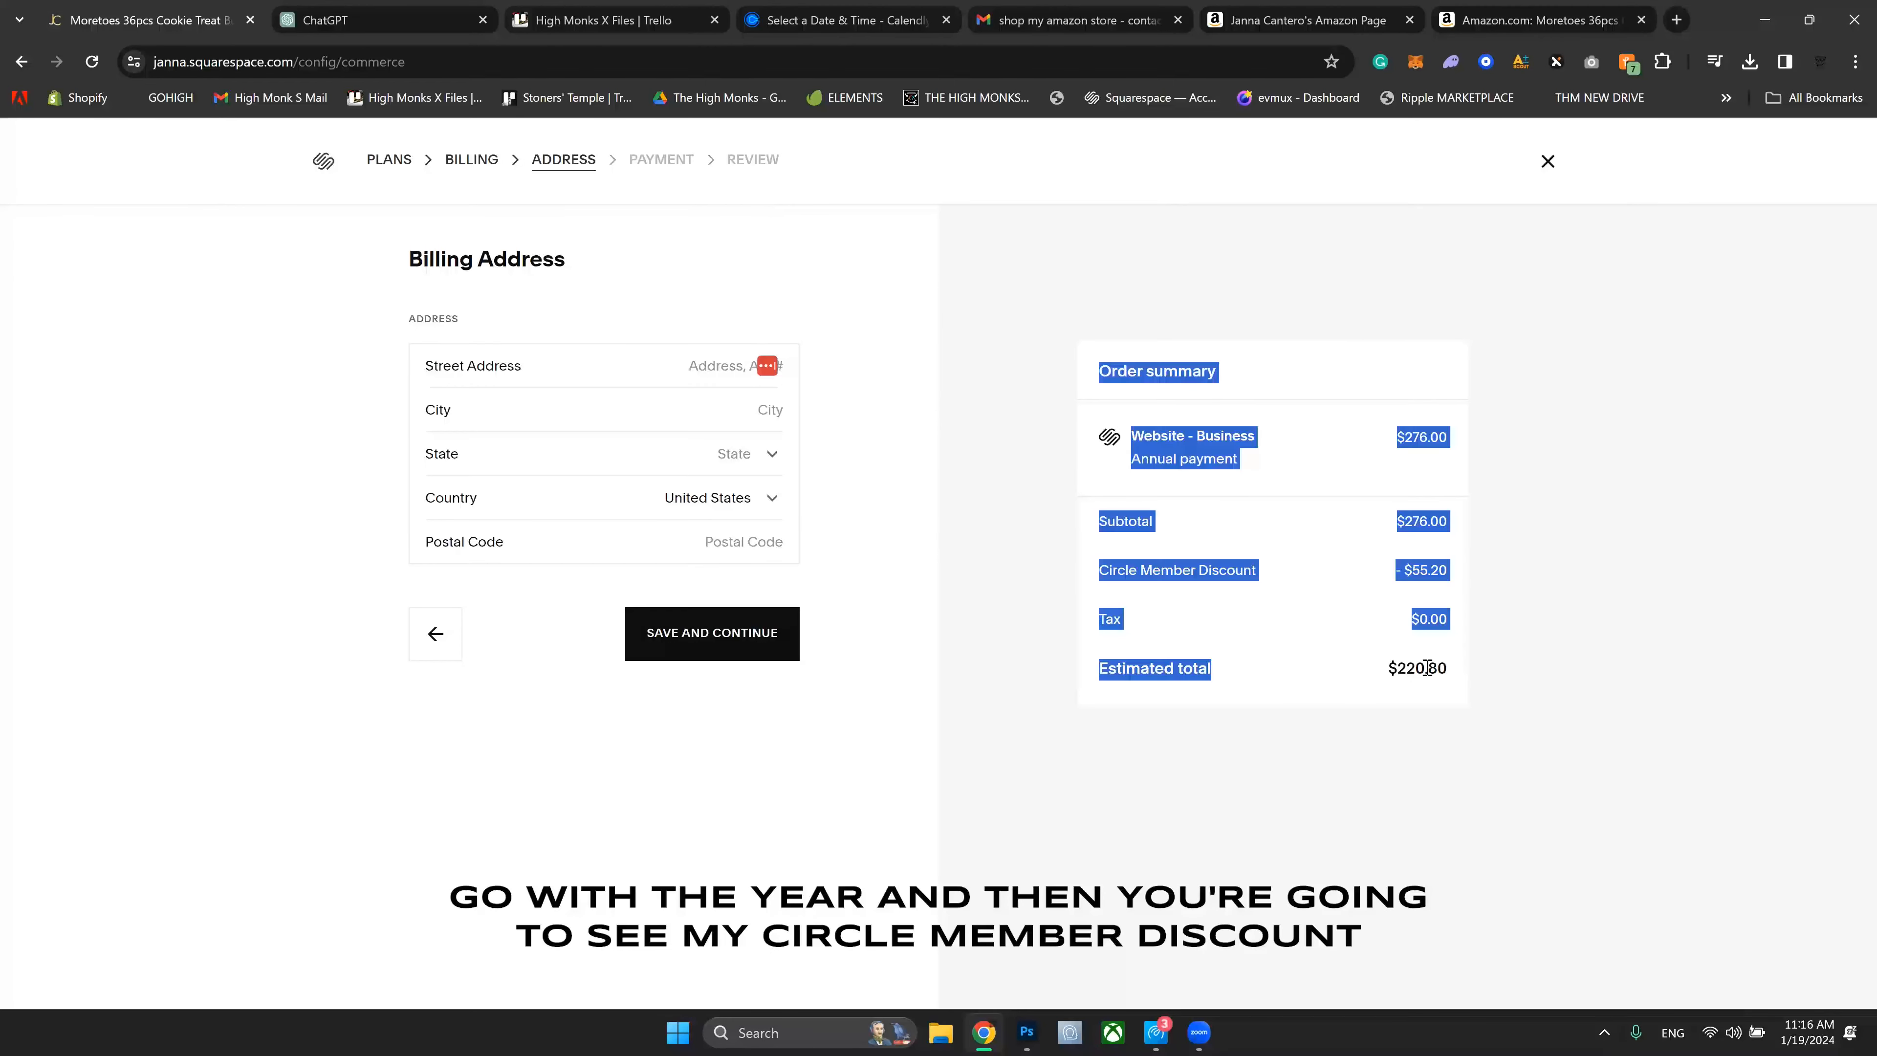
{"action": "left_click", "coordinate": [1428, 667]}
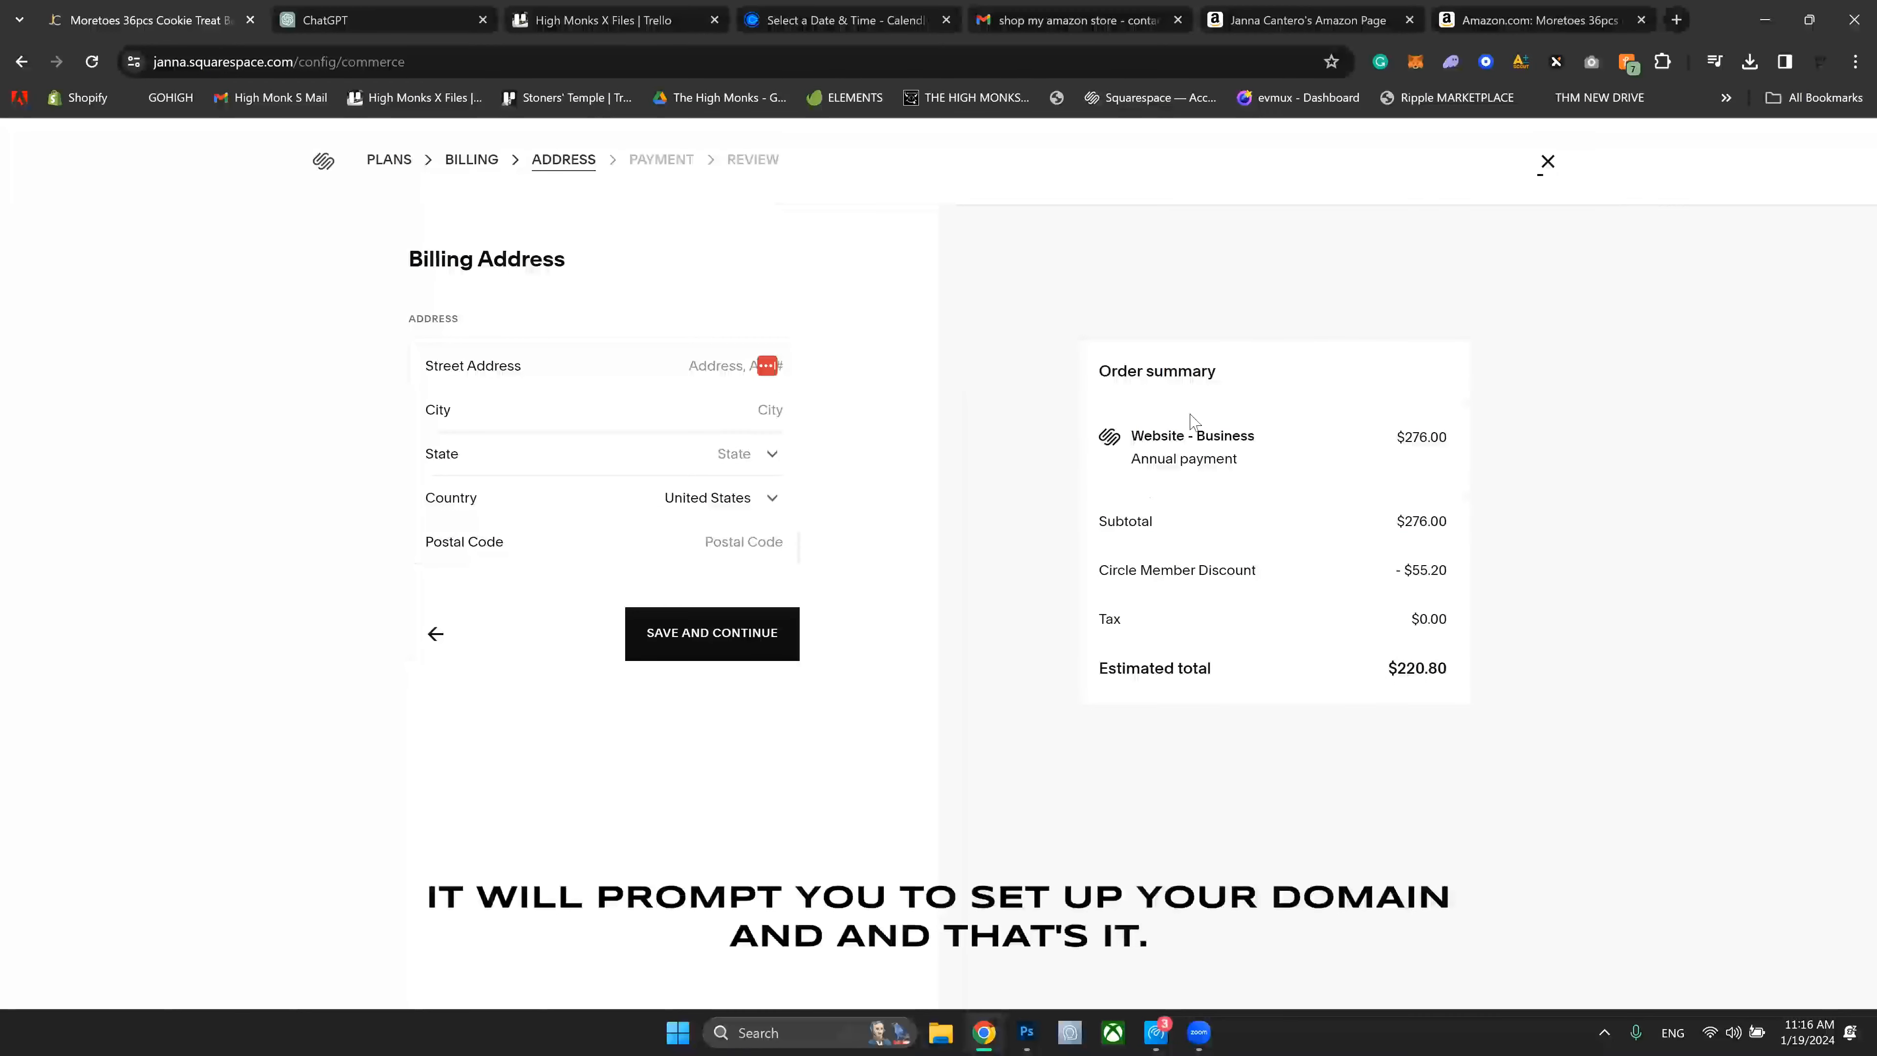
{"action": "left_click", "coordinate": [1548, 160]}
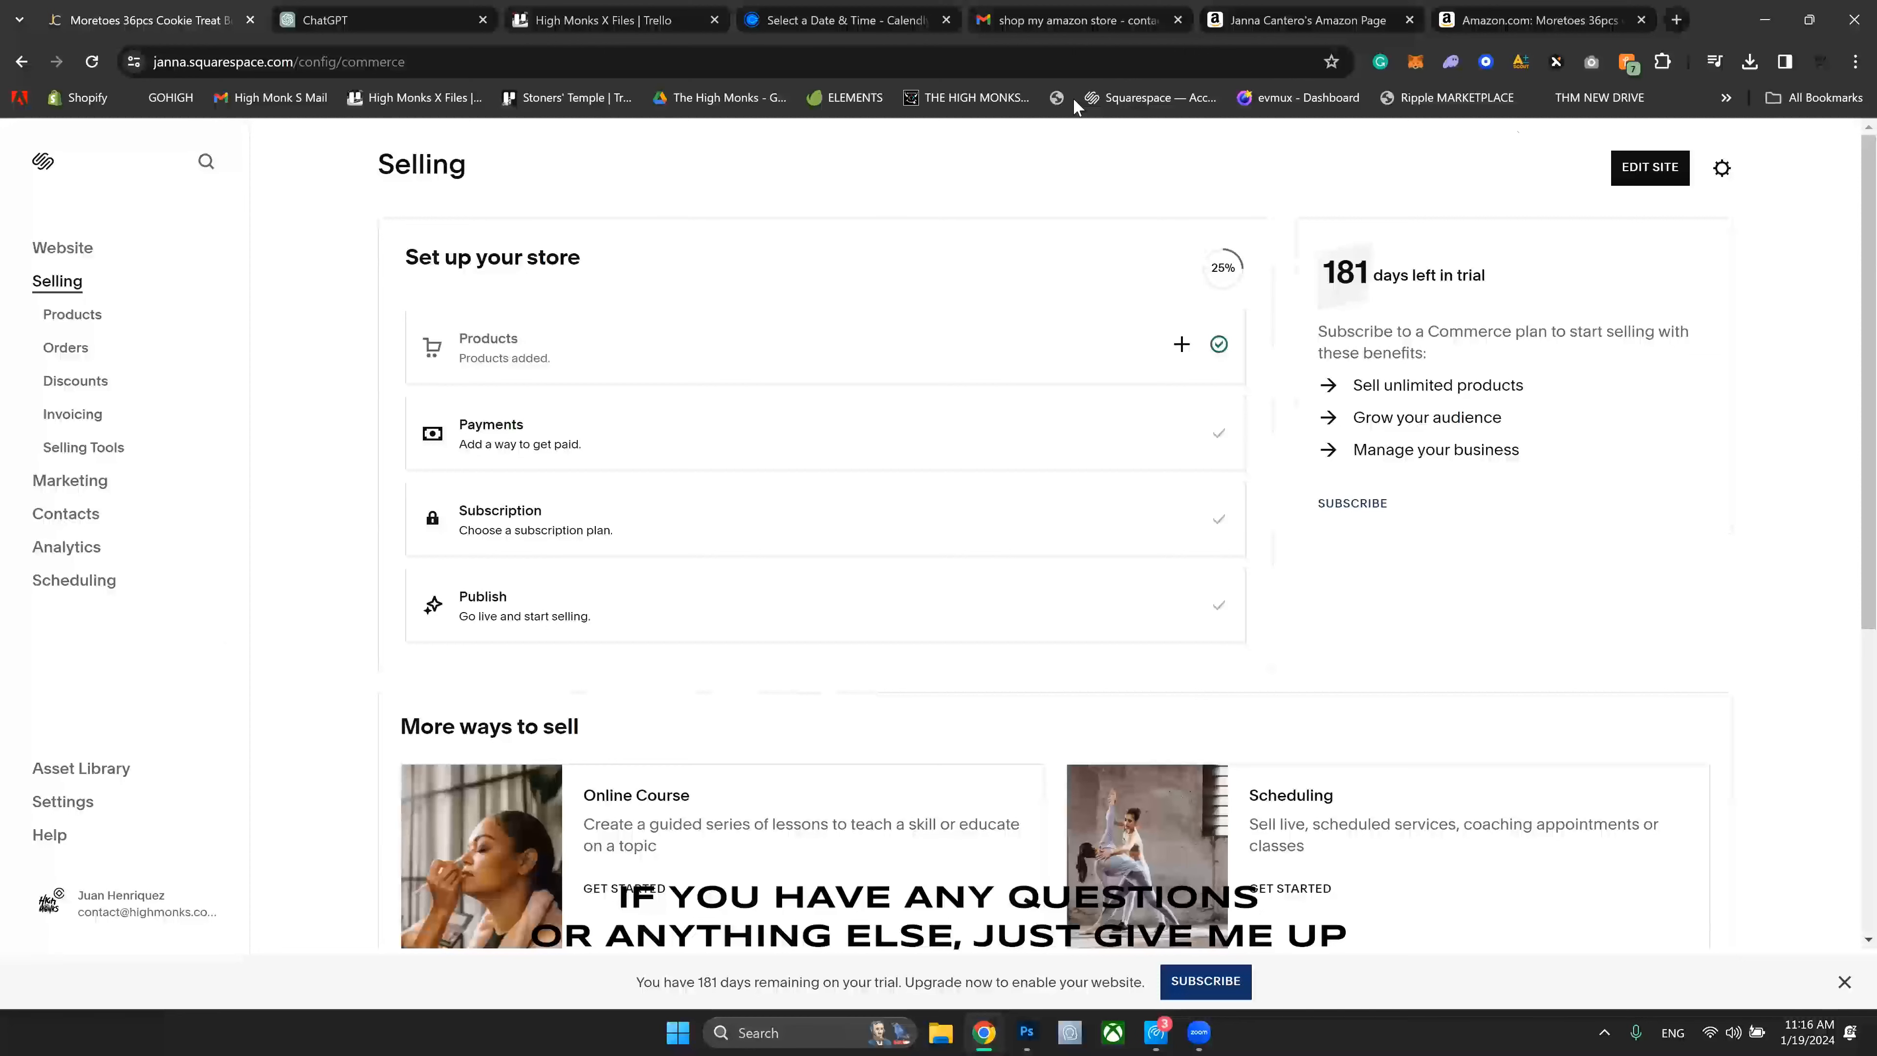
{"action": "left_click", "coordinate": [1332, 98]}
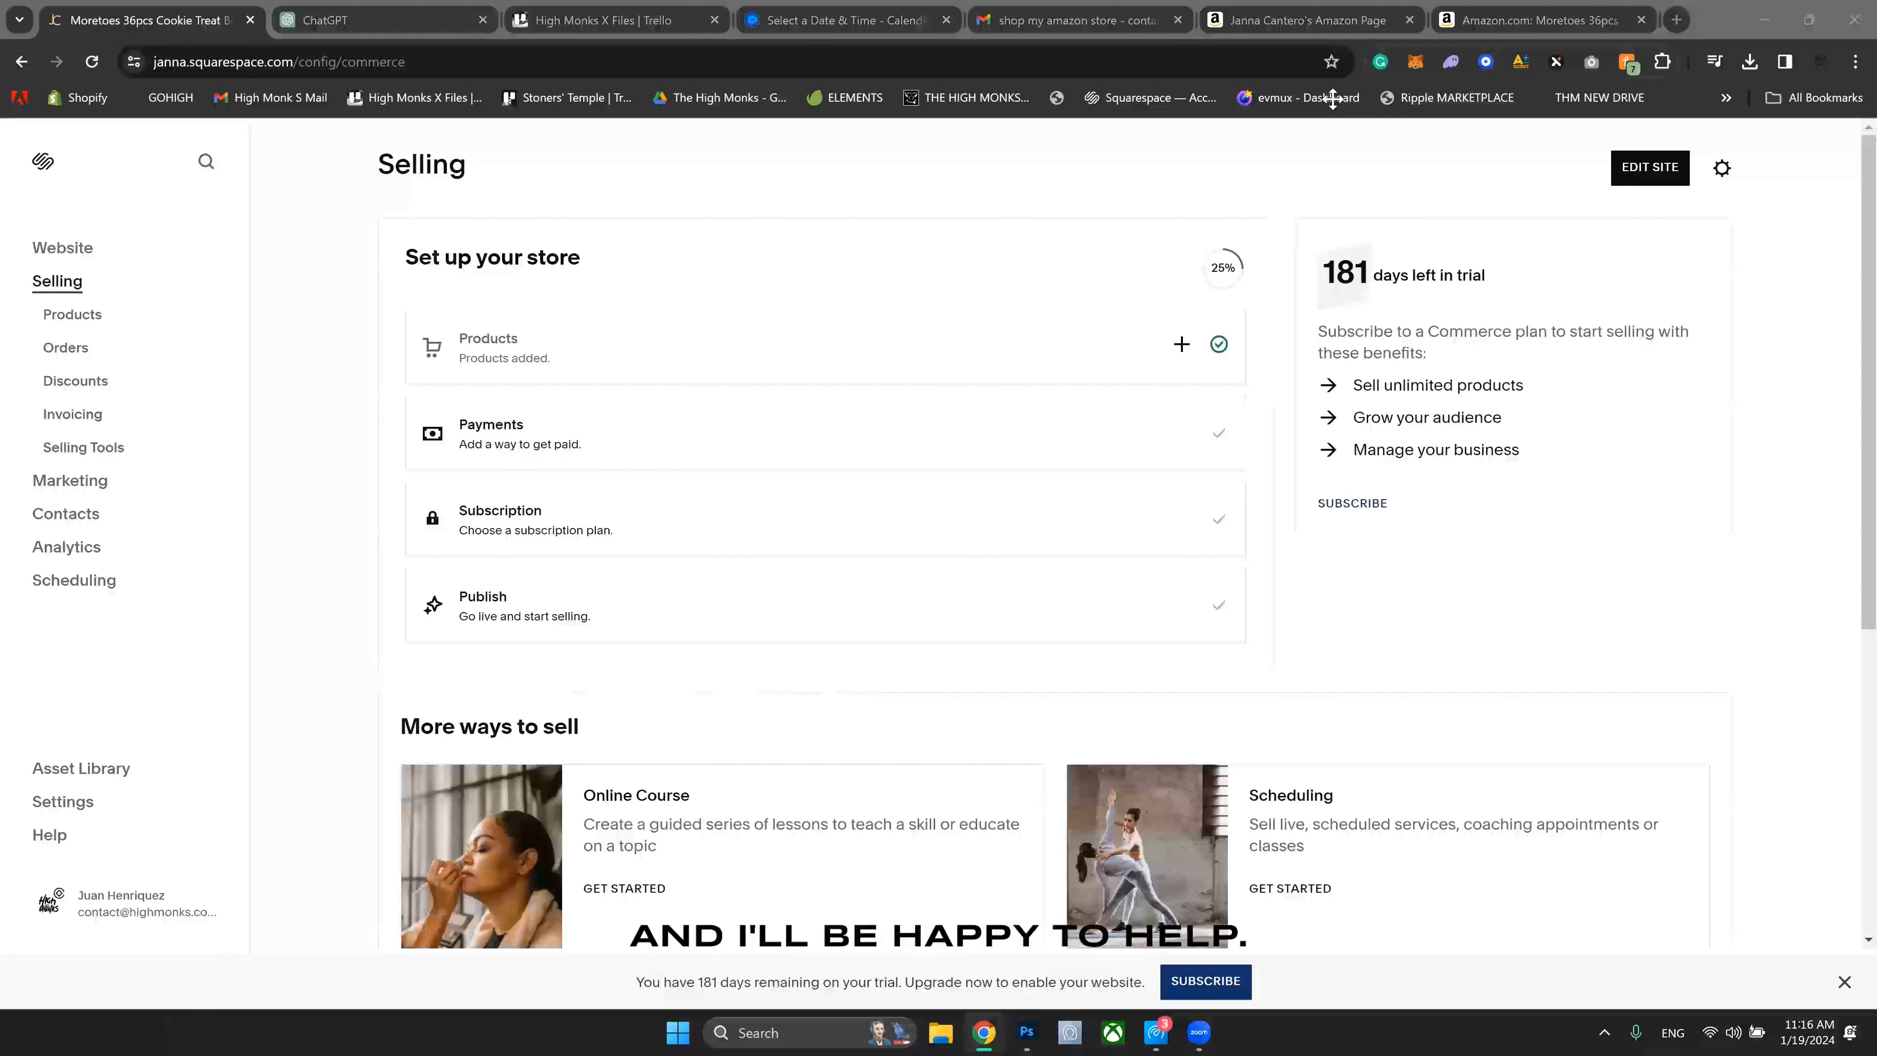